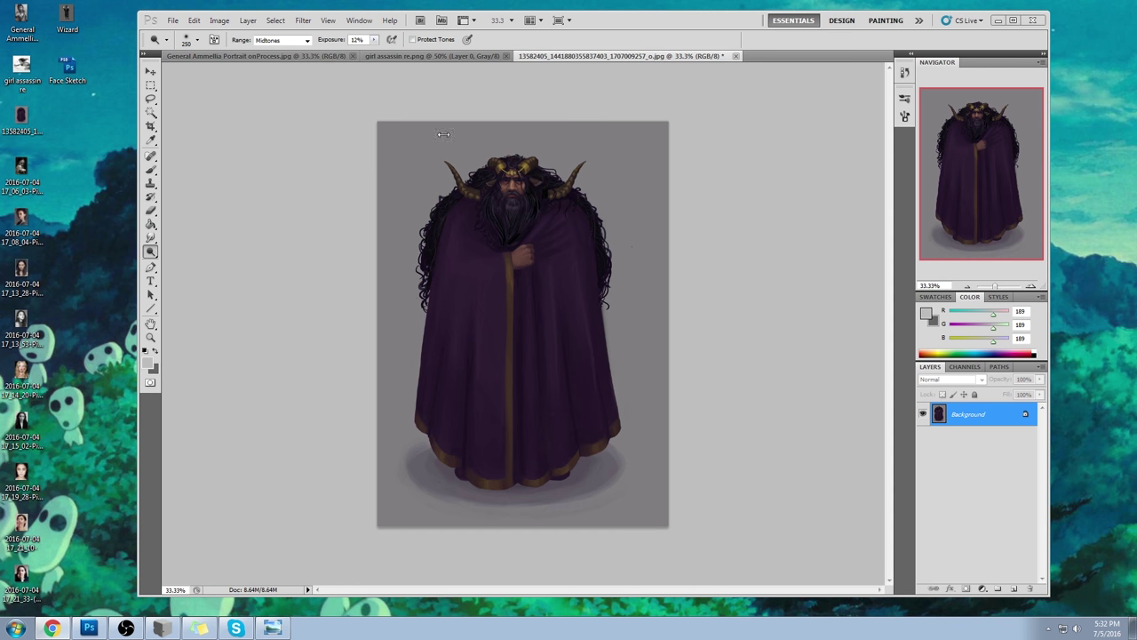
- Activate the Brush tool and maximize the Photoshop window
{"action": "key", "text": "b"}
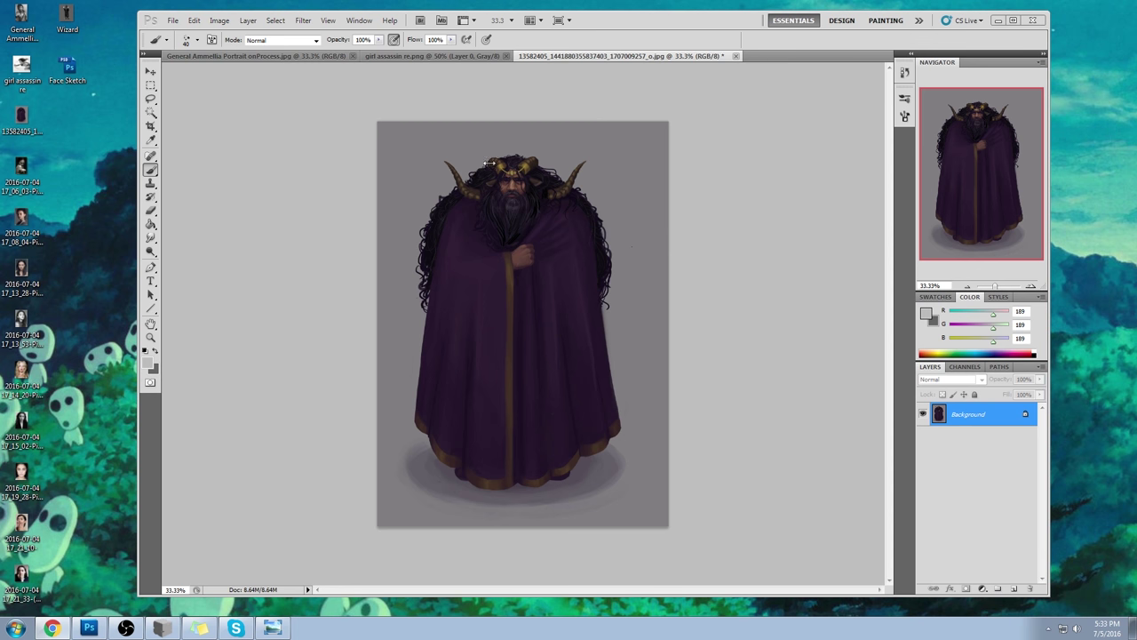
{"action": "double_click", "coordinate": [666, 22]}
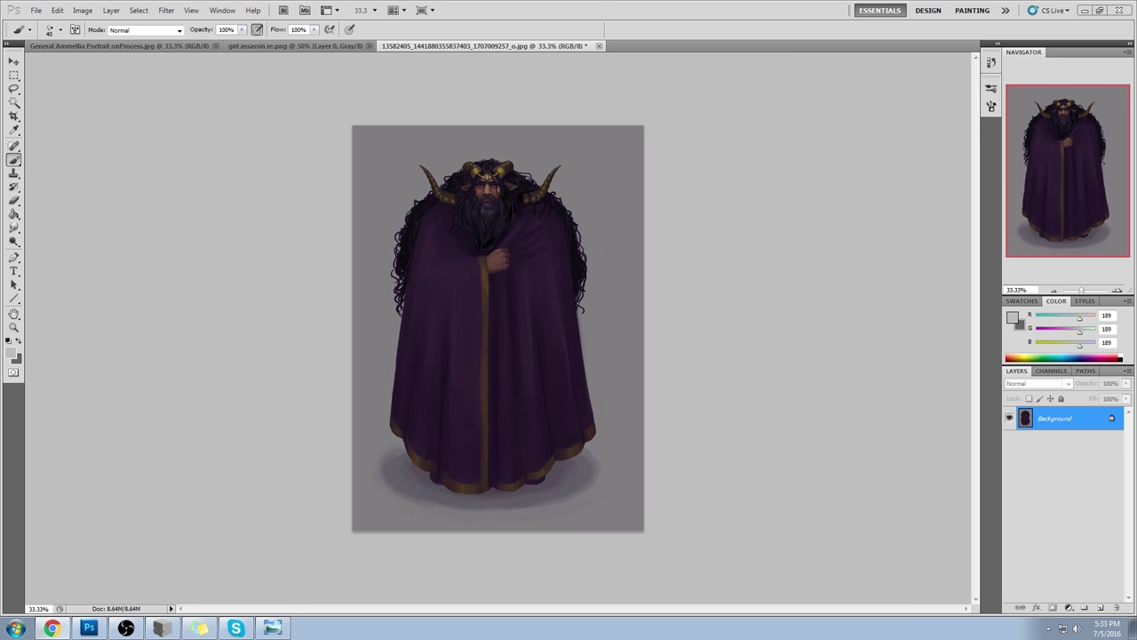
- Switch to the browser's ox image results and open the yoked water buffalo photo enlarged in its own tab
{"action": "left_click_drag", "start_coordinate": [1136, 133], "coordinate": [776, 33]}
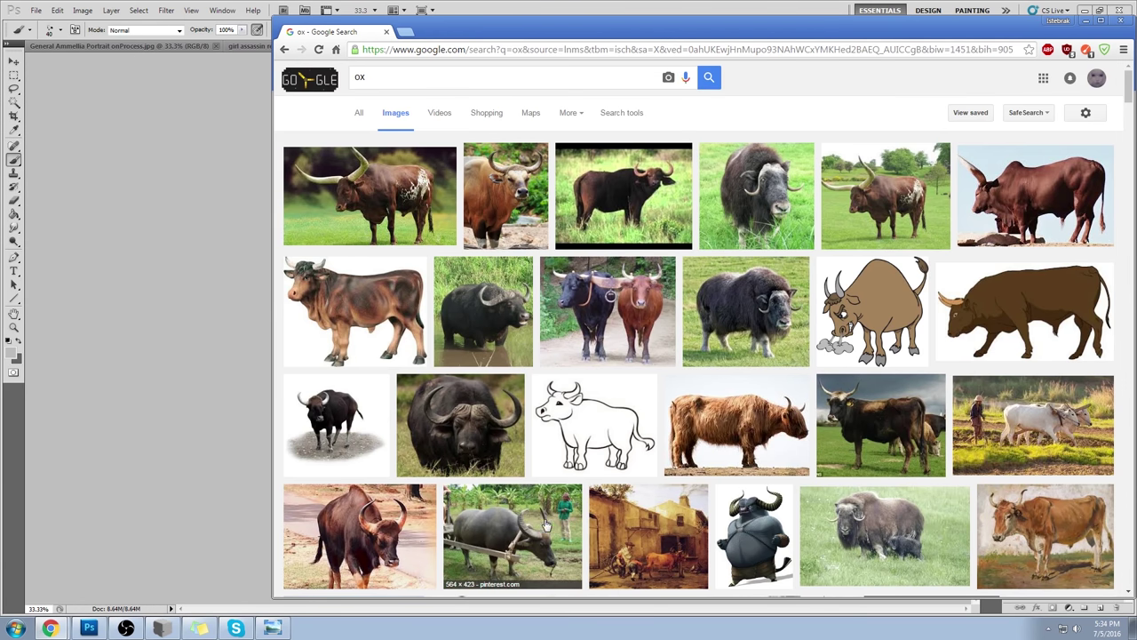
{"action": "left_click", "coordinate": [573, 508]}
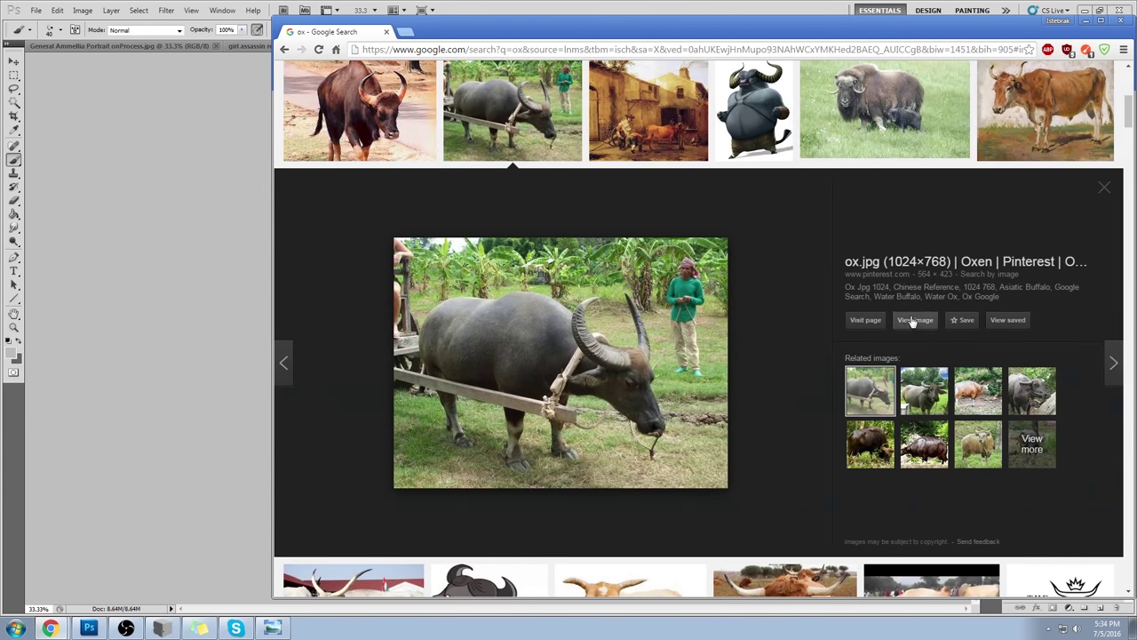
{"action": "left_click", "coordinate": [910, 326]}
{"action": "scroll", "coordinate": [610, 284], "scroll_direction": "up", "scroll_amount": 4, "text": "ctrl"}
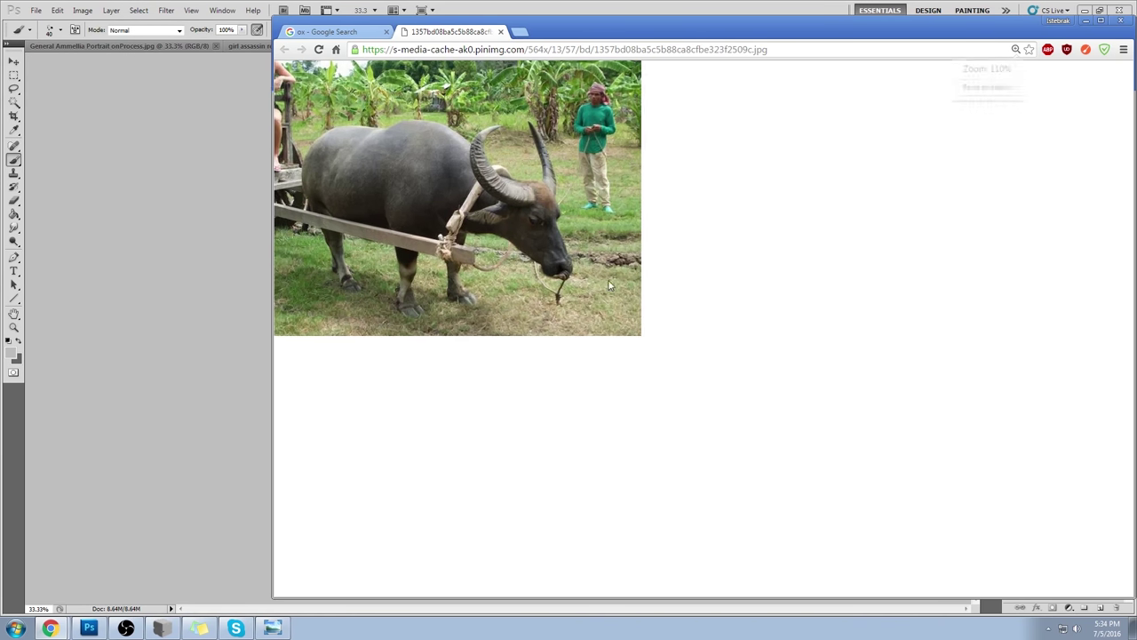
{"action": "scroll", "coordinate": [778, 365], "scroll_direction": "up", "scroll_amount": 2}
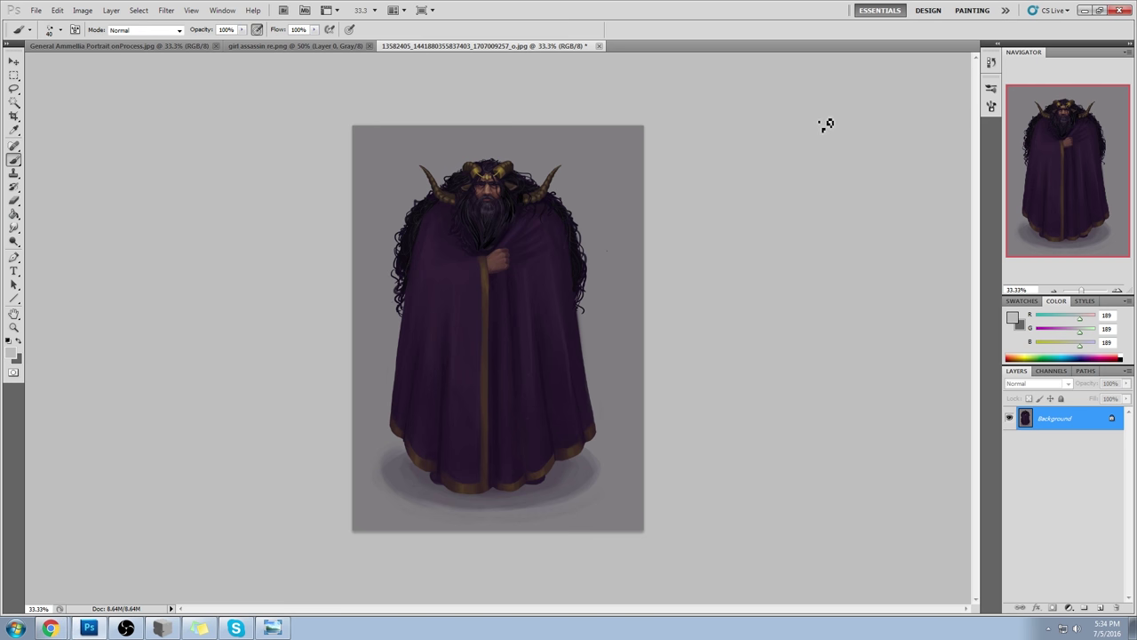
- Return to Photoshop and try to extend the canvas above the horned character with the Crop tool, undoing the crop
{"action": "key", "text": "z"}
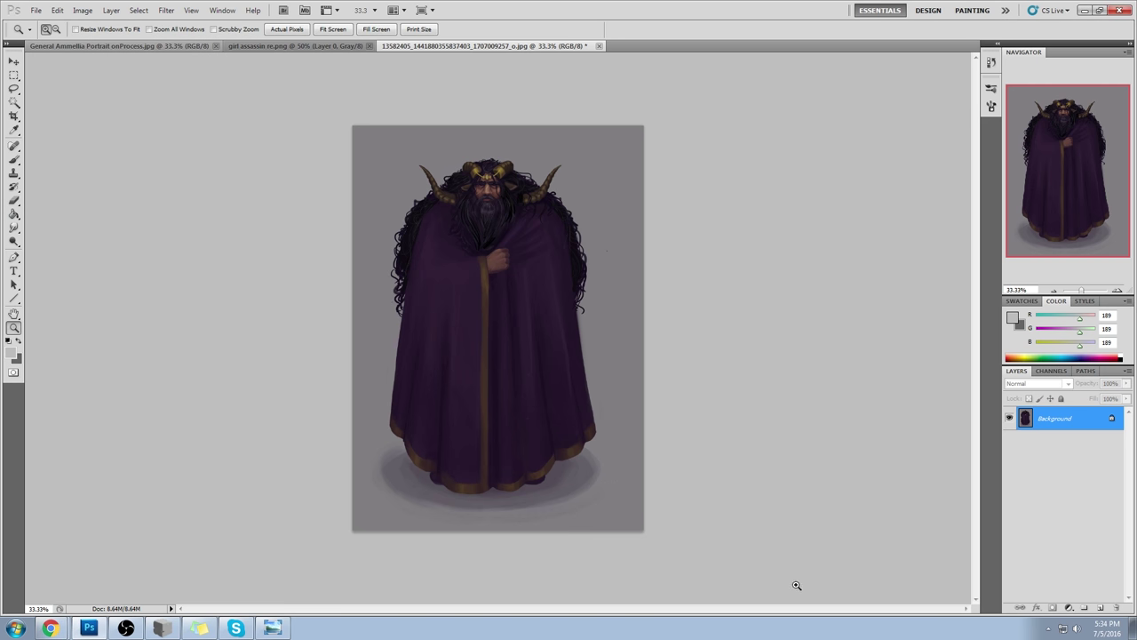
{"action": "key", "text": "ctrl+0"}
{"action": "key", "text": "ctrl+minus"}
{"action": "key", "text": "c"}
{"action": "mouse_move", "coordinate": [325, 104]}
{"action": "left_mouse_down"}
{"action": "mouse_move", "coordinate": [766, 548]}
{"action": "mouse_move", "coordinate": [785, 550]}
{"action": "left_mouse_up"}
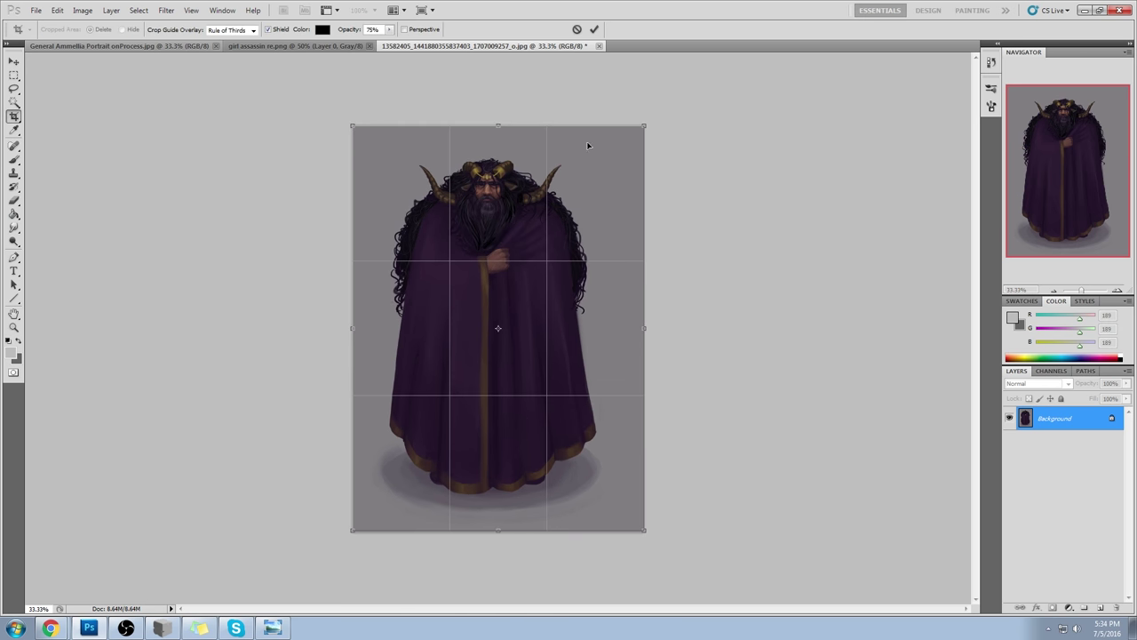
{"action": "left_click_drag", "start_coordinate": [500, 124], "coordinate": [503, 92]}
{"action": "left_click", "coordinate": [595, 30]}
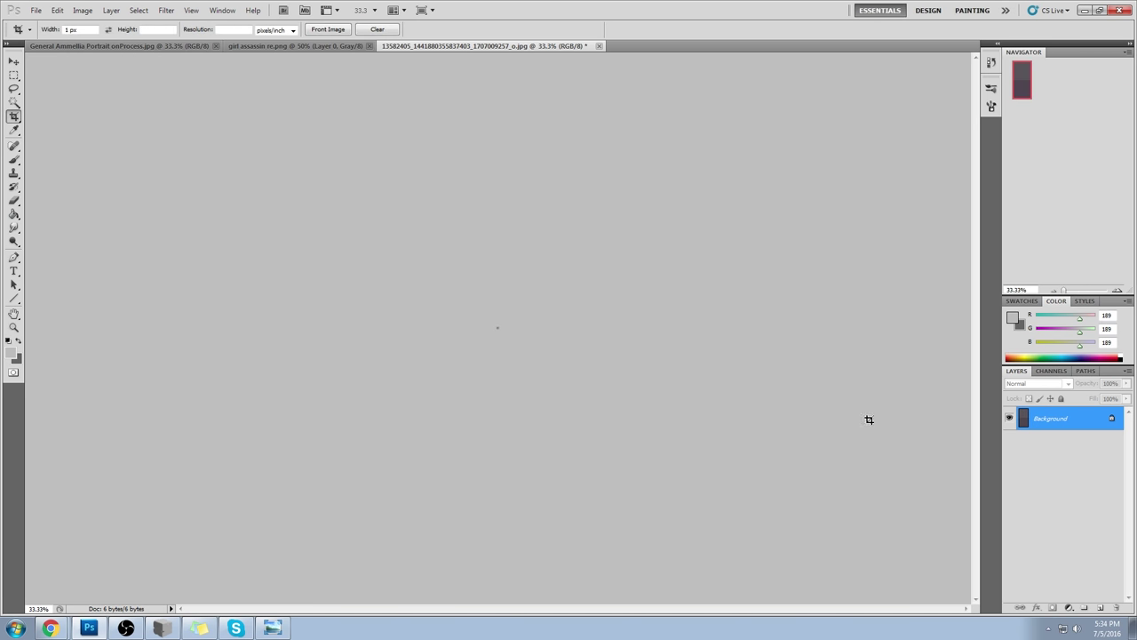
{"action": "key", "text": "ctrl+z"}
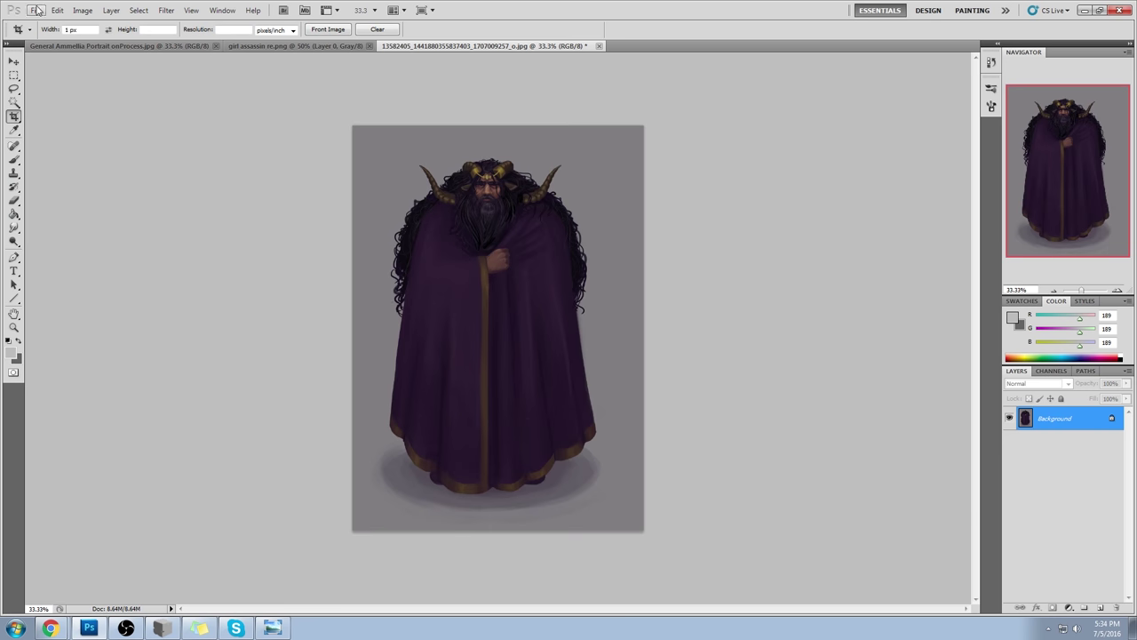
- Extend the canvas upward above the character's head with an unconstrained crop
{"action": "left_click_drag", "start_coordinate": [317, 98], "coordinate": [733, 566]}
{"action": "left_click_drag", "start_coordinate": [500, 125], "coordinate": [499, 80]}
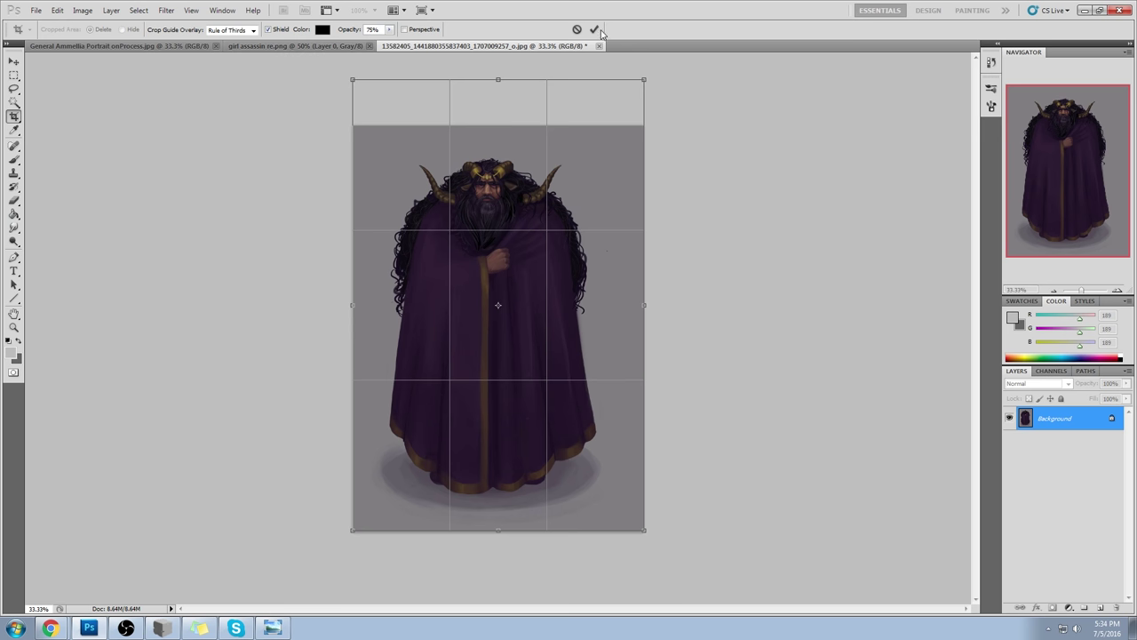
{"action": "left_click", "coordinate": [594, 29]}
- Add a new layer and fill it with the grey sampled from the painting's backdrop
{"action": "left_click", "coordinate": [1100, 608]}
{"action": "key", "text": "g"}
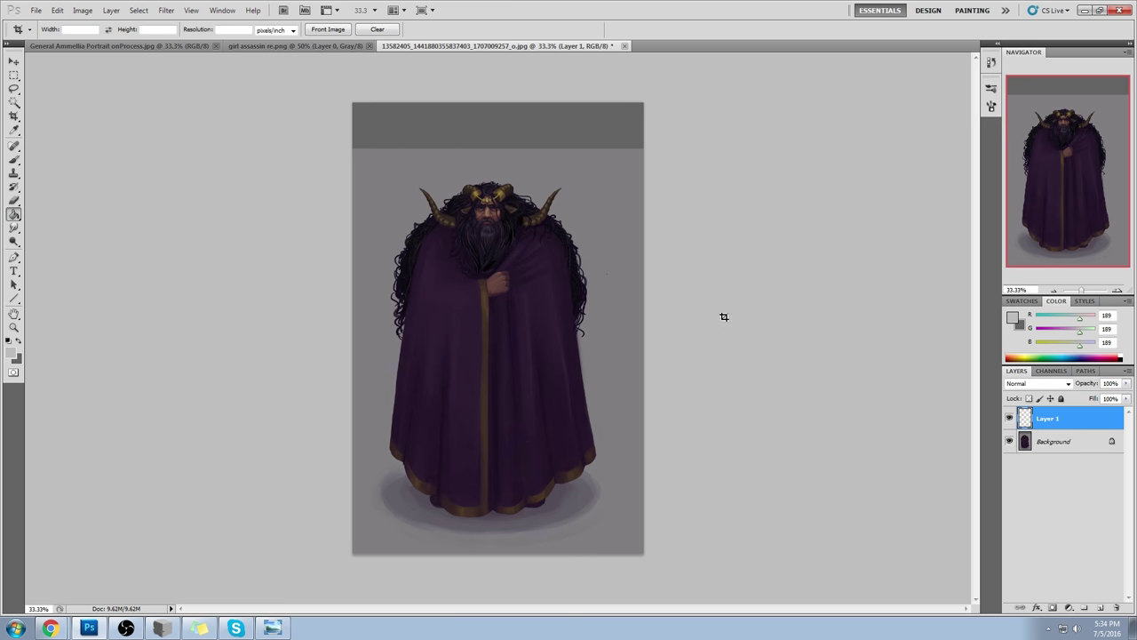
{"action": "left_click", "coordinate": [554, 155], "text": "alt"}
{"action": "left_click", "coordinate": [561, 150]}
- Hide the grey layer and fill the added top strip of the Background layer with the same grey
{"action": "left_click", "coordinate": [1060, 444]}
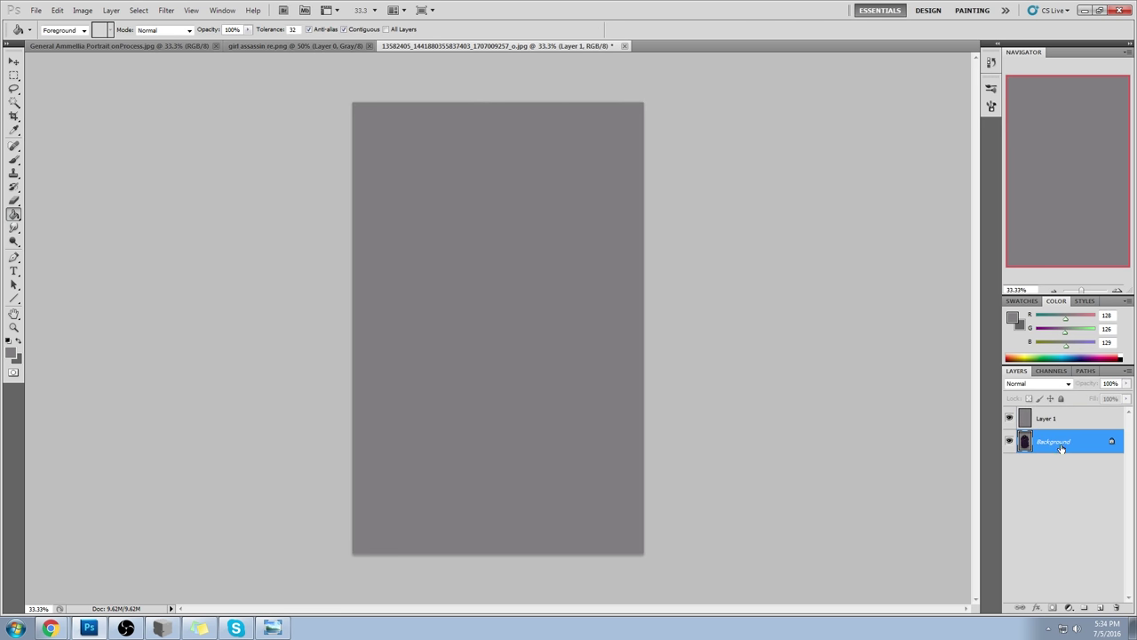
{"action": "left_click", "coordinate": [1009, 417]}
{"action": "left_click", "coordinate": [573, 122]}
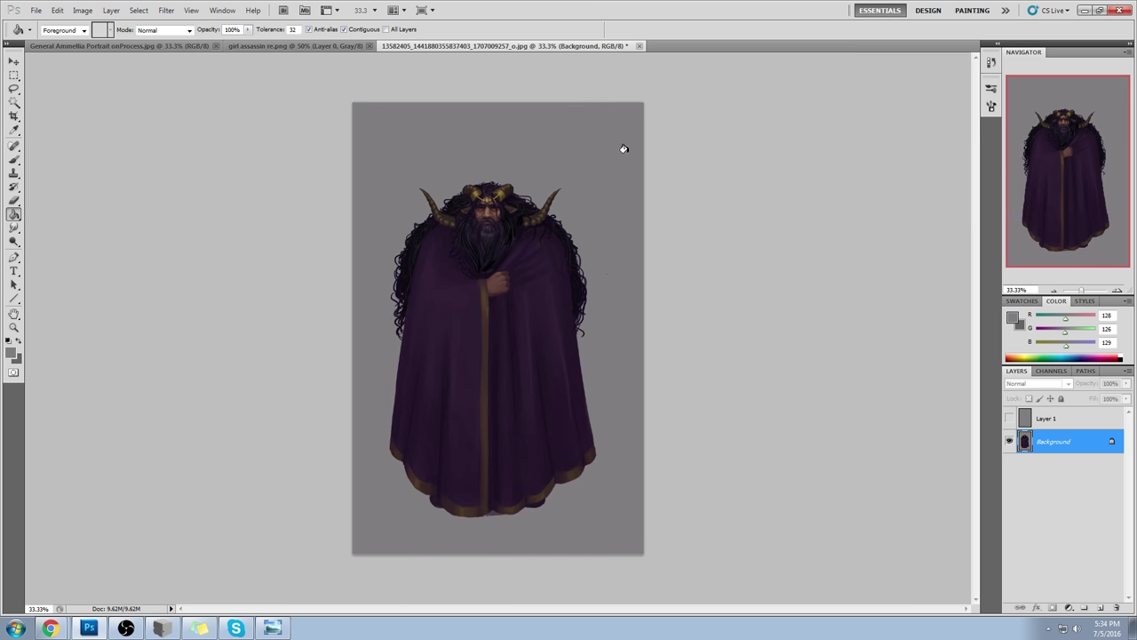
- Undo the grey fills, the added layer and the canvas extension
{"action": "key", "text": "ctrl+z"}
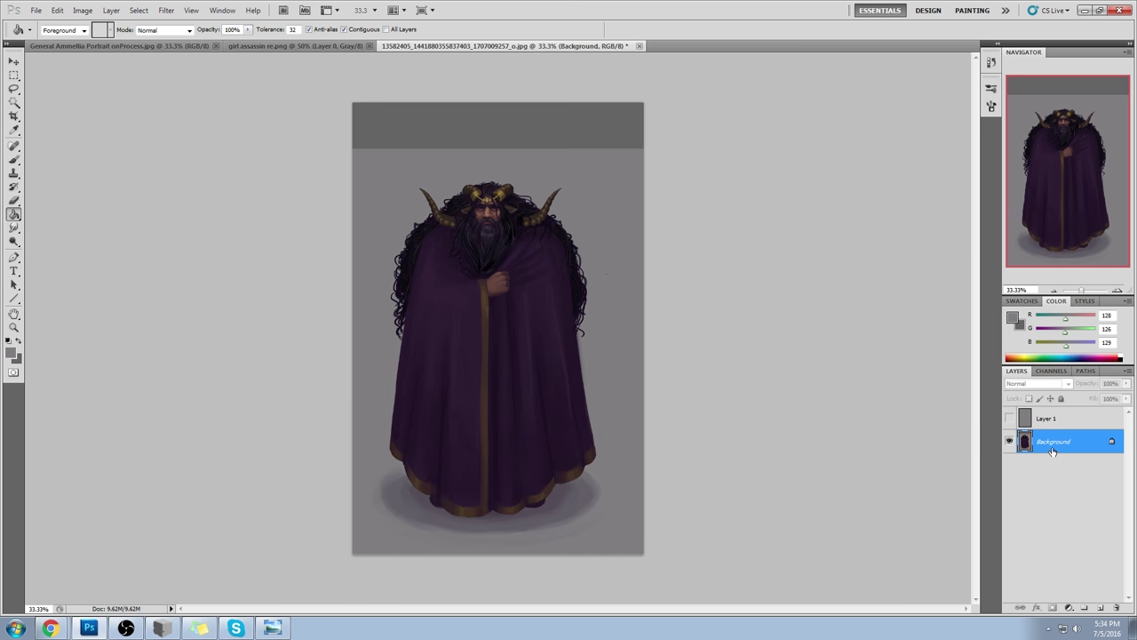
{"action": "key", "text": "ctrl+alt+z"}
{"action": "key", "text": "ctrl+alt+z"}
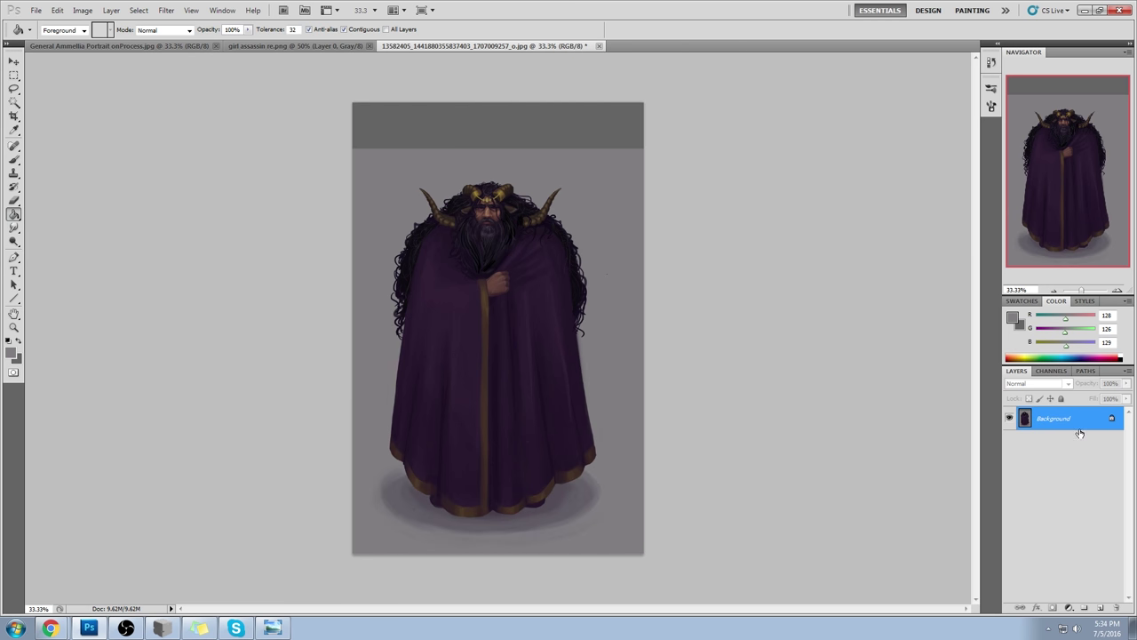
{"action": "key", "text": "ctrl+alt+z"}
{"action": "key", "text": "ctrl+z"}
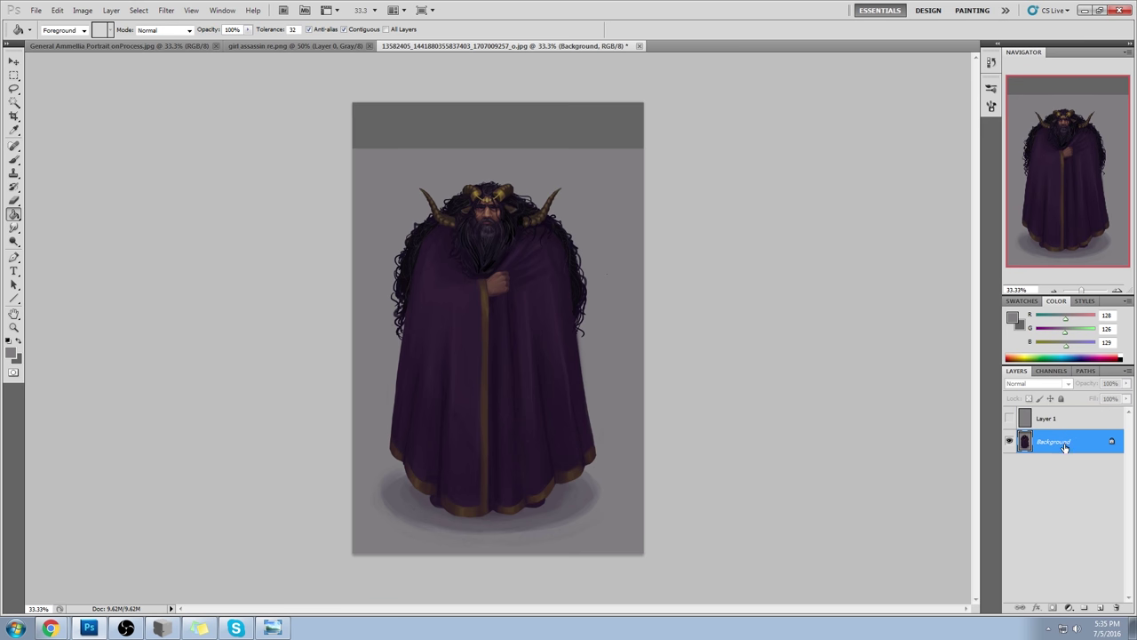
{"action": "key", "text": "ctrl+alt+z"}
{"action": "key", "text": "ctrl+alt+z"}
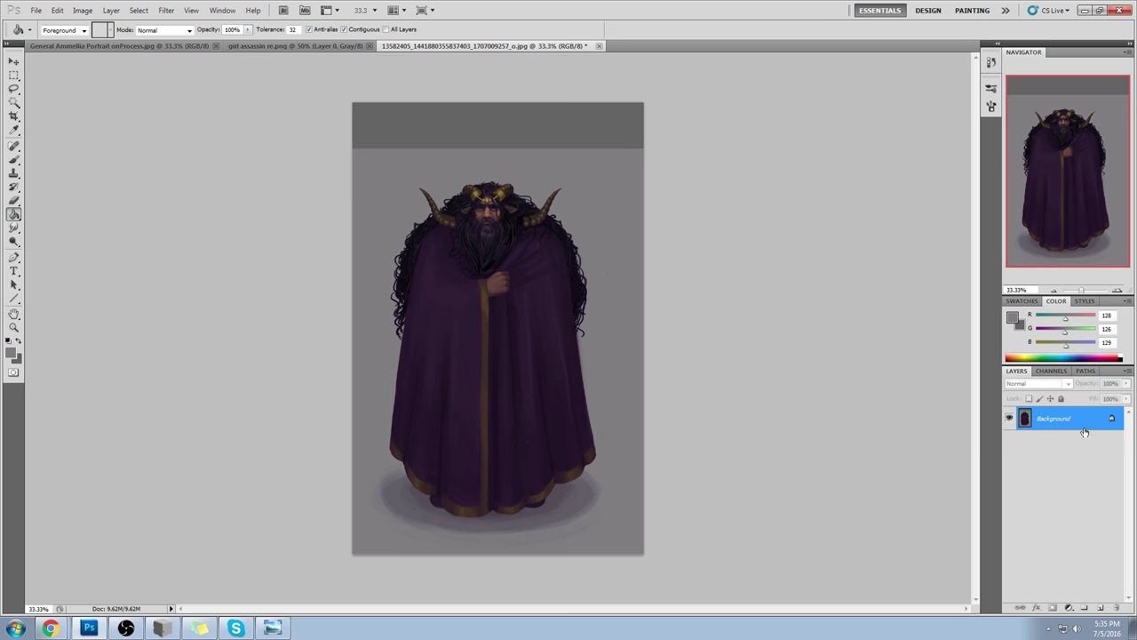
{"action": "key", "text": "ctrl+alt+z"}
- Convert the Background into a regular layer and extend the canvas upward above the character with the Crop tool
{"action": "double_click", "coordinate": [1084, 423]}
{"action": "left_click", "coordinate": [653, 201]}
{"action": "key", "text": "c"}
{"action": "left_click_drag", "start_coordinate": [322, 82], "coordinate": [743, 568]}
{"action": "left_click_drag", "start_coordinate": [514, 107], "coordinate": [514, 52]}
{"action": "key", "text": "Return"}
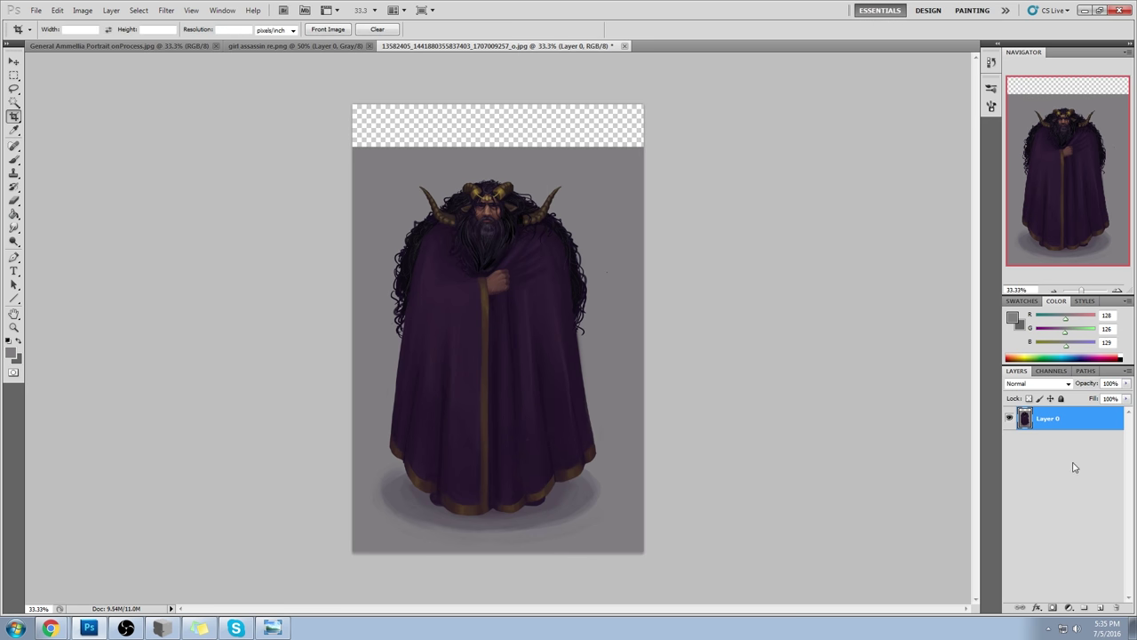
- Add a new layer beneath the character layer and fill it with the backdrop grey (RGB 128, 126, 129)
{"action": "left_click", "coordinate": [1101, 608]}
{"action": "left_click_drag", "start_coordinate": [1077, 413], "coordinate": [1092, 481]}
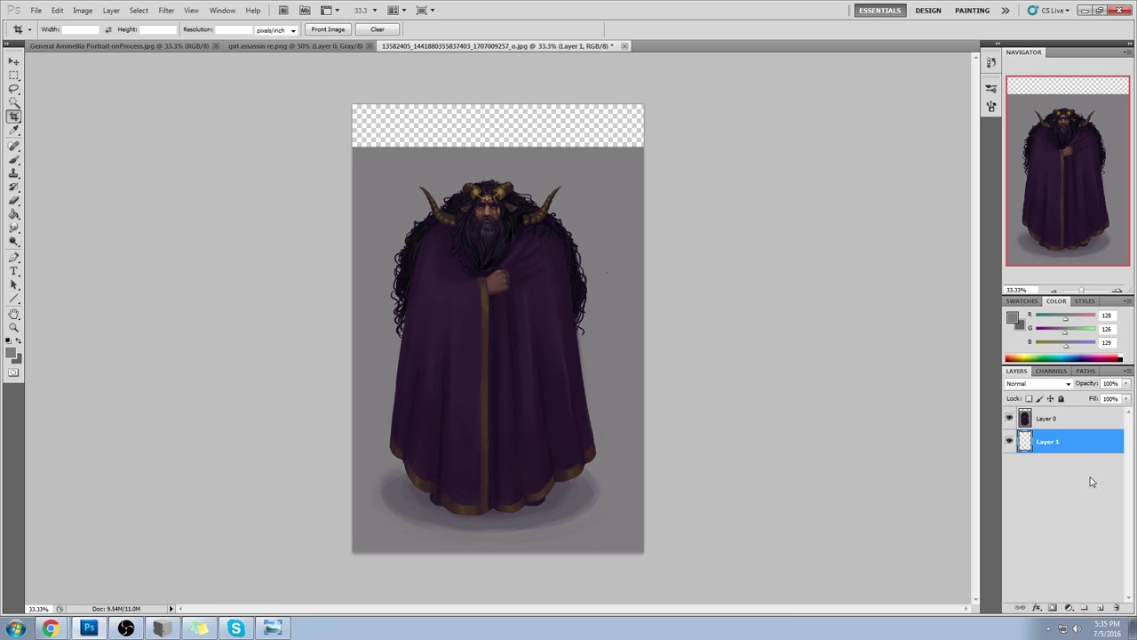
{"action": "key", "text": "g"}
{"action": "left_click", "coordinate": [591, 160]}
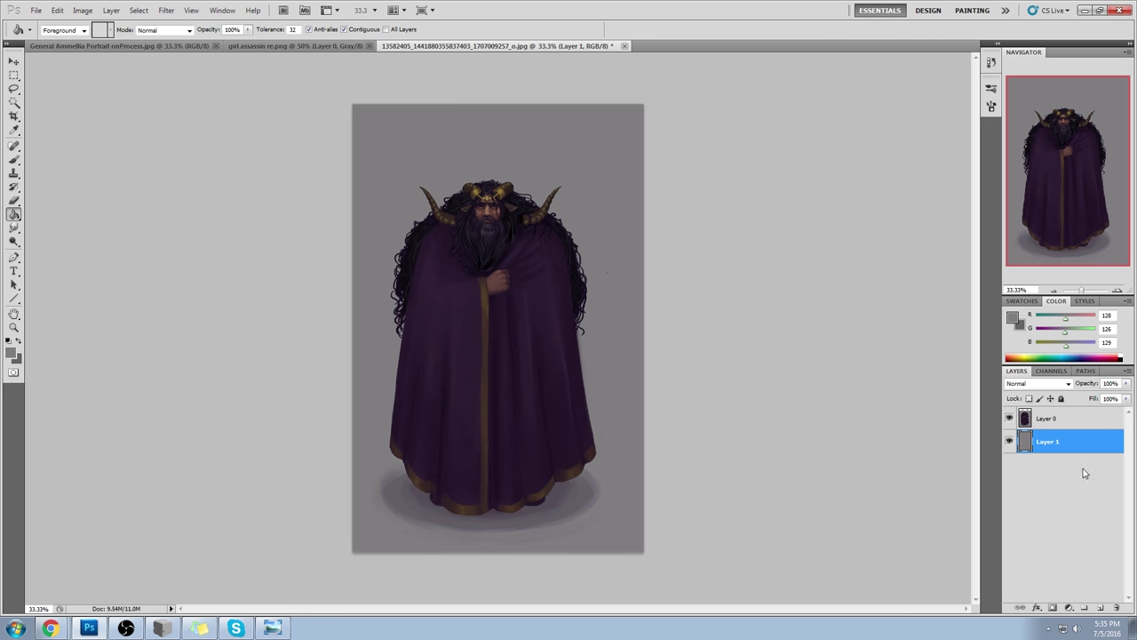
- Merge the character layer down into the grey backdrop layer
{"action": "right_click", "coordinate": [1080, 425]}
{"action": "left_click", "coordinate": [1079, 393]}
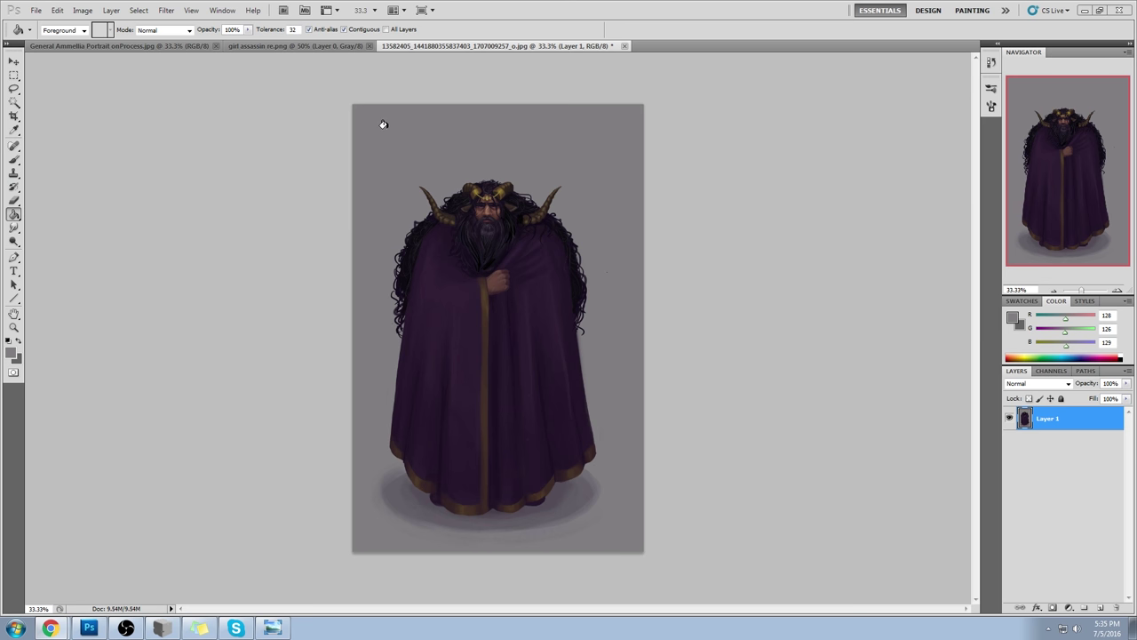
{"action": "key", "text": "z"}
{"action": "mouse_move", "coordinate": [377, 121]}
{"action": "left_mouse_down"}
{"action": "mouse_move", "coordinate": [586, 325]}
{"action": "mouse_move", "coordinate": [591, 282]}
{"action": "left_mouse_up"}
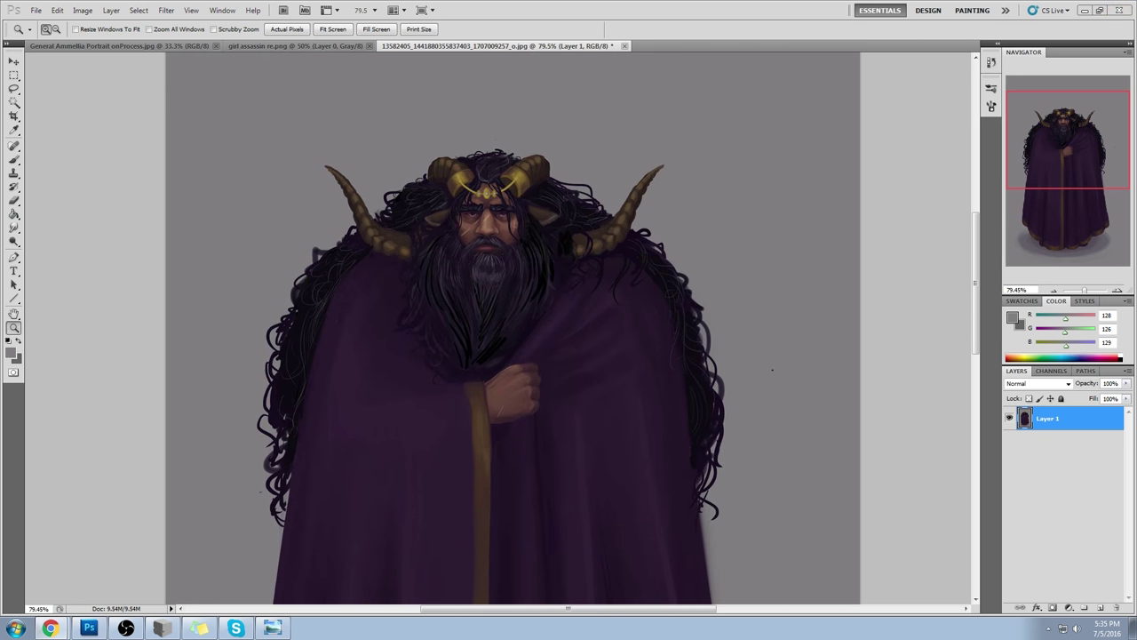
- Place a smaller browser window beside the painting and search Google for "how to train your dragon 2 dragon master"
{"action": "left_click_drag", "start_coordinate": [1136, 76], "coordinate": [448, 31]}
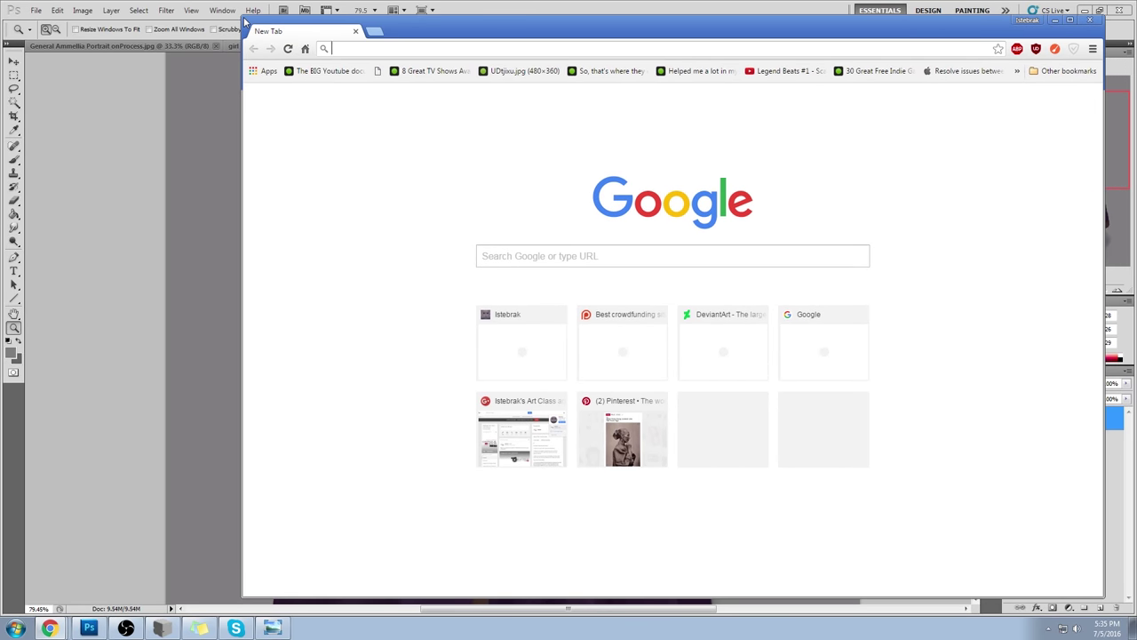
{"action": "left_click_drag", "start_coordinate": [242, 14], "coordinate": [681, 172]}
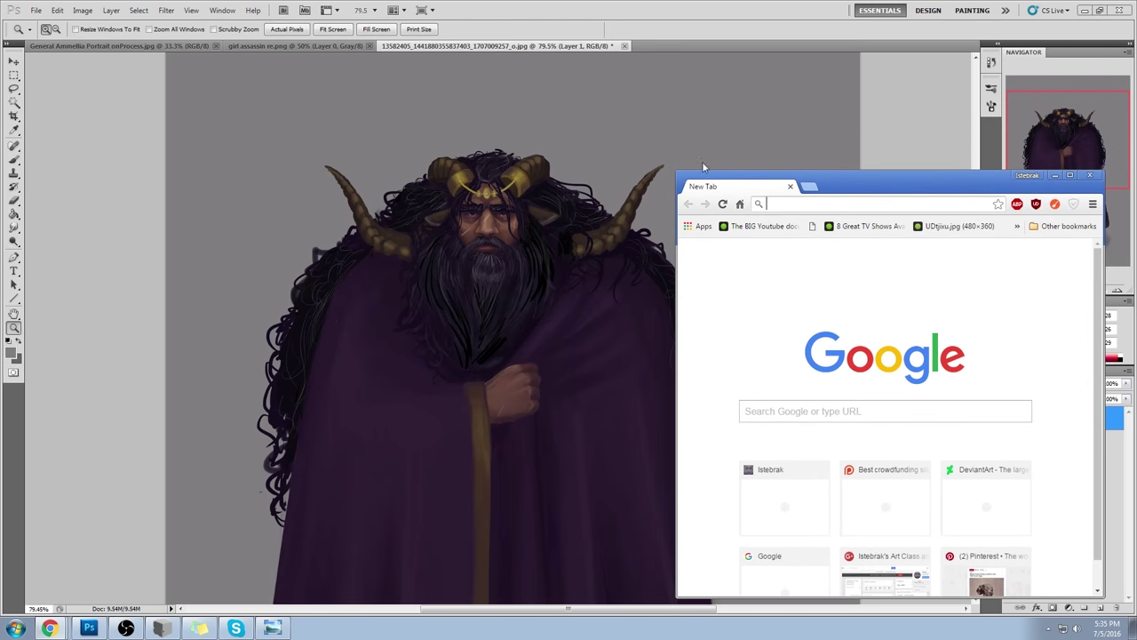
{"action": "left_click_drag", "start_coordinate": [878, 186], "coordinate": [822, 109]}
{"action": "type", "text": "how to train your dragon 2 dragon master"}
{"action": "key", "text": "Return"}
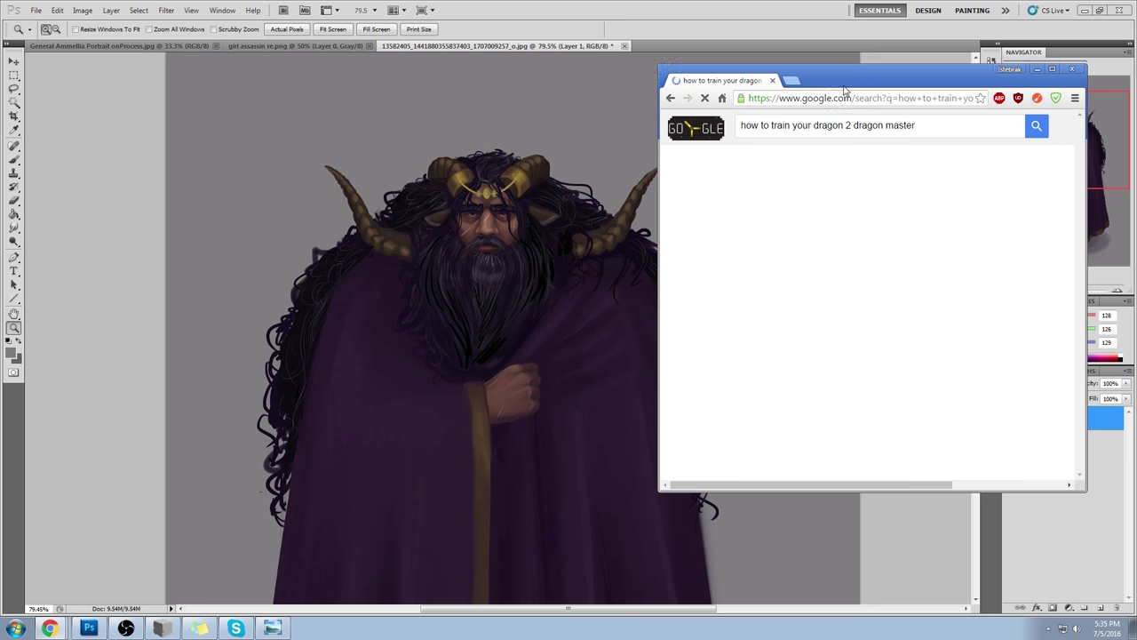
- Show the image results for the dragon master search in a wider window and look through them for the villain
{"action": "left_click", "coordinate": [782, 172]}
{"action": "left_click_drag", "start_coordinate": [659, 264], "coordinate": [443, 264]}
{"action": "scroll", "coordinate": [813, 262], "scroll_direction": "down", "scroll_amount": 3}
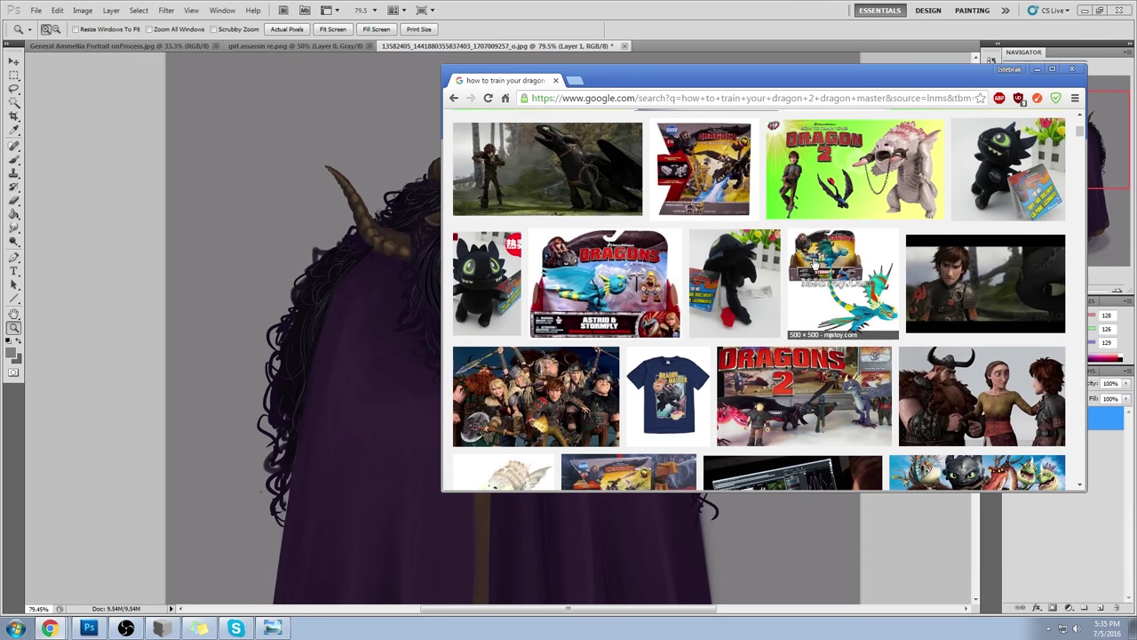
{"action": "scroll", "coordinate": [952, 290], "scroll_direction": "down", "scroll_amount": 2}
{"action": "scroll", "coordinate": [940, 283], "scroll_direction": "up", "scroll_amount": 10}
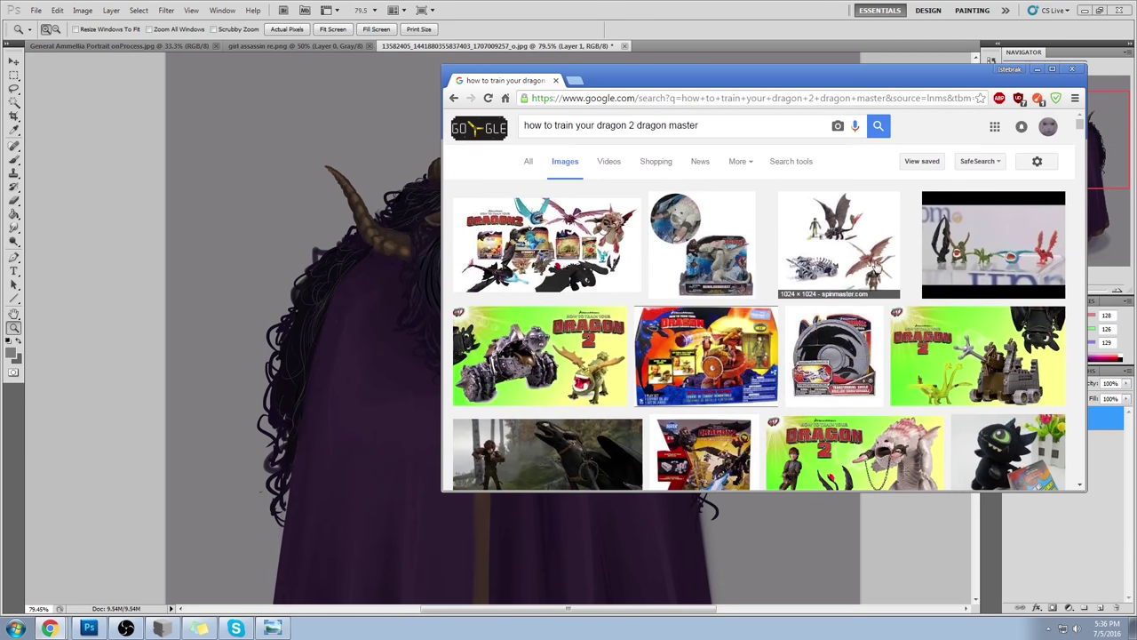
- Change the image search to "how to train your dragon 2 bad guy"
{"action": "left_click_drag", "start_coordinate": [636, 125], "coordinate": [860, 125]}
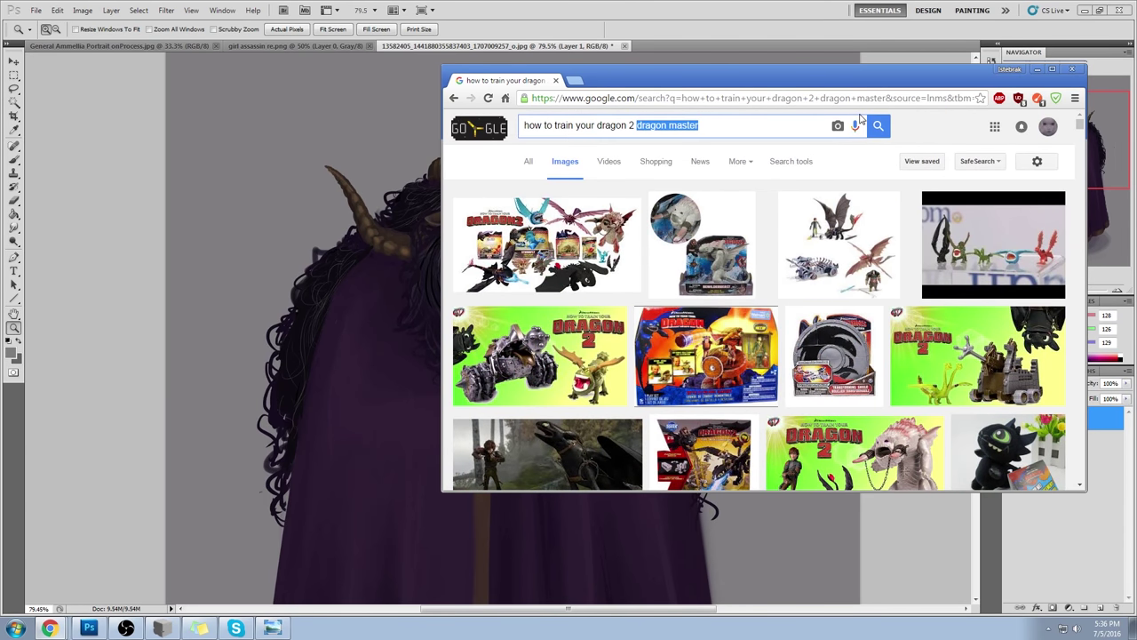
{"action": "type", "text": "bad guy"}
{"action": "key", "text": "Return"}
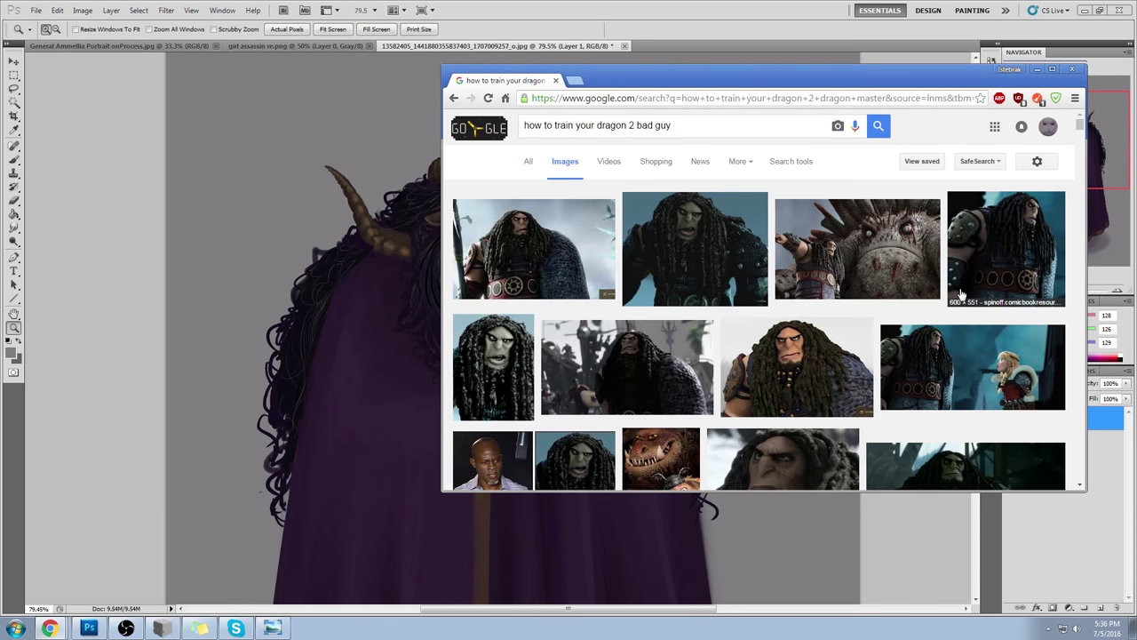
- Open the dreadlocked villain's portrait at full size and position it beside the painted character for comparison
{"action": "left_click", "coordinate": [493, 373]}
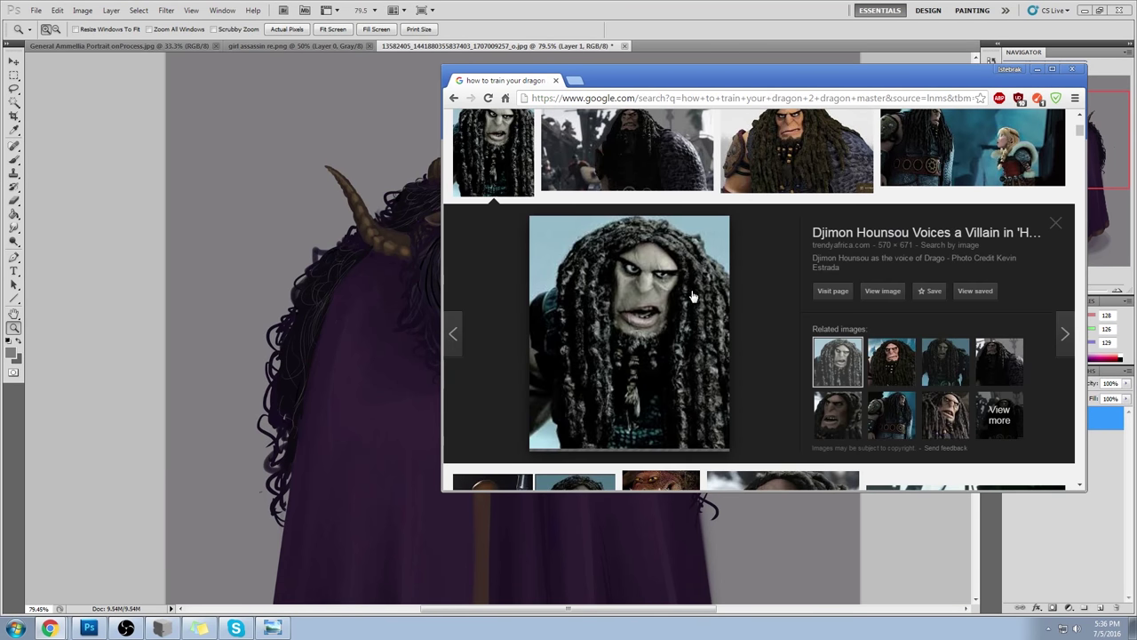
{"action": "left_click", "coordinate": [875, 291]}
{"action": "left_click_drag", "start_coordinate": [776, 86], "coordinate": [933, 85]}
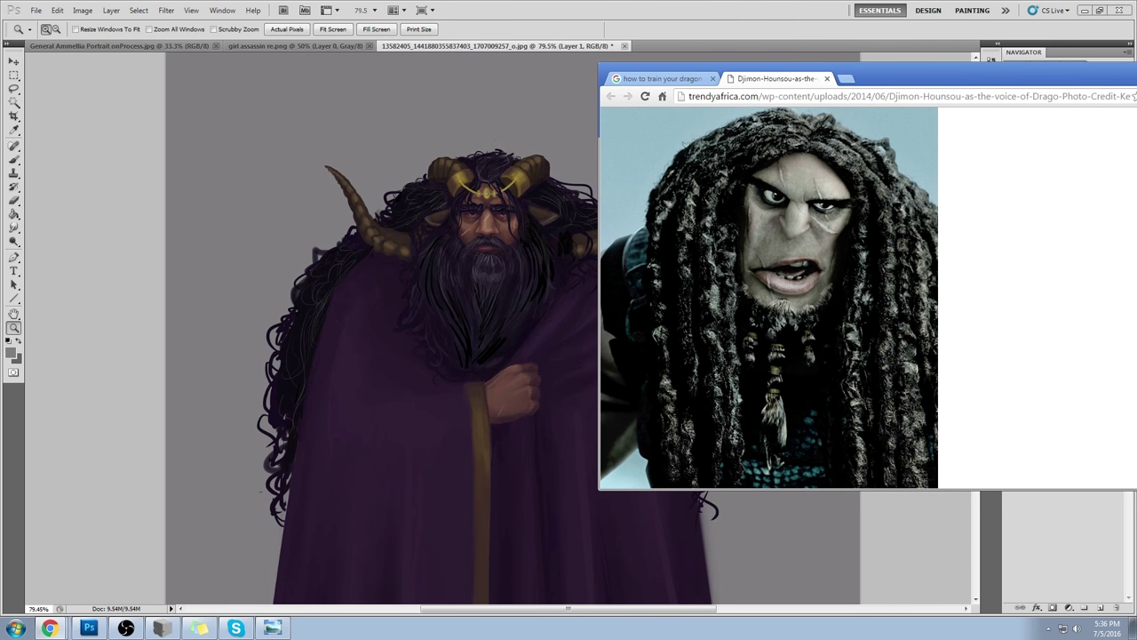
{"action": "key", "text": "alt+Tab"}
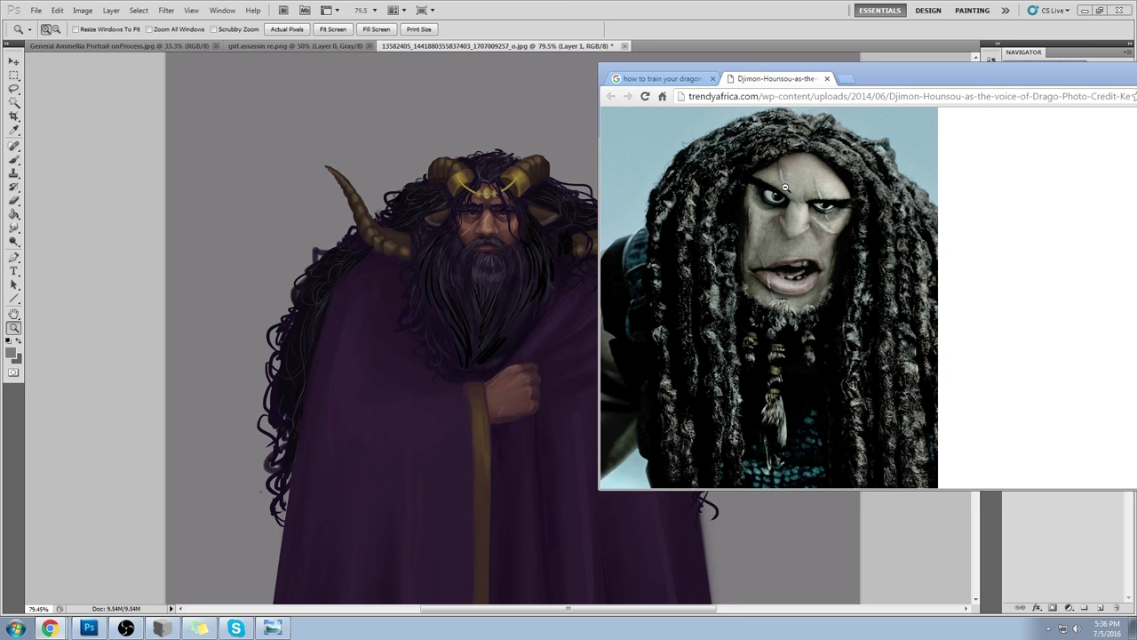
- Search Google for "smoulder tangled" in a new browser tab
{"action": "left_click", "coordinate": [848, 79]}
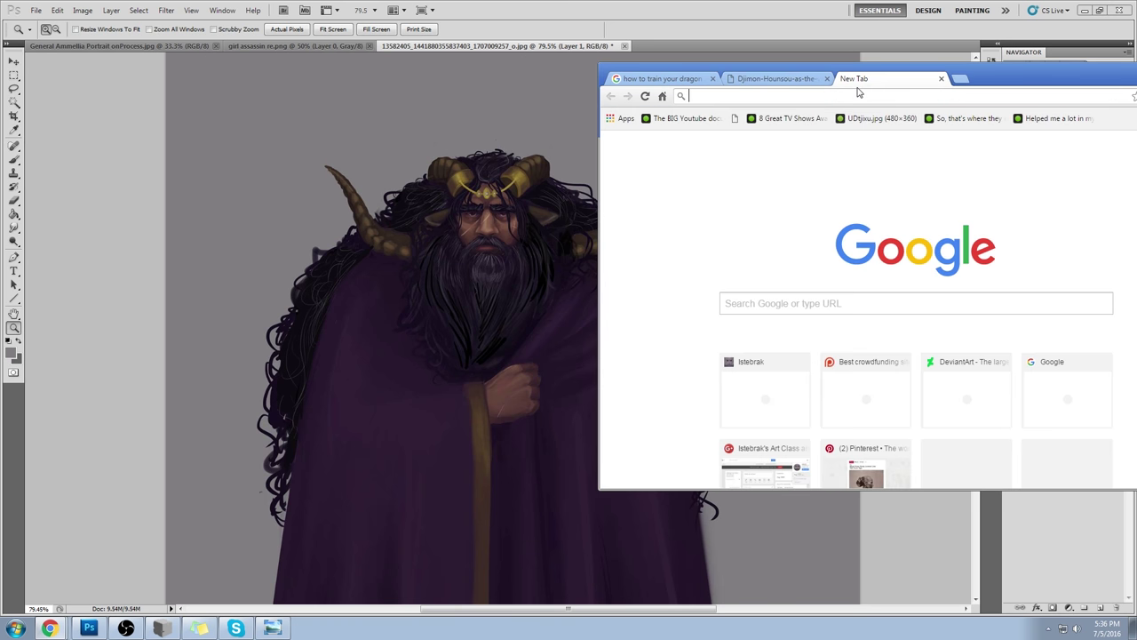
{"action": "type", "text": "smoulder tangled"}
{"action": "key", "text": "Return"}
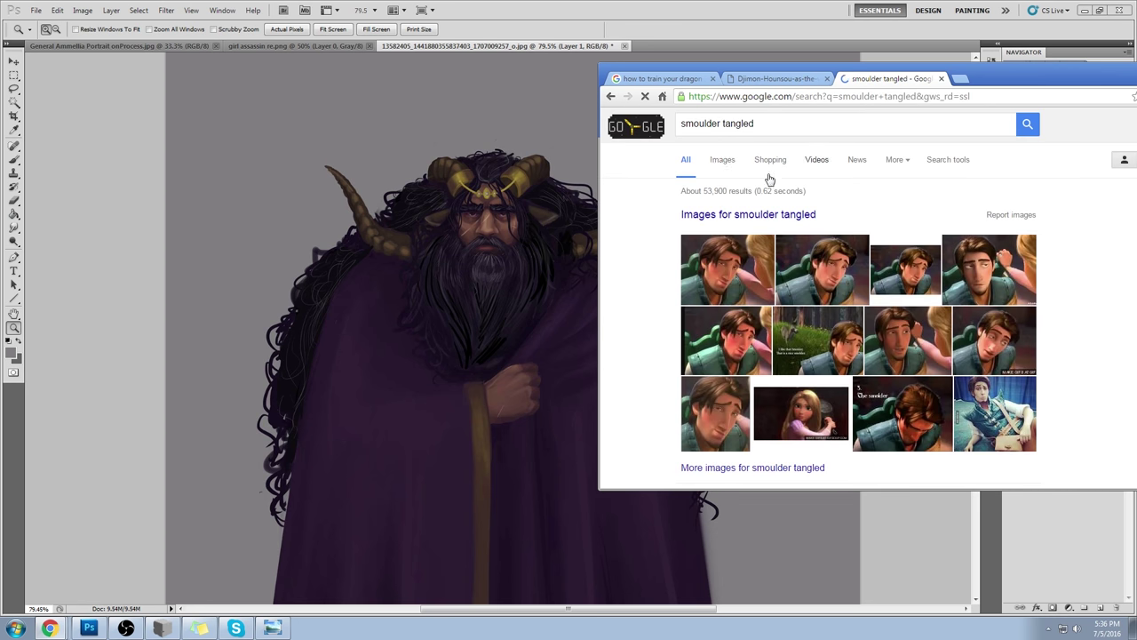
- Preview the frowning man from the "smoulder tangled" image results, and return to the dreadlocked villain's portrait beside the painting
{"action": "left_click", "coordinate": [729, 168]}
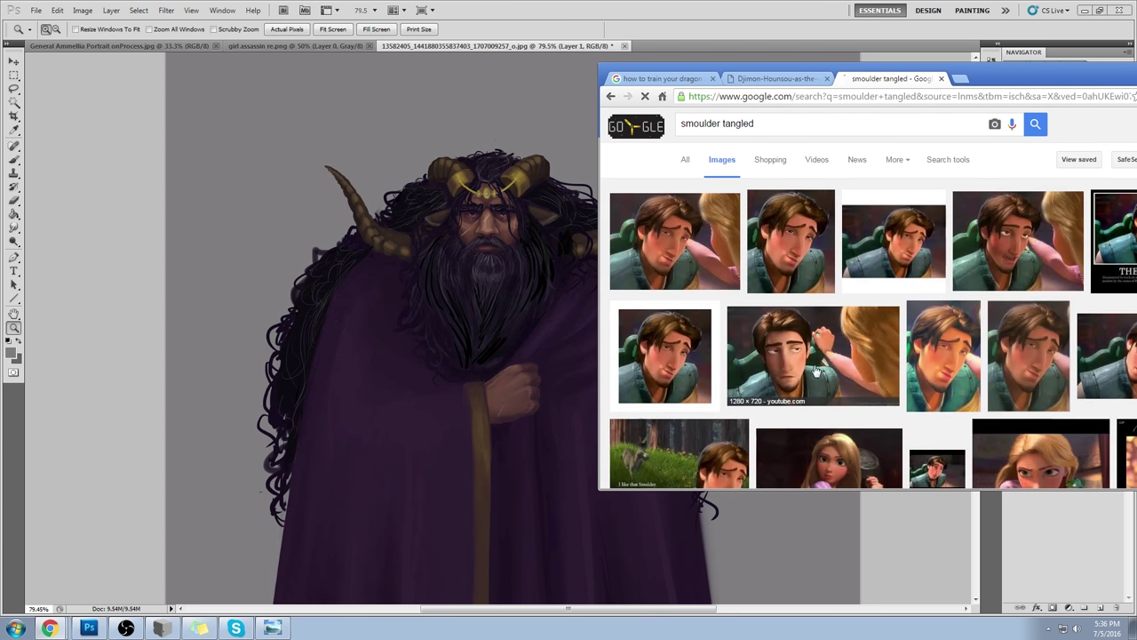
{"action": "left_click", "coordinate": [769, 354]}
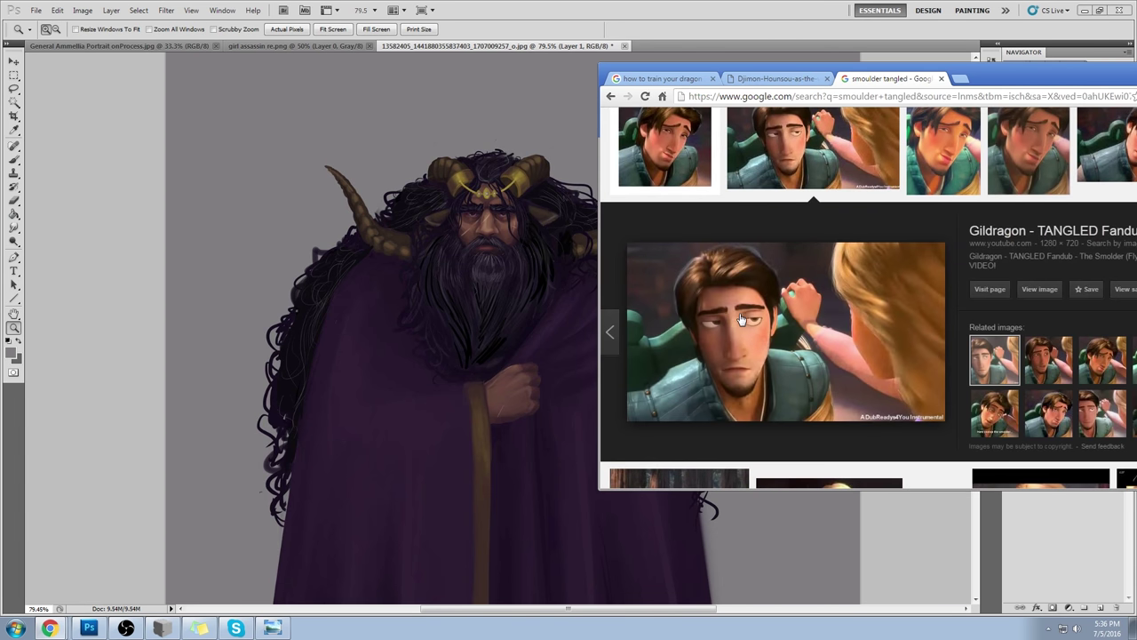
{"action": "left_click", "coordinate": [777, 79]}
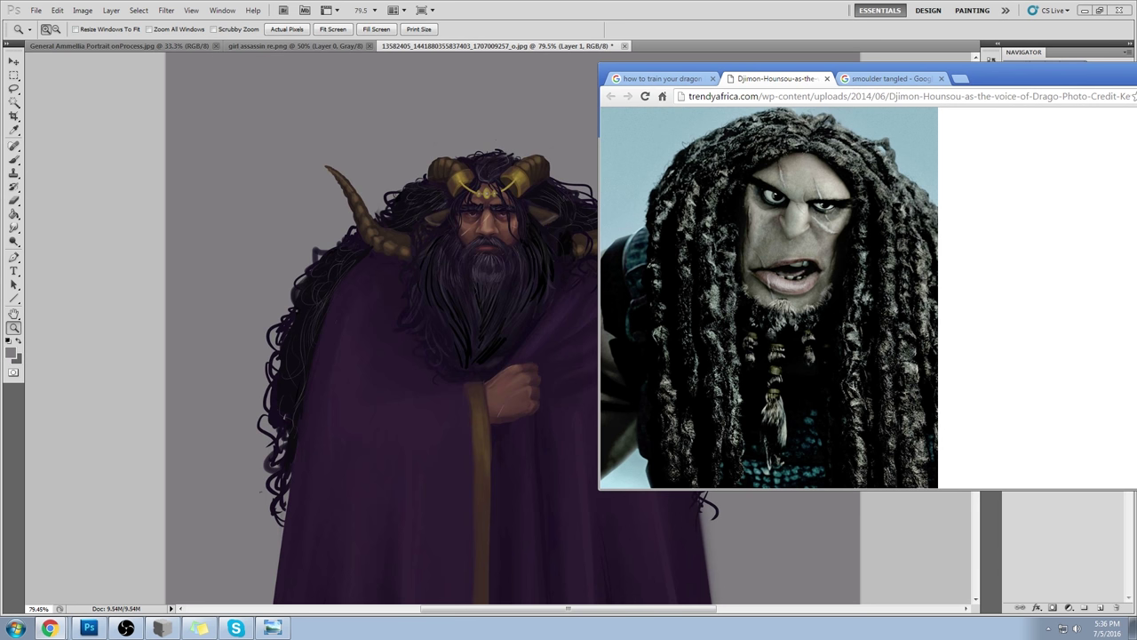
{"action": "key", "text": "alt+Tab"}
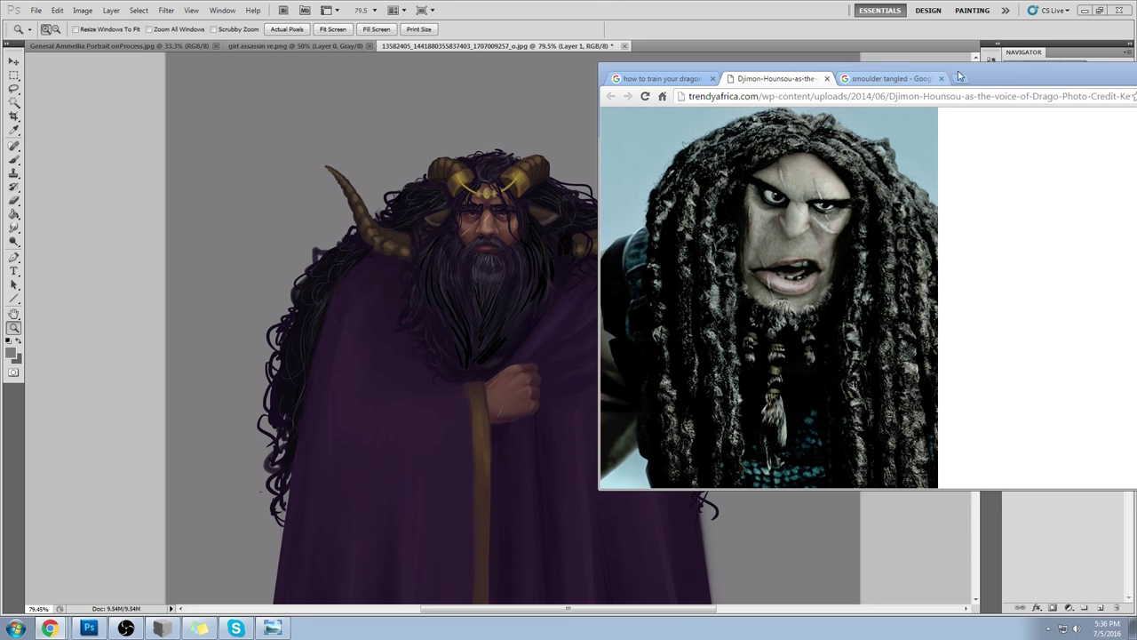
{"action": "left_click_drag", "start_coordinate": [1003, 73], "coordinate": [1052, 76]}
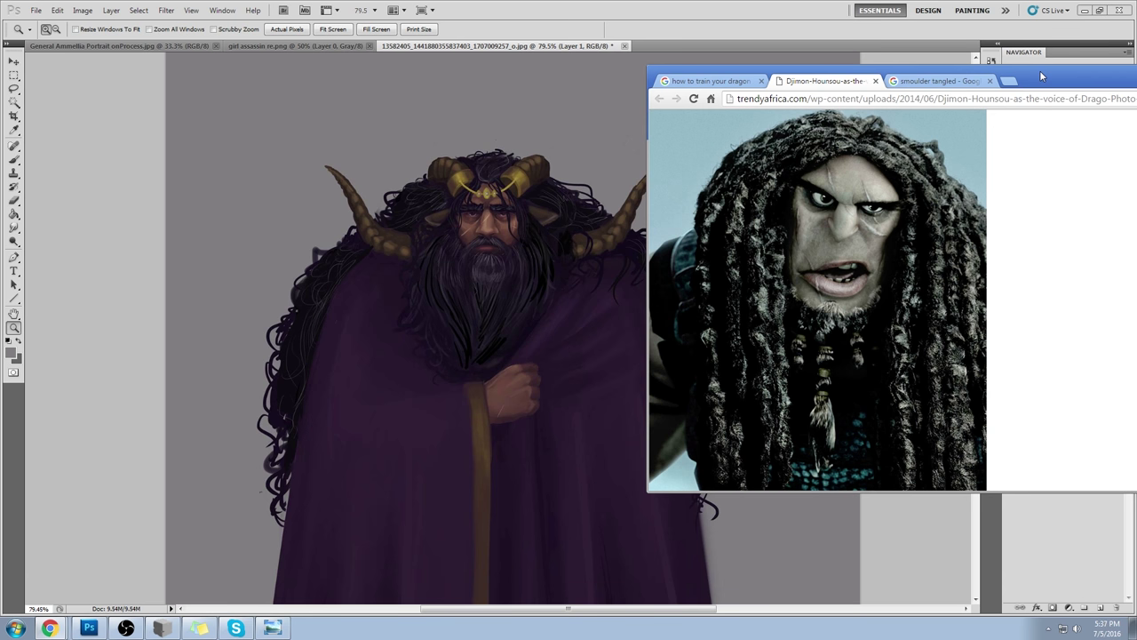
- Return to the painting and sample a dark shadow colour beside the character's eye for the brush
{"action": "left_click", "coordinate": [472, 161]}
{"action": "key", "text": "ctrl+minus"}
{"action": "key", "text": "ctrl+minus"}
{"action": "key", "text": "ctrl+minus"}
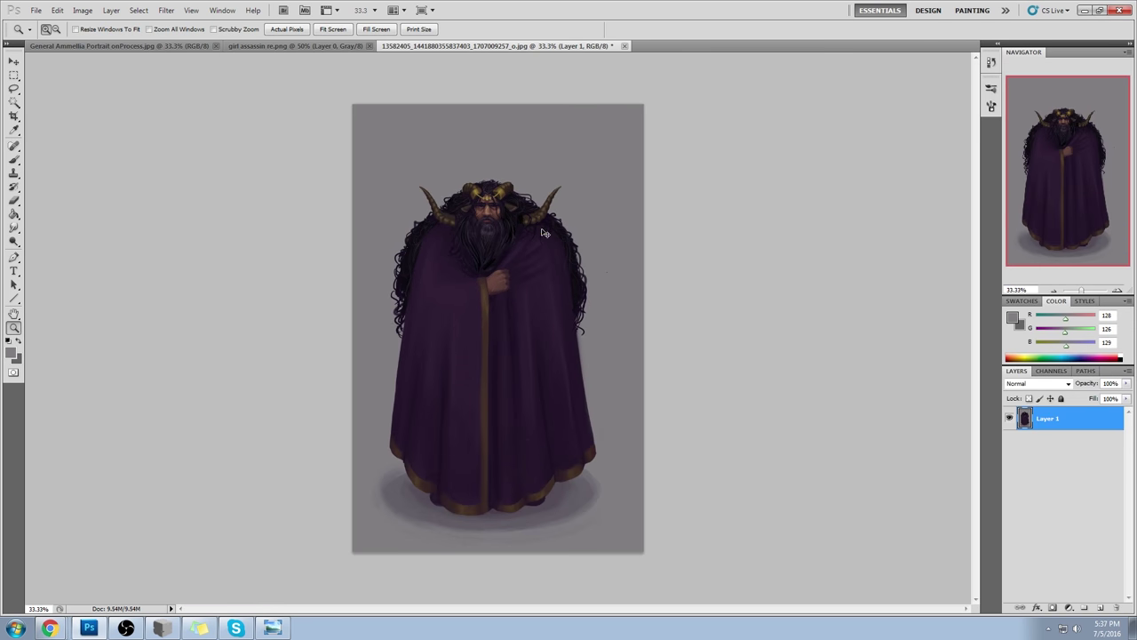
{"action": "left_click", "coordinate": [541, 233]}
{"action": "left_click", "coordinate": [540, 231]}
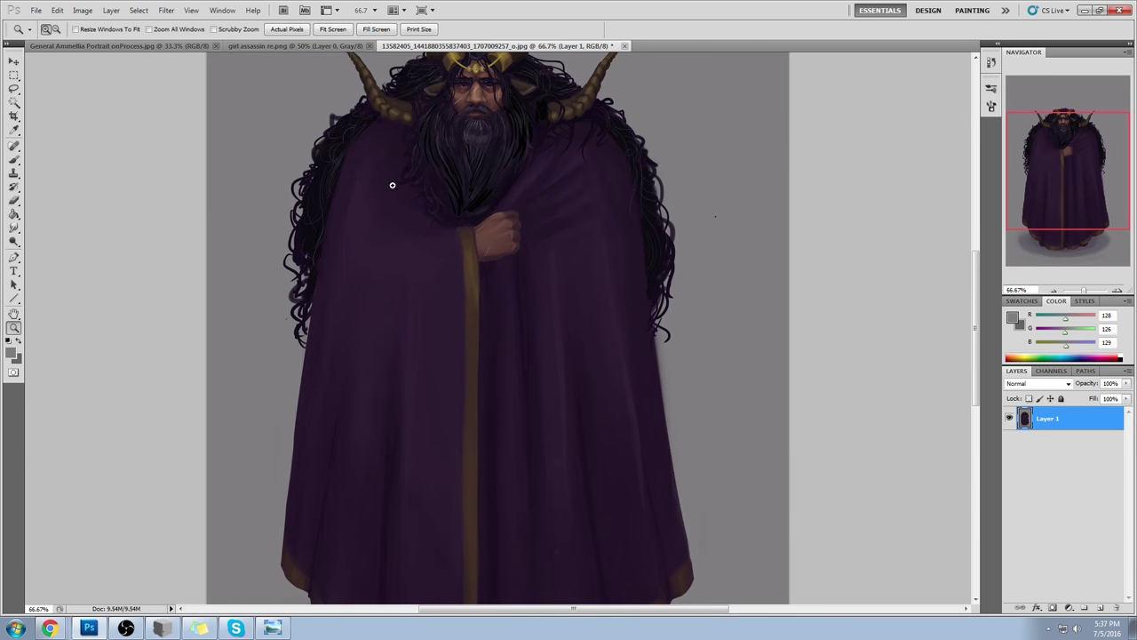
{"action": "scroll", "coordinate": [510, 147], "scroll_direction": "up", "scroll_amount": 2}
{"action": "left_click_drag", "start_coordinate": [445, 130], "coordinate": [515, 181]}
{"action": "key", "text": "b"}
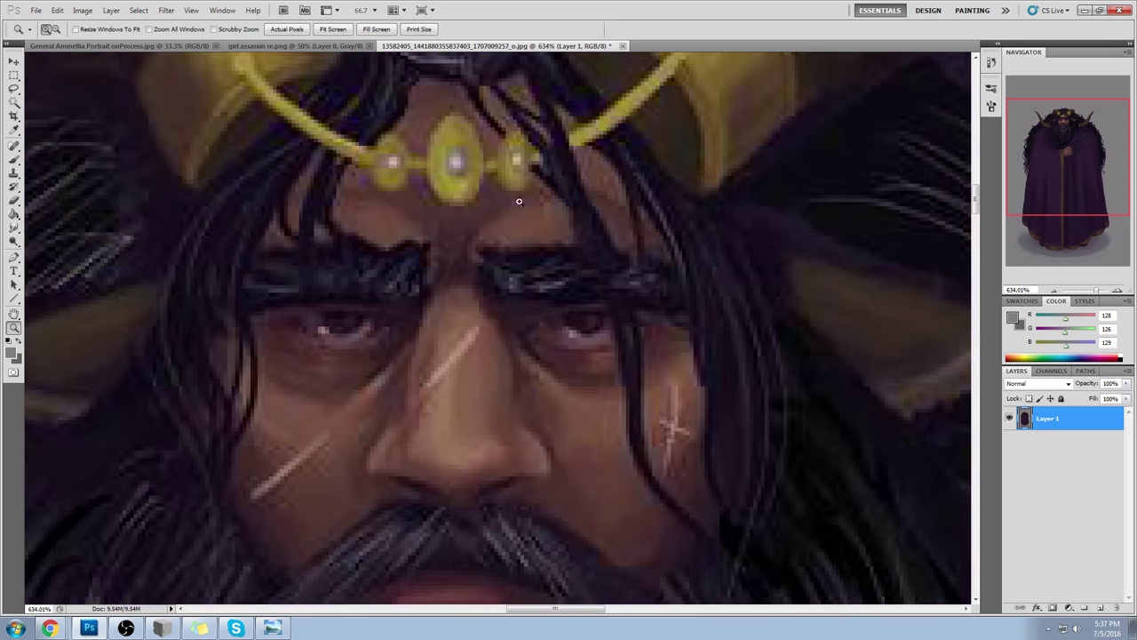
{"action": "left_click", "coordinate": [382, 305], "text": "alt"}
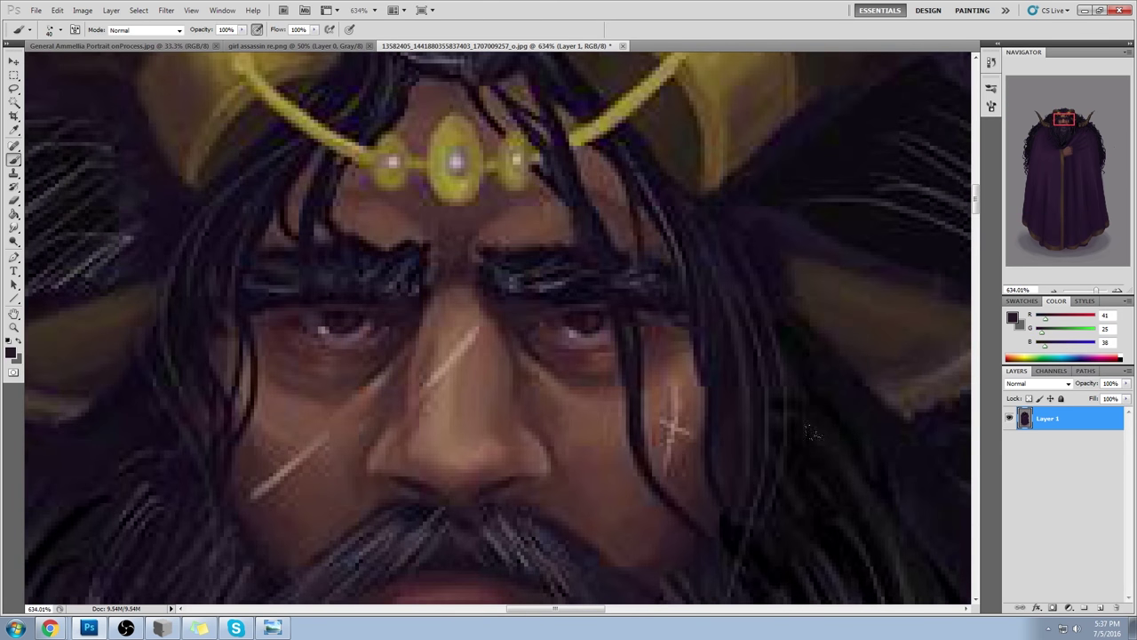
- Open the painting in Liquify at the character's face and set the Forward Warp tool's brush size to 61
{"action": "left_click", "coordinate": [166, 9]}
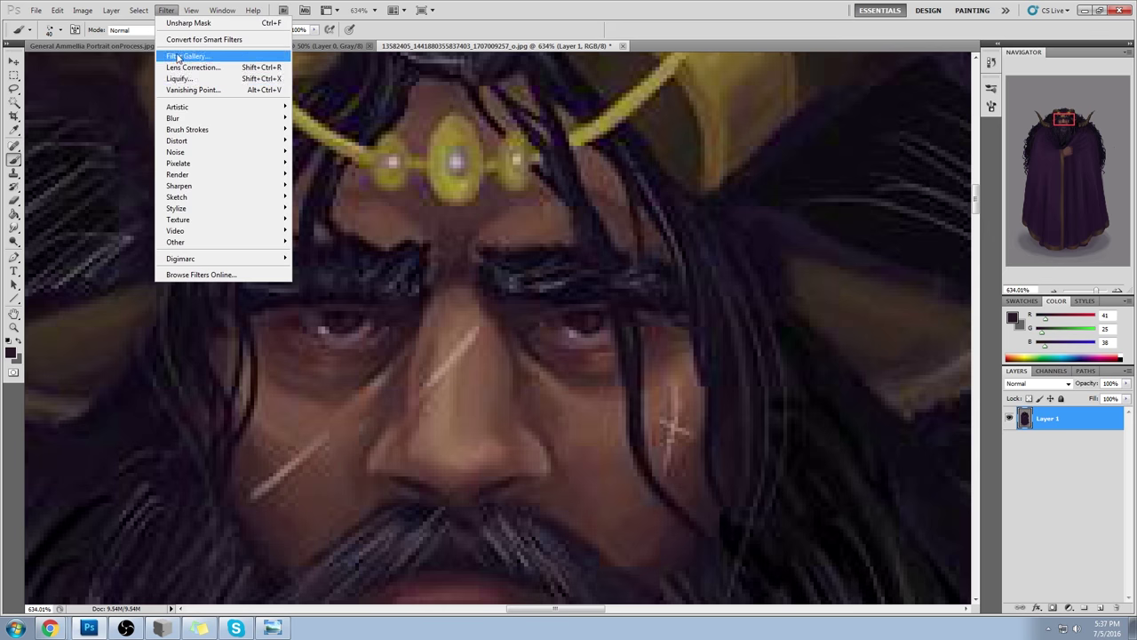
{"action": "left_click", "coordinate": [194, 80]}
{"action": "key", "text": "z"}
{"action": "left_click_drag", "start_coordinate": [439, 126], "coordinate": [510, 172]}
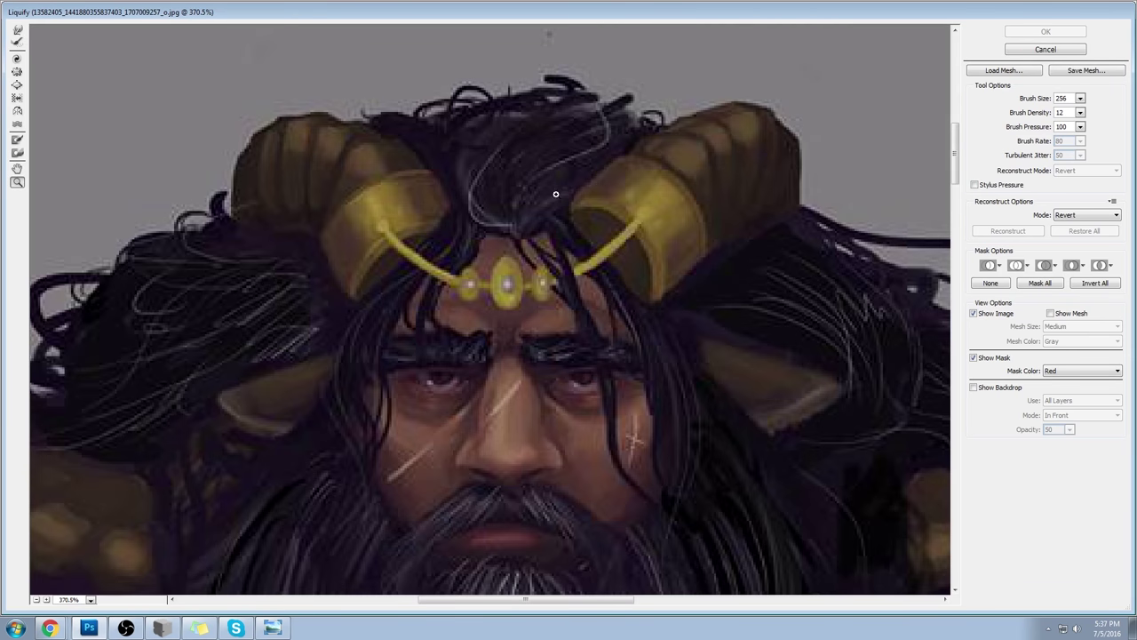
{"action": "left_click", "coordinate": [18, 30]}
{"action": "left_click_drag", "start_coordinate": [1081, 100], "coordinate": [1021, 114]}
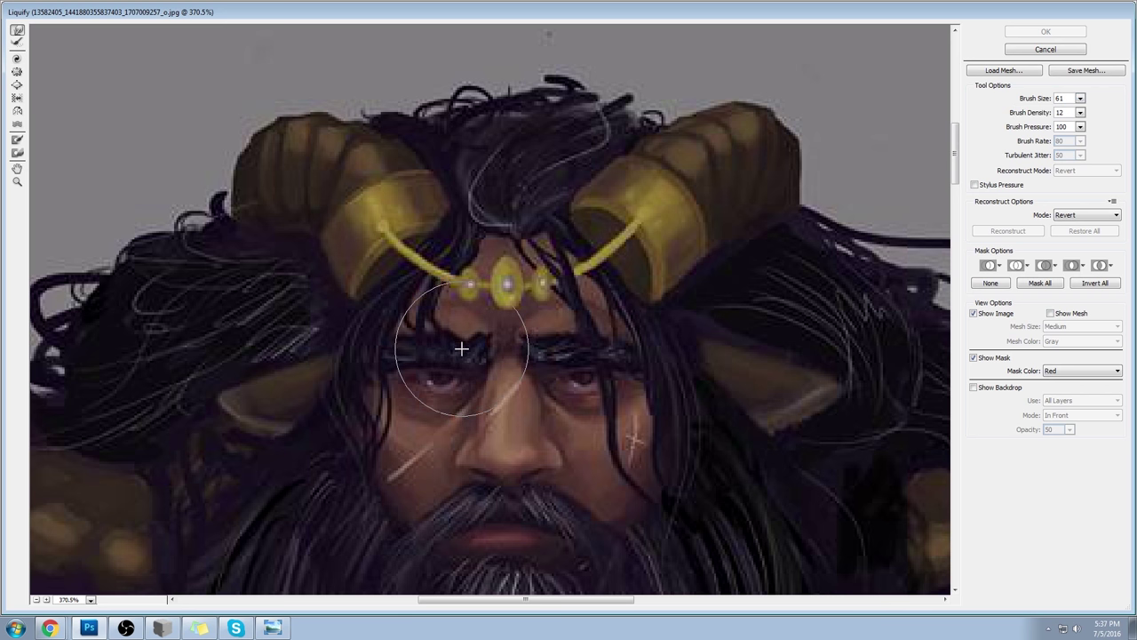
- Warp the character's eyebrows and eyes into a lowered, angry frown and apply the Liquify changes
{"action": "left_click_drag", "start_coordinate": [465, 346], "coordinate": [459, 373]}
{"action": "mouse_move", "coordinate": [544, 341]}
{"action": "left_mouse_down"}
{"action": "mouse_move", "coordinate": [490, 330]}
{"action": "mouse_move", "coordinate": [490, 320]}
{"action": "mouse_move", "coordinate": [527, 319]}
{"action": "mouse_move", "coordinate": [442, 335]}
{"action": "mouse_move", "coordinate": [417, 366]}
{"action": "mouse_move", "coordinate": [599, 366]}
{"action": "mouse_move", "coordinate": [560, 371]}
{"action": "mouse_move", "coordinate": [632, 360]}
{"action": "mouse_move", "coordinate": [434, 402]}
{"action": "left_mouse_up"}
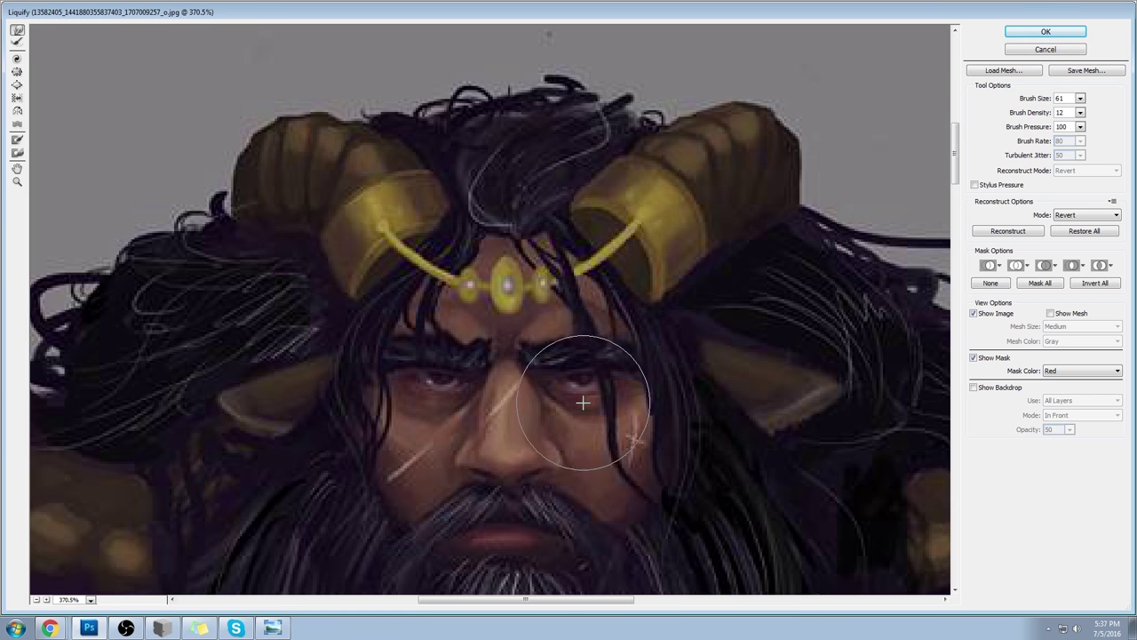
{"action": "mouse_move", "coordinate": [560, 395]}
{"action": "left_mouse_down"}
{"action": "mouse_move", "coordinate": [555, 350]}
{"action": "mouse_move", "coordinate": [537, 358]}
{"action": "mouse_move", "coordinate": [607, 349]}
{"action": "left_mouse_up"}
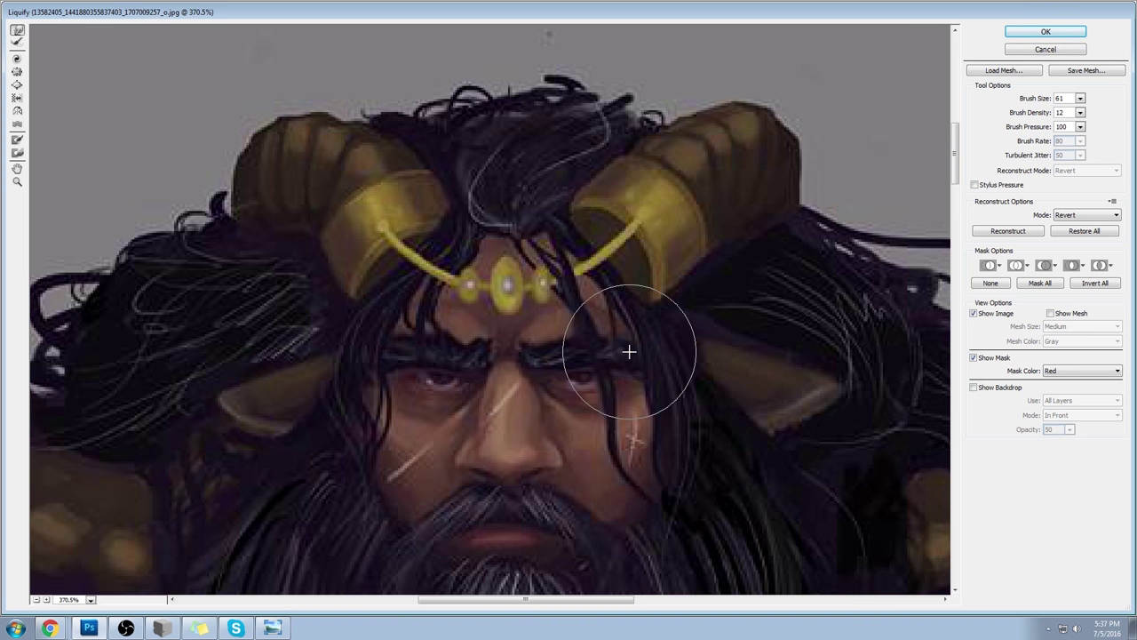
{"action": "mouse_move", "coordinate": [376, 361]}
{"action": "left_mouse_down"}
{"action": "mouse_move", "coordinate": [650, 356]}
{"action": "mouse_move", "coordinate": [645, 371]}
{"action": "mouse_move", "coordinate": [642, 339]}
{"action": "left_mouse_up"}
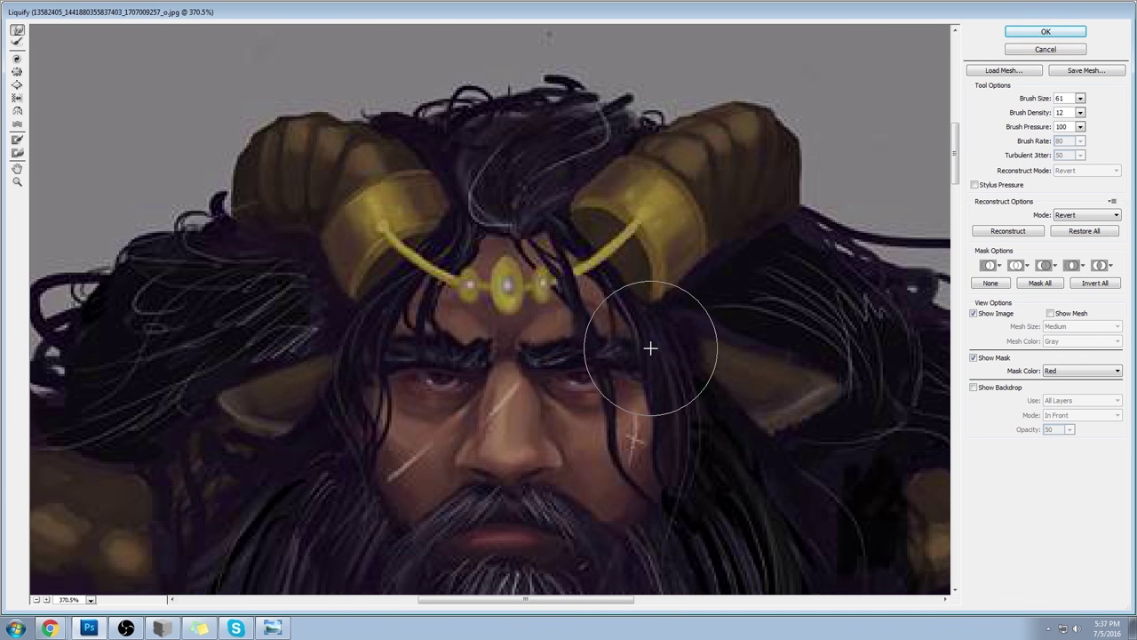
{"action": "mouse_move", "coordinate": [438, 360]}
{"action": "left_mouse_down"}
{"action": "mouse_move", "coordinate": [383, 361]}
{"action": "mouse_move", "coordinate": [503, 343]}
{"action": "mouse_move", "coordinate": [542, 377]}
{"action": "mouse_move", "coordinate": [460, 374]}
{"action": "mouse_move", "coordinate": [554, 375]}
{"action": "mouse_move", "coordinate": [527, 389]}
{"action": "left_mouse_up"}
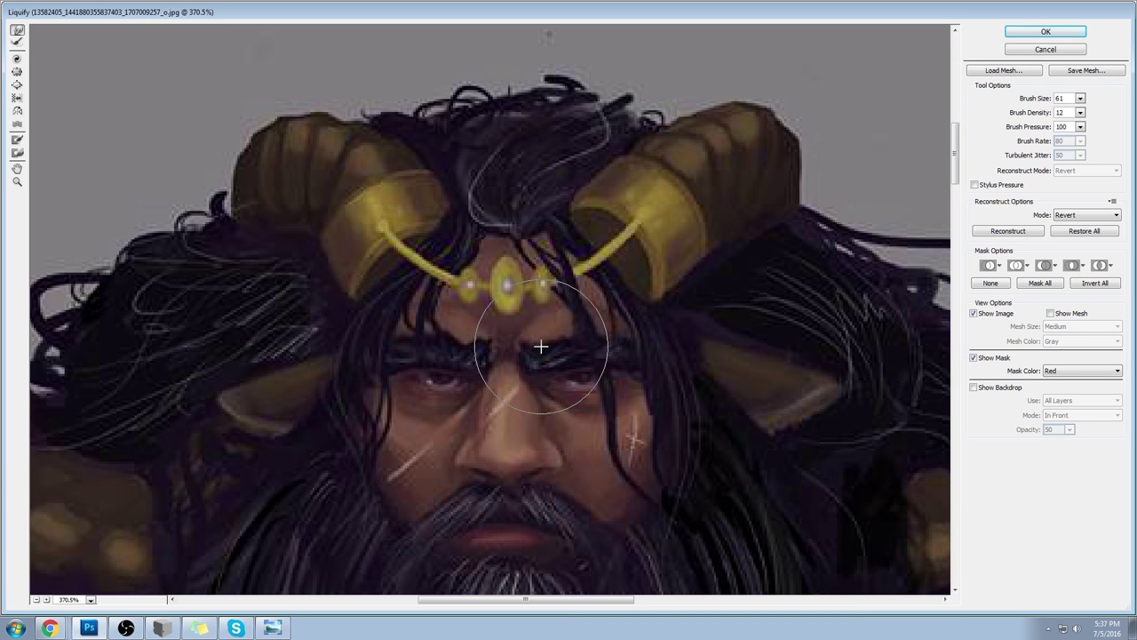
{"action": "key", "text": "Return"}
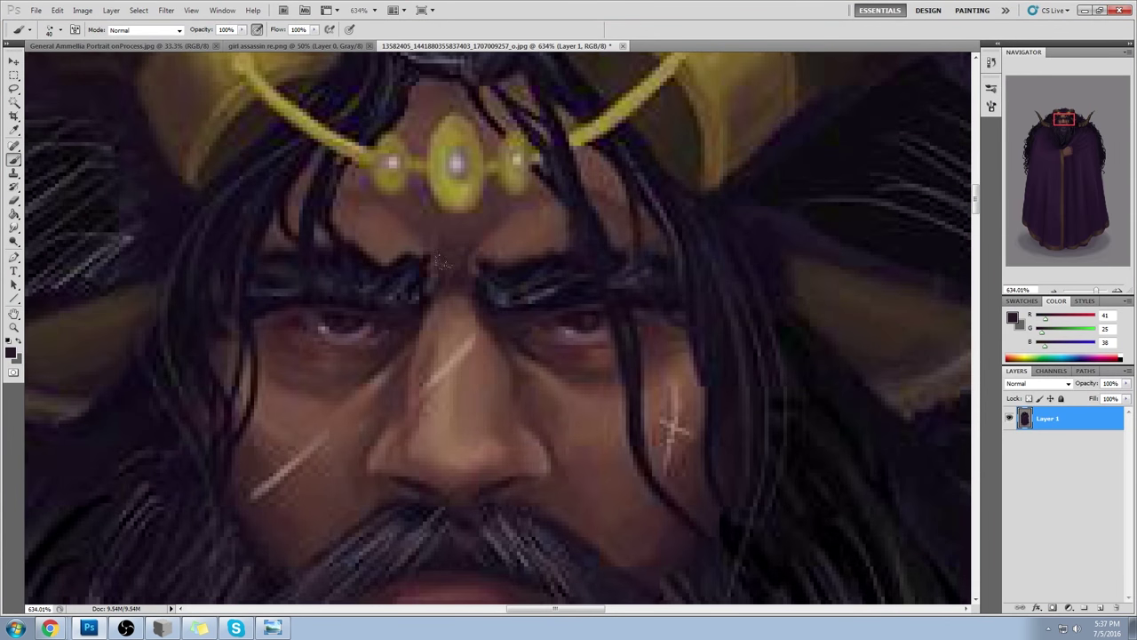
- Set up the brush with another tip, the near-black eyebrow colour and 32% opacity
{"action": "right_click", "coordinate": [673, 430]}
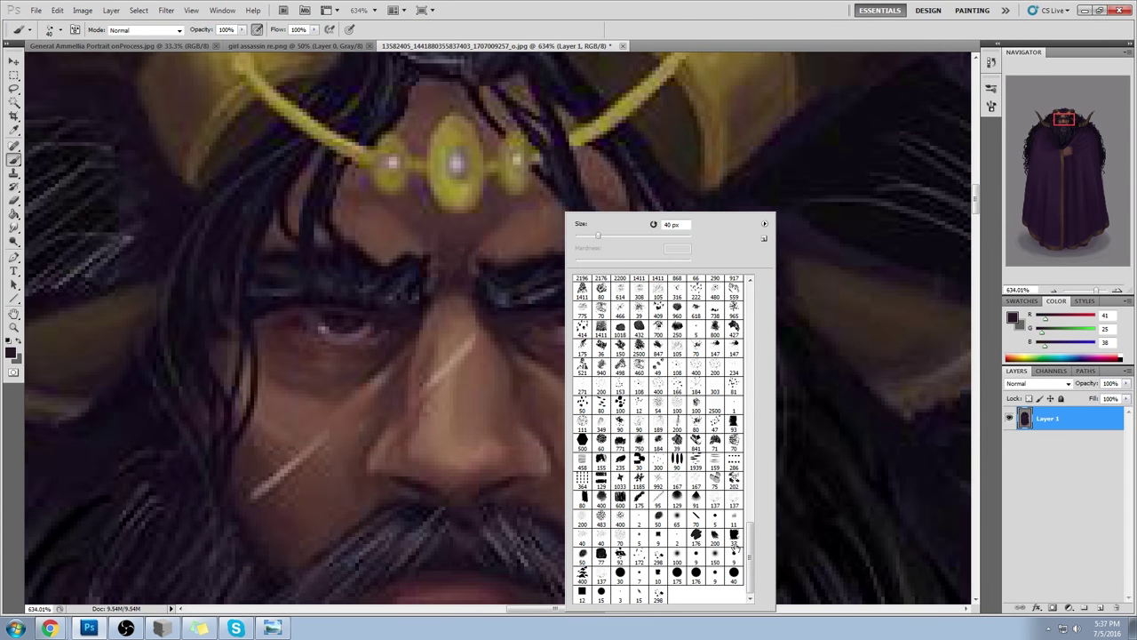
{"action": "left_click", "coordinate": [685, 519]}
{"action": "left_click", "coordinate": [359, 300], "text": "alt"}
{"action": "key", "text": "bracketleft"}
{"action": "key", "text": "bracketleft"}
{"action": "left_click", "coordinate": [242, 30]}
{"action": "left_click", "coordinate": [205, 44]}
{"action": "key", "text": "Return"}
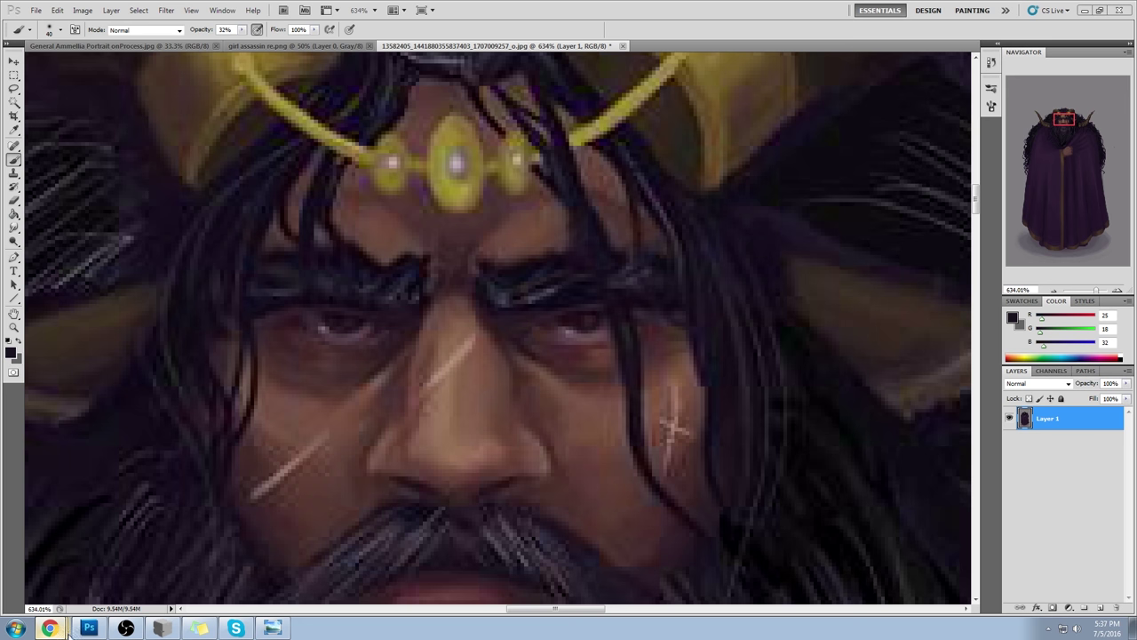
- Bring up the dreadlocked villain's portrait again and compare it with the whole painted figure
{"action": "left_click", "coordinate": [48, 628]}
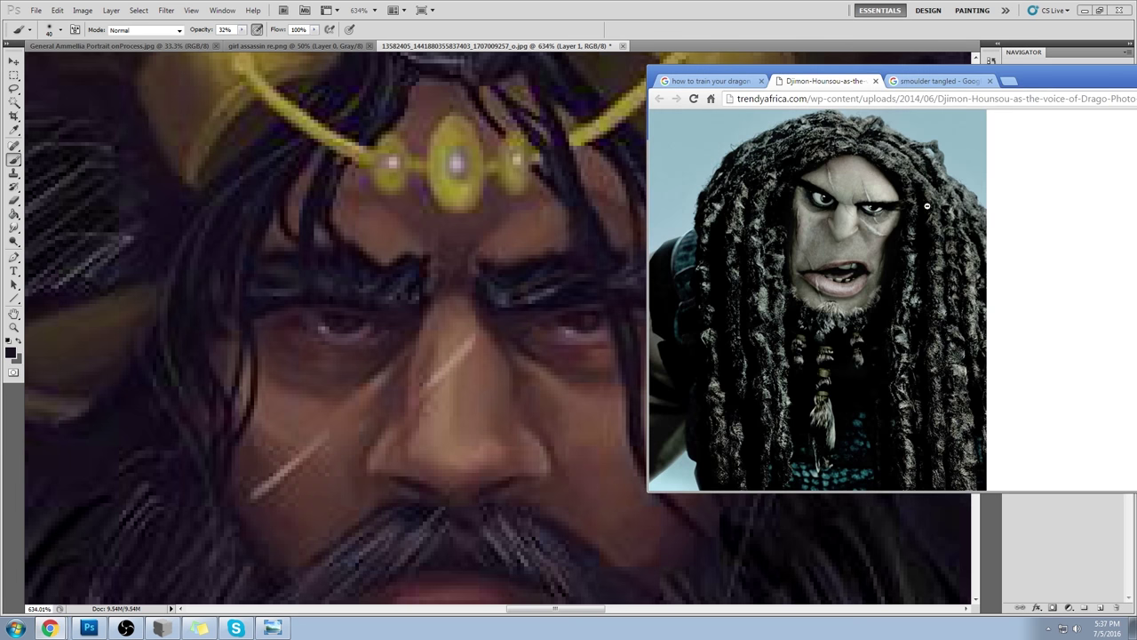
{"action": "left_click_drag", "start_coordinate": [1053, 81], "coordinate": [1136, 81]}
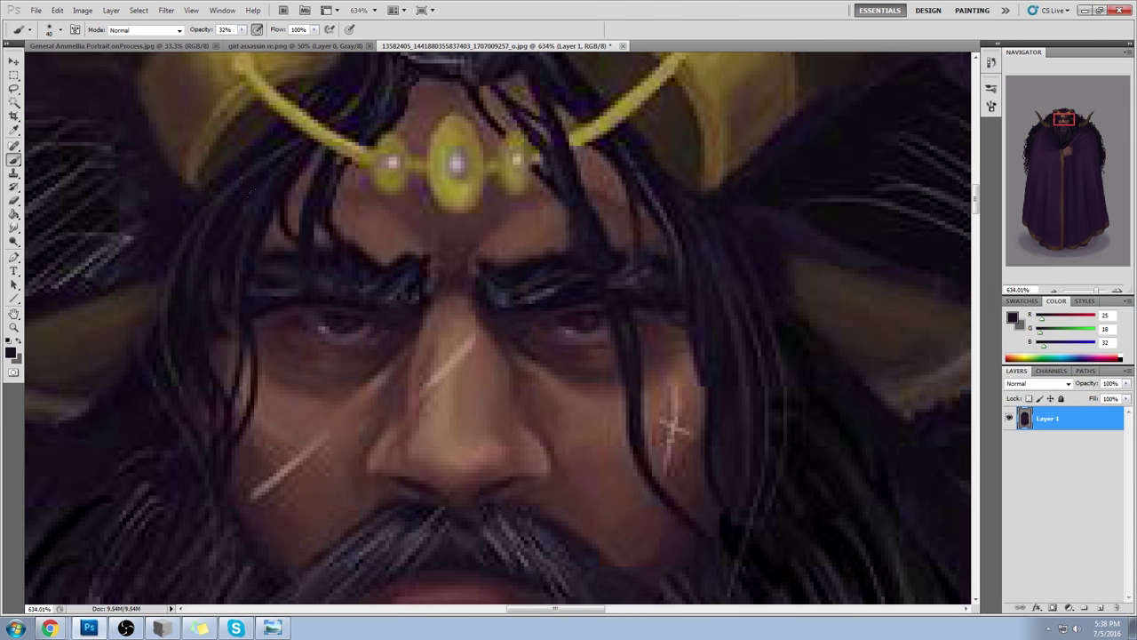
{"action": "key", "text": "ctrl+0"}
{"action": "key", "text": "ctrl+plus"}
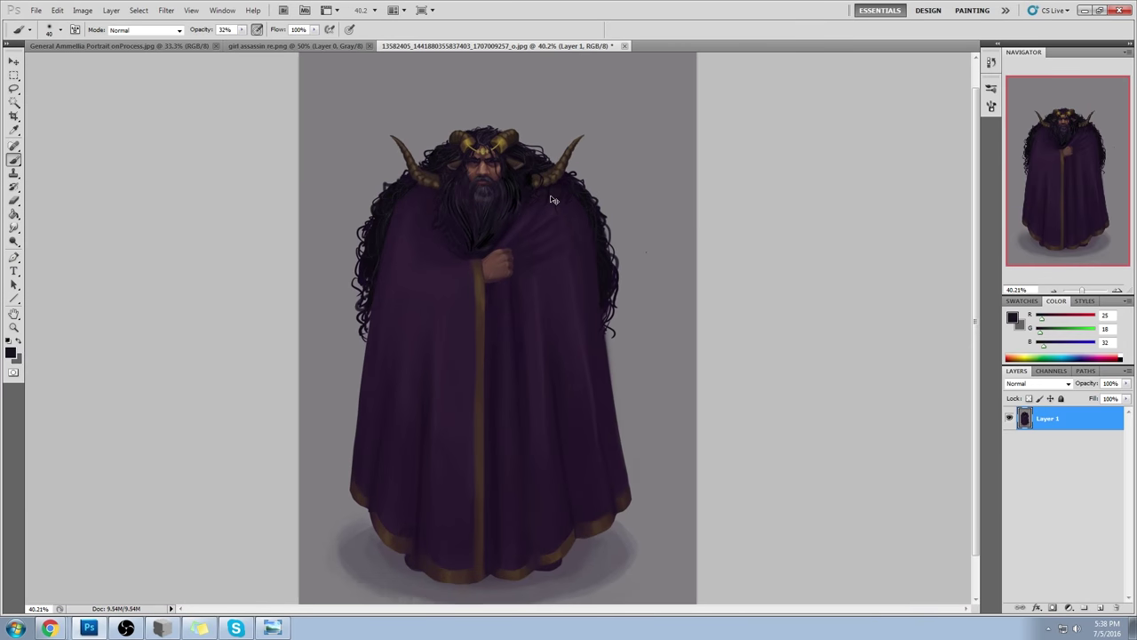
{"action": "key", "text": "ctrl+minus"}
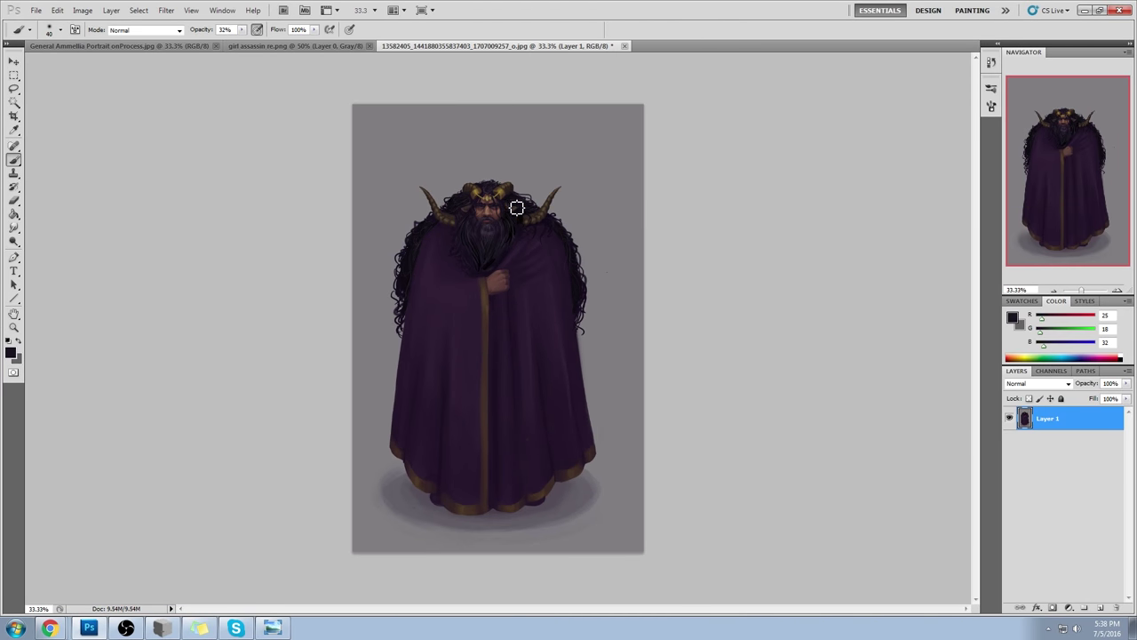
{"action": "key", "text": "super"}
{"action": "key", "text": "super"}
- Select the Dodge tool for the character's upper body and set its range to Highlights
{"action": "key", "text": "z"}
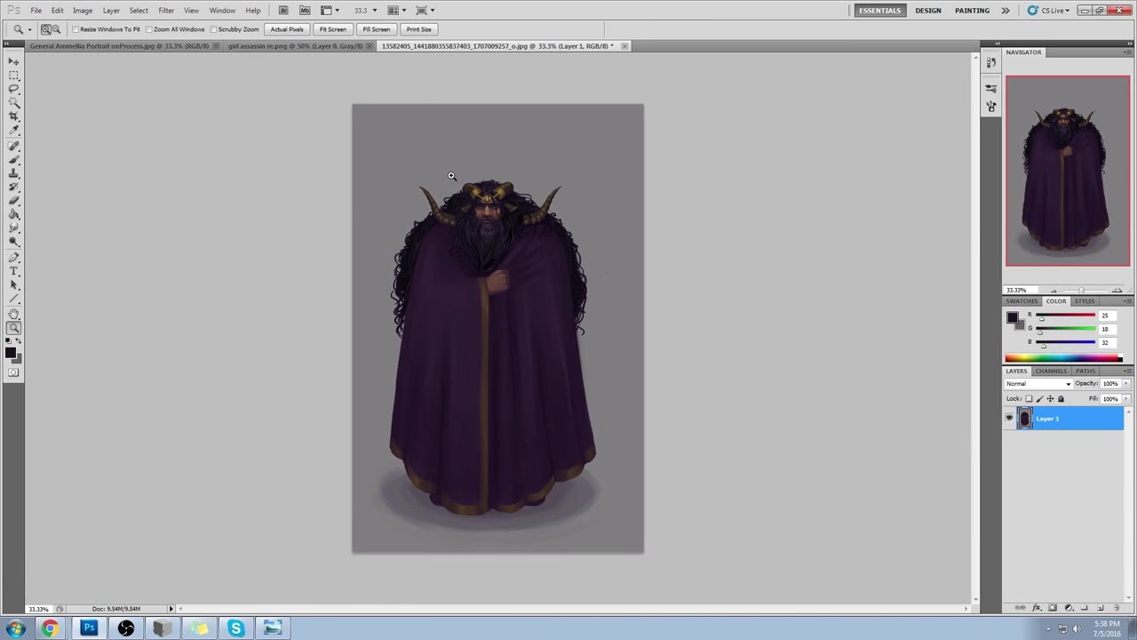
{"action": "left_click_drag", "start_coordinate": [558, 258], "coordinate": [585, 300]}
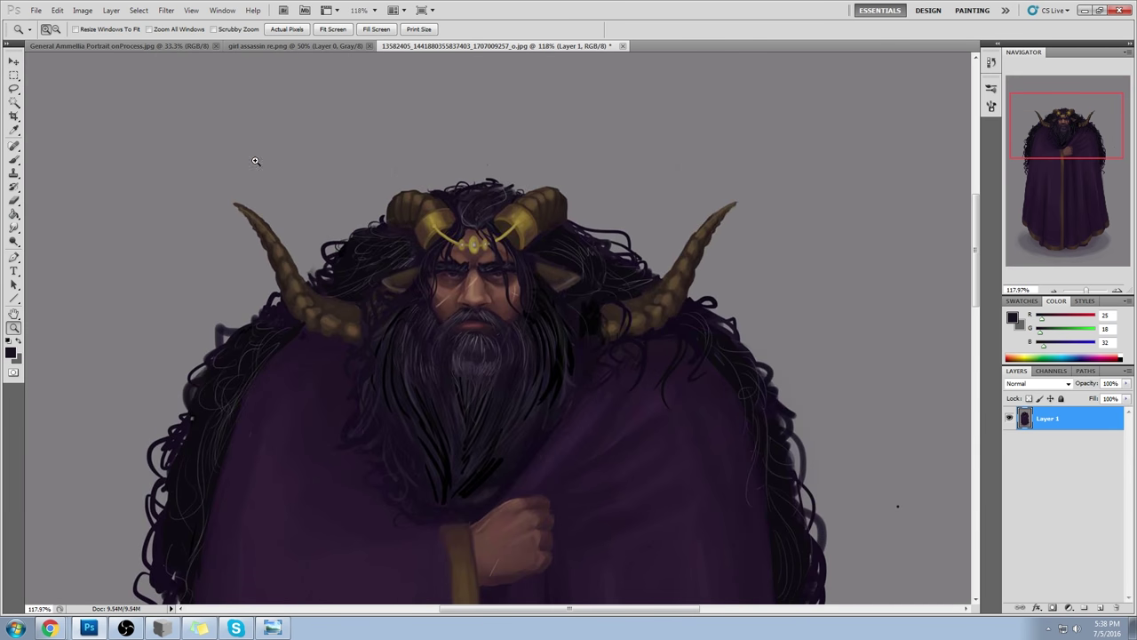
{"action": "left_click", "coordinate": [14, 240]}
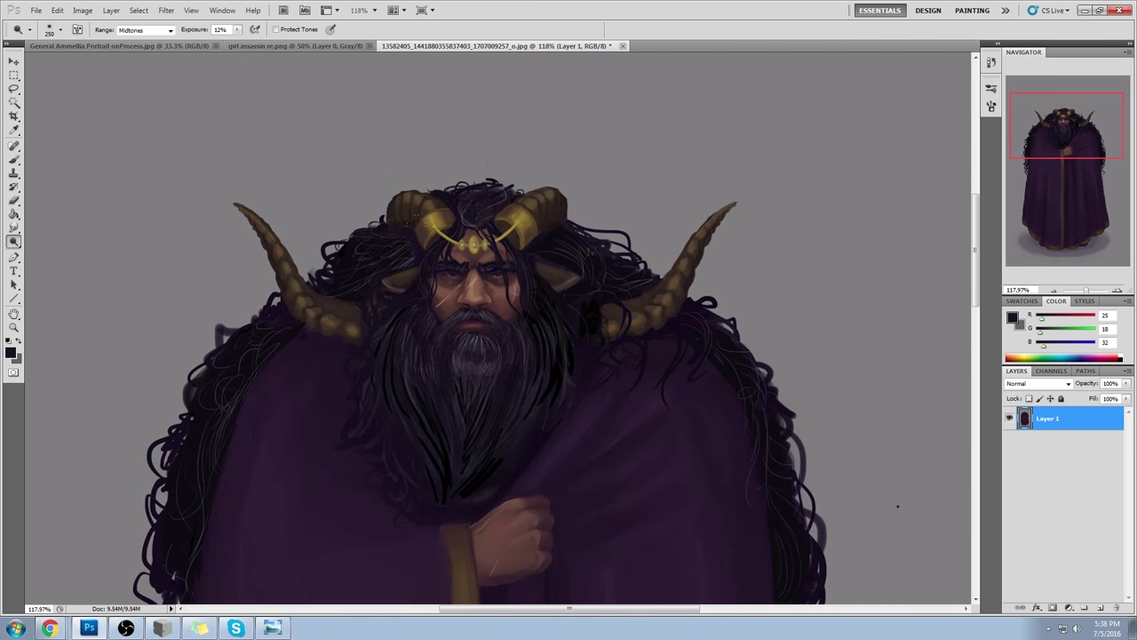
{"action": "left_click", "coordinate": [142, 29]}
{"action": "left_click", "coordinate": [133, 59]}
- Apply Brightness/Contrast to the painting with brightness at about 66 and a strongly increased contrast
{"action": "left_click", "coordinate": [82, 11]}
{"action": "left_click", "coordinate": [82, 10]}
{"action": "mouse_move", "coordinate": [101, 38]}
{"action": "left_click", "coordinate": [239, 39]}
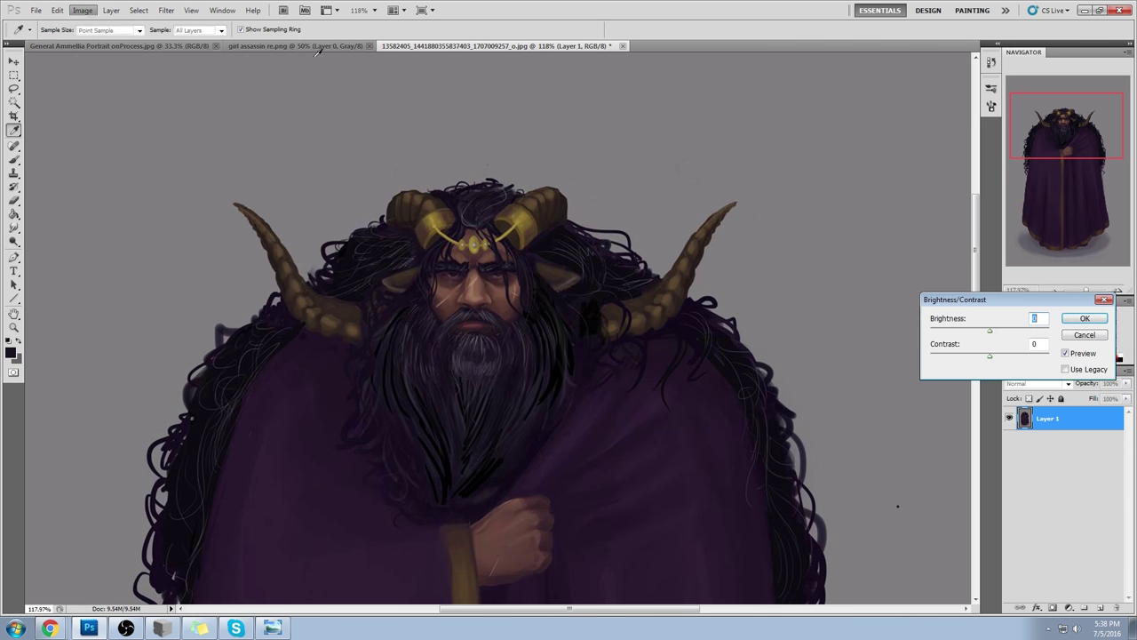
{"action": "mouse_move", "coordinate": [992, 358]}
{"action": "left_mouse_down"}
{"action": "mouse_move", "coordinate": [1049, 355]}
{"action": "mouse_move", "coordinate": [1011, 332]}
{"action": "left_mouse_up"}
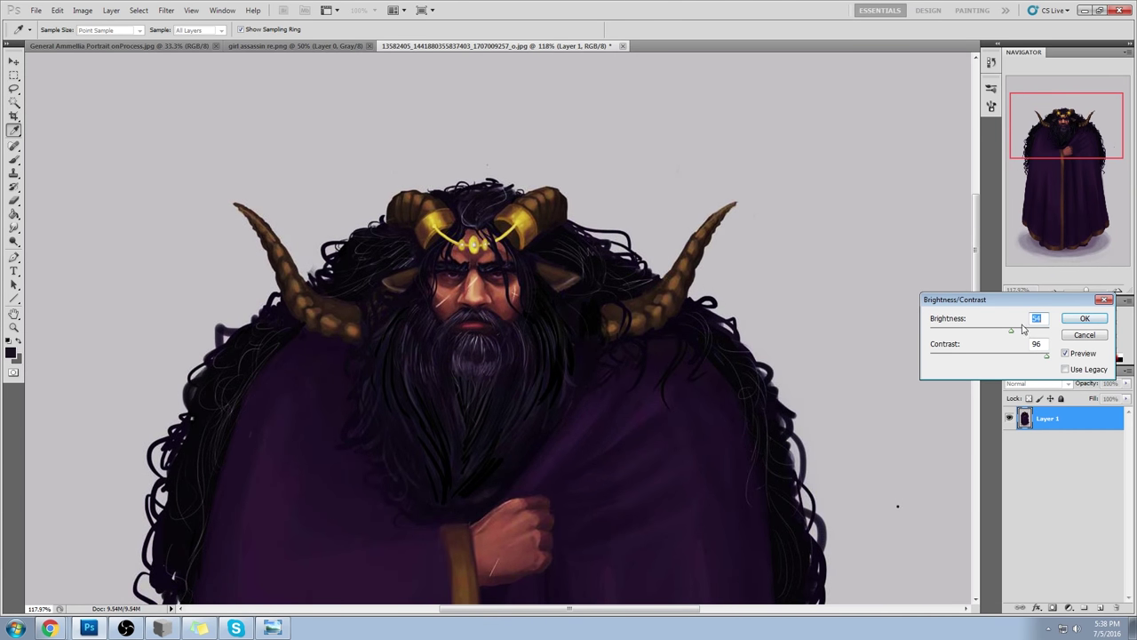
{"action": "left_click_drag", "start_coordinate": [1013, 333], "coordinate": [1021, 334]}
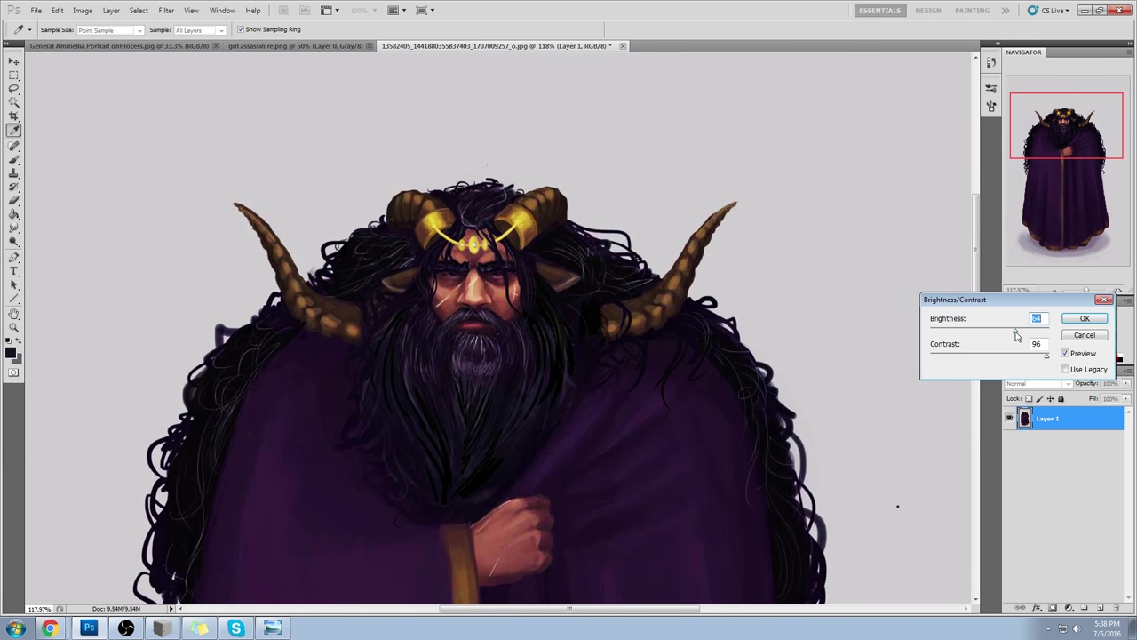
{"action": "left_click_drag", "start_coordinate": [1047, 360], "coordinate": [1039, 359]}
{"action": "left_click", "coordinate": [1091, 319]}
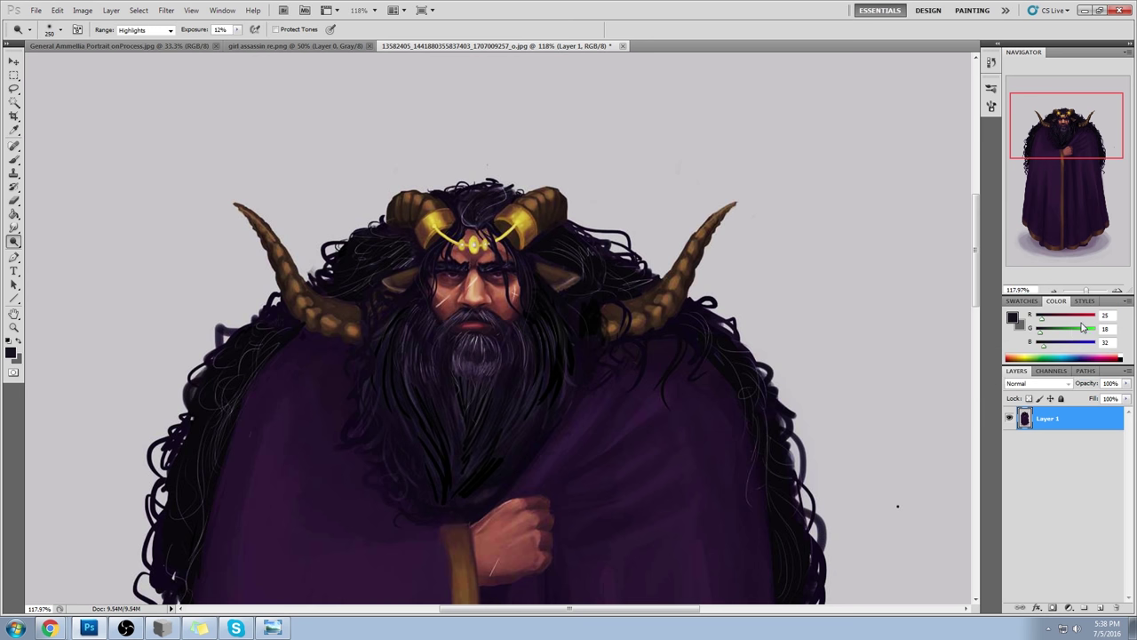
- Reduce the painting's saturation to -35 with Hue/Saturation
{"action": "key", "text": "ctrl+u"}
{"action": "mouse_move", "coordinate": [845, 427]}
{"action": "left_mouse_down"}
{"action": "mouse_move", "coordinate": [815, 432]}
{"action": "mouse_move", "coordinate": [828, 432]}
{"action": "left_mouse_up"}
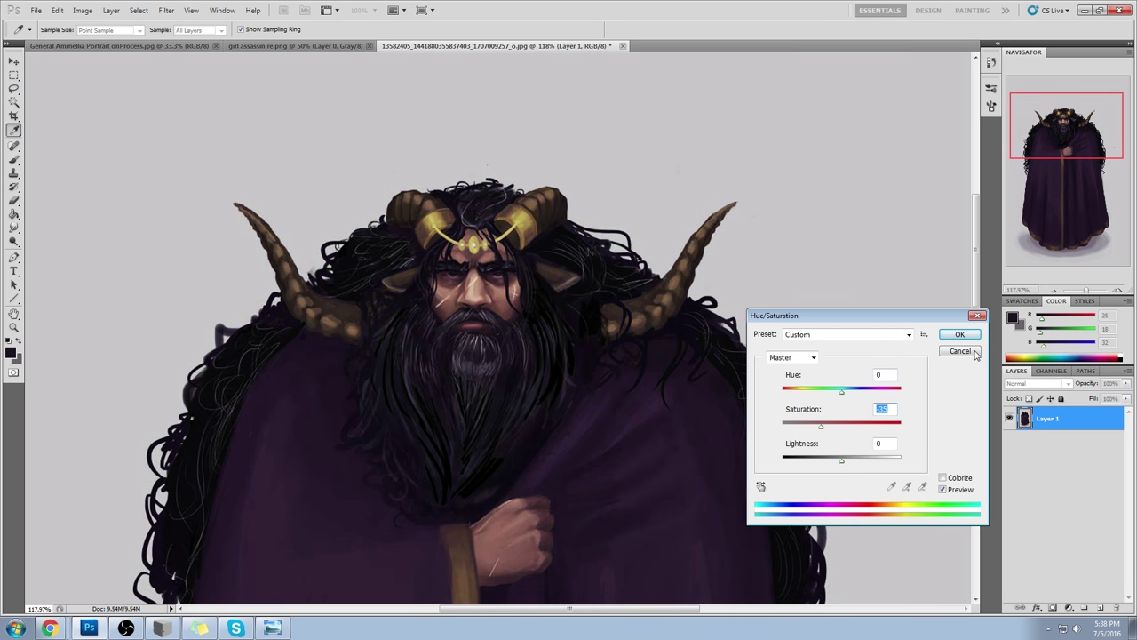
{"action": "left_click", "coordinate": [959, 335]}
{"action": "key", "text": "o"}
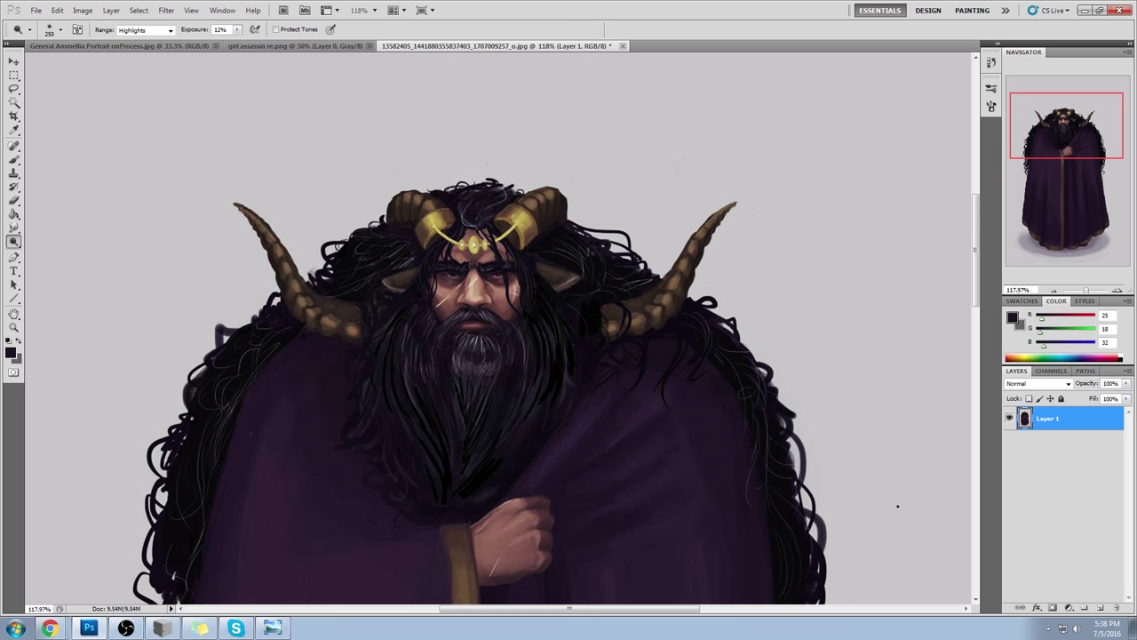
{"action": "left_click_drag", "start_coordinate": [558, 335], "coordinate": [602, 287]}
{"action": "key", "text": "ctrl+0"}
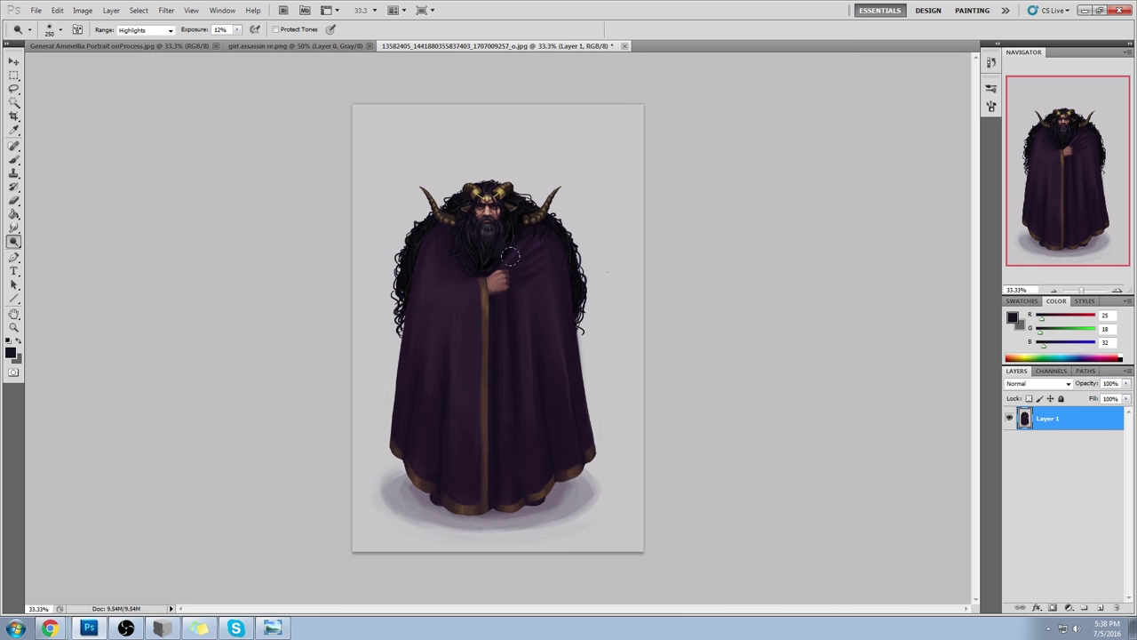
- Show the painting's originally opened state from the document history to compare it with the edits
{"action": "key", "text": "b"}
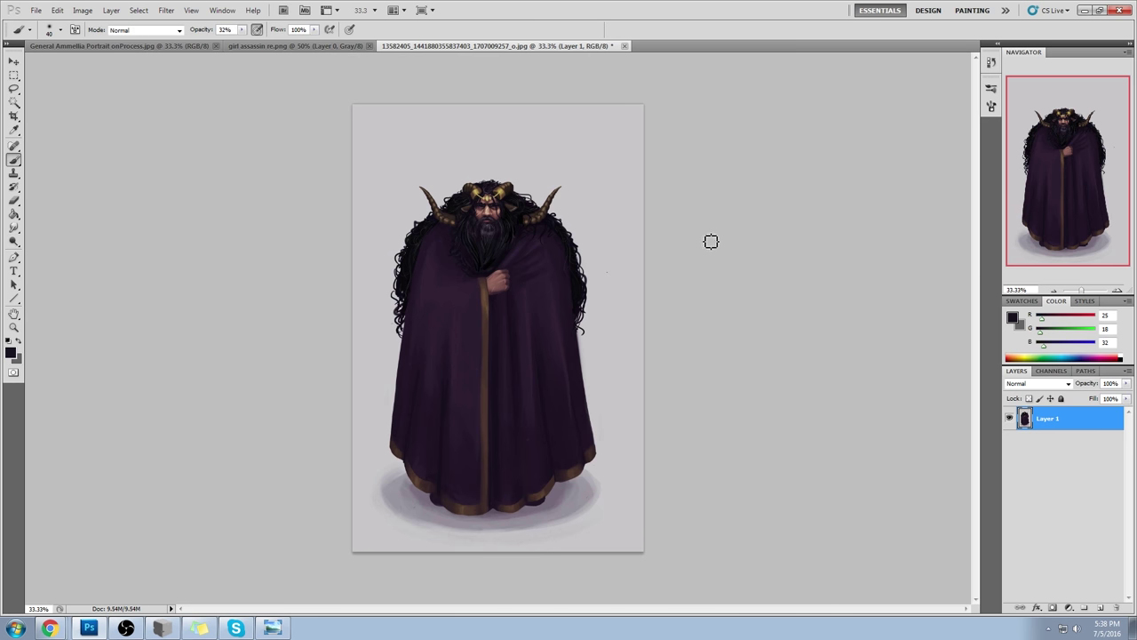
{"action": "left_click", "coordinate": [992, 63]}
{"action": "left_click", "coordinate": [906, 76]}
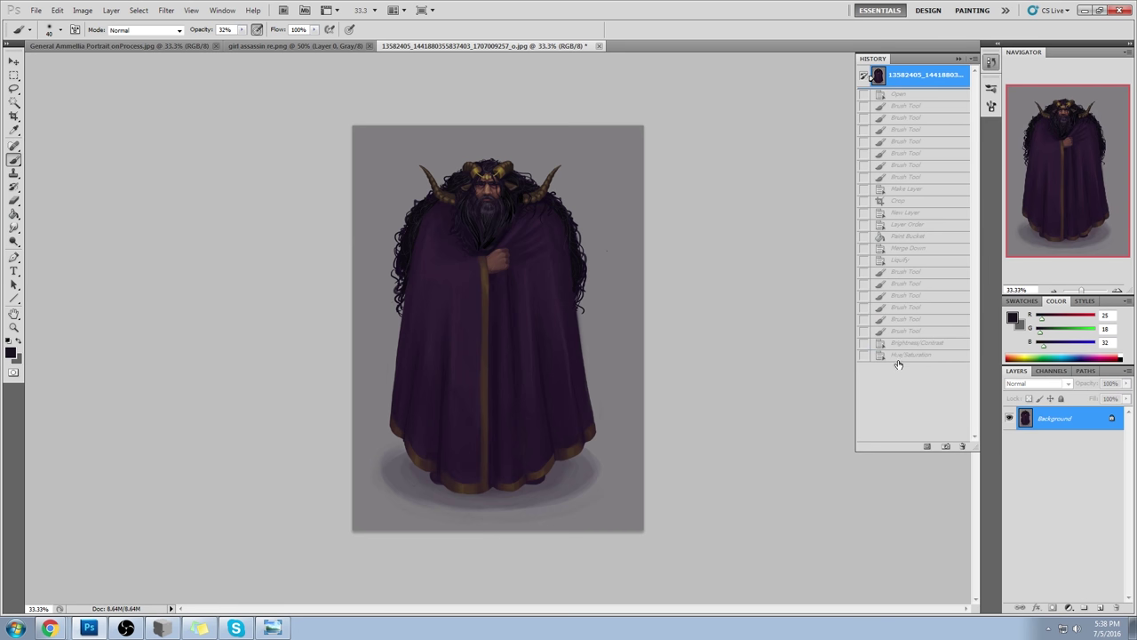
- Return the painting to its latest Hue/Saturation state in the document history and close the history list
{"action": "left_click", "coordinate": [902, 356]}
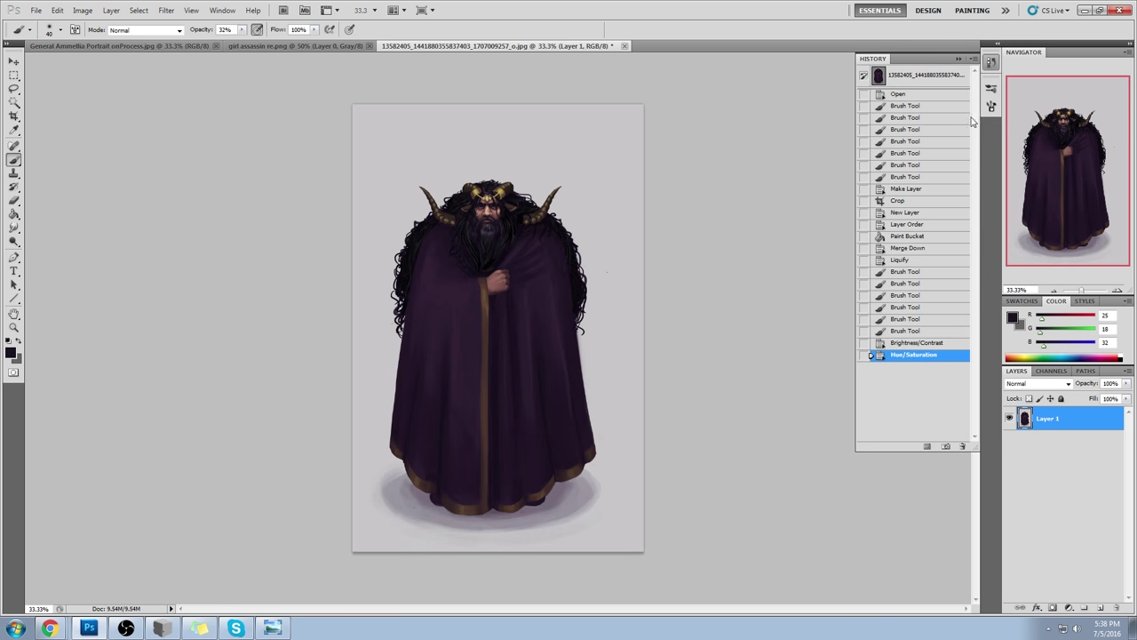
{"action": "left_click", "coordinate": [959, 59]}
{"action": "key", "text": "z"}
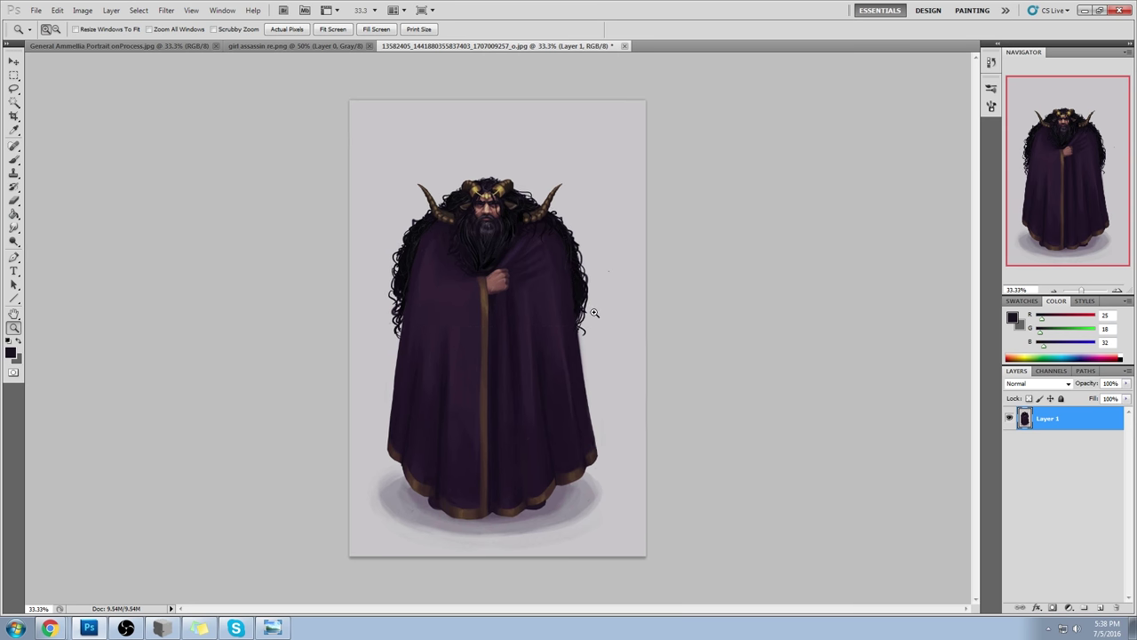
{"action": "left_click_drag", "start_coordinate": [583, 322], "coordinate": [460, 87]}
- Open the painting in the Liquify filter, focused on the character's head
{"action": "left_click", "coordinate": [167, 10]}
{"action": "left_click", "coordinate": [187, 81]}
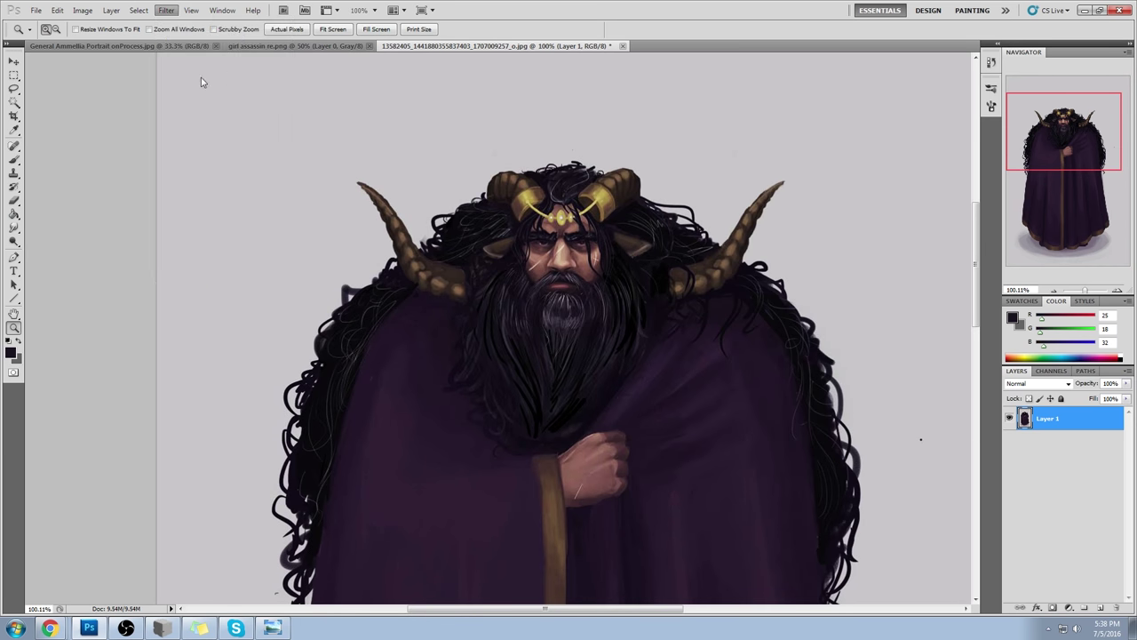
{"action": "left_click_drag", "start_coordinate": [428, 115], "coordinate": [587, 249]}
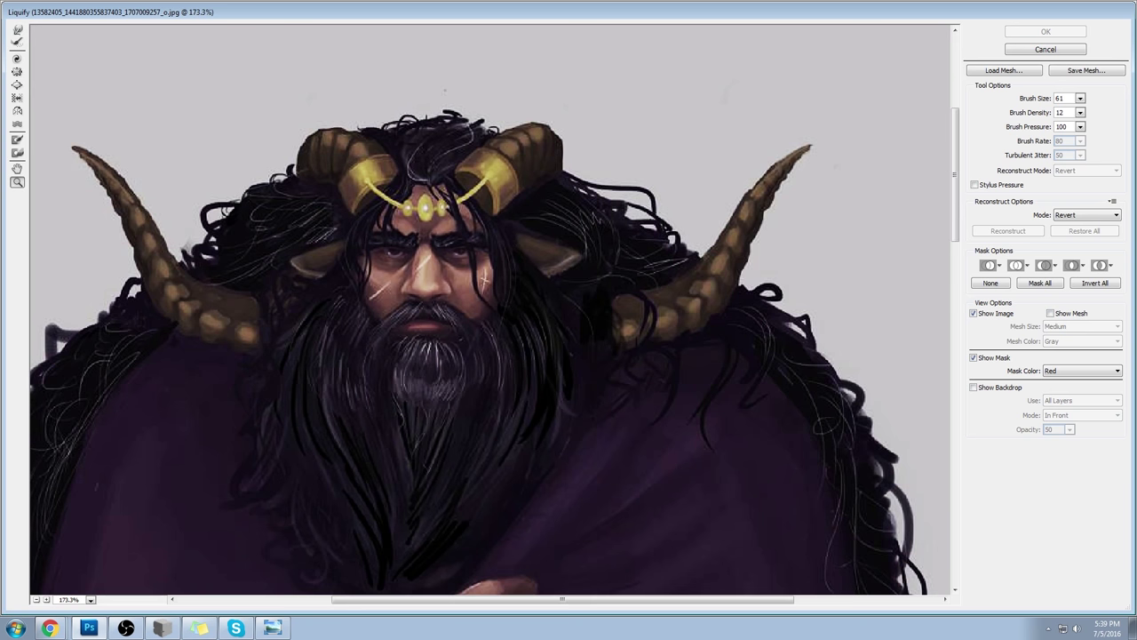
- Switch to Chrome to compare the snarling, dreadlocked reference image with the character's face, and return to Liquify
{"action": "key", "text": "alt+Tab"}
{"action": "left_click_drag", "start_coordinate": [930, 83], "coordinate": [1027, 81]}
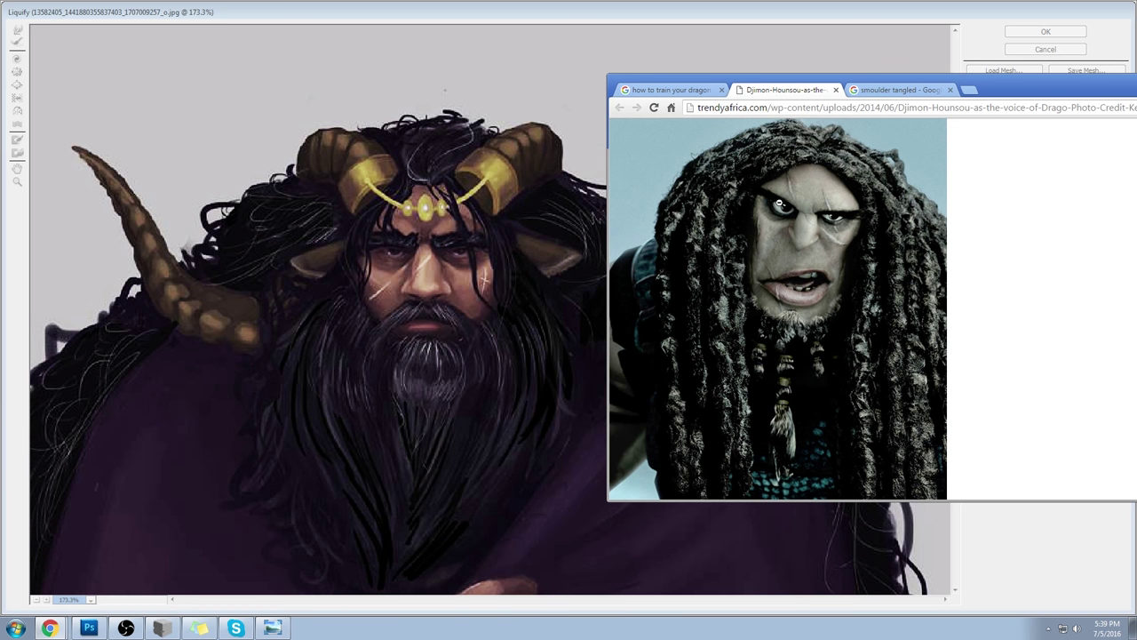
{"action": "left_click_drag", "start_coordinate": [997, 90], "coordinate": [1136, 89]}
{"action": "left_click", "coordinate": [534, 149]}
- Warp the character's eyes and cheeks with the Forward Warp tool at brush size 61
{"action": "left_click", "coordinate": [17, 31]}
{"action": "left_click_drag", "start_coordinate": [486, 305], "coordinate": [567, 214]}
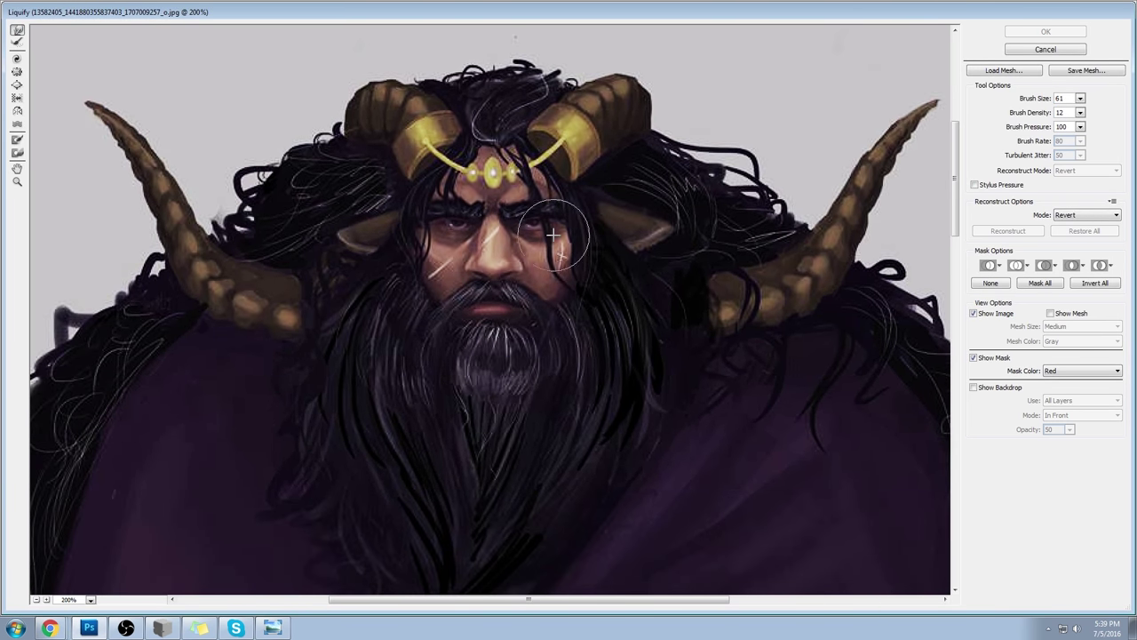
{"action": "mouse_move", "coordinate": [528, 279]}
{"action": "left_mouse_down"}
{"action": "mouse_move", "coordinate": [522, 253]}
{"action": "mouse_move", "coordinate": [537, 239]}
{"action": "mouse_move", "coordinate": [449, 249]}
{"action": "left_mouse_up"}
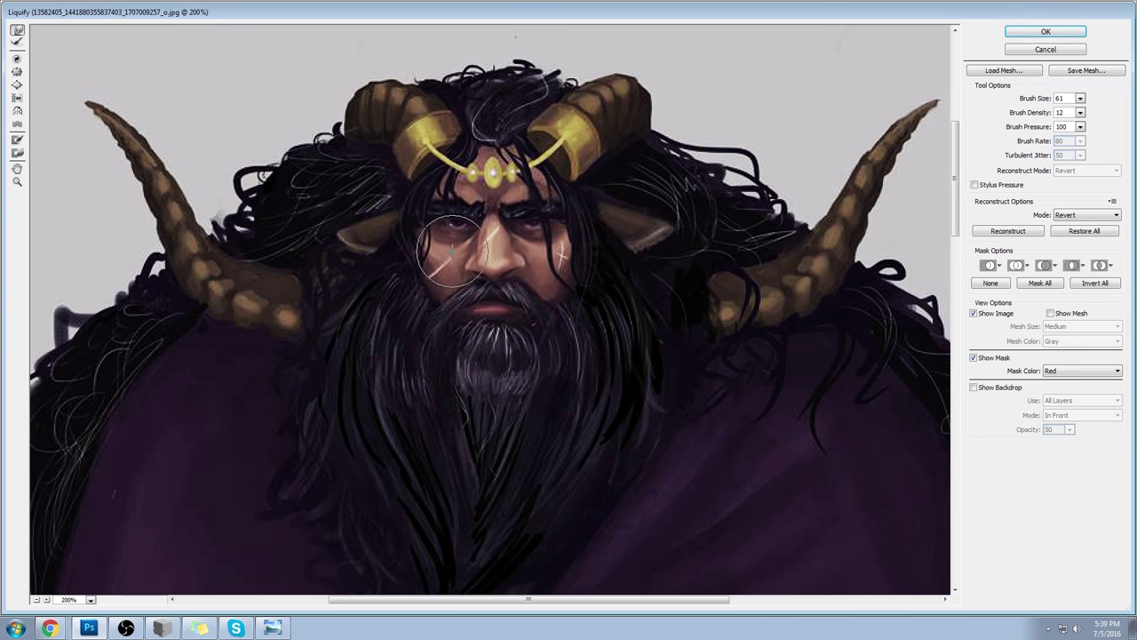
- Resize the Liquify brush to about 49, warp the mouth and surrounding facial features, and apply the filter
{"action": "left_click", "coordinate": [1081, 97]}
{"action": "key", "text": "bracketleft"}
{"action": "key", "text": "bracketleft"}
{"action": "key", "text": "bracketleft"}
{"action": "key", "text": "bracketleft"}
{"action": "key", "text": "bracketleft"}
{"action": "key", "text": "bracketleft"}
{"action": "key", "text": "bracketleft"}
{"action": "key", "text": "bracketleft"}
{"action": "key", "text": "bracketleft"}
{"action": "key", "text": "bracketleft"}
{"action": "key", "text": "bracketleft"}
{"action": "key", "text": "bracketleft"}
{"action": "key", "text": "bracketleft"}
{"action": "key", "text": "bracketleft"}
{"action": "key", "text": "bracketleft"}
{"action": "key", "text": "bracketleft"}
{"action": "key", "text": "bracketleft"}
{"action": "key", "text": "bracketright"}
{"action": "key", "text": "bracketright"}
{"action": "key", "text": "bracketright"}
{"action": "key", "text": "bracketright"}
{"action": "key", "text": "bracketright"}
{"action": "key", "text": "bracketright"}
{"action": "key", "text": "bracketright"}
{"action": "key", "text": "bracketright"}
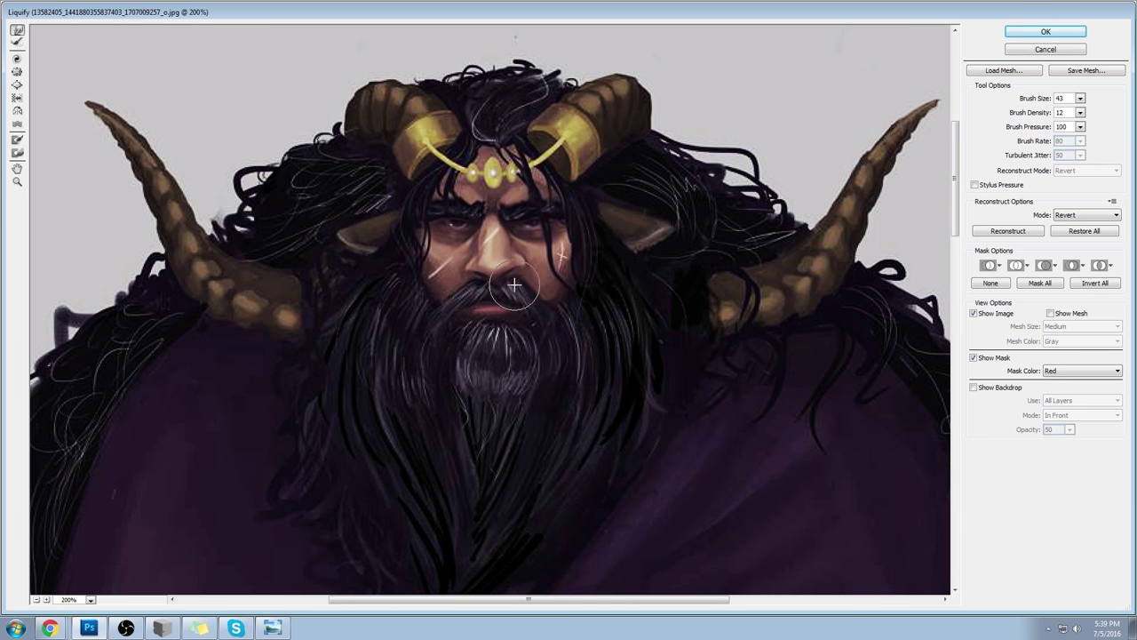
{"action": "key", "text": "bracketright"}
{"action": "key", "text": "bracketright"}
{"action": "key", "text": "bracketright"}
{"action": "key", "text": "bracketright"}
{"action": "key", "text": "bracketright"}
{"action": "key", "text": "bracketright"}
{"action": "key", "text": "bracketright"}
{"action": "key", "text": "bracketright"}
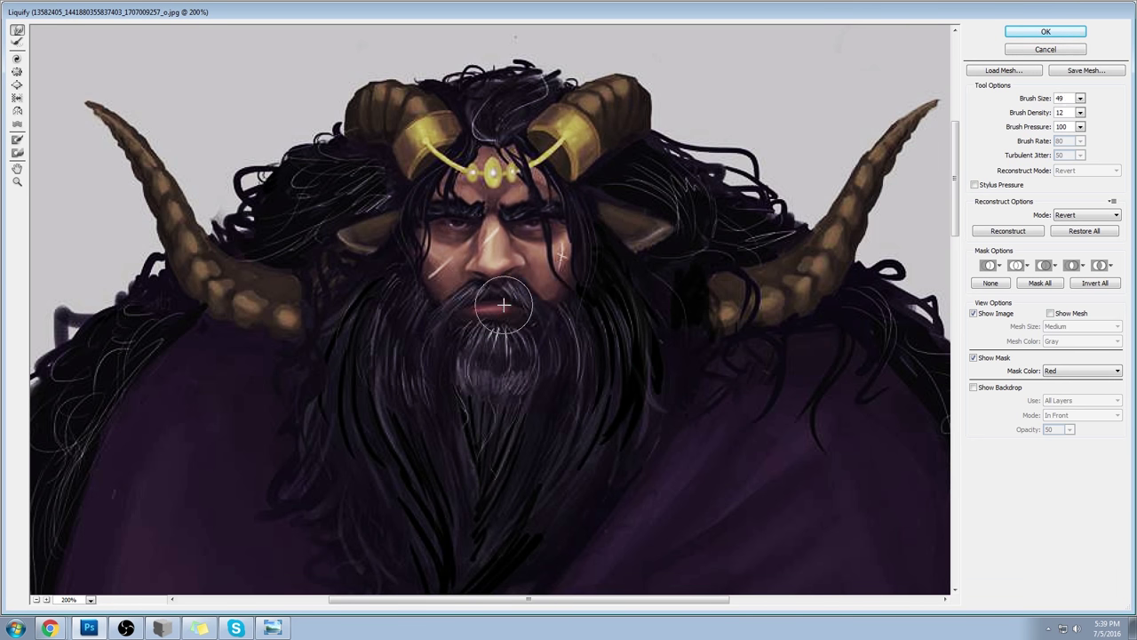
{"action": "mouse_move", "coordinate": [497, 322]}
{"action": "left_mouse_down"}
{"action": "mouse_move", "coordinate": [453, 256]}
{"action": "mouse_move", "coordinate": [431, 191]}
{"action": "mouse_move", "coordinate": [512, 312]}
{"action": "mouse_move", "coordinate": [501, 324]}
{"action": "mouse_move", "coordinate": [466, 322]}
{"action": "mouse_move", "coordinate": [550, 307]}
{"action": "mouse_move", "coordinate": [523, 312]}
{"action": "mouse_move", "coordinate": [643, 193]}
{"action": "mouse_move", "coordinate": [545, 289]}
{"action": "mouse_move", "coordinate": [625, 279]}
{"action": "mouse_move", "coordinate": [694, 203]}
{"action": "left_mouse_up"}
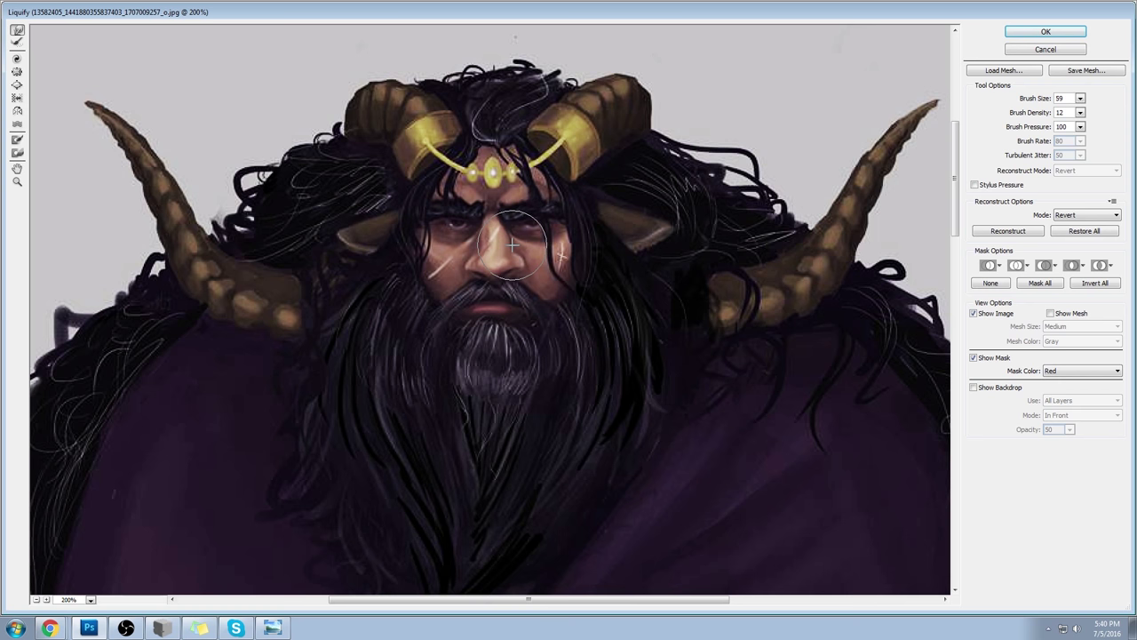
{"action": "left_click", "coordinate": [1035, 34]}
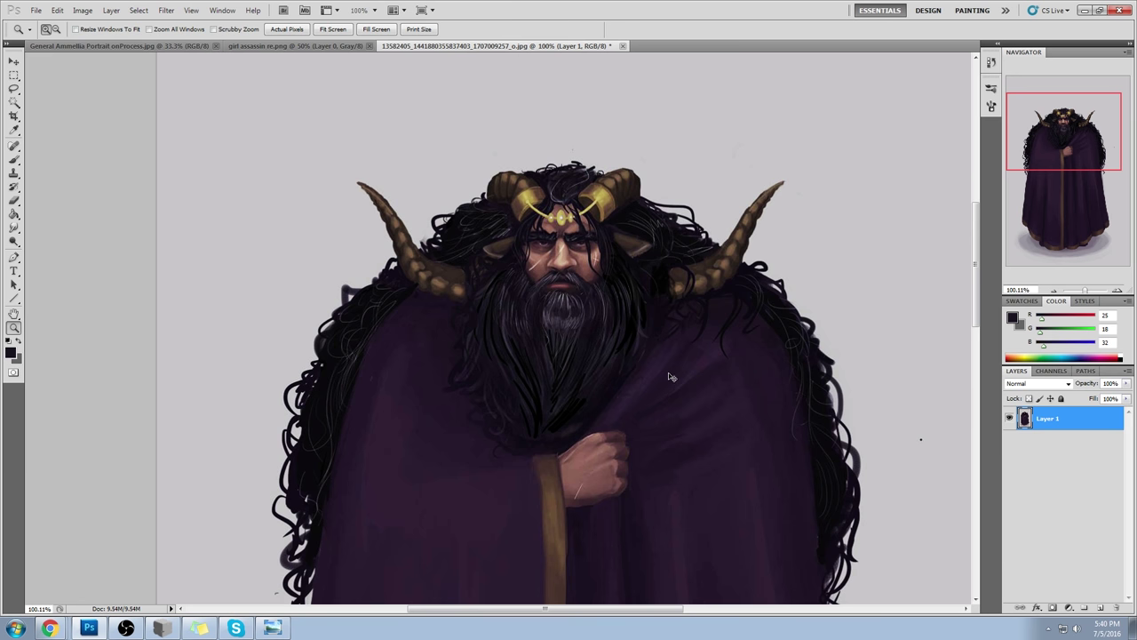
- Sample a dark tone from the side of the face and brush it over the temple and cheek at brush size 90
{"action": "key", "text": "ctrl+minus"}
{"action": "key", "text": "ctrl+minus"}
{"action": "key", "text": "ctrl+minus"}
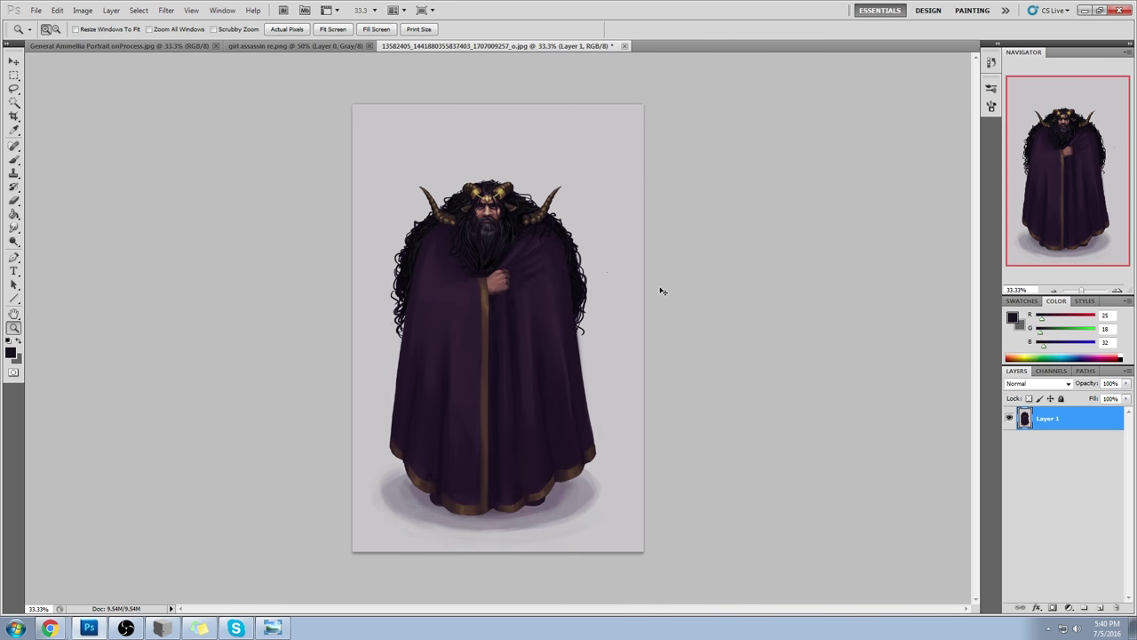
{"action": "key", "text": "ctrl+plus"}
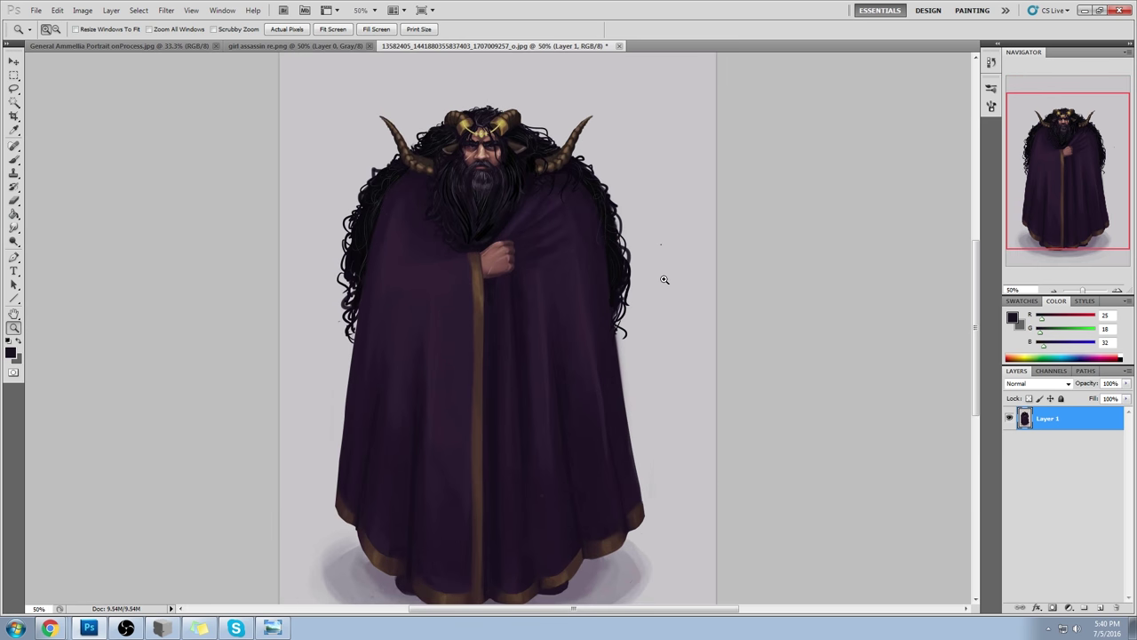
{"action": "key", "text": "b"}
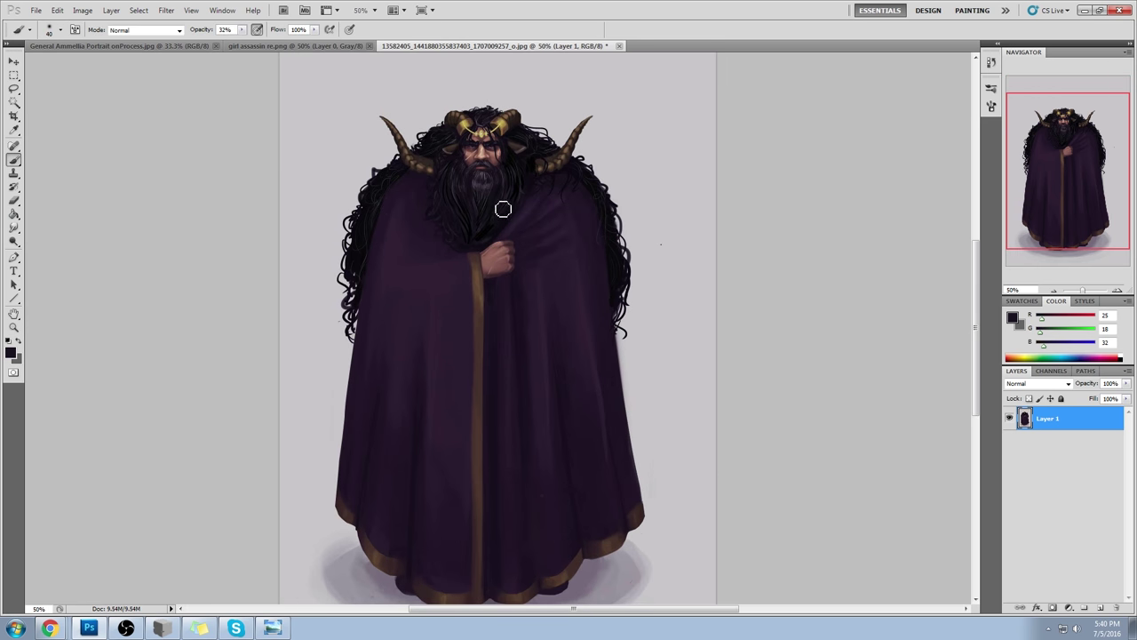
{"action": "left_click", "coordinate": [469, 158], "text": "alt"}
{"action": "key", "text": "bracketright"}
{"action": "left_click_drag", "start_coordinate": [466, 160], "coordinate": [461, 155]}
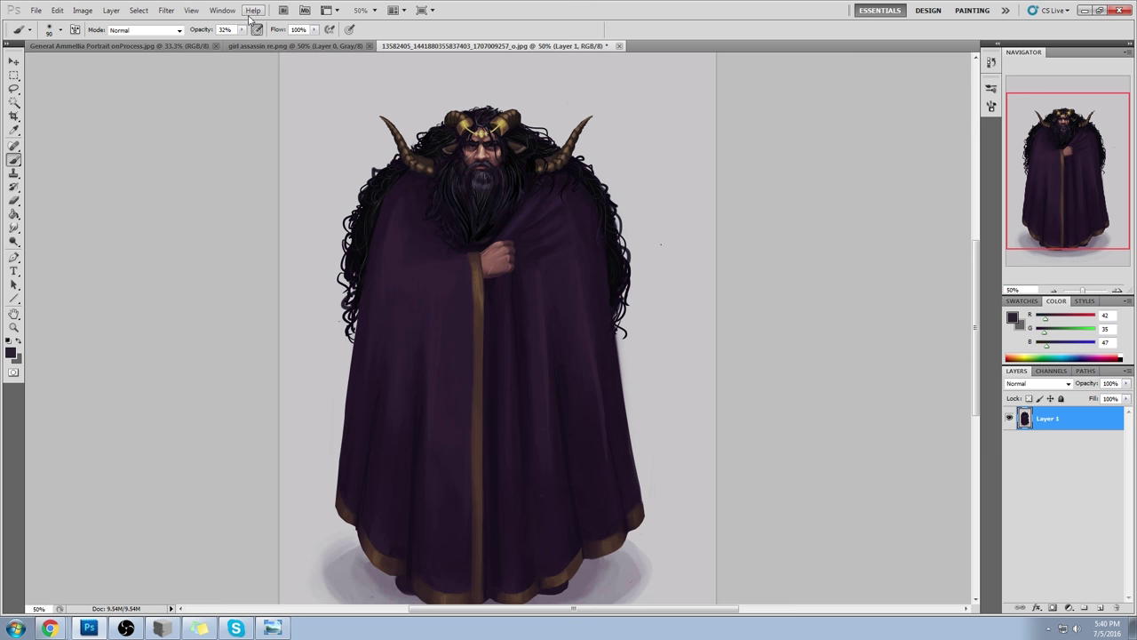
- Set the brush opacity to 75% and sample near-black beside the face to deepen the facial shadows
{"action": "key", "text": "7"}
{"action": "key", "text": "5"}
{"action": "left_click", "coordinate": [508, 158], "text": "alt"}
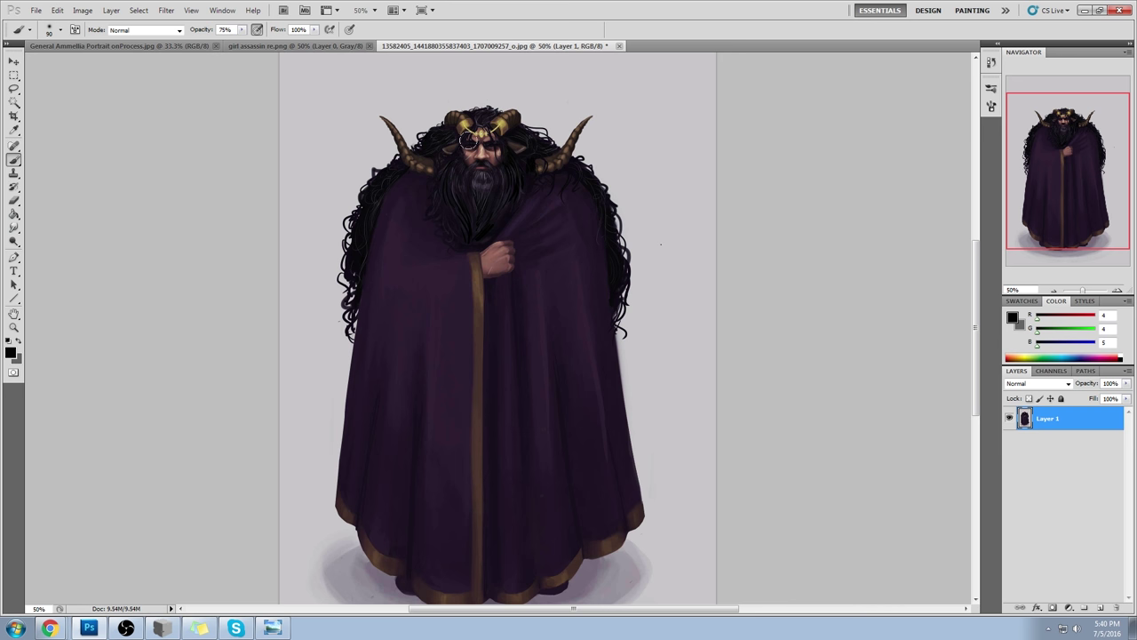
- Sample light and mid skin tones from the nose, cheek and forehead and rework the face with them, enlarging the brush
{"action": "left_click", "coordinate": [482, 154], "text": "alt"}
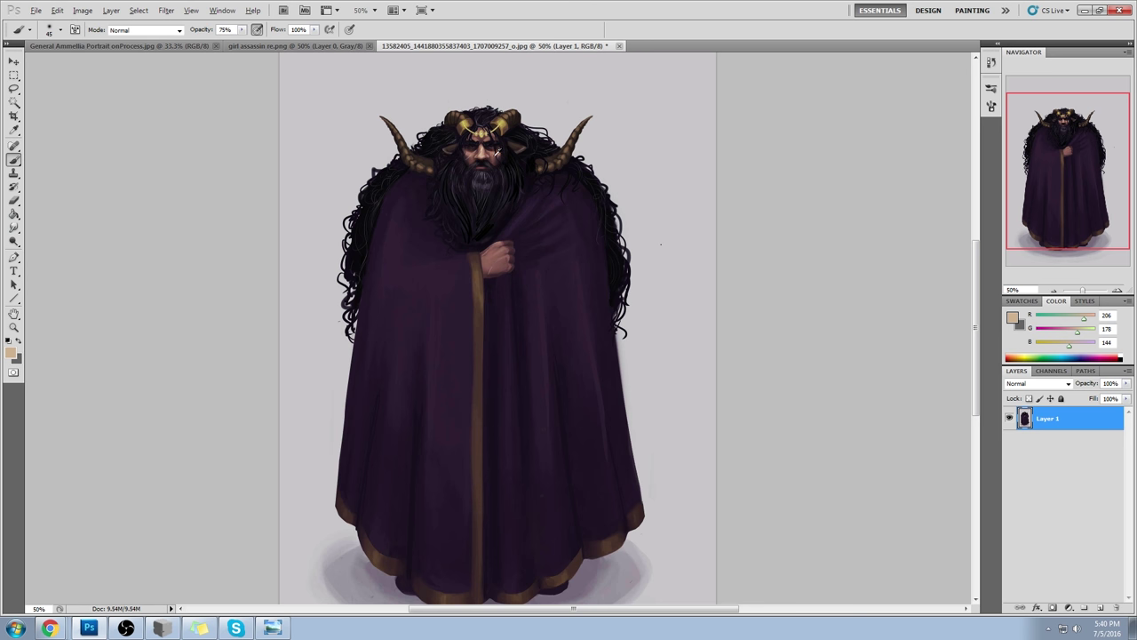
{"action": "left_click", "coordinate": [497, 154], "text": "alt"}
{"action": "left_click", "coordinate": [478, 156], "text": "alt"}
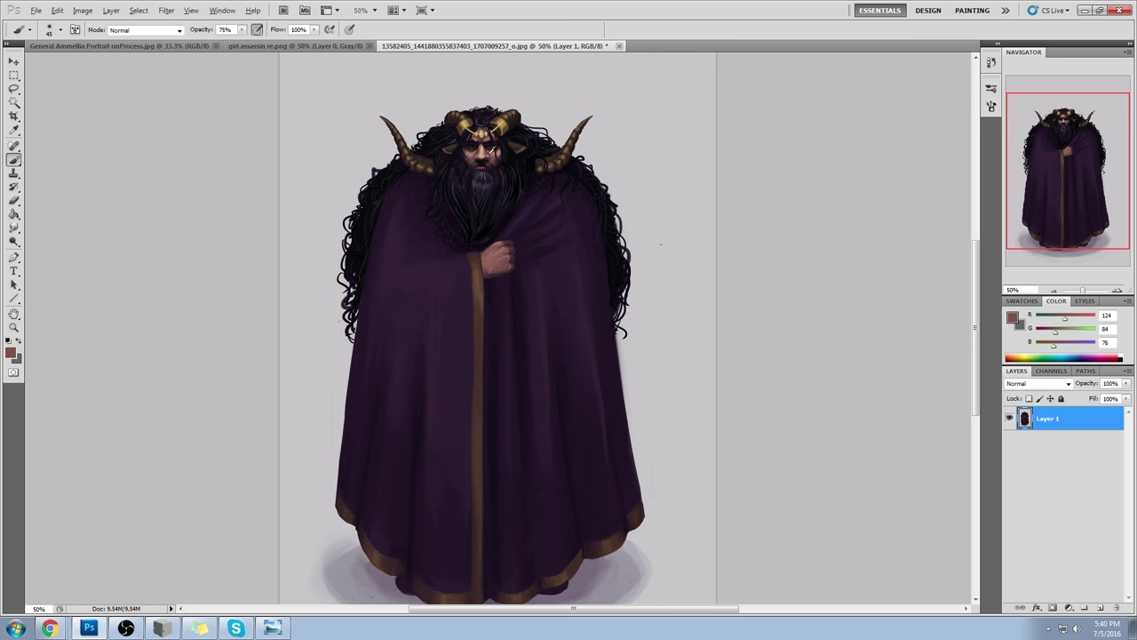
{"action": "left_click", "coordinate": [494, 135], "text": "alt"}
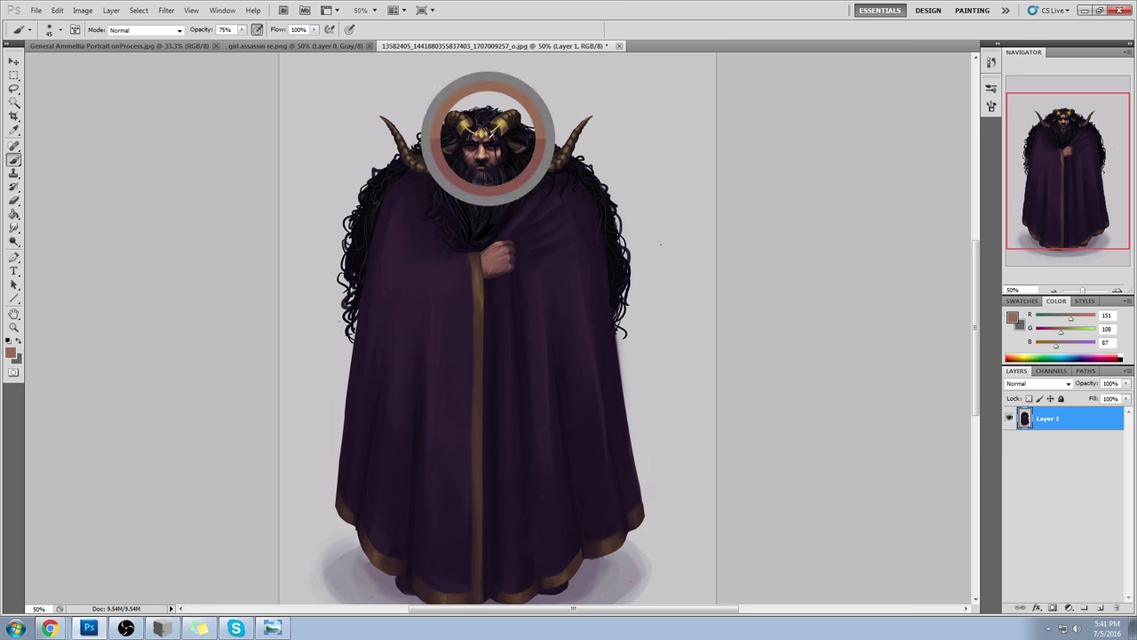
{"action": "key", "text": "bracketright"}
{"action": "key", "text": "bracketright"}
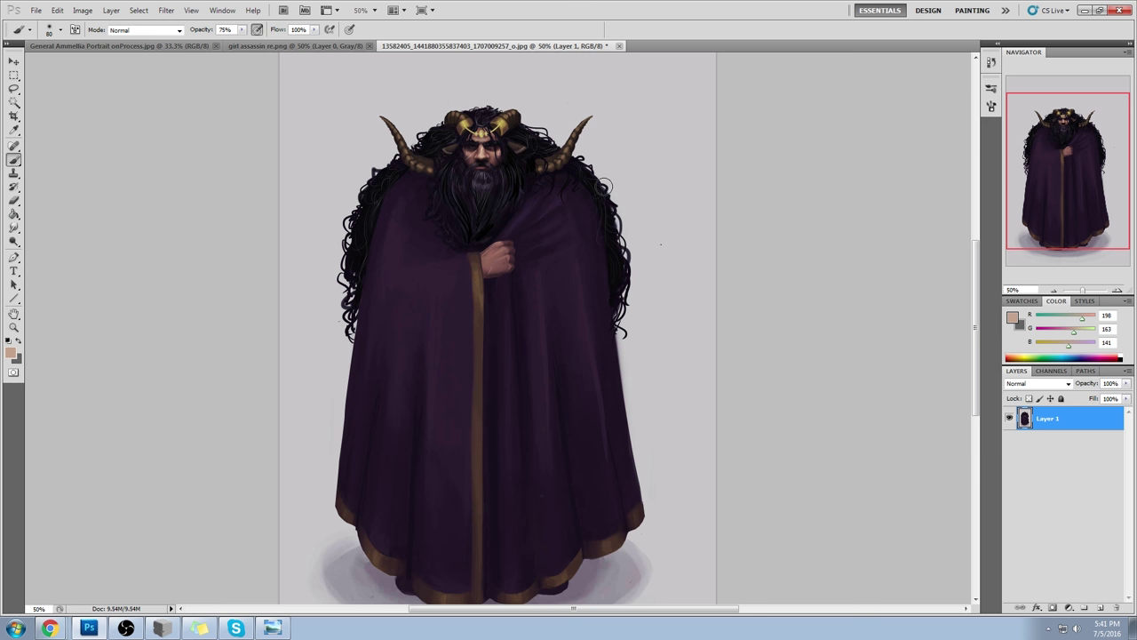
{"action": "left_click", "coordinate": [484, 133], "text": "alt"}
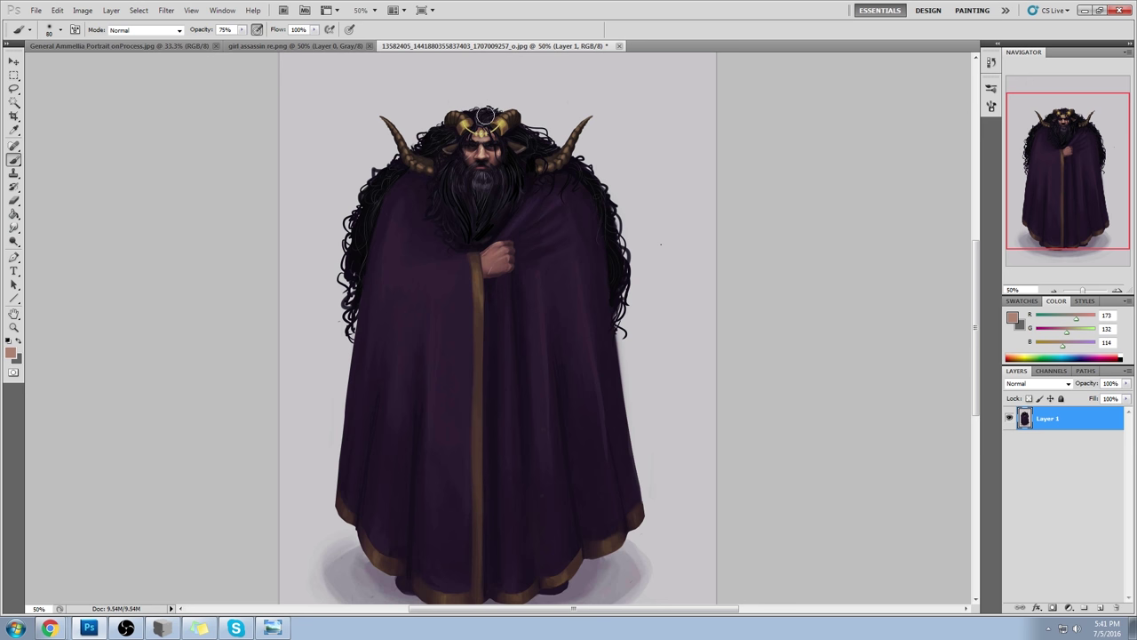
- Set the foreground colour to the pale cream e5dacd
{"action": "left_click", "coordinate": [1012, 317]}
{"action": "left_click_drag", "start_coordinate": [721, 396], "coordinate": [723, 378]}
{"action": "left_click_drag", "start_coordinate": [884, 506], "coordinate": [884, 500]}
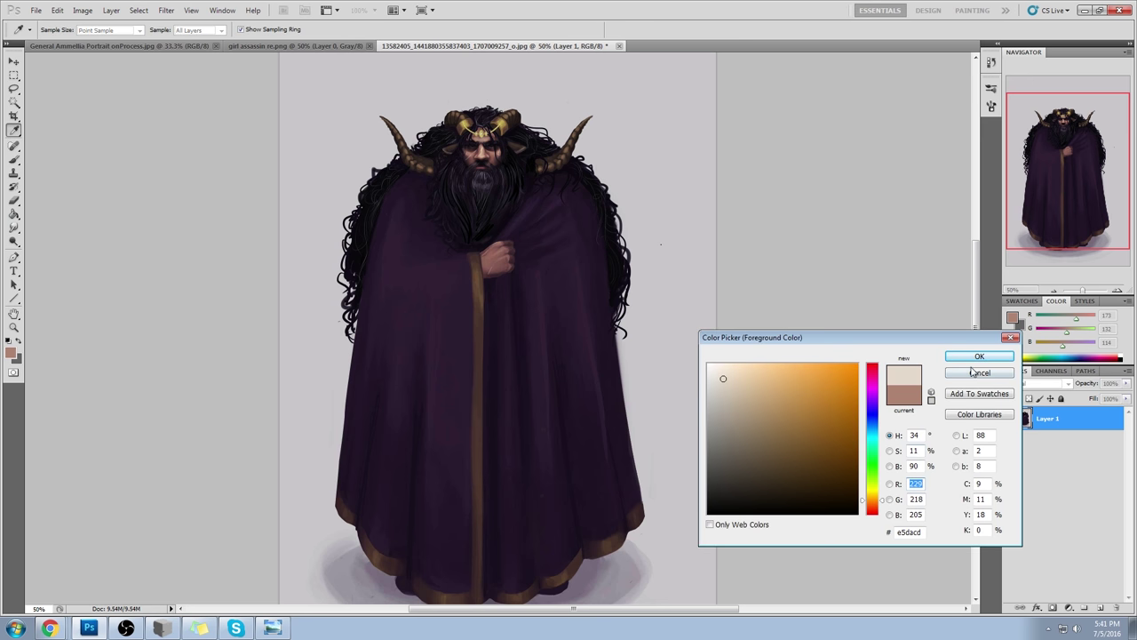
{"action": "left_click", "coordinate": [980, 357]}
- Paint a pale highlight down the bridge of the nose with the brush reduced to size 25
{"action": "key", "text": "z"}
{"action": "left_click_drag", "start_coordinate": [387, 81], "coordinate": [627, 247]}
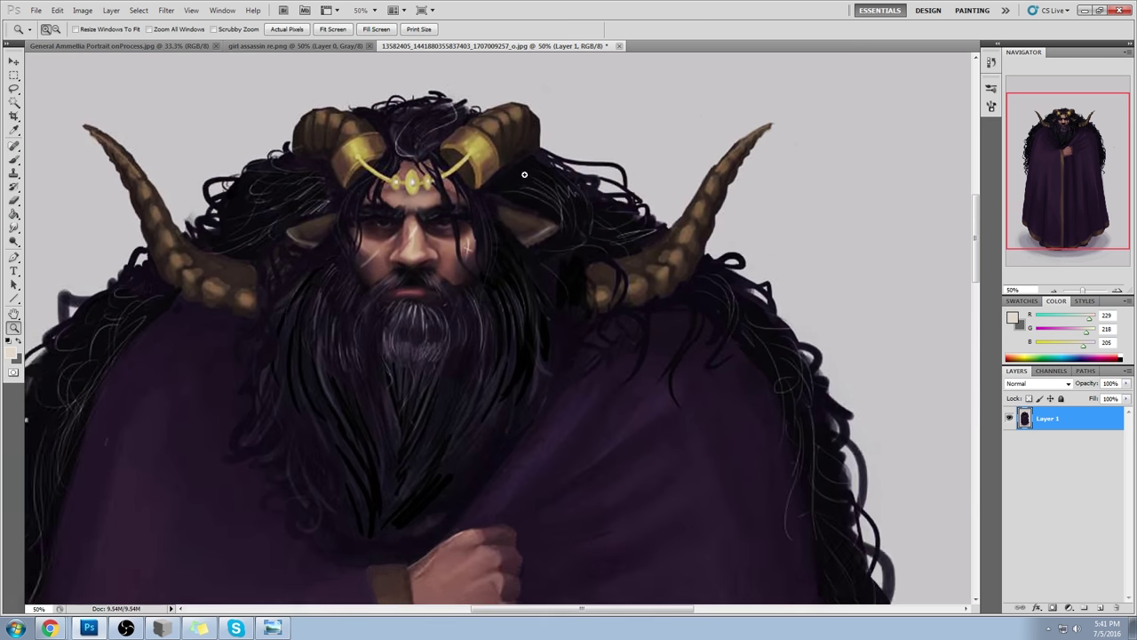
{"action": "key", "text": "b"}
{"action": "key", "text": "bracketleft"}
{"action": "key", "text": "bracketleft"}
{"action": "key", "text": "bracketleft"}
{"action": "left_click_drag", "start_coordinate": [406, 252], "coordinate": [403, 262]}
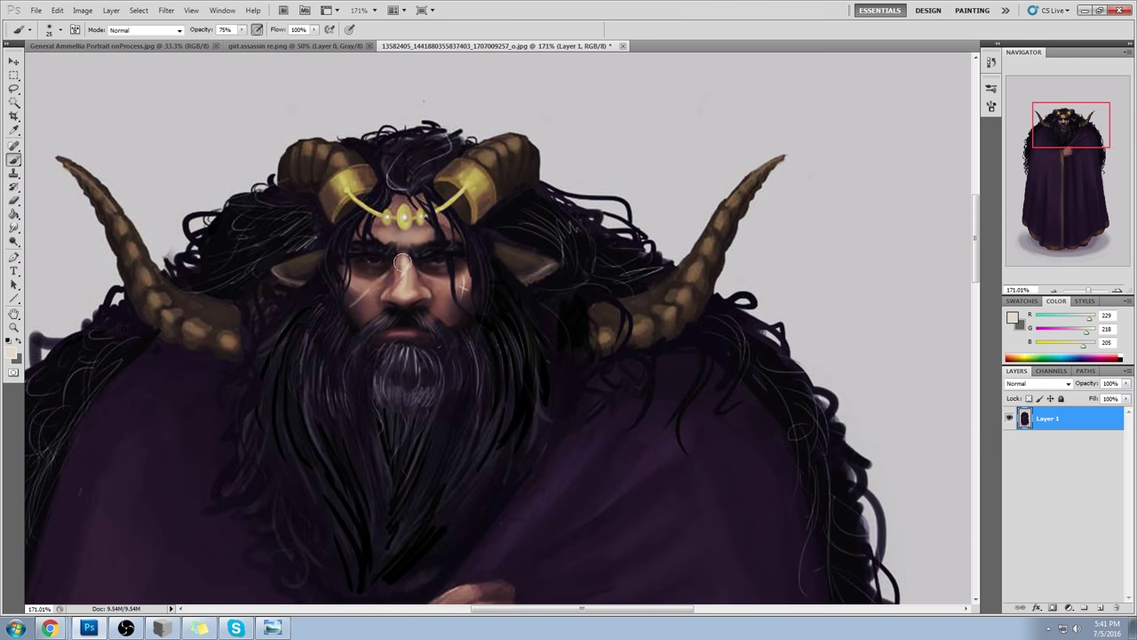
- Try broader pale highlights on the nose and cheek with the brush enlarged to 60, and undo the strokes
{"action": "key", "text": "bracketright"}
{"action": "key", "text": "bracketright"}
{"action": "key", "text": "bracketleft"}
{"action": "key", "text": "bracketright"}
{"action": "key", "text": "bracketright"}
{"action": "key", "text": "bracketright"}
{"action": "key", "text": "bracketright"}
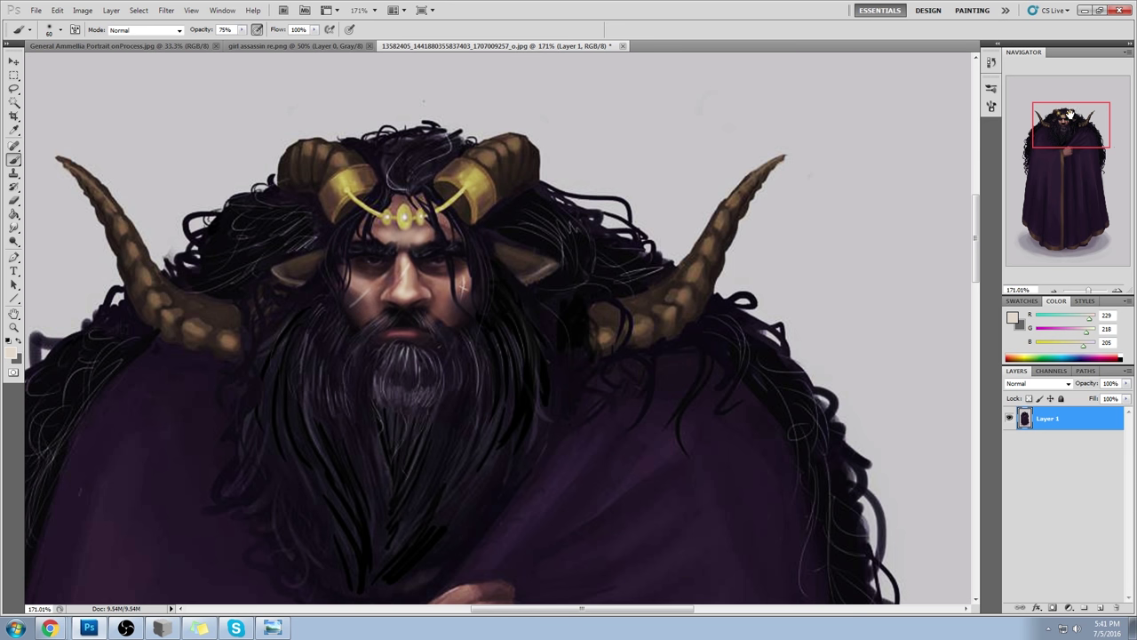
{"action": "key", "text": "ctrl+z"}
{"action": "mouse_move", "coordinate": [405, 269]}
{"action": "left_mouse_down"}
{"action": "mouse_move", "coordinate": [371, 290]}
{"action": "mouse_move", "coordinate": [451, 292]}
{"action": "mouse_move", "coordinate": [438, 316]}
{"action": "mouse_move", "coordinate": [445, 290]}
{"action": "left_mouse_up"}
{"action": "key", "text": "ctrl+alt+z"}
{"action": "key", "text": "ctrl+alt+z"}
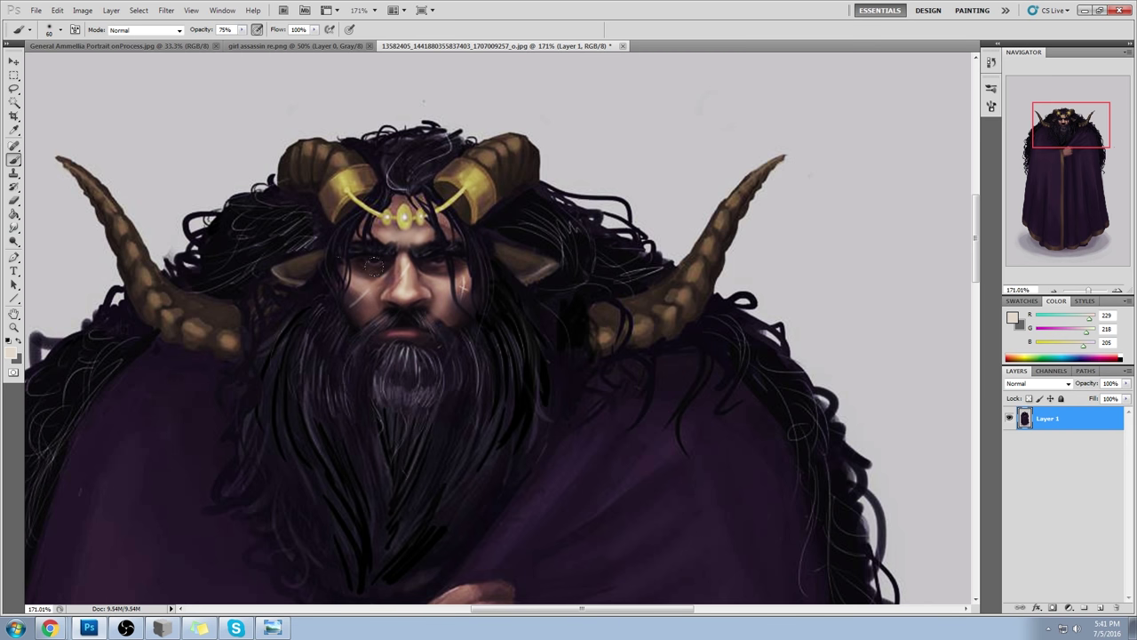
- Paint a thin pale scar diagonally across the nose bridge and sharpen it with the Sharpen tool at 50% strength
{"action": "key", "text": "ctrl+0"}
{"action": "key", "text": "ctrl+minus"}
{"action": "key", "text": "ctrl+plus"}
{"action": "key", "text": "ctrl+minus"}
{"action": "scroll", "coordinate": [524, 162], "scroll_direction": "up", "scroll_amount": 1}
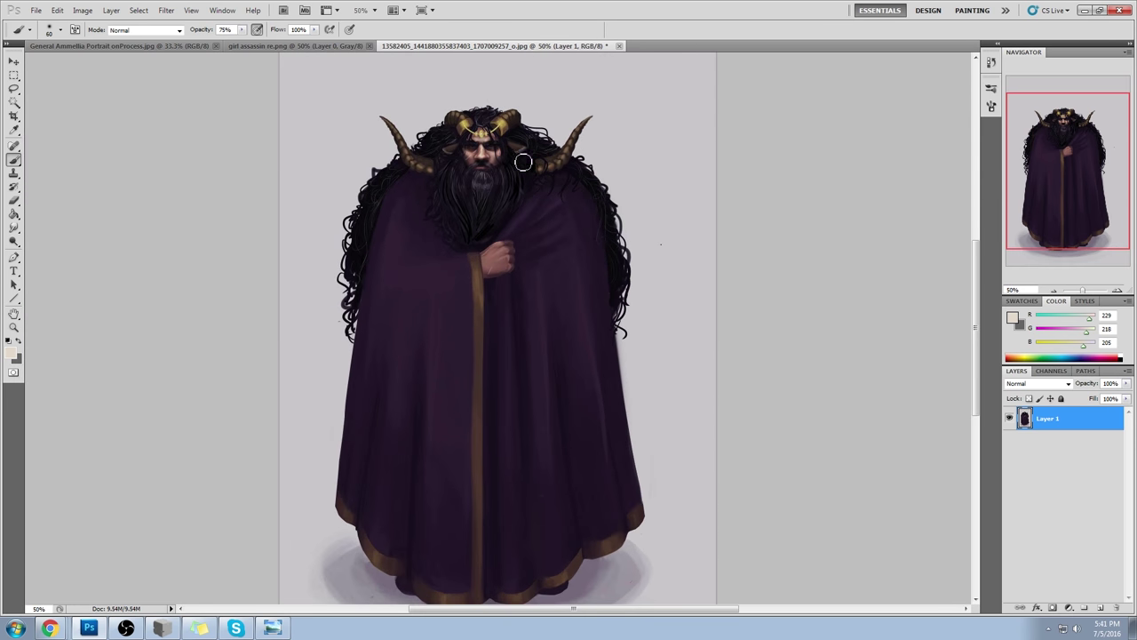
{"action": "key", "text": "z"}
{"action": "left_click_drag", "start_coordinate": [435, 117], "coordinate": [542, 221]}
{"action": "key", "text": "b"}
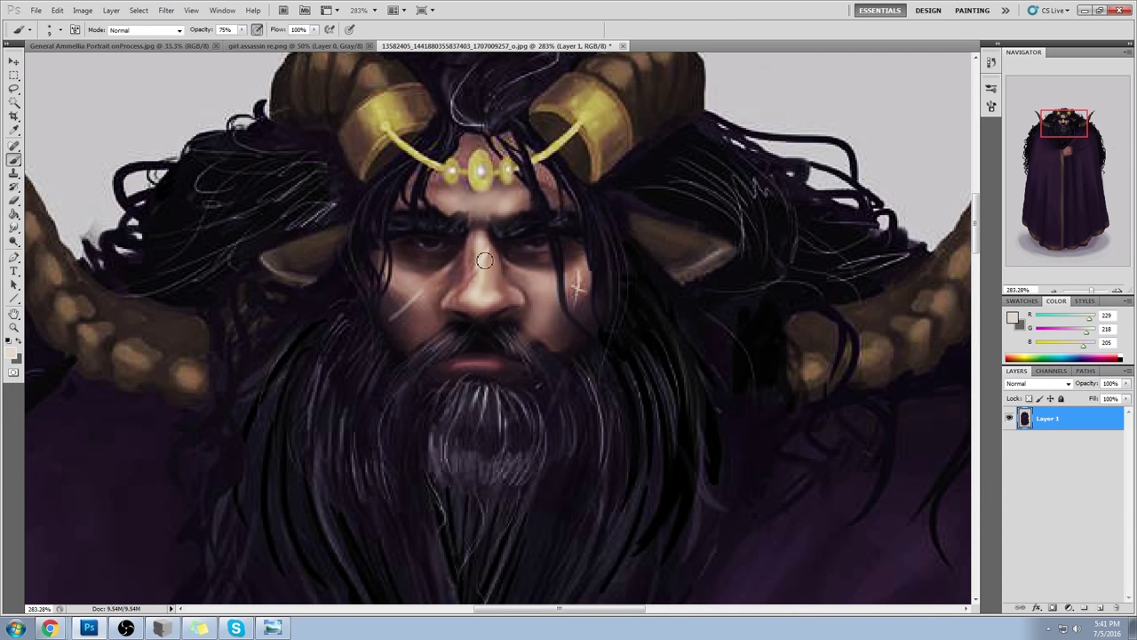
{"action": "left_click_drag", "start_coordinate": [490, 257], "coordinate": [476, 274]}
{"action": "key", "text": "r"}
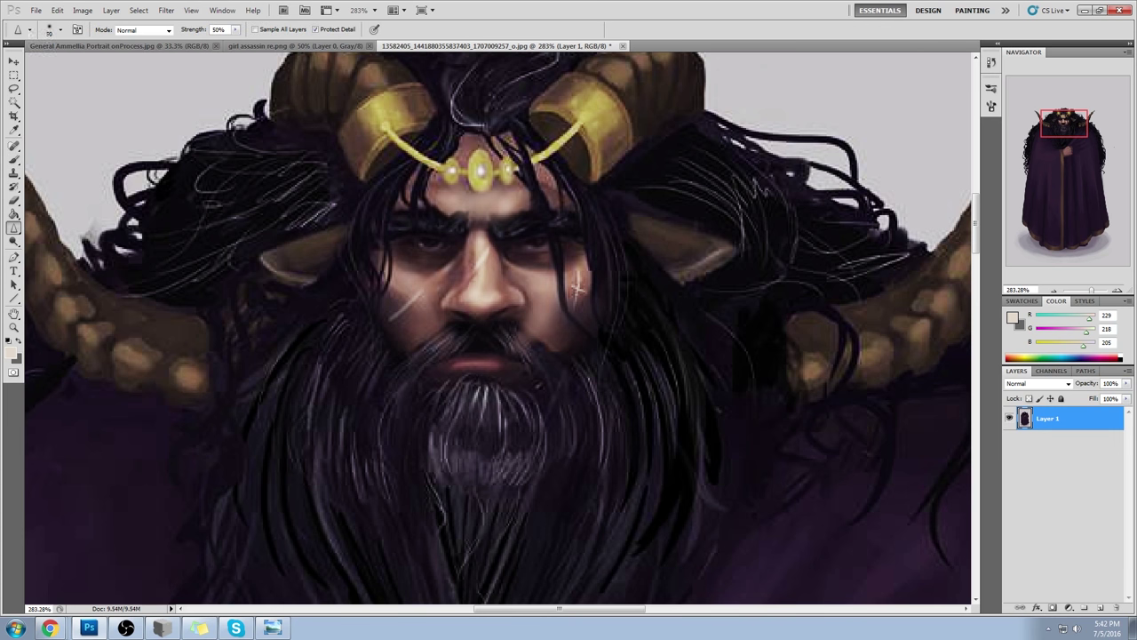
{"action": "mouse_move", "coordinate": [491, 254]}
{"action": "left_mouse_down"}
{"action": "mouse_move", "coordinate": [476, 280]}
{"action": "mouse_move", "coordinate": [482, 253]}
{"action": "left_mouse_up"}
- Refine the cheek scar and the shadows around the nose with sampled dark and reddish-brown tones, raising brush opacity to 100%
{"action": "key", "text": "b"}
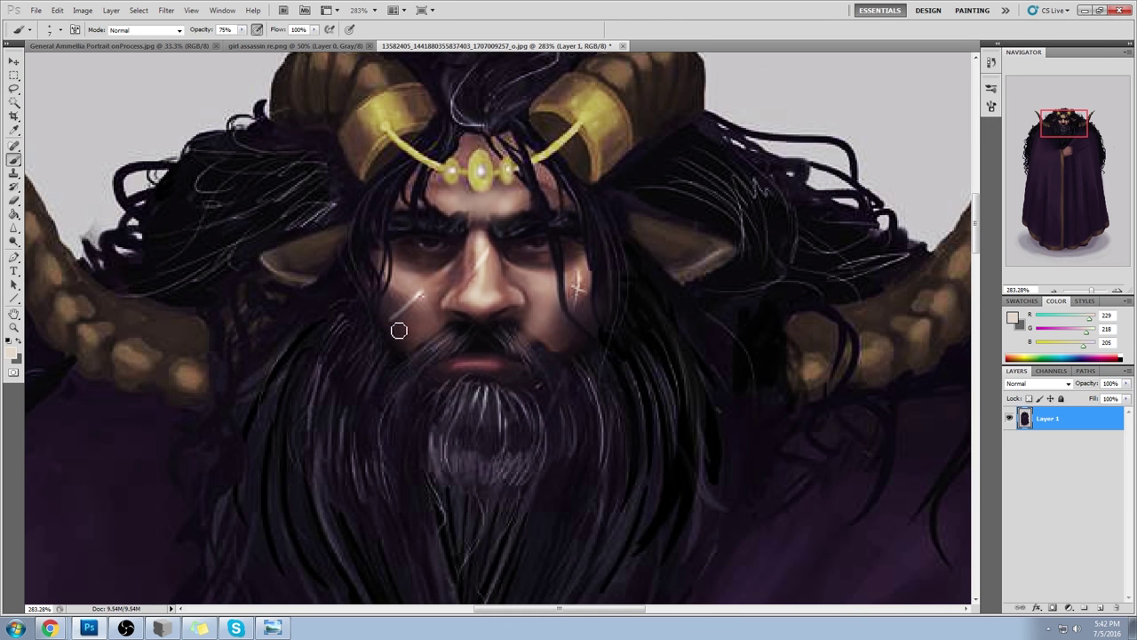
{"action": "left_click", "coordinate": [396, 323], "text": "alt"}
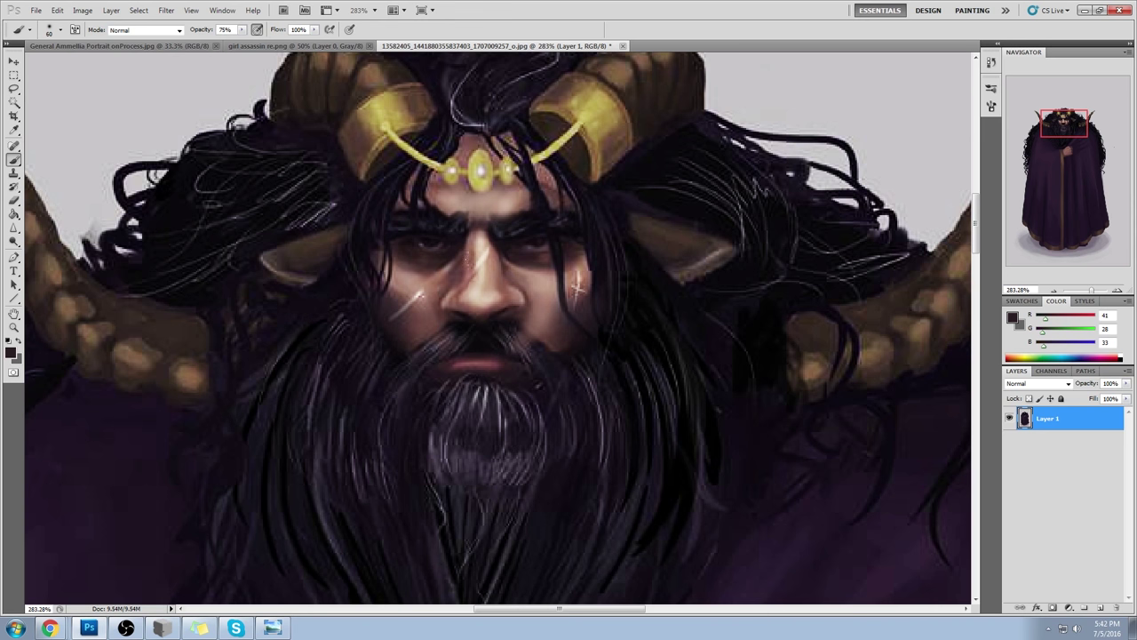
{"action": "left_click", "coordinate": [508, 298], "text": "alt"}
{"action": "key", "text": "0"}
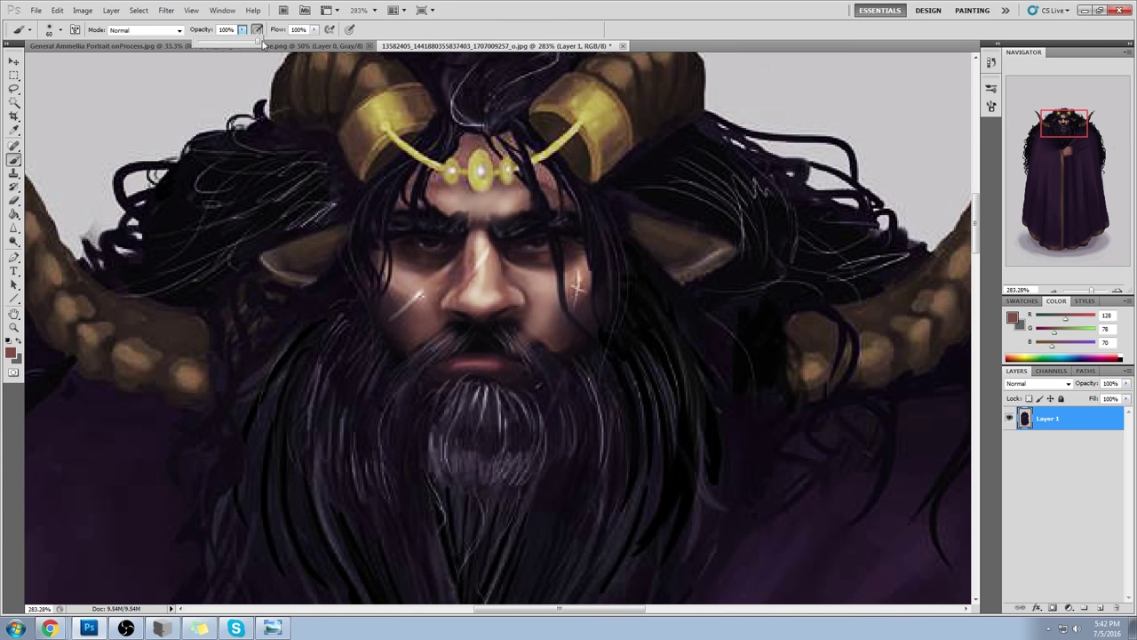
{"action": "left_click", "coordinate": [527, 299], "text": "alt"}
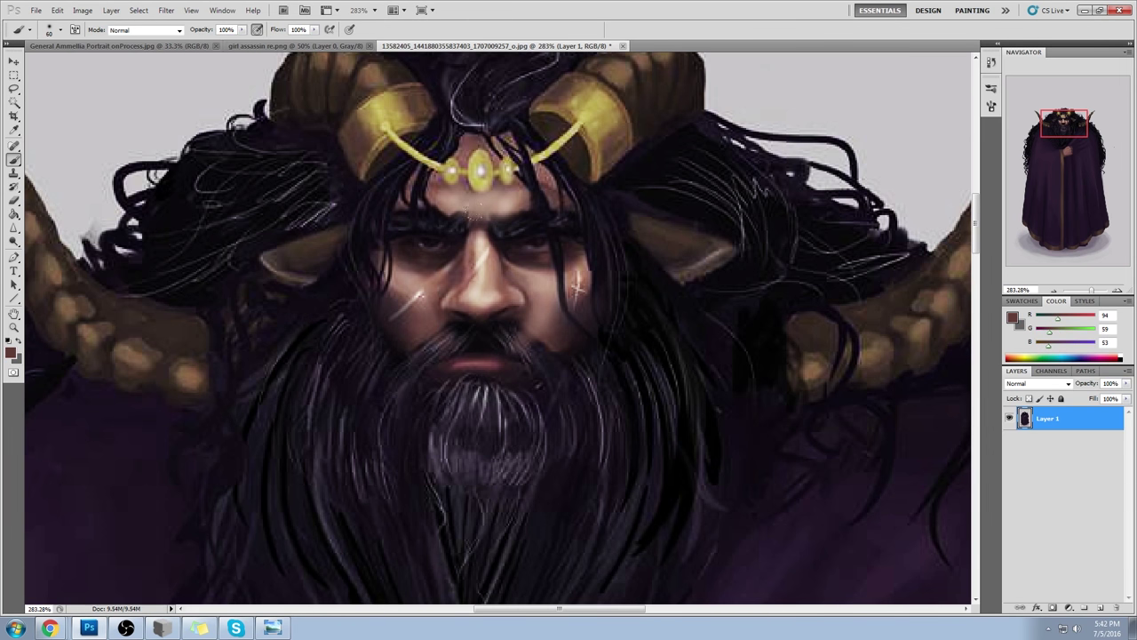
{"action": "left_click", "coordinate": [511, 324], "text": "alt"}
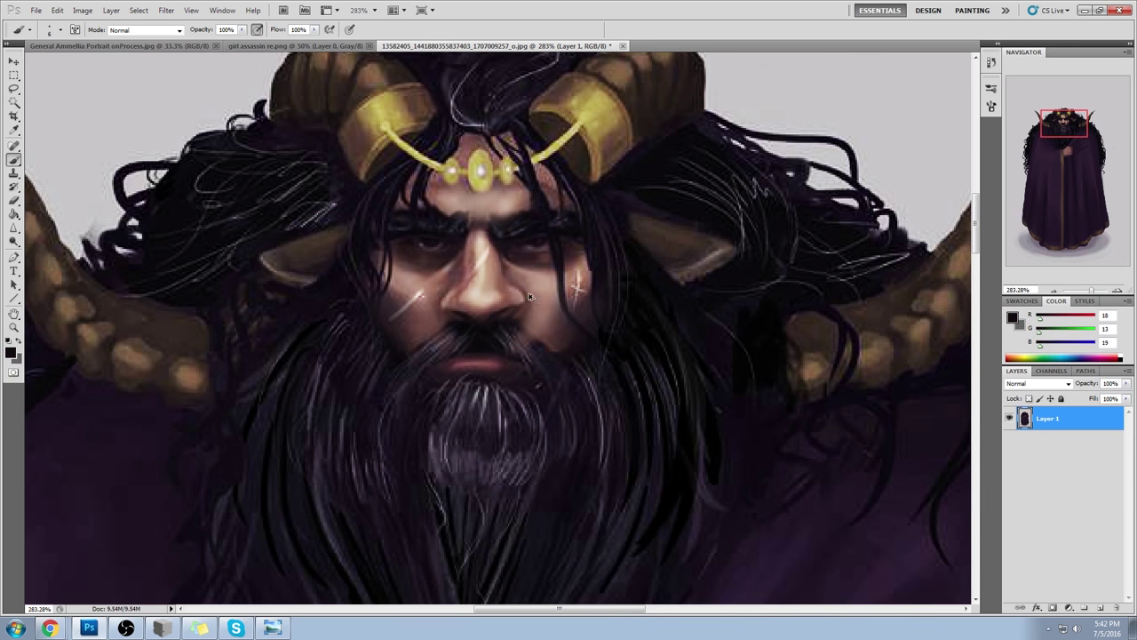
{"action": "key", "text": "ctrl+minus"}
{"action": "key", "text": "ctrl+minus"}
{"action": "key", "text": "ctrl+minus"}
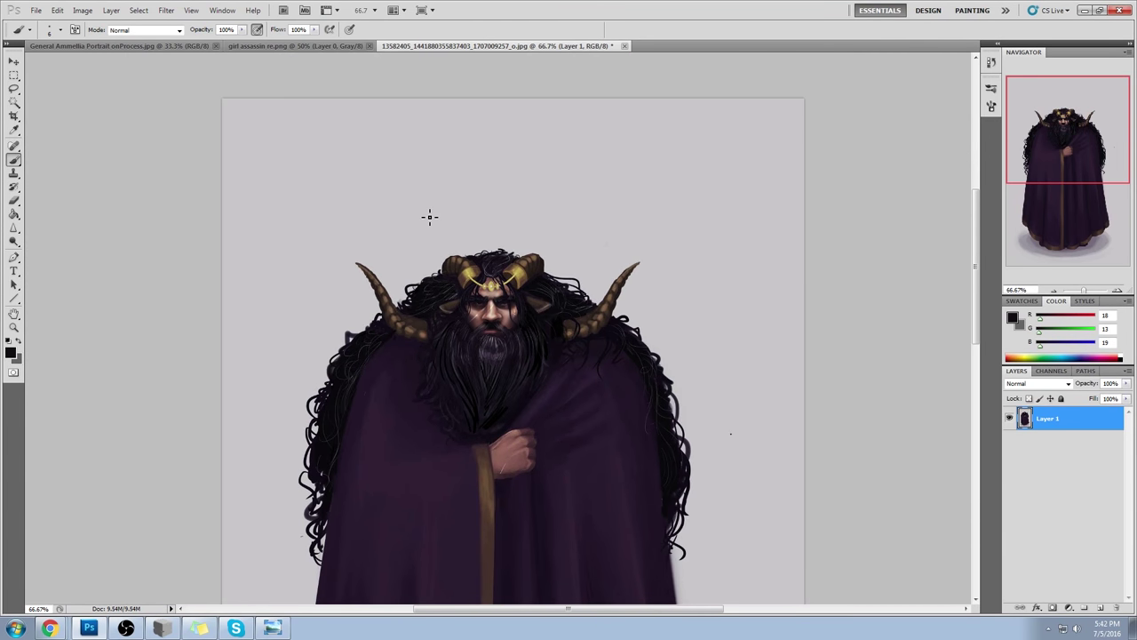
- Deepen the frown shadows between the eyebrows with sampled dark browns, using a size 30 brush at 56% opacity
{"action": "key", "text": "ctrl+plus"}
{"action": "key", "text": "ctrl+minus"}
{"action": "key", "text": "ctrl+minus"}
{"action": "key", "text": "ctrl+minus"}
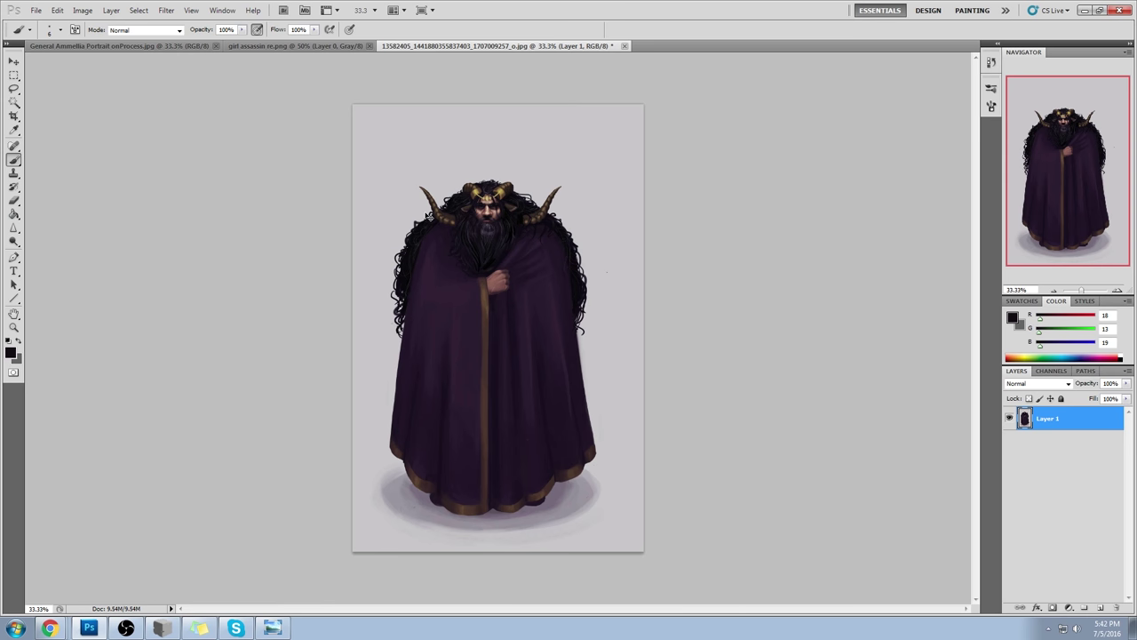
{"action": "left_click_drag", "start_coordinate": [453, 173], "coordinate": [518, 221]}
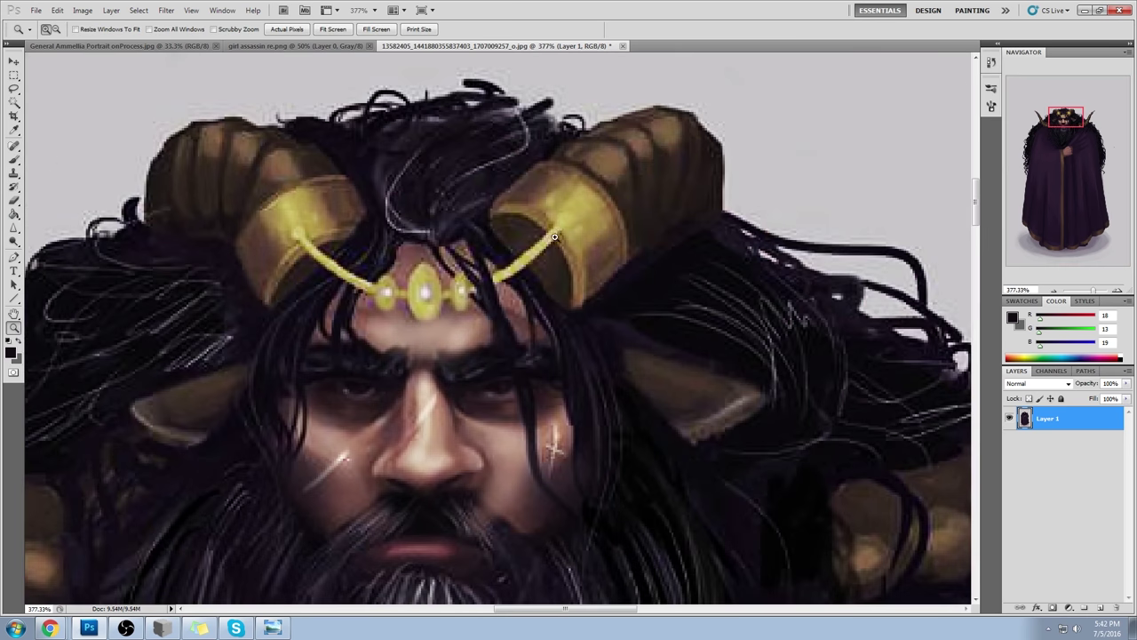
{"action": "key", "text": "b"}
{"action": "left_click", "coordinate": [432, 348], "text": "alt"}
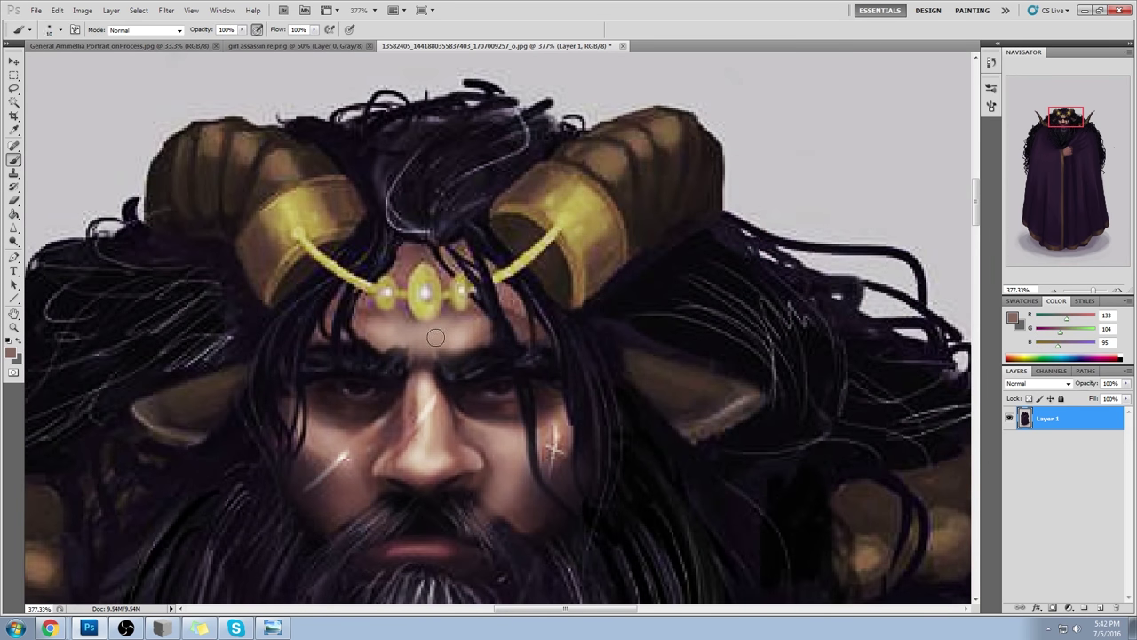
{"action": "left_click", "coordinate": [433, 352], "text": "alt"}
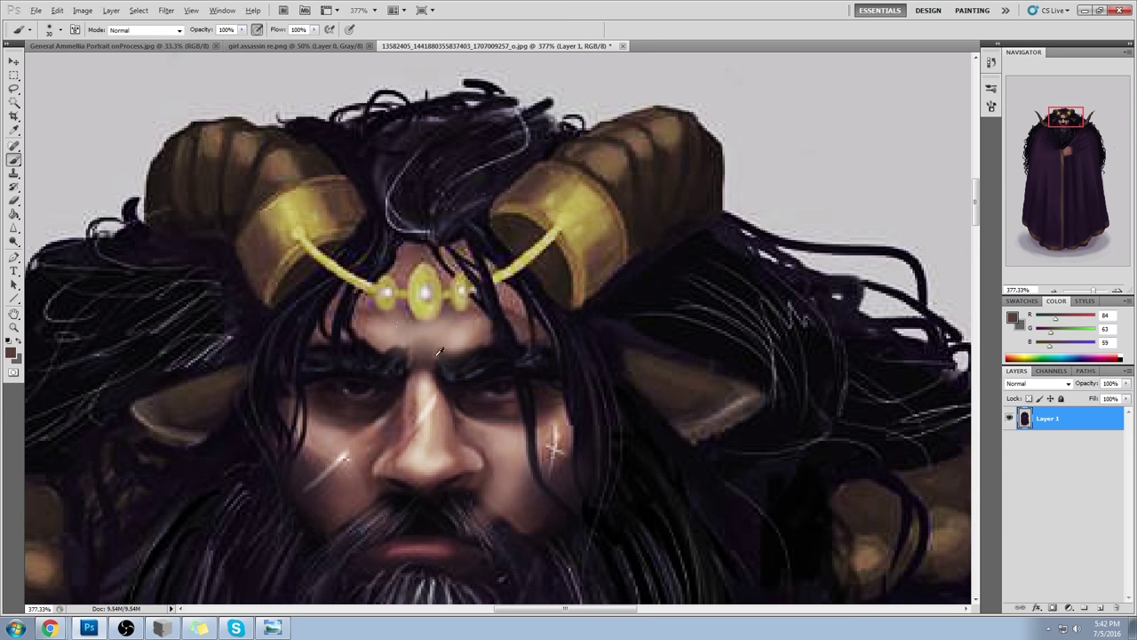
{"action": "left_click", "coordinate": [241, 30]}
{"action": "left_click", "coordinate": [222, 44]}
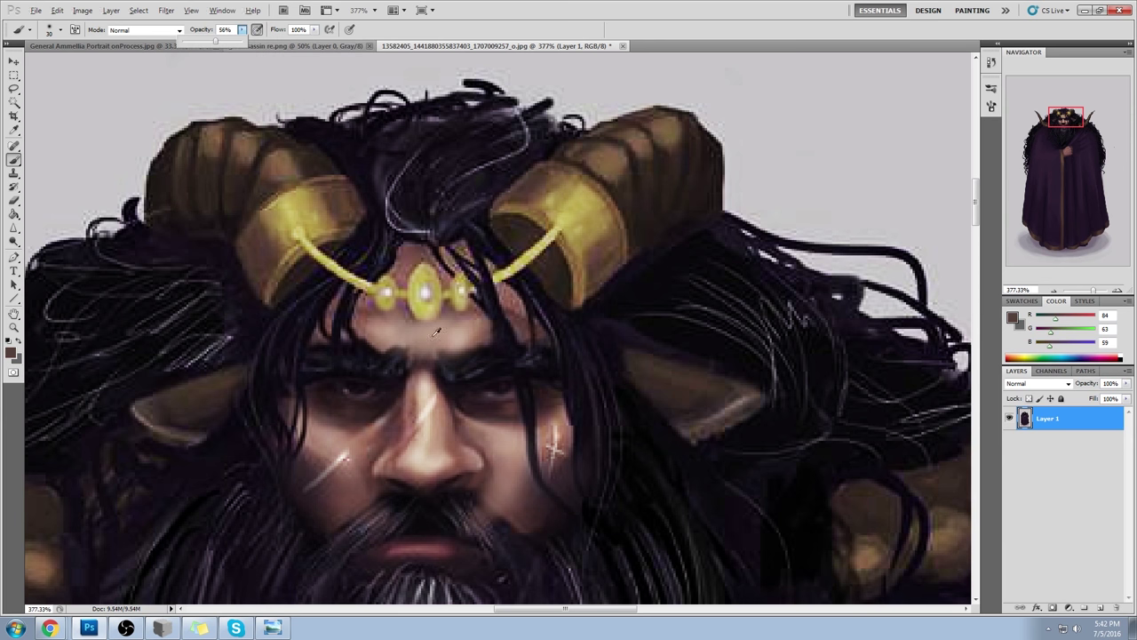
{"action": "left_click", "coordinate": [424, 357], "text": "alt"}
{"action": "left_click", "coordinate": [423, 355], "text": "alt"}
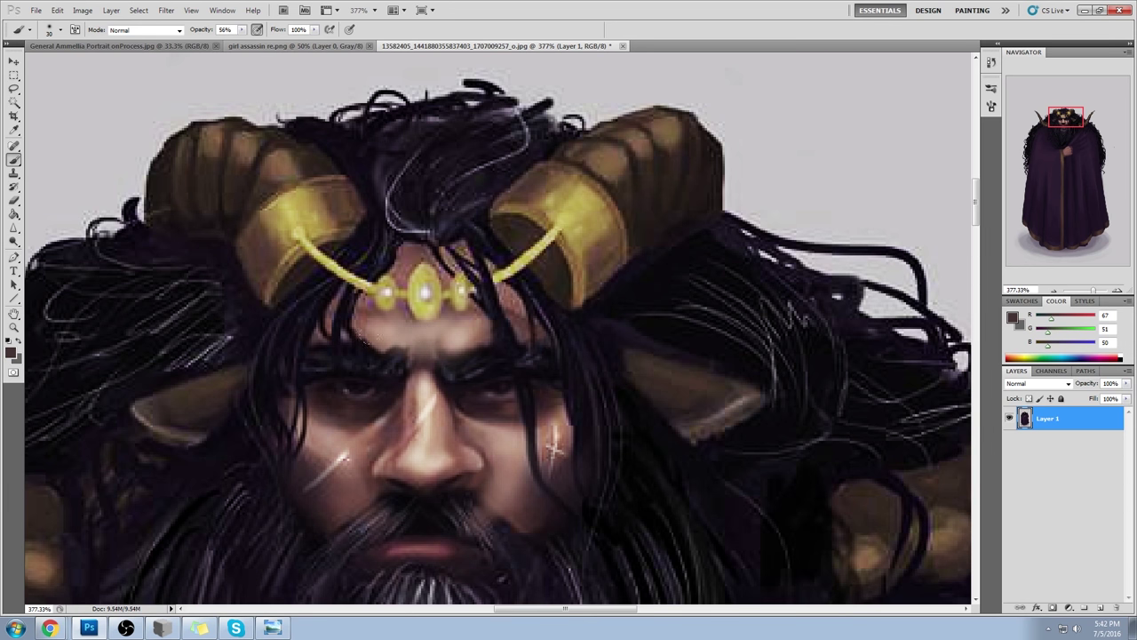
{"action": "mouse_move", "coordinate": [409, 350]}
{"action": "left_mouse_down"}
{"action": "mouse_move", "coordinate": [382, 354]}
{"action": "mouse_move", "coordinate": [403, 334]}
{"action": "left_mouse_up"}
{"action": "left_click", "coordinate": [384, 358], "text": "alt"}
{"action": "left_click_drag", "start_coordinate": [407, 354], "coordinate": [407, 335]}
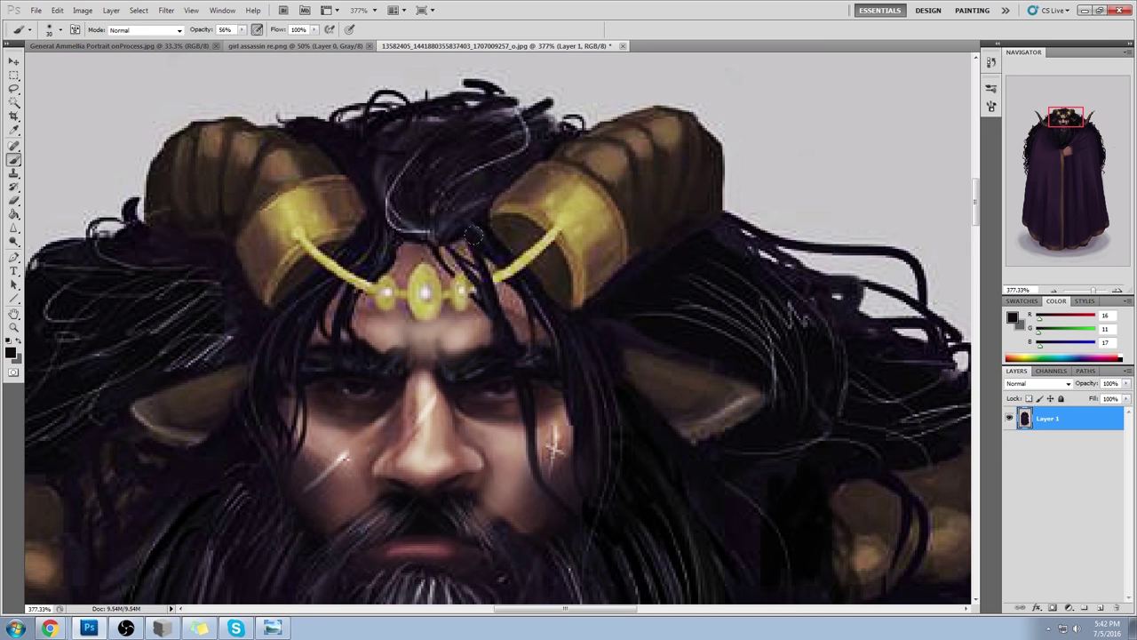
- Set the brush opacity to 82% and touch up the forehead above the brows with sampled skin tones
{"action": "left_click", "coordinate": [241, 29]}
{"action": "left_click_drag", "start_coordinate": [245, 45], "coordinate": [260, 46]}
{"action": "left_click", "coordinate": [387, 343], "text": "alt"}
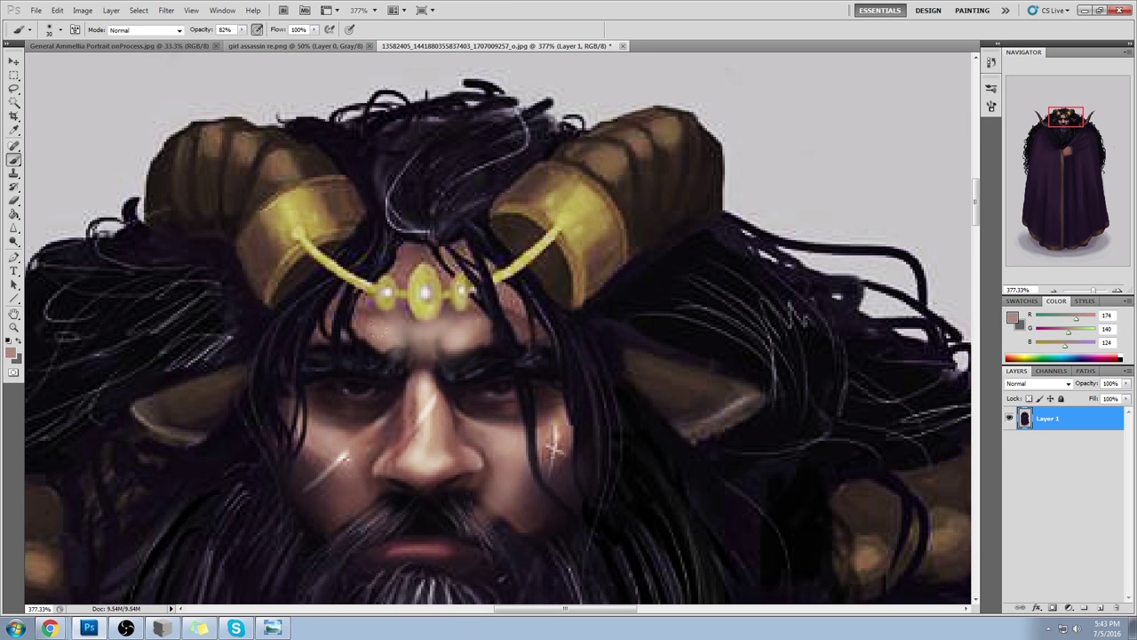
{"action": "left_click", "coordinate": [451, 336], "text": "alt"}
{"action": "left_click", "coordinate": [379, 329], "text": "alt"}
- Push the eyebrow toward the nose bridge with Liquify's Forward Warp tool at brush size 91 and apply the filter
{"action": "left_click", "coordinate": [166, 10]}
{"action": "left_click", "coordinate": [194, 81]}
{"action": "key", "text": "z"}
{"action": "mouse_move", "coordinate": [418, 120]}
{"action": "left_mouse_down"}
{"action": "mouse_move", "coordinate": [481, 150]}
{"action": "mouse_move", "coordinate": [533, 200]}
{"action": "left_mouse_up"}
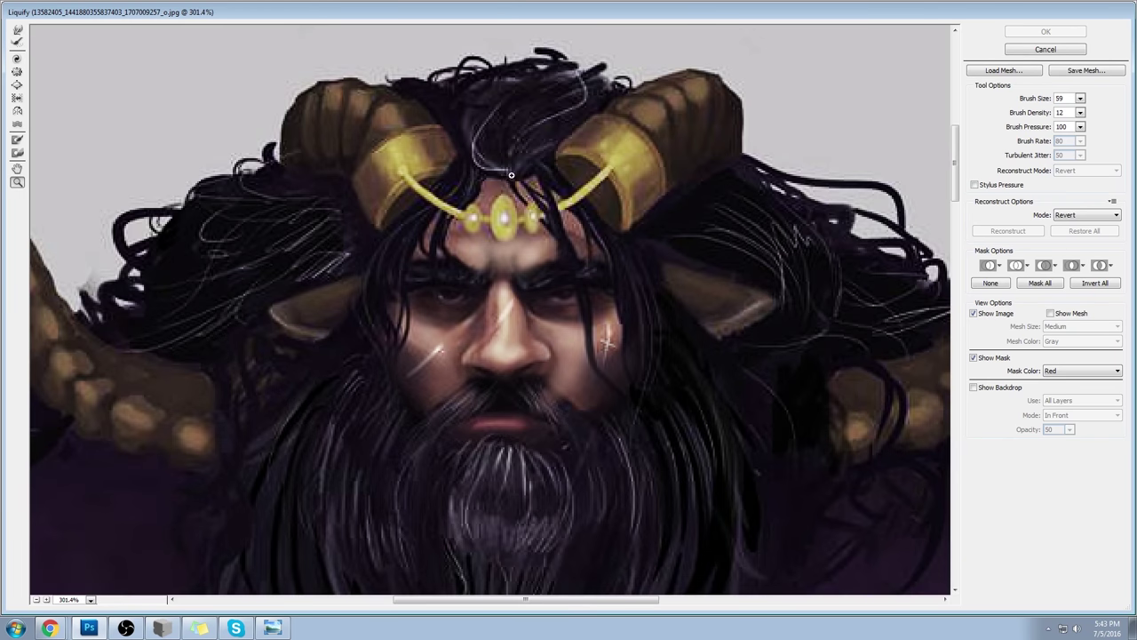
{"action": "left_click", "coordinate": [18, 32]}
{"action": "left_click", "coordinate": [1081, 100]}
{"action": "left_click", "coordinate": [1024, 116]}
{"action": "left_click", "coordinate": [447, 257]}
{"action": "mouse_move", "coordinate": [444, 260]}
{"action": "left_mouse_down"}
{"action": "mouse_move", "coordinate": [569, 258]}
{"action": "mouse_move", "coordinate": [515, 275]}
{"action": "mouse_move", "coordinate": [499, 267]}
{"action": "left_mouse_up"}
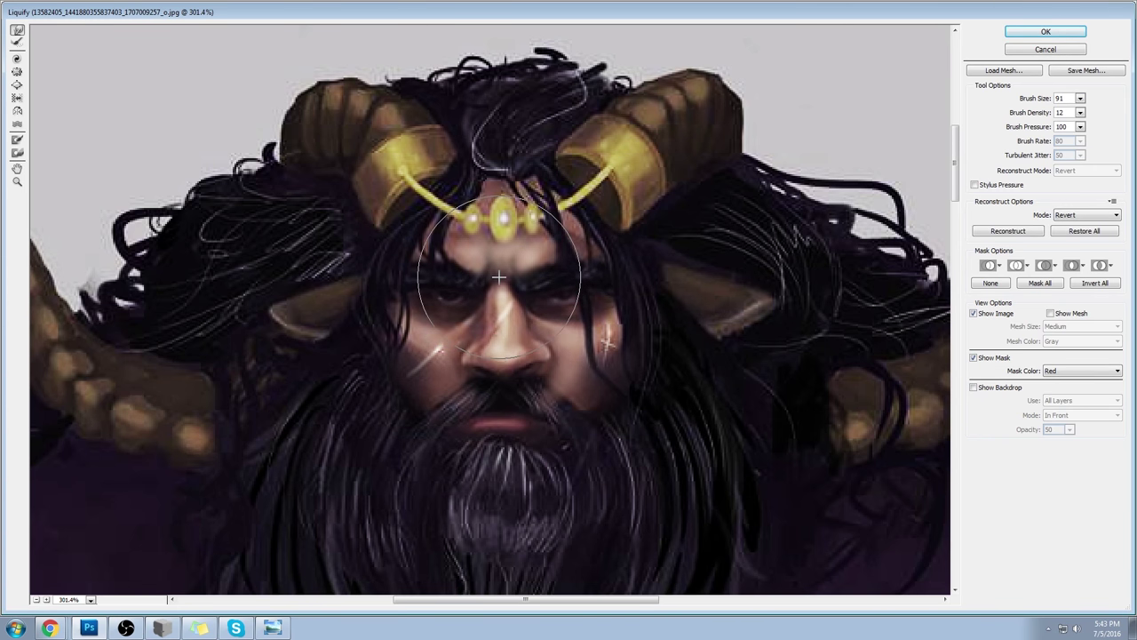
{"action": "left_click", "coordinate": [1046, 31]}
- Touch up the nose bridge with sampled pale skin tones using the Brush tool
{"action": "key", "text": "r"}
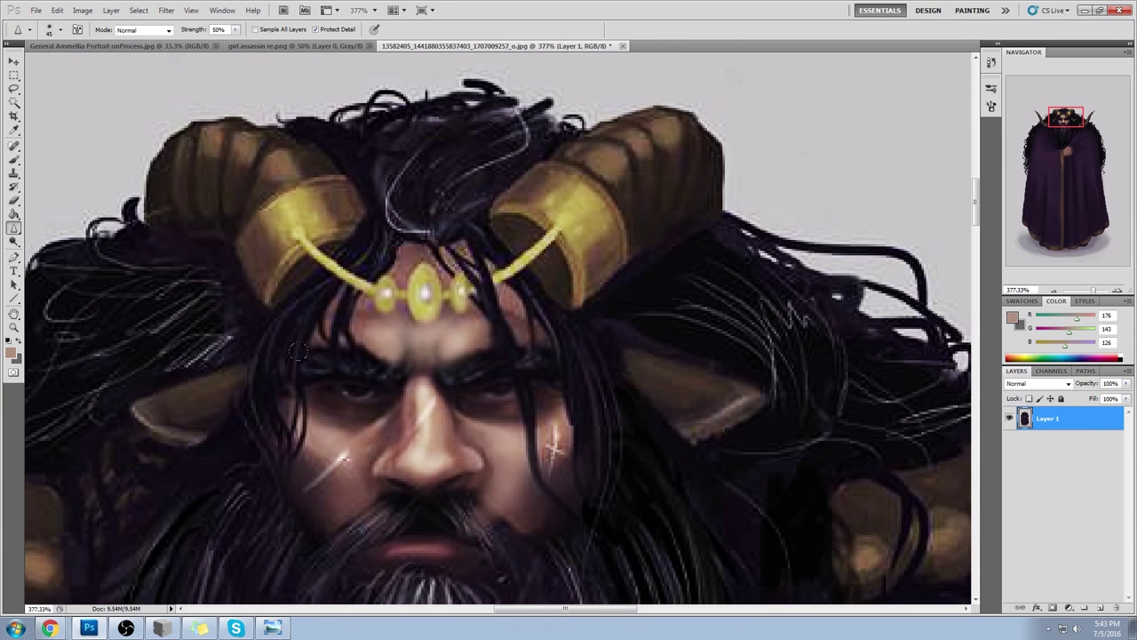
{"action": "left_click_drag", "start_coordinate": [569, 339], "coordinate": [653, 215]}
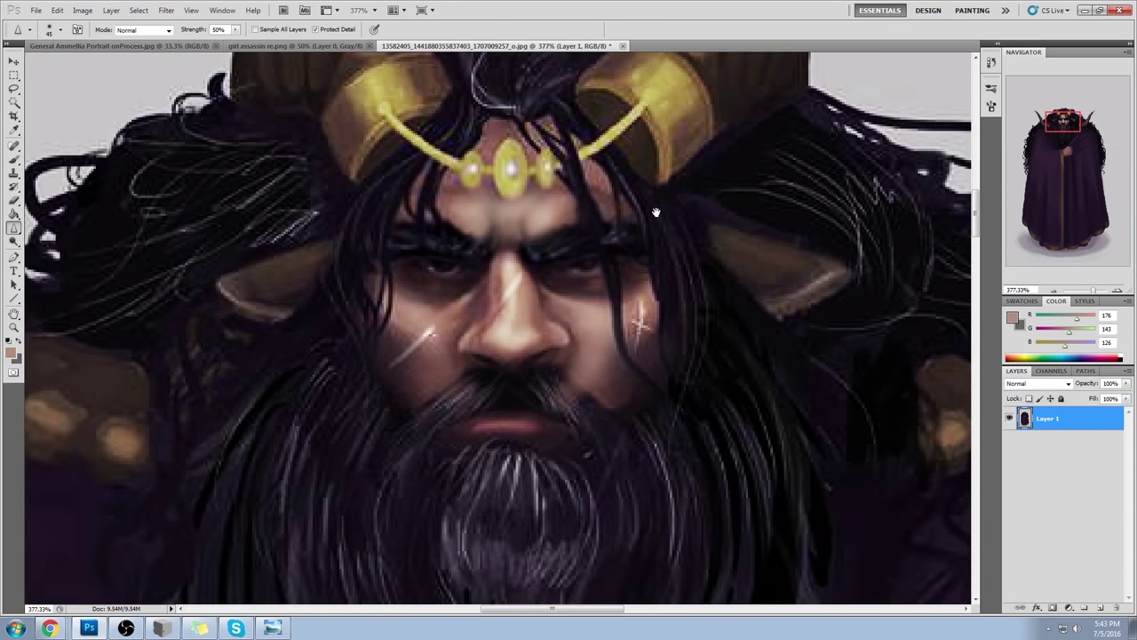
{"action": "key", "text": "b"}
{"action": "left_click", "coordinate": [520, 298], "text": "alt"}
{"action": "left_click", "coordinate": [511, 287], "text": "alt"}
{"action": "mouse_move", "coordinate": [476, 225]}
{"action": "left_mouse_down"}
{"action": "mouse_move", "coordinate": [498, 183]}
{"action": "mouse_move", "coordinate": [540, 219]}
{"action": "left_mouse_up"}
- Enlarge the brush to 70 and dab sampled light skin tones on the forehead, then sample darker tones beside the eye
{"action": "key", "text": "ctrl+minus"}
{"action": "key", "text": "ctrl+minus"}
{"action": "key", "text": "ctrl+minus"}
{"action": "key", "text": "ctrl+minus"}
{"action": "key", "text": "ctrl+minus"}
{"action": "key", "text": "ctrl+minus"}
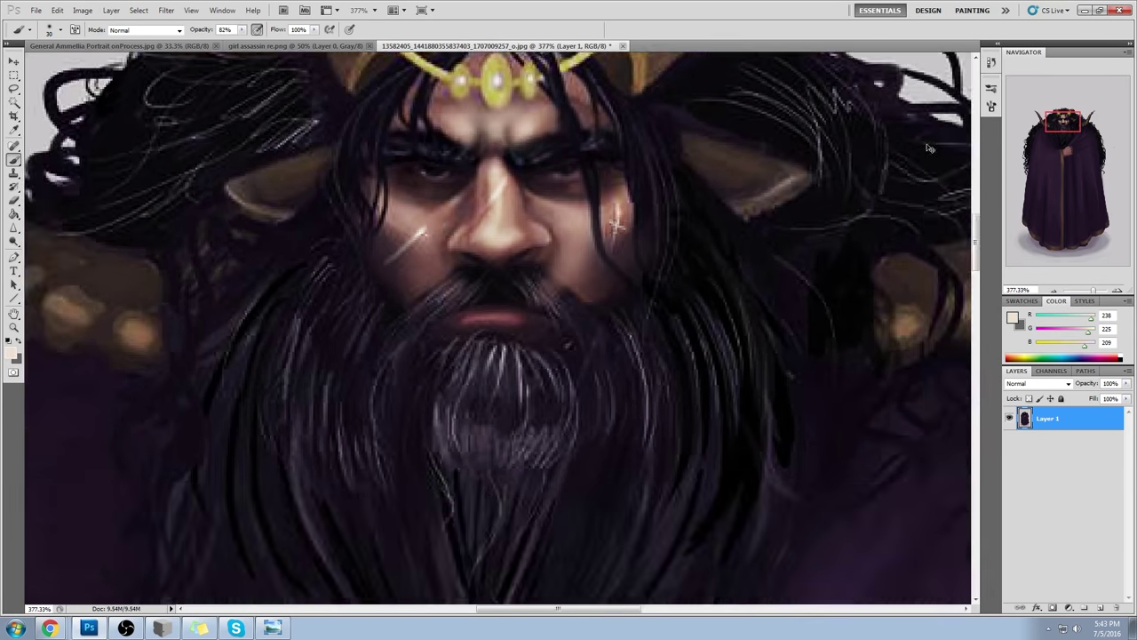
{"action": "key", "text": "ctrl+plus"}
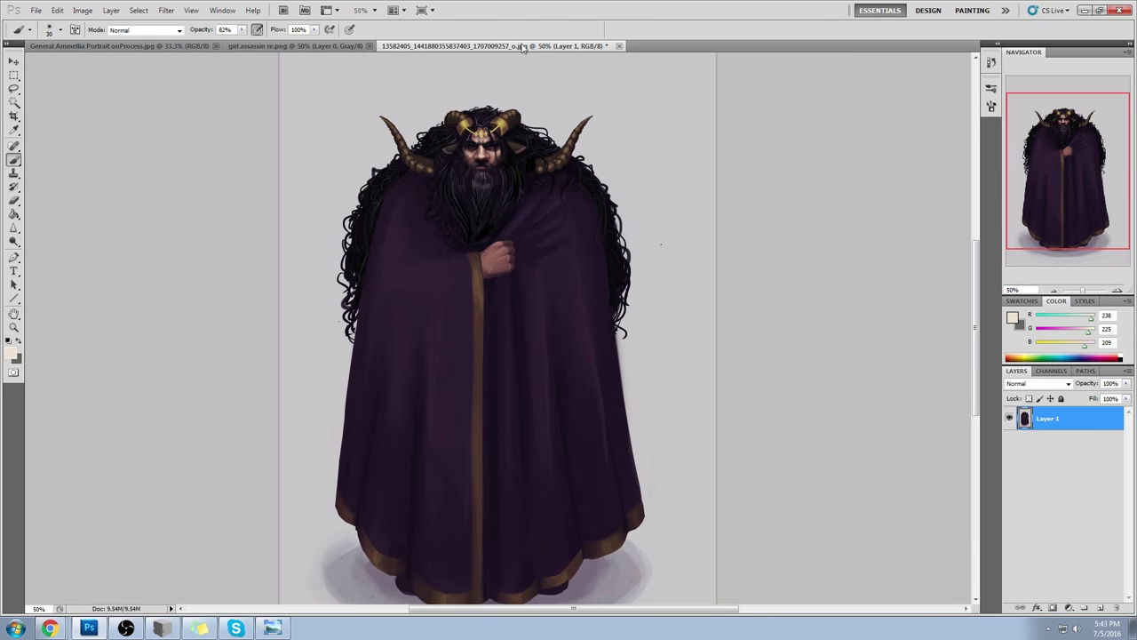
{"action": "key", "text": "bracketright"}
{"action": "key", "text": "bracketright"}
{"action": "left_click", "coordinate": [489, 139], "text": "alt"}
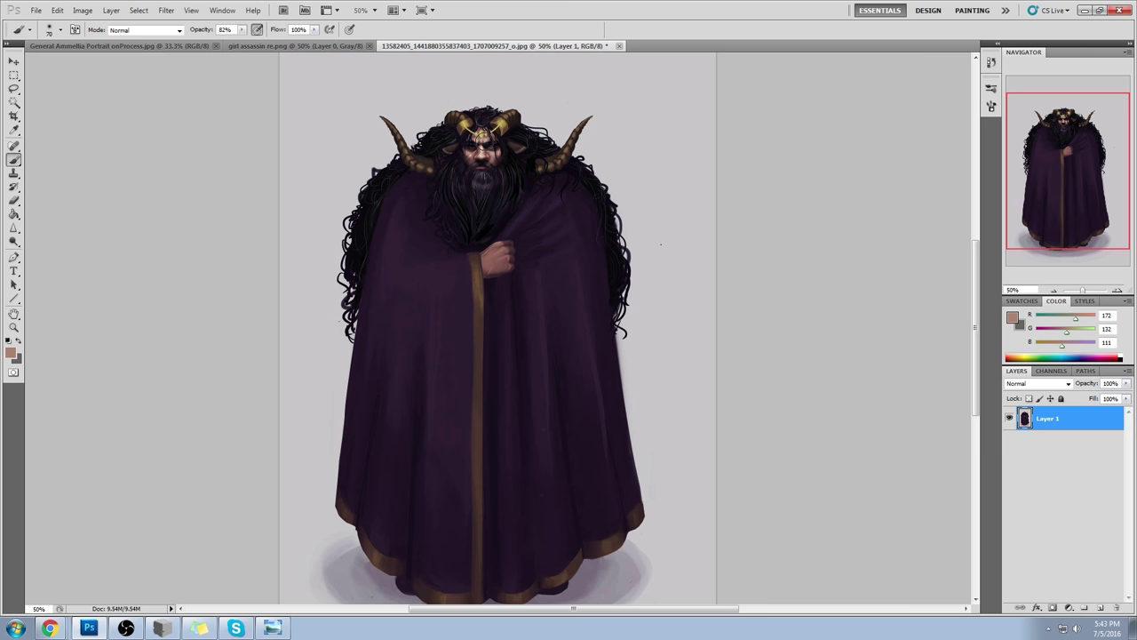
{"action": "left_click", "coordinate": [480, 135], "text": "alt"}
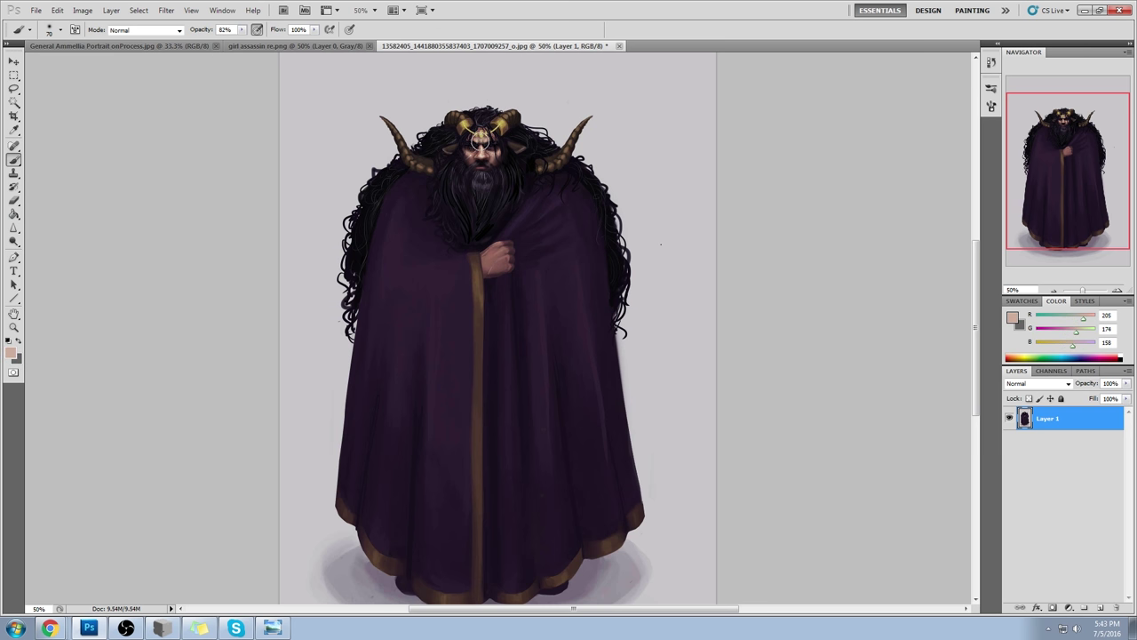
{"action": "left_click", "coordinate": [483, 141]}
{"action": "left_click", "coordinate": [487, 140], "text": "alt"}
{"action": "left_click", "coordinate": [492, 150], "text": "alt"}
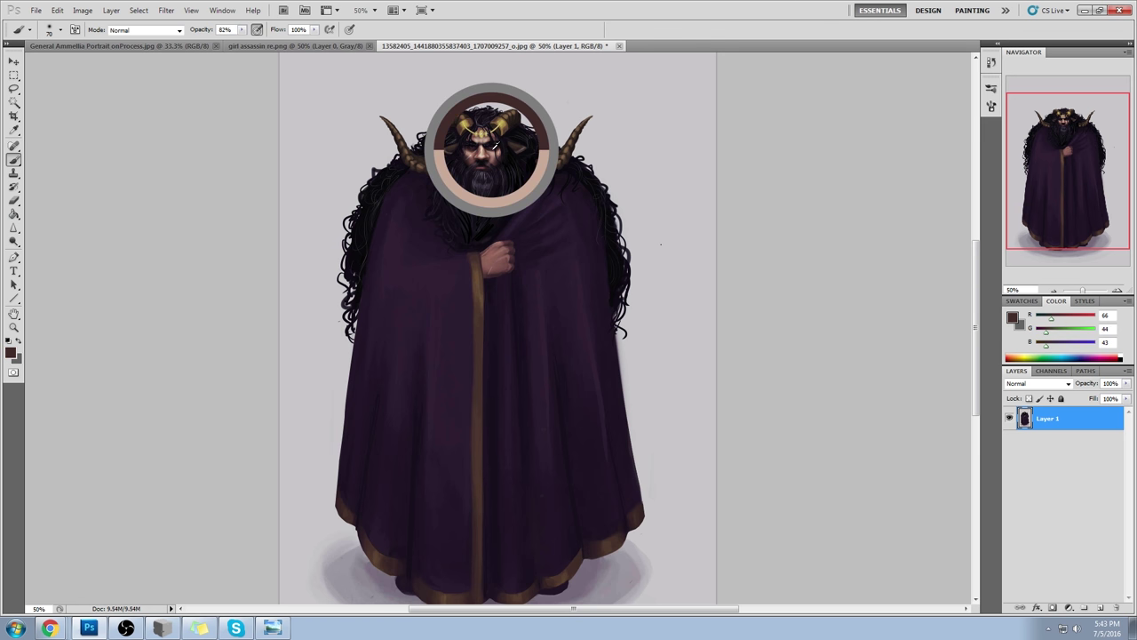
- Add a new layer, try a dark stroke on the cheek and undo it, and sample a near-black hair tone for retouching
{"action": "key", "text": "ctrl+space"}
{"action": "left_click_drag", "start_coordinate": [414, 97], "coordinate": [540, 222]}
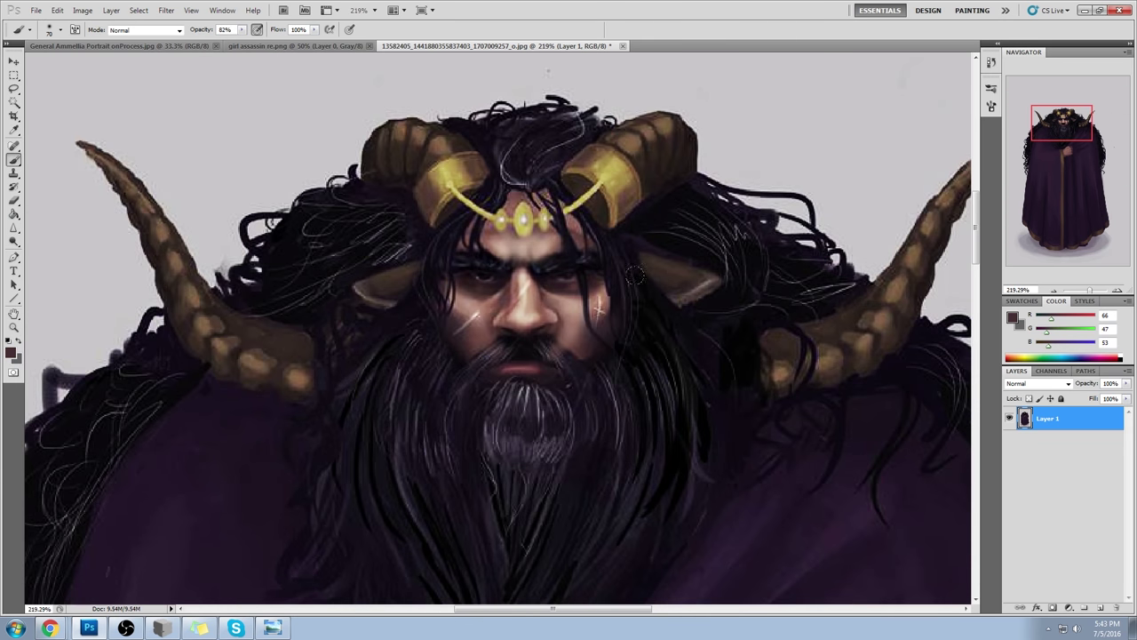
{"action": "left_click", "coordinate": [1099, 607]}
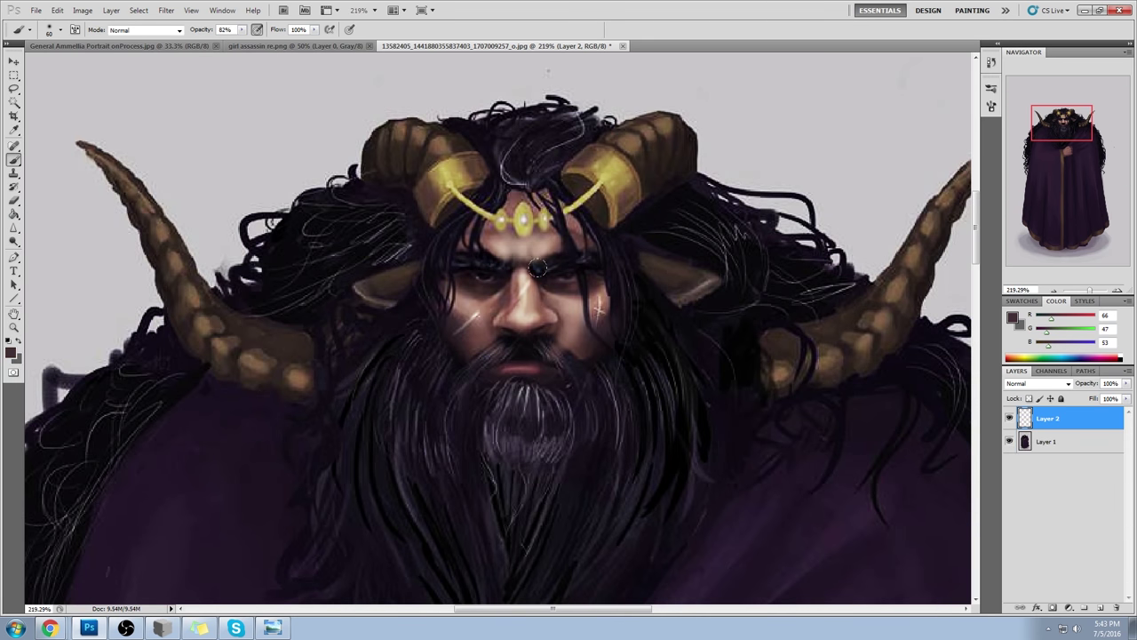
{"action": "left_click_drag", "start_coordinate": [580, 304], "coordinate": [582, 324]}
{"action": "key", "text": "ctrl+z"}
{"action": "left_click", "coordinate": [495, 199], "text": "alt"}
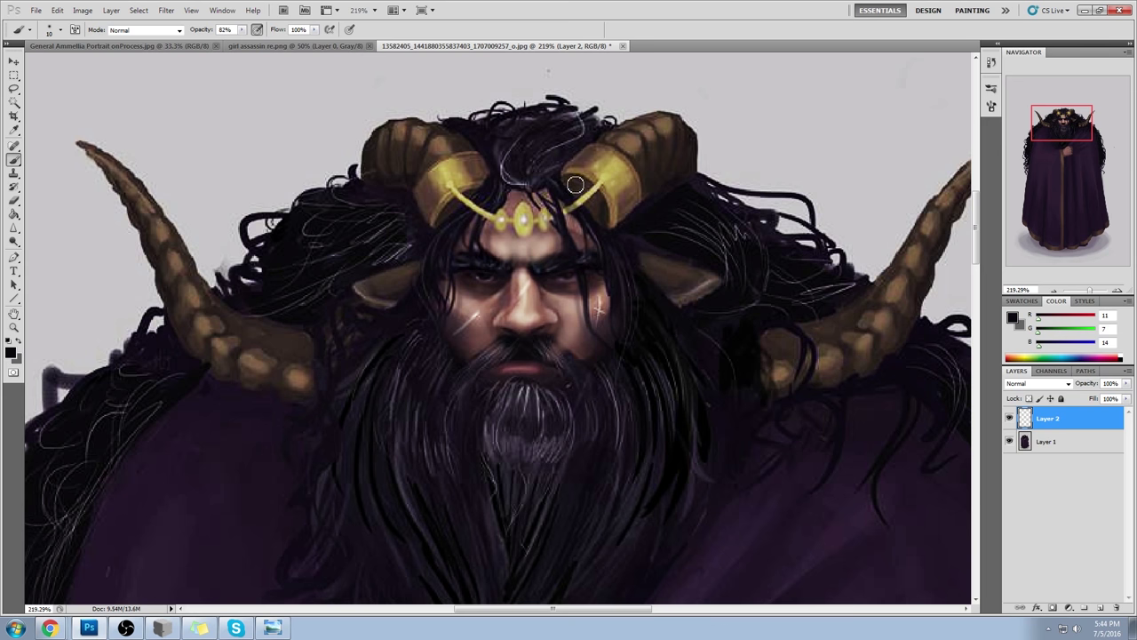
- Retouch the forehead and brows with sampled pale skin and dark tones, using a size 50 brush at 96% opacity
{"action": "key", "text": "ctrl+minus"}
{"action": "key", "text": "ctrl+minus"}
{"action": "key", "text": "ctrl+minus"}
{"action": "key", "text": "ctrl+minus"}
{"action": "key", "text": "ctrl+minus"}
{"action": "key", "text": "ctrl+plus"}
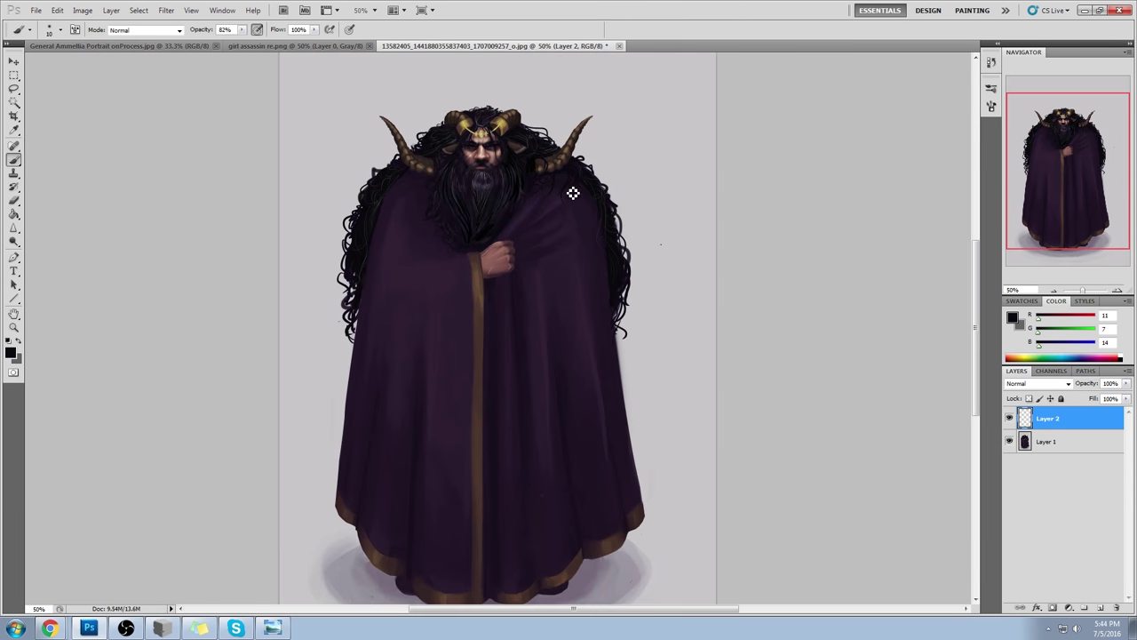
{"action": "key", "text": "9"}
{"action": "key", "text": "6"}
{"action": "left_click", "coordinate": [485, 140], "text": "alt"}
{"action": "key", "text": "bracketright"}
{"action": "key", "text": "bracketright"}
{"action": "key", "text": "bracketright"}
{"action": "key", "text": "bracketright"}
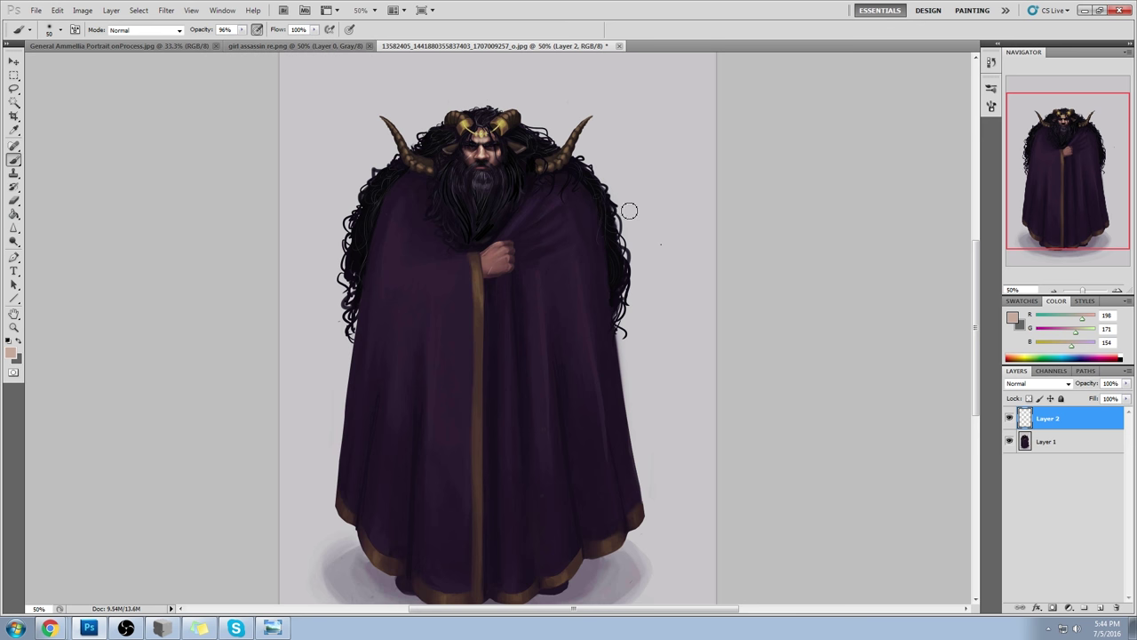
{"action": "mouse_move", "coordinate": [602, 262]}
{"action": "left_mouse_down"}
{"action": "mouse_move", "coordinate": [597, 169]}
{"action": "mouse_move", "coordinate": [617, 262]}
{"action": "mouse_move", "coordinate": [602, 281]}
{"action": "left_mouse_up"}
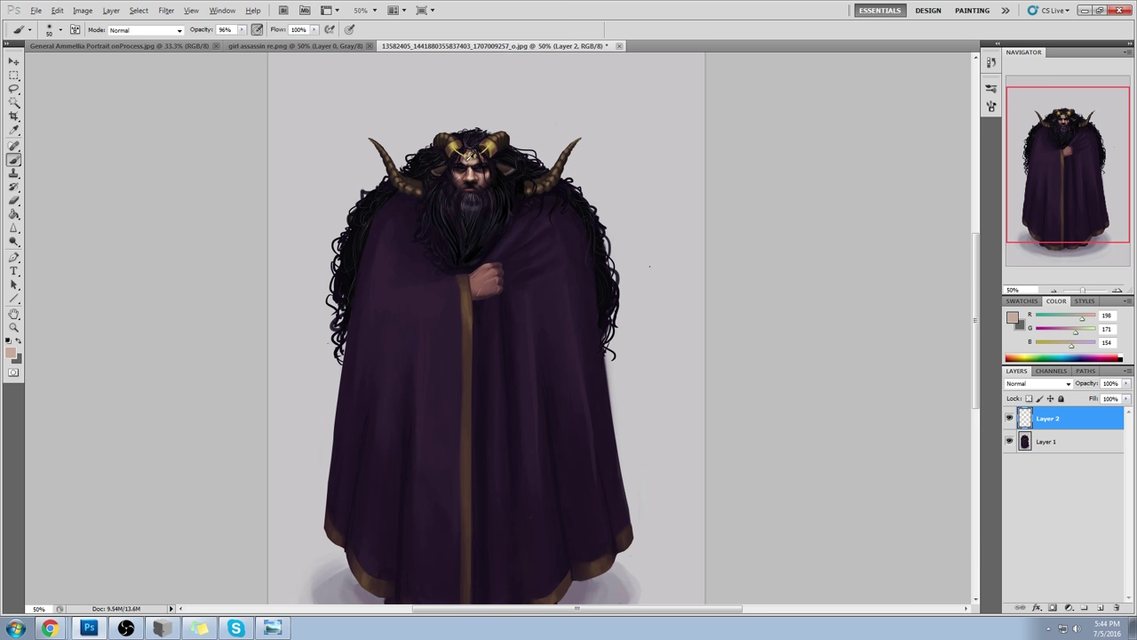
{"action": "left_click", "coordinate": [469, 163], "text": "alt"}
{"action": "left_click", "coordinate": [476, 168], "text": "alt"}
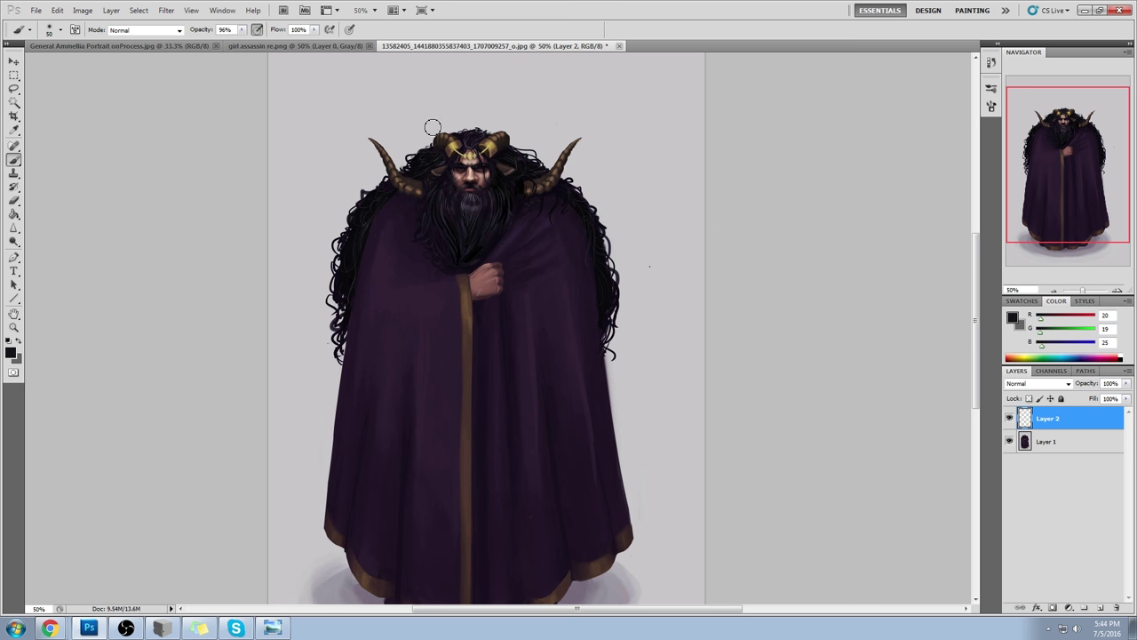
- Dodge the facial highlights, raise the exposure to 38%, and merge the new layer into the character layer
{"action": "left_click", "coordinate": [13, 240]}
{"action": "left_click", "coordinate": [49, 240]}
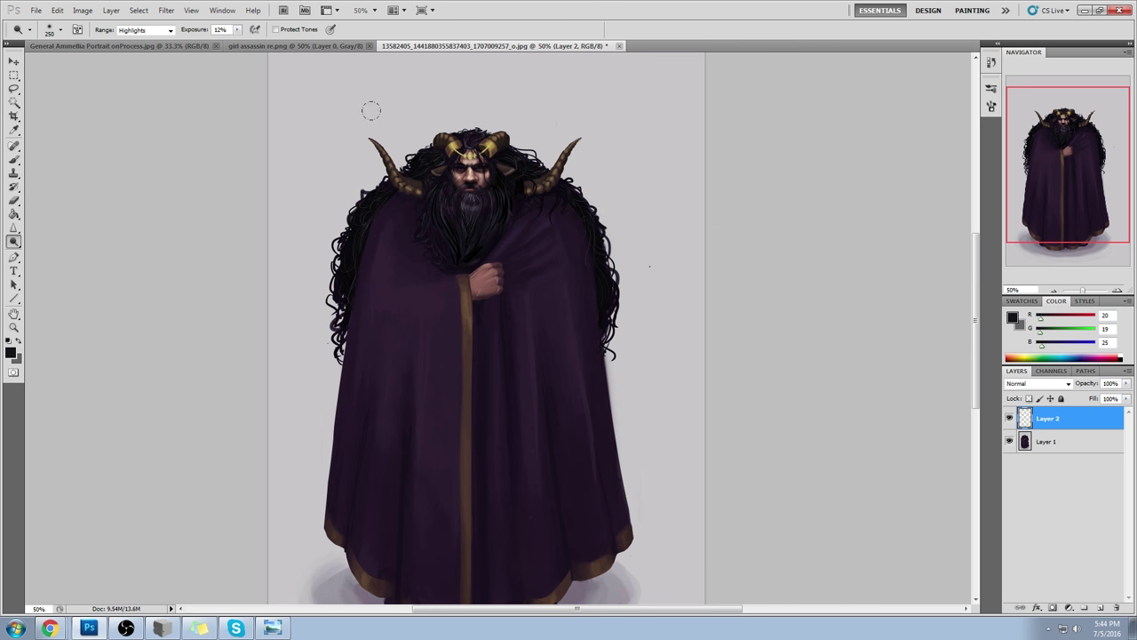
{"action": "left_click_drag", "start_coordinate": [463, 164], "coordinate": [467, 175]}
{"action": "left_click_drag", "start_coordinate": [237, 29], "coordinate": [254, 41]}
{"action": "right_click", "coordinate": [1062, 419]}
{"action": "left_click", "coordinate": [1049, 384]}
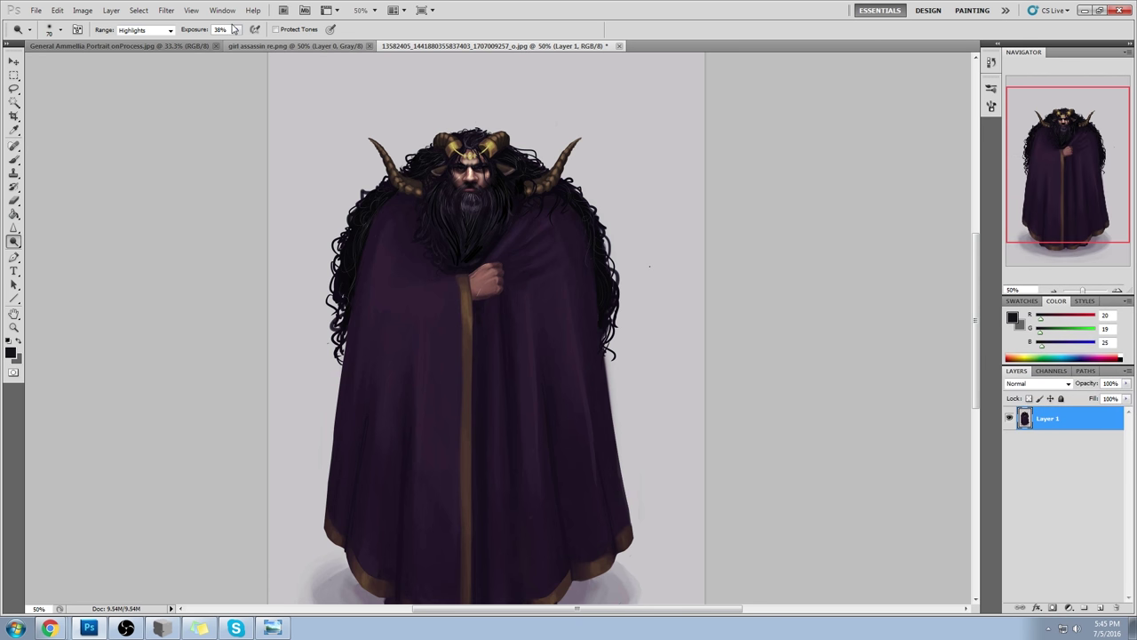
- Desaturate the skin around the nose and cheek with the Sponge tool at size 45 and 39% flow
{"action": "left_click", "coordinate": [14, 229]}
{"action": "left_click", "coordinate": [54, 251]}
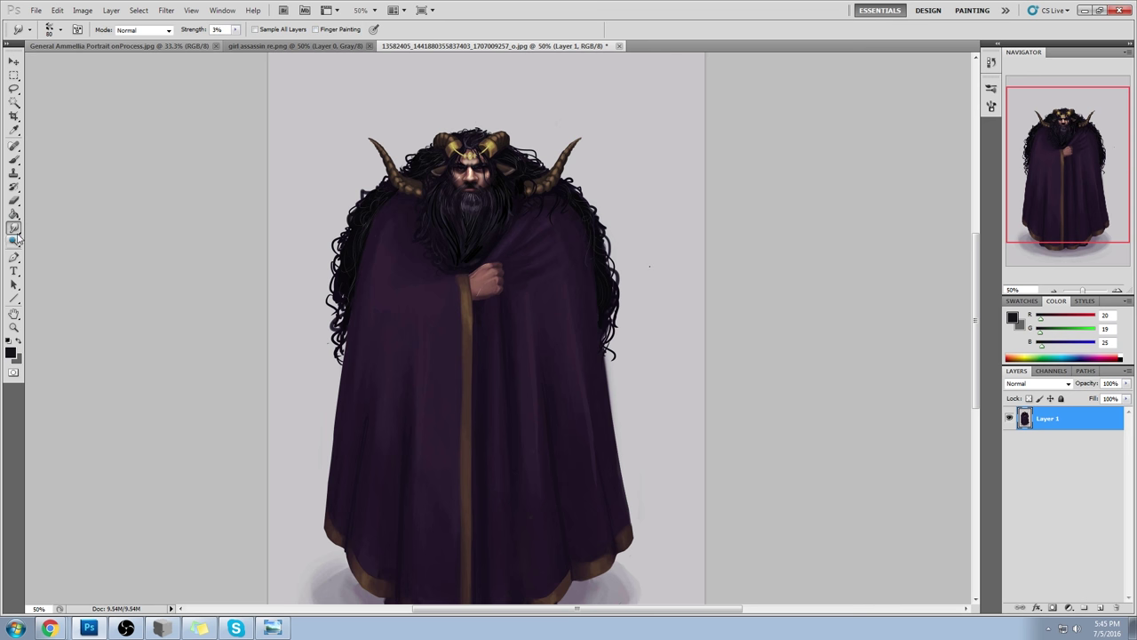
{"action": "left_click", "coordinate": [14, 240]}
{"action": "left_click", "coordinate": [65, 265]}
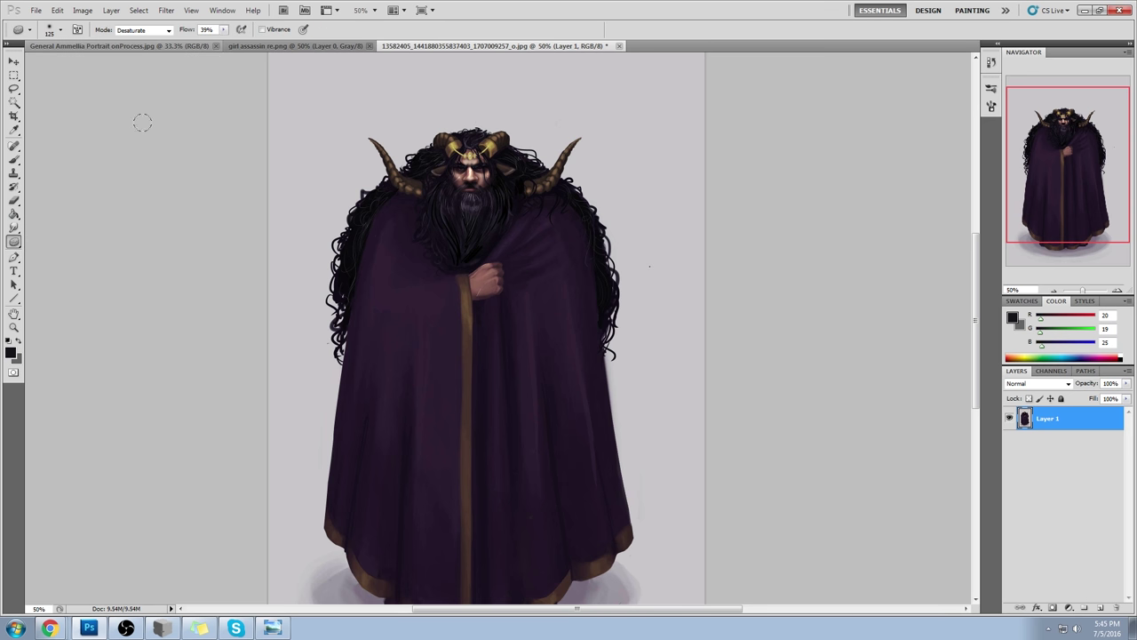
{"action": "left_click_drag", "start_coordinate": [471, 175], "coordinate": [481, 182]}
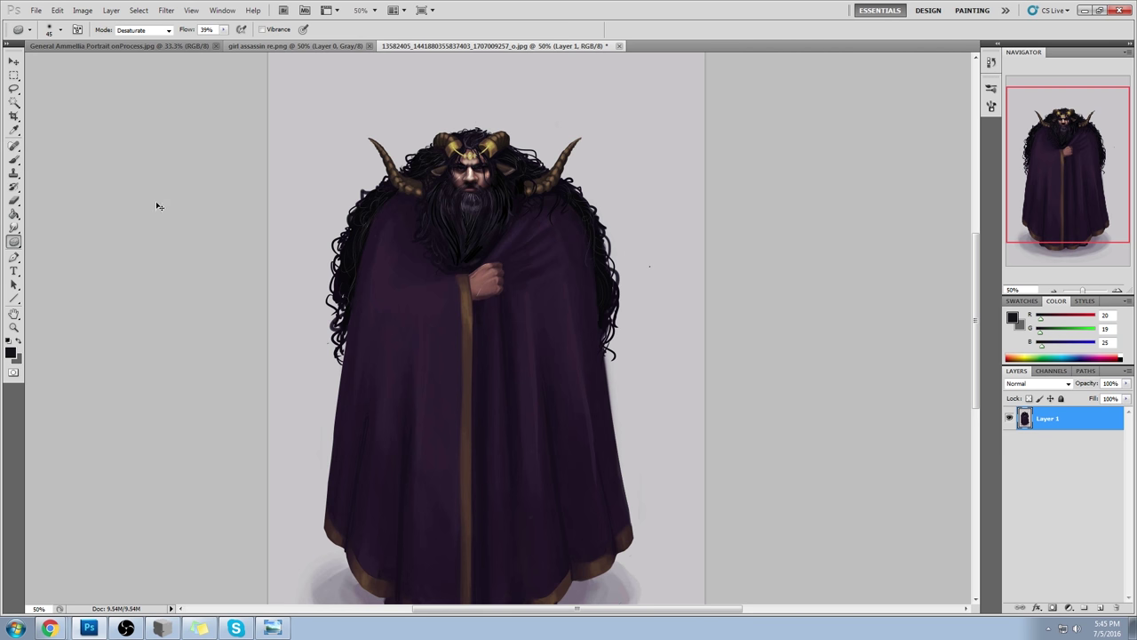
{"action": "key", "text": "ctrl+minus"}
{"action": "key", "text": "ctrl+plus"}
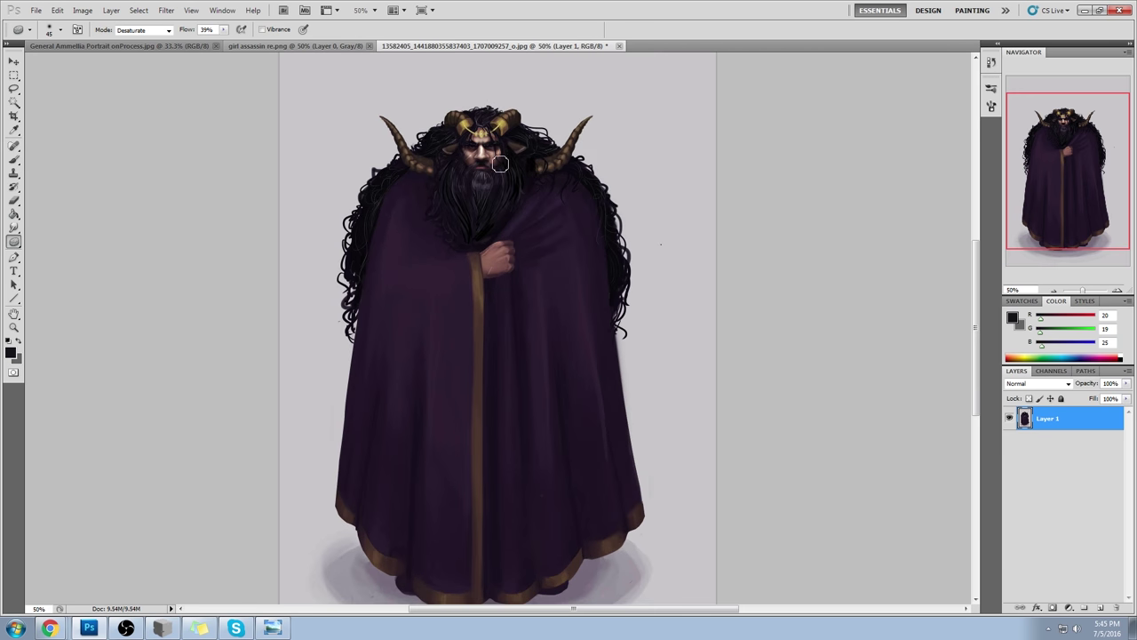
- Brighten the face with the Dodge tool set to Highlights at 38% exposure and brush size 100
{"action": "right_click", "coordinate": [15, 243]}
{"action": "left_click", "coordinate": [40, 241]}
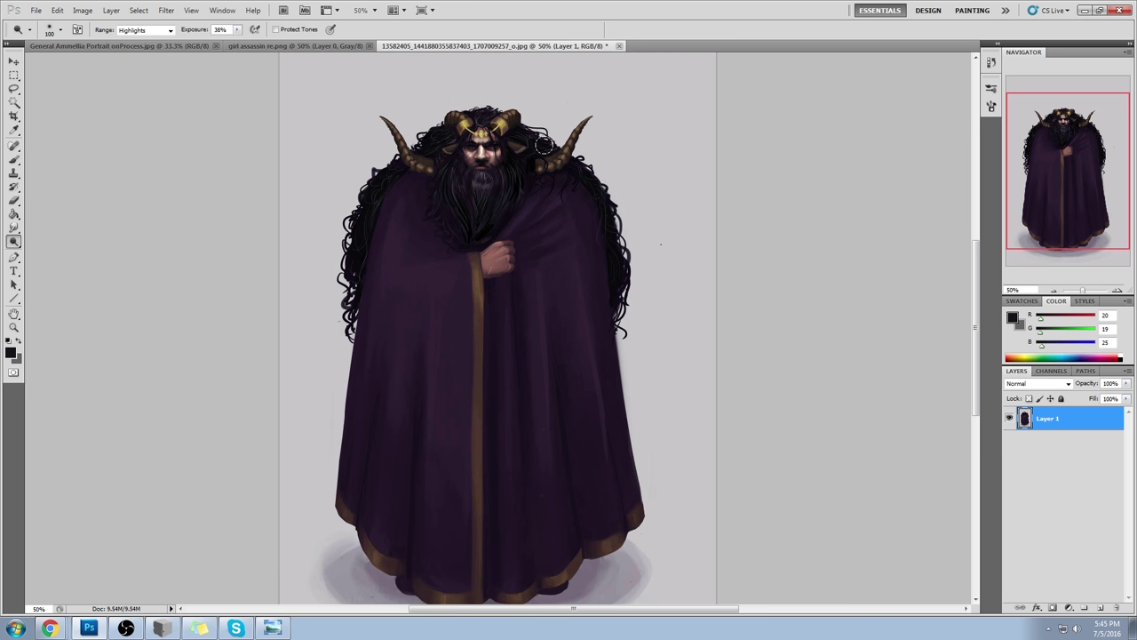
{"action": "key", "text": "ctrl+minus"}
{"action": "key", "text": "ctrl+plus"}
- Paint sampled skin and shadow tones along both sides of the nose bridge with a size 25 brush
{"action": "left_click_drag", "start_coordinate": [461, 132], "coordinate": [528, 178]}
{"action": "key", "text": "b"}
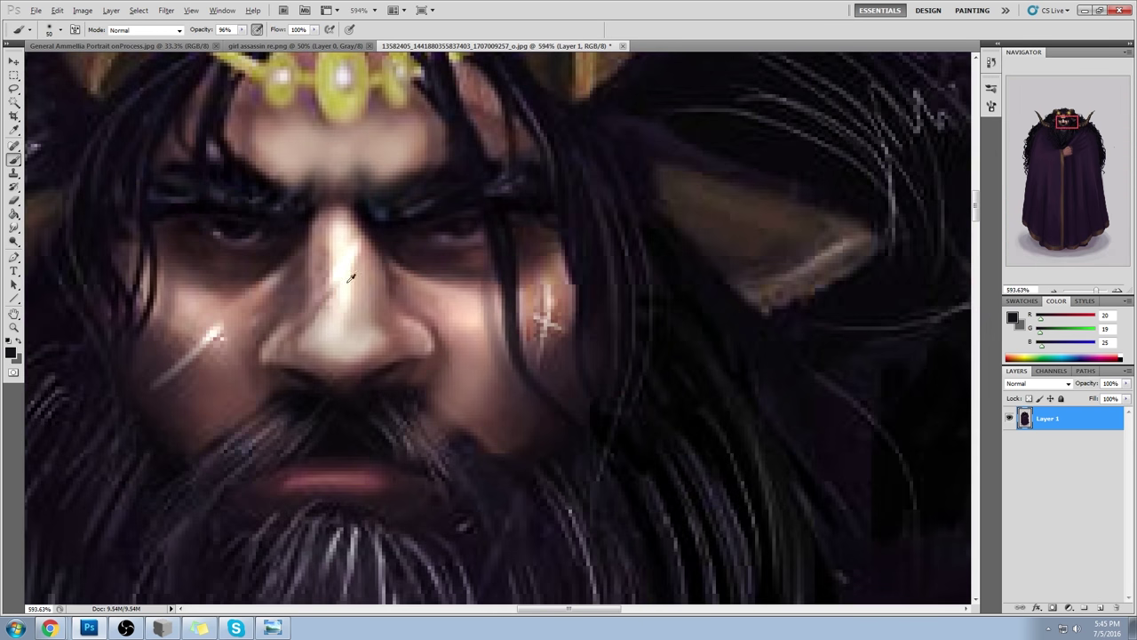
{"action": "left_click", "coordinate": [350, 277], "text": "alt"}
{"action": "left_click_drag", "start_coordinate": [330, 265], "coordinate": [286, 311]}
{"action": "left_click", "coordinate": [387, 266], "text": "alt"}
{"action": "left_click_drag", "start_coordinate": [376, 271], "coordinate": [384, 290]}
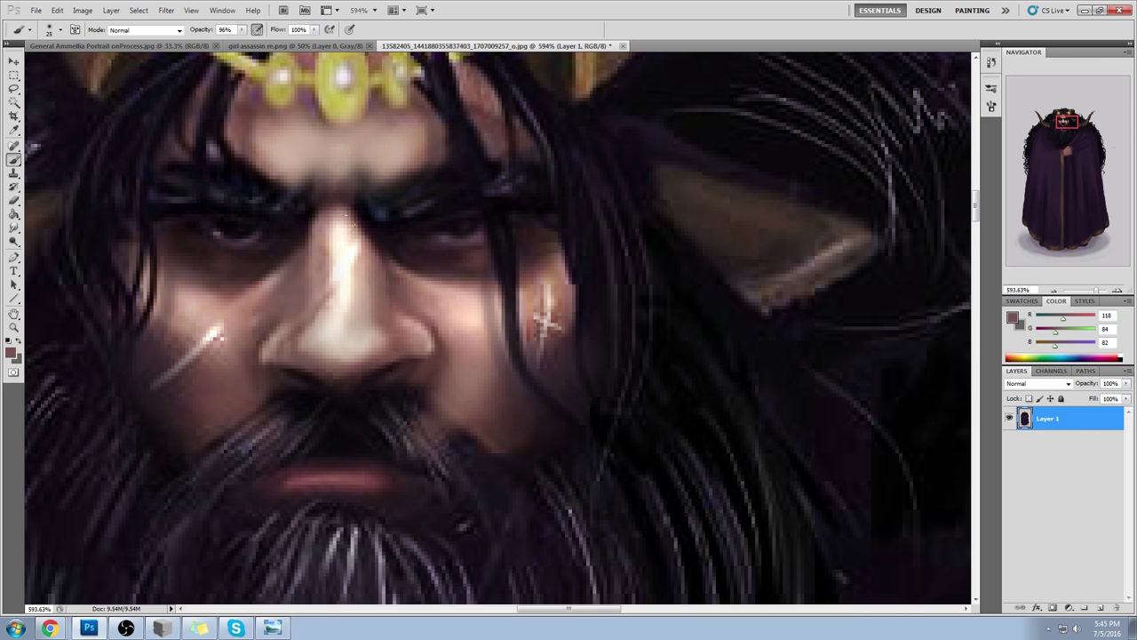
- Blend sampled skin tones around the nose and cheeks with the brush, lowering its opacity to 40%
{"action": "left_click", "coordinate": [418, 284], "text": "alt"}
{"action": "left_click", "coordinate": [317, 263], "text": "alt"}
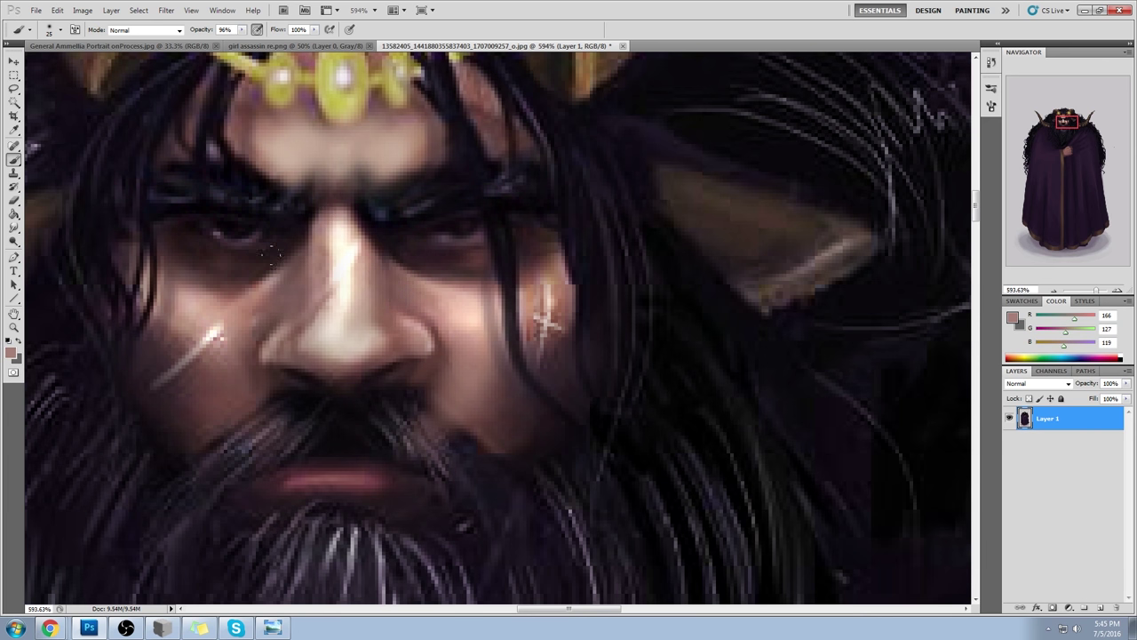
{"action": "left_click", "coordinate": [242, 306], "text": "alt"}
{"action": "left_click", "coordinate": [242, 29]}
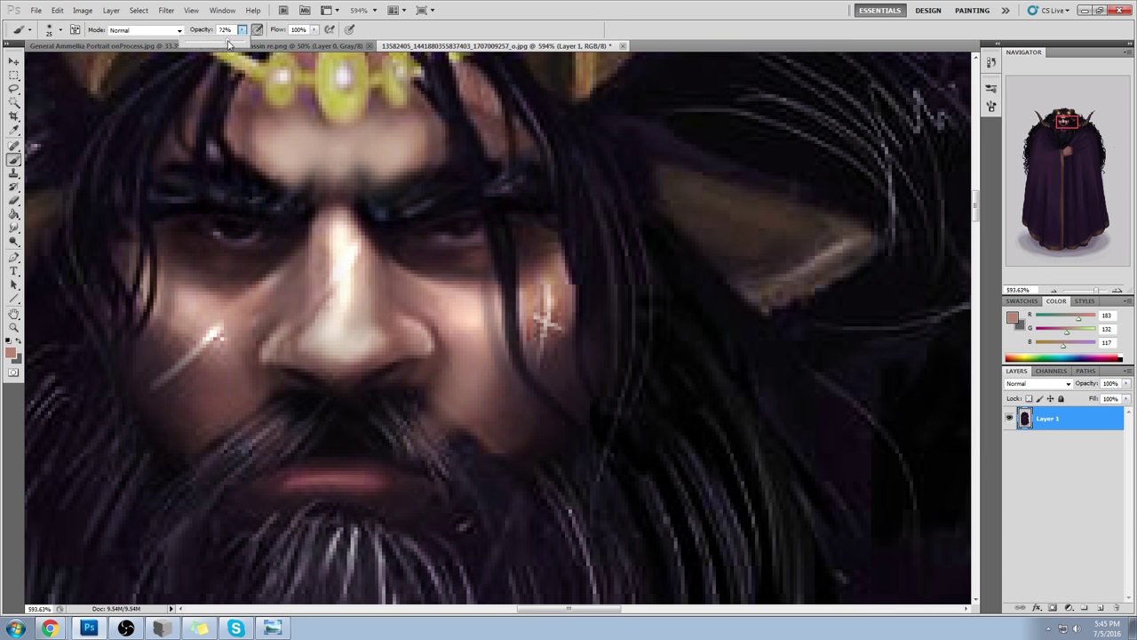
{"action": "left_click", "coordinate": [221, 288], "text": "alt"}
{"action": "left_click_drag", "start_coordinate": [403, 277], "coordinate": [502, 231]}
{"action": "left_click", "coordinate": [438, 249], "text": "alt"}
{"action": "left_click_drag", "start_coordinate": [311, 271], "coordinate": [363, 241]}
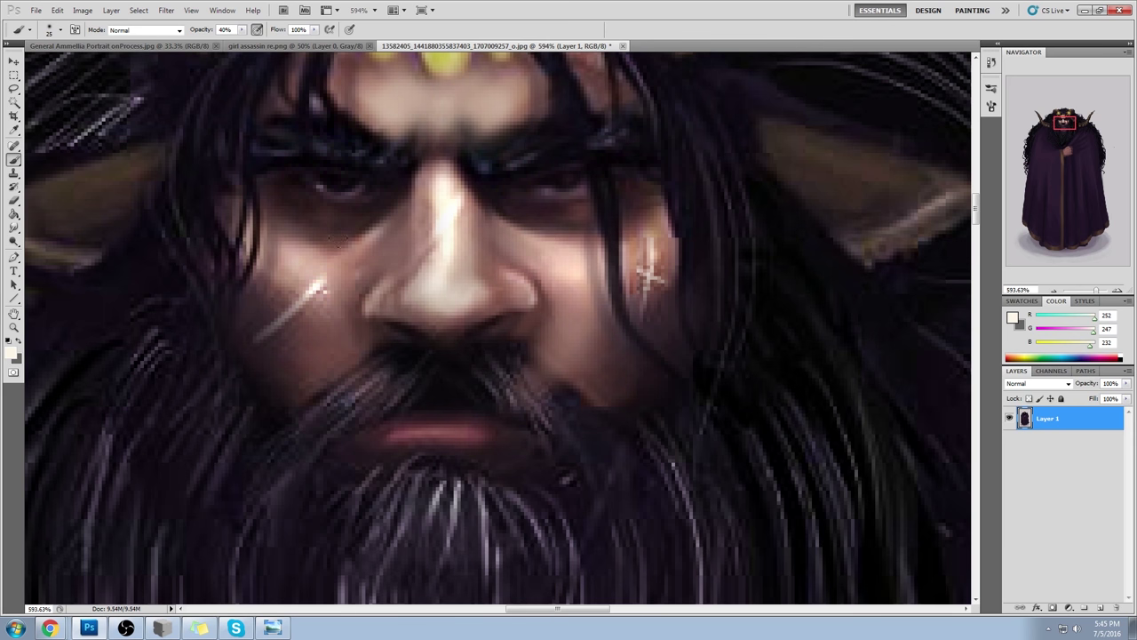
- Examine the whole cloaked figure at several magnifications to judge how the repainted face reads
{"action": "key", "text": "ctrl+0"}
{"action": "key", "text": "ctrl+minus"}
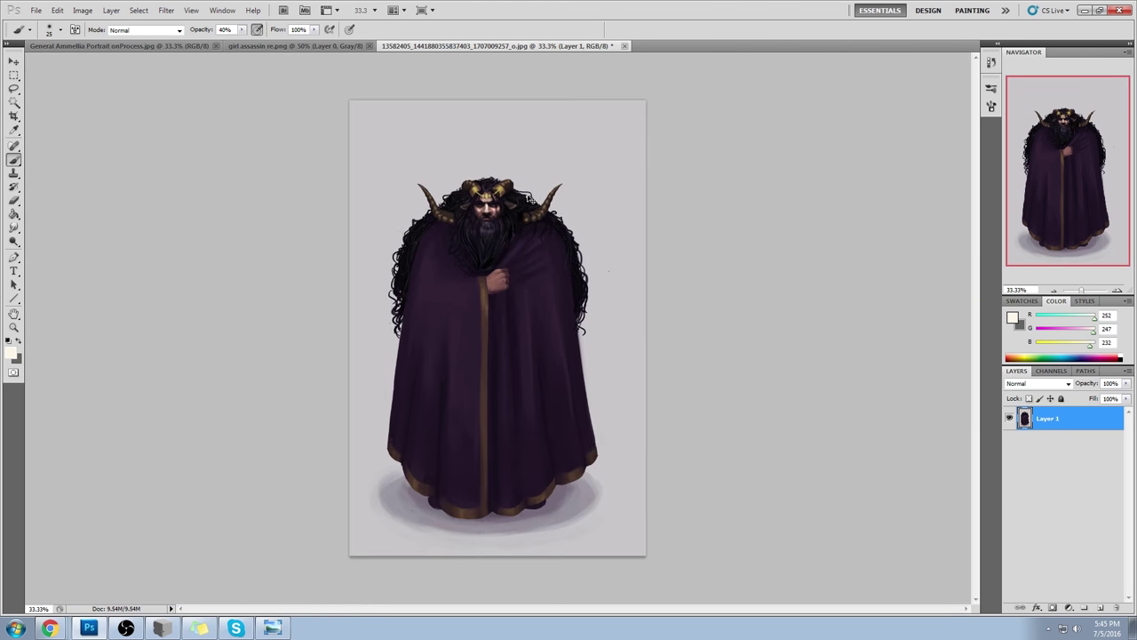
{"action": "key", "text": "ctrl+plus"}
{"action": "key", "text": "ctrl+plus"}
{"action": "left_click_drag", "start_coordinate": [525, 126], "coordinate": [550, 218]}
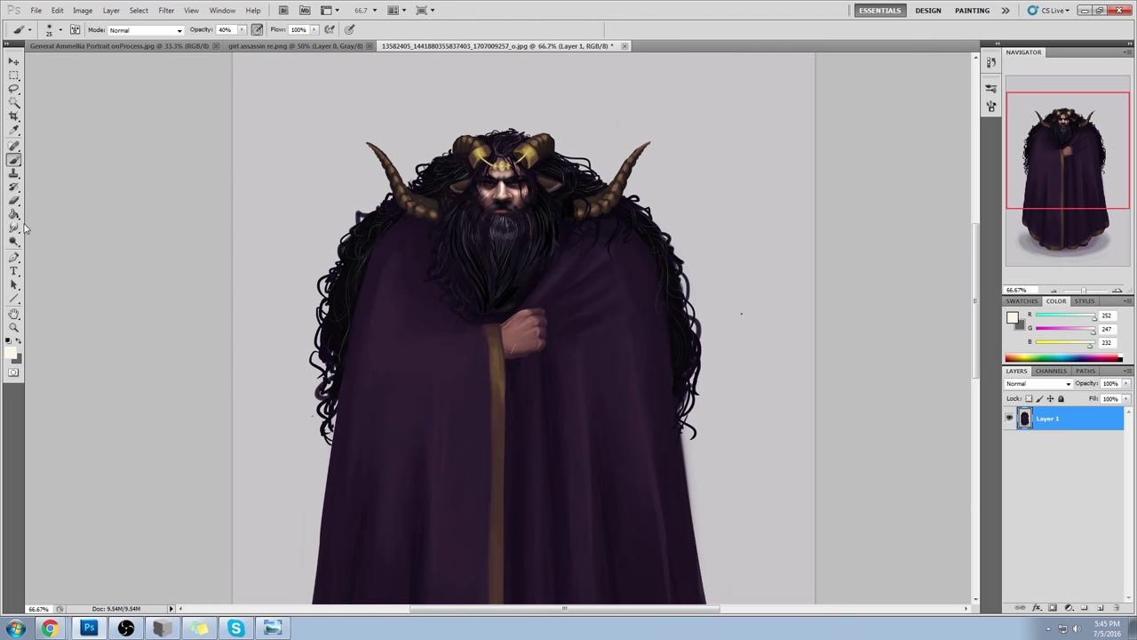
{"action": "left_click", "coordinate": [14, 228]}
{"action": "left_click", "coordinate": [54, 239]}
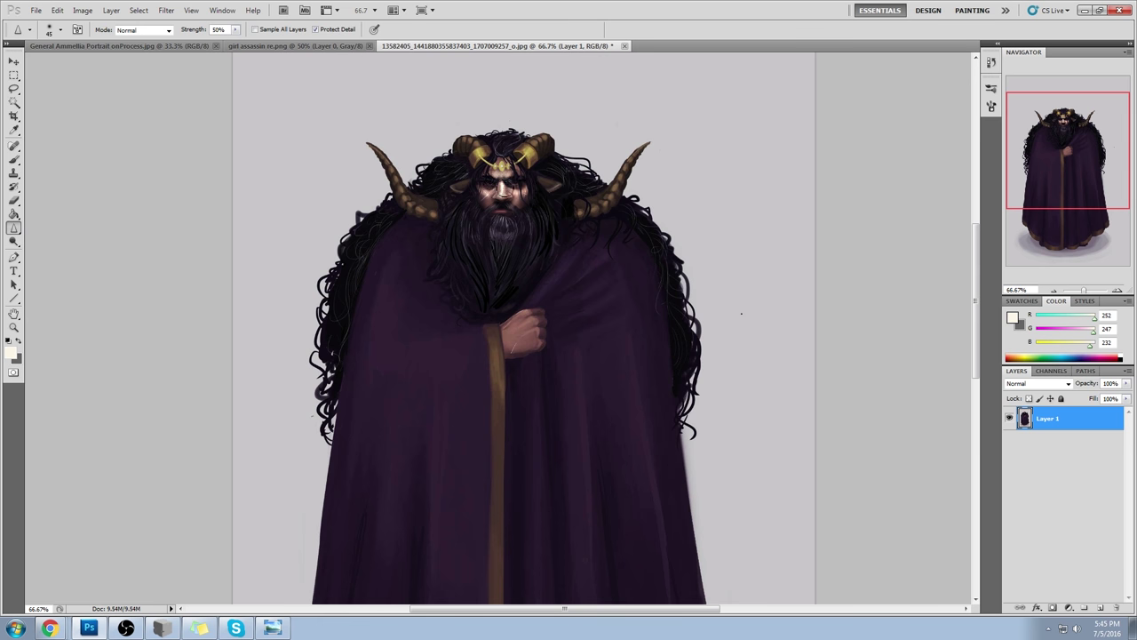
{"action": "key", "text": "ctrl+0"}
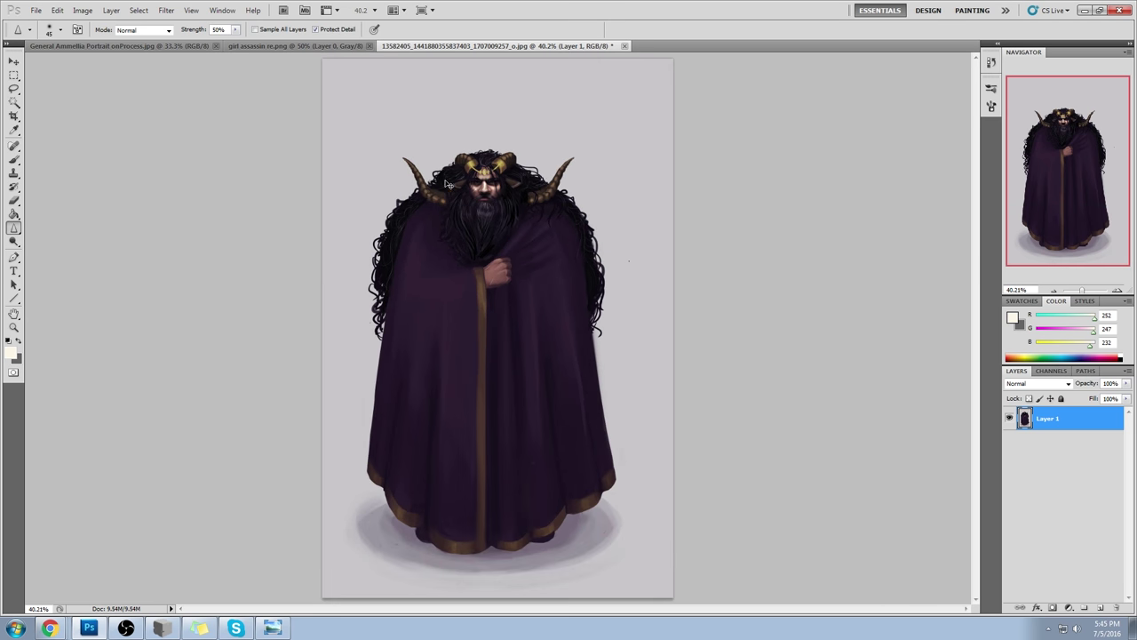
{"action": "key", "text": "ctrl+minus"}
{"action": "key", "text": "ctrl+plus"}
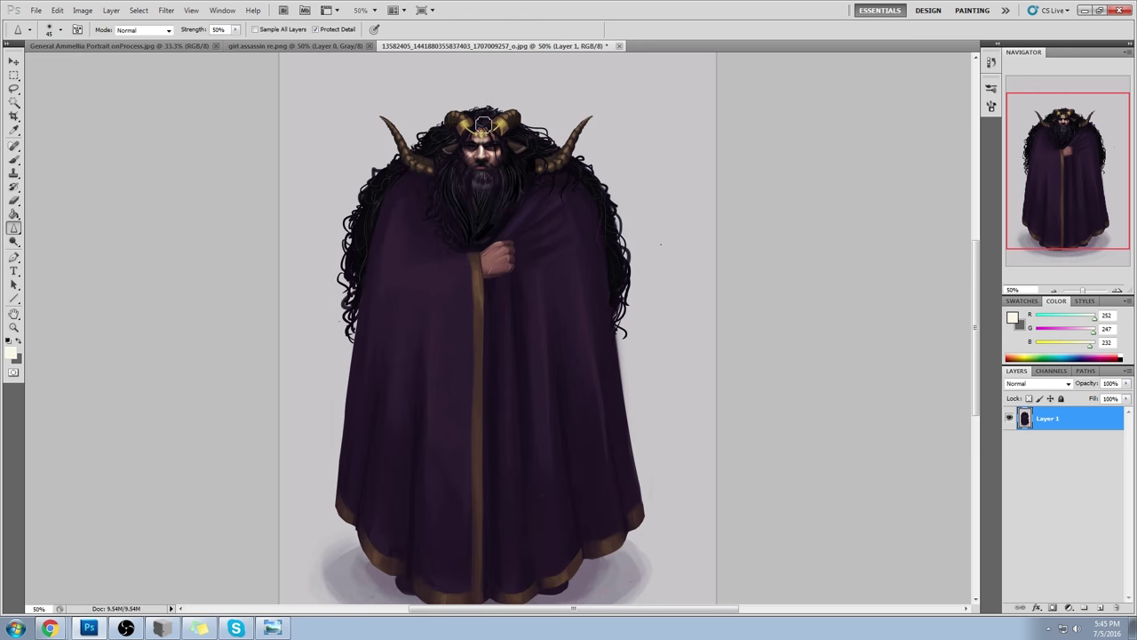
- Touch up the frown between the eyebrows and the skin near the eye with sampled dark and skin tones at 40% opacity
{"action": "key", "text": "z"}
{"action": "left_click", "coordinate": [510, 172]}
{"action": "left_click_drag", "start_coordinate": [510, 172], "coordinate": [421, 151]}
{"action": "left_click", "coordinate": [511, 288], "text": "alt"}
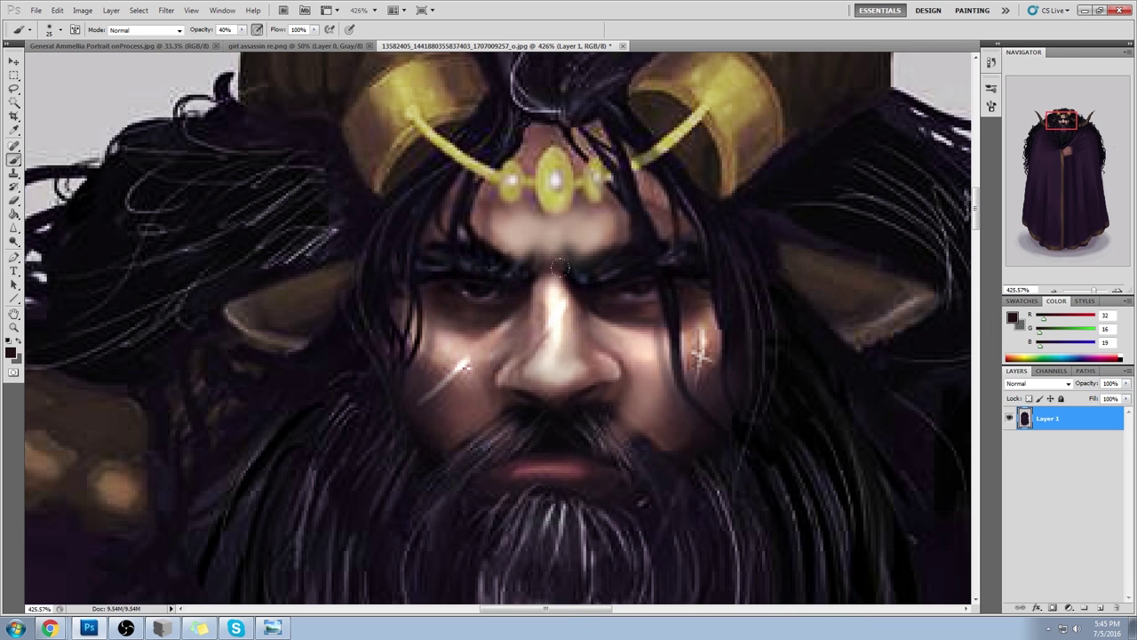
{"action": "left_click", "coordinate": [458, 296], "text": "alt"}
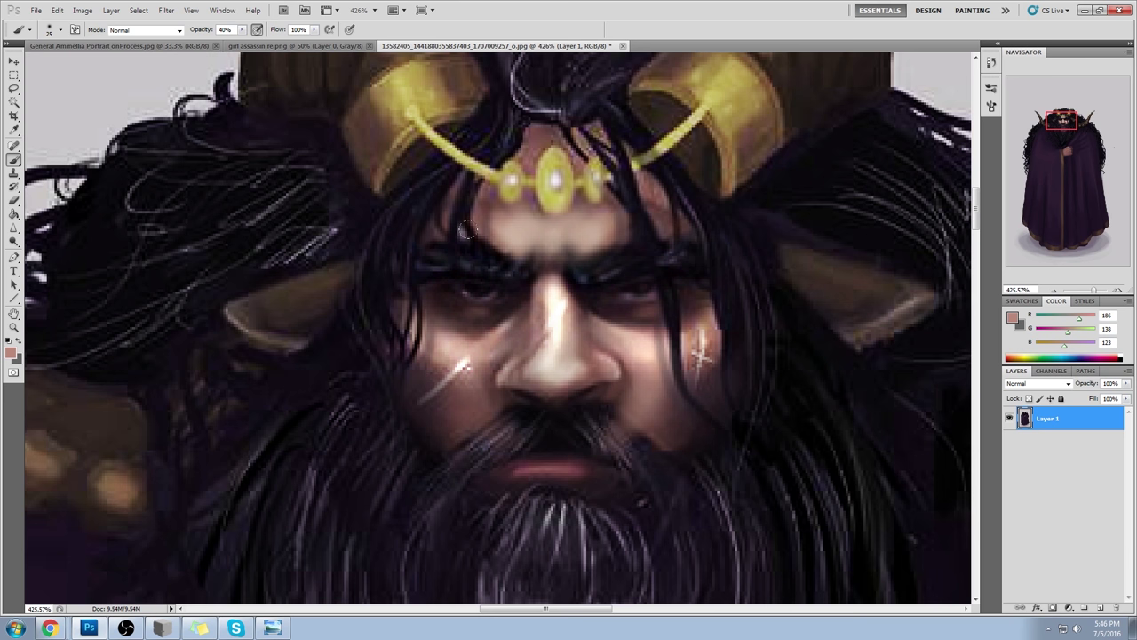
{"action": "left_click_drag", "start_coordinate": [457, 302], "coordinate": [469, 311]}
{"action": "left_click", "coordinate": [495, 310], "text": "alt"}
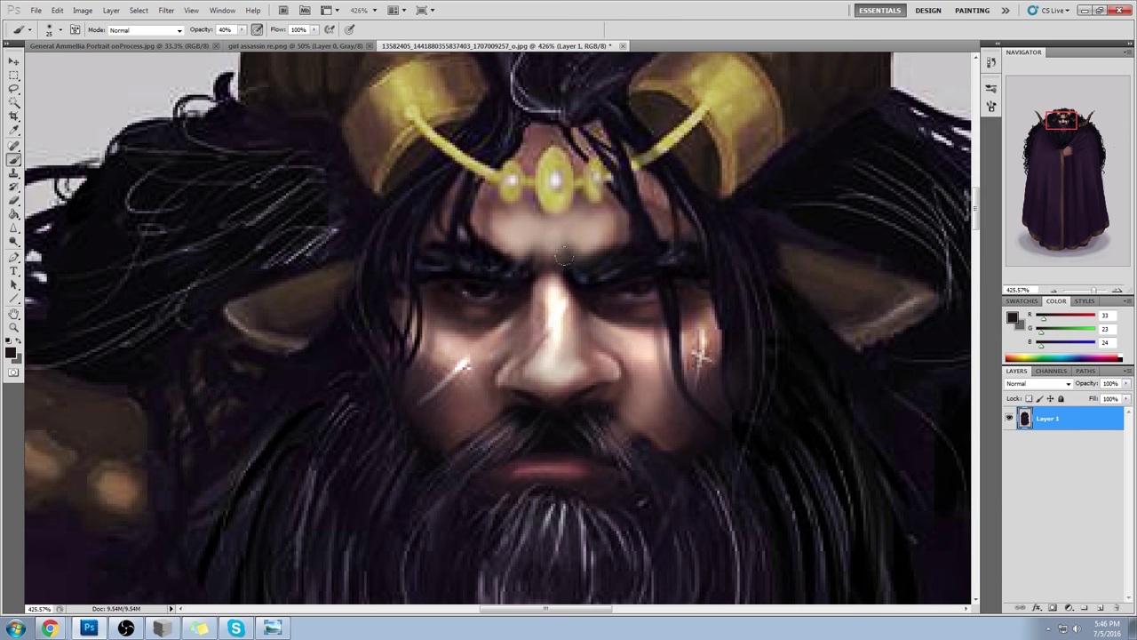
- Add an empty layer and select the character with its ground shadow by inverting a Magic Wand selection of the background at tolerance 10
{"action": "key", "text": "ctrl+0"}
{"action": "key", "text": "ctrl+minus"}
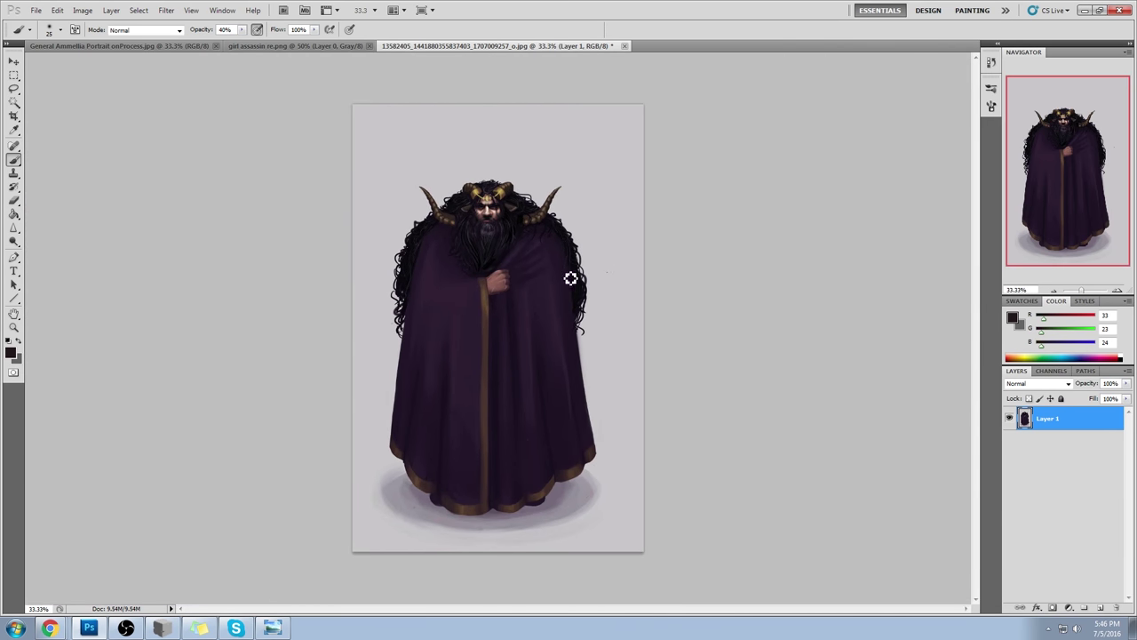
{"action": "left_click", "coordinate": [14, 241]}
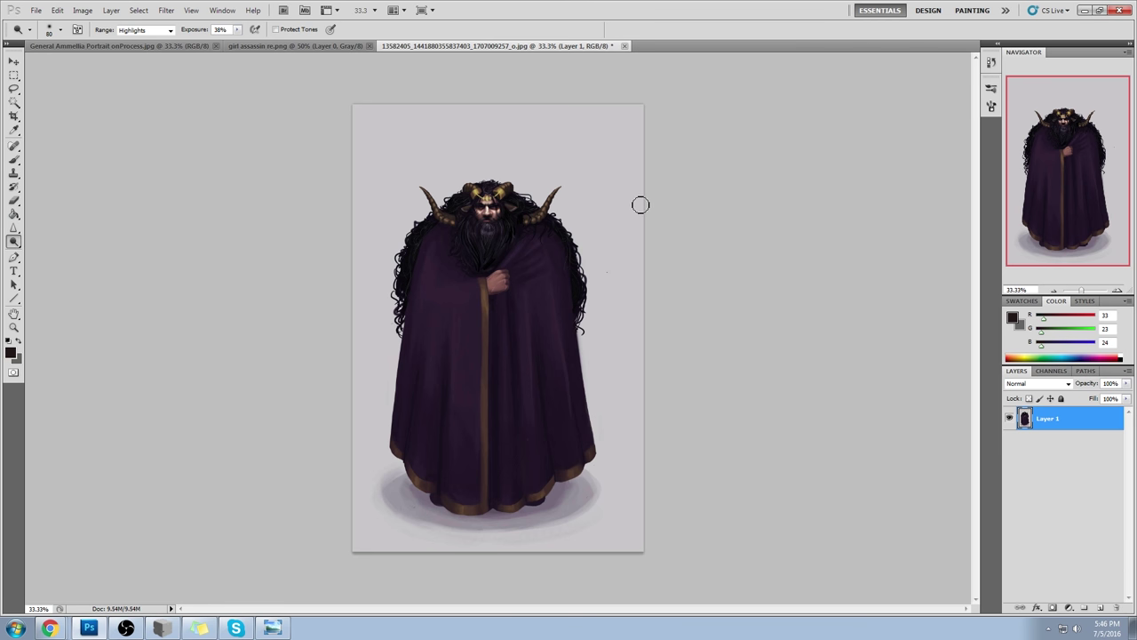
{"action": "left_click", "coordinate": [1099, 608]}
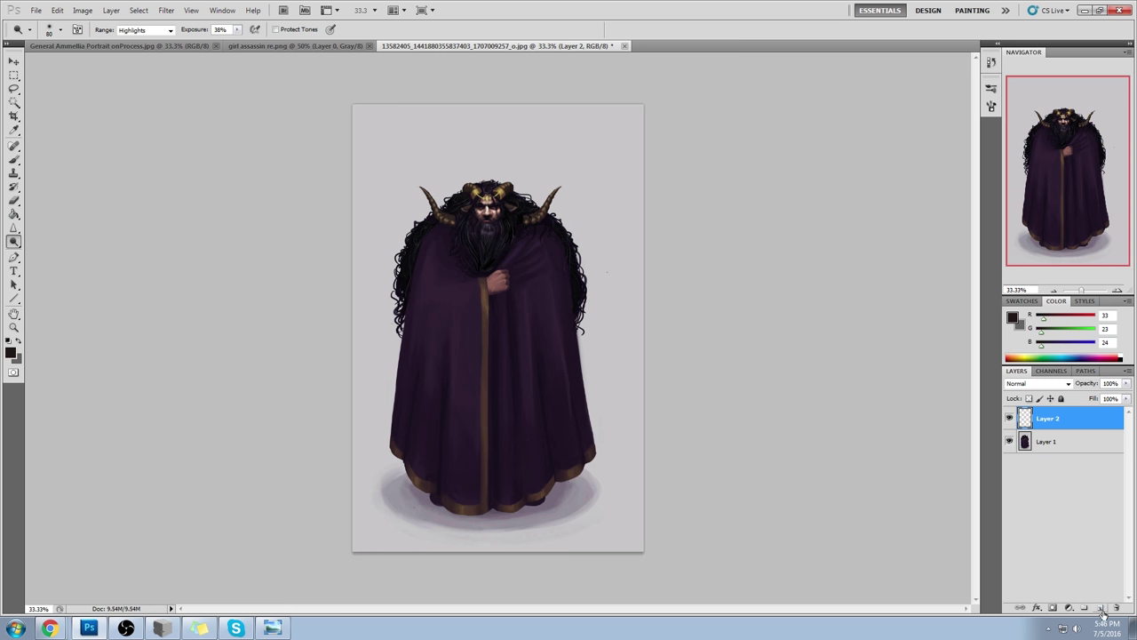
{"action": "left_click", "coordinate": [13, 103]}
{"action": "left_click", "coordinate": [528, 171]}
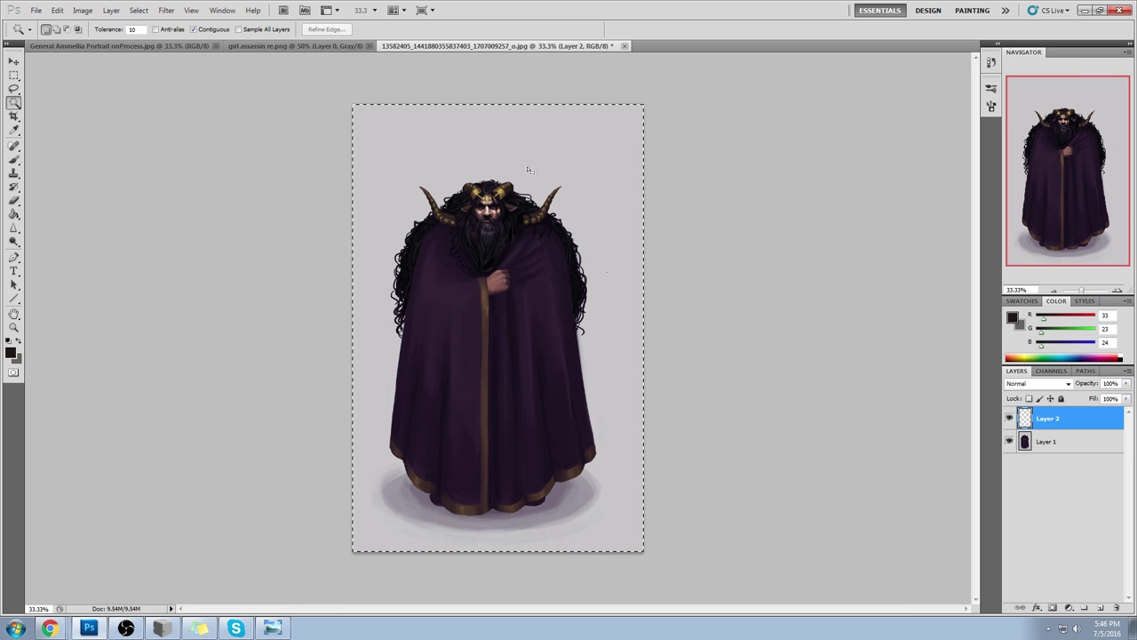
{"action": "left_click", "coordinate": [1057, 441]}
{"action": "left_click", "coordinate": [613, 206]}
{"action": "right_click", "coordinate": [579, 286]}
{"action": "left_click", "coordinate": [648, 386]}
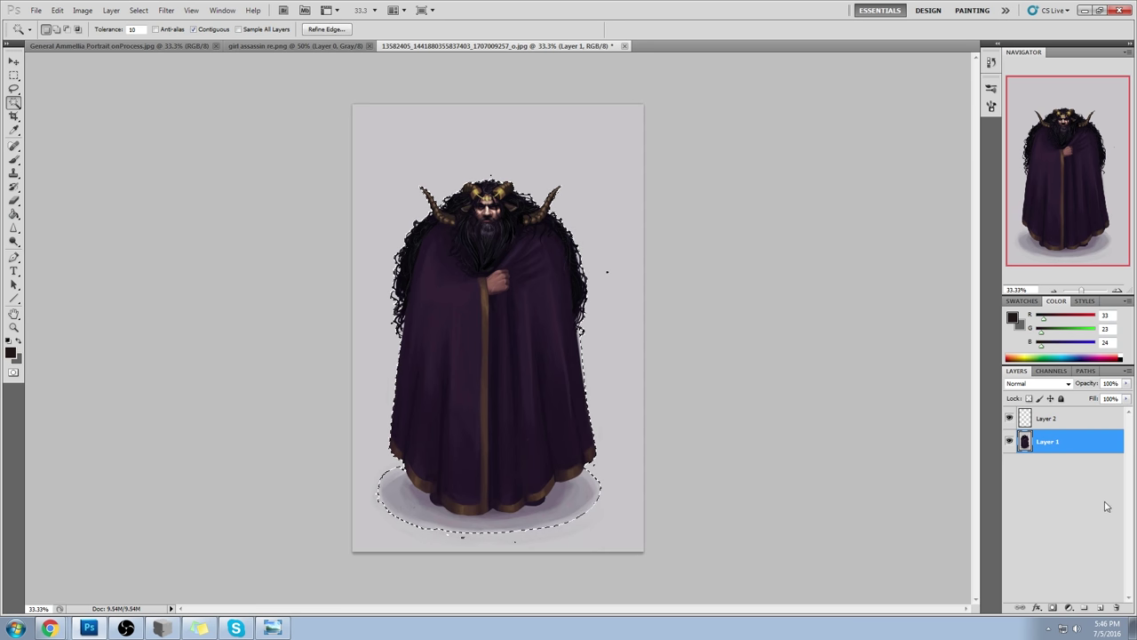
- Fill the selected character shape with black (000000) on a new layer above the painting and deselect it
{"action": "left_click", "coordinate": [1099, 609]}
{"action": "left_click", "coordinate": [1012, 317]}
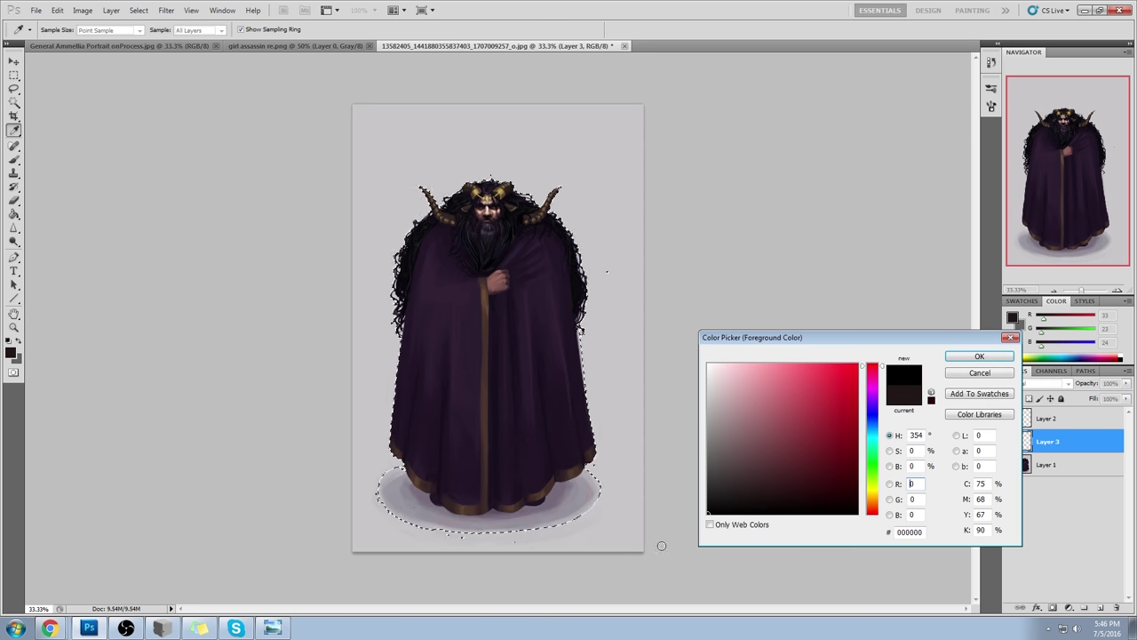
{"action": "left_click", "coordinate": [977, 356]}
{"action": "key", "text": "g"}
{"action": "left_click", "coordinate": [528, 239]}
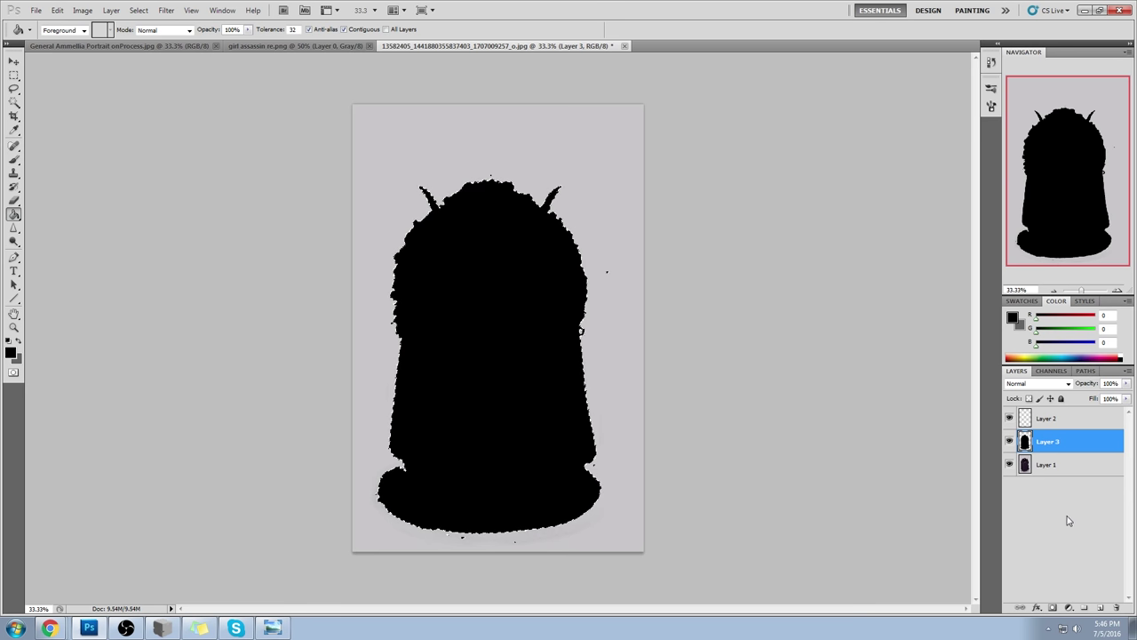
{"action": "left_click", "coordinate": [1066, 465]}
{"action": "key", "text": "m"}
{"action": "right_click", "coordinate": [487, 310]}
{"action": "left_click", "coordinate": [516, 318]}
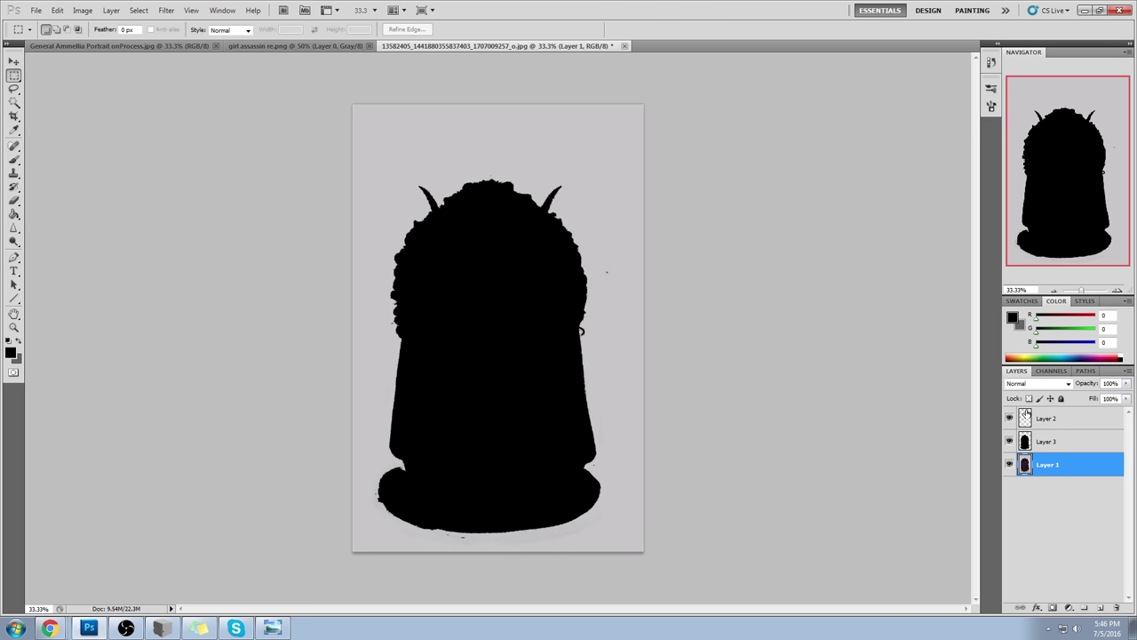
- Add a layer between the painting and the black silhouette and fill it with white (ffffff)
{"action": "left_click", "coordinate": [1100, 608]}
{"action": "key", "text": "g"}
{"action": "left_click", "coordinate": [609, 263], "text": "alt"}
{"action": "left_click", "coordinate": [1014, 319]}
{"action": "left_click_drag", "start_coordinate": [718, 373], "coordinate": [664, 324]}
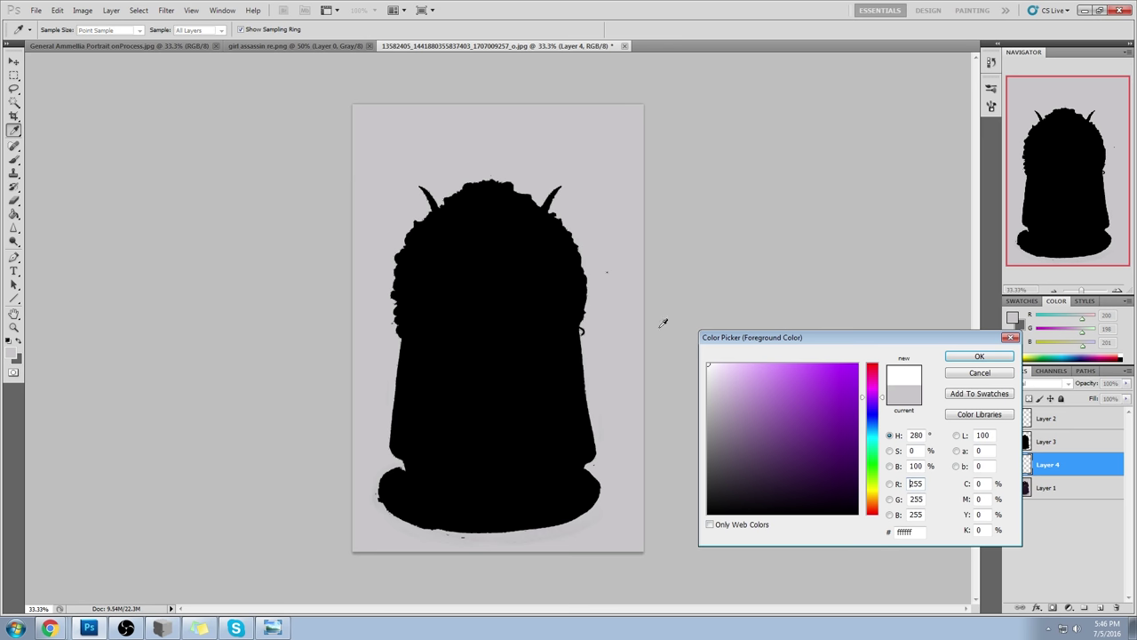
{"action": "left_click", "coordinate": [974, 357]}
{"action": "left_click", "coordinate": [508, 340]}
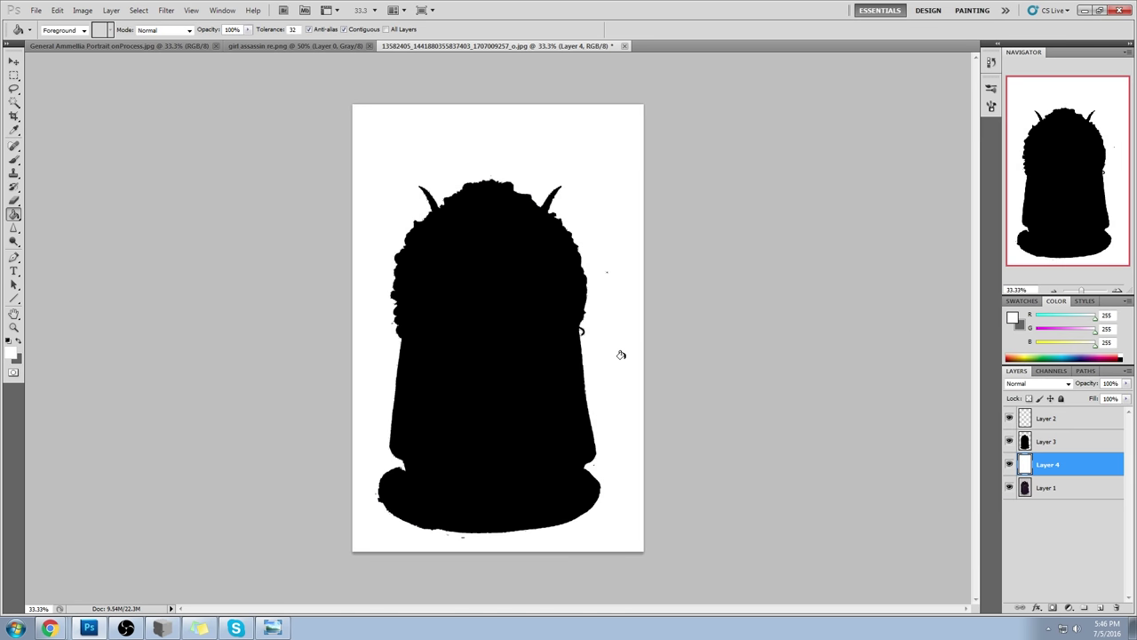
- Lasso a wide rounded collar area across both shoulders with the black silhouette layer active
{"action": "key", "text": "l"}
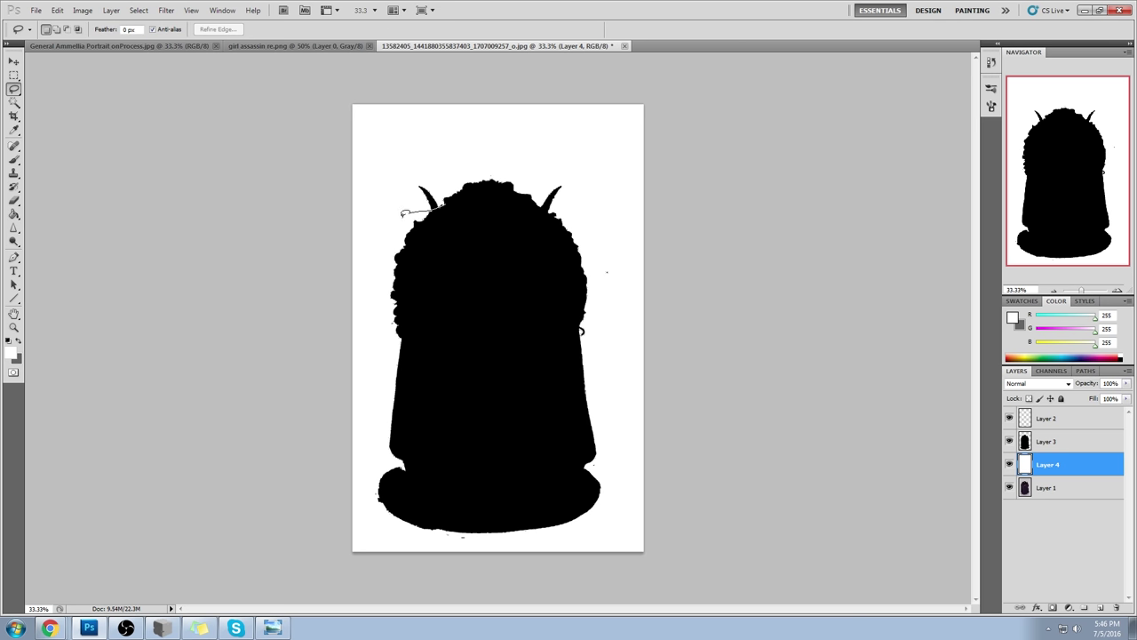
{"action": "left_click_drag", "start_coordinate": [478, 259], "coordinate": [446, 204]}
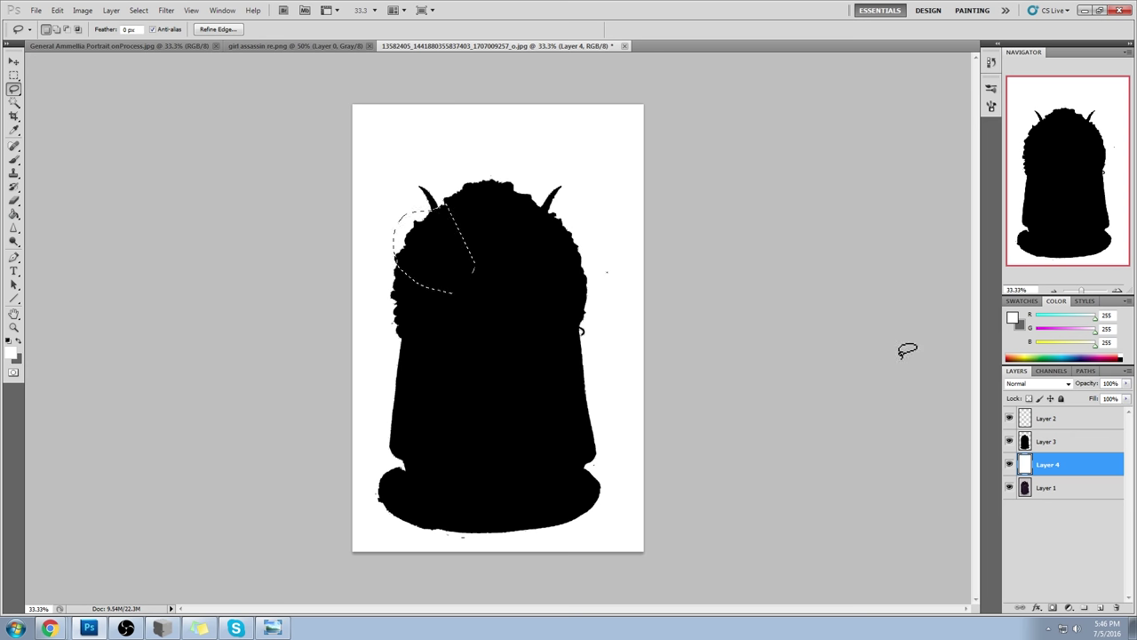
{"action": "left_click", "coordinate": [1087, 439]}
{"action": "mouse_move", "coordinate": [524, 214]}
{"action": "left_mouse_down"}
{"action": "mouse_move", "coordinate": [590, 226]}
{"action": "mouse_move", "coordinate": [575, 259]}
{"action": "mouse_move", "coordinate": [521, 282]}
{"action": "left_mouse_up"}
{"action": "key", "text": "ctrl+z"}
{"action": "key", "text": "alt+bracketright"}
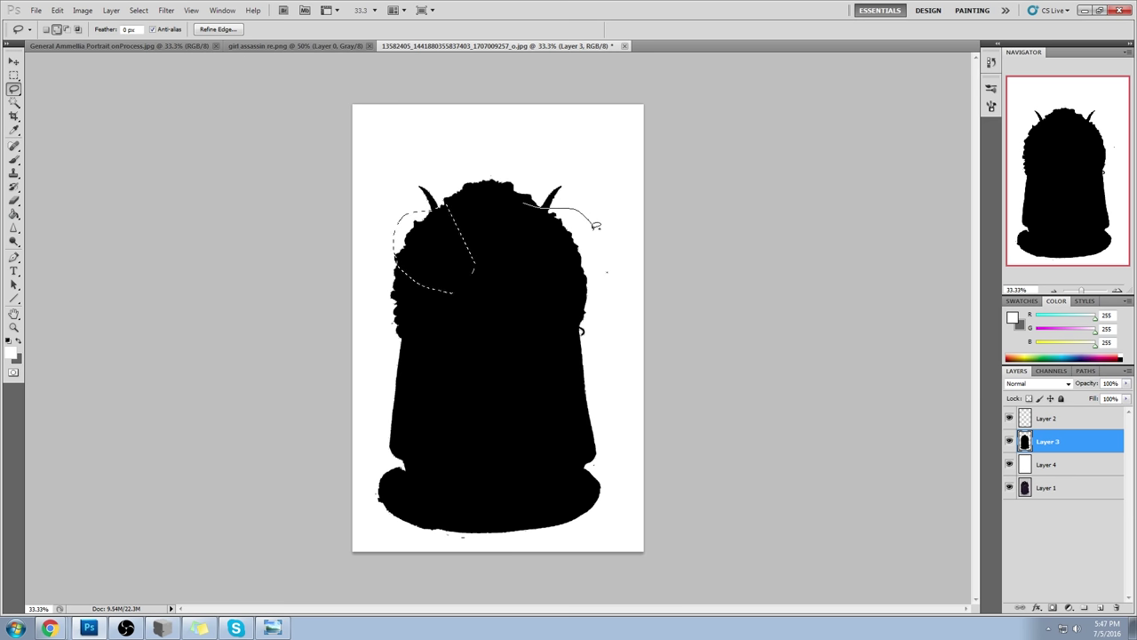
{"action": "left_click_drag", "start_coordinate": [477, 298], "coordinate": [471, 258]}
- Refine the outer shoulder edges of the collar selection by adding and subtracting small lasso areas
{"action": "key", "text": "alt"}
{"action": "key", "text": "shift"}
{"action": "left_click_drag", "start_coordinate": [436, 225], "coordinate": [444, 229]}
{"action": "key", "text": "alt"}
{"action": "left_click_drag", "start_coordinate": [374, 230], "coordinate": [419, 287]}
{"action": "key", "text": "alt"}
{"action": "key", "text": "alt"}
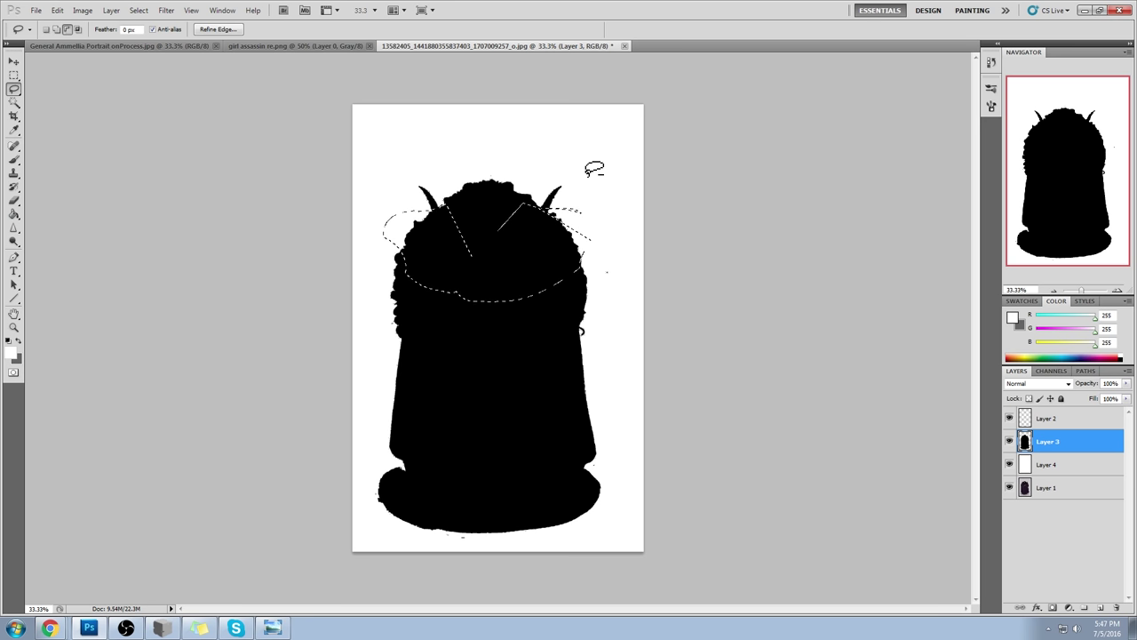
{"action": "key", "text": "alt"}
{"action": "left_click_drag", "start_coordinate": [606, 199], "coordinate": [621, 144]}
{"action": "key", "text": "ctrl+z"}
{"action": "key", "text": "alt"}
{"action": "key", "text": "alt"}
{"action": "left_click_drag", "start_coordinate": [595, 231], "coordinate": [592, 233]}
- Add a flared skirt-shaped area over the lower cloak to the selection and trim its left tip
{"action": "key", "text": "shift"}
{"action": "mouse_move", "coordinate": [403, 328]}
{"action": "left_mouse_down"}
{"action": "mouse_move", "coordinate": [347, 406]}
{"action": "mouse_move", "coordinate": [452, 463]}
{"action": "mouse_move", "coordinate": [602, 426]}
{"action": "mouse_move", "coordinate": [614, 386]}
{"action": "mouse_move", "coordinate": [558, 318]}
{"action": "left_mouse_up"}
{"action": "left_click_drag", "start_coordinate": [411, 327], "coordinate": [405, 329]}
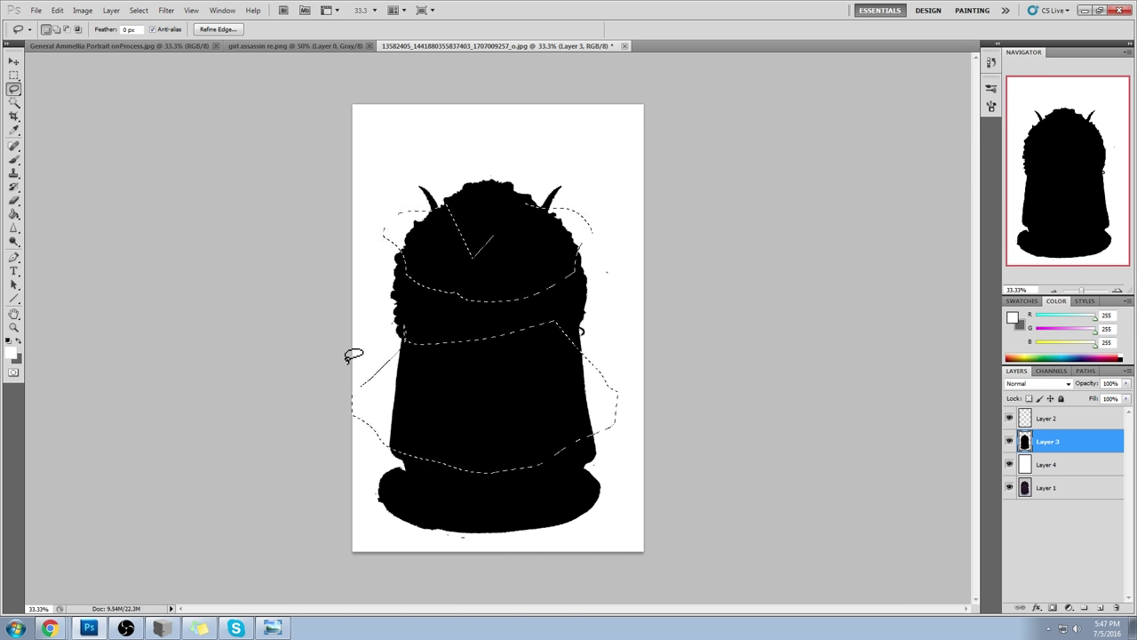
{"action": "key", "text": "alt"}
{"action": "mouse_move", "coordinate": [366, 428]}
{"action": "left_mouse_down"}
{"action": "mouse_move", "coordinate": [371, 397]}
{"action": "mouse_move", "coordinate": [361, 406]}
{"action": "mouse_move", "coordinate": [377, 424]}
{"action": "mouse_move", "coordinate": [359, 411]}
{"action": "left_mouse_up"}
{"action": "key", "text": "ctrl+alt+z"}
- Switch the foreground colour to black and enlarge the brush to size 800
{"action": "key", "text": "b"}
{"action": "key", "text": "x"}
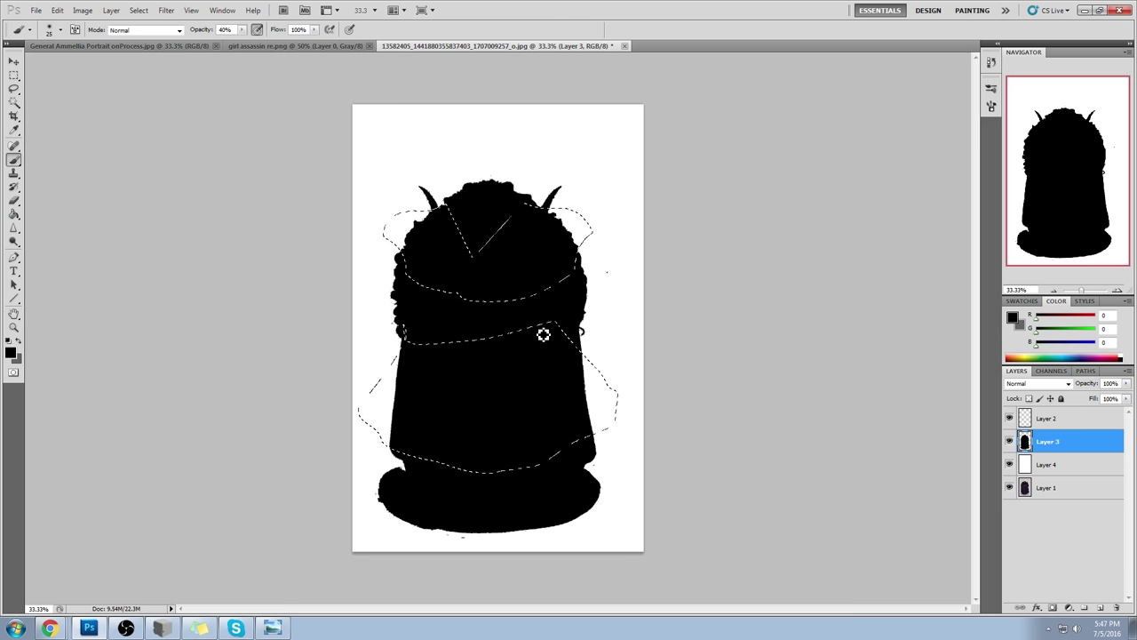
{"action": "key", "text": "bracketright"}
{"action": "key", "text": "bracketright"}
{"action": "key", "text": "bracketright"}
{"action": "key", "text": "bracketright"}
{"action": "key", "text": "bracketright"}
{"action": "key", "text": "bracketright"}
{"action": "key", "text": "bracketright"}
{"action": "key", "text": "bracketright"}
{"action": "key", "text": "bracketright"}
{"action": "key", "text": "bracketright"}
{"action": "key", "text": "bracketright"}
{"action": "key", "text": "bracketright"}
{"action": "key", "text": "bracketright"}
{"action": "key", "text": "bracketright"}
{"action": "key", "text": "bracketright"}
{"action": "key", "text": "bracketright"}
{"action": "key", "text": "bracketright"}
{"action": "key", "text": "bracketright"}
- Fill the selected collar and skirt shapes with black on a new layer and deselect them
{"action": "key", "text": "g"}
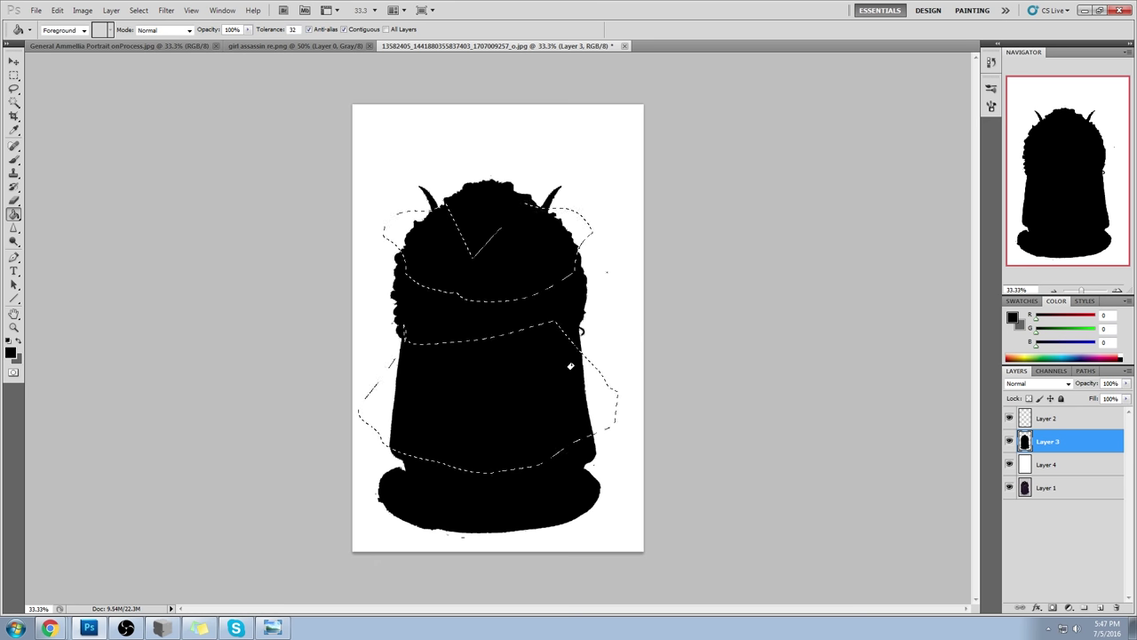
{"action": "left_click", "coordinate": [1101, 607]}
{"action": "left_click", "coordinate": [518, 393]}
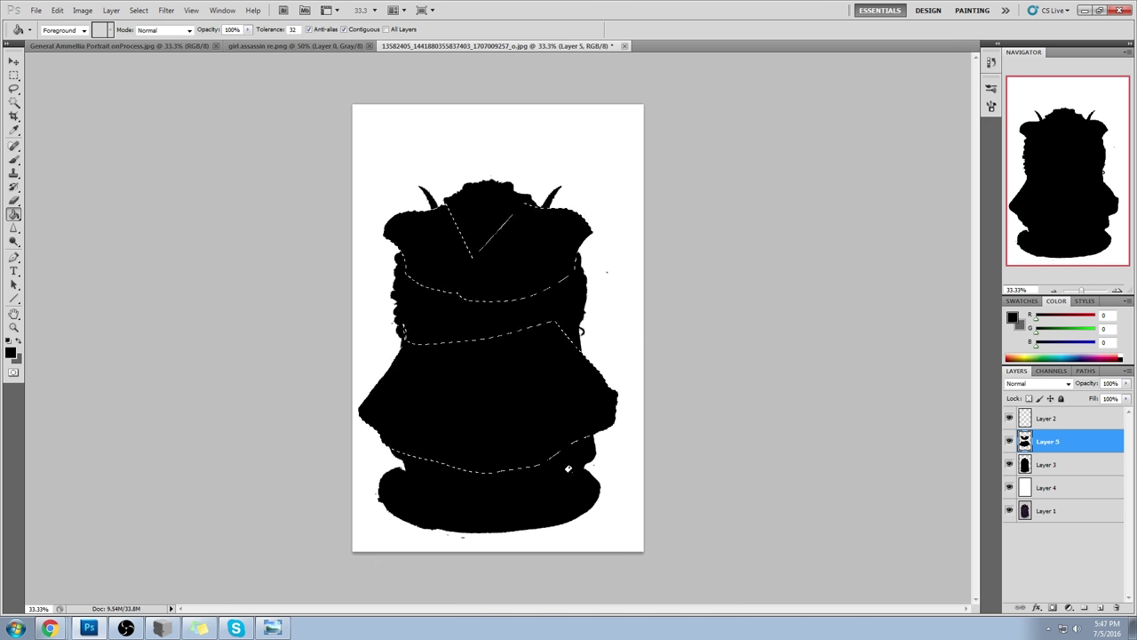
{"action": "key", "text": "m"}
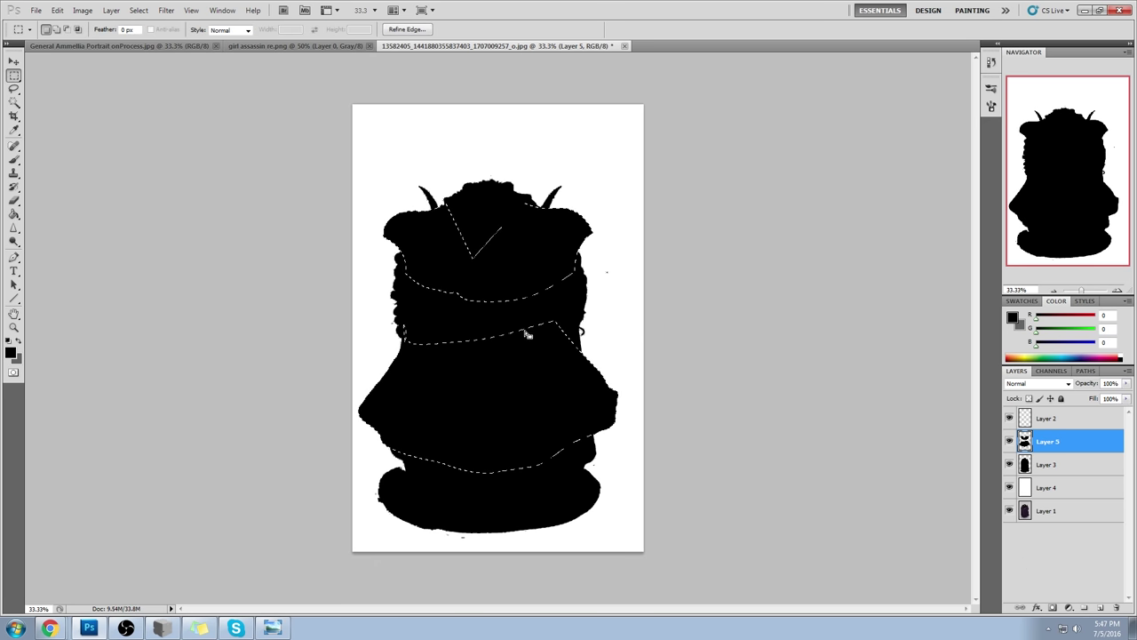
{"action": "right_click", "coordinate": [527, 338]}
{"action": "left_click", "coordinate": [544, 340]}
- Lasso a two-pointed headpiece shape over the top of the head, colour it black, and deselect it
{"action": "key", "text": "l"}
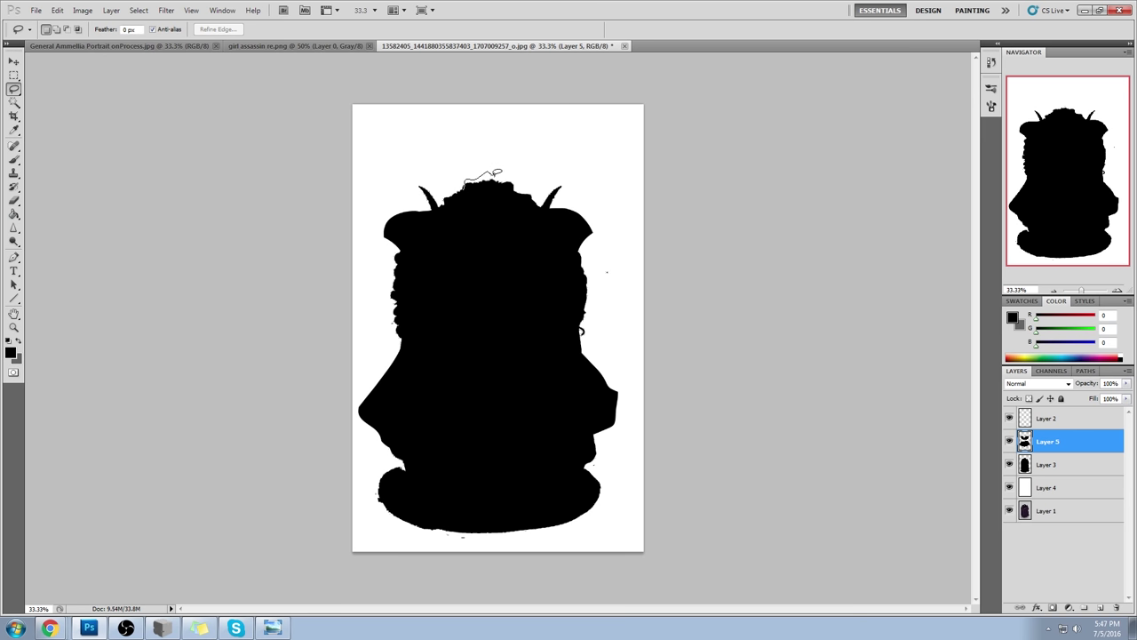
{"action": "left_click_drag", "start_coordinate": [512, 187], "coordinate": [497, 194]}
{"action": "key", "text": "ctrl+d"}
{"action": "mouse_move", "coordinate": [456, 178]}
{"action": "left_mouse_down"}
{"action": "mouse_move", "coordinate": [449, 165]}
{"action": "mouse_move", "coordinate": [495, 170]}
{"action": "left_mouse_up"}
{"action": "mouse_move", "coordinate": [527, 200]}
{"action": "left_mouse_down"}
{"action": "mouse_move", "coordinate": [497, 210]}
{"action": "mouse_move", "coordinate": [402, 132]}
{"action": "mouse_move", "coordinate": [495, 169]}
{"action": "mouse_move", "coordinate": [401, 133]}
{"action": "mouse_move", "coordinate": [480, 133]}
{"action": "left_mouse_up"}
{"action": "key", "text": "b"}
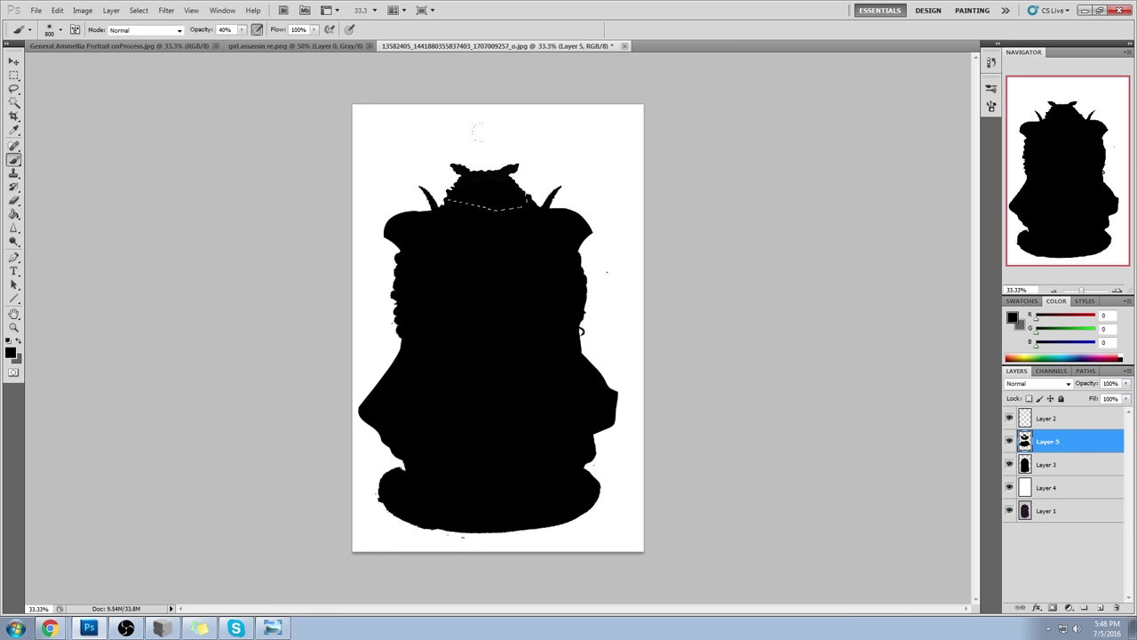
{"action": "key", "text": "m"}
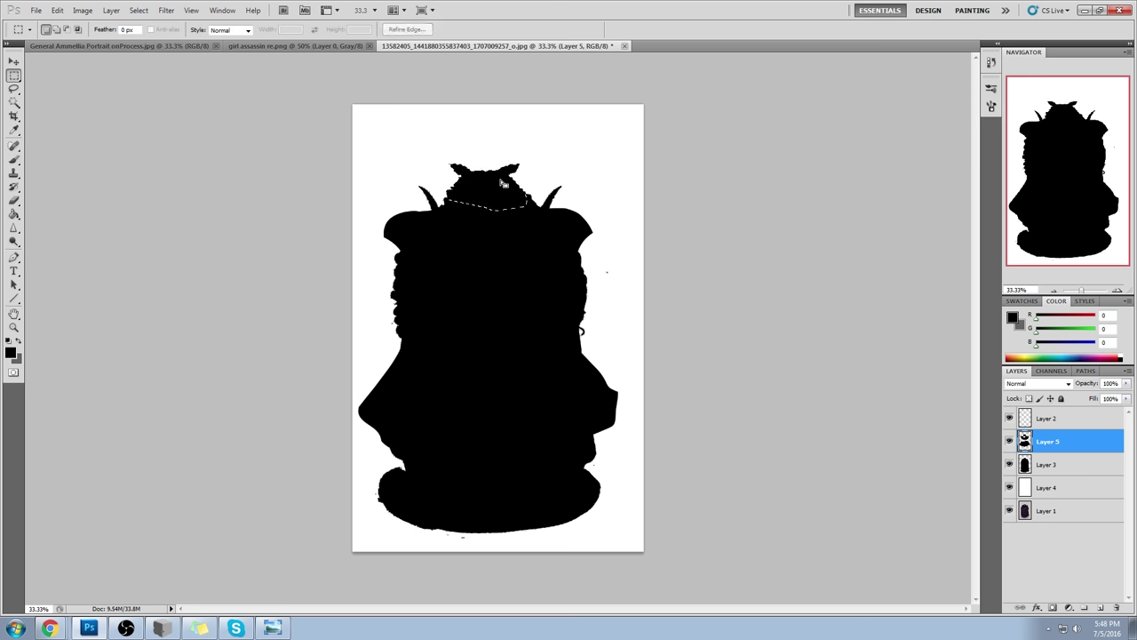
{"action": "right_click", "coordinate": [496, 290]}
{"action": "left_click", "coordinate": [528, 297]}
- Move the new shapes layer directly above the painting, hide the full silhouette and white layers, and activate the painting layer
{"action": "left_click", "coordinate": [1010, 464]}
{"action": "left_click_drag", "start_coordinate": [1075, 444], "coordinate": [1065, 493]}
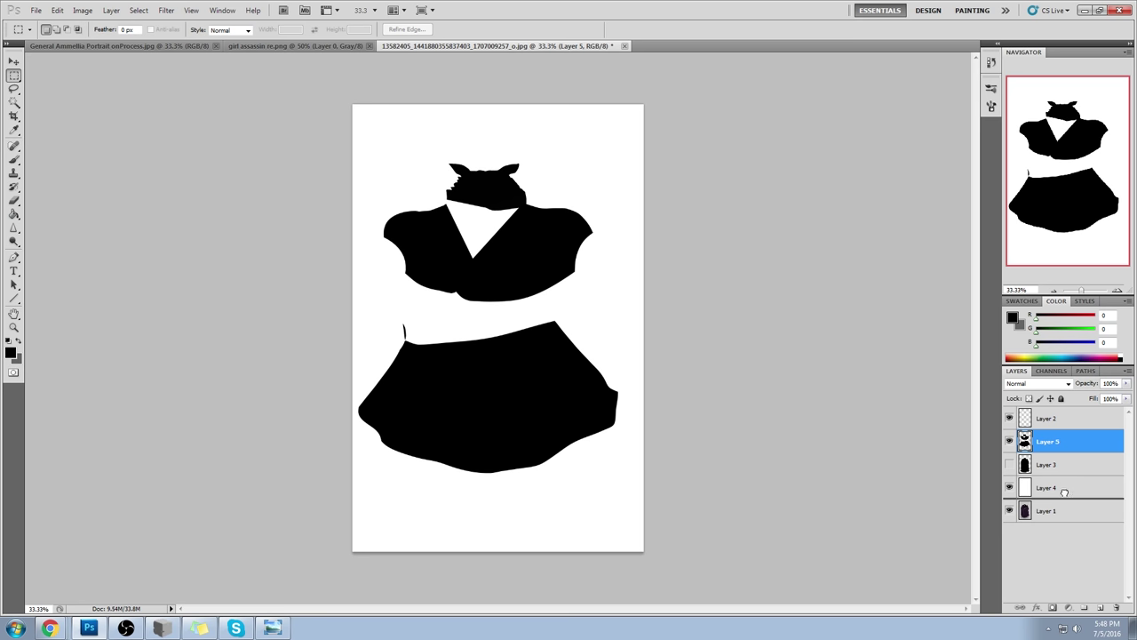
{"action": "left_click", "coordinate": [1009, 463]}
{"action": "left_click", "coordinate": [1049, 511]}
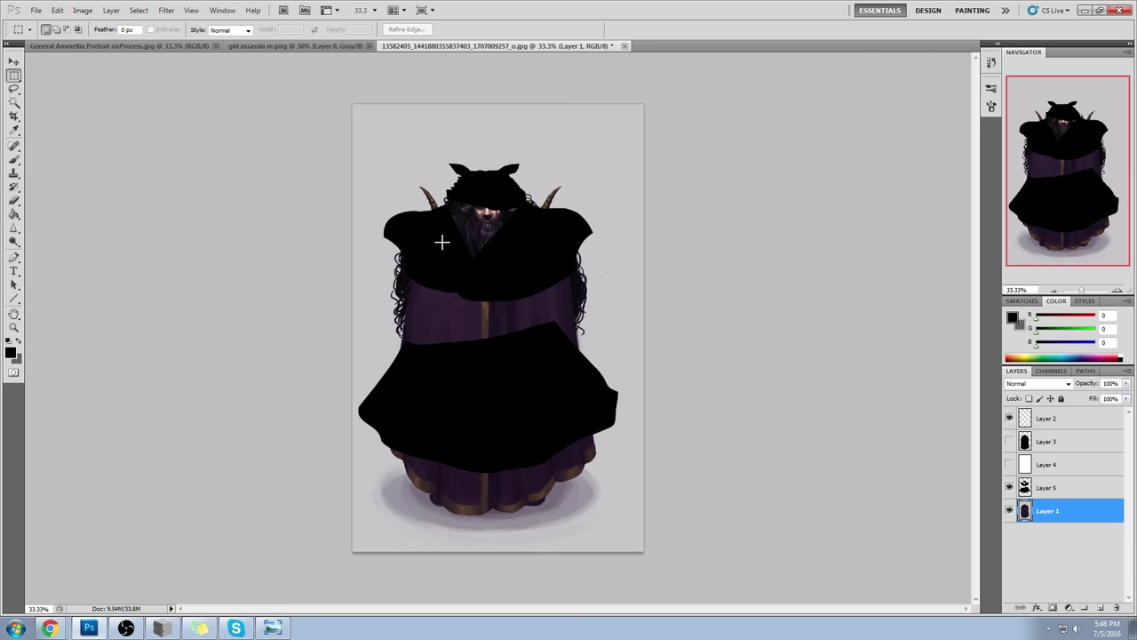
- Select the grey background around the character, sample its colour, delete it from the painting layer, and deselect
{"action": "left_click", "coordinate": [14, 103]}
{"action": "left_click", "coordinate": [632, 334]}
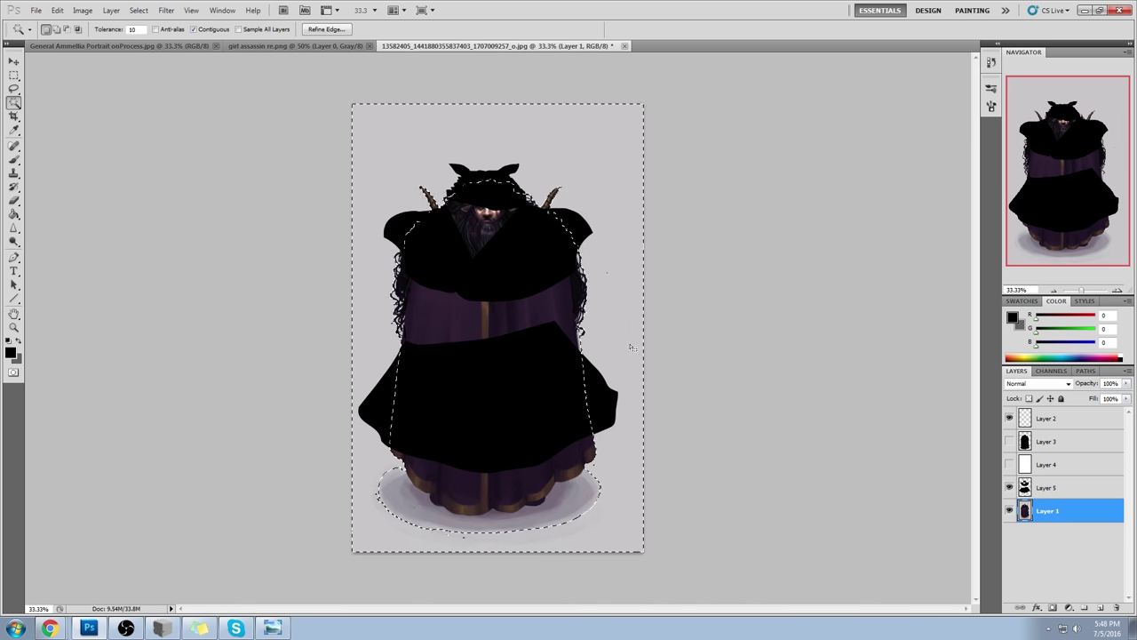
{"action": "key", "text": "g"}
{"action": "left_click", "coordinate": [626, 323], "text": "alt"}
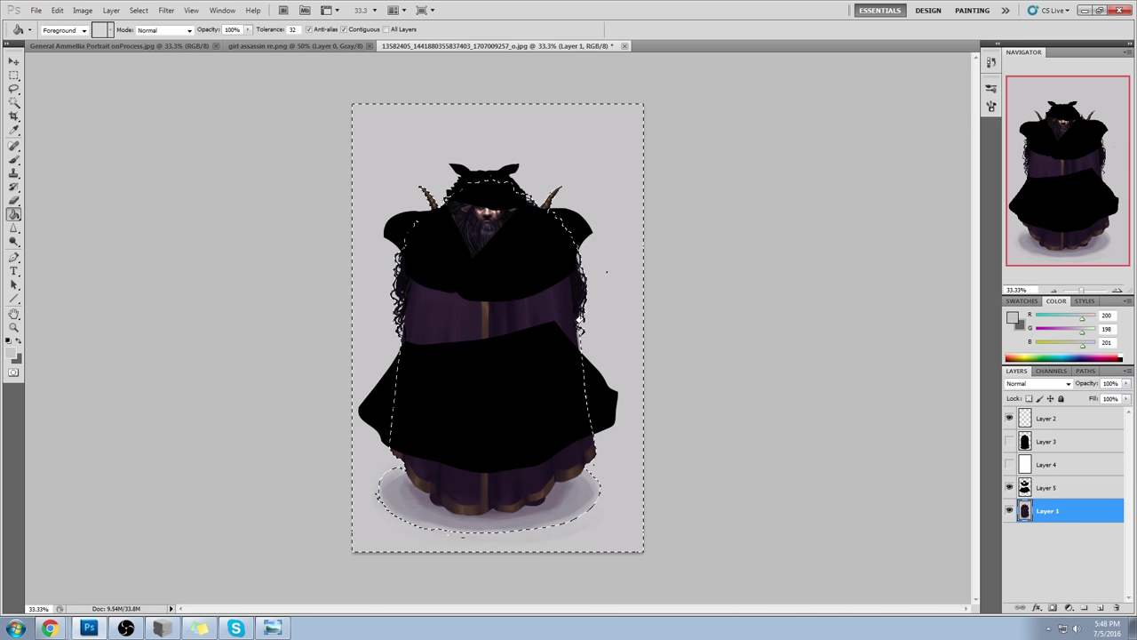
{"action": "key", "text": "Delete"}
{"action": "key", "text": "m"}
{"action": "key", "text": "ctrl+d"}
- Add a new layer beneath the painting and fill it with the sampled background grey
{"action": "left_click", "coordinate": [1100, 608]}
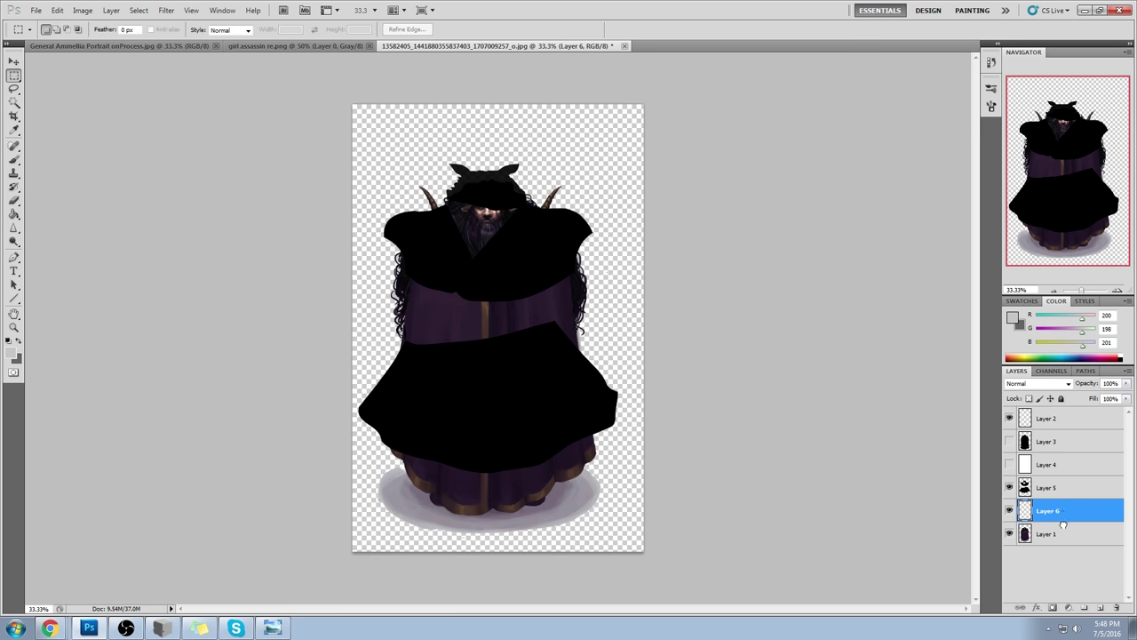
{"action": "left_click_drag", "start_coordinate": [1062, 508], "coordinate": [1067, 570]}
{"action": "key", "text": "g"}
{"action": "left_click", "coordinate": [603, 296]}
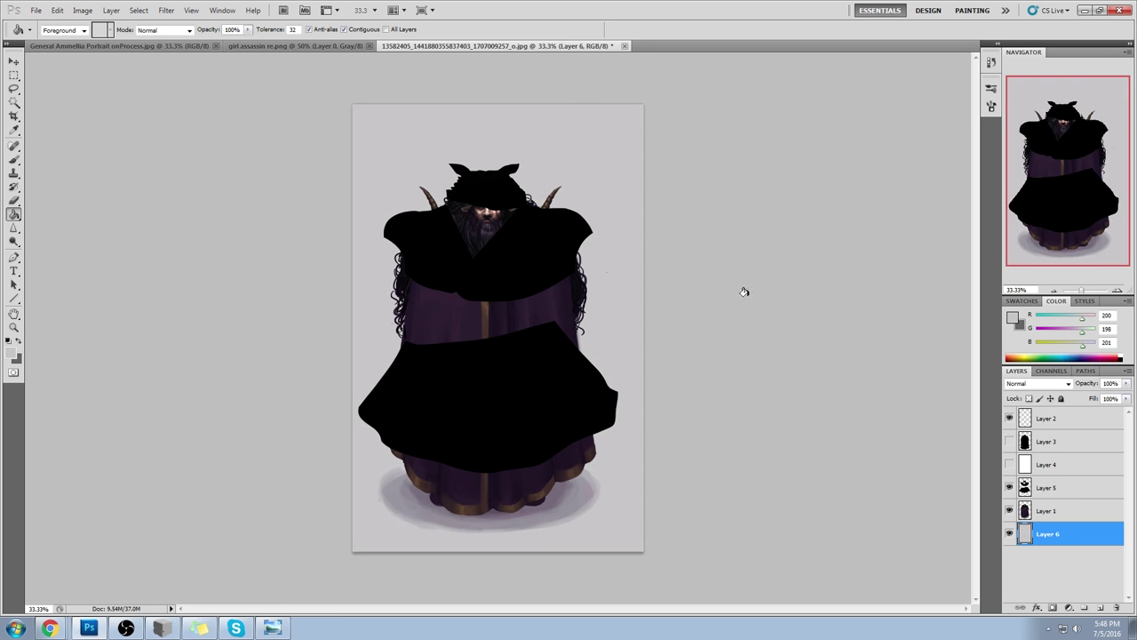
- Move the black collar, skirt and headpiece shapes layer directly beneath the painting layer
{"action": "left_click", "coordinate": [1050, 493]}
{"action": "left_click", "coordinate": [1009, 488]}
{"action": "left_click", "coordinate": [1009, 511]}
{"action": "left_click", "coordinate": [1009, 488]}
{"action": "left_click_drag", "start_coordinate": [1067, 489], "coordinate": [1060, 511]}
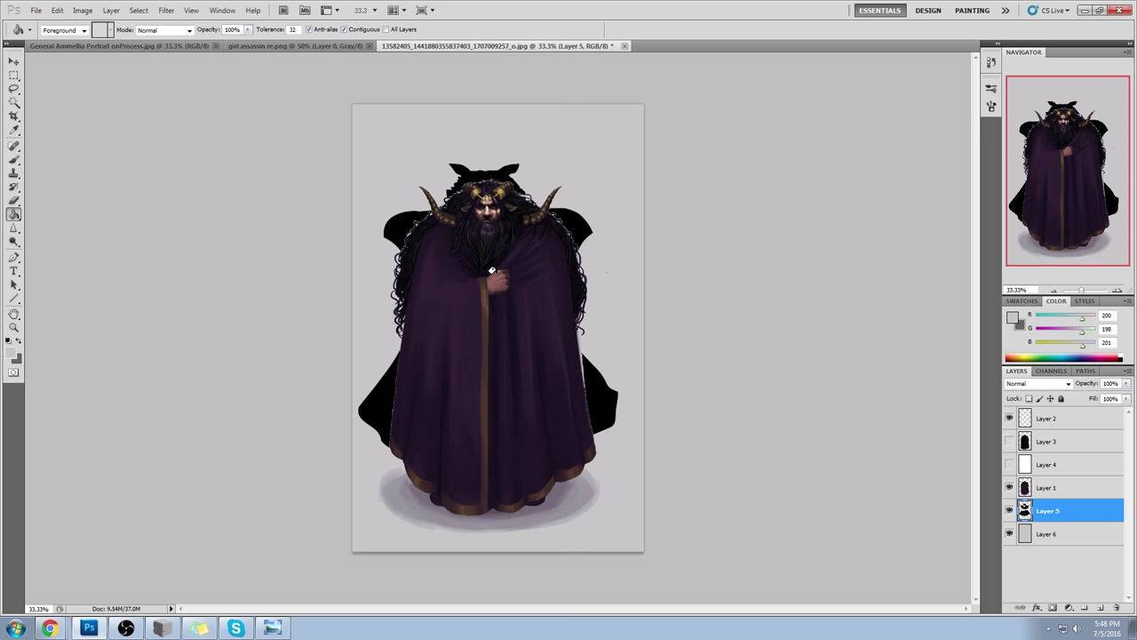
- Bring the browser's dreadlocked character reference over the canvas, examine its hair and angry face, and move it back out of view
{"action": "left_click_drag", "start_coordinate": [1136, 77], "coordinate": [494, 86]}
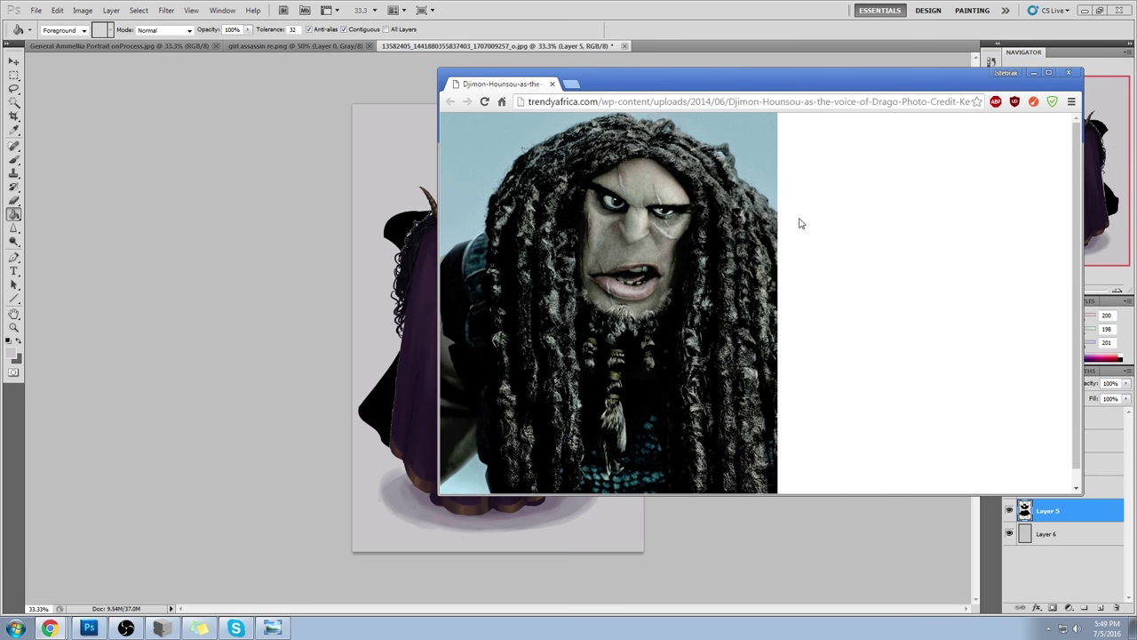
{"action": "left_click_drag", "start_coordinate": [693, 88], "coordinate": [927, 81]}
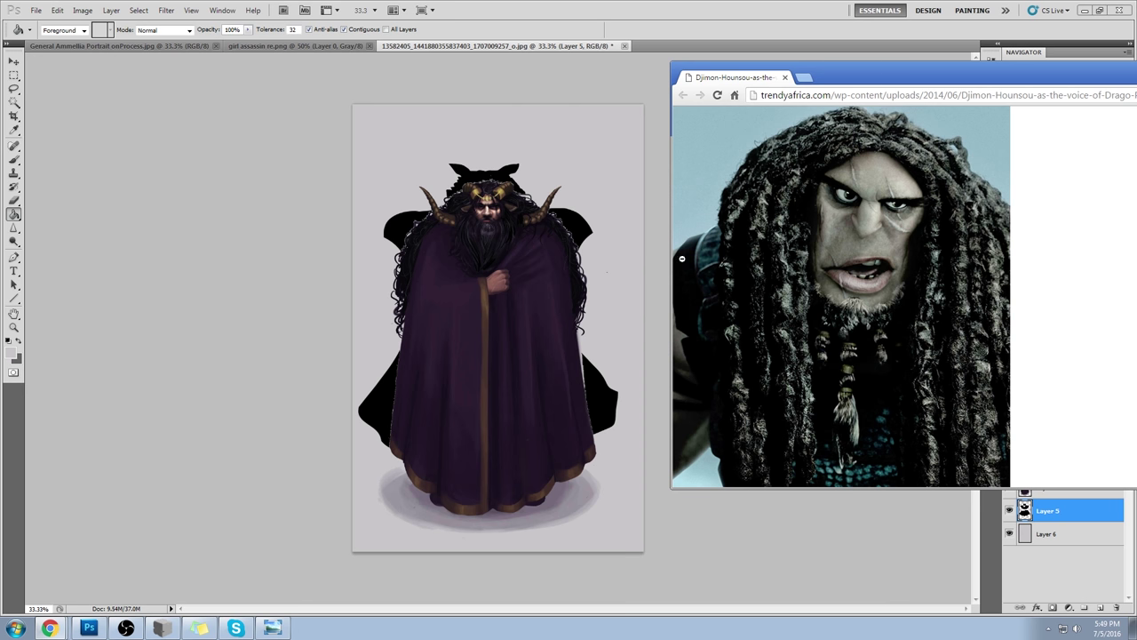
{"action": "left_click_drag", "start_coordinate": [844, 78], "coordinate": [1136, 79]}
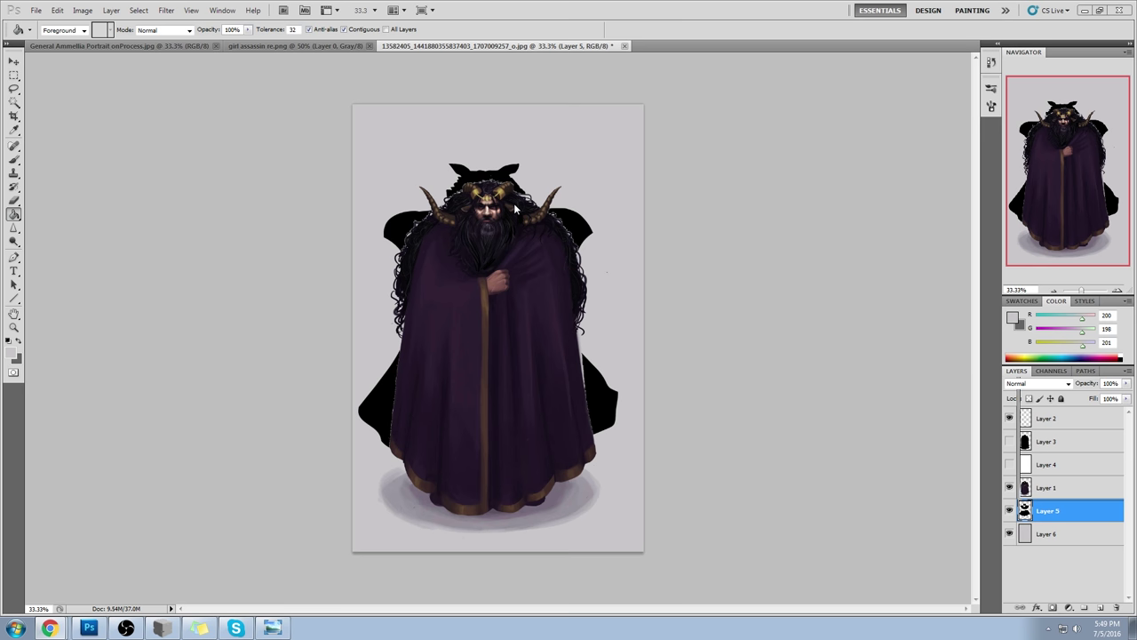
- Activate the painting layer and lasso the cloak's flared extension on the left, following the black skirt shape
{"action": "left_click", "coordinate": [1010, 487]}
{"action": "left_click", "coordinate": [1010, 487]}
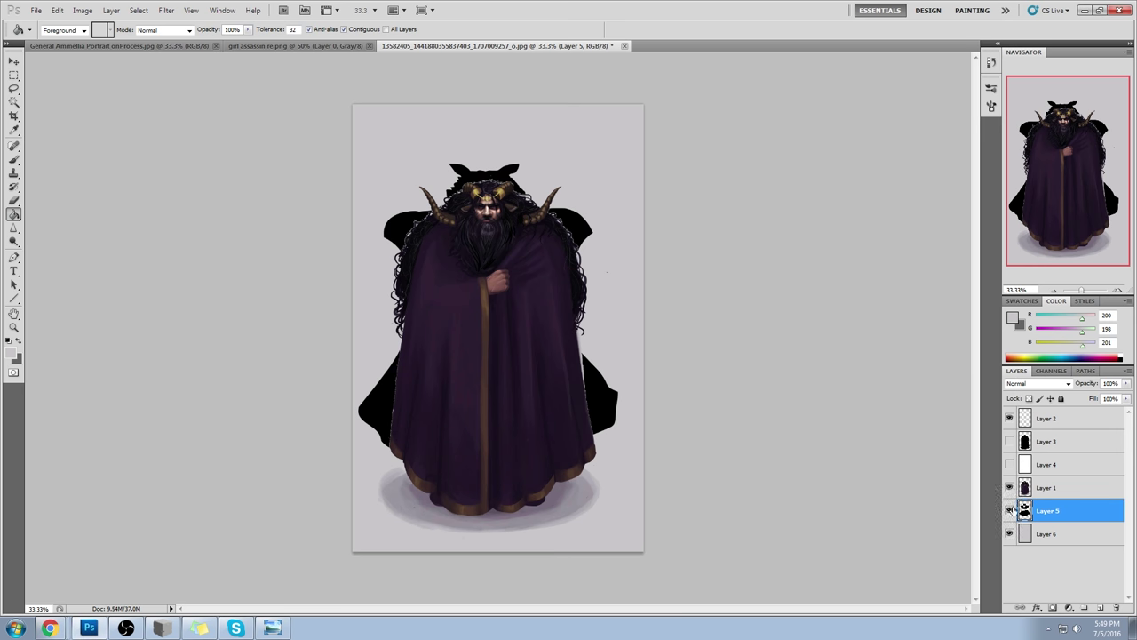
{"action": "left_click", "coordinate": [1062, 491]}
{"action": "key", "text": "l"}
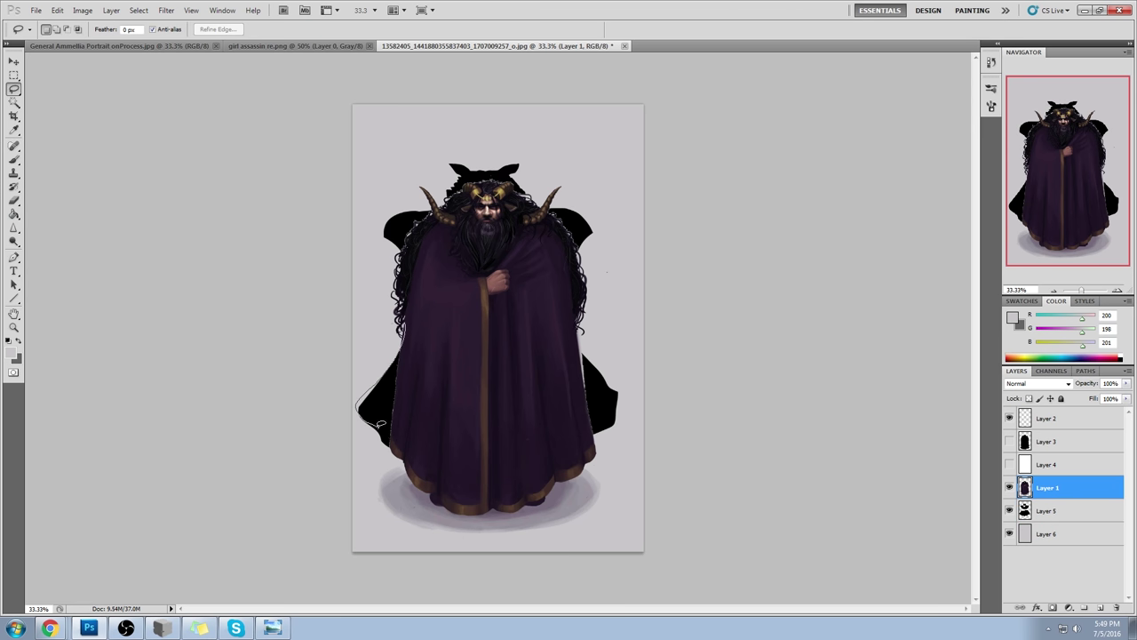
{"action": "left_click_drag", "start_coordinate": [398, 446], "coordinate": [399, 443]}
{"action": "key", "text": "ctrl+d"}
{"action": "mouse_move", "coordinate": [367, 392]}
{"action": "left_mouse_down"}
{"action": "mouse_move", "coordinate": [414, 340]}
{"action": "mouse_move", "coordinate": [382, 378]}
{"action": "mouse_move", "coordinate": [402, 344]}
{"action": "left_mouse_up"}
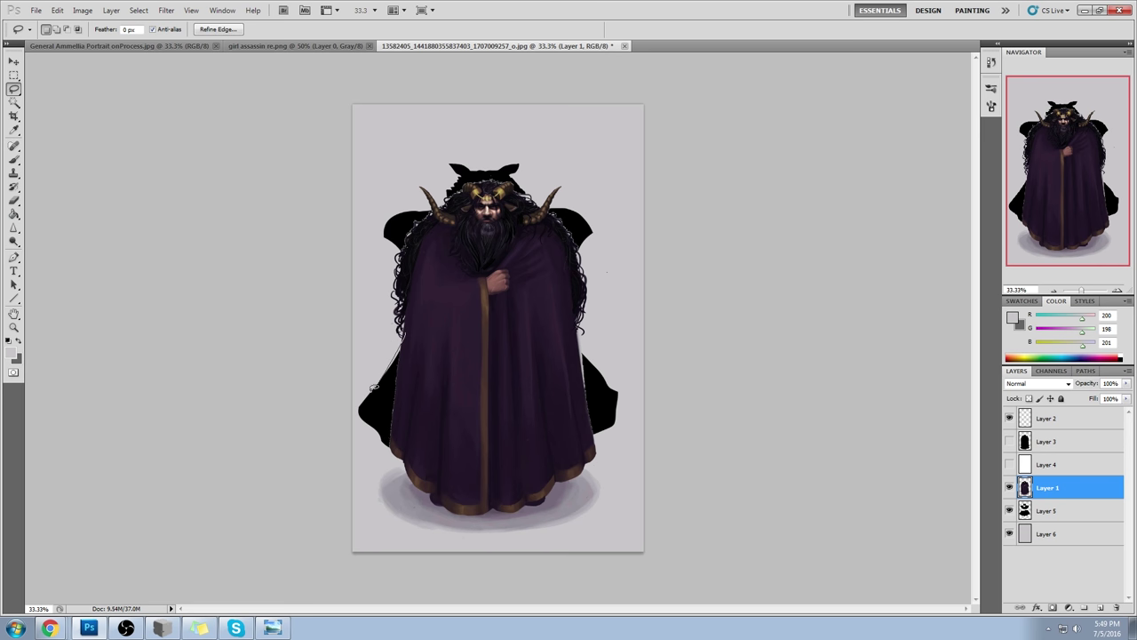
{"action": "left_click_drag", "start_coordinate": [422, 345], "coordinate": [382, 326]}
- Paint the left cloak flare in sampled dark purple using the 175 px textured brush at 100% opacity
{"action": "key", "text": "b"}
{"action": "left_click", "coordinate": [402, 371], "text": "alt"}
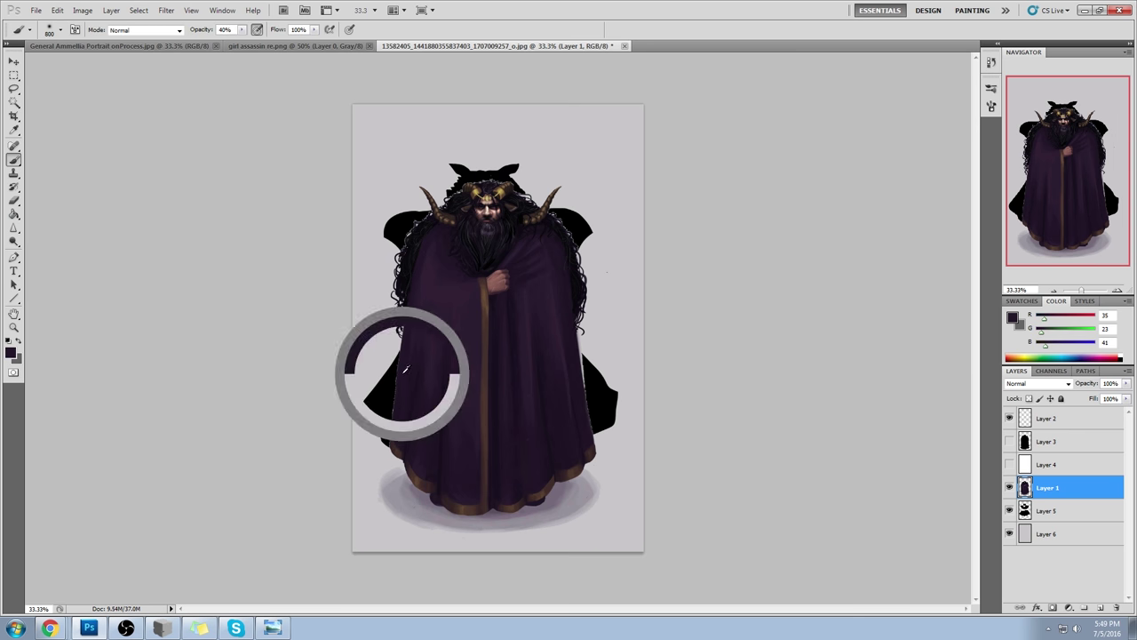
{"action": "right_click", "coordinate": [440, 368]}
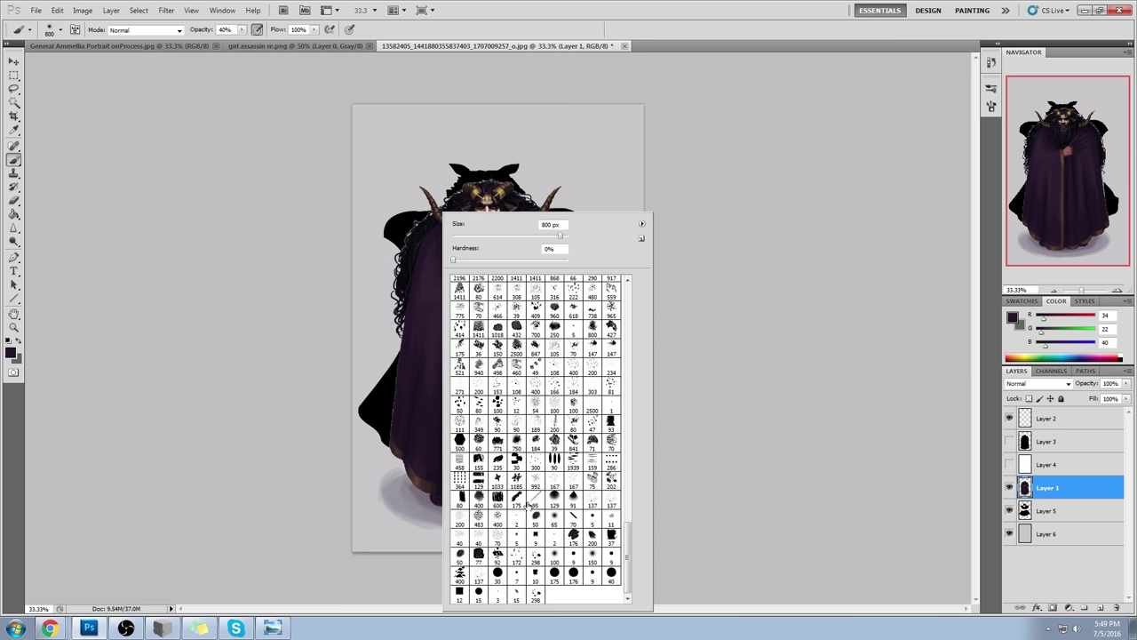
{"action": "double_click", "coordinate": [524, 501]}
{"action": "left_click_drag", "start_coordinate": [410, 365], "coordinate": [364, 414]}
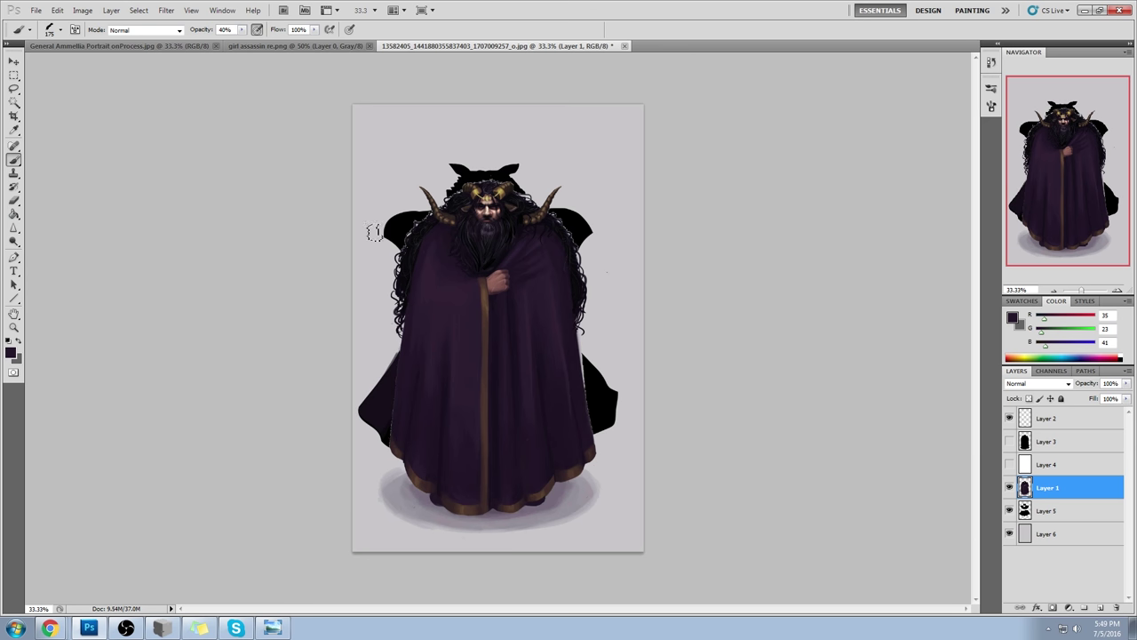
{"action": "left_click", "coordinate": [241, 30]}
{"action": "left_click", "coordinate": [267, 44]}
{"action": "left_click_drag", "start_coordinate": [405, 355], "coordinate": [384, 428]}
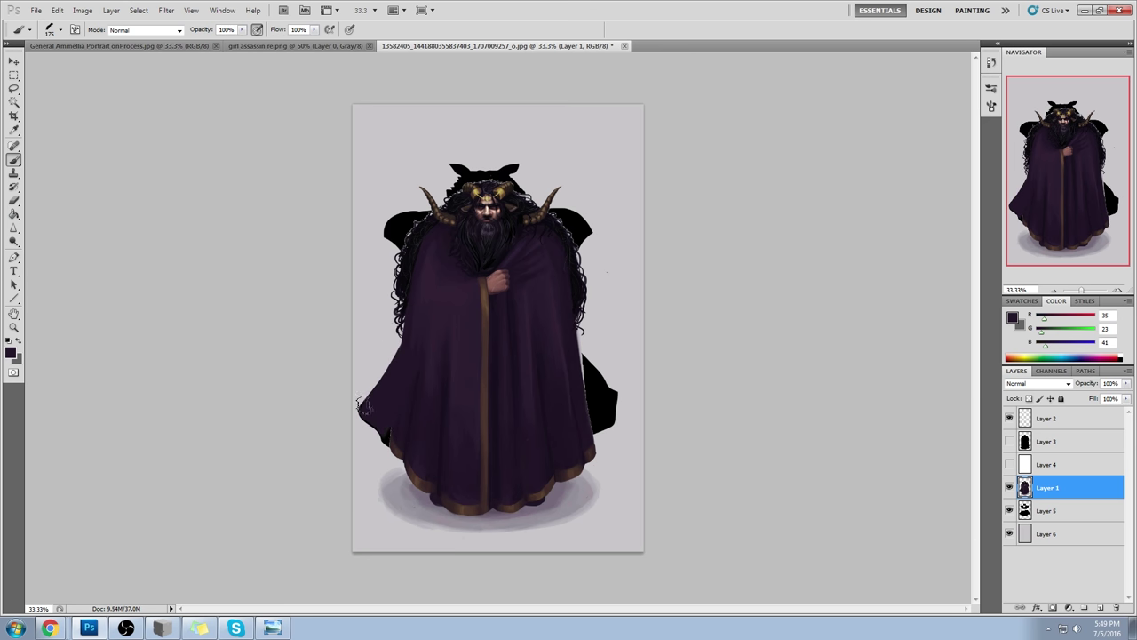
- Paint a brown hem along the left flare's lower edge with a colour sampled from the trim, and resample the cloak's purple
{"action": "left_click", "coordinate": [398, 451], "text": "alt"}
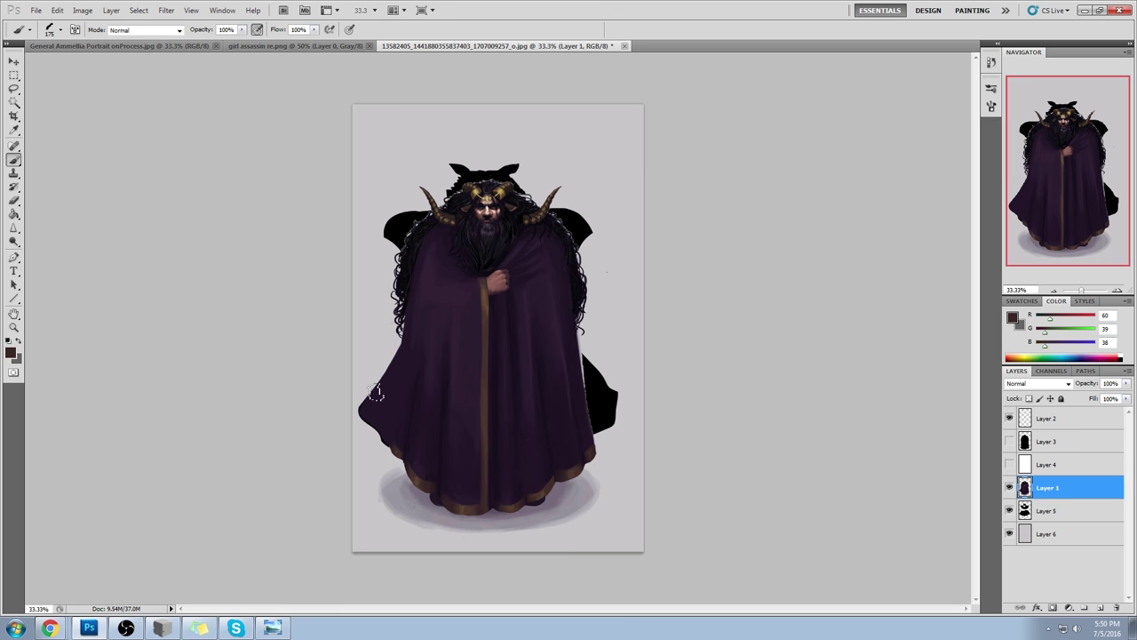
{"action": "left_click_drag", "start_coordinate": [365, 408], "coordinate": [395, 449]}
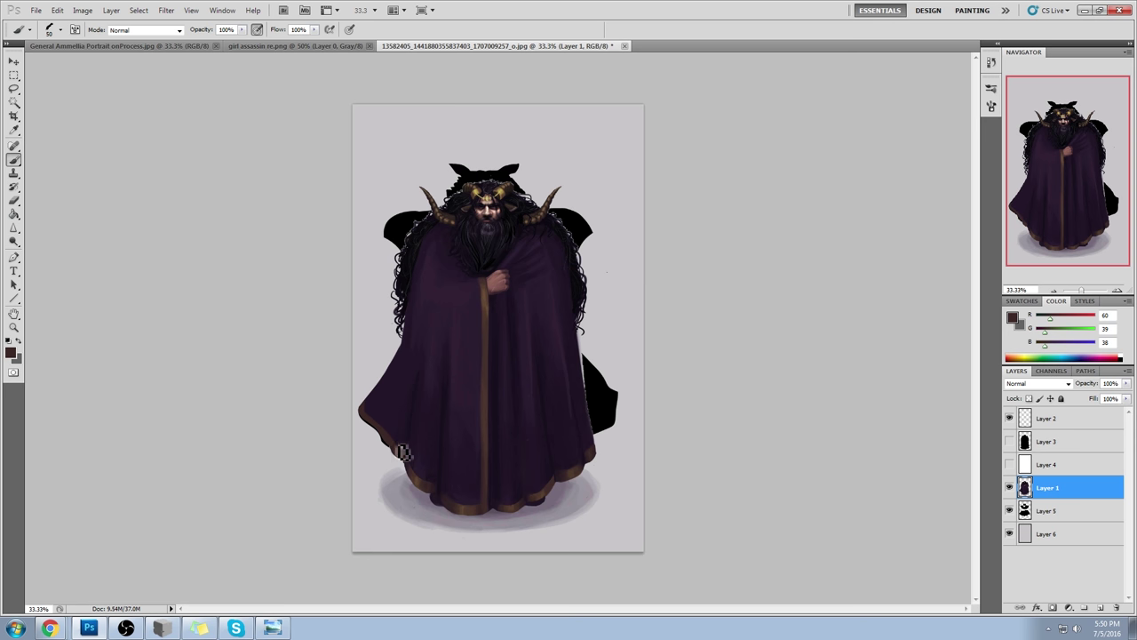
{"action": "left_click", "coordinate": [403, 367], "text": "alt"}
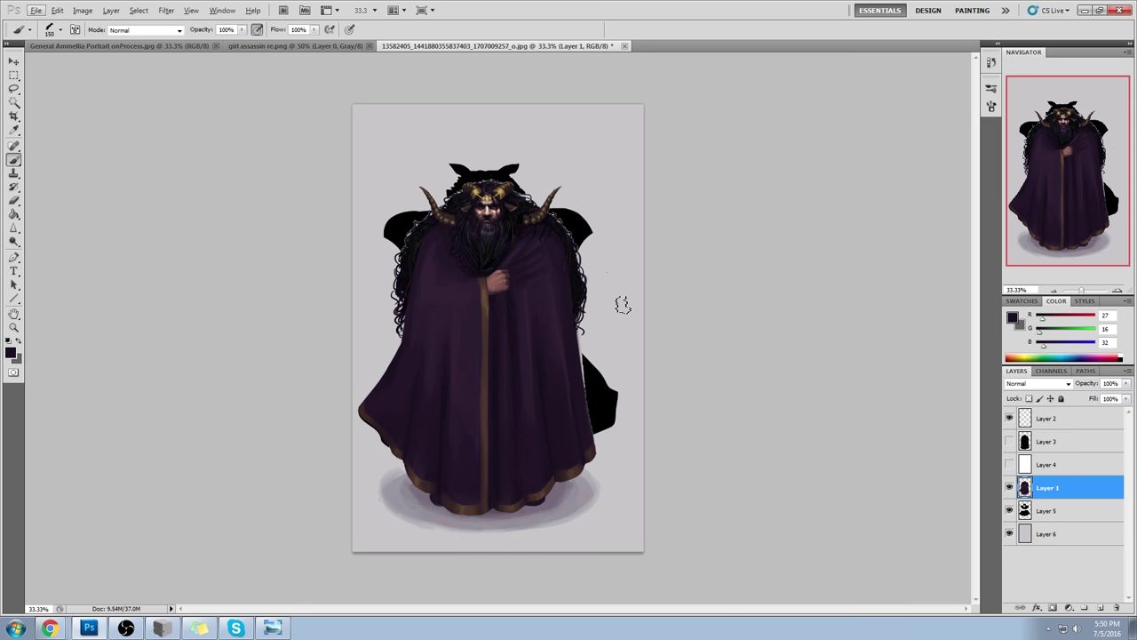
- Lasso the area for the cloak's flared extension on the right side of the figure
{"action": "key", "text": "l"}
{"action": "left_click", "coordinate": [578, 347]}
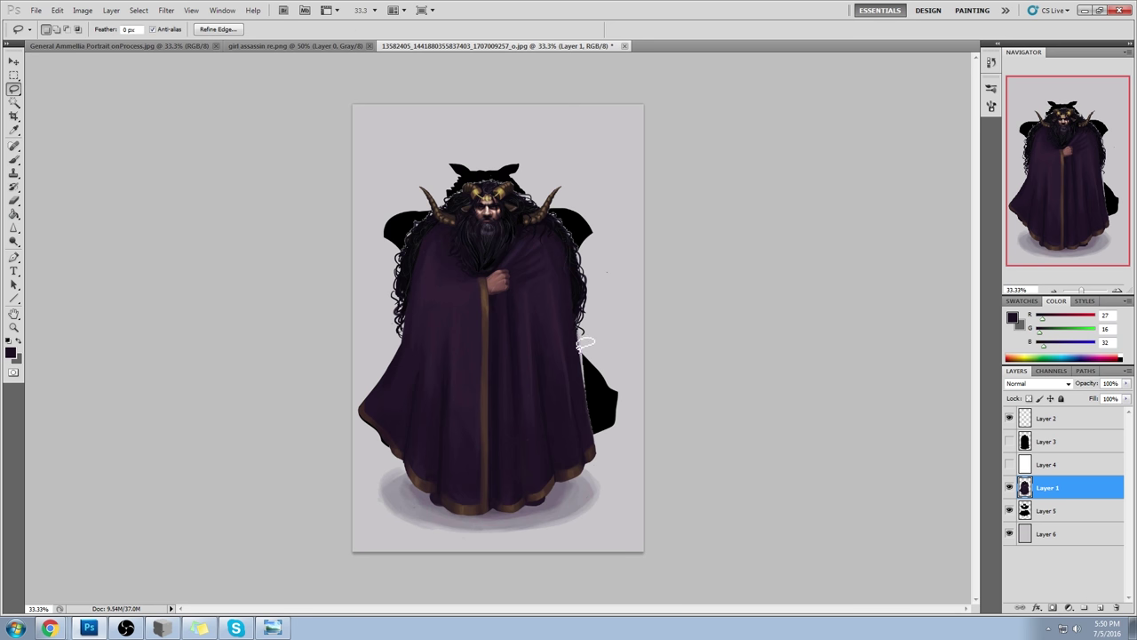
{"action": "key", "text": "b"}
{"action": "key", "text": "l"}
{"action": "left_click_drag", "start_coordinate": [591, 449], "coordinate": [574, 330]}
{"action": "left_click_drag", "start_coordinate": [566, 411], "coordinate": [549, 354]}
{"action": "left_click_drag", "start_coordinate": [564, 311], "coordinate": [584, 264]}
{"action": "key", "text": "ctrl+d"}
- Paint the right cloak flare over the black skirt shape with dark purple sampled from the cloak
{"action": "key", "text": "b"}
{"action": "left_click", "coordinate": [581, 364], "text": "alt"}
{"action": "left_click_drag", "start_coordinate": [583, 359], "coordinate": [602, 445]}
{"action": "left_click_drag", "start_coordinate": [592, 338], "coordinate": [610, 388]}
- Paint a brown hem along the right flare's lower edge and touch up the flare with sampled cloak purples
{"action": "left_click", "coordinate": [595, 441], "text": "alt"}
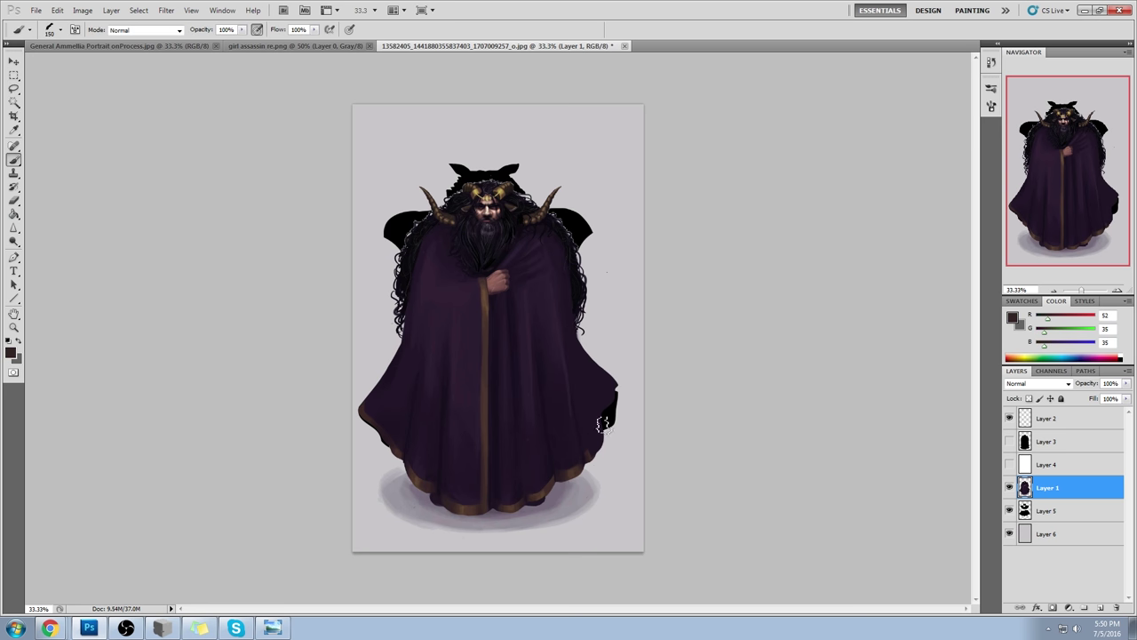
{"action": "mouse_move", "coordinate": [599, 446]}
{"action": "left_mouse_down"}
{"action": "mouse_move", "coordinate": [597, 459]}
{"action": "mouse_move", "coordinate": [603, 426]}
{"action": "mouse_move", "coordinate": [604, 451]}
{"action": "left_mouse_up"}
{"action": "left_click", "coordinate": [428, 350], "text": "alt"}
{"action": "left_click", "coordinate": [591, 388], "text": "alt"}
{"action": "left_click", "coordinate": [595, 375], "text": "alt"}
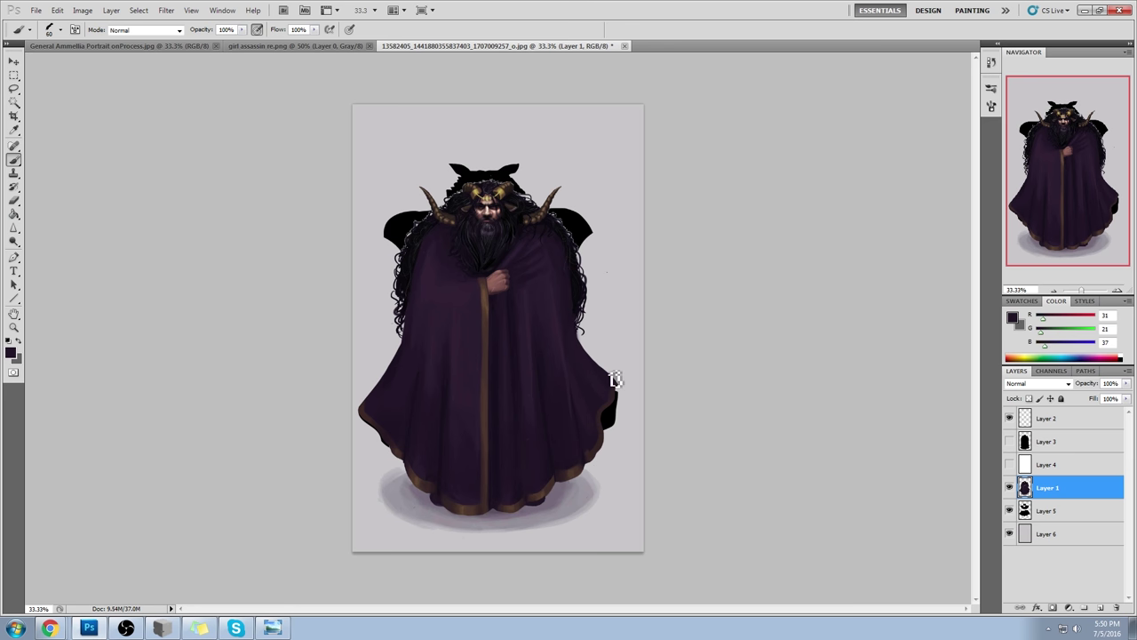
- Lasso a wide collar shape over the left shoulder and paint it black on a new layer above the painting
{"action": "left_click", "coordinate": [1010, 512]}
{"action": "left_click", "coordinate": [1010, 511]}
{"action": "left_click", "coordinate": [1101, 608]}
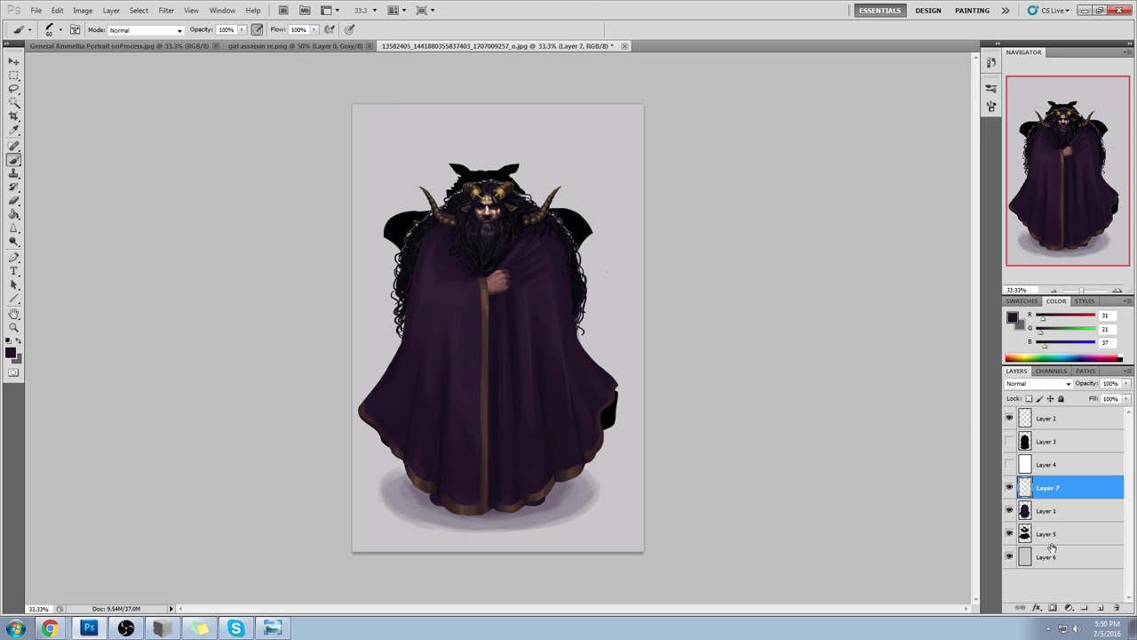
{"action": "key", "text": "l"}
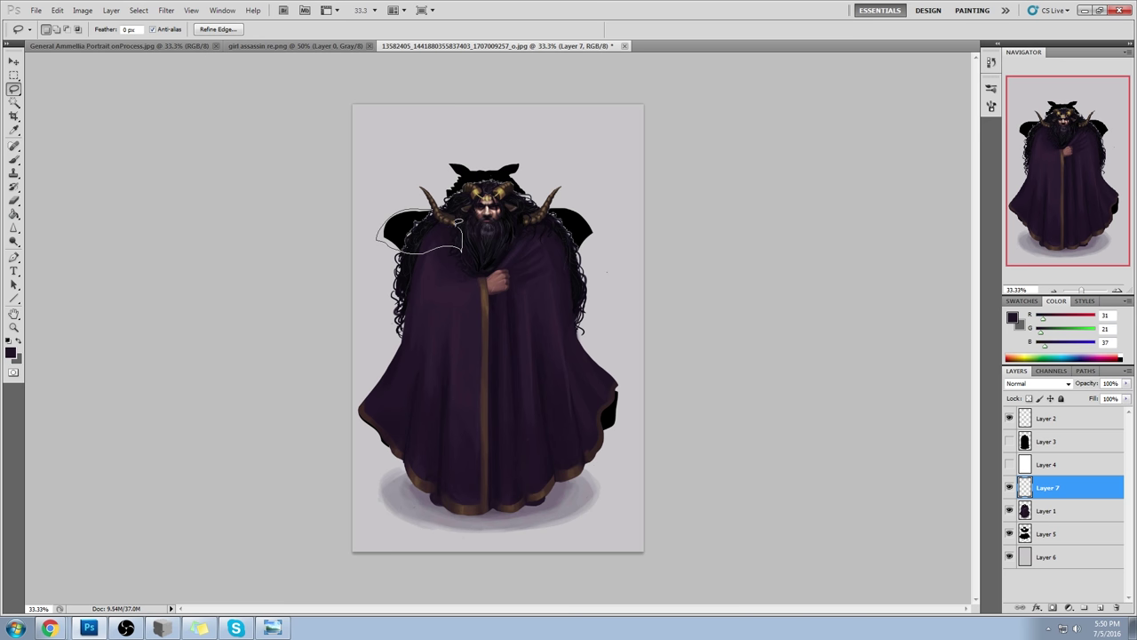
{"action": "left_click_drag", "start_coordinate": [462, 227], "coordinate": [462, 233]}
{"action": "key", "text": "b"}
{"action": "left_click", "coordinate": [406, 207], "text": "alt"}
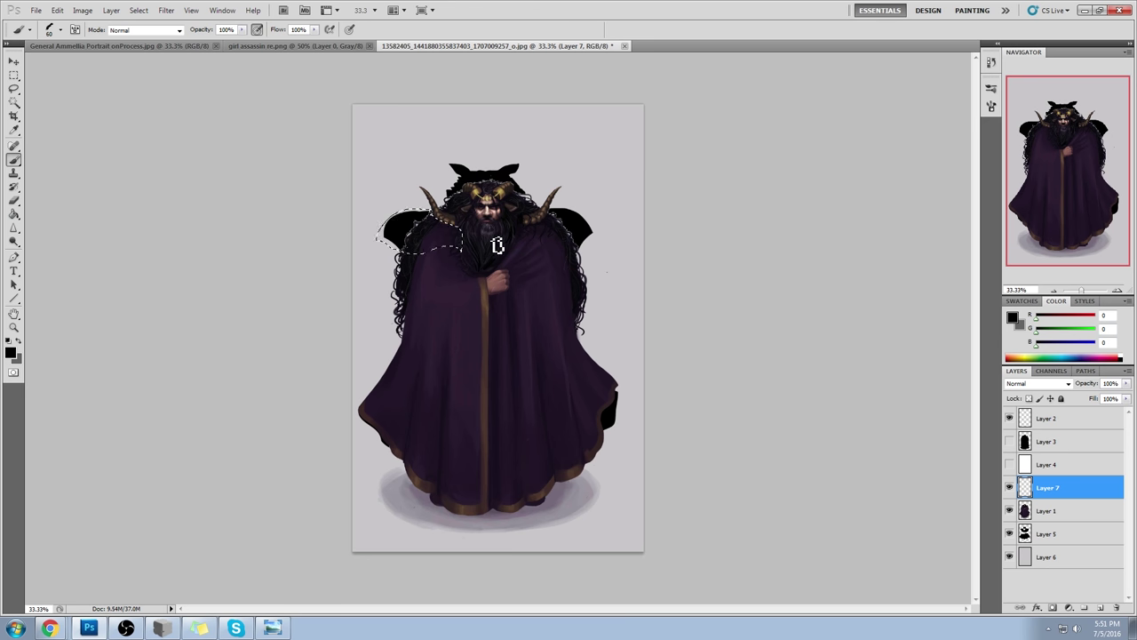
{"action": "left_click_drag", "start_coordinate": [498, 246], "coordinate": [402, 247]}
- Duplicate the black shoulder collar, flip the copy horizontally, and place it over the right shoulder
{"action": "key", "text": "ctrl+a"}
{"action": "key", "text": "ctrl+j"}
{"action": "key", "text": "ctrl+t"}
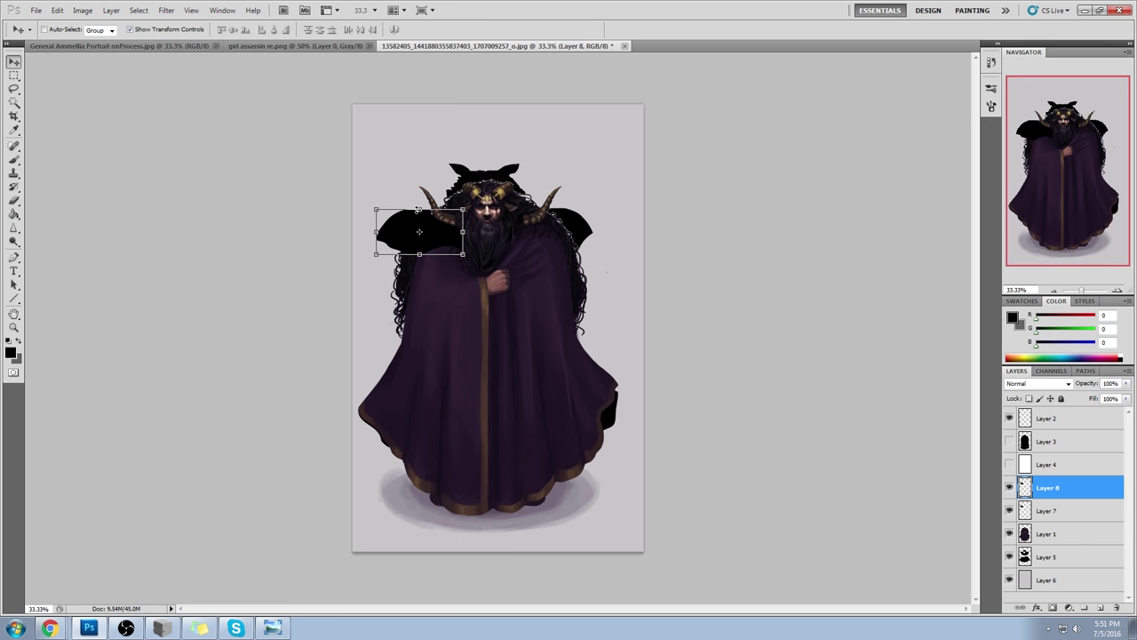
{"action": "right_click", "coordinate": [436, 229]}
{"action": "left_click", "coordinate": [478, 394]}
{"action": "left_click_drag", "start_coordinate": [440, 233], "coordinate": [583, 234]}
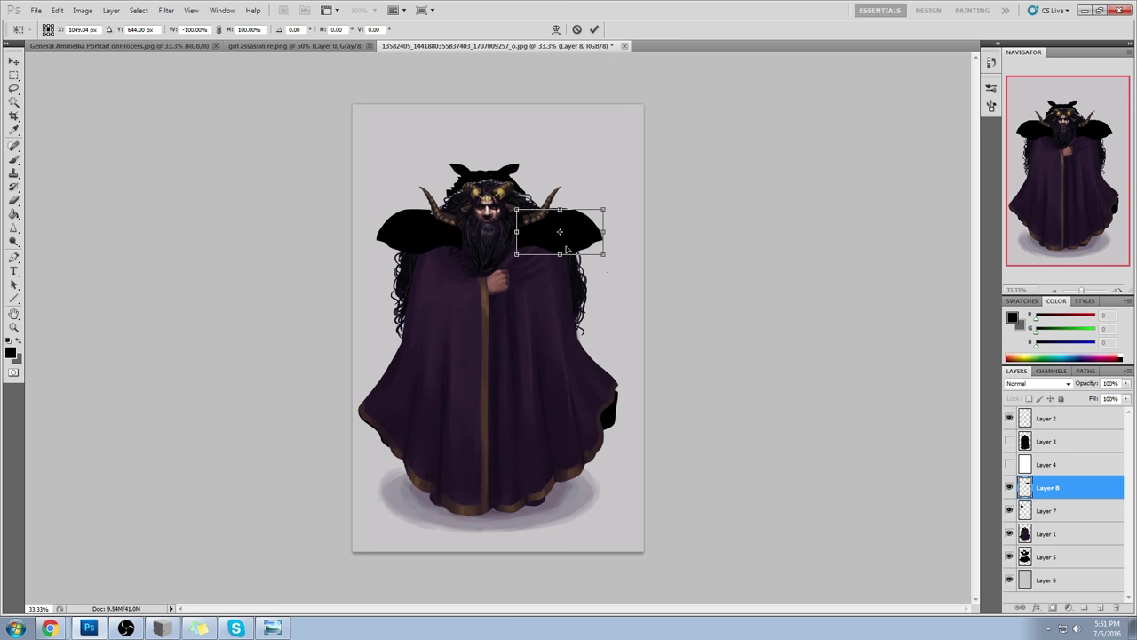
{"action": "right_click", "coordinate": [569, 251]}
{"action": "left_click", "coordinate": [594, 29]}
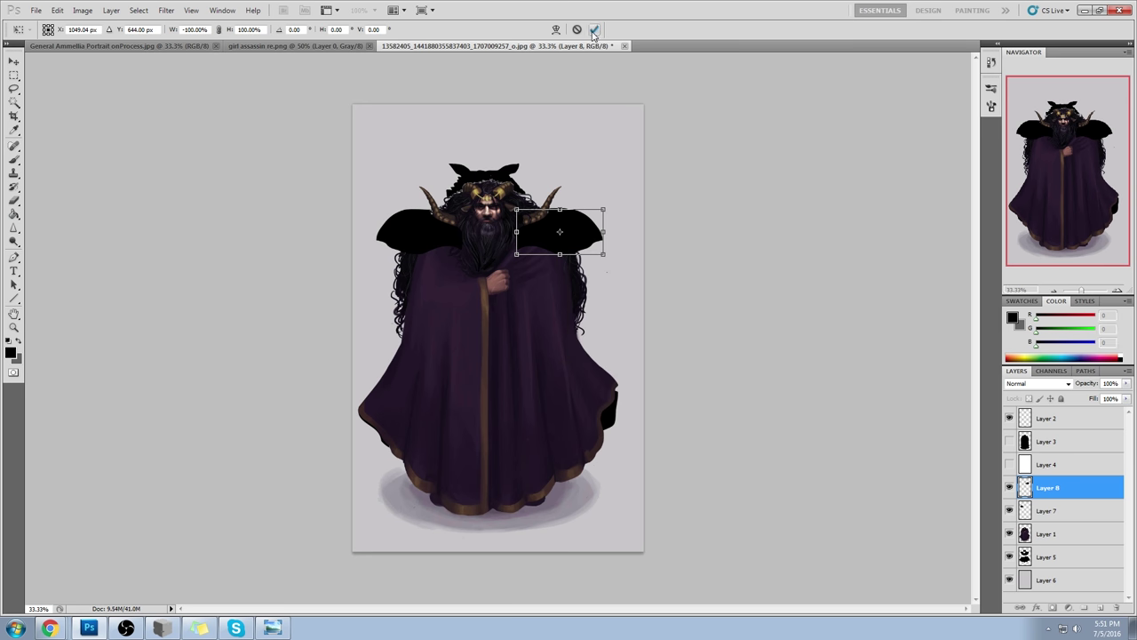
{"action": "right_click", "coordinate": [552, 265]}
{"action": "left_click", "coordinate": [718, 250]}
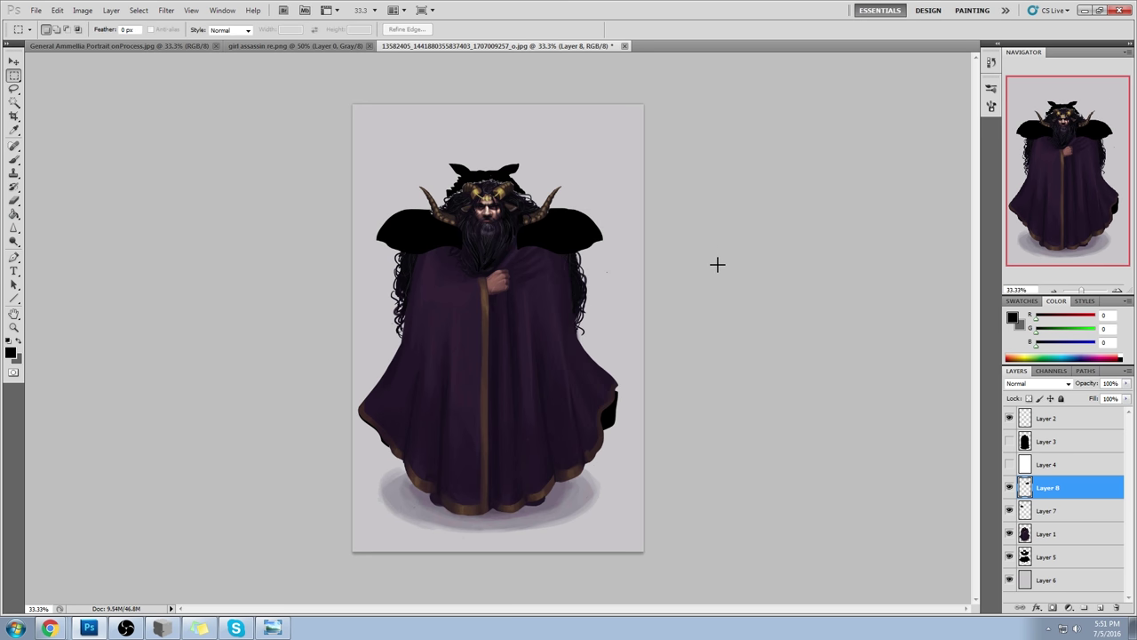
- Hide the black shapes layer and add empty layers directly beneath and above the painting layer
{"action": "left_click", "coordinate": [1009, 557]}
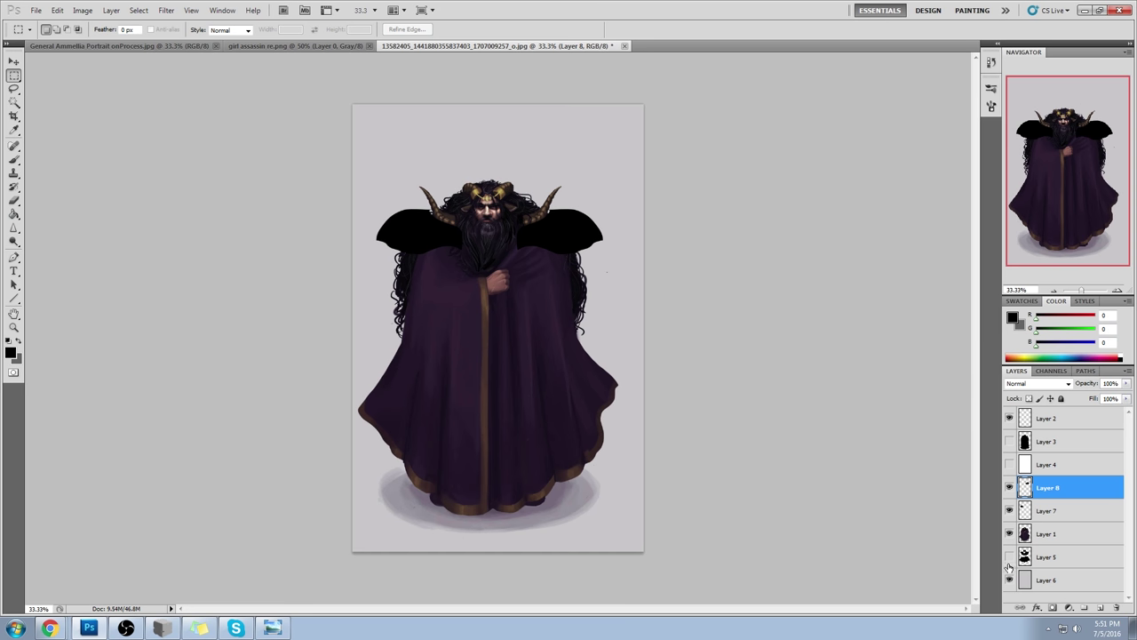
{"action": "left_click", "coordinate": [1053, 558]}
{"action": "left_click", "coordinate": [1100, 607]}
{"action": "key", "text": "b"}
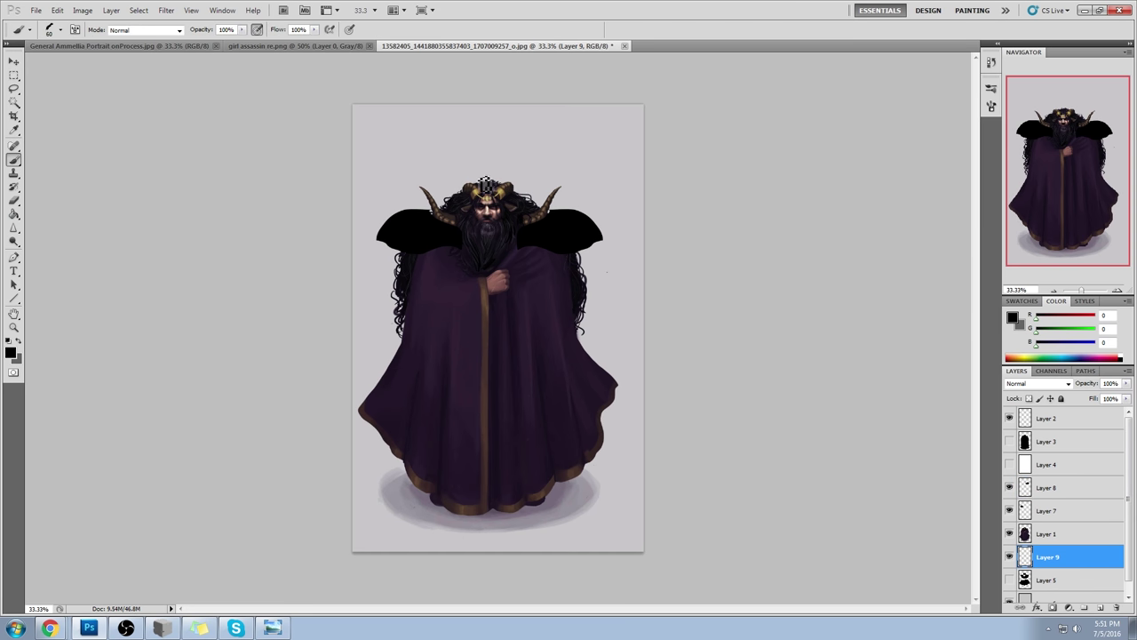
{"action": "left_click", "coordinate": [1057, 536]}
{"action": "left_click", "coordinate": [1100, 607]}
- Paint a rough headpiece mass over the top of the head in grey-brown, RGB 124, 117, 110, with a smaller brush
{"action": "left_click", "coordinate": [1012, 317]}
{"action": "left_click", "coordinate": [779, 463]}
{"action": "left_click_drag", "start_coordinate": [780, 463], "coordinate": [726, 448]}
{"action": "left_click_drag", "start_coordinate": [873, 496], "coordinate": [874, 502]}
{"action": "left_click", "coordinate": [761, 469]}
{"action": "left_click_drag", "start_coordinate": [761, 470], "coordinate": [725, 441]}
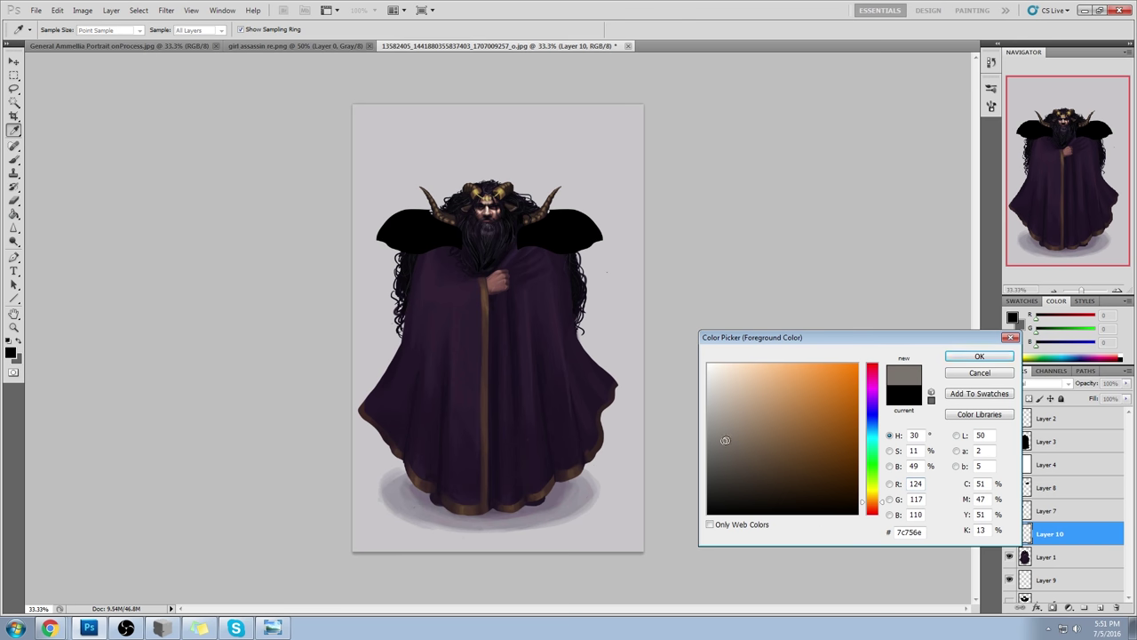
{"action": "left_click", "coordinate": [980, 357]}
{"action": "key", "text": "b"}
{"action": "key", "text": "["}
{"action": "mouse_move", "coordinate": [459, 181]}
{"action": "left_mouse_down"}
{"action": "mouse_move", "coordinate": [476, 185]}
{"action": "mouse_move", "coordinate": [446, 196]}
{"action": "mouse_move", "coordinate": [503, 181]}
{"action": "mouse_move", "coordinate": [530, 189]}
{"action": "mouse_move", "coordinate": [524, 196]}
{"action": "left_mouse_up"}
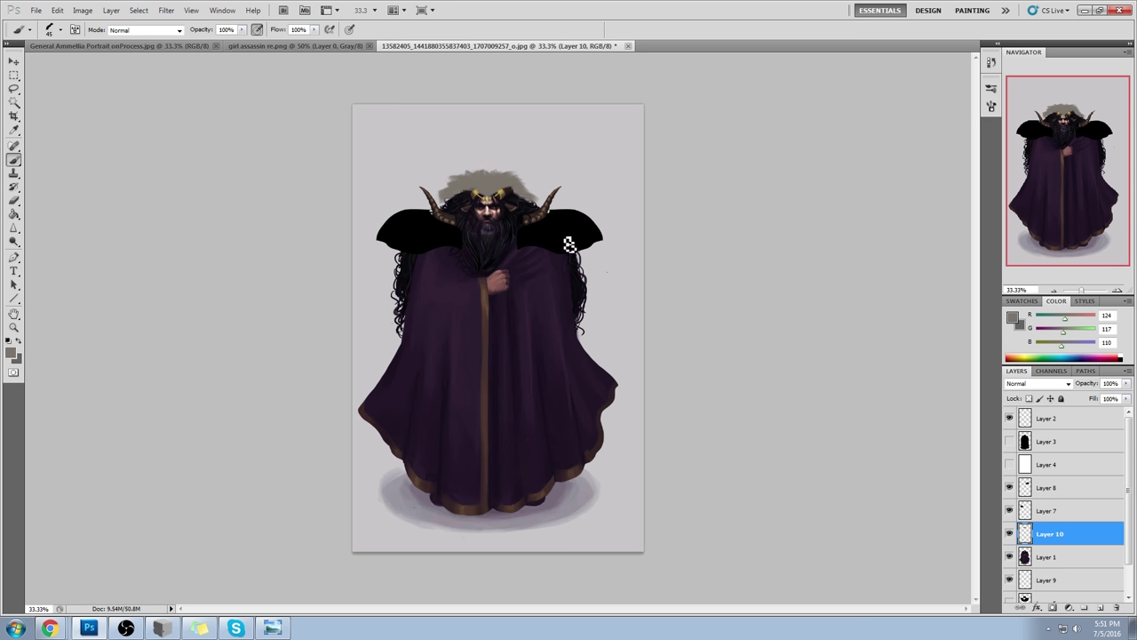
{"action": "mouse_move", "coordinate": [526, 275]}
{"action": "left_mouse_down"}
{"action": "mouse_move", "coordinate": [487, 276]}
{"action": "mouse_move", "coordinate": [533, 283]}
{"action": "left_mouse_up"}
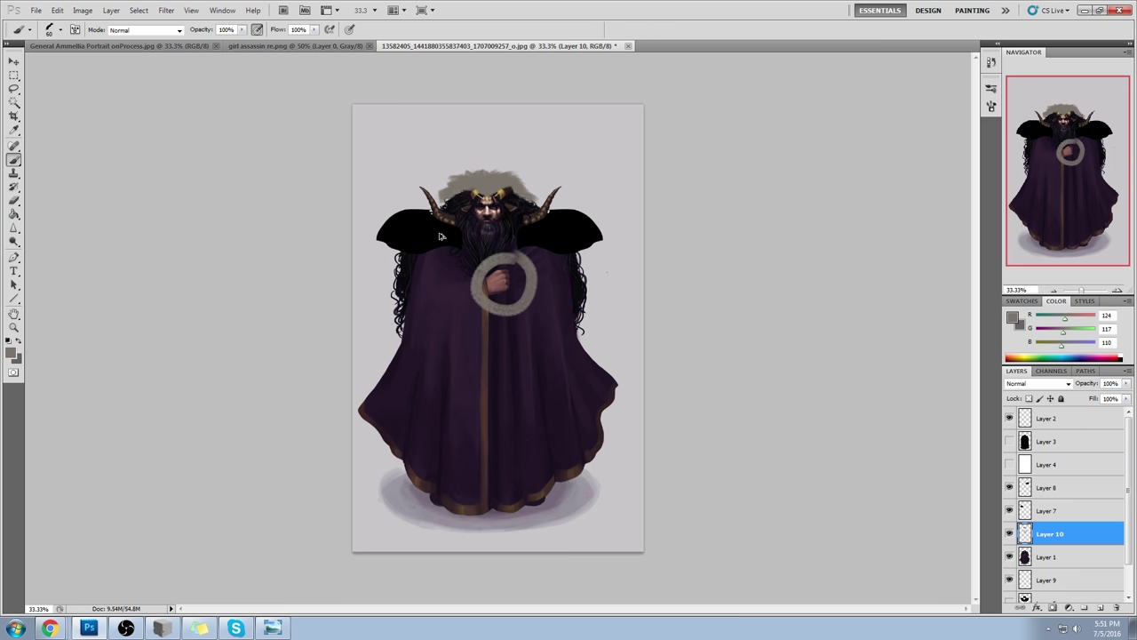
{"action": "key", "text": "ctrl+z"}
- Paint out the curls beside the right arm with sampled background grey on a new layer, and move that layer beneath the collar layers
{"action": "left_click", "coordinate": [1062, 487]}
{"action": "left_click", "coordinate": [1101, 608]}
{"action": "left_click", "coordinate": [603, 268], "text": "alt"}
{"action": "left_click_drag", "start_coordinate": [590, 261], "coordinate": [589, 331]}
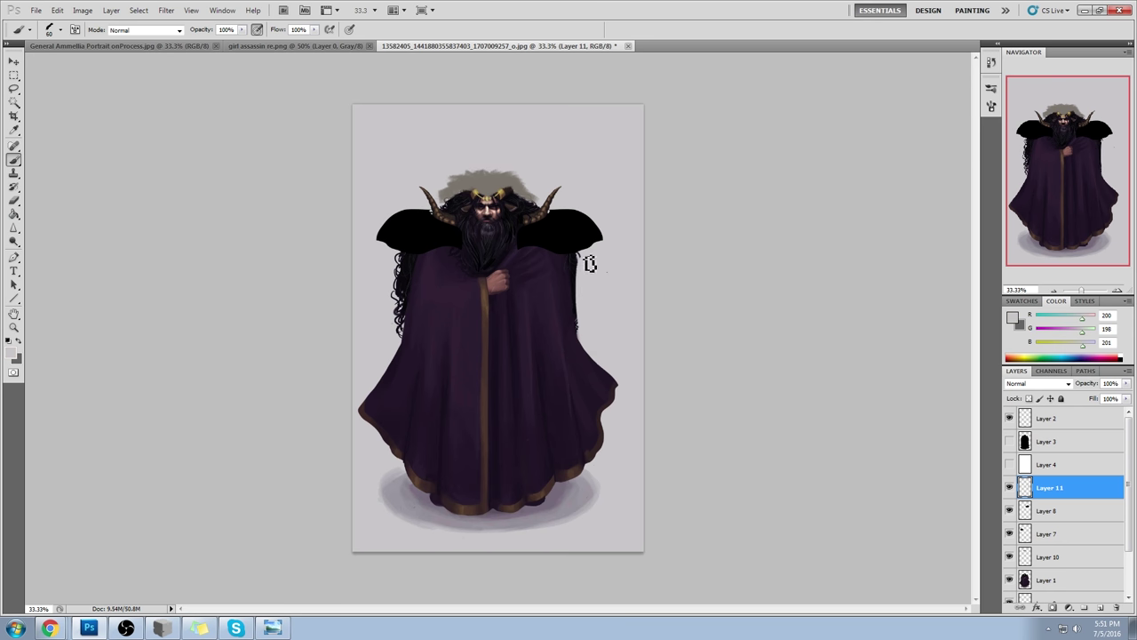
{"action": "left_click_drag", "start_coordinate": [582, 262], "coordinate": [589, 335]}
{"action": "key", "text": "ctrl+z"}
{"action": "mouse_move", "coordinate": [589, 267]}
{"action": "left_mouse_down"}
{"action": "mouse_move", "coordinate": [586, 250]}
{"action": "mouse_move", "coordinate": [589, 305]}
{"action": "left_mouse_up"}
{"action": "left_click_drag", "start_coordinate": [1093, 490], "coordinate": [1093, 544]}
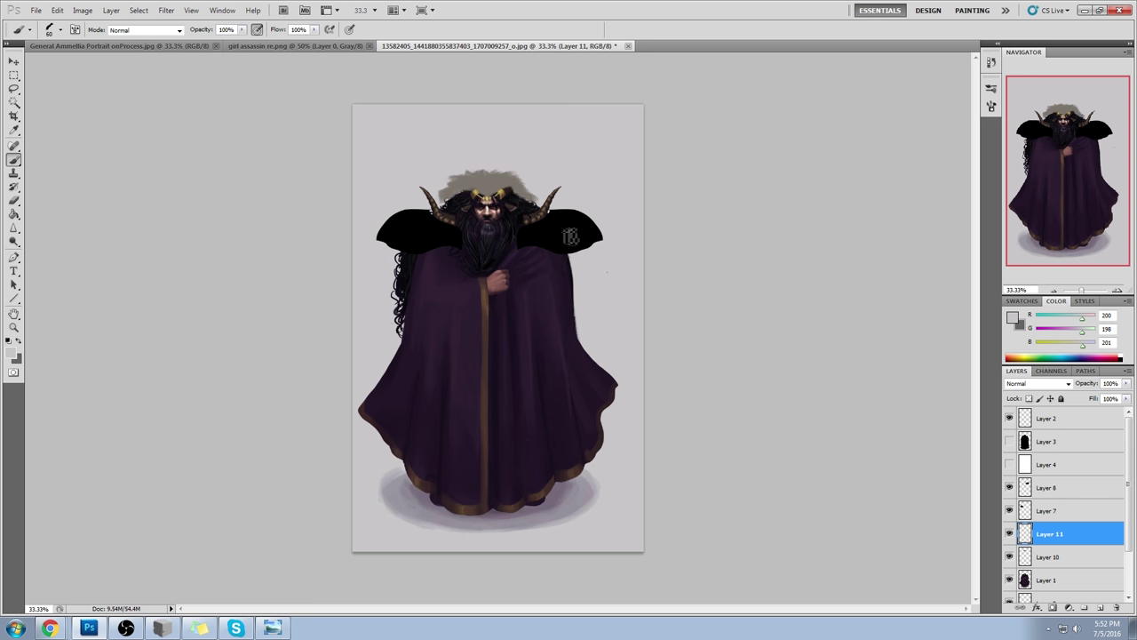
- Paint out the curls beside the left arm with background grey and cover the hand with sampled dark purple, RGB 27, 18, 33
{"action": "mouse_move", "coordinate": [418, 269]}
{"action": "left_mouse_down"}
{"action": "mouse_move", "coordinate": [415, 239]}
{"action": "mouse_move", "coordinate": [399, 329]}
{"action": "left_mouse_up"}
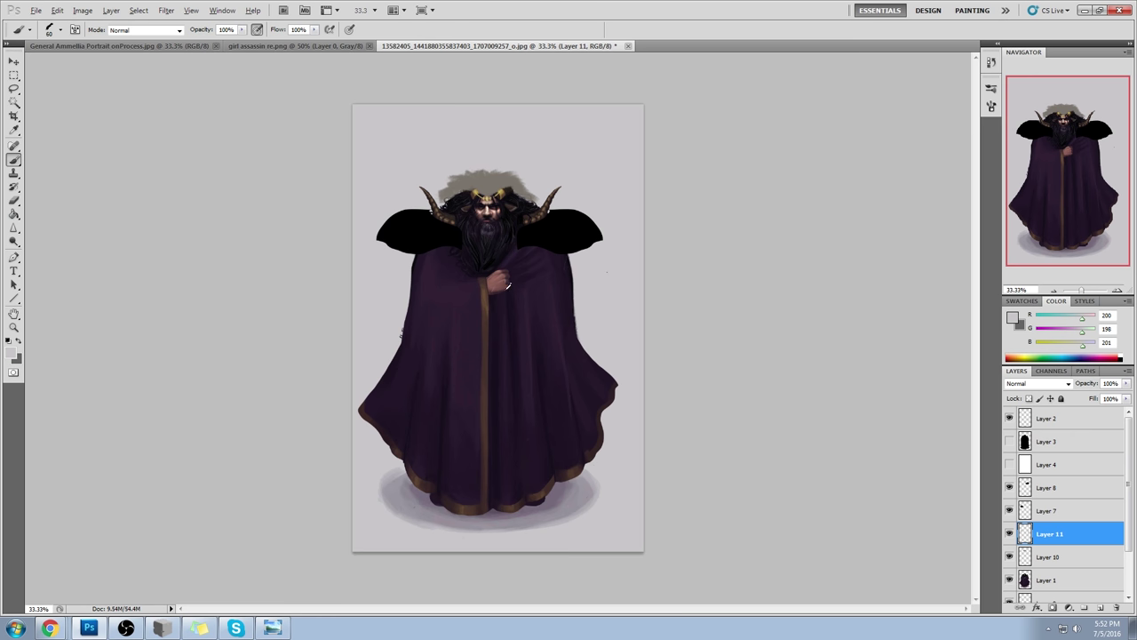
{"action": "left_click", "coordinate": [510, 285], "text": "alt"}
{"action": "left_click_drag", "start_coordinate": [501, 274], "coordinate": [502, 325]}
{"action": "key", "text": "ctrl+z"}
{"action": "left_click", "coordinate": [508, 293], "text": "alt"}
{"action": "mouse_move", "coordinate": [498, 281]}
{"action": "left_mouse_down"}
{"action": "mouse_move", "coordinate": [513, 270]}
{"action": "mouse_move", "coordinate": [504, 278]}
{"action": "left_mouse_up"}
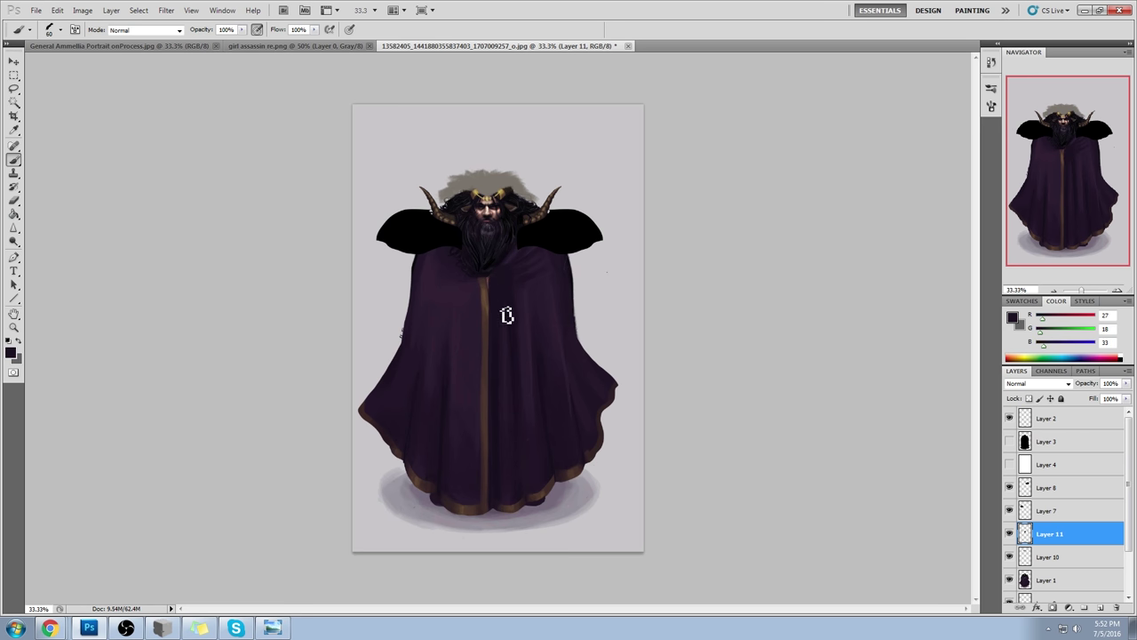
- Paint a brown trim, RGB 108, 76, 56, curving from below the beard to the left hem, with a small curled shape beside it
{"action": "left_click", "coordinate": [484, 296], "text": "alt"}
{"action": "left_click_drag", "start_coordinate": [480, 263], "coordinate": [387, 347]}
{"action": "key", "text": "ctrl+z"}
{"action": "mouse_move", "coordinate": [488, 280]}
{"action": "left_mouse_down"}
{"action": "mouse_move", "coordinate": [421, 328]}
{"action": "mouse_move", "coordinate": [389, 444]}
{"action": "left_mouse_up"}
{"action": "mouse_move", "coordinate": [421, 338]}
{"action": "left_mouse_down"}
{"action": "mouse_move", "coordinate": [462, 325]}
{"action": "mouse_move", "coordinate": [398, 421]}
{"action": "left_mouse_up"}
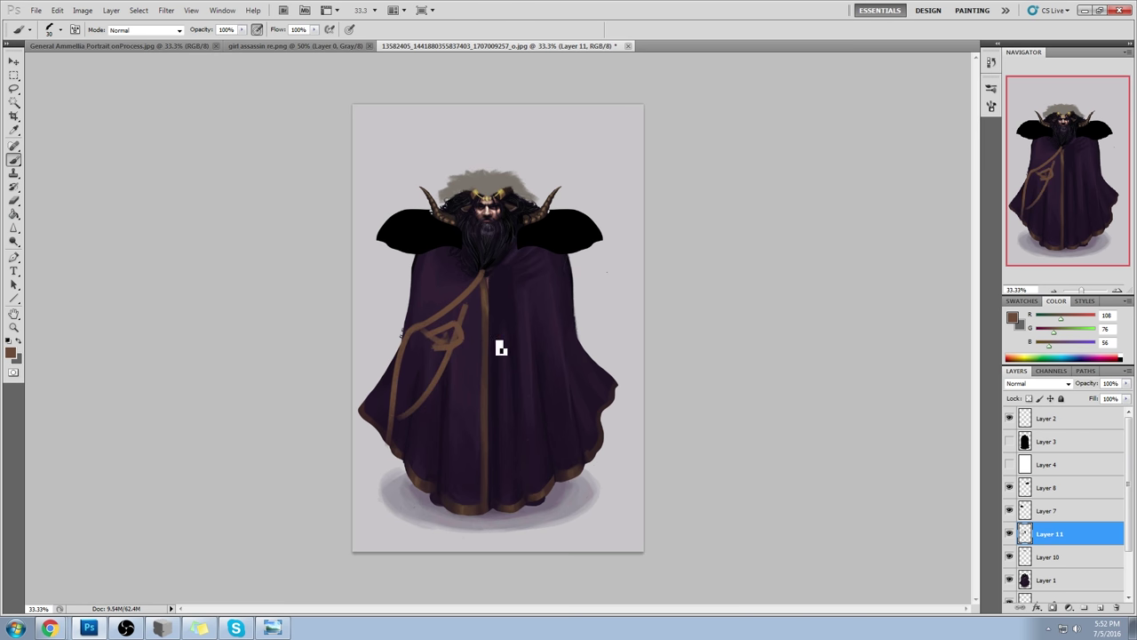
- Try long brown outlines down the front of the cloak and across its hem, and undo them
{"action": "key", "text": "ctrl+z"}
{"action": "left_click_drag", "start_coordinate": [435, 253], "coordinate": [412, 451]}
{"action": "mouse_move", "coordinate": [452, 257]}
{"action": "left_mouse_down"}
{"action": "mouse_move", "coordinate": [457, 297]}
{"action": "mouse_move", "coordinate": [570, 474]}
{"action": "mouse_move", "coordinate": [375, 451]}
{"action": "mouse_move", "coordinate": [416, 439]}
{"action": "left_mouse_up"}
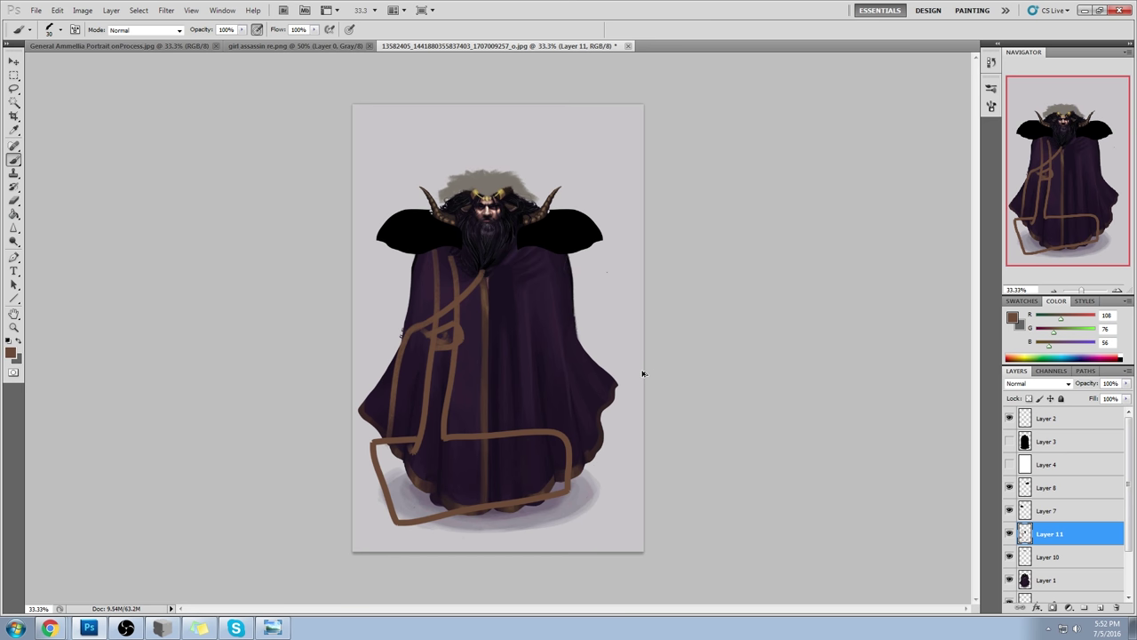
{"action": "key", "text": "ctrl+alt+z"}
{"action": "key", "text": "ctrl+alt+z"}
{"action": "key", "text": "ctrl+alt+z"}
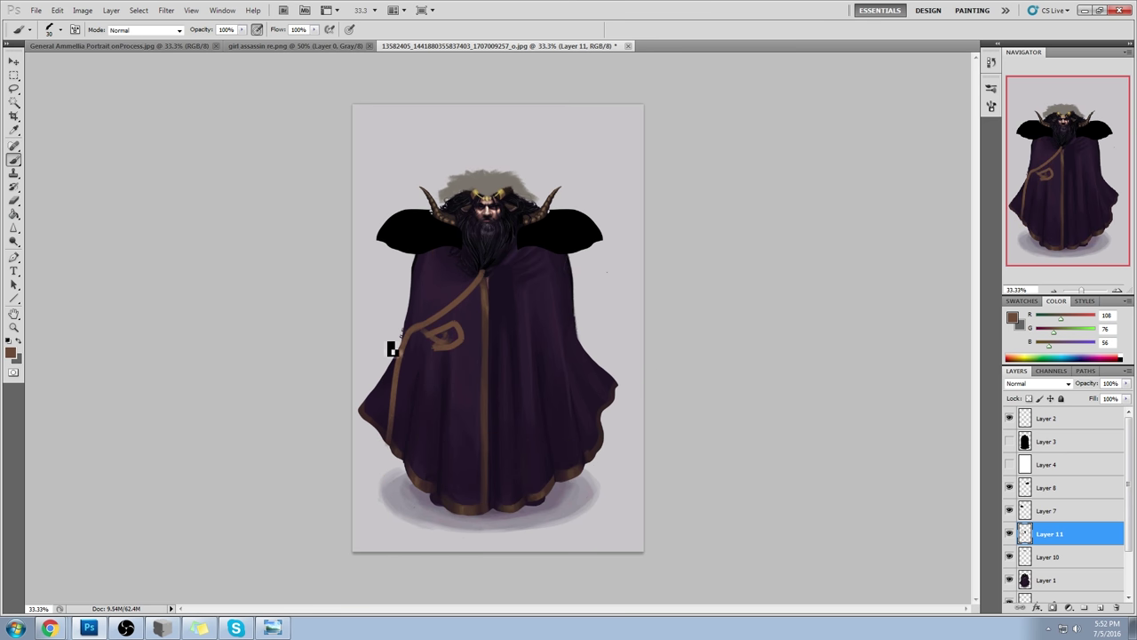
- Merge the right shoulder collar layer down into the left shoulder collar layer
{"action": "left_click", "coordinate": [1075, 491]}
{"action": "right_click", "coordinate": [1074, 488]}
{"action": "left_click", "coordinate": [1077, 452]}
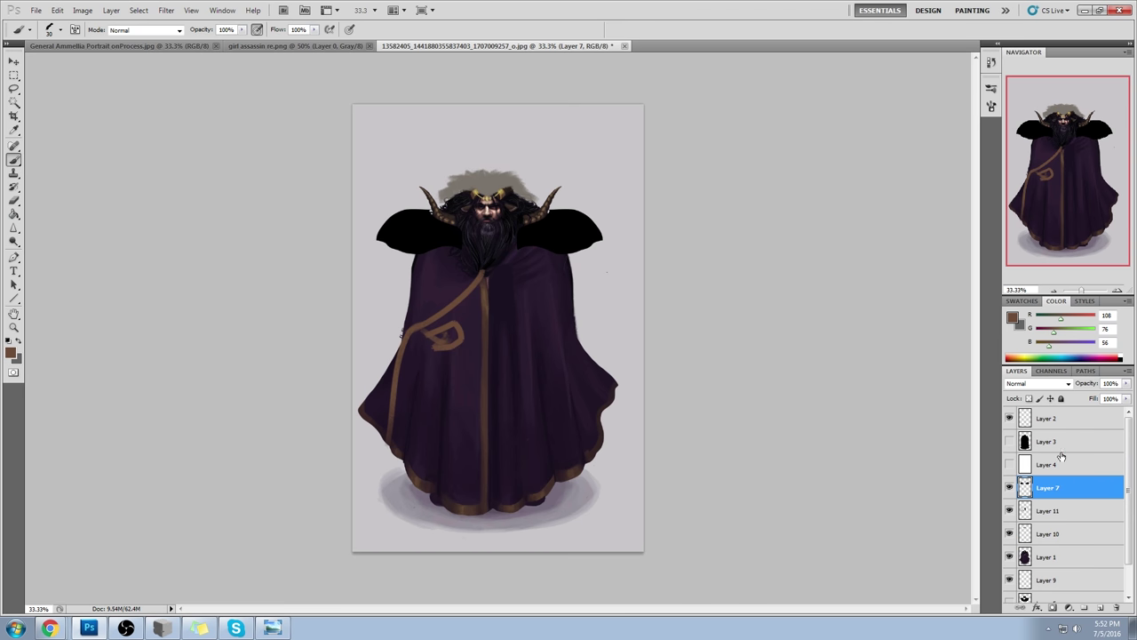
- Trim the outer edges of both shoulder collars with the Eraser at 100% opacity and a brush reduced to 45 px
{"action": "key", "text": "e"}
{"action": "right_click", "coordinate": [513, 257]}
{"action": "left_click", "coordinate": [568, 498]}
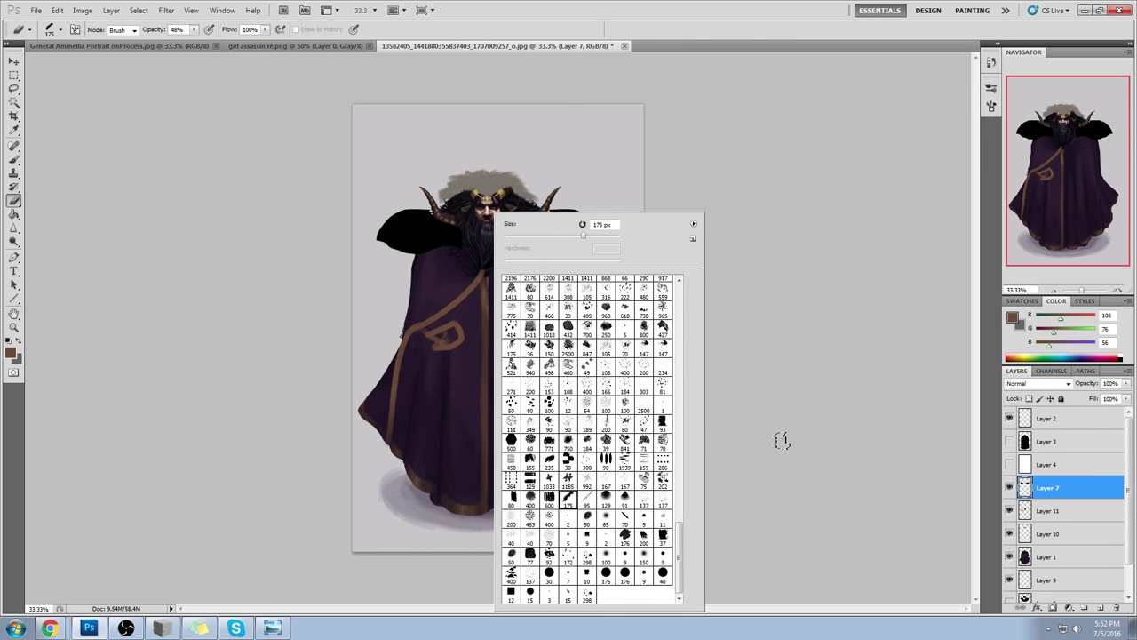
{"action": "left_click", "coordinate": [782, 439]}
{"action": "key", "text": "["}
{"action": "key", "text": "["}
{"action": "key", "text": "["}
{"action": "key", "text": "["}
{"action": "key", "text": "["}
{"action": "key", "text": "["}
{"action": "left_click_drag", "start_coordinate": [194, 30], "coordinate": [260, 56]}
{"action": "mouse_move", "coordinate": [438, 192]}
{"action": "left_mouse_down"}
{"action": "mouse_move", "coordinate": [401, 228]}
{"action": "mouse_move", "coordinate": [416, 251]}
{"action": "mouse_move", "coordinate": [408, 212]}
{"action": "mouse_move", "coordinate": [420, 207]}
{"action": "mouse_move", "coordinate": [364, 270]}
{"action": "left_mouse_up"}
{"action": "left_click_drag", "start_coordinate": [551, 211], "coordinate": [594, 223]}
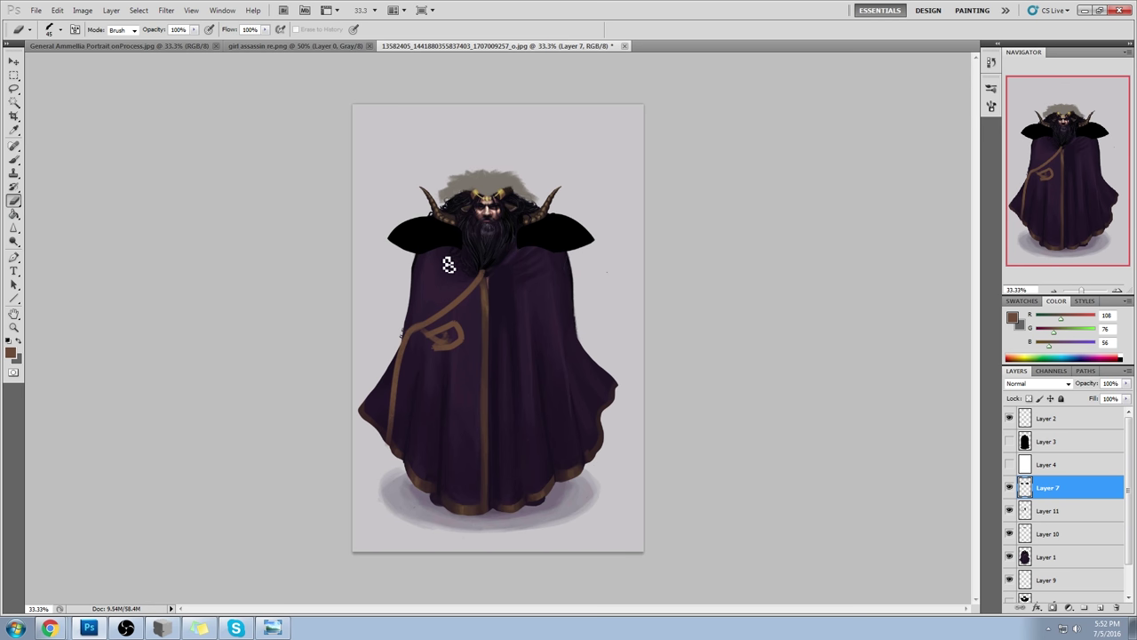
- Paint two loose black strands flowing outward from beneath the right shoulder collar
{"action": "key", "text": "b"}
{"action": "key", "text": "d"}
{"action": "mouse_move", "coordinate": [557, 252]}
{"action": "left_mouse_down"}
{"action": "mouse_move", "coordinate": [585, 301]}
{"action": "mouse_move", "coordinate": [627, 297]}
{"action": "mouse_move", "coordinate": [629, 362]}
{"action": "left_mouse_up"}
{"action": "left_click_drag", "start_coordinate": [570, 274], "coordinate": [646, 354]}
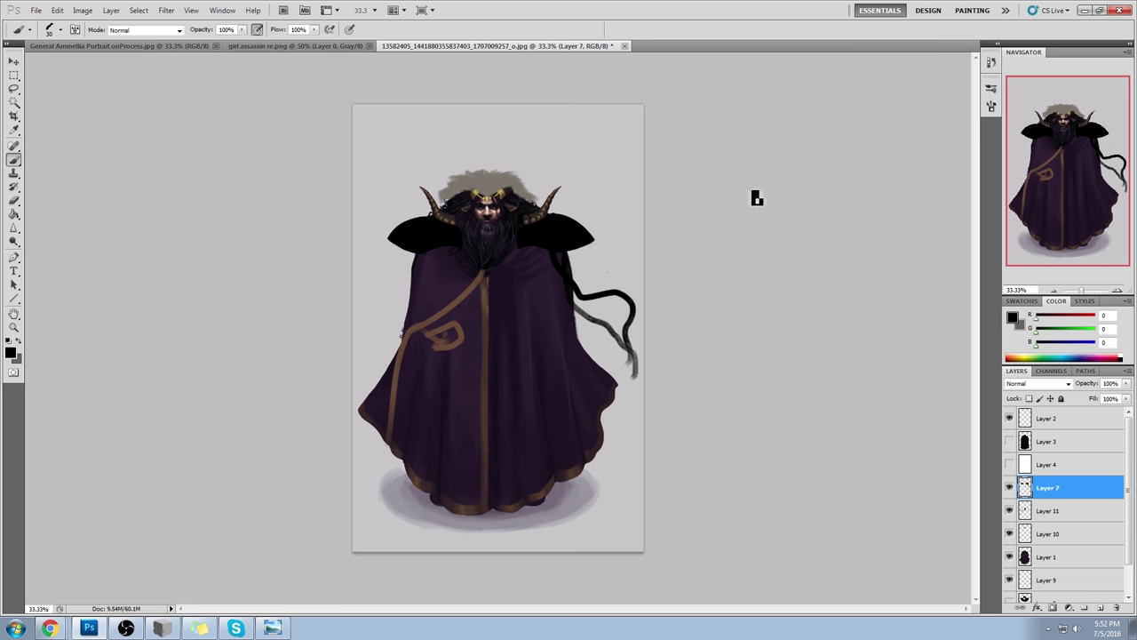
- Delete the hidden black shapes layer, Layer 5, and the unneeded Layer 9 beneath the figure
{"action": "key", "text": "z"}
{"action": "left_click_drag", "start_coordinate": [378, 127], "coordinate": [782, 285]}
{"action": "key", "text": "b"}
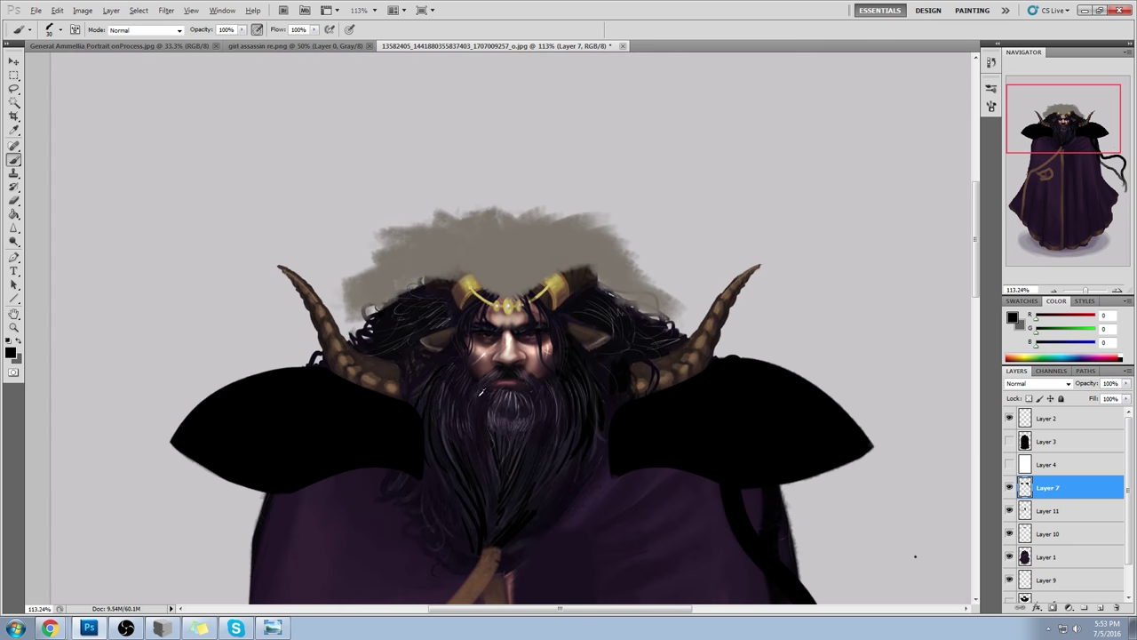
{"action": "key", "text": "alt"}
{"action": "scroll", "coordinate": [1124, 553], "scroll_direction": "down", "scroll_amount": 2}
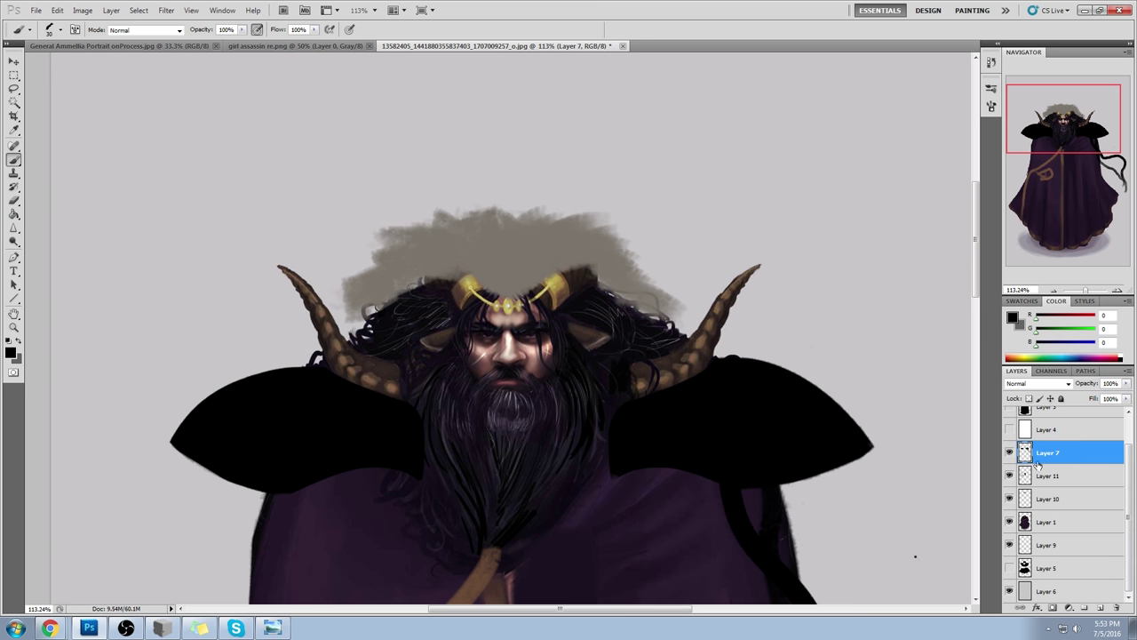
{"action": "left_click", "coordinate": [1056, 569]}
{"action": "key", "text": "Delete"}
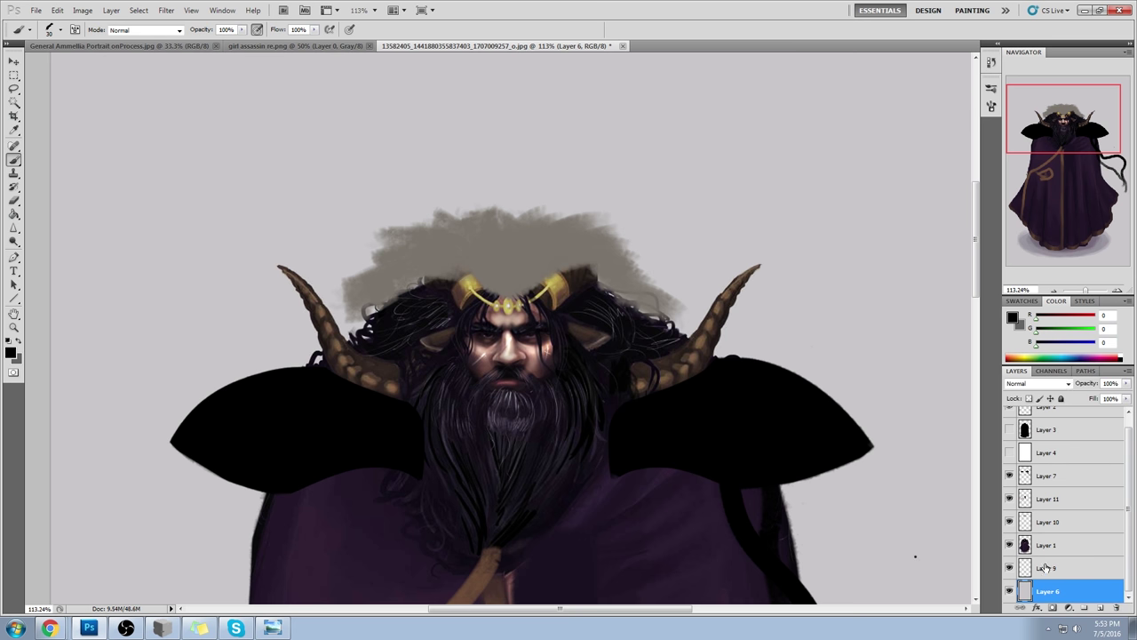
{"action": "key", "text": "ctrl+z"}
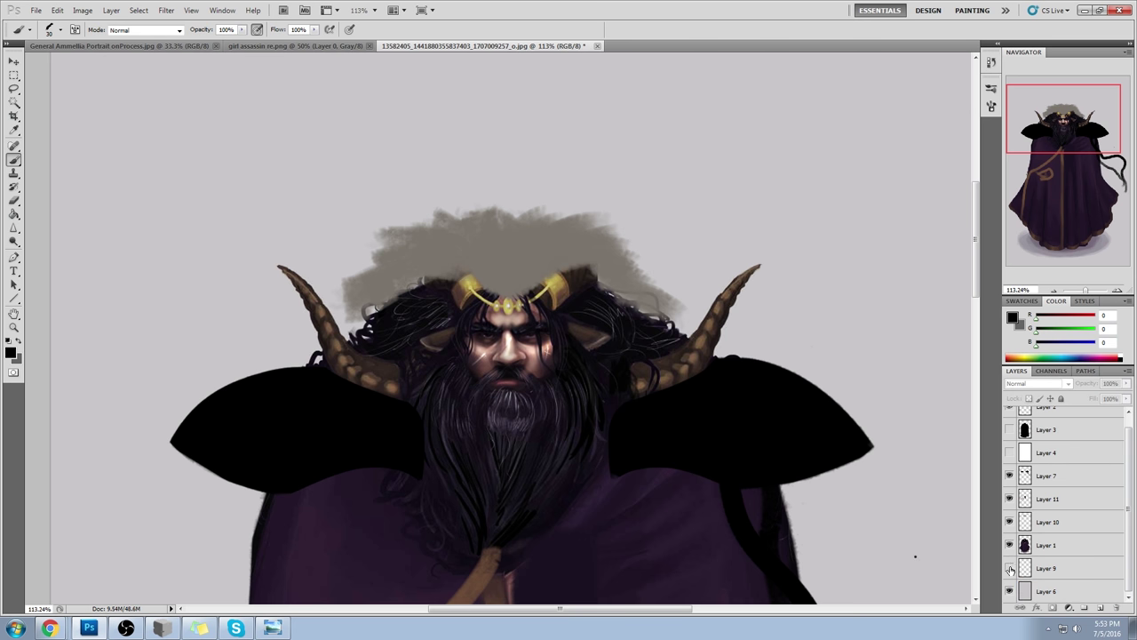
{"action": "left_click", "coordinate": [1062, 566]}
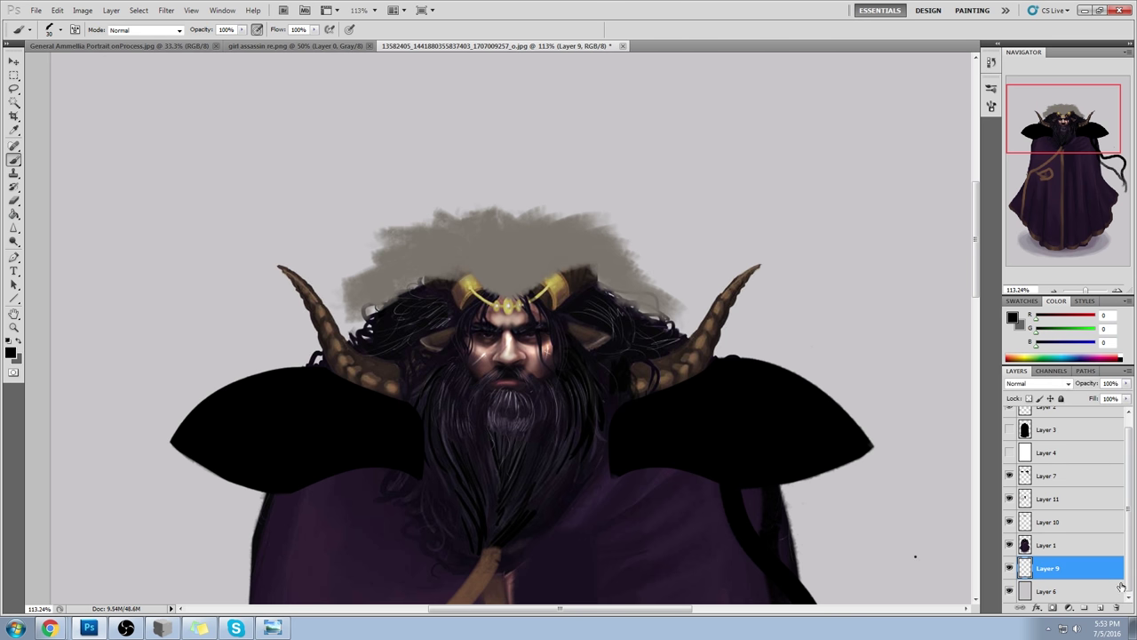
{"action": "key", "text": "Delete"}
- Merge the figure, overpainting and collar layers down one after another into the background layer, Layer 6
{"action": "left_click", "coordinate": [1049, 562]}
{"action": "right_click", "coordinate": [1049, 562]}
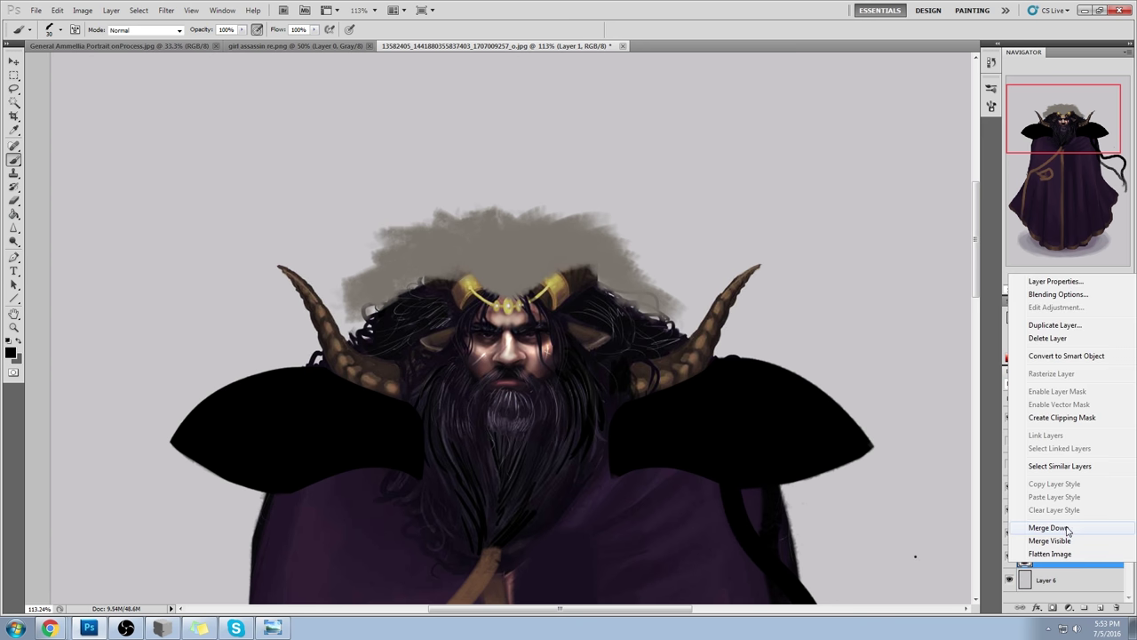
{"action": "left_click", "coordinate": [1070, 534]}
{"action": "right_click", "coordinate": [1056, 536]}
{"action": "left_click", "coordinate": [1074, 512]}
{"action": "right_click", "coordinate": [1029, 511]}
{"action": "left_click", "coordinate": [1078, 484]}
{"action": "right_click", "coordinate": [1028, 488]}
{"action": "left_click", "coordinate": [1079, 461]}
- Delete the leftover layers above the merged painting: Layer 4, Layer 3 and Layer 2
{"action": "left_click", "coordinate": [1009, 464]}
{"action": "left_click", "coordinate": [1010, 464]}
{"action": "left_click", "coordinate": [1048, 464]}
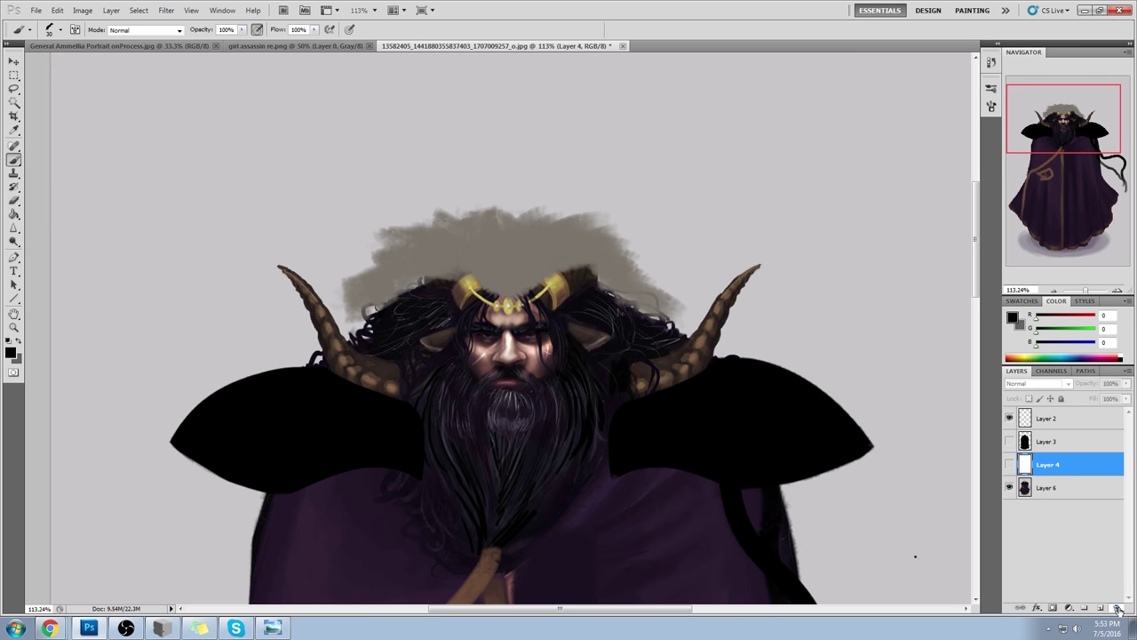
{"action": "left_click", "coordinate": [1118, 607]}
{"action": "left_click", "coordinate": [1009, 440]}
{"action": "left_click", "coordinate": [1077, 442]}
{"action": "left_click", "coordinate": [1117, 608]}
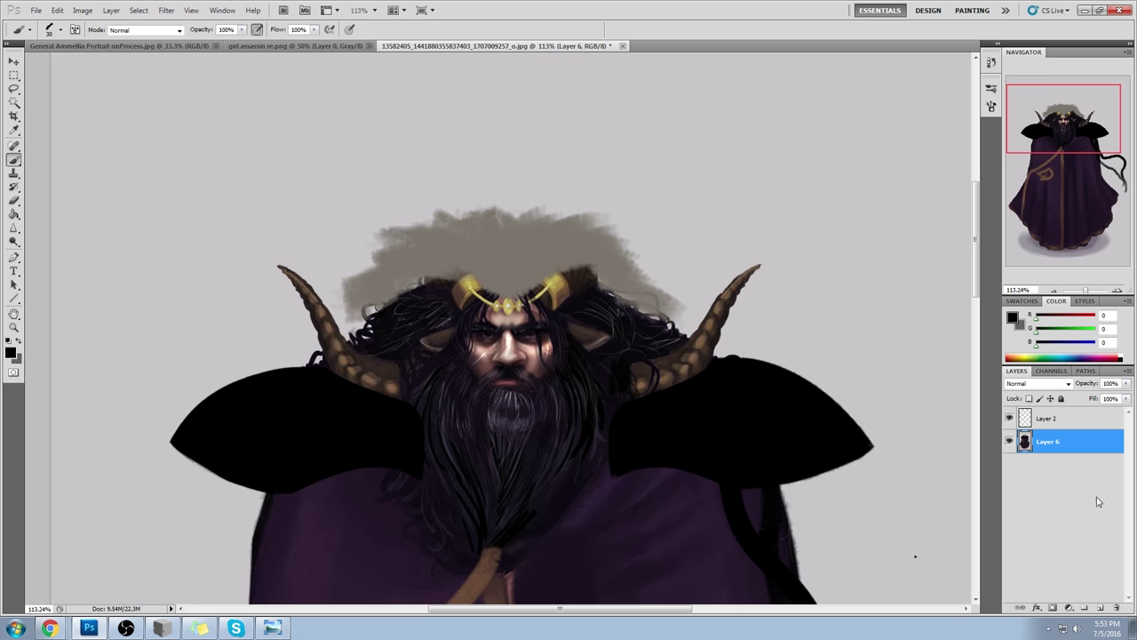
{"action": "left_click", "coordinate": [1009, 418]}
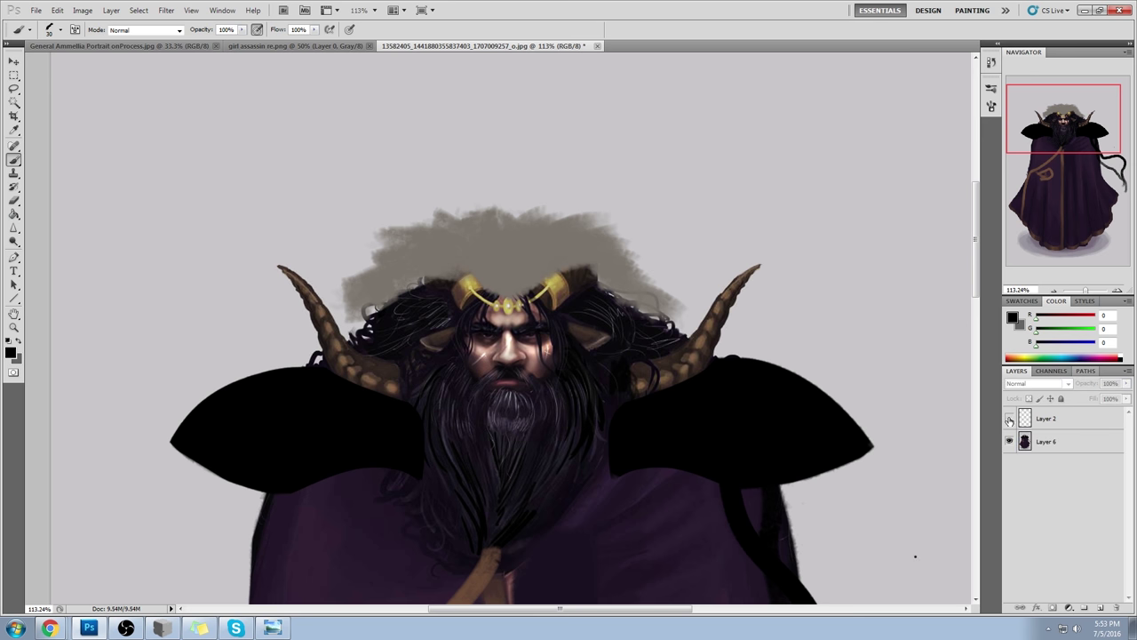
{"action": "left_click", "coordinate": [1051, 420]}
{"action": "left_click", "coordinate": [1117, 608]}
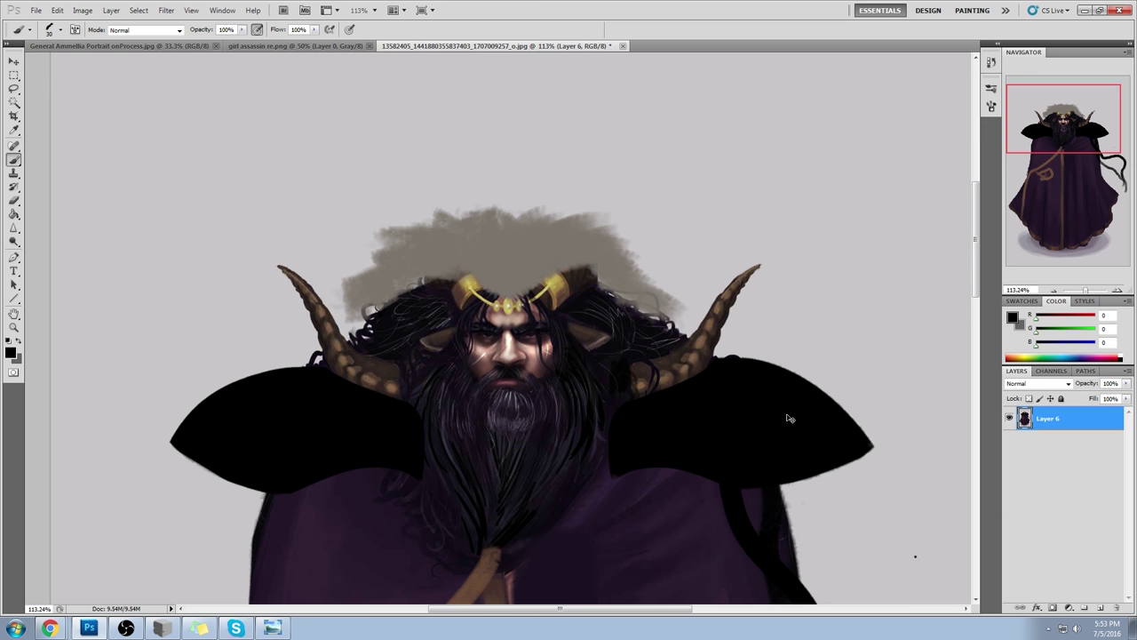
- Trim the headpiece's left edge with background grey, RGB 200, 198, 201, and touch up its mass with grey-brown, RGB 124, 117, 110
{"action": "key", "text": "ctrl+1"}
{"action": "key", "text": "ctrl+0"}
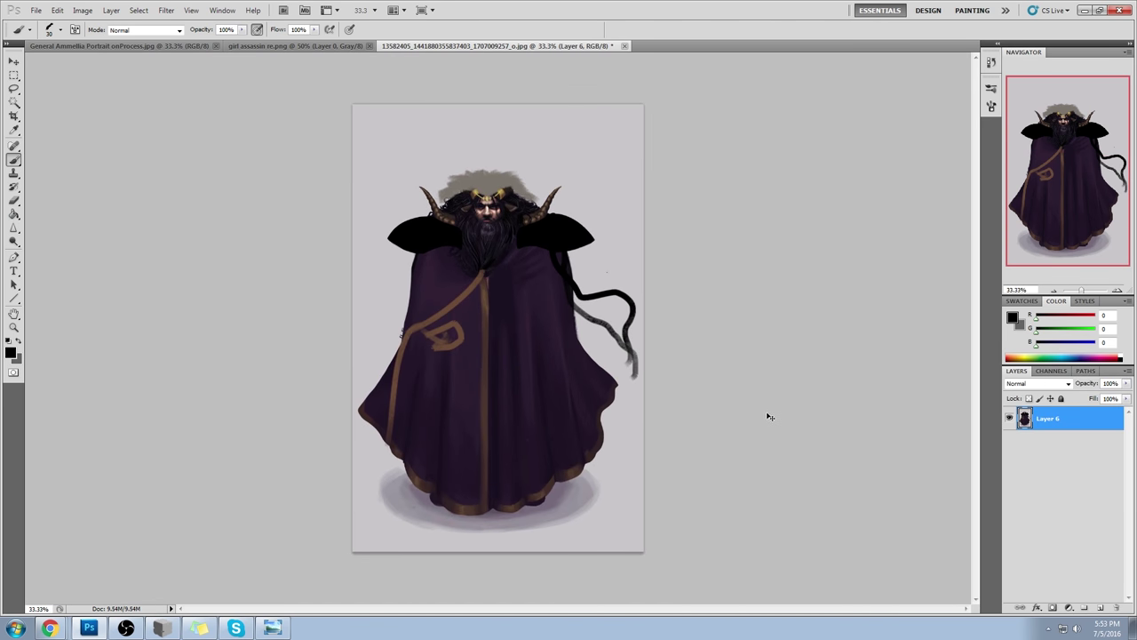
{"action": "key", "text": "ctrl+plus"}
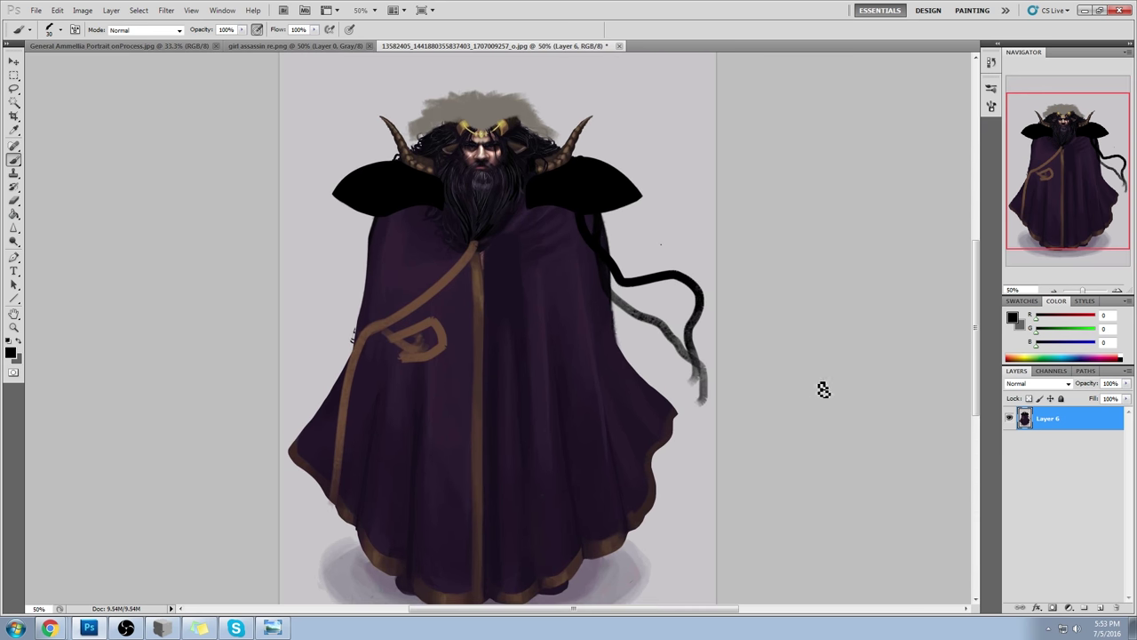
{"action": "left_click", "coordinate": [421, 82], "text": "alt"}
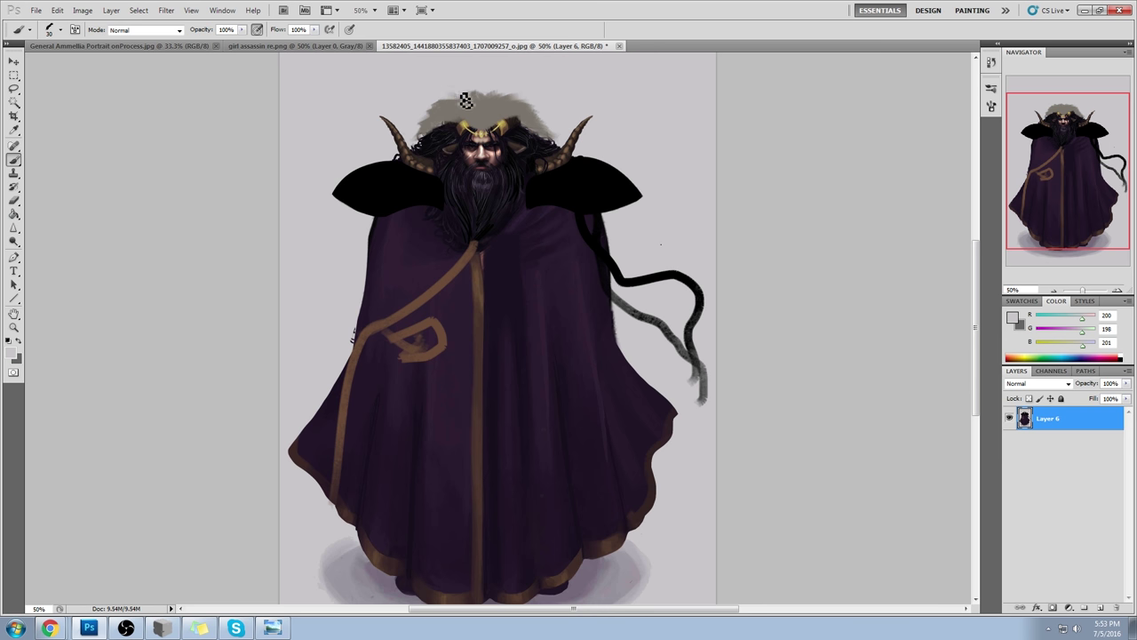
{"action": "left_click", "coordinate": [514, 109], "text": "alt"}
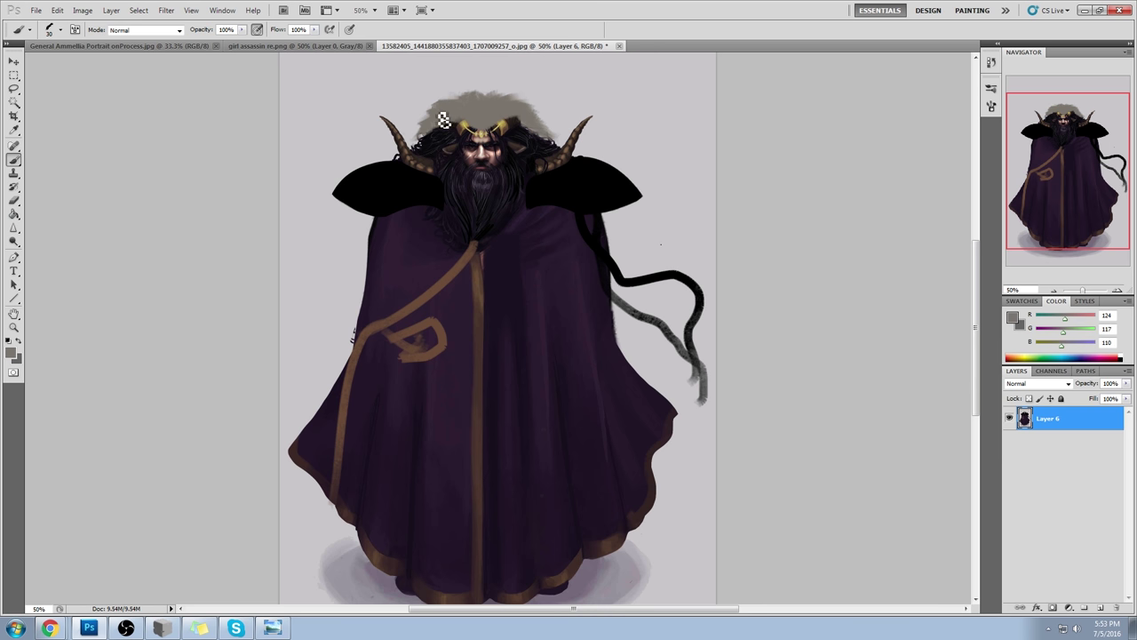
- Sketch a small animal snout with two nostrils and side curves on the headpiece's centre in dark brown, RGB 34, 27, 23
{"action": "left_click", "coordinate": [507, 125], "text": "alt"}
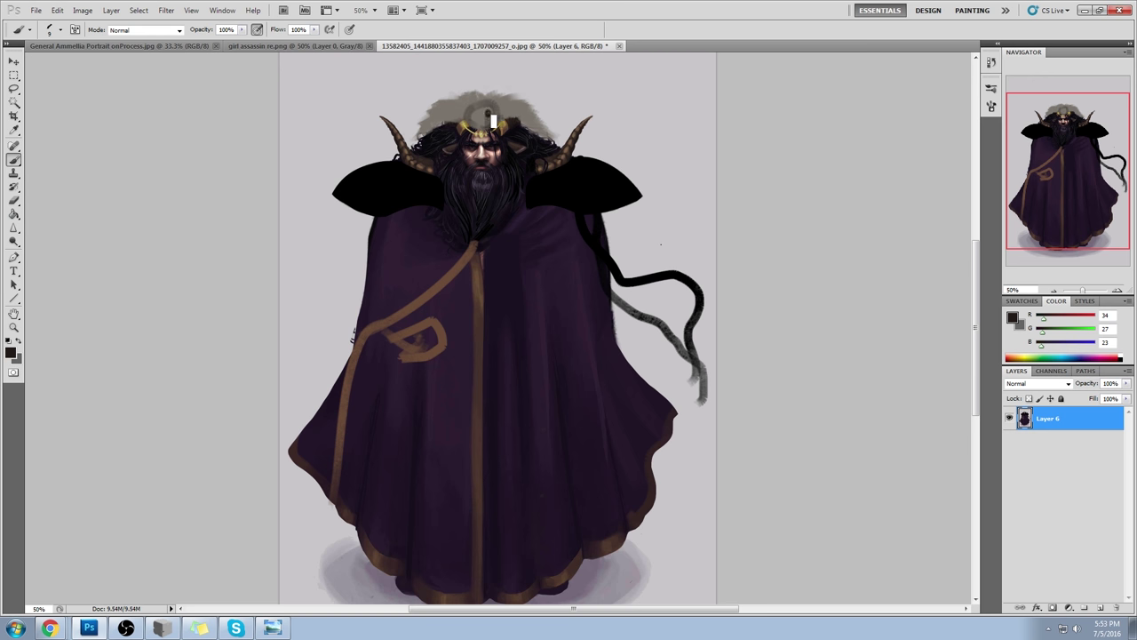
{"action": "left_click", "coordinate": [480, 113]}
{"action": "key", "text": "ctrl+alt+z"}
{"action": "key", "text": "ctrl+alt+z"}
{"action": "key", "text": "ctrl+alt+z"}
{"action": "left_click_drag", "start_coordinate": [474, 112], "coordinate": [490, 119]}
{"action": "mouse_move", "coordinate": [459, 110]}
{"action": "left_mouse_down"}
{"action": "mouse_move", "coordinate": [446, 124]}
{"action": "mouse_move", "coordinate": [517, 118]}
{"action": "left_mouse_up"}
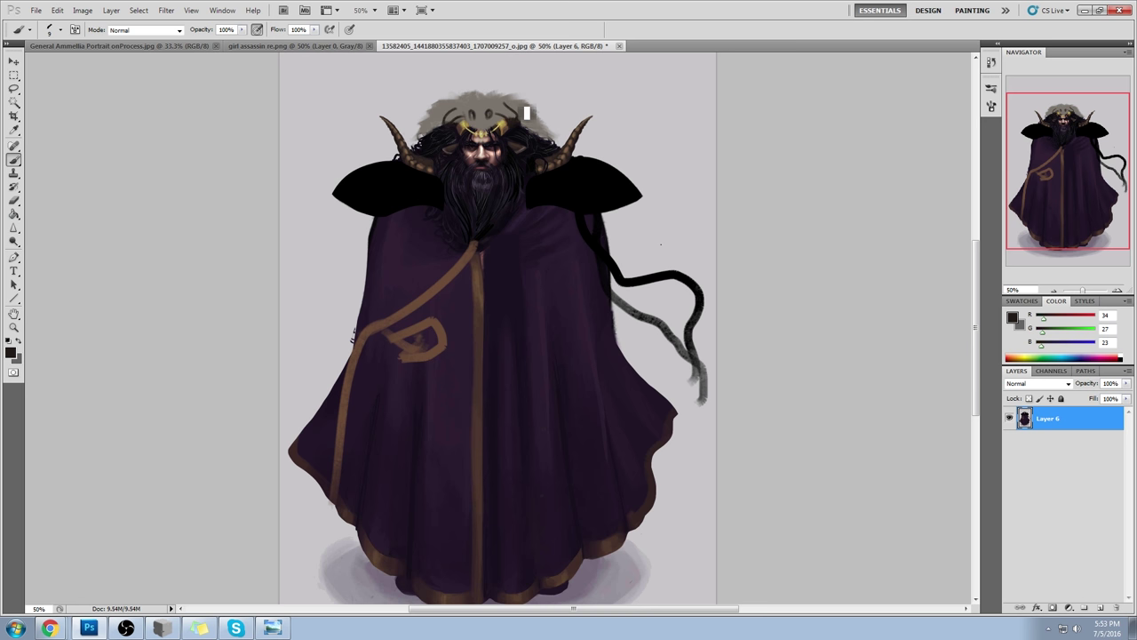
{"action": "mouse_move", "coordinate": [479, 104]}
{"action": "left_mouse_down"}
{"action": "mouse_move", "coordinate": [469, 119]}
{"action": "mouse_move", "coordinate": [506, 121]}
{"action": "left_mouse_up"}
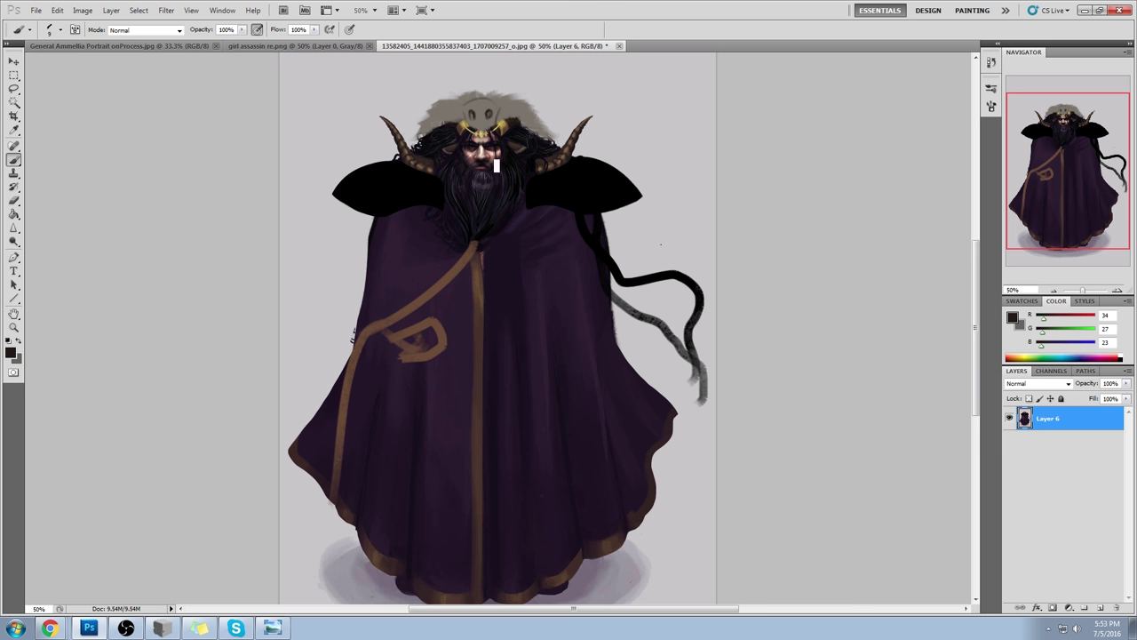
{"action": "mouse_move", "coordinate": [465, 119]}
{"action": "left_mouse_down"}
{"action": "mouse_move", "coordinate": [454, 113]}
{"action": "mouse_move", "coordinate": [513, 114]}
{"action": "left_mouse_up"}
- Brighten the ridges of the horns using the Dodge tool with a smaller brush, range Highlights and 38% exposure
{"action": "mouse_move", "coordinate": [14, 227]}
{"action": "left_mouse_down"}
{"action": "mouse_move", "coordinate": [70, 249]}
{"action": "mouse_move", "coordinate": [16, 243]}
{"action": "mouse_move", "coordinate": [76, 265]}
{"action": "left_mouse_up"}
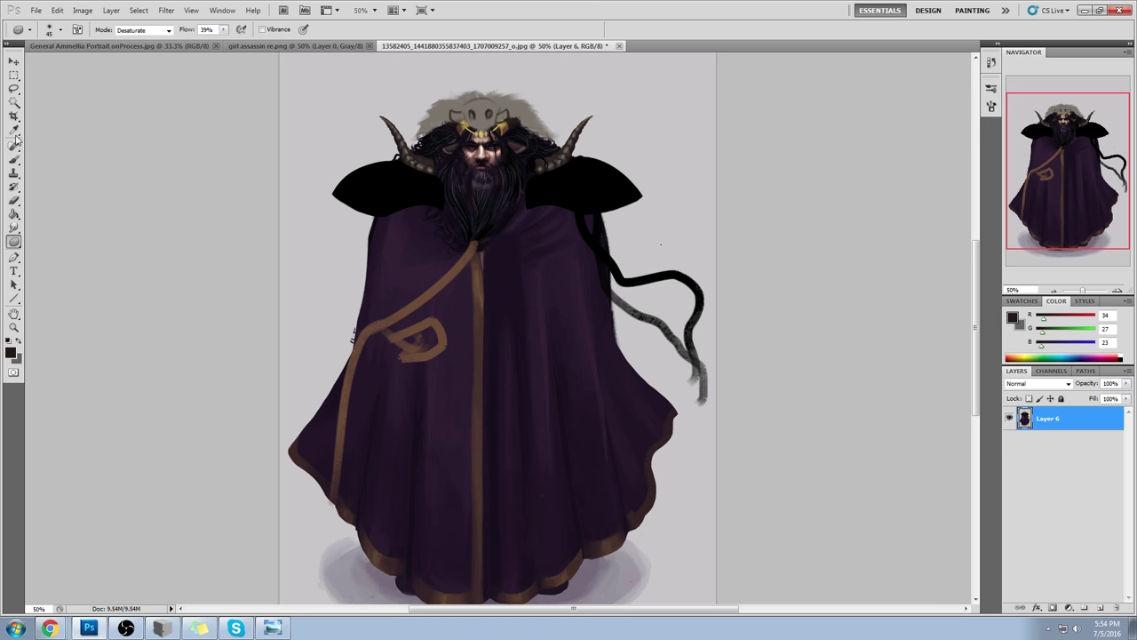
{"action": "left_click", "coordinate": [17, 244]}
{"action": "left_click", "coordinate": [45, 260]}
{"action": "left_click", "coordinate": [13, 228]}
{"action": "left_click", "coordinate": [13, 228]}
{"action": "left_click", "coordinate": [48, 230]}
{"action": "left_click", "coordinate": [15, 242]}
{"action": "left_click", "coordinate": [49, 240]}
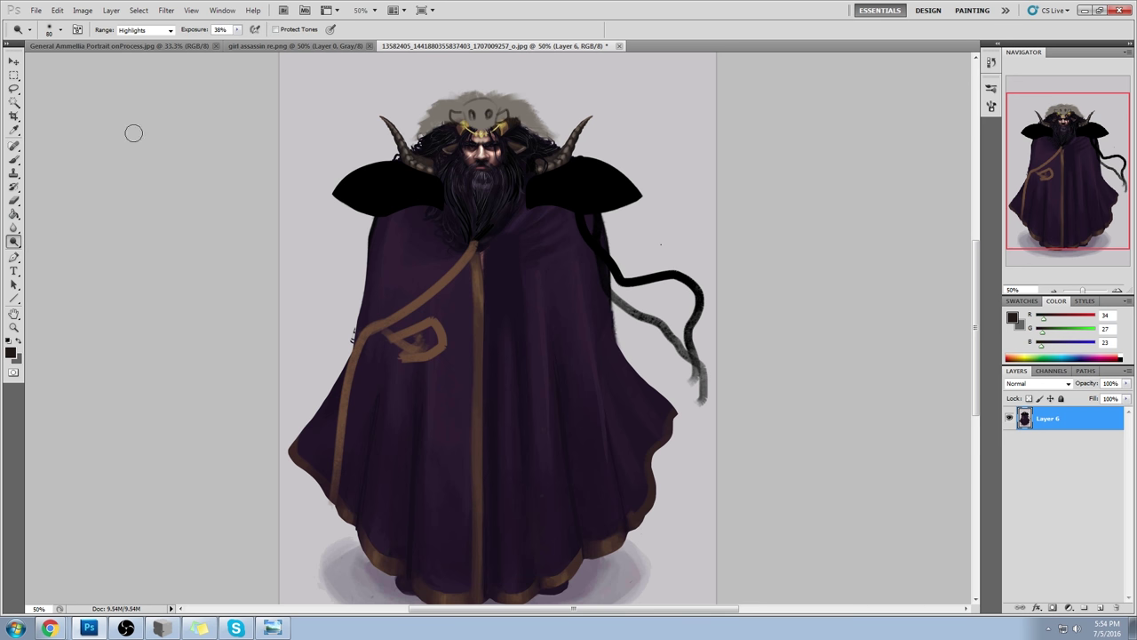
{"action": "key", "text": "bracketleft"}
{"action": "key", "text": "bracketleft"}
{"action": "key", "text": "bracketleft"}
{"action": "key", "text": "bracketleft"}
{"action": "key", "text": "bracketleft"}
{"action": "left_click_drag", "start_coordinate": [405, 144], "coordinate": [442, 181]}
{"action": "key", "text": "bracketright"}
{"action": "key", "text": "bracketright"}
{"action": "key", "text": "b"}
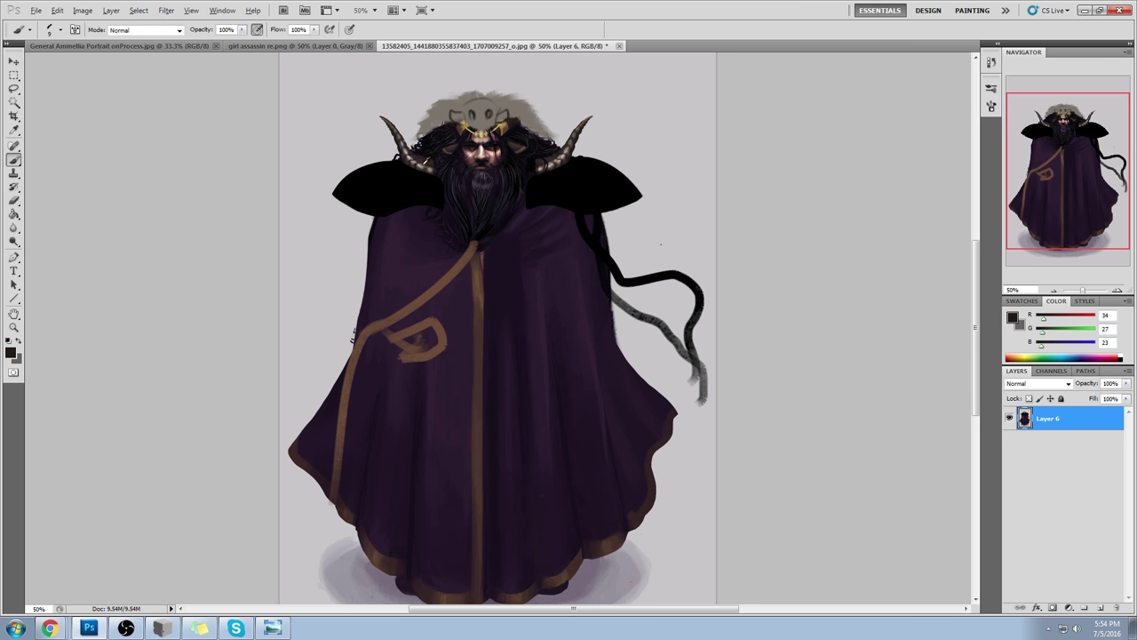
- Touch up around the horns with near-black, RGB 1, 0, 3, and paint over the snout sketch with grey-brown, RGB 124, 117, 110
{"action": "left_click", "coordinate": [433, 164], "text": "alt"}
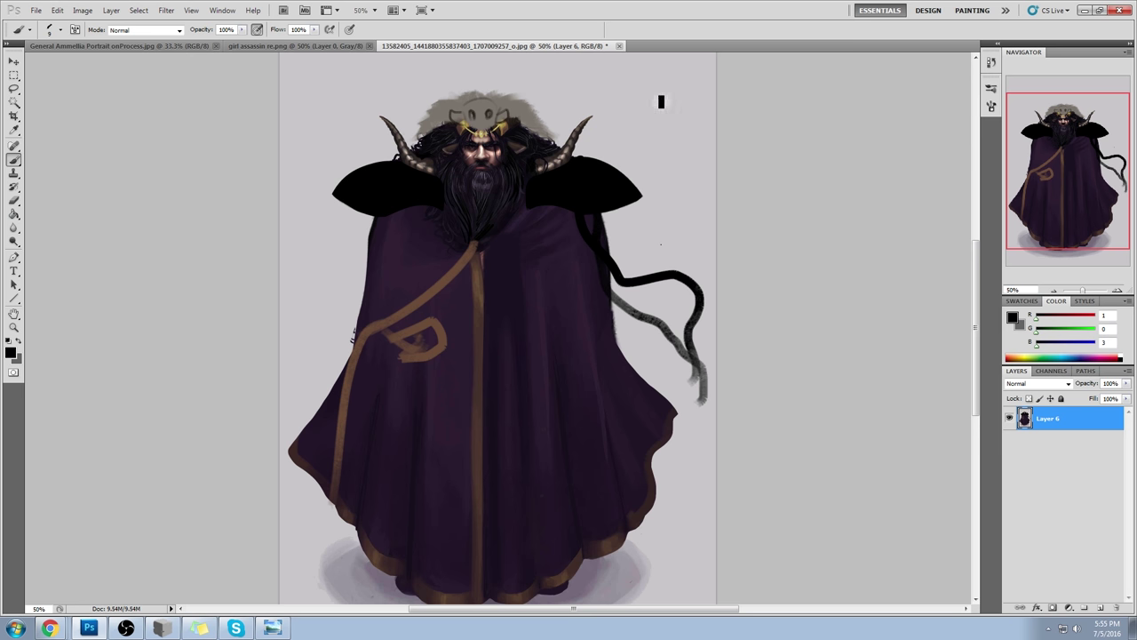
{"action": "left_click", "coordinate": [525, 102], "text": "alt"}
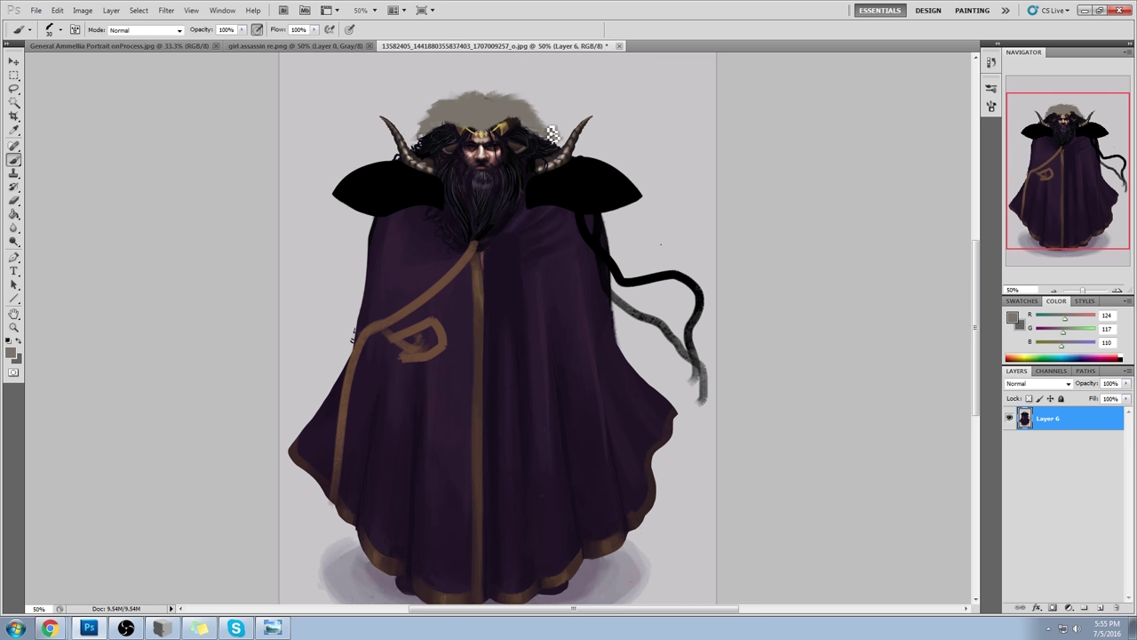
- Add a new layer in Darken mode and paint over the middle of the forehead with sampled reddish brown, RGB 111, 75, 73
{"action": "left_click", "coordinate": [1100, 608]}
{"action": "left_click", "coordinate": [1047, 384]}
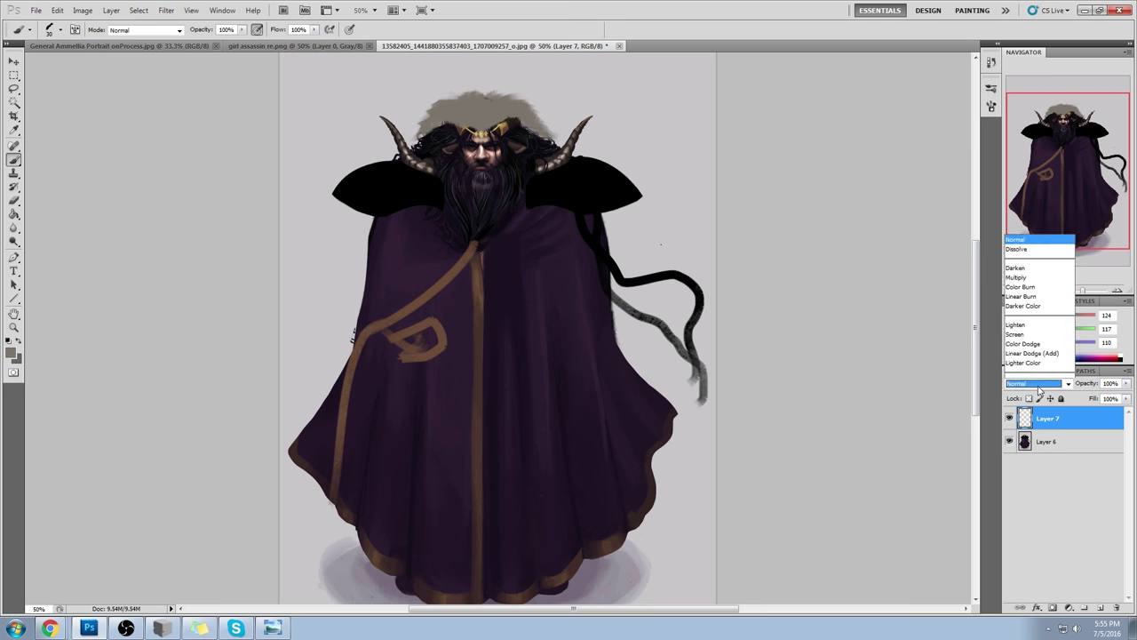
{"action": "left_click", "coordinate": [1019, 109]}
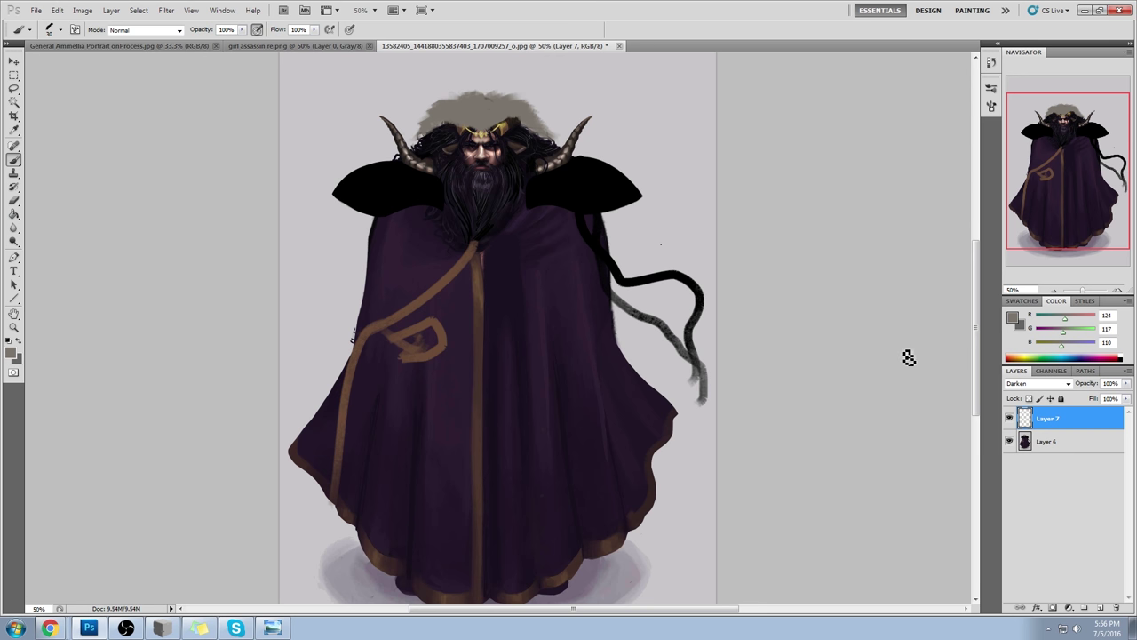
{"action": "left_click", "coordinate": [485, 135], "text": "alt"}
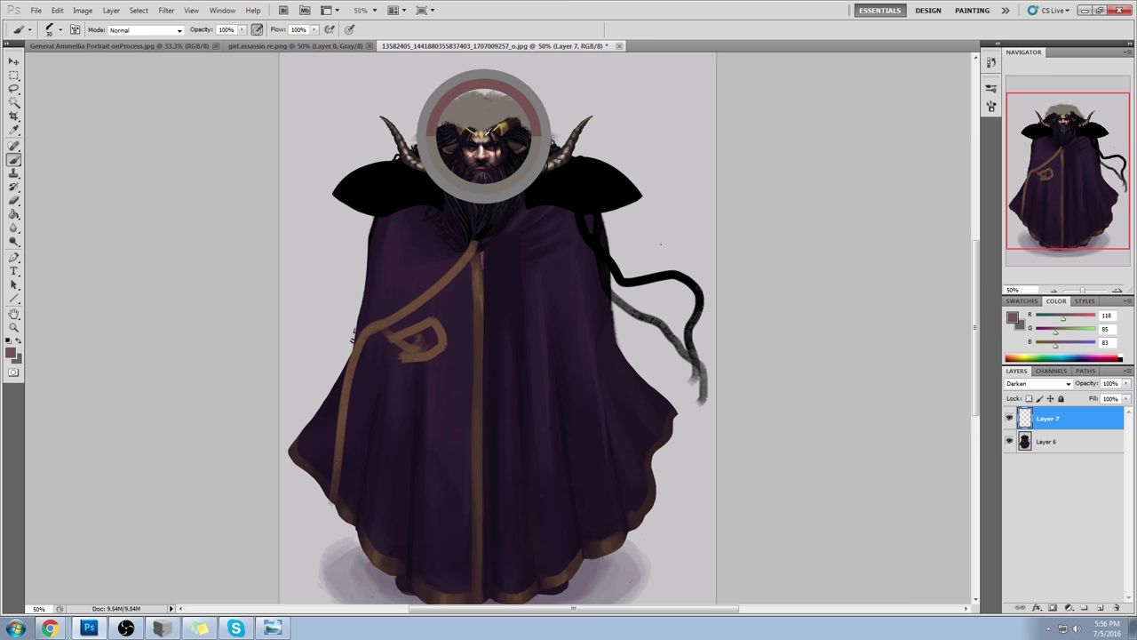
{"action": "left_click", "coordinate": [473, 138], "text": "alt"}
{"action": "left_click_drag", "start_coordinate": [473, 137], "coordinate": [480, 138]}
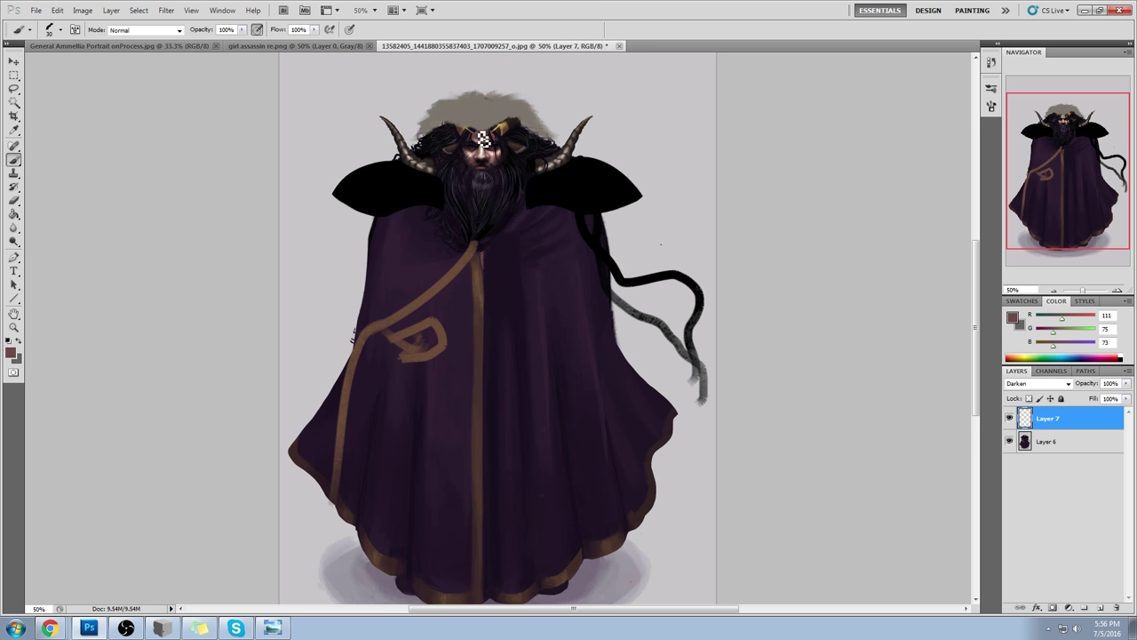
- Darken the forehead paint on Layer 7 with Hue/Saturation, lowering its lightness to about -23
{"action": "key", "text": "e"}
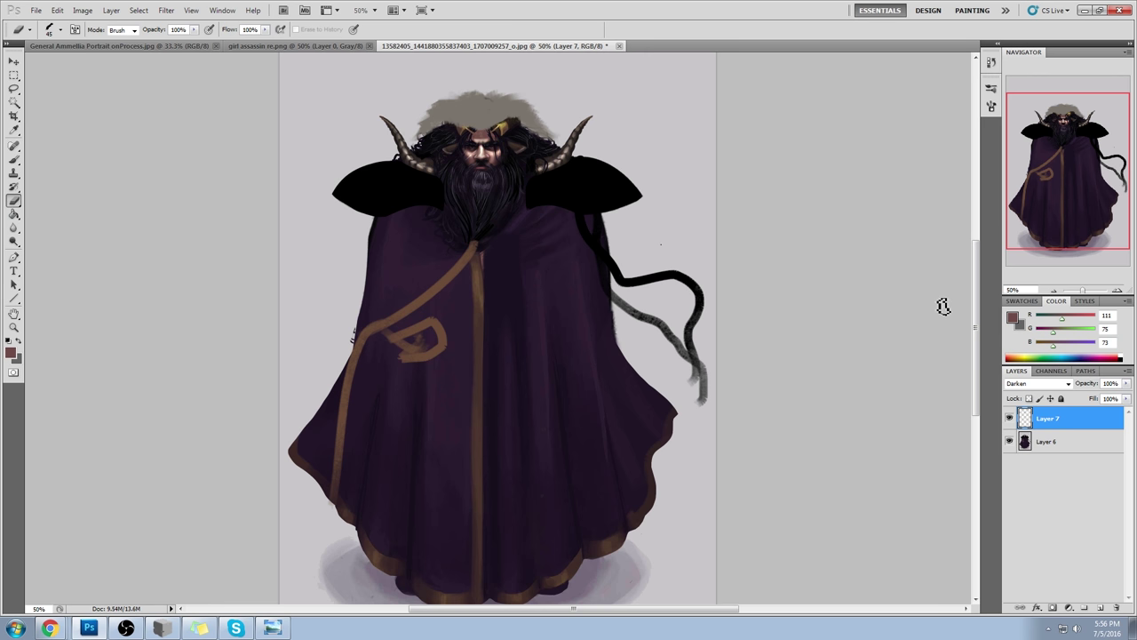
{"action": "left_click", "coordinate": [1039, 383]}
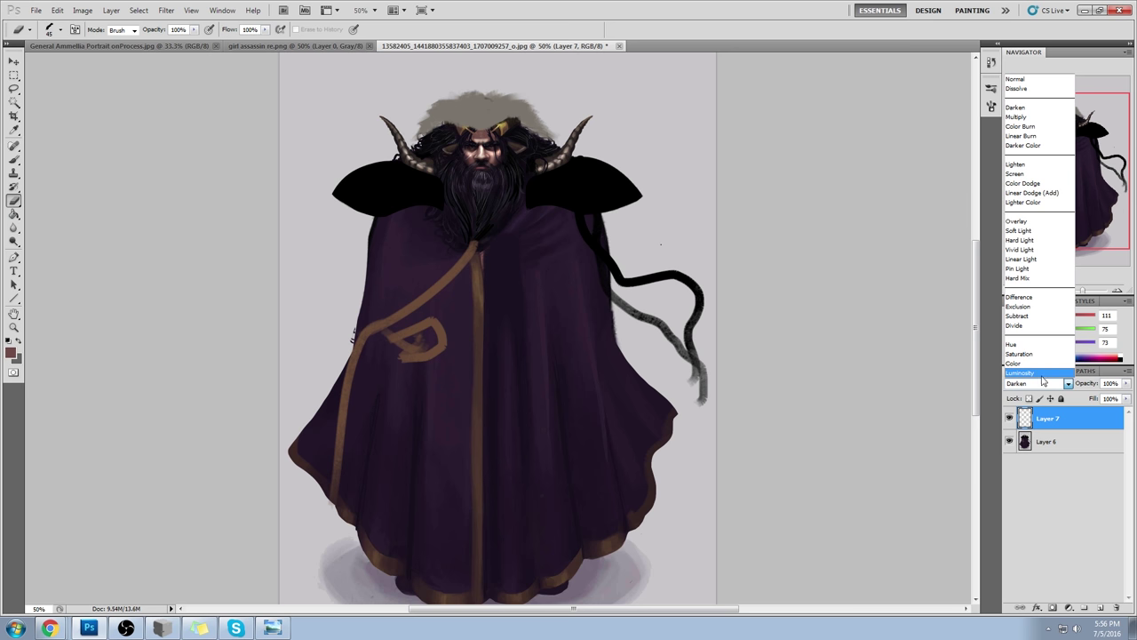
{"action": "left_click", "coordinate": [1126, 400]}
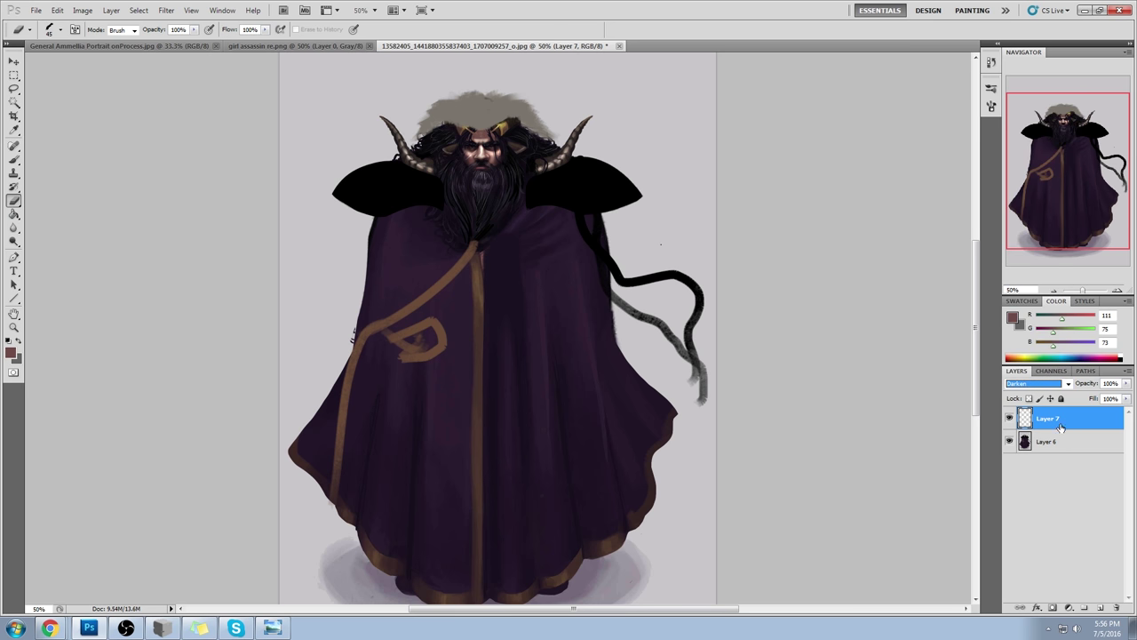
{"action": "key", "text": "ctrl+u"}
{"action": "left_click_drag", "start_coordinate": [846, 465], "coordinate": [821, 462]}
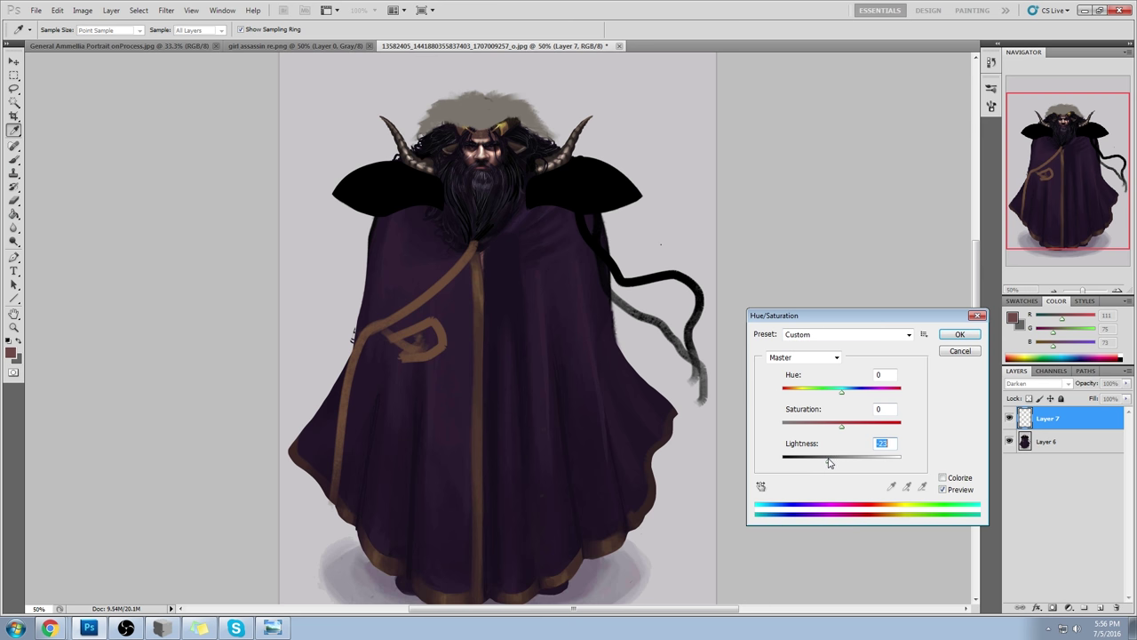
{"action": "left_click", "coordinate": [959, 334]}
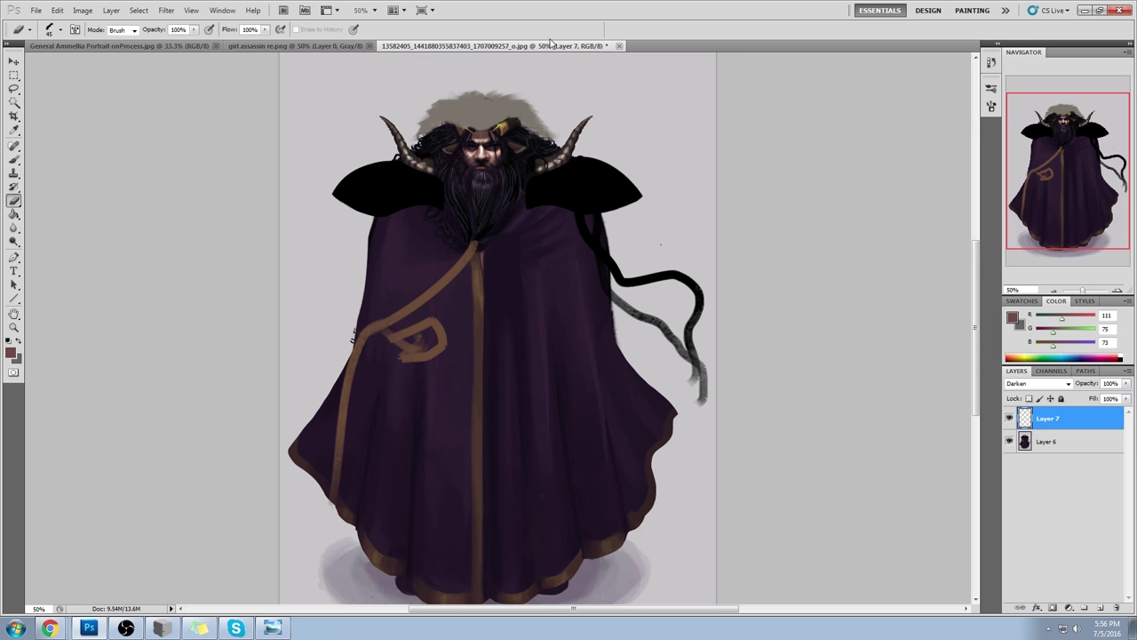
- Nudge the forehead shading on Layer 7 slightly upward
{"action": "key", "text": "ctrl+minus"}
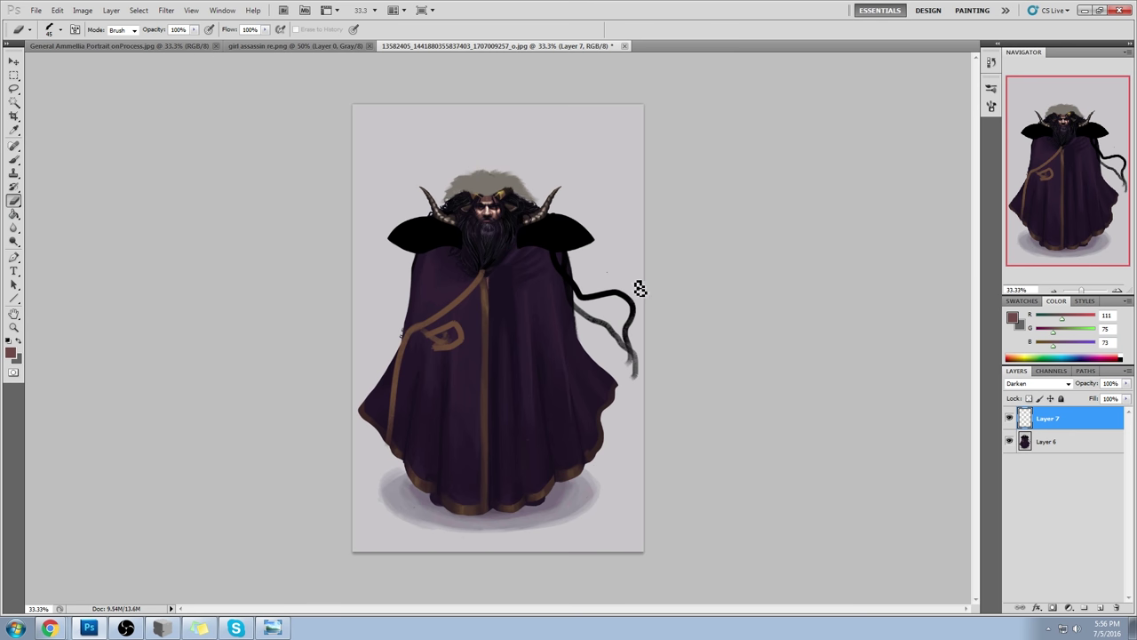
{"action": "key", "text": "v"}
{"action": "key", "text": "Up"}
{"action": "key", "text": "Up"}
{"action": "key", "text": "Up"}
{"action": "key", "text": "Up"}
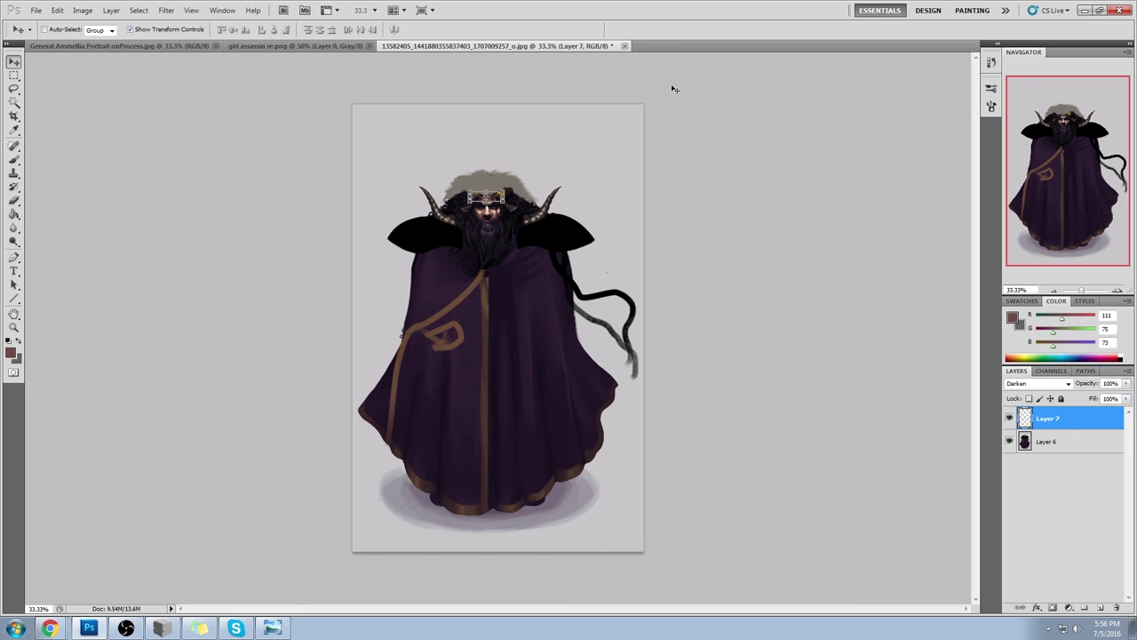
{"action": "key", "text": "m"}
{"action": "key", "text": "e"}
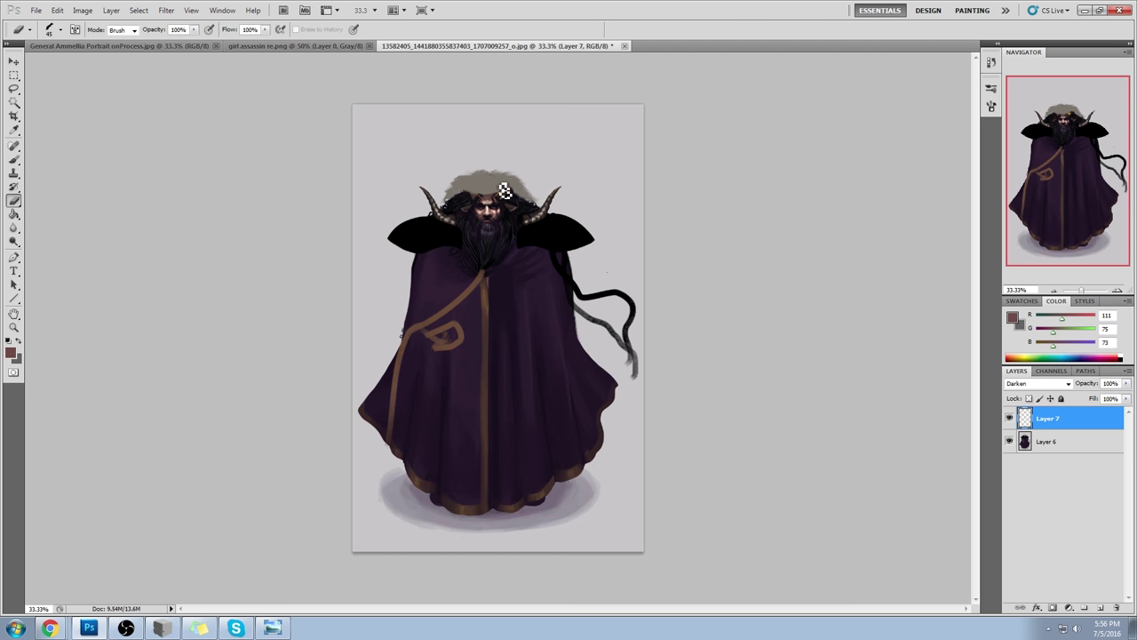
{"action": "key", "text": "v"}
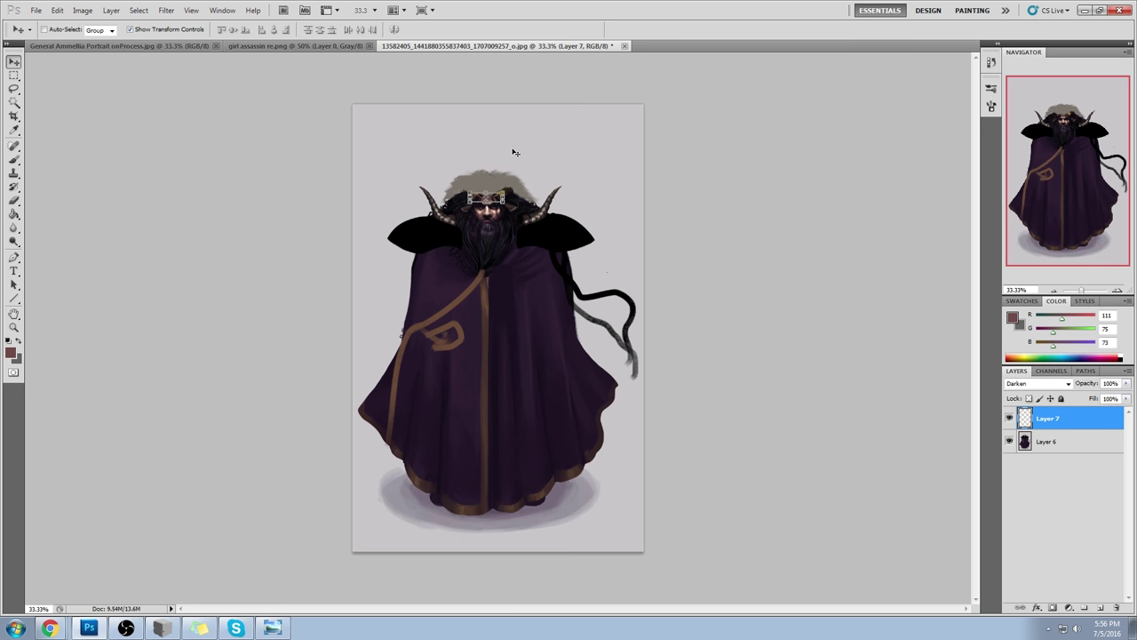
- Clean up the forehead shading with the Brush and Eraser, and merge Layer 7 down into Layer 6
{"action": "key", "text": "b"}
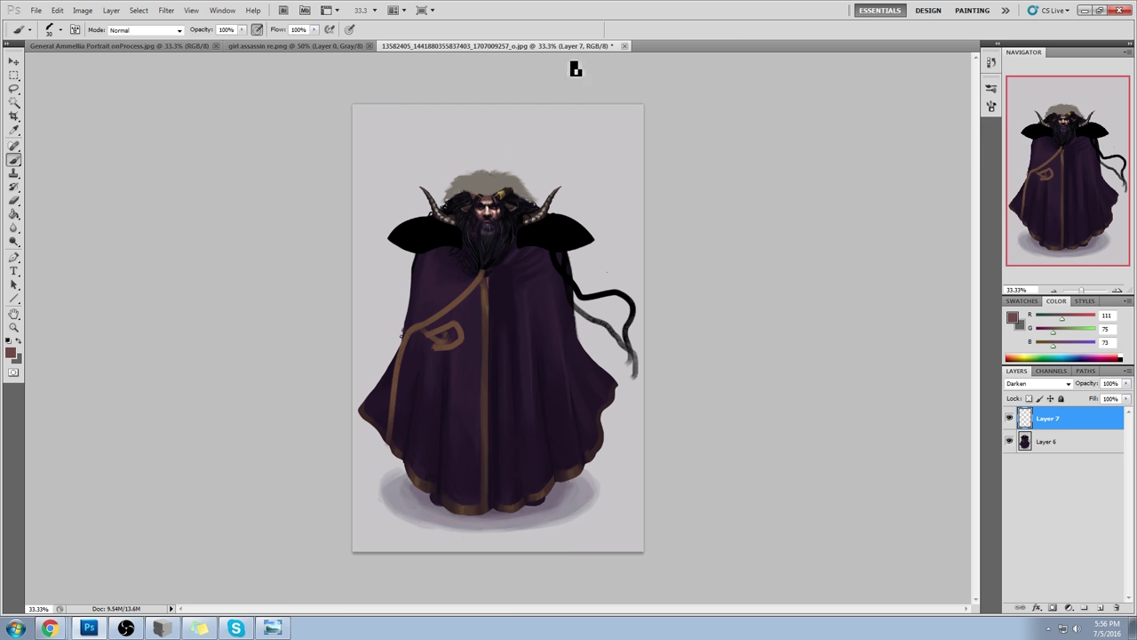
{"action": "key", "text": "ctrl+plus"}
{"action": "key", "text": "e"}
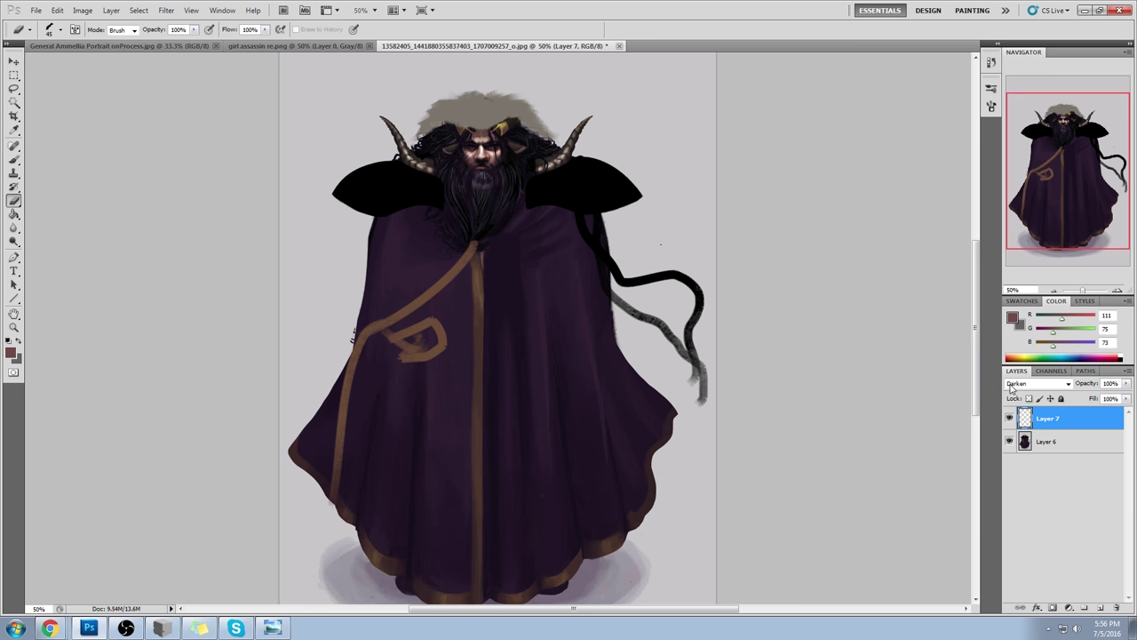
{"action": "right_click", "coordinate": [1056, 419]}
{"action": "left_click", "coordinate": [1079, 380]}
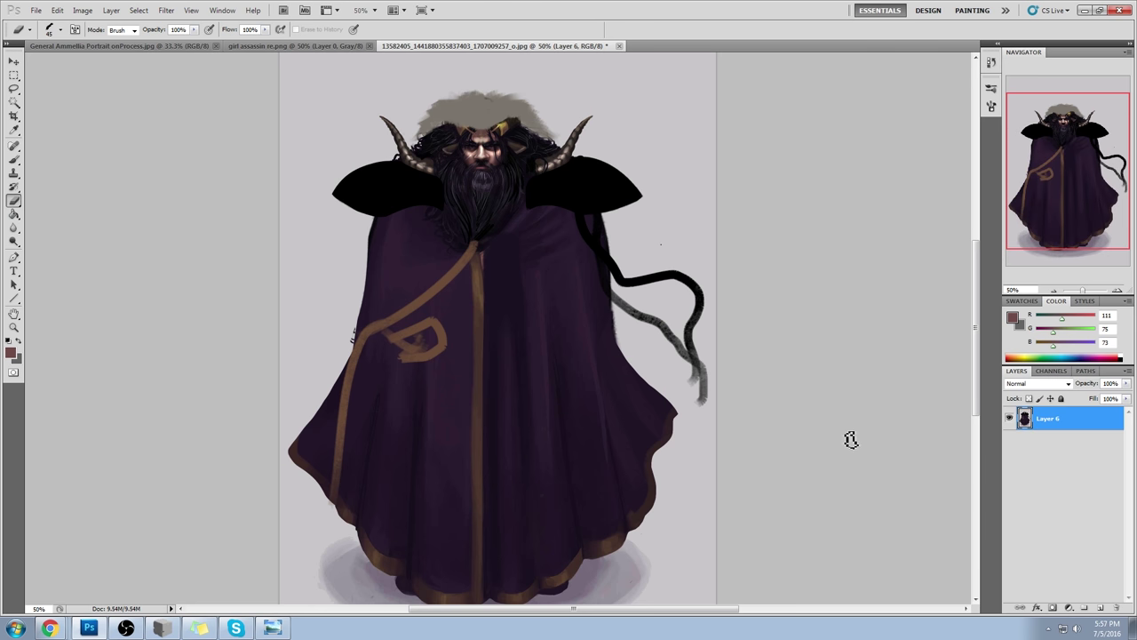
- Try to paint brown cords hanging from the left end of the shoulder collar in sampled RGB 106, 75, 56
{"action": "key", "text": "ctrl+minus"}
{"action": "key", "text": "ctrl+minus"}
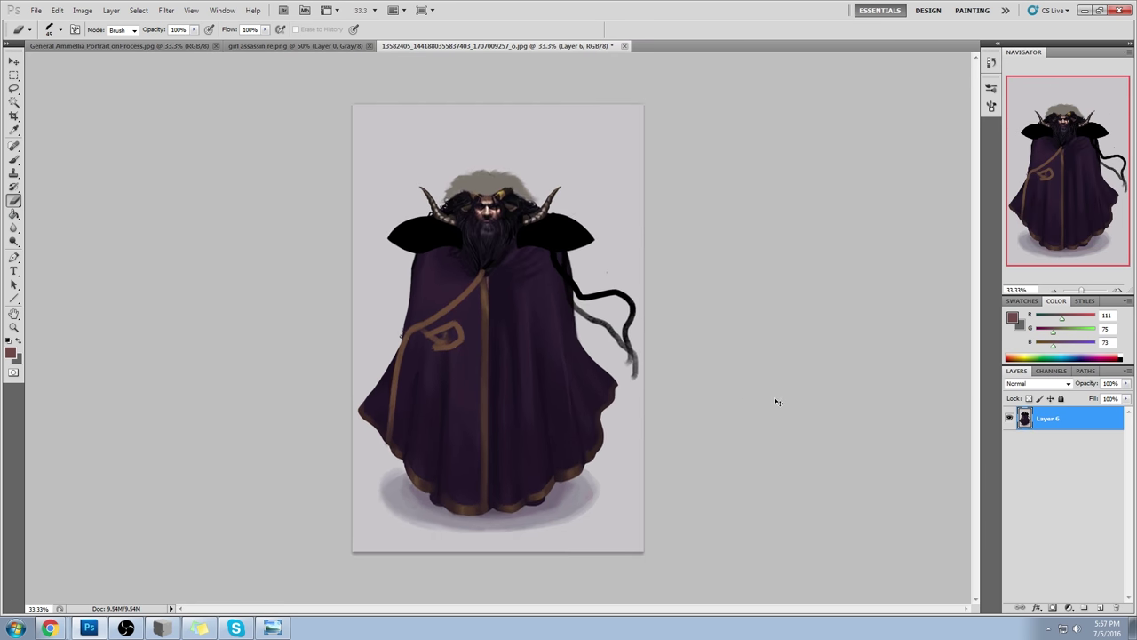
{"action": "key", "text": "ctrl+plus"}
{"action": "key", "text": "b"}
{"action": "left_click", "coordinate": [435, 317], "text": "alt"}
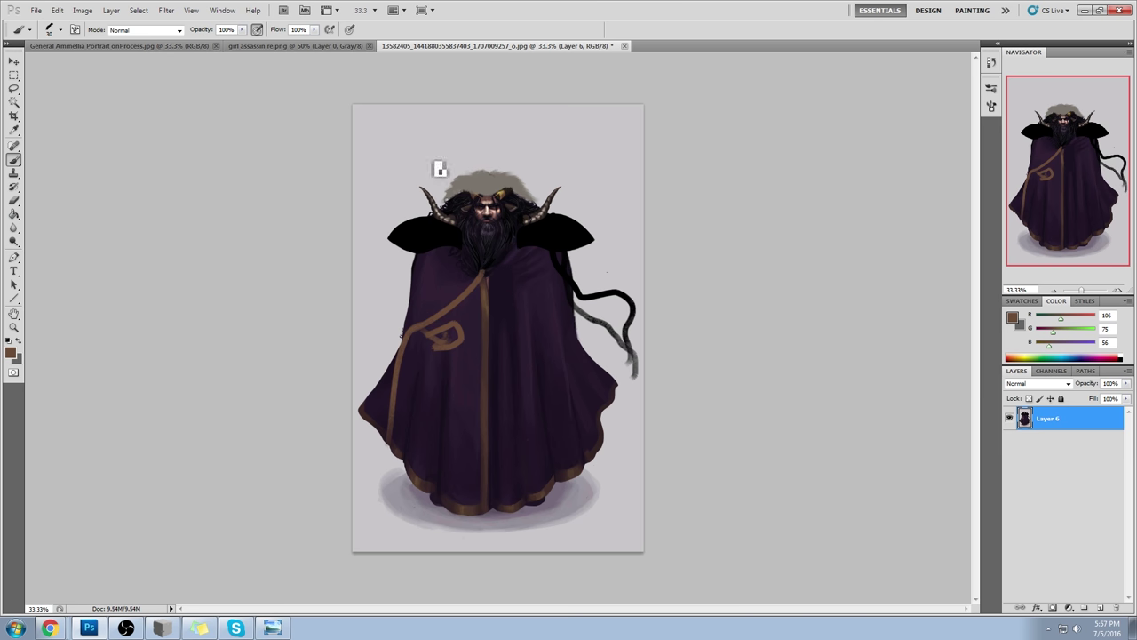
{"action": "key", "text": "bracketleft"}
{"action": "key", "text": "bracketleft"}
{"action": "mouse_move", "coordinate": [405, 222]}
{"action": "left_mouse_down"}
{"action": "mouse_move", "coordinate": [400, 279]}
{"action": "mouse_move", "coordinate": [405, 287]}
{"action": "mouse_move", "coordinate": [417, 251]}
{"action": "mouse_move", "coordinate": [404, 287]}
{"action": "left_mouse_up"}
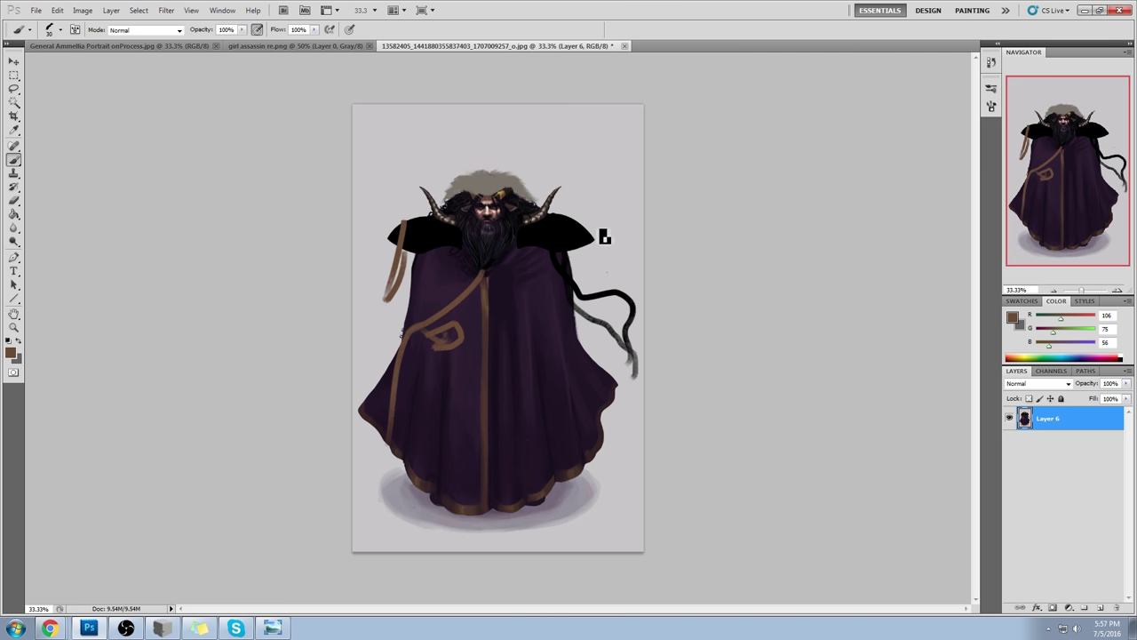
{"action": "key", "text": "ctrl+z"}
- Paint upturned black points on both ends of the shoulder collar, sampling the collar's black, RGB 0, 0, 0
{"action": "left_click", "coordinate": [410, 228], "text": "alt"}
{"action": "left_click_drag", "start_coordinate": [415, 229], "coordinate": [410, 240]}
{"action": "left_click_drag", "start_coordinate": [582, 231], "coordinate": [592, 213]}
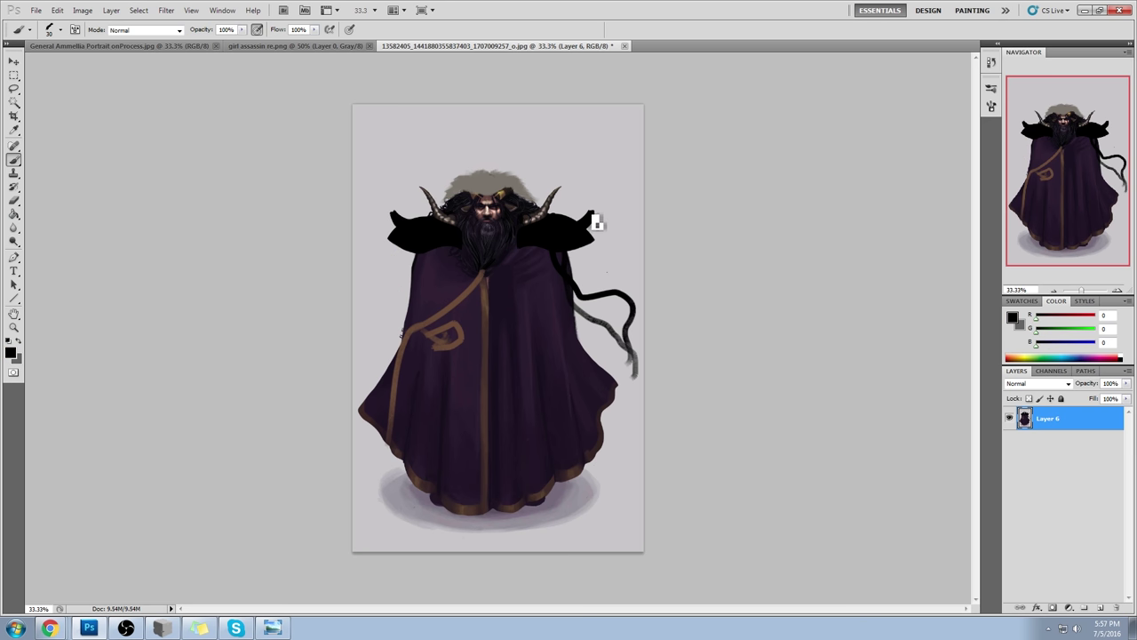
{"action": "mouse_move", "coordinate": [403, 230]}
{"action": "left_mouse_down"}
{"action": "mouse_move", "coordinate": [390, 196]}
{"action": "mouse_move", "coordinate": [406, 214]}
{"action": "mouse_move", "coordinate": [396, 211]}
{"action": "left_mouse_up"}
{"action": "key", "text": "ctrl+z"}
{"action": "key", "text": "ctrl+z"}
- Trim the collar points and the left horn's tip with the sampled background grey, RGB 200, 198, 201
{"action": "left_click", "coordinate": [408, 204], "text": "alt"}
{"action": "mouse_move", "coordinate": [593, 210]}
{"action": "left_mouse_down"}
{"action": "mouse_move", "coordinate": [587, 218]}
{"action": "mouse_move", "coordinate": [600, 217]}
{"action": "left_mouse_up"}
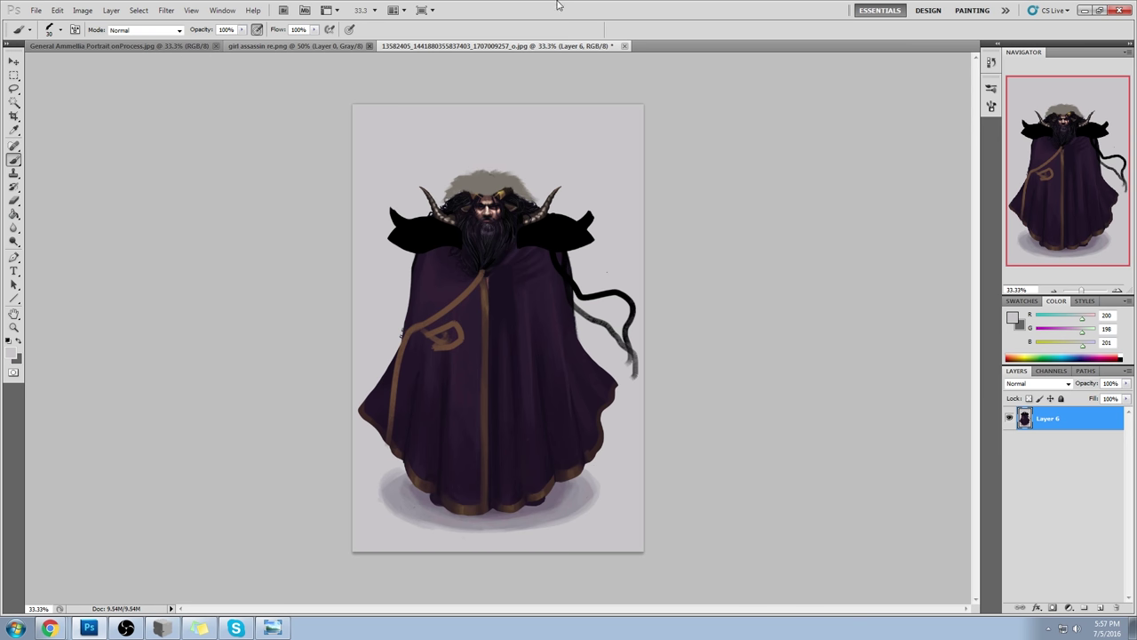
{"action": "left_click", "coordinate": [430, 183], "text": "alt"}
{"action": "left_click_drag", "start_coordinate": [436, 195], "coordinate": [426, 188]}
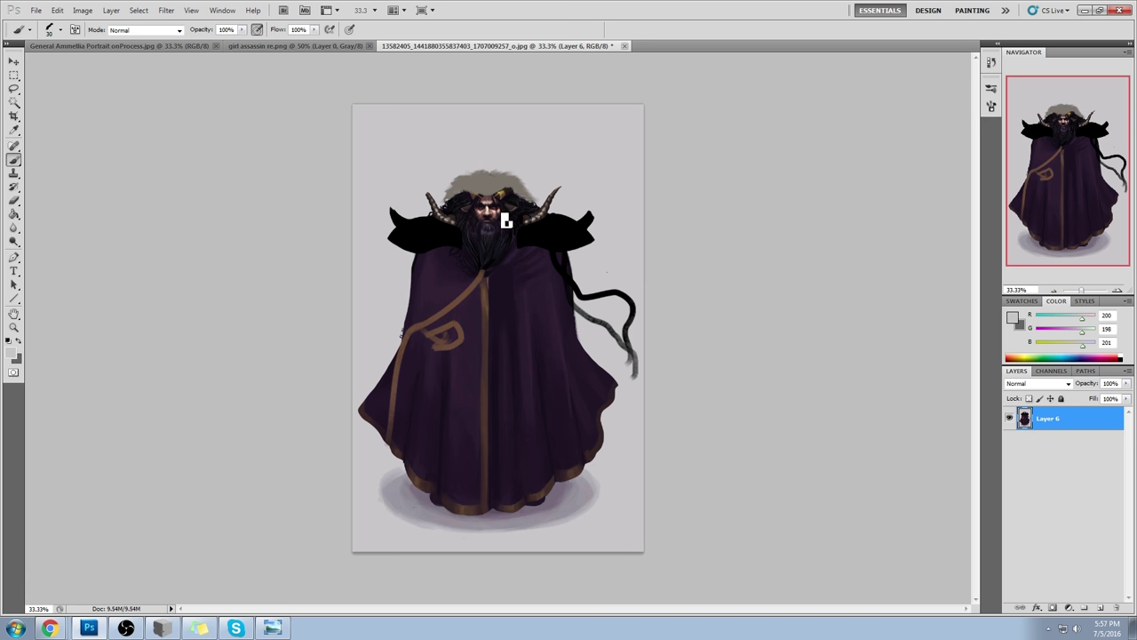
- Lighten the beard and the dark areas around the face using the Dodge tool, size 80, range Shadows, exposure 15%
{"action": "left_click_drag", "start_coordinate": [13, 241], "coordinate": [104, 240]}
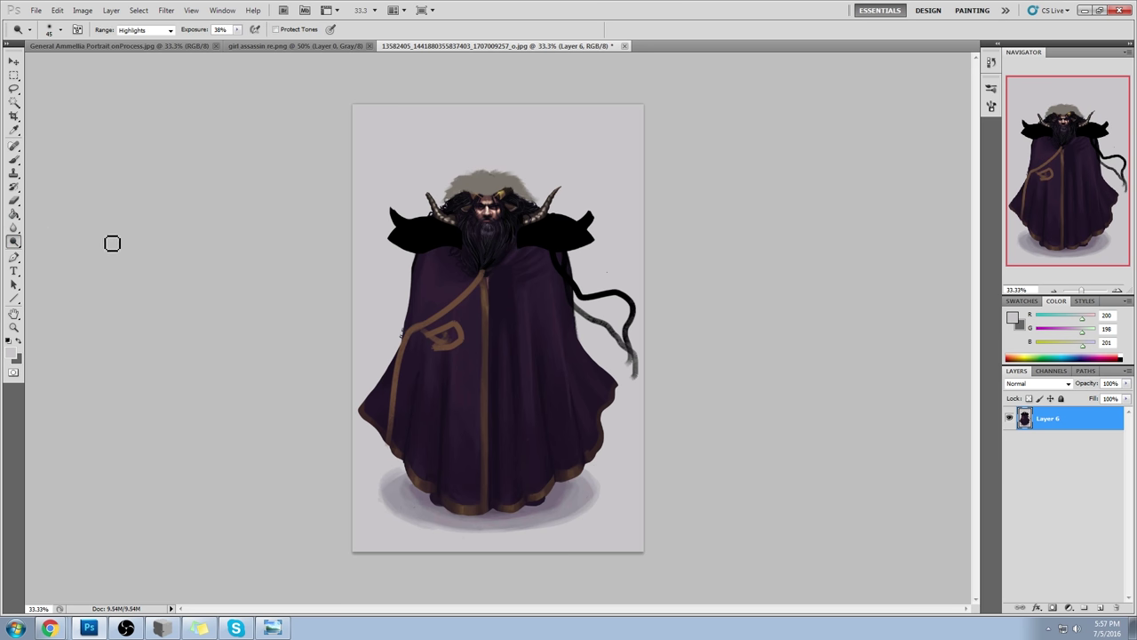
{"action": "left_click", "coordinate": [145, 30]}
{"action": "left_click", "coordinate": [133, 41]}
{"action": "key", "text": "bracketright"}
{"action": "key", "text": "bracketright"}
{"action": "key", "text": "bracketright"}
{"action": "key", "text": "bracketright"}
{"action": "left_click_drag", "start_coordinate": [486, 227], "coordinate": [486, 222]}
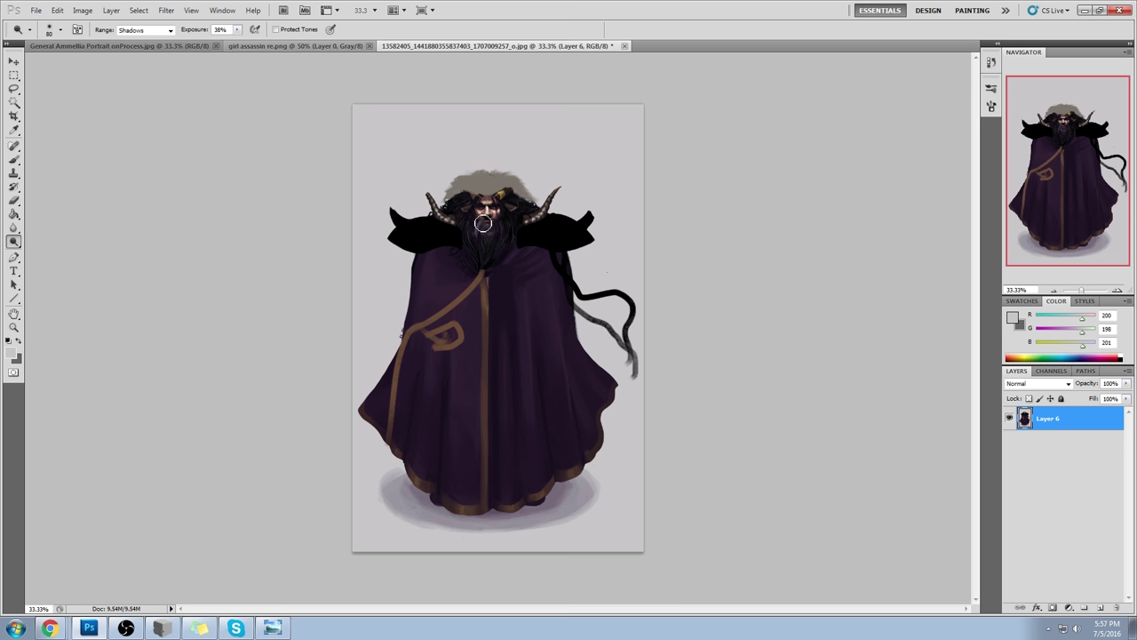
{"action": "left_click_drag", "start_coordinate": [237, 30], "coordinate": [221, 48]}
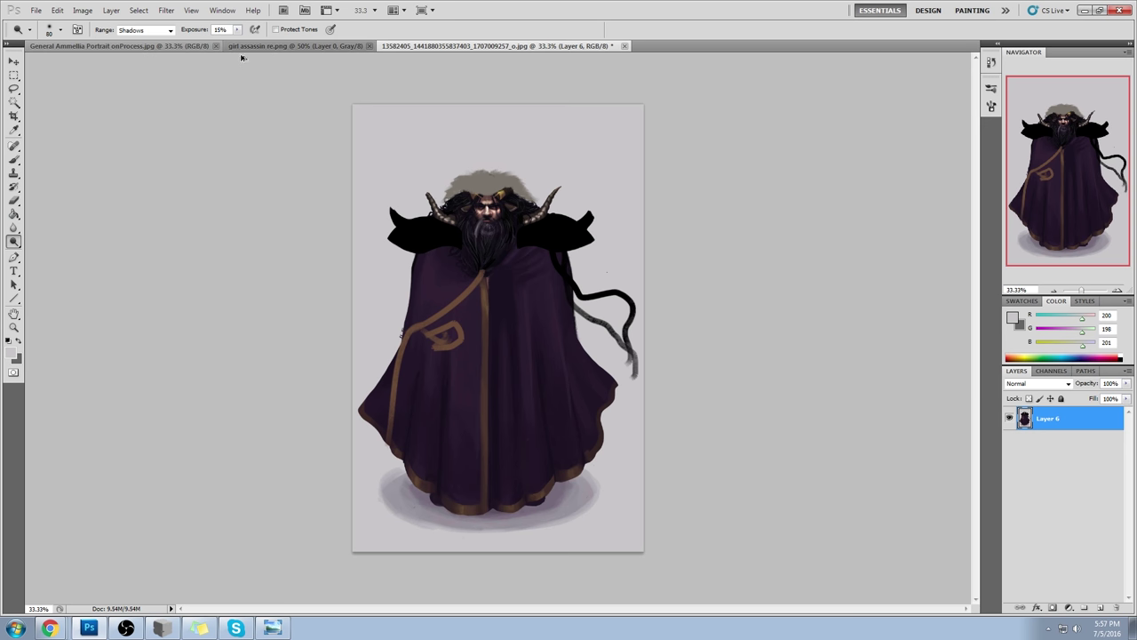
{"action": "mouse_move", "coordinate": [488, 208]}
{"action": "left_mouse_down"}
{"action": "mouse_move", "coordinate": [486, 258]}
{"action": "mouse_move", "coordinate": [485, 223]}
{"action": "mouse_move", "coordinate": [480, 240]}
{"action": "mouse_move", "coordinate": [493, 223]}
{"action": "mouse_move", "coordinate": [496, 244]}
{"action": "mouse_move", "coordinate": [498, 222]}
{"action": "mouse_move", "coordinate": [499, 238]}
{"action": "mouse_move", "coordinate": [508, 231]}
{"action": "mouse_move", "coordinate": [495, 222]}
{"action": "mouse_move", "coordinate": [523, 189]}
{"action": "left_mouse_up"}
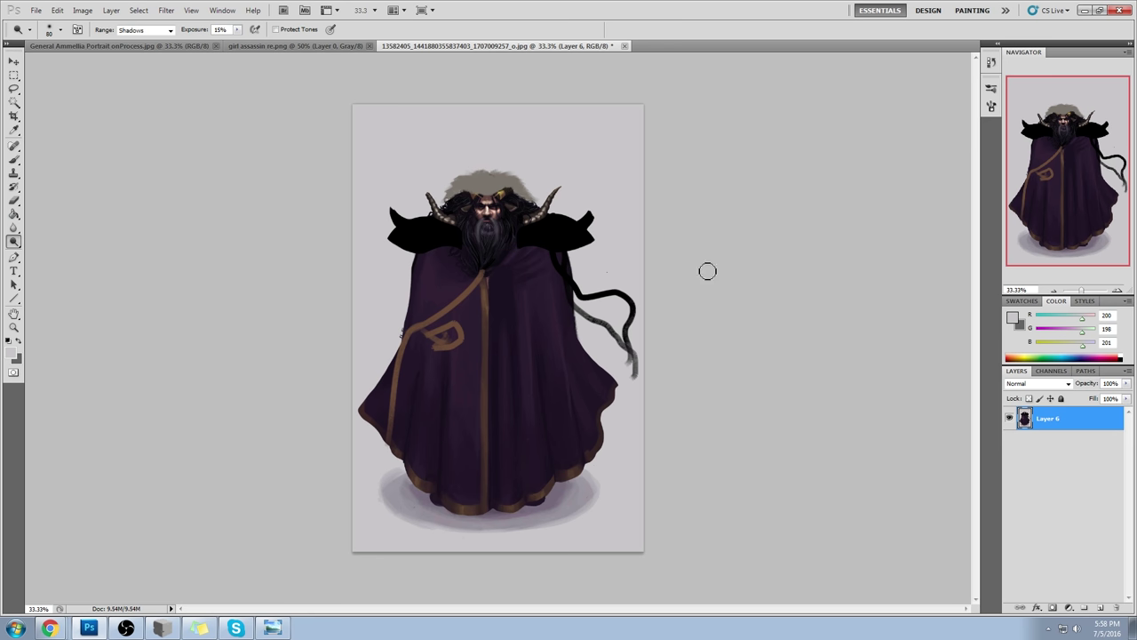
- Copy the whole repainted canvas, revert to the original opening snapshot and paste the copy in place as a new layer
{"action": "key", "text": "ctrl+a"}
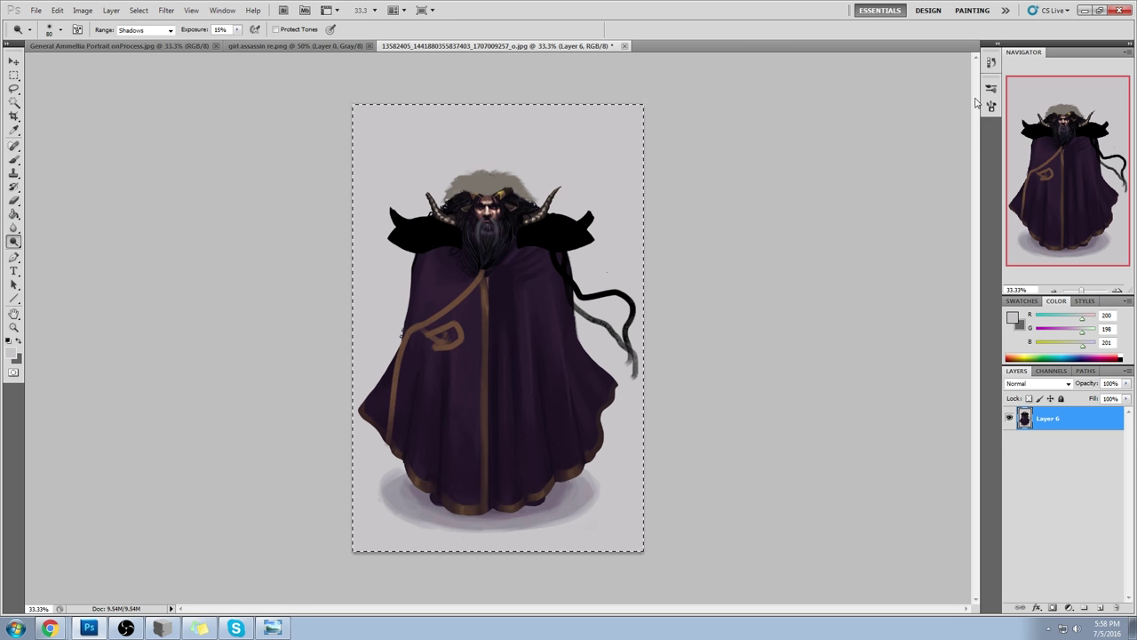
{"action": "left_click", "coordinate": [992, 62]}
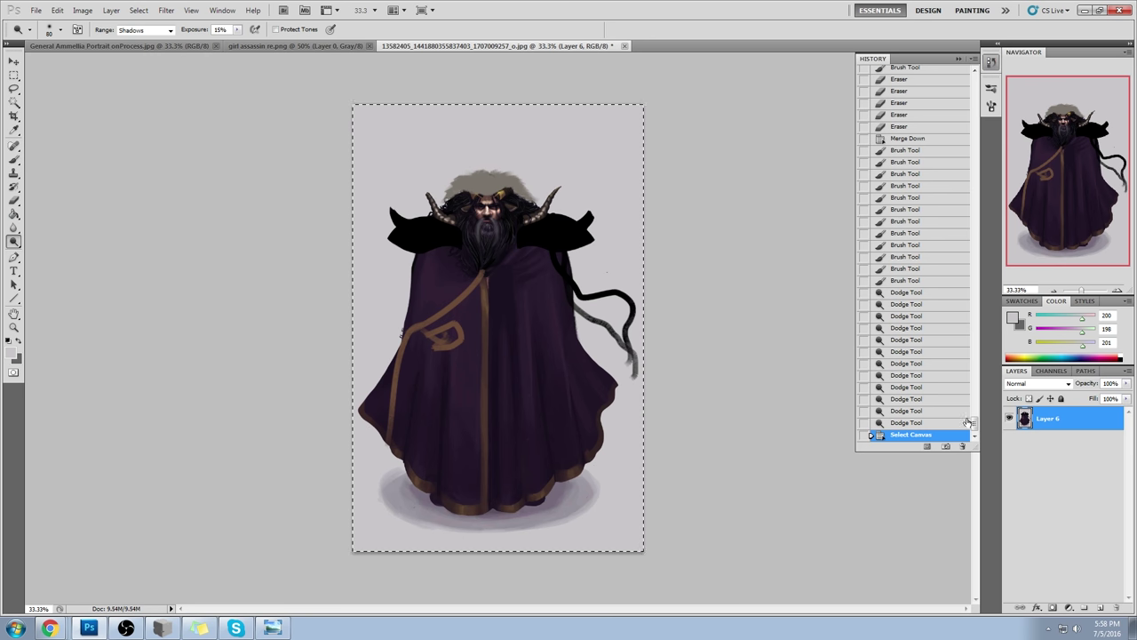
{"action": "left_click_drag", "start_coordinate": [976, 432], "coordinate": [984, 76]}
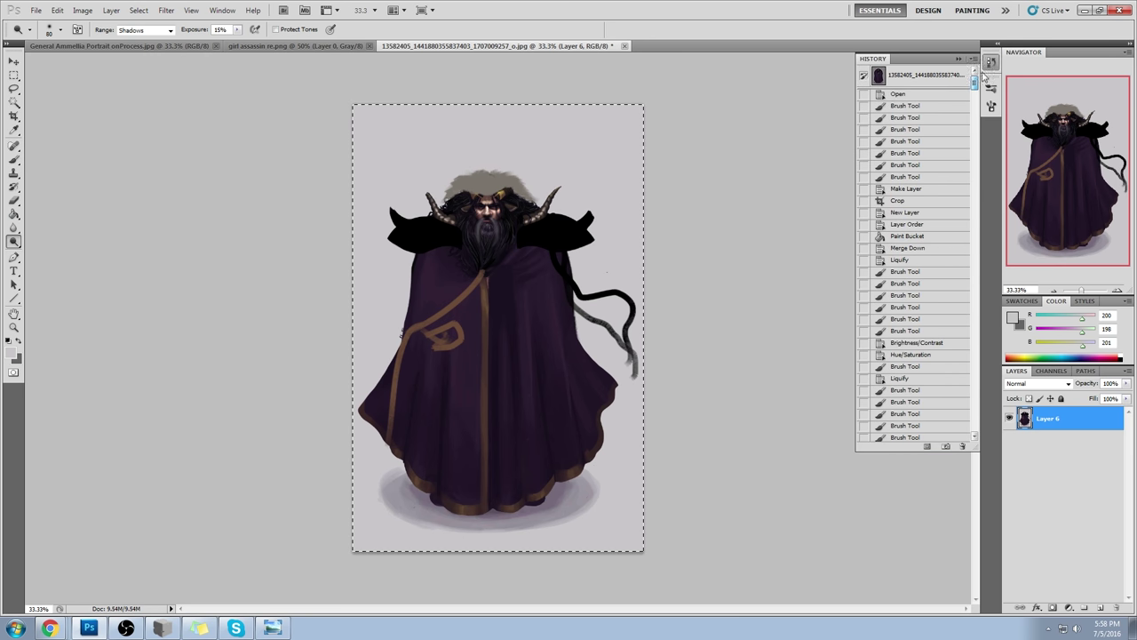
{"action": "left_click", "coordinate": [929, 76]}
{"action": "key", "text": "ctrl+shift+v"}
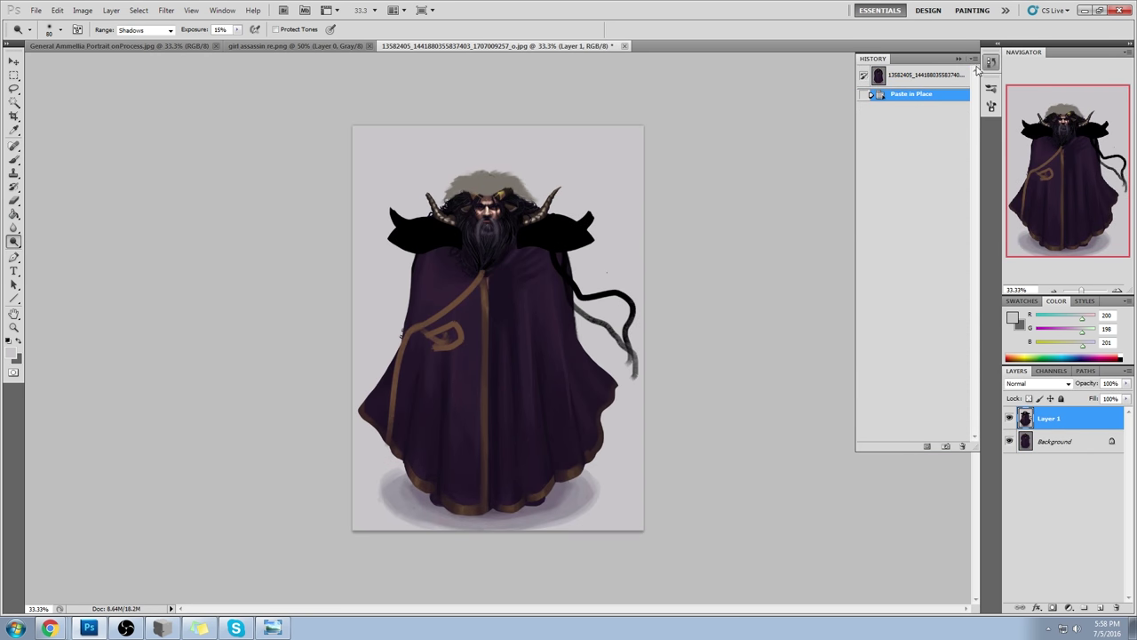
{"action": "left_click", "coordinate": [959, 59]}
- Compare the repaint with the original painting by repeatedly hiding and showing Layer 1
{"action": "left_click", "coordinate": [1009, 419]}
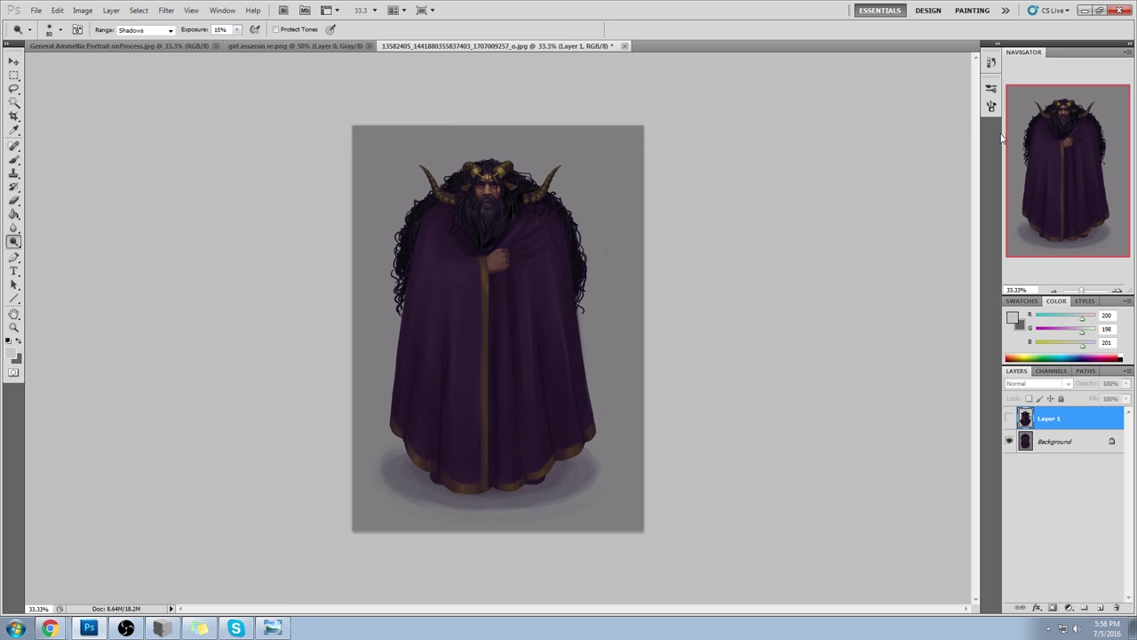
{"action": "left_click_drag", "start_coordinate": [1136, 66], "coordinate": [591, 1]}
{"action": "double_click", "coordinate": [596, 10]}
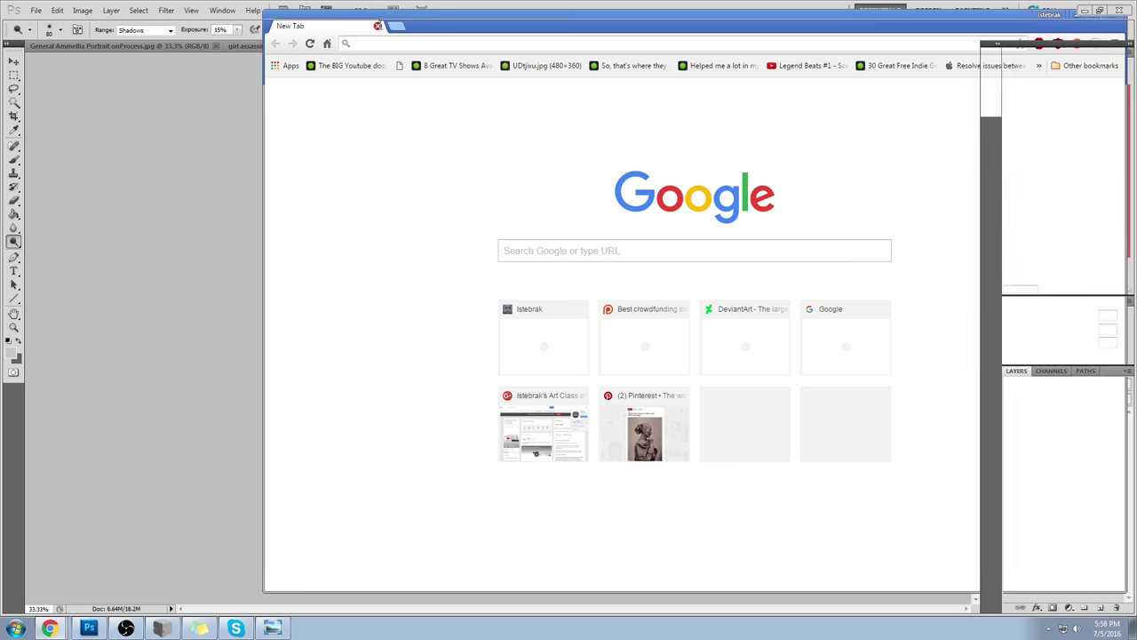
{"action": "left_click", "coordinate": [377, 26]}
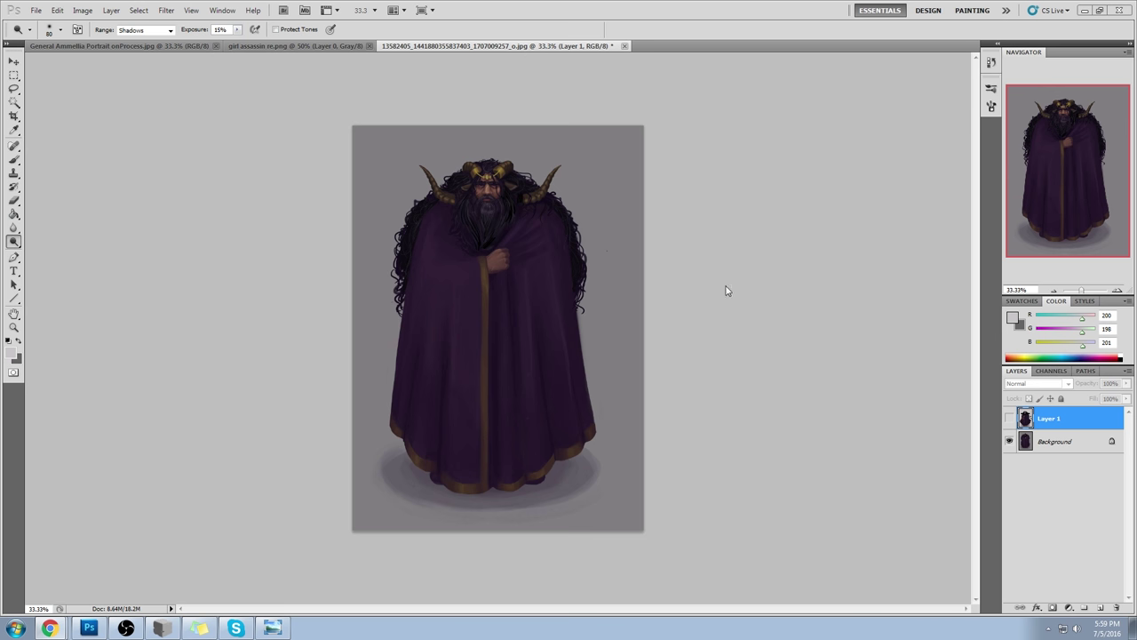
{"action": "left_click", "coordinate": [1009, 419]}
{"action": "left_click", "coordinate": [1009, 418]}
{"action": "left_click", "coordinate": [1008, 418]}
{"action": "left_click", "coordinate": [1009, 418]}
{"action": "left_click", "coordinate": [1008, 418]}
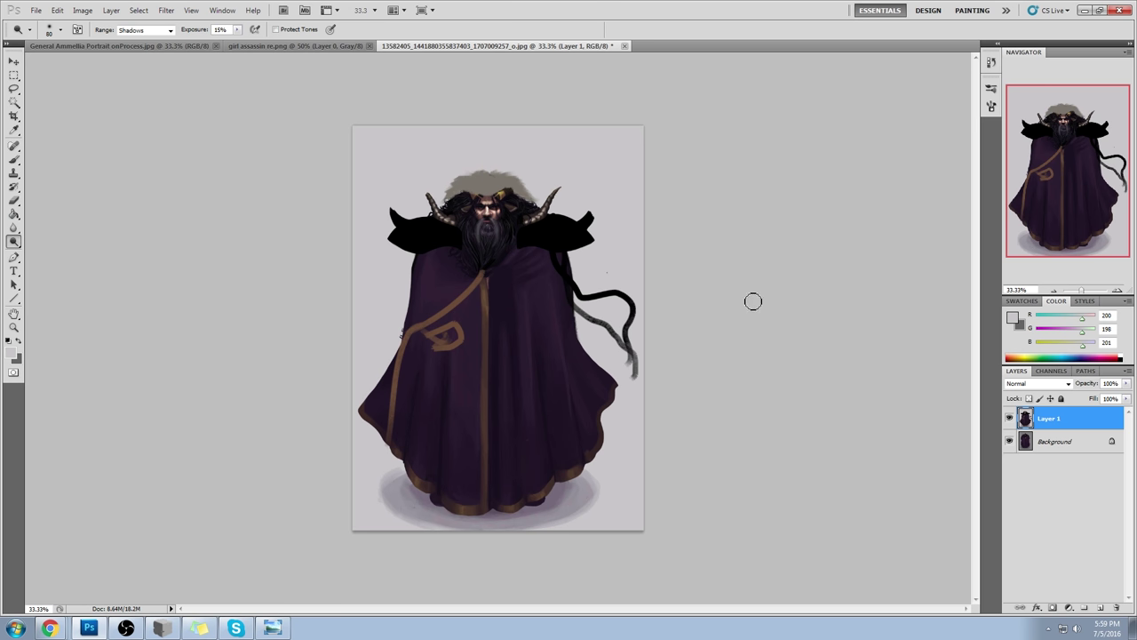
- Add a new empty layer above Layer 1, and check the repaint against the original once more
{"action": "left_click", "coordinate": [1100, 608]}
{"action": "key", "text": "b"}
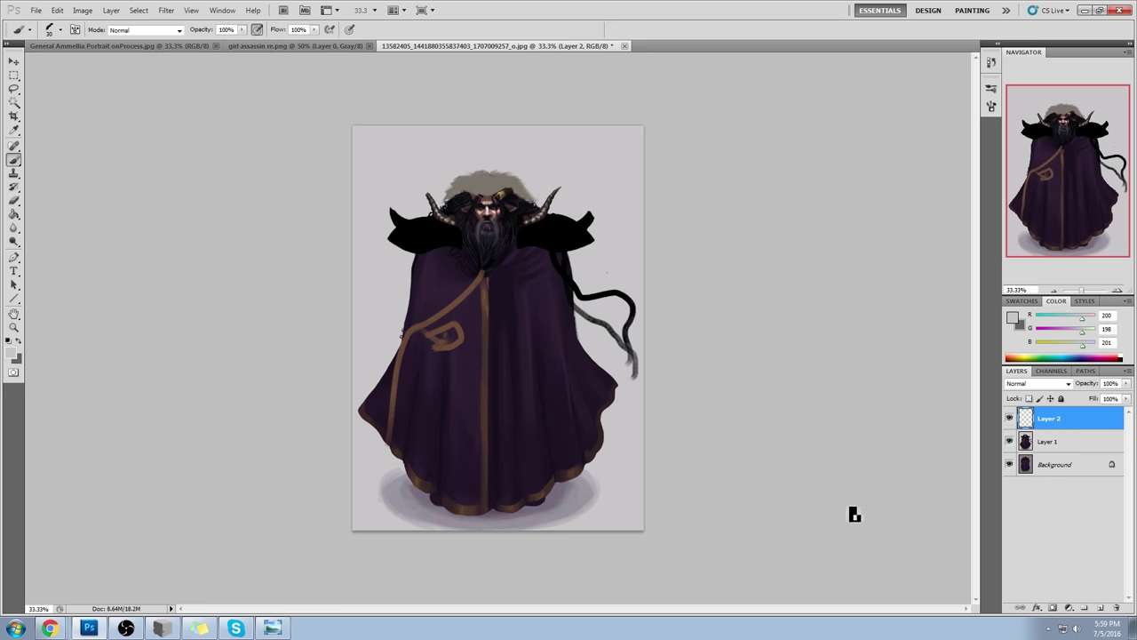
{"action": "left_click", "coordinate": [1010, 443]}
{"action": "left_click", "coordinate": [1010, 444]}
{"action": "left_click", "coordinate": [1049, 445]}
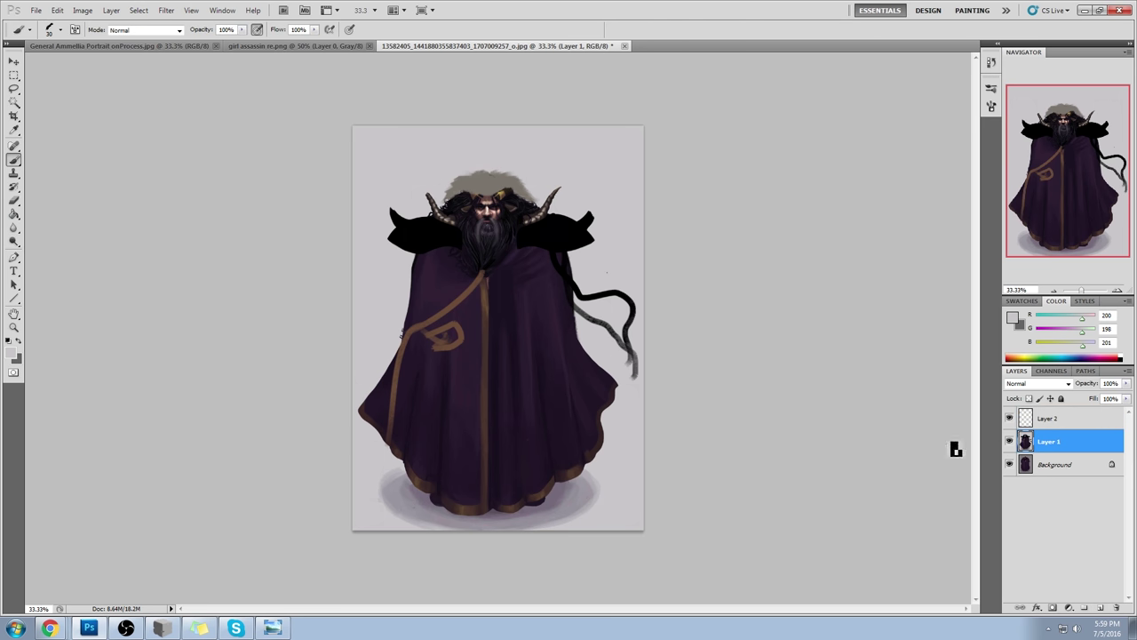
{"action": "left_click", "coordinate": [1010, 443]}
{"action": "left_click", "coordinate": [1010, 443]}
- Paint a looping chain across the base of the neck on Layer 2 in sampled brown, RGB 108, 76, 56
{"action": "left_click", "coordinate": [467, 290], "text": "alt"}
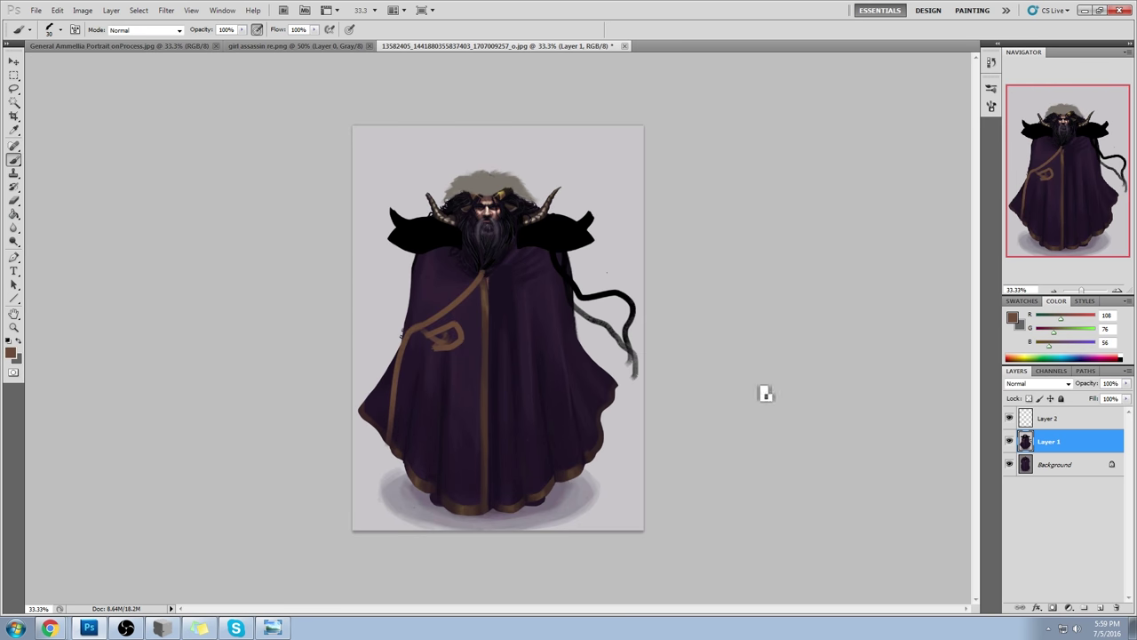
{"action": "left_click", "coordinate": [1060, 420]}
{"action": "left_click_drag", "start_coordinate": [462, 252], "coordinate": [457, 257]}
{"action": "left_click_drag", "start_coordinate": [524, 250], "coordinate": [543, 248]}
{"action": "mouse_move", "coordinate": [455, 255]}
{"action": "left_mouse_down"}
{"action": "mouse_move", "coordinate": [471, 272]}
{"action": "mouse_move", "coordinate": [531, 267]}
{"action": "left_mouse_up"}
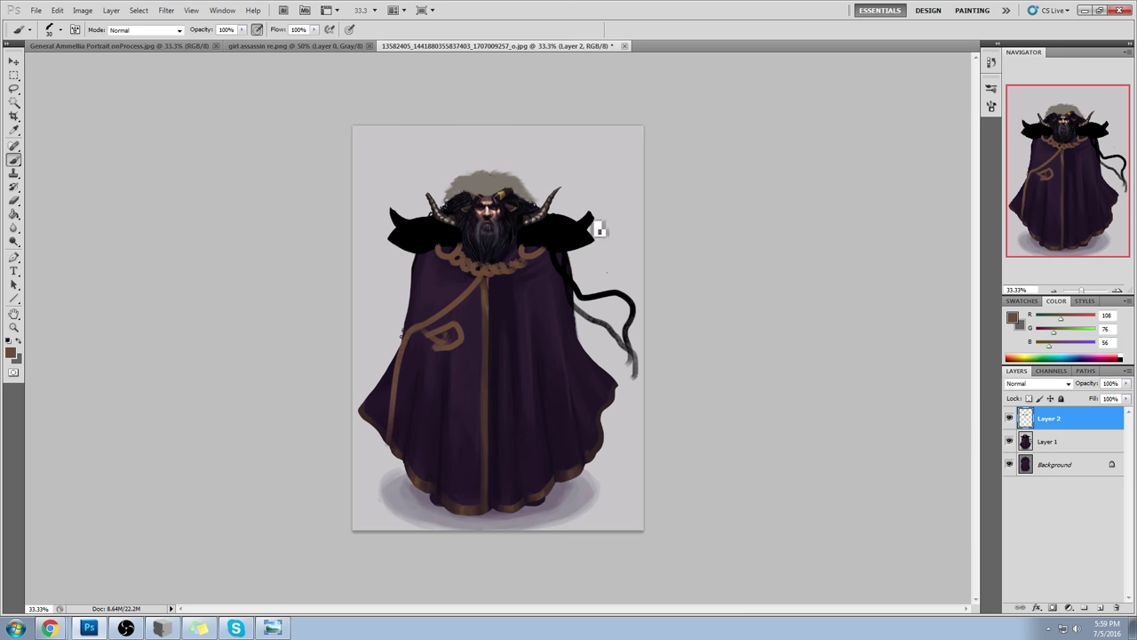
- Undo the chain strokes around the neck back to the first loop on the left
{"action": "key", "text": "ctrl+alt+z"}
{"action": "key", "text": "ctrl+alt+z"}
{"action": "key", "text": "ctrl+alt+z"}
{"action": "key", "text": "ctrl+alt+z"}
{"action": "key", "text": "ctrl+alt+z"}
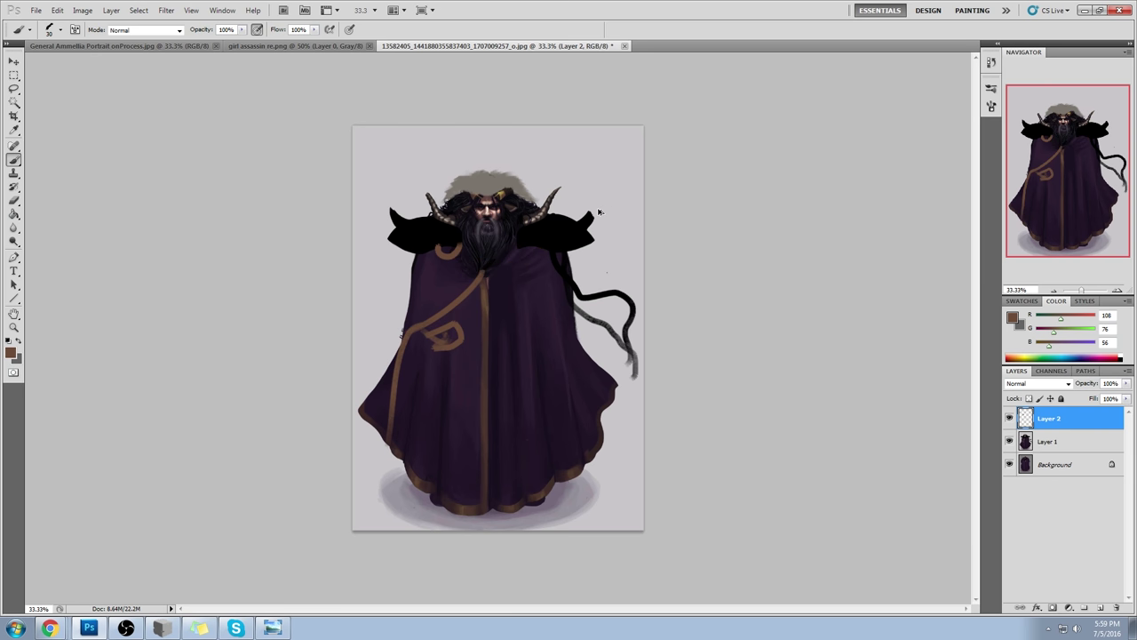
- Hide Layer 1 to inspect the original painting's grey backdrop colour with the colour picker, and show the repaint again
{"action": "left_click", "coordinate": [1009, 441]}
{"action": "left_click", "coordinate": [1010, 443]}
{"action": "left_click", "coordinate": [1009, 441]}
{"action": "left_click", "coordinate": [1013, 318]}
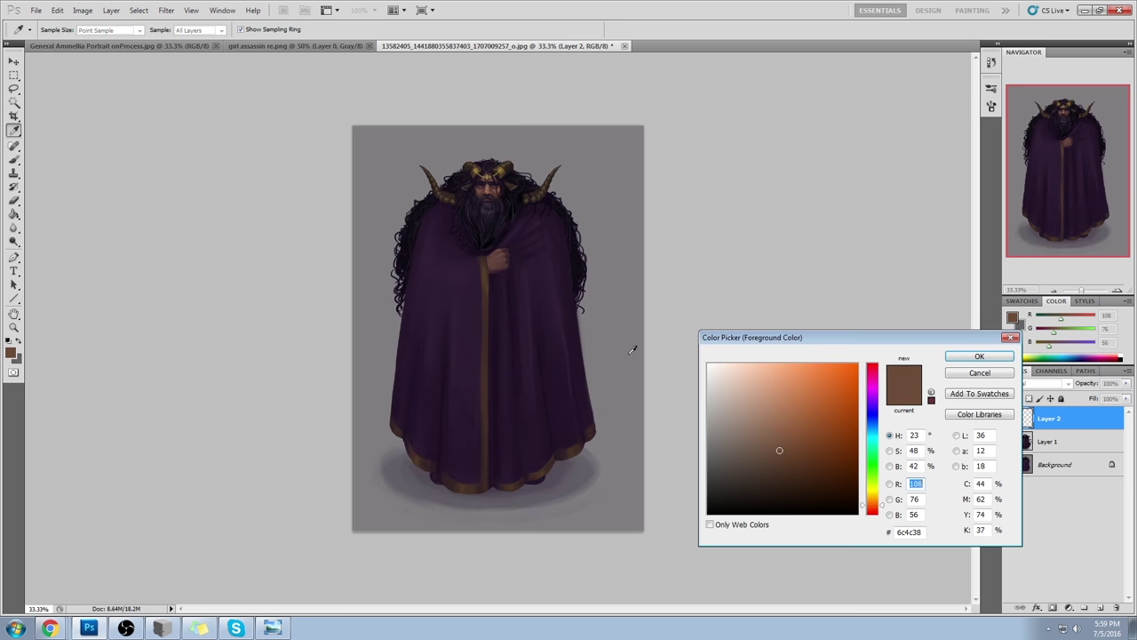
{"action": "left_click", "coordinate": [632, 350]}
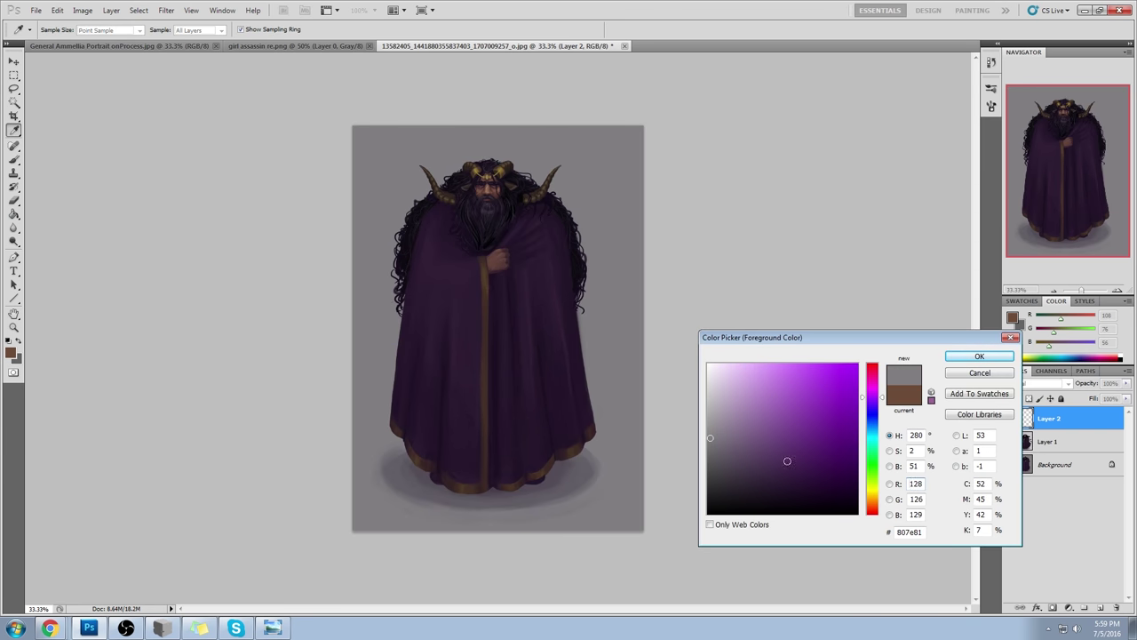
{"action": "left_click", "coordinate": [994, 375]}
{"action": "left_click", "coordinate": [1009, 442]}
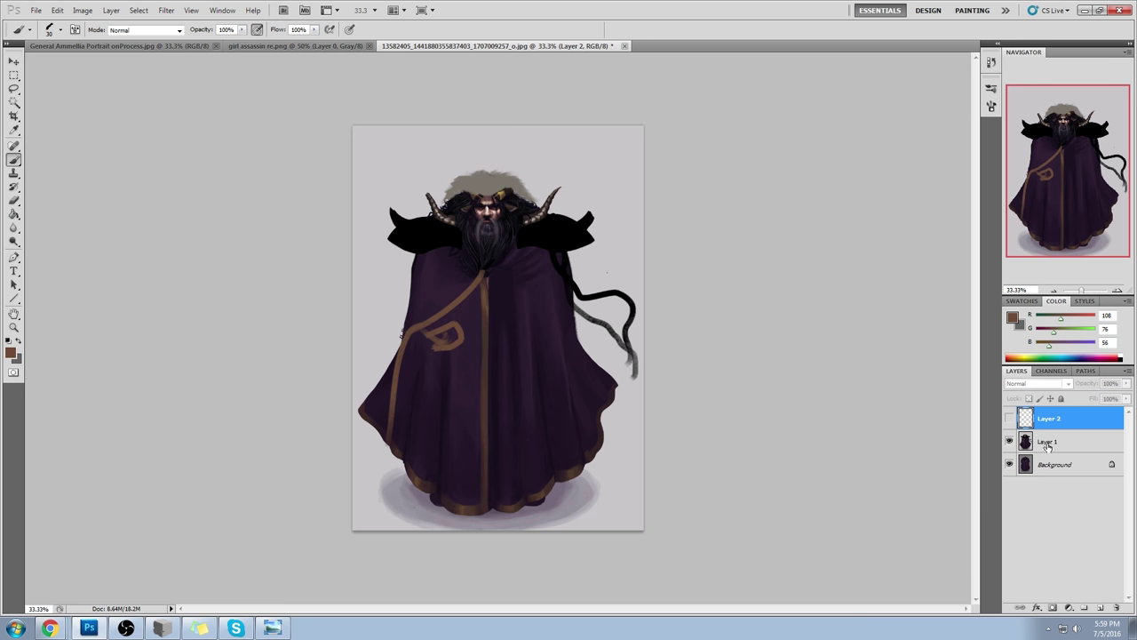
- Try desaturating the light backdrop on Layer 1 with Hue/Saturation at a saturation of -100, and clear the selection
{"action": "left_click", "coordinate": [1048, 442]}
{"action": "left_click", "coordinate": [14, 103]}
{"action": "left_click", "coordinate": [617, 194]}
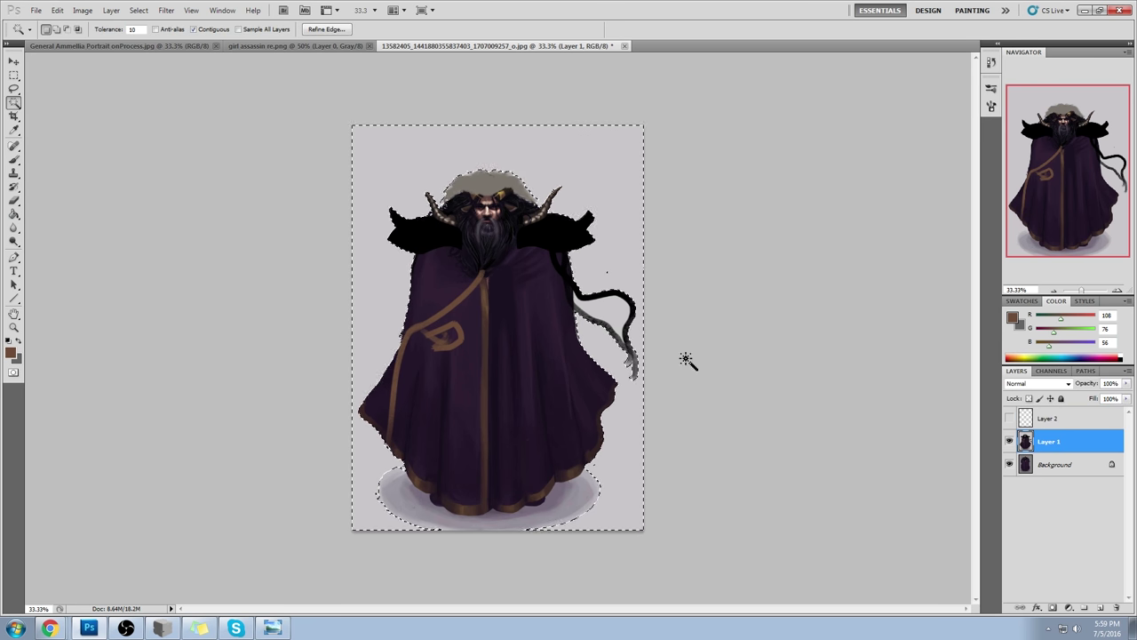
{"action": "key", "text": "ctrl+d"}
{"action": "key", "text": "ctrl+u"}
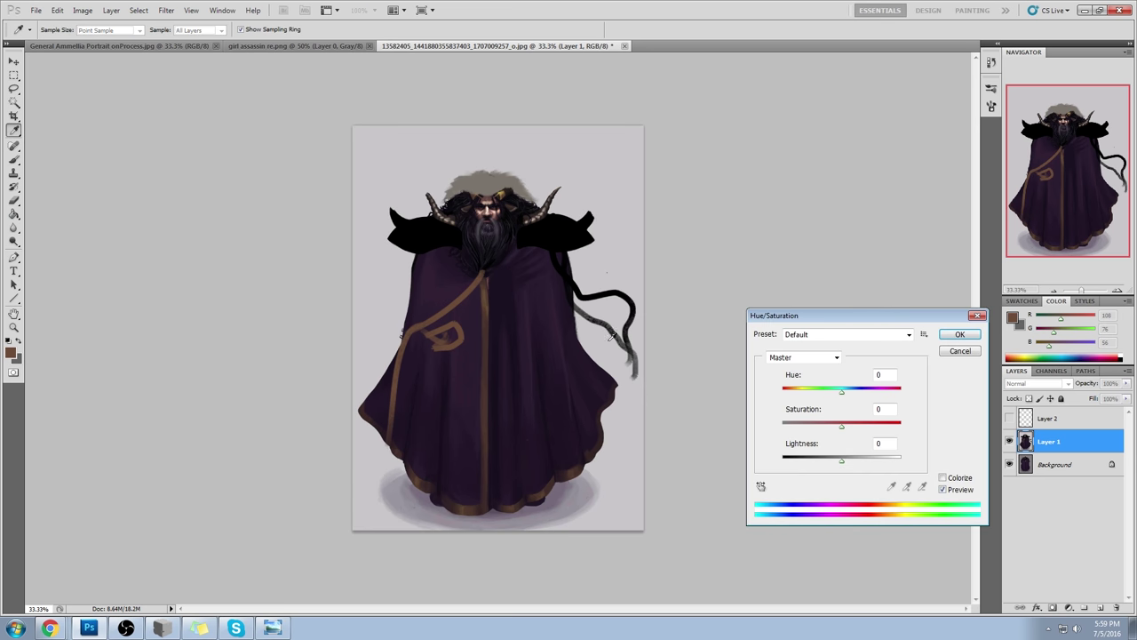
{"action": "left_click_drag", "start_coordinate": [842, 426], "coordinate": [749, 437]}
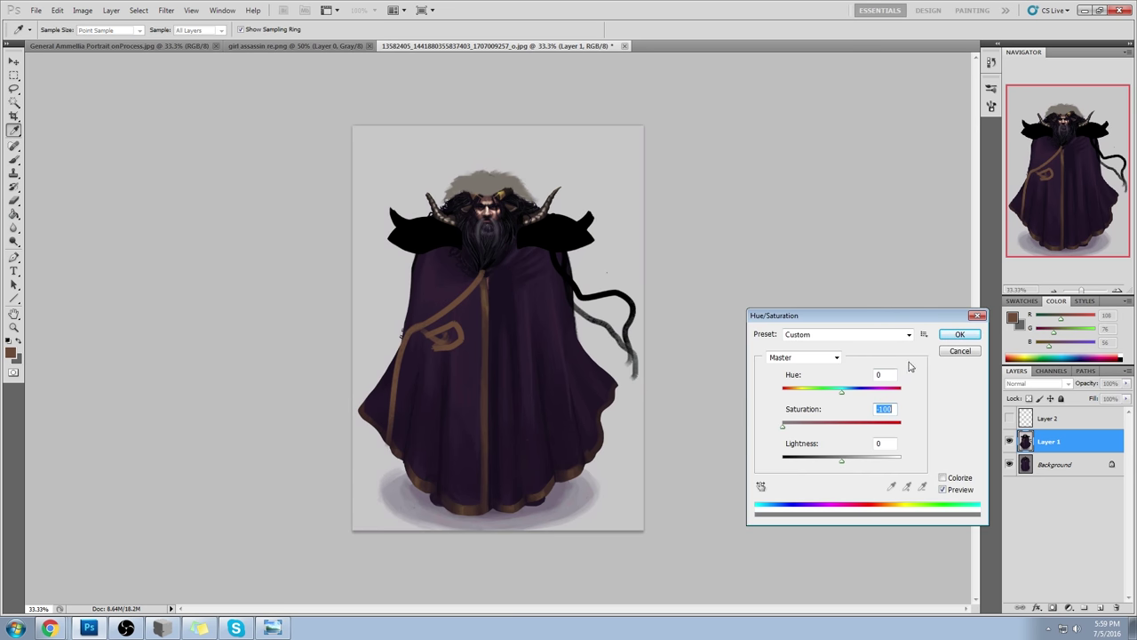
{"action": "left_click", "coordinate": [956, 354]}
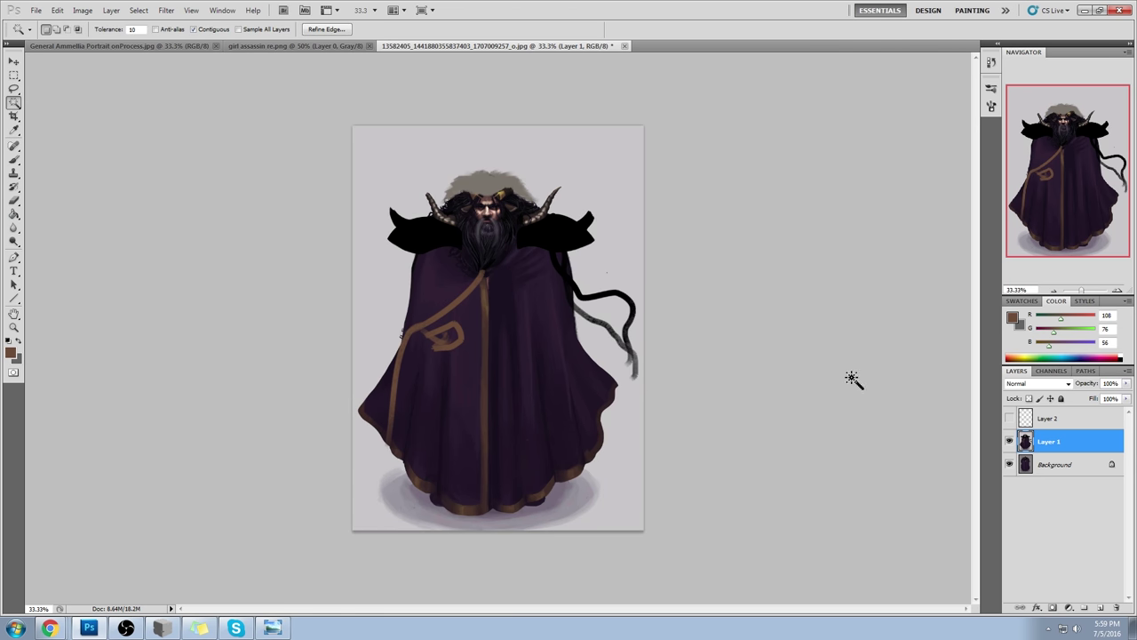
{"action": "key", "text": "m"}
{"action": "right_click", "coordinate": [505, 252]}
{"action": "left_click", "coordinate": [526, 259]}
- Remove the colour cast from the beard on Layer 1 using the Sponge tool in Desaturate mode
{"action": "left_click", "coordinate": [14, 229]}
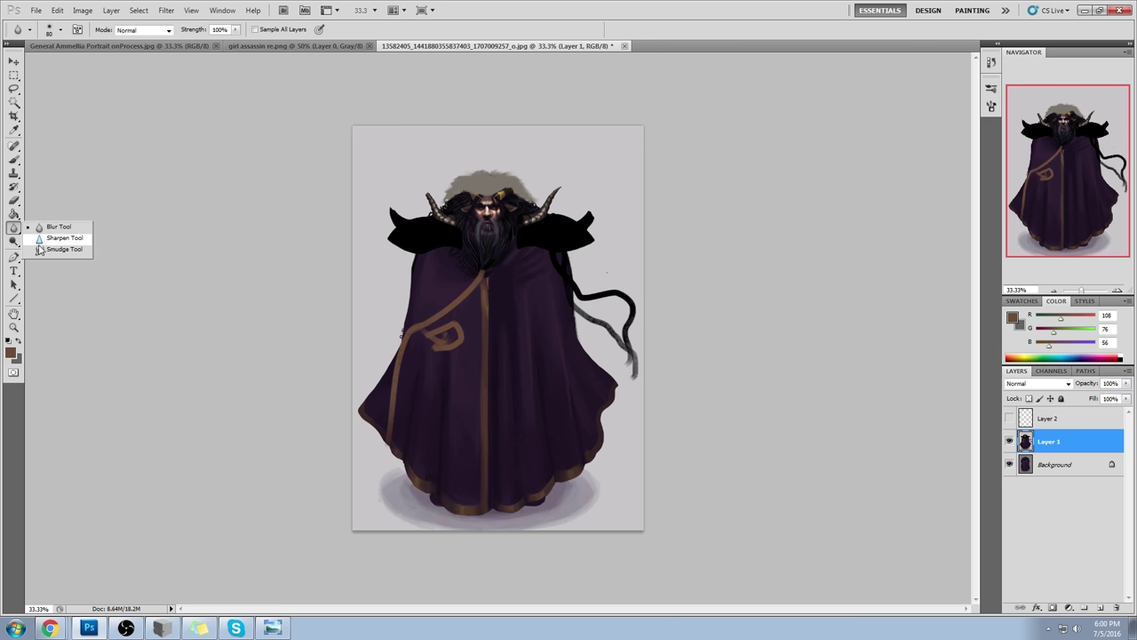
{"action": "left_click", "coordinate": [13, 241]}
{"action": "left_click", "coordinate": [58, 265]}
{"action": "left_click", "coordinate": [14, 242]}
{"action": "left_click", "coordinate": [58, 265]}
{"action": "mouse_move", "coordinate": [474, 232]}
{"action": "left_mouse_down"}
{"action": "mouse_move", "coordinate": [482, 222]}
{"action": "mouse_move", "coordinate": [478, 268]}
{"action": "mouse_move", "coordinate": [479, 227]}
{"action": "mouse_move", "coordinate": [503, 261]}
{"action": "mouse_move", "coordinate": [485, 257]}
{"action": "mouse_move", "coordinate": [491, 234]}
{"action": "mouse_move", "coordinate": [474, 249]}
{"action": "mouse_move", "coordinate": [452, 215]}
{"action": "mouse_move", "coordinate": [502, 208]}
{"action": "mouse_move", "coordinate": [511, 230]}
{"action": "mouse_move", "coordinate": [530, 214]}
{"action": "mouse_move", "coordinate": [523, 202]}
{"action": "mouse_move", "coordinate": [506, 238]}
{"action": "mouse_move", "coordinate": [501, 208]}
{"action": "mouse_move", "coordinate": [483, 206]}
{"action": "mouse_move", "coordinate": [486, 228]}
{"action": "mouse_move", "coordinate": [513, 218]}
{"action": "mouse_move", "coordinate": [483, 228]}
{"action": "mouse_move", "coordinate": [502, 203]}
{"action": "mouse_move", "coordinate": [485, 208]}
{"action": "mouse_move", "coordinate": [512, 213]}
{"action": "mouse_move", "coordinate": [500, 233]}
{"action": "mouse_move", "coordinate": [482, 226]}
{"action": "mouse_move", "coordinate": [489, 217]}
{"action": "mouse_move", "coordinate": [497, 241]}
{"action": "mouse_move", "coordinate": [480, 247]}
{"action": "left_mouse_up"}
{"action": "key", "text": "z"}
{"action": "left_click_drag", "start_coordinate": [409, 158], "coordinate": [589, 274]}
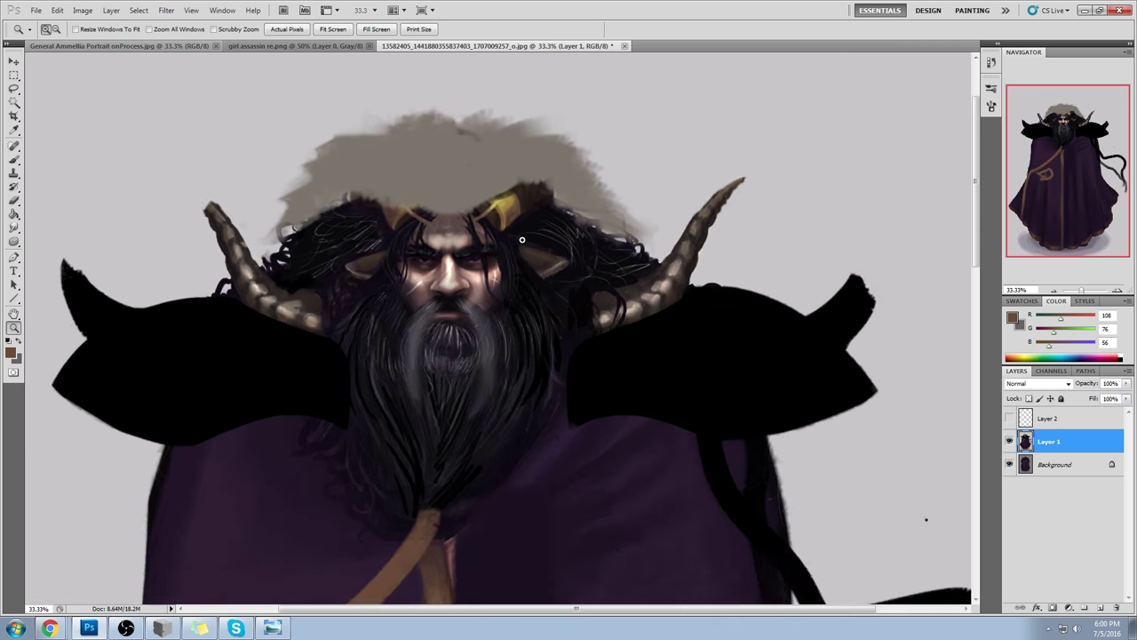
- Darken the grey streaks of the moustache and beard with brush strokes in sampled near-black, RGB 11, 9, 12
{"action": "key", "text": "b"}
{"action": "left_click", "coordinate": [442, 338], "text": "alt"}
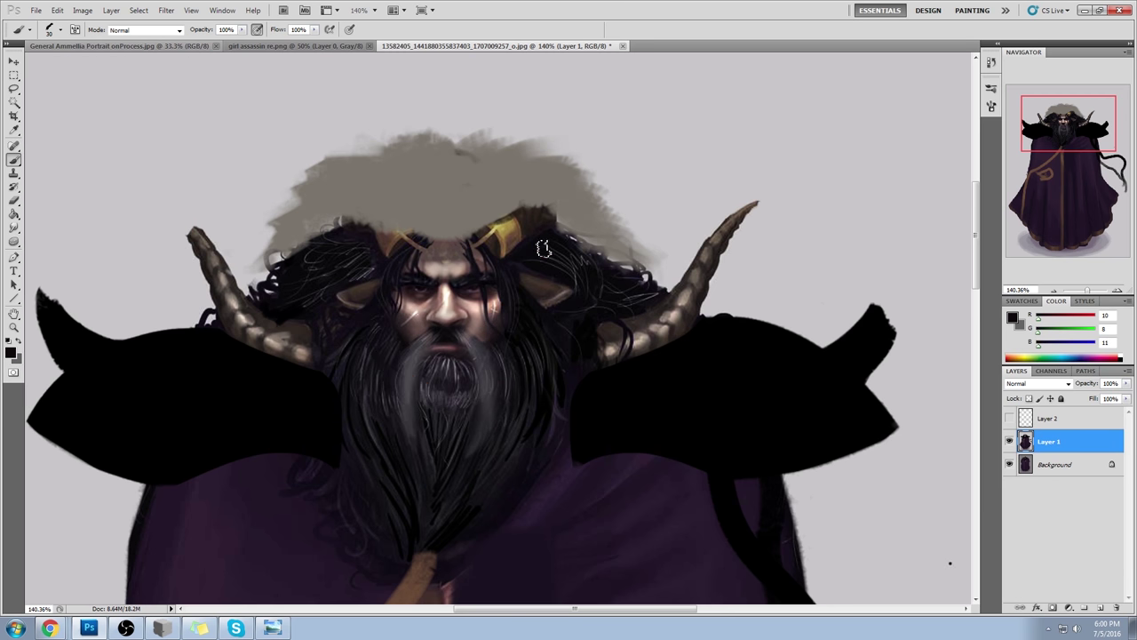
{"action": "left_click", "coordinate": [13, 241]}
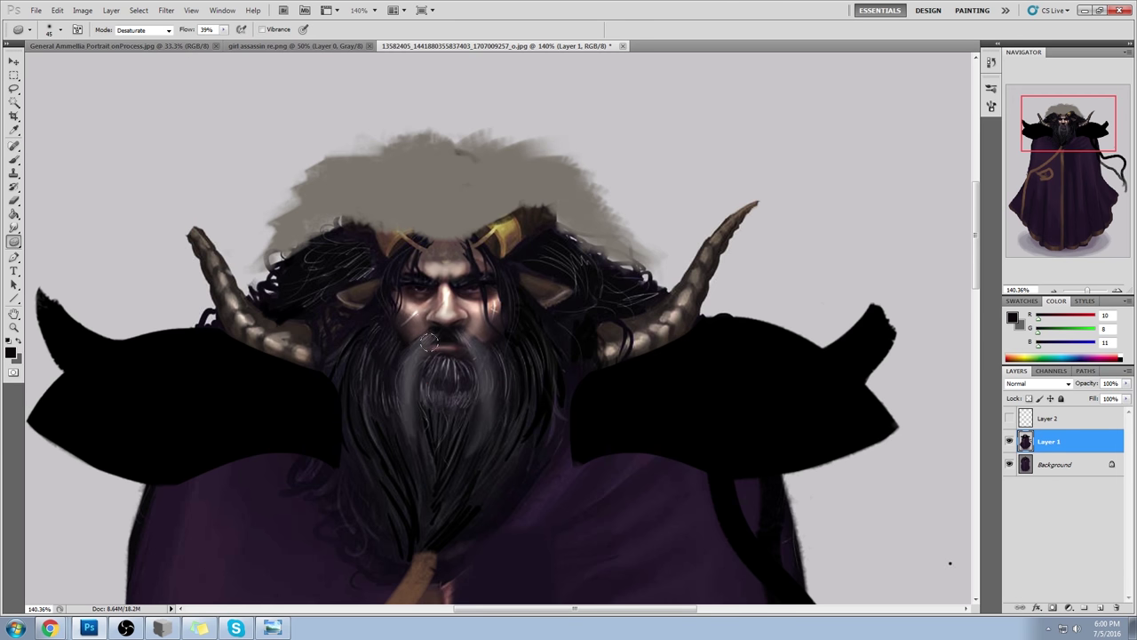
{"action": "key", "text": "v"}
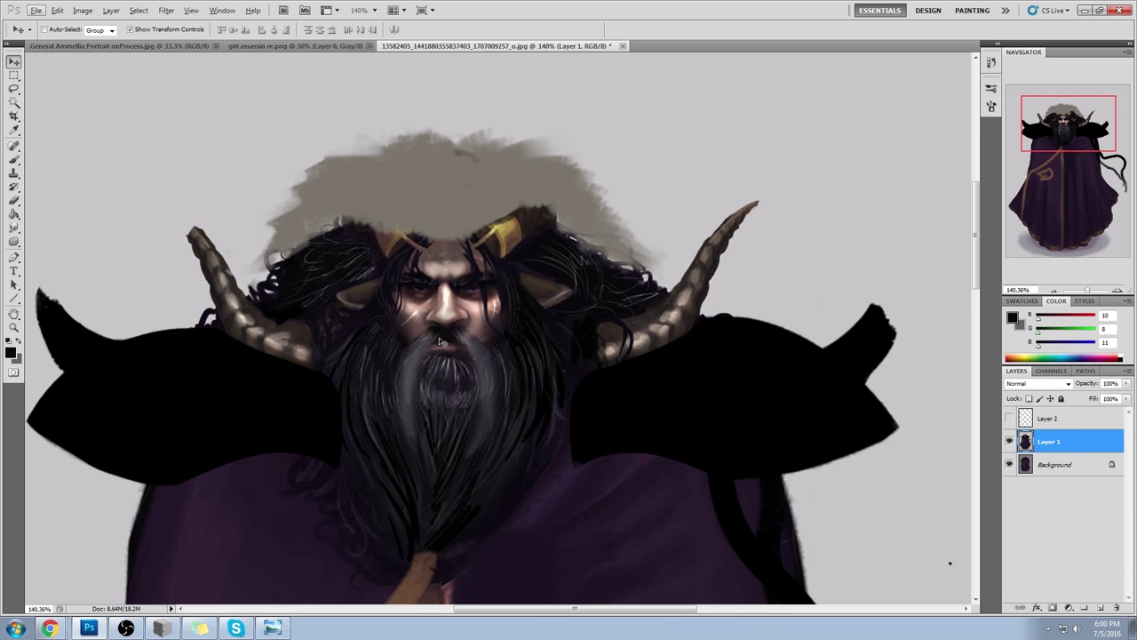
{"action": "key", "text": "b"}
{"action": "left_click", "coordinate": [444, 336], "text": "alt"}
{"action": "key", "text": "v"}
{"action": "key", "text": "b"}
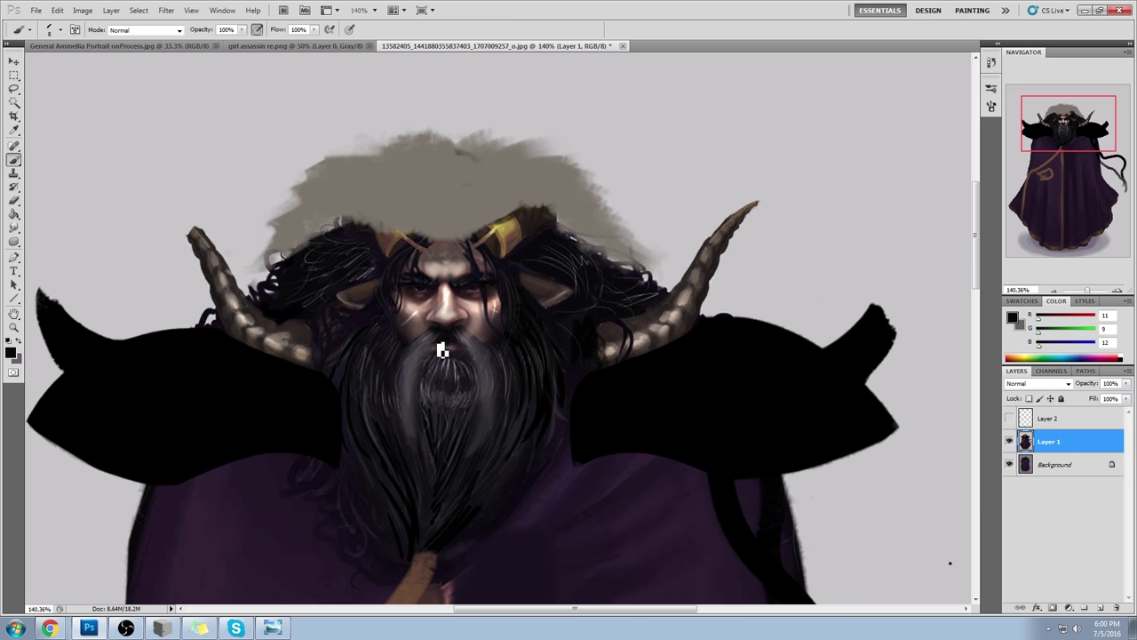
{"action": "left_click_drag", "start_coordinate": [431, 360], "coordinate": [420, 440]}
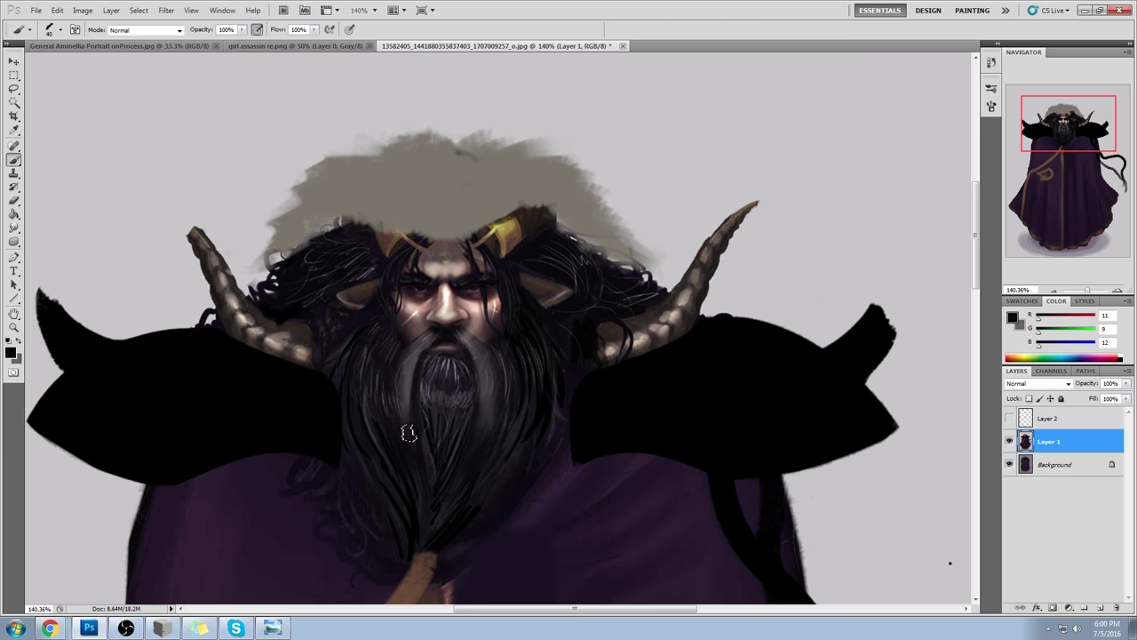
- Compare the whole repainted figure with the original by hiding and showing Layer 1 twice
{"action": "key", "text": "ctrl+0"}
{"action": "key", "text": "ctrl+minus"}
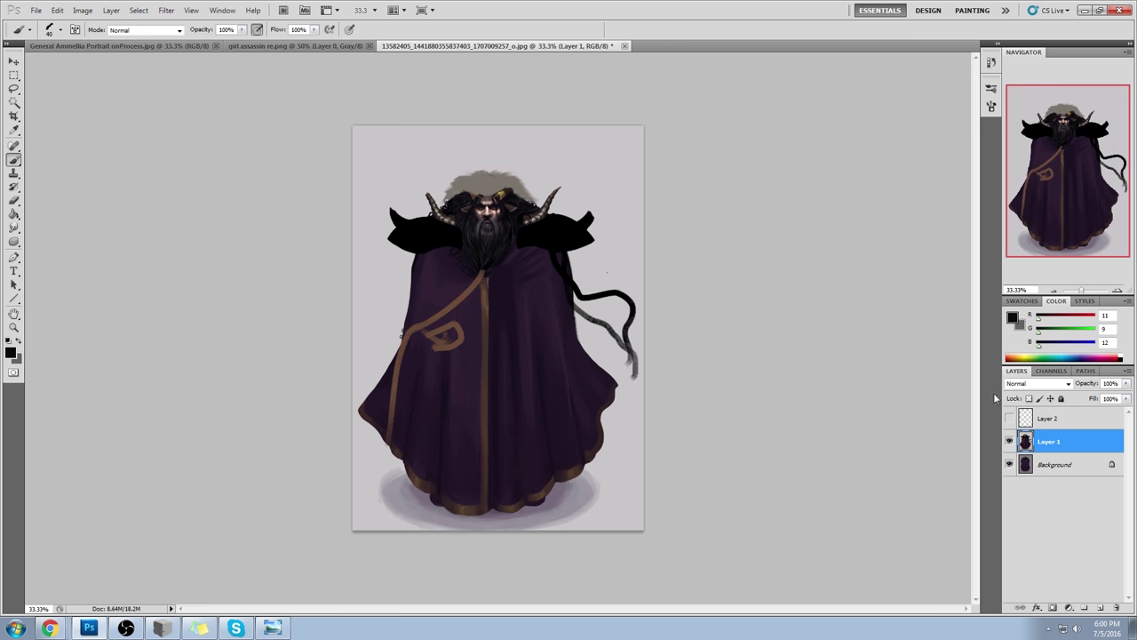
{"action": "left_click", "coordinate": [1009, 442]}
{"action": "left_click", "coordinate": [1009, 444]}
{"action": "left_click", "coordinate": [1009, 443]}
{"action": "left_click", "coordinate": [1010, 444]}
- Delete Layer 2 and flatten the remaining layers into a single Background, keeping the document open
{"action": "right_click", "coordinate": [1057, 445]}
{"action": "key", "text": "Escape"}
{"action": "left_click", "coordinate": [1057, 426]}
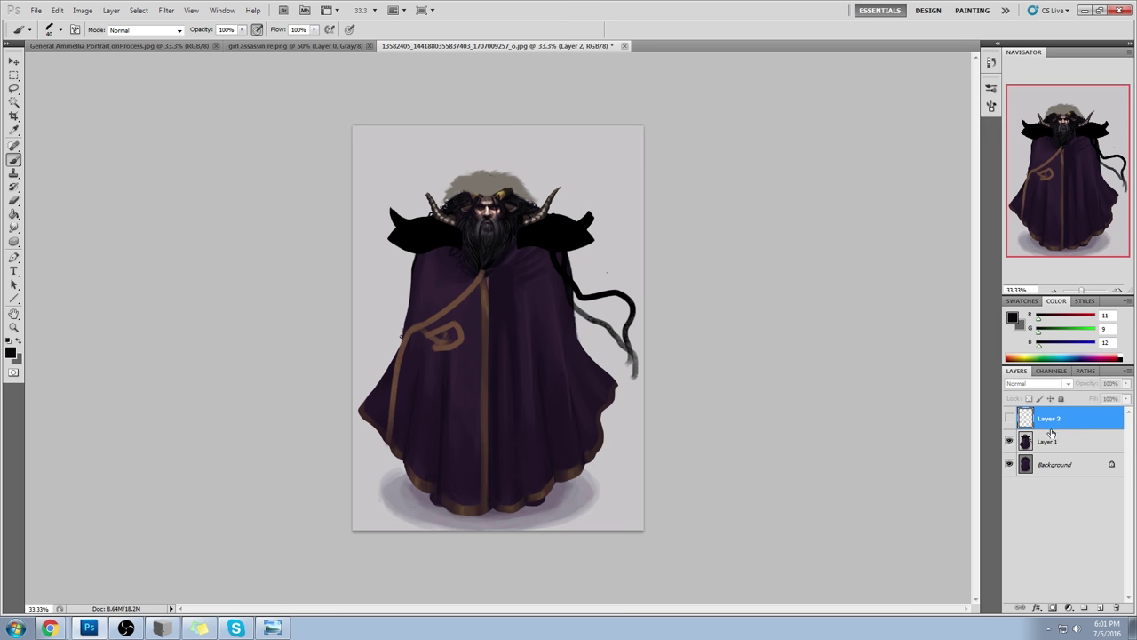
{"action": "left_click", "coordinate": [1112, 608]}
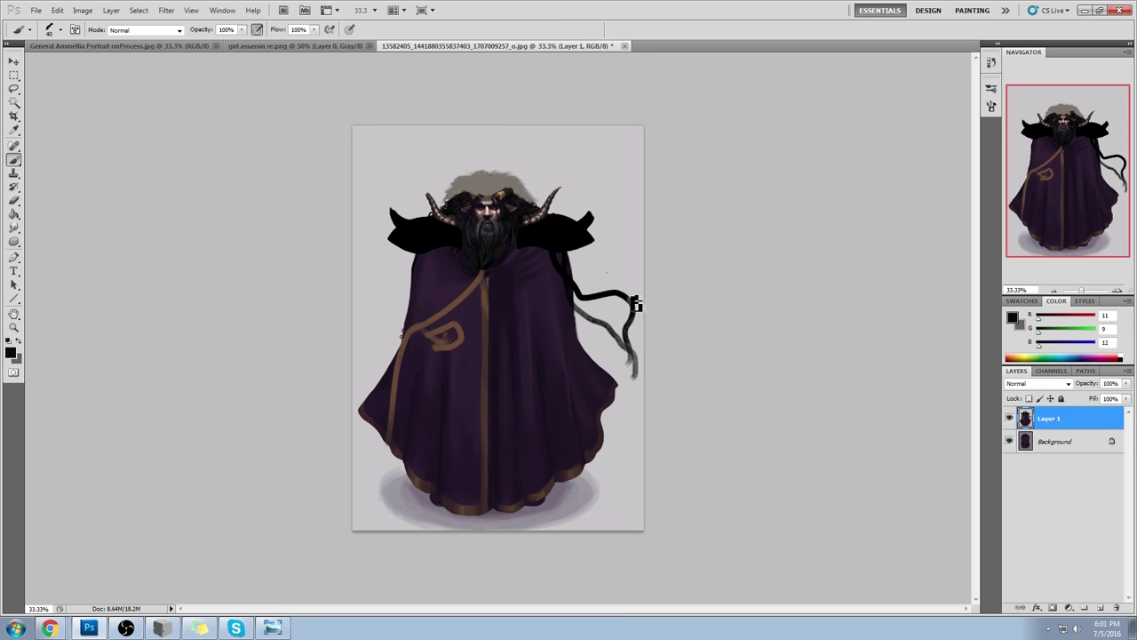
{"action": "left_click", "coordinate": [606, 261], "text": "alt"}
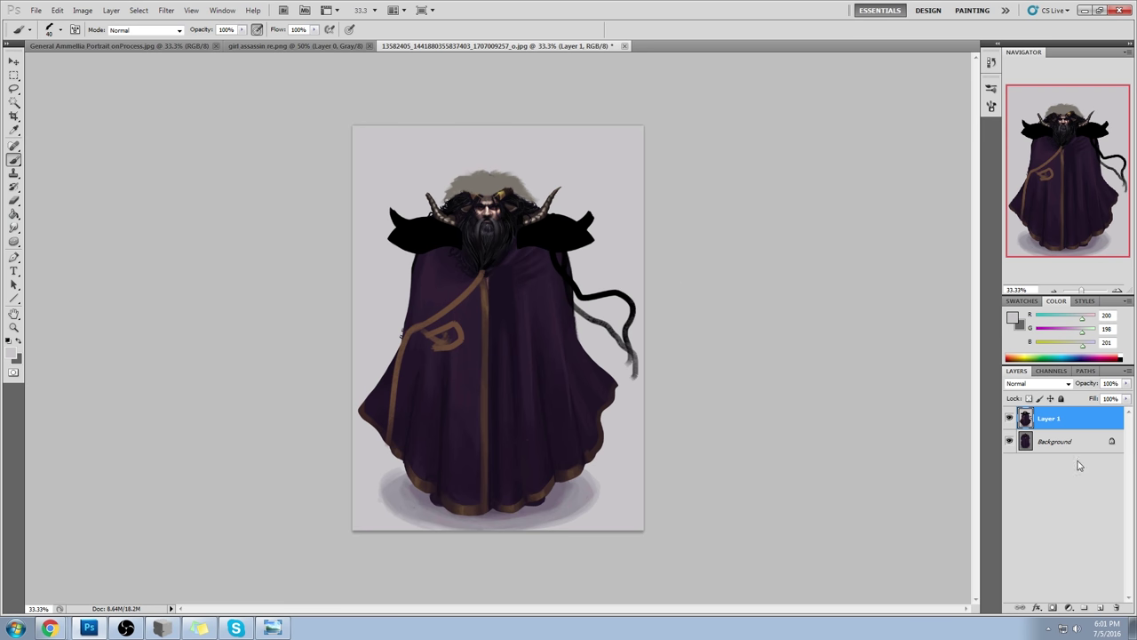
{"action": "right_click", "coordinate": [1074, 417]}
{"action": "left_click", "coordinate": [1064, 410]}
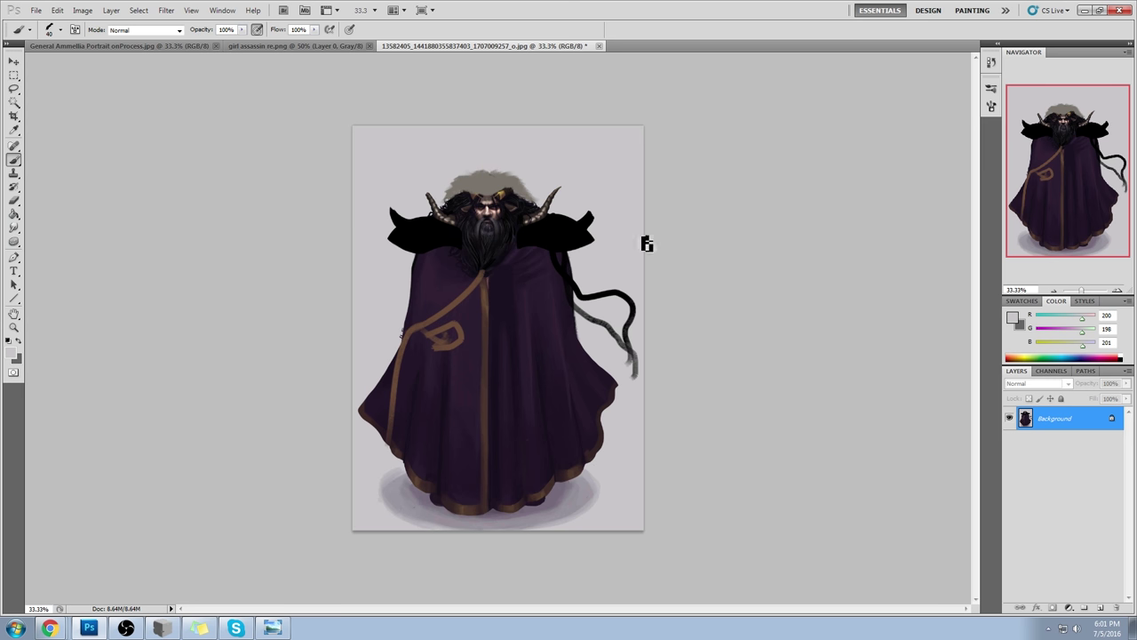
{"action": "left_click", "coordinate": [599, 46]}
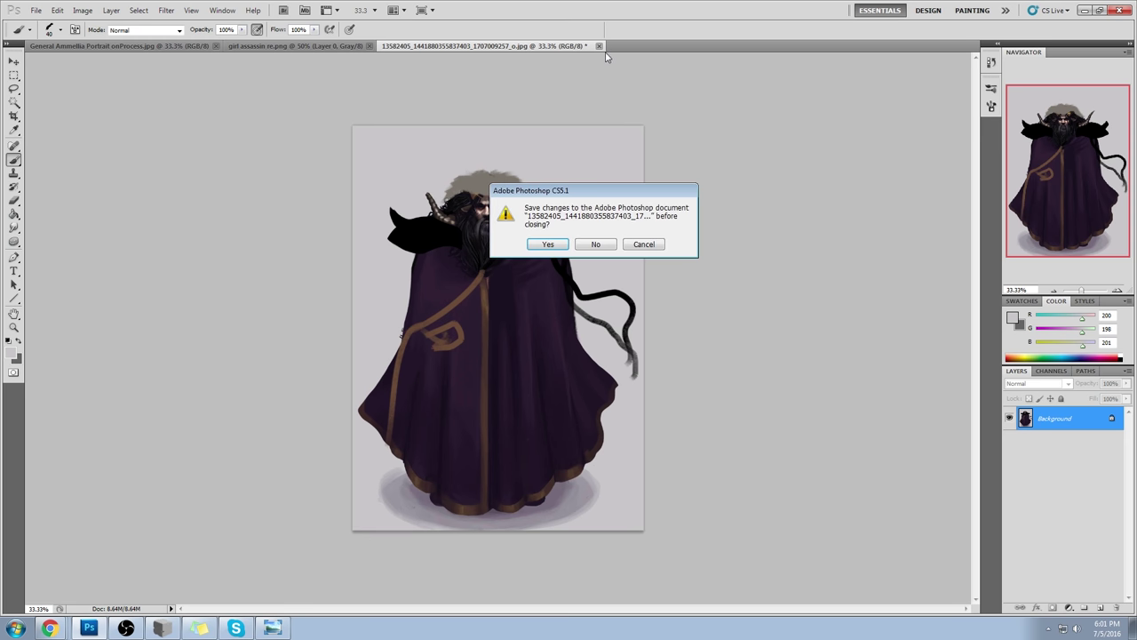
{"action": "left_click", "coordinate": [642, 245]}
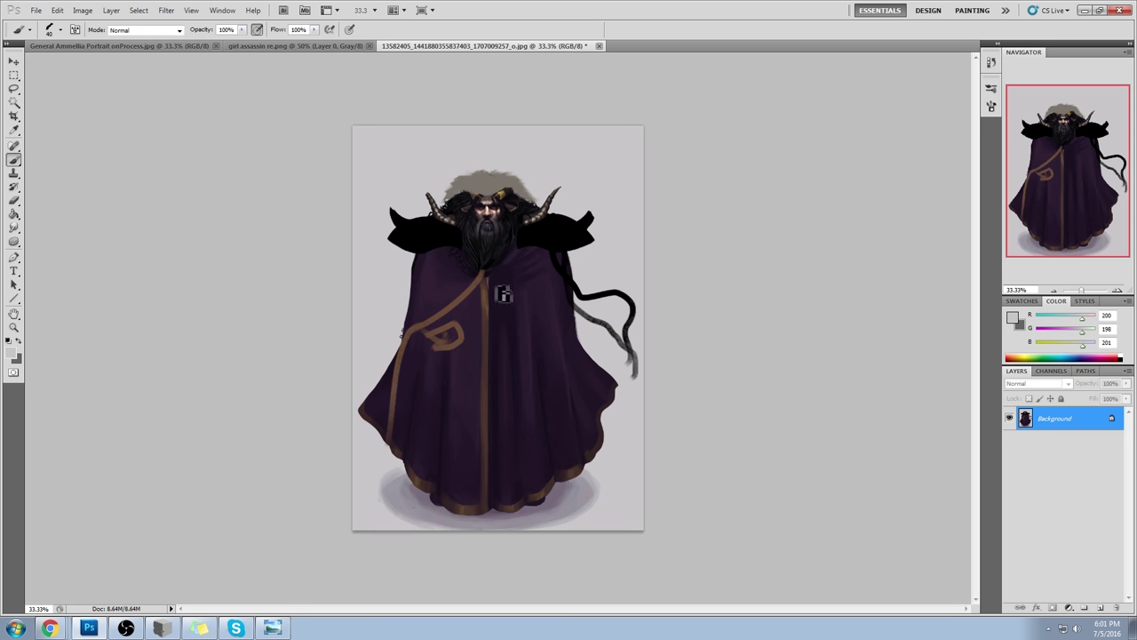
- Switch to PortraitStudio, turn the bust to face forward, and aim the main light at it from overhead
{"action": "left_click", "coordinate": [164, 628]}
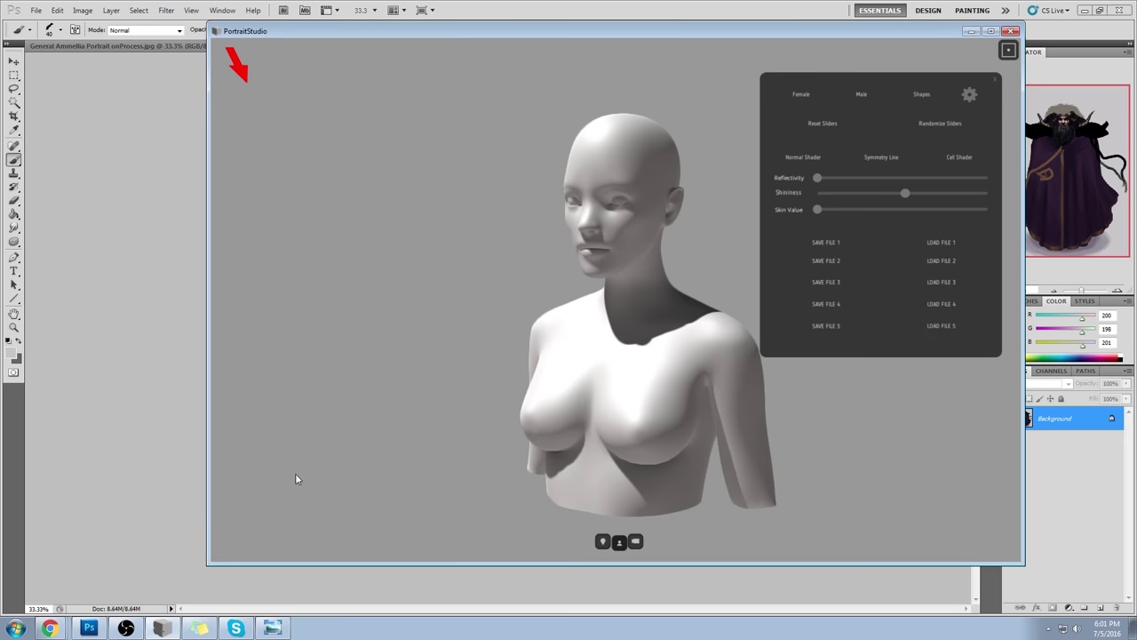
{"action": "left_click_drag", "start_coordinate": [434, 351], "coordinate": [823, 369]}
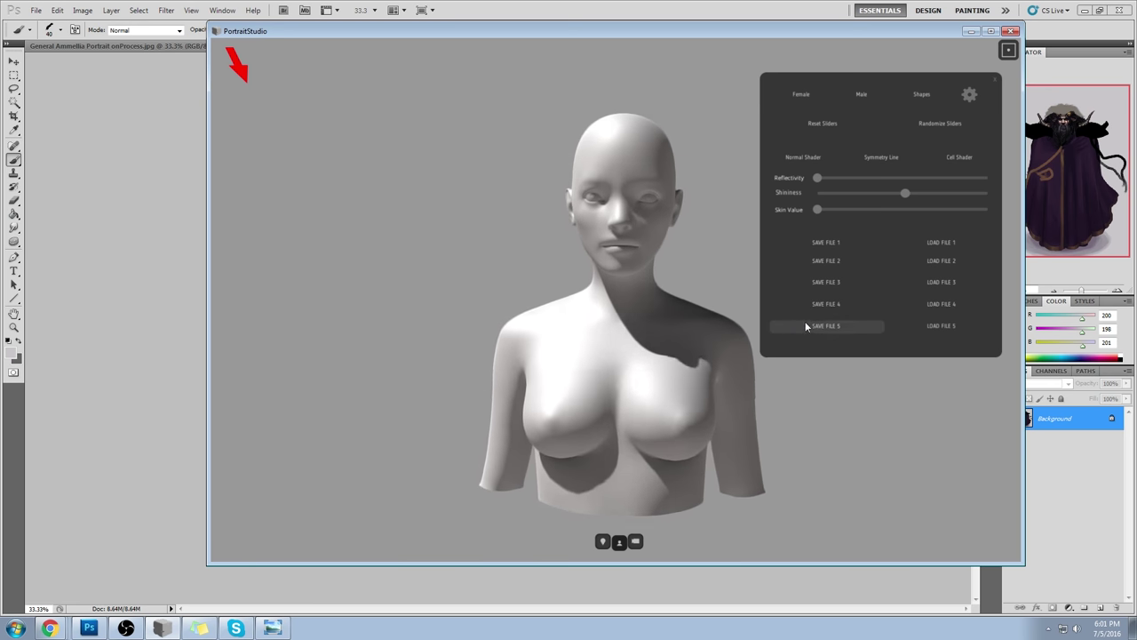
{"action": "left_click", "coordinate": [618, 543]}
{"action": "left_click", "coordinate": [618, 543]}
{"action": "left_click", "coordinate": [603, 543]}
{"action": "left_click_drag", "start_coordinate": [476, 200], "coordinate": [338, 114]}
{"action": "mouse_move", "coordinate": [289, 142]}
{"action": "left_mouse_down"}
{"action": "mouse_move", "coordinate": [250, 147]}
{"action": "mouse_move", "coordinate": [292, 151]}
{"action": "mouse_move", "coordinate": [271, 140]}
{"action": "mouse_move", "coordinate": [297, 140]}
{"action": "mouse_move", "coordinate": [295, 153]}
{"action": "left_mouse_up"}
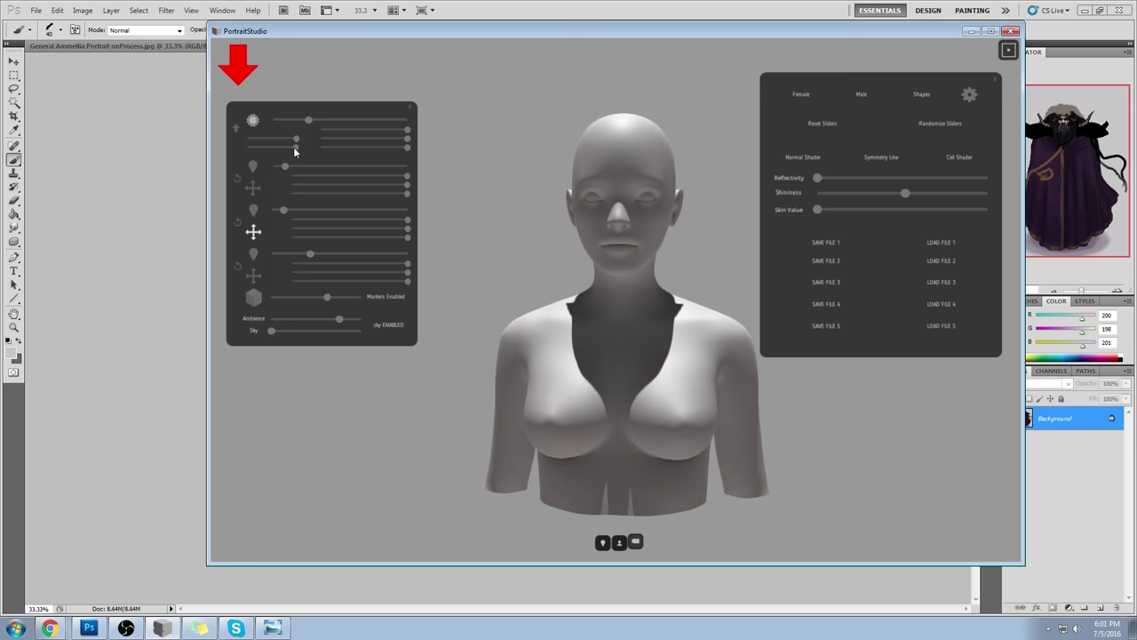
- Reduce the ambience to deepen the bust's shadows, and adjust the main light's angle between the front and overhead
{"action": "left_click_drag", "start_coordinate": [339, 318], "coordinate": [300, 318]}
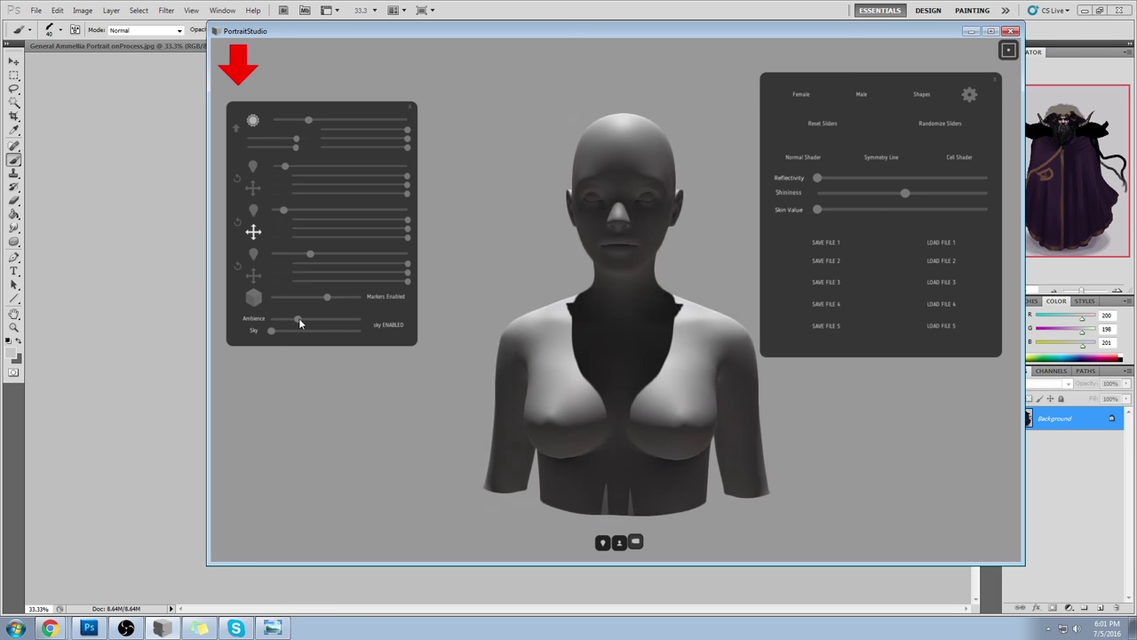
{"action": "left_click_drag", "start_coordinate": [601, 37], "coordinate": [541, 57]}
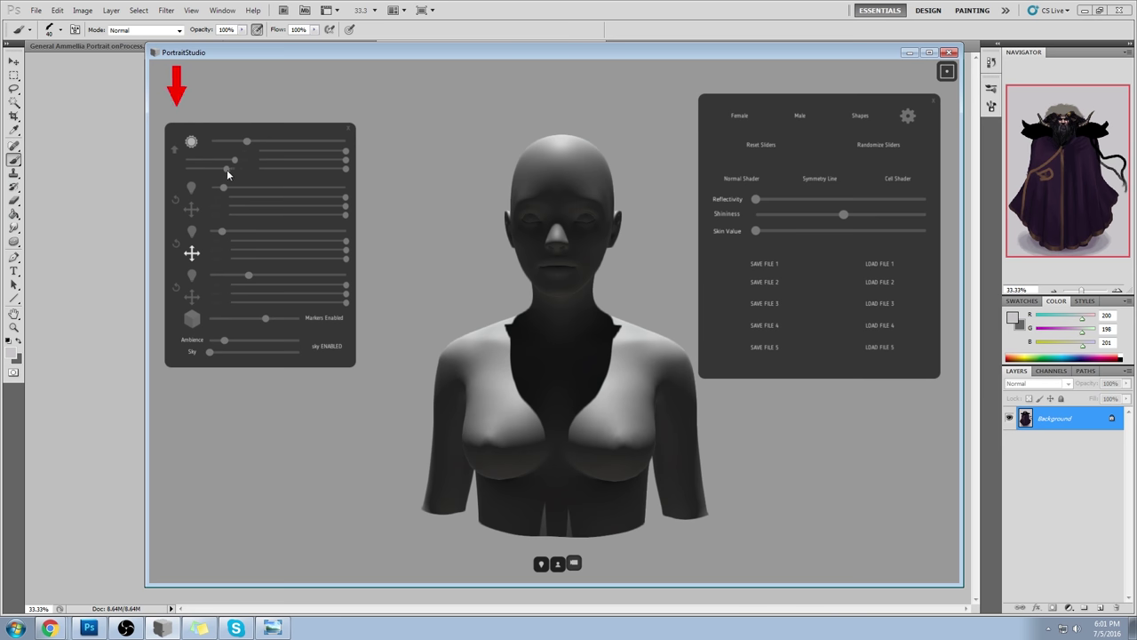
{"action": "left_click_drag", "start_coordinate": [236, 166], "coordinate": [229, 163]}
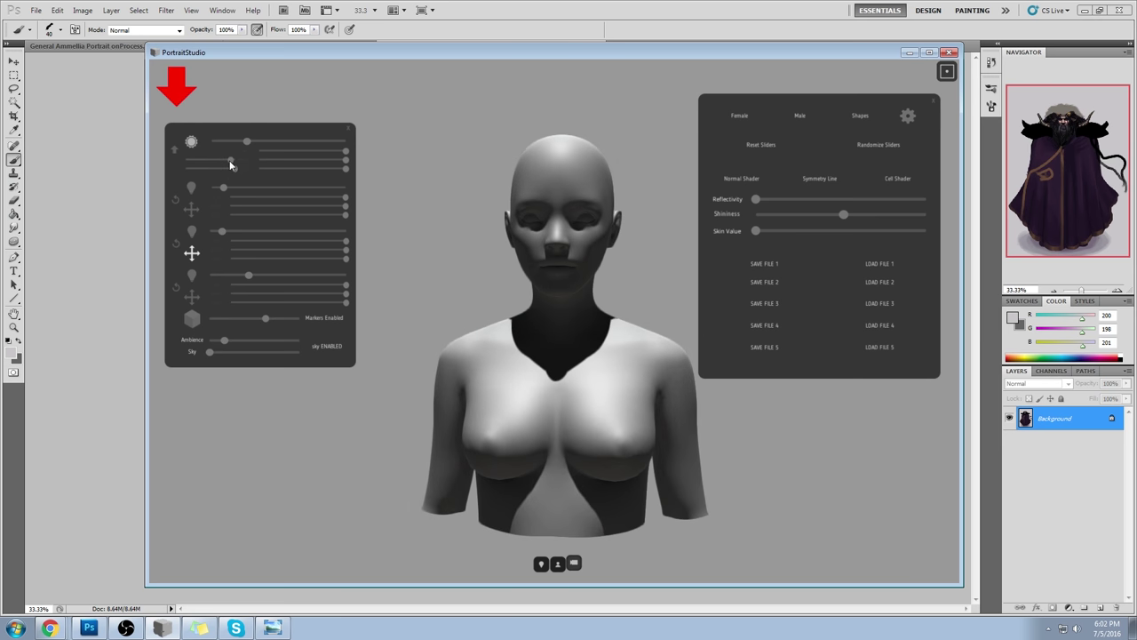
{"action": "left_click_drag", "start_coordinate": [480, 286], "coordinate": [599, 345]}
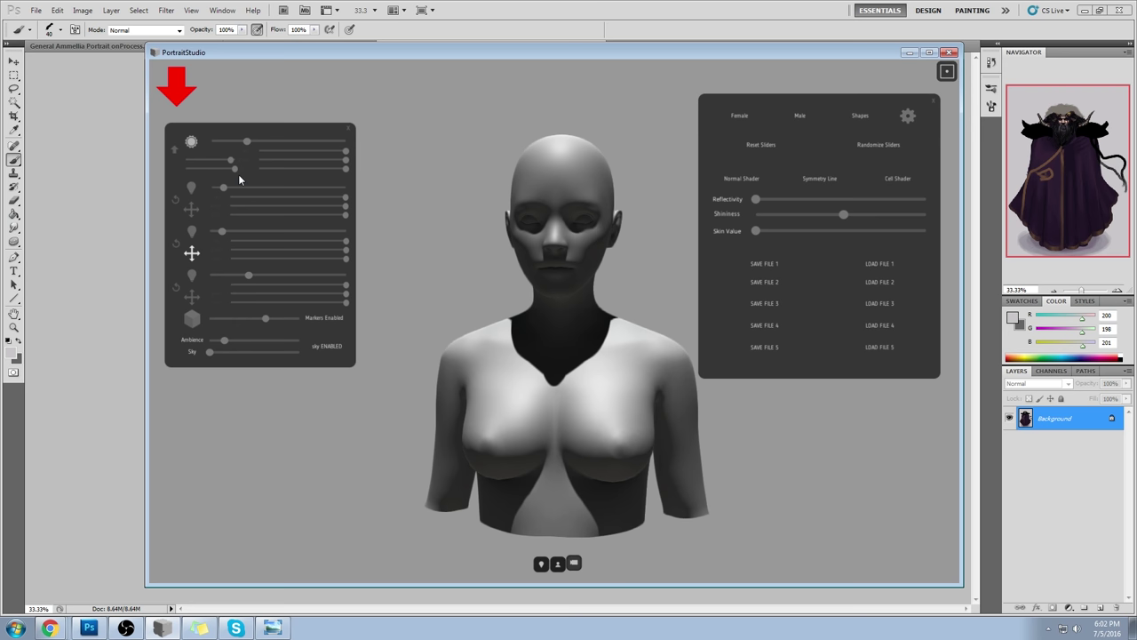
{"action": "left_click_drag", "start_coordinate": [234, 169], "coordinate": [235, 158]}
{"action": "left_click_drag", "start_coordinate": [491, 317], "coordinate": [557, 311]}
- Try a brighter second point light centred below the bust, and switch it off again
{"action": "left_click", "coordinate": [191, 232]}
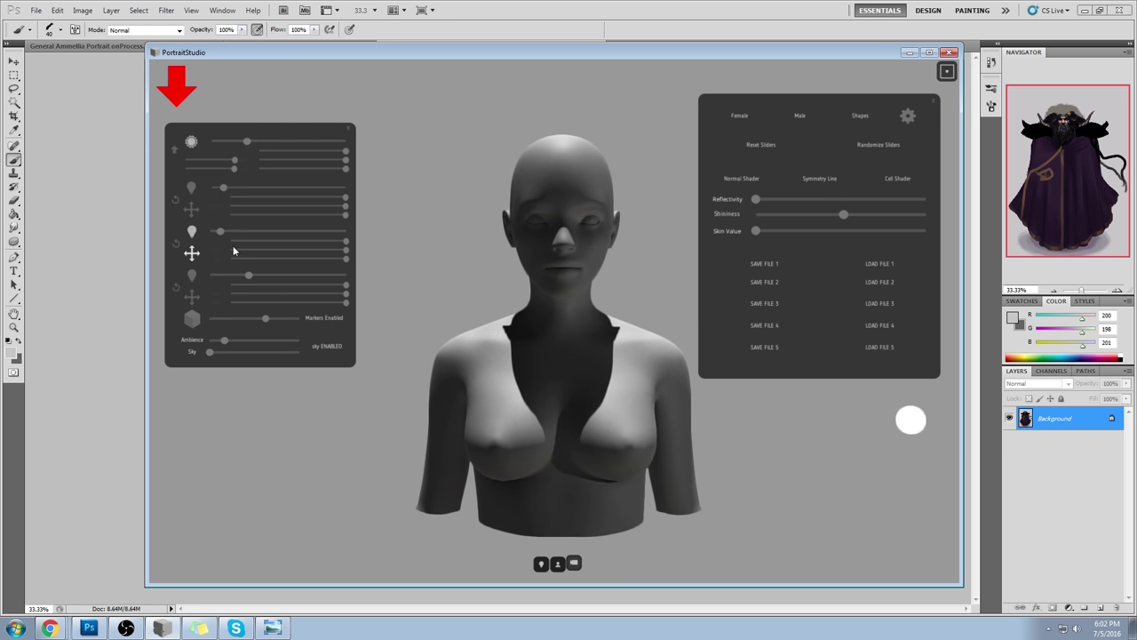
{"action": "key", "text": "Left"}
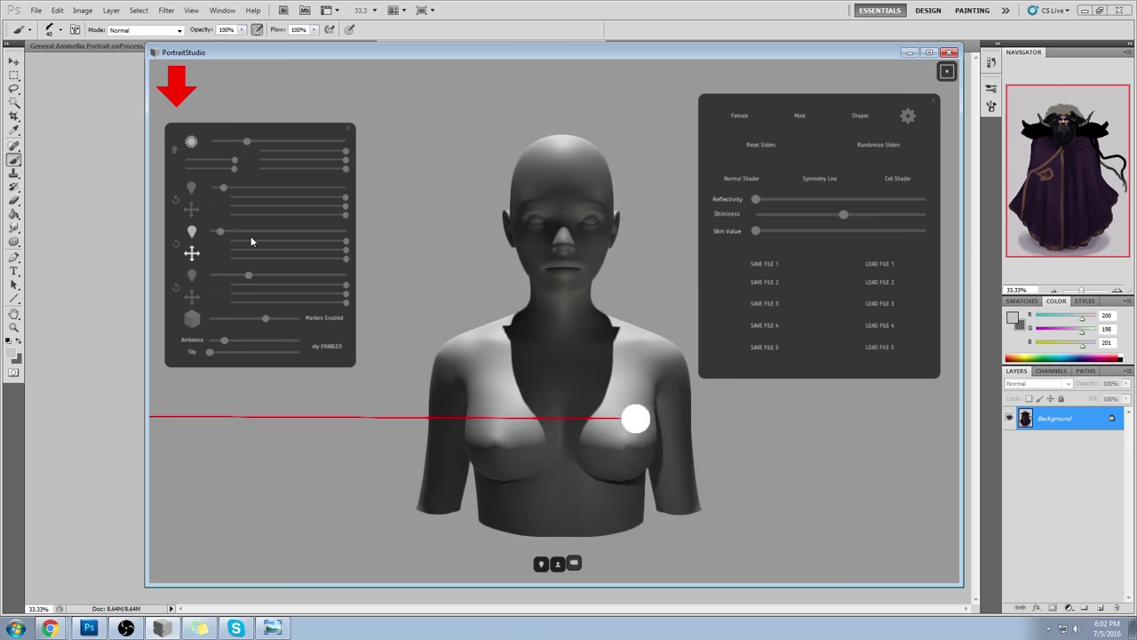
{"action": "left_click_drag", "start_coordinate": [221, 232], "coordinate": [243, 229]}
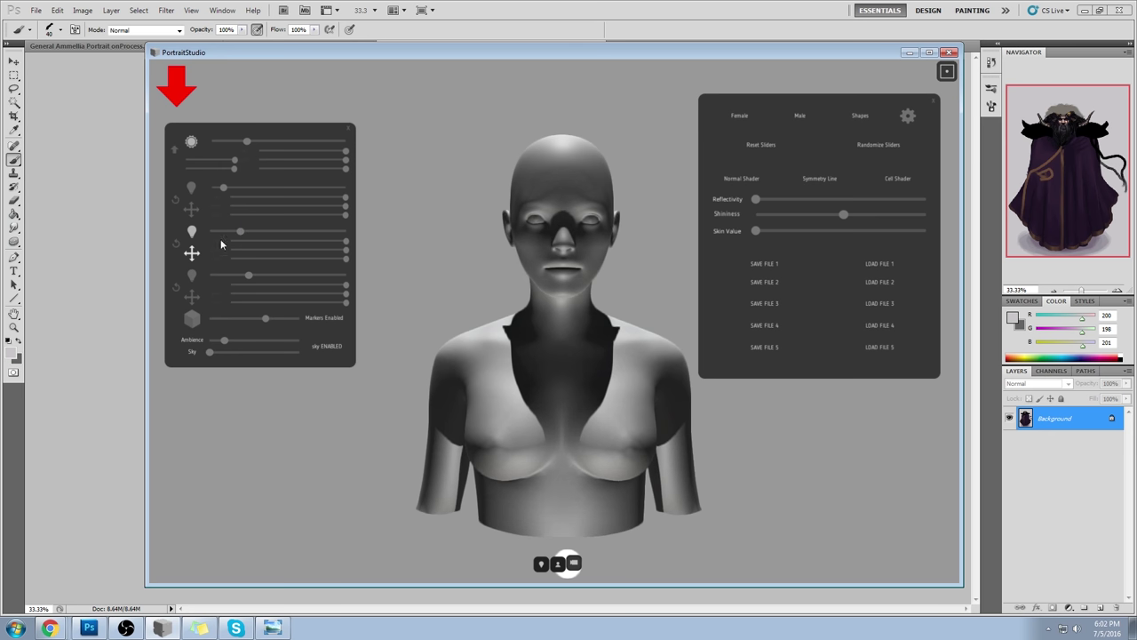
{"action": "left_click", "coordinate": [191, 232]}
- Intensify the overhead main light for harsh contrast, and examine the bust's shadows from higher and lower viewpoints
{"action": "left_click_drag", "start_coordinate": [242, 141], "coordinate": [296, 141]}
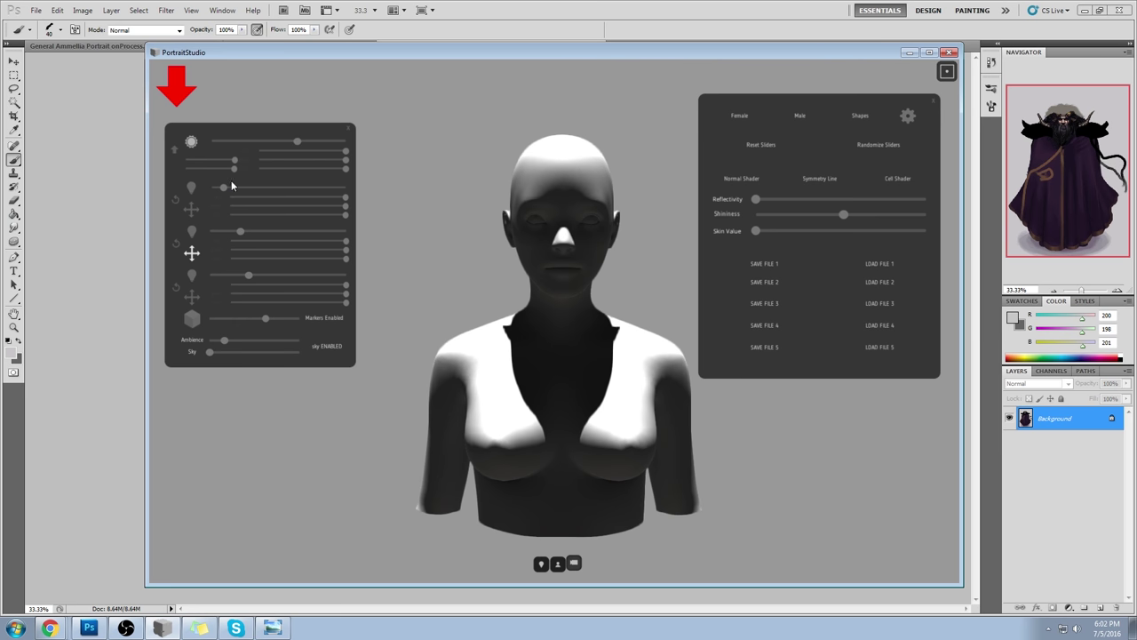
{"action": "left_click_drag", "start_coordinate": [233, 161], "coordinate": [239, 158]}
{"action": "left_click_drag", "start_coordinate": [539, 421], "coordinate": [548, 483]}
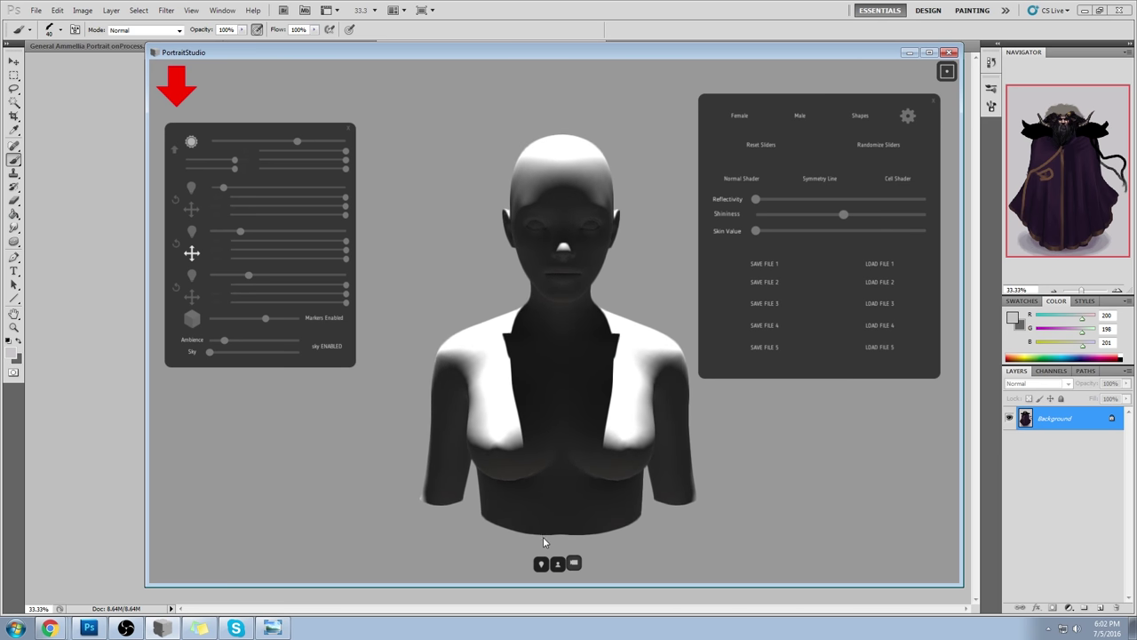
{"action": "mouse_move", "coordinate": [544, 536]}
{"action": "left_mouse_down"}
{"action": "mouse_move", "coordinate": [565, 245]}
{"action": "mouse_move", "coordinate": [538, 233]}
{"action": "left_mouse_up"}
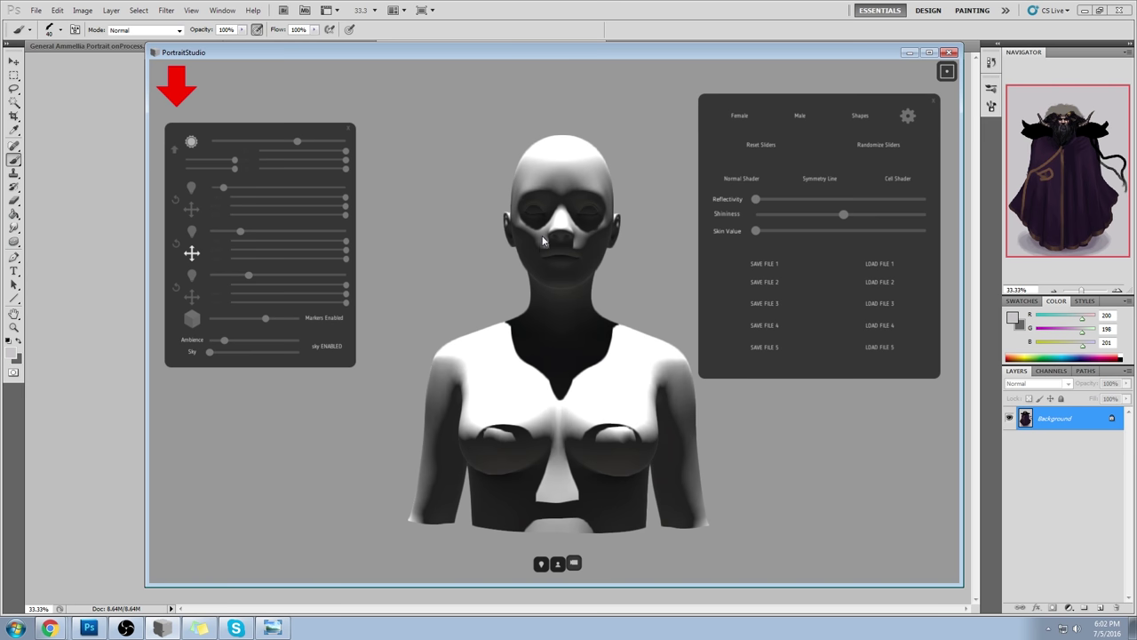
{"action": "mouse_move", "coordinate": [590, 277]}
{"action": "left_mouse_down"}
{"action": "mouse_move", "coordinate": [569, 283]}
{"action": "mouse_move", "coordinate": [564, 358]}
{"action": "left_mouse_up"}
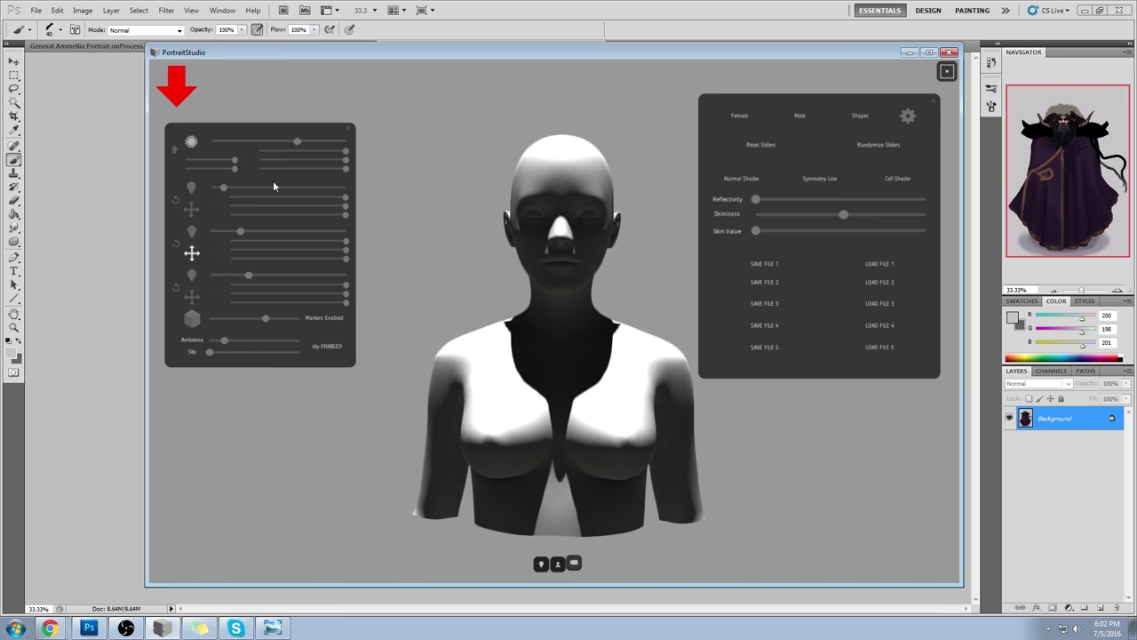
- Tilt the main light slightly towards the front of the bust so that it catches the cheekbones
{"action": "left_click_drag", "start_coordinate": [234, 160], "coordinate": [232, 160]}
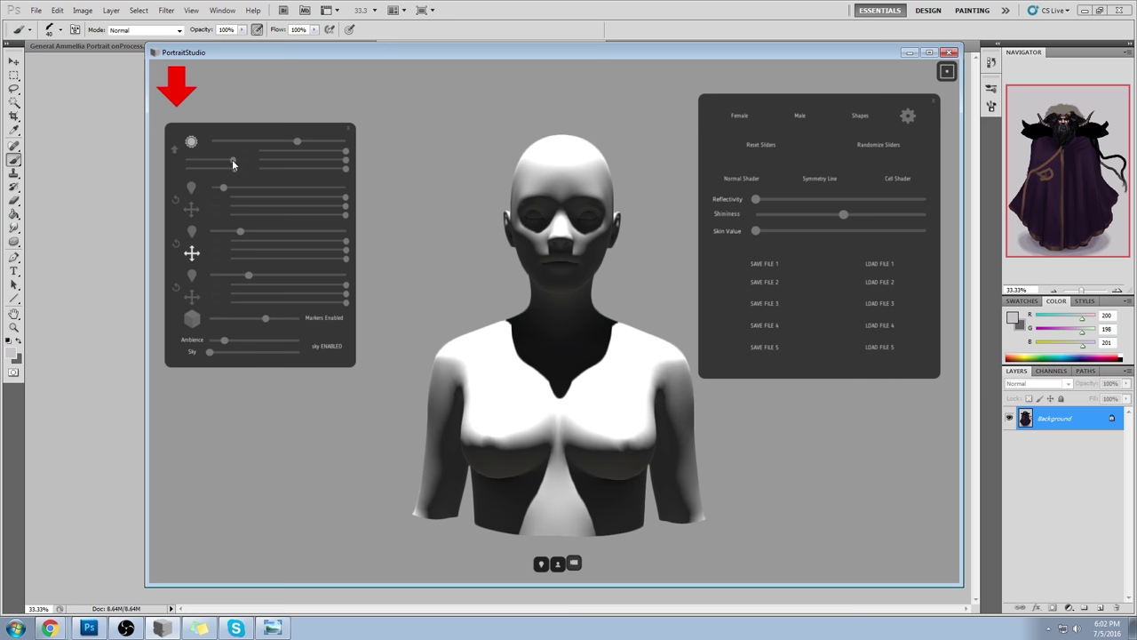
{"action": "left_click_drag", "start_coordinate": [555, 230], "coordinate": [558, 290]}
{"action": "left_click_drag", "start_coordinate": [235, 160], "coordinate": [232, 159]}
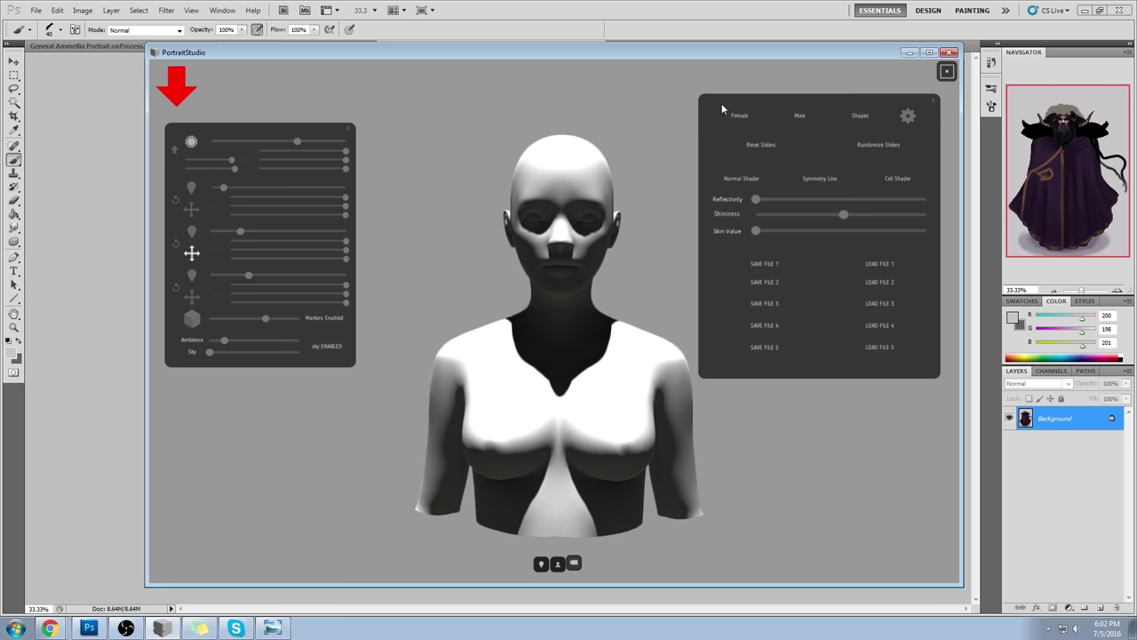
{"action": "left_click_drag", "start_coordinate": [770, 99], "coordinate": [786, 90]}
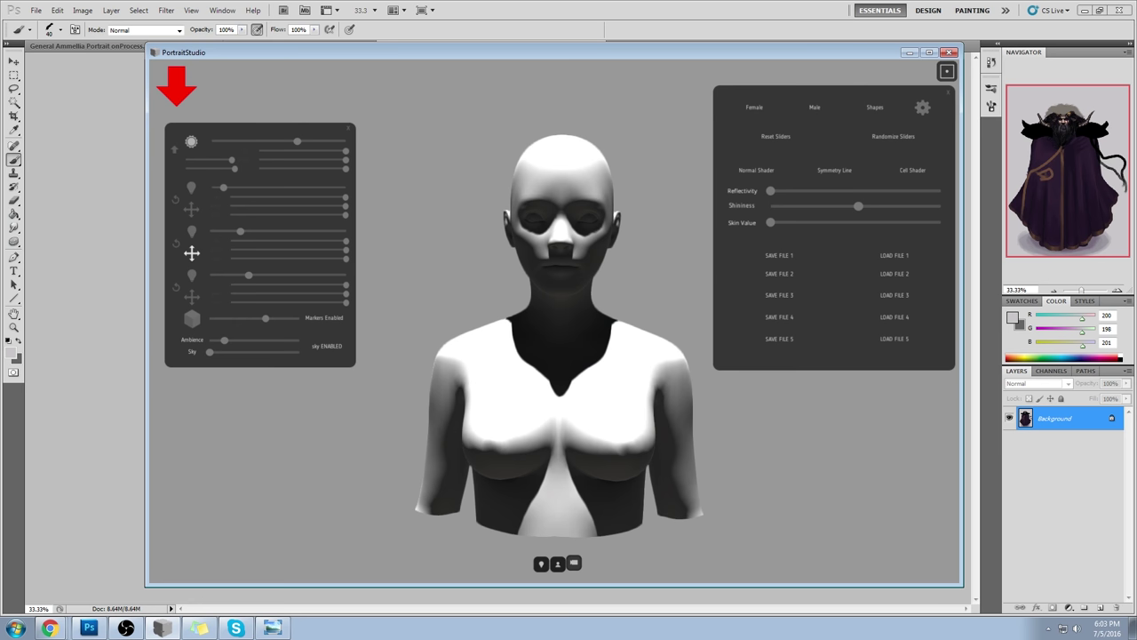
- Switch back to Photoshop and start closing the horned character painting
{"action": "left_click", "coordinate": [626, 12]}
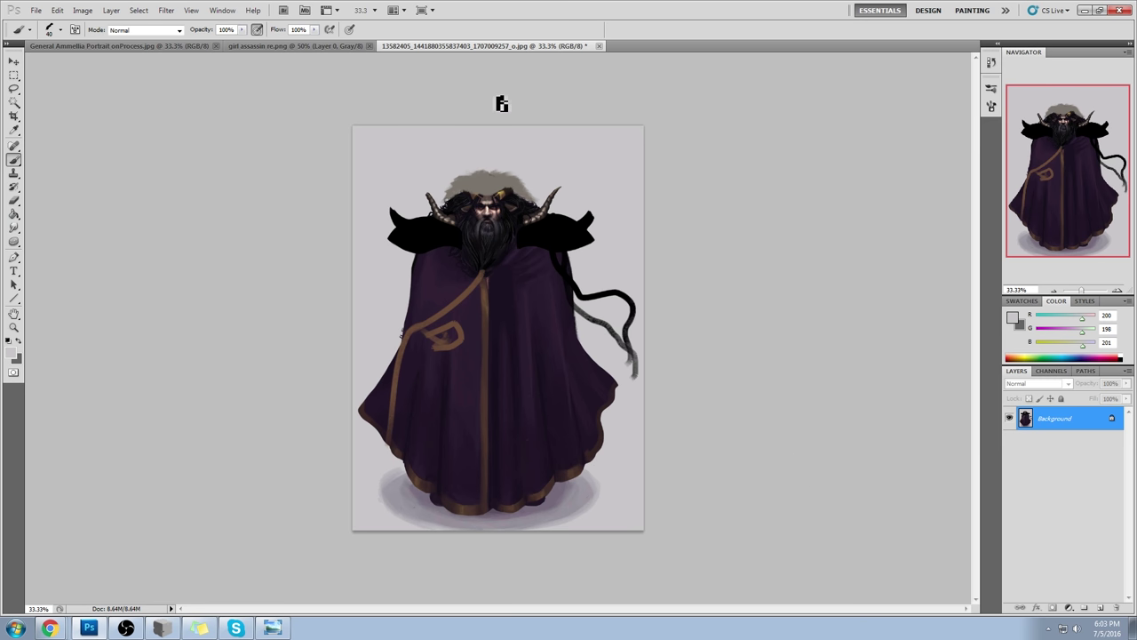
{"action": "left_click", "coordinate": [599, 48]}
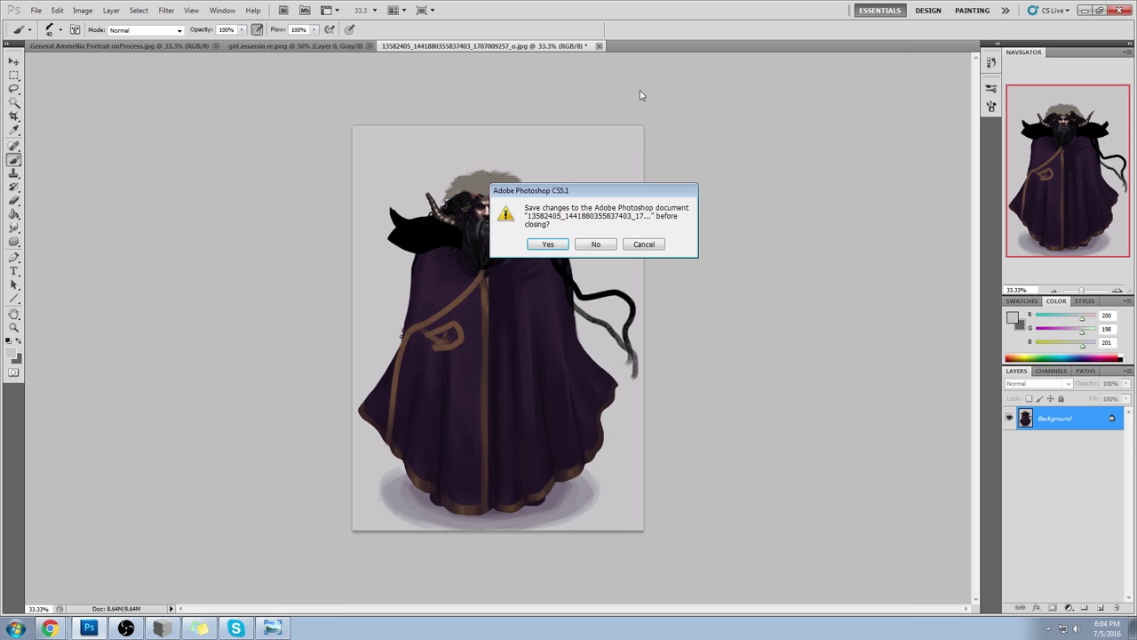
- Save the changes to the cloaked-figure image and close that document
{"action": "left_click", "coordinate": [549, 246]}
{"action": "left_click", "coordinate": [638, 175]}
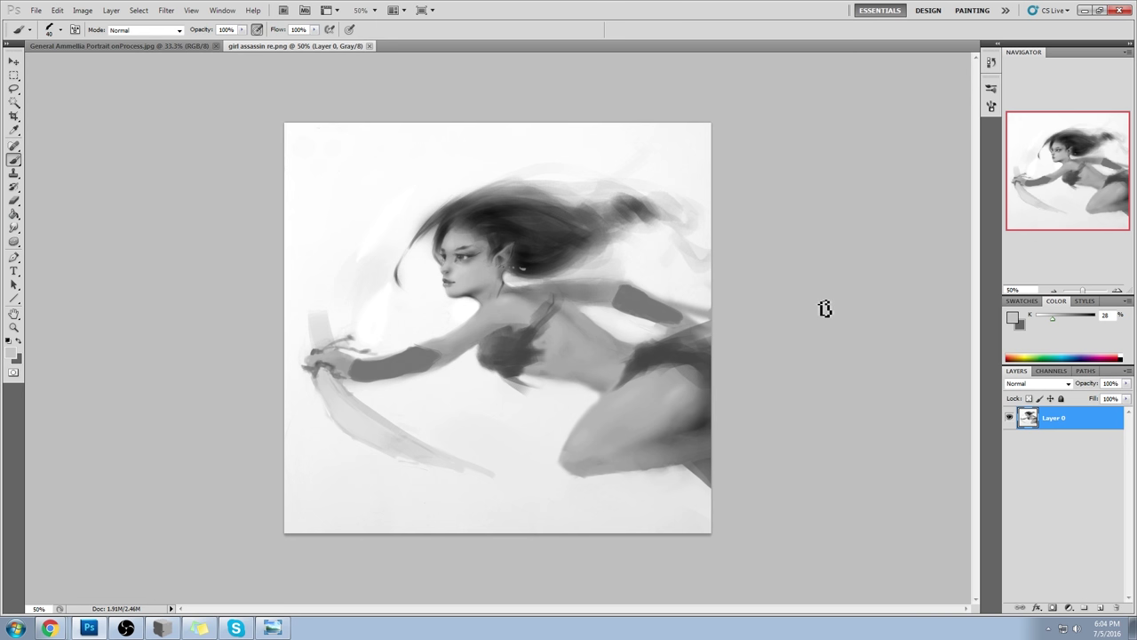
{"action": "mouse_move", "coordinate": [666, 352]}
{"action": "left_mouse_down"}
{"action": "mouse_move", "coordinate": [628, 366]}
{"action": "mouse_move", "coordinate": [606, 389]}
{"action": "left_mouse_up"}
{"action": "key", "text": "ctrl+z"}
{"action": "left_click", "coordinate": [638, 360], "text": "alt"}
{"action": "left_click_drag", "start_coordinate": [633, 374], "coordinate": [602, 392]}
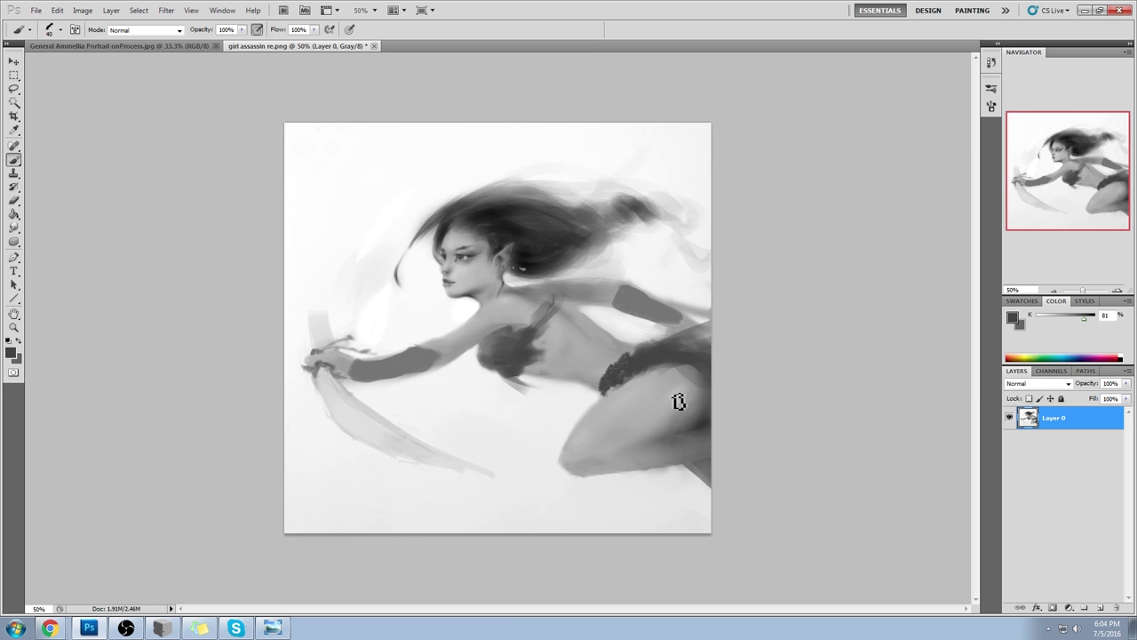
{"action": "key", "text": "ctrl+z"}
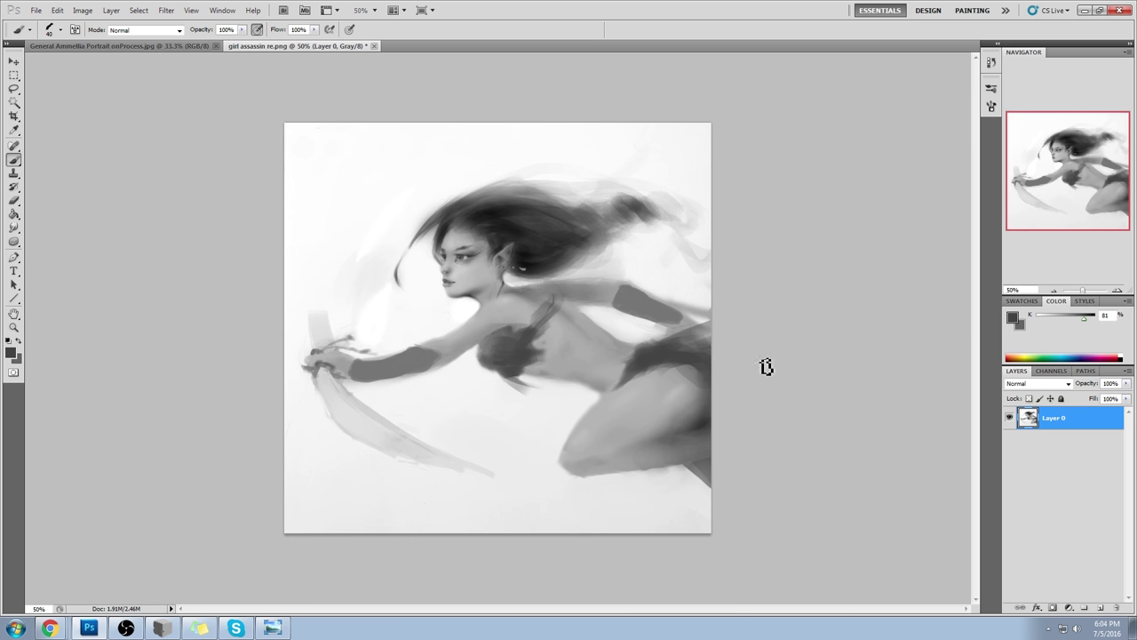
{"action": "left_click_drag", "start_coordinate": [531, 412], "coordinate": [437, 391]}
{"action": "mouse_move", "coordinate": [382, 332]}
{"action": "left_mouse_down"}
{"action": "mouse_move", "coordinate": [445, 162]}
{"action": "mouse_move", "coordinate": [668, 152]}
{"action": "left_mouse_up"}
{"action": "left_click_drag", "start_coordinate": [662, 253], "coordinate": [649, 270]}
{"action": "left_click_drag", "start_coordinate": [633, 316], "coordinate": [624, 327]}
{"action": "left_click_drag", "start_coordinate": [535, 420], "coordinate": [596, 404]}
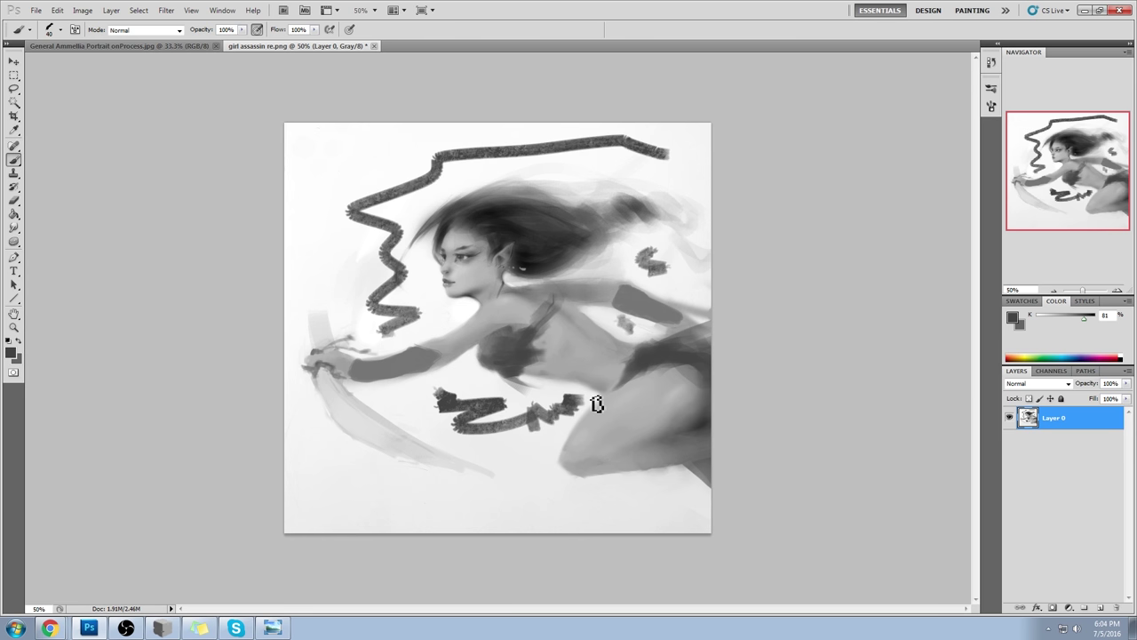
{"action": "key", "text": "ctrl+alt+z"}
{"action": "key", "text": "ctrl+alt+z"}
{"action": "key", "text": "ctrl+alt+z"}
{"action": "key", "text": "ctrl+alt+z"}
{"action": "key", "text": "ctrl+alt+z"}
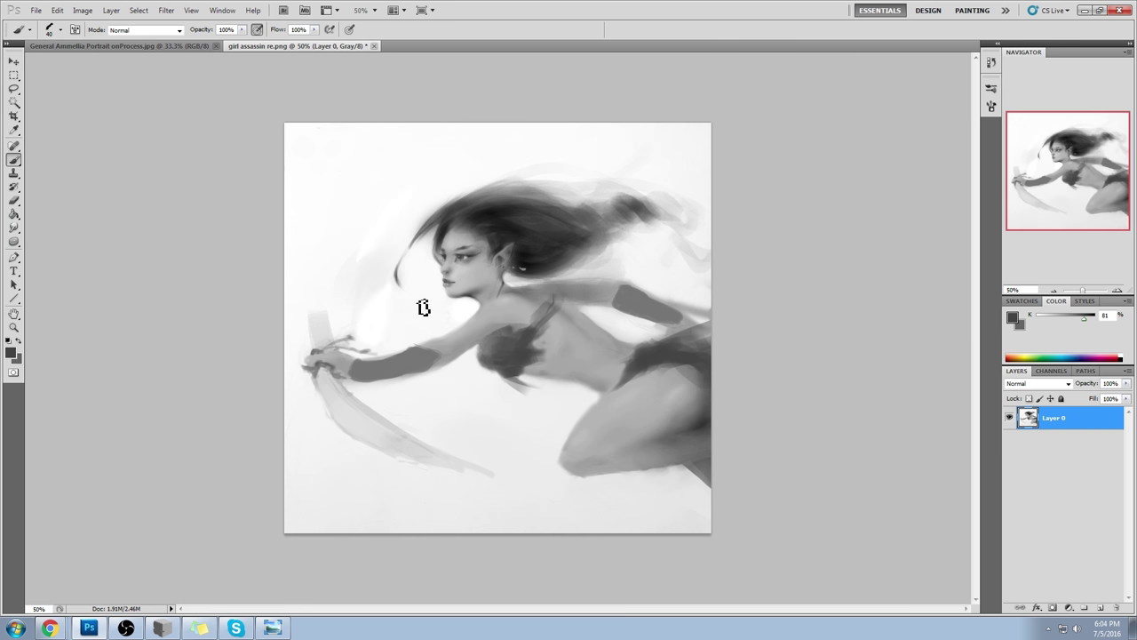
- Sample skin greys from the shoulder and chest area and paint over the upper part of the extended arm
{"action": "left_click", "coordinate": [498, 331], "text": "alt"}
{"action": "left_click", "coordinate": [516, 311], "text": "alt"}
{"action": "left_click", "coordinate": [510, 326], "text": "alt"}
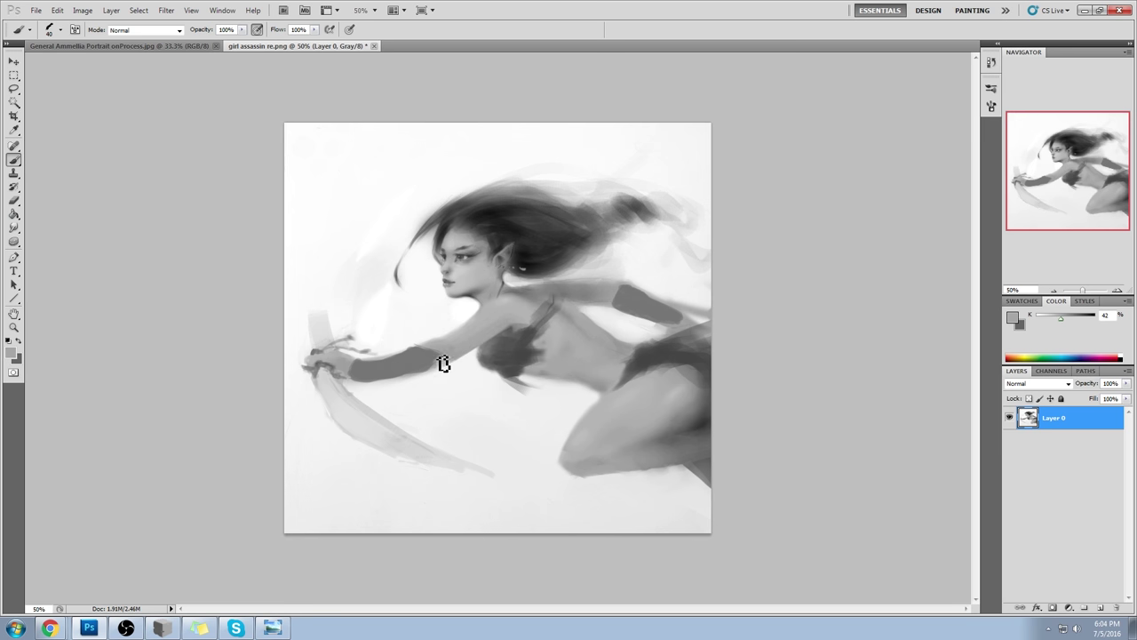
{"action": "left_click", "coordinate": [464, 312], "text": "alt"}
{"action": "left_click_drag", "start_coordinate": [475, 315], "coordinate": [454, 320]}
{"action": "left_click", "coordinate": [485, 307], "text": "alt"}
{"action": "left_click", "coordinate": [487, 328], "text": "alt"}
- Choose a soft round brush and paint along the upper part of the extended arm with a sampled tone
{"action": "right_click", "coordinate": [569, 310]}
{"action": "left_click", "coordinate": [833, 487]}
{"action": "right_click", "coordinate": [593, 373]}
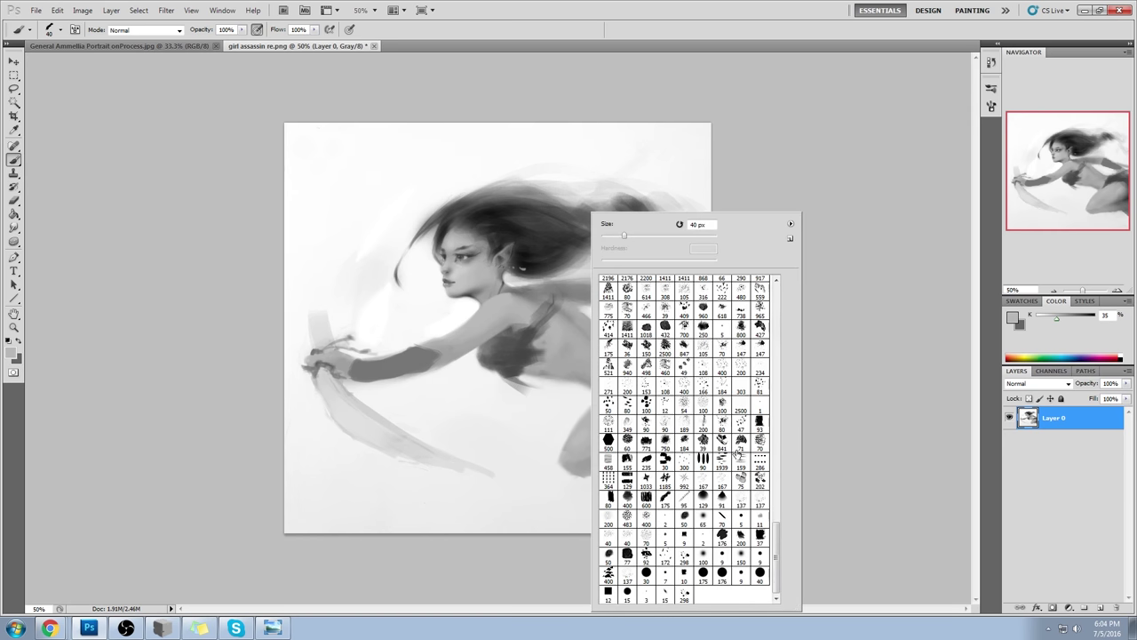
{"action": "left_click", "coordinate": [704, 517]}
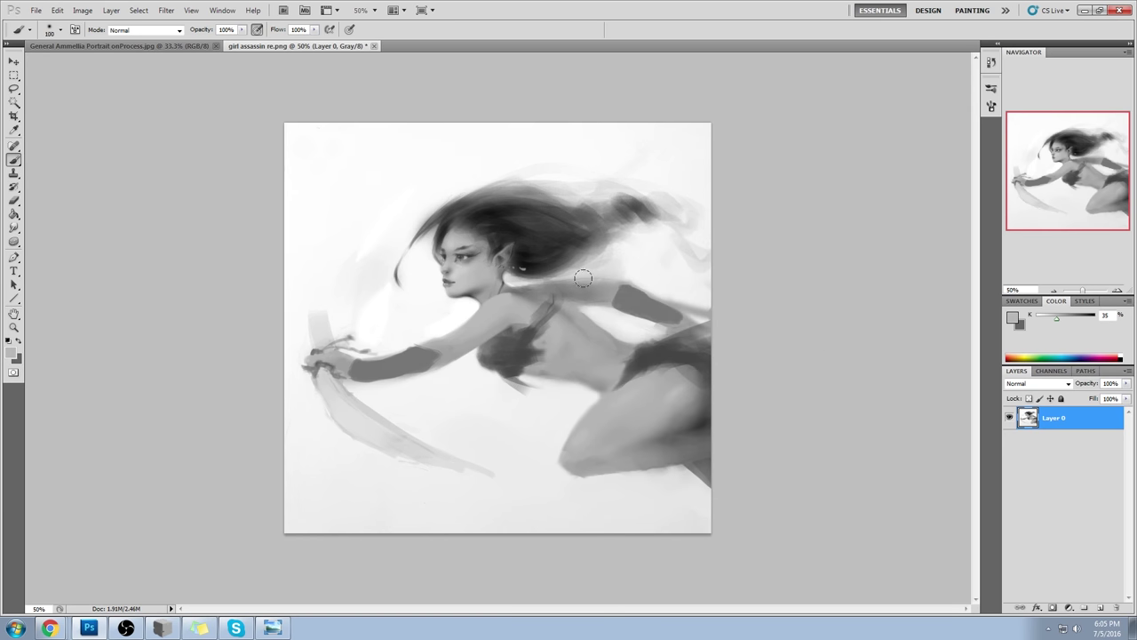
{"action": "left_click", "coordinate": [461, 313], "text": "alt"}
{"action": "left_click_drag", "start_coordinate": [467, 328], "coordinate": [437, 347]}
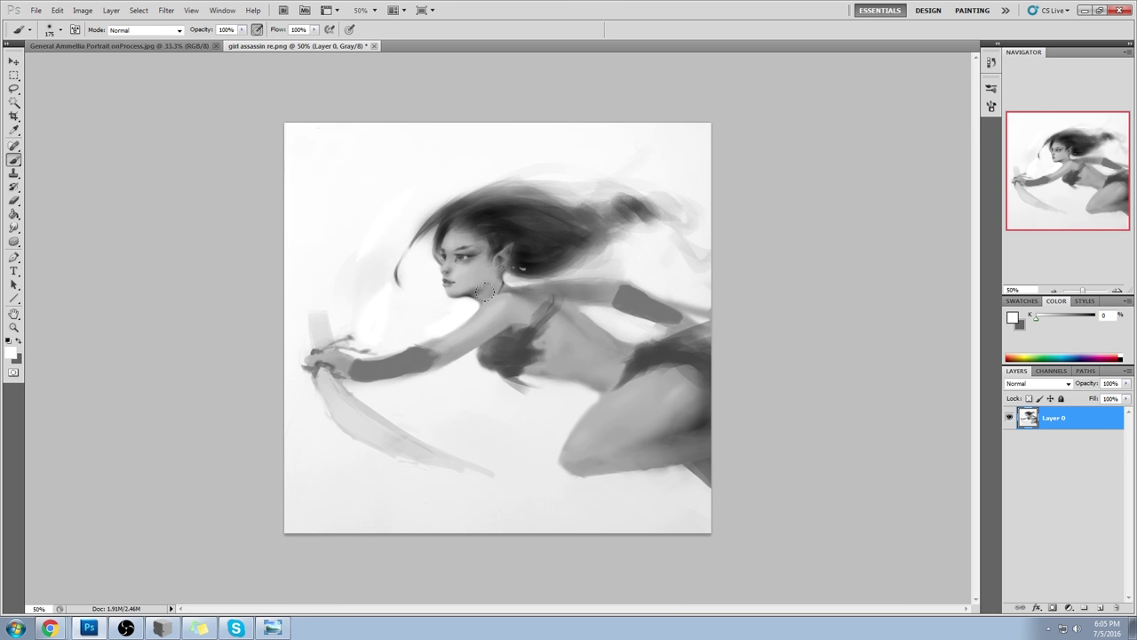
- Lower the brush opacity to 29% and sample a mid grey from the extended arm
{"action": "left_click_drag", "start_coordinate": [241, 31], "coordinate": [214, 44]}
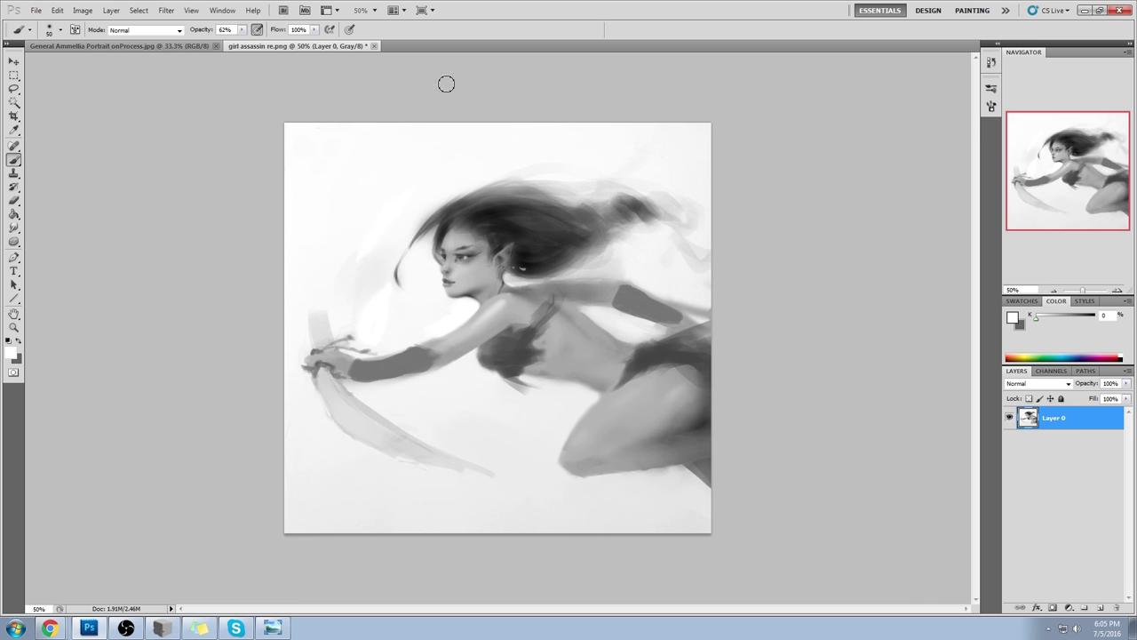
{"action": "left_click_drag", "start_coordinate": [242, 30], "coordinate": [228, 44]}
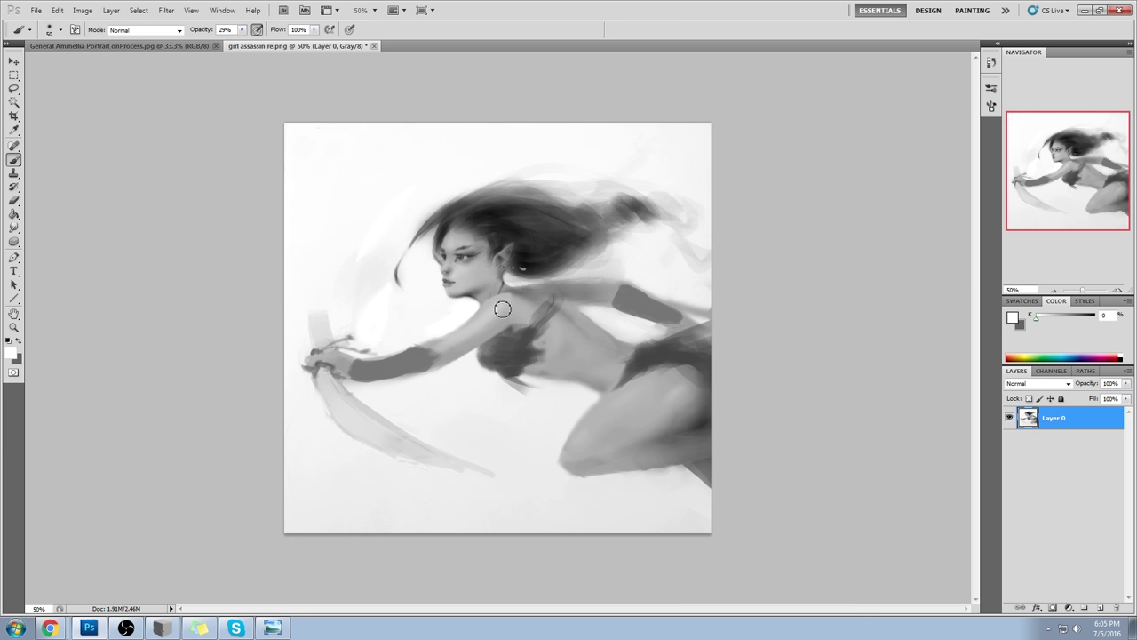
{"action": "left_click", "coordinate": [453, 352], "text": "alt"}
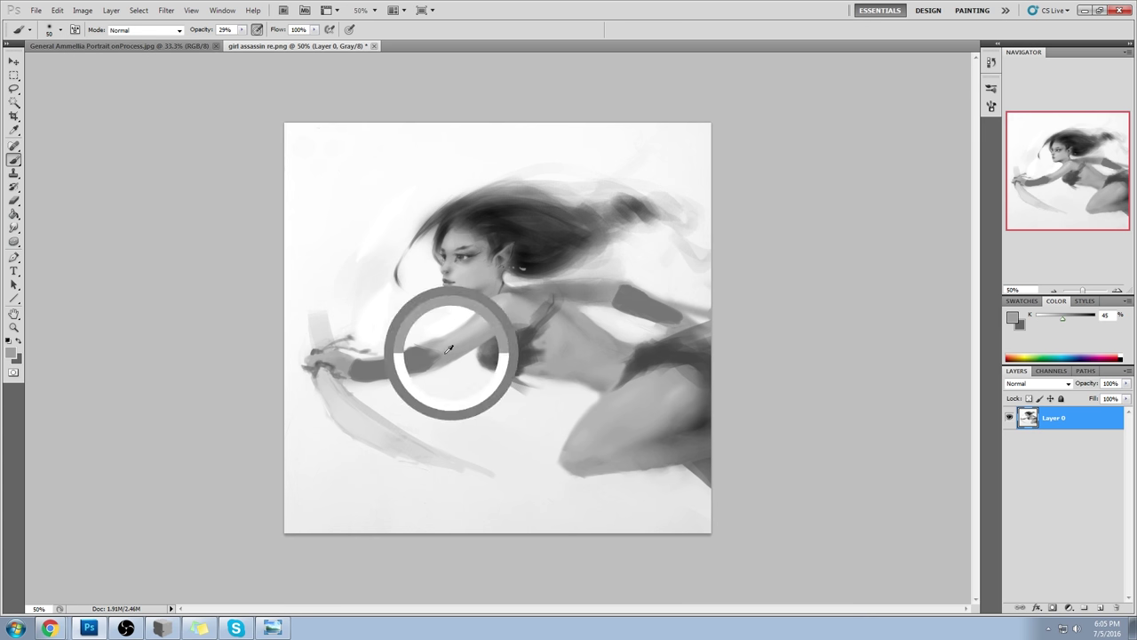
- Choose the 175 px textured brush, reduce it to 15 px, restore its opacity to 100% and sample the white background
{"action": "key", "text": "ctrl+space"}
{"action": "mouse_move", "coordinate": [401, 259]}
{"action": "left_mouse_down"}
{"action": "mouse_move", "coordinate": [444, 284]}
{"action": "mouse_move", "coordinate": [525, 384]}
{"action": "left_mouse_up"}
{"action": "right_click", "coordinate": [570, 210]}
{"action": "left_click", "coordinate": [684, 499]}
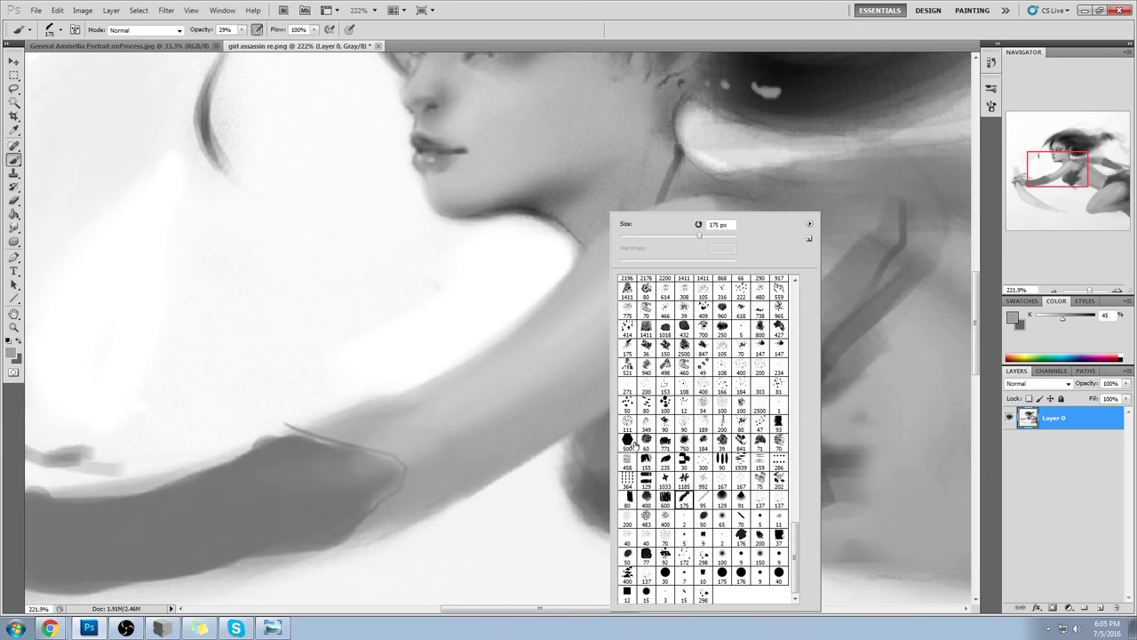
{"action": "left_click", "coordinate": [525, 263], "text": "alt"}
{"action": "mouse_move", "coordinate": [242, 29]}
{"action": "left_mouse_down"}
{"action": "mouse_move", "coordinate": [254, 43]}
{"action": "mouse_move", "coordinate": [485, 53]}
{"action": "mouse_move", "coordinate": [494, 80]}
{"action": "left_mouse_up"}
{"action": "key", "text": "bracketleft"}
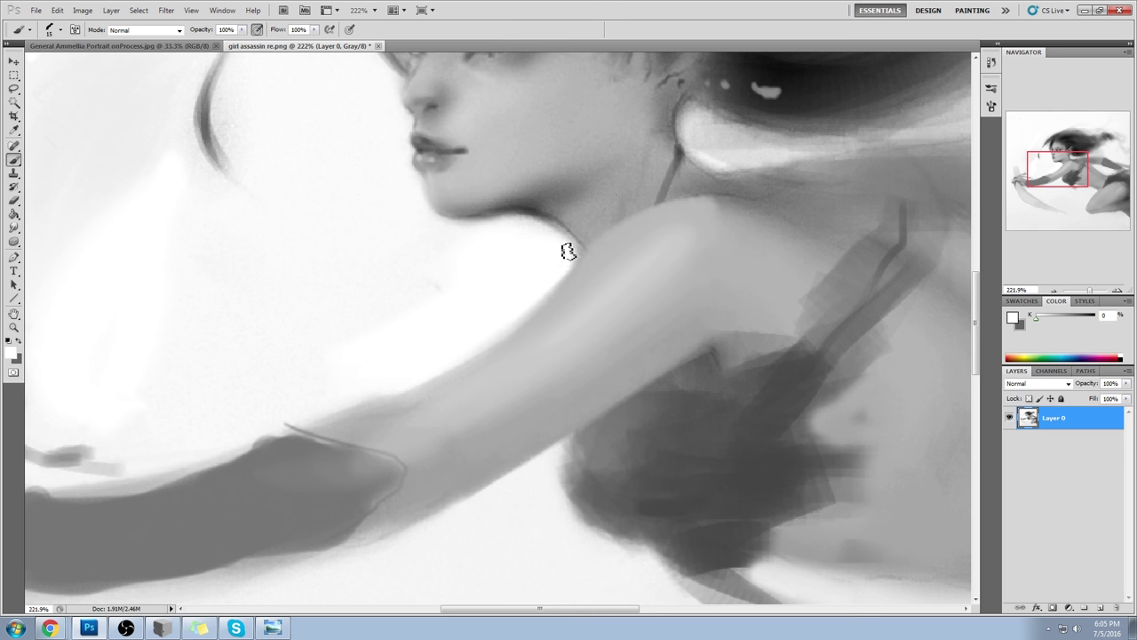
- Paint the background white along the arm's upper edge, the neck and the chin to sharpen their contours
{"action": "left_click_drag", "start_coordinate": [515, 296], "coordinate": [397, 371]}
{"action": "mouse_move", "coordinate": [352, 400]}
{"action": "left_mouse_down"}
{"action": "mouse_move", "coordinate": [184, 424]}
{"action": "mouse_move", "coordinate": [269, 369]}
{"action": "mouse_move", "coordinate": [230, 364]}
{"action": "mouse_move", "coordinate": [333, 307]}
{"action": "mouse_move", "coordinate": [267, 316]}
{"action": "mouse_move", "coordinate": [455, 231]}
{"action": "mouse_move", "coordinate": [354, 241]}
{"action": "mouse_move", "coordinate": [547, 241]}
{"action": "mouse_move", "coordinate": [538, 228]}
{"action": "mouse_move", "coordinate": [497, 226]}
{"action": "mouse_move", "coordinate": [527, 226]}
{"action": "mouse_move", "coordinate": [462, 233]}
{"action": "mouse_move", "coordinate": [522, 220]}
{"action": "mouse_move", "coordinate": [457, 232]}
{"action": "mouse_move", "coordinate": [544, 223]}
{"action": "mouse_move", "coordinate": [522, 218]}
{"action": "mouse_move", "coordinate": [547, 234]}
{"action": "left_mouse_up"}
{"action": "key", "text": "ctrl+z"}
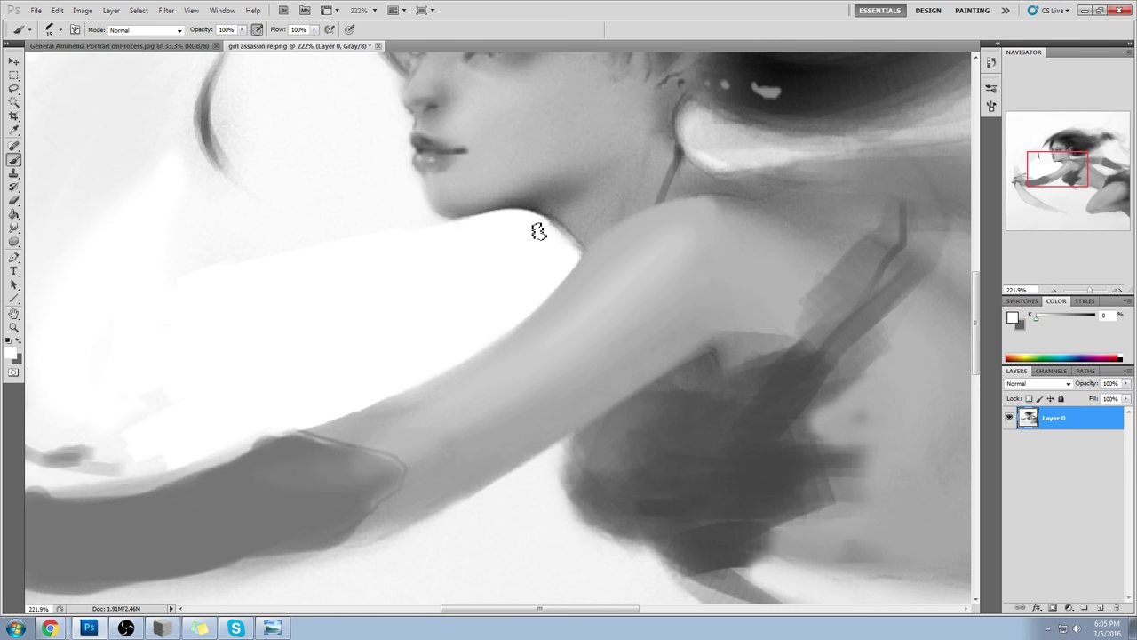
{"action": "left_click_drag", "start_coordinate": [536, 218], "coordinate": [575, 246]}
{"action": "left_click_drag", "start_coordinate": [474, 230], "coordinate": [425, 212]}
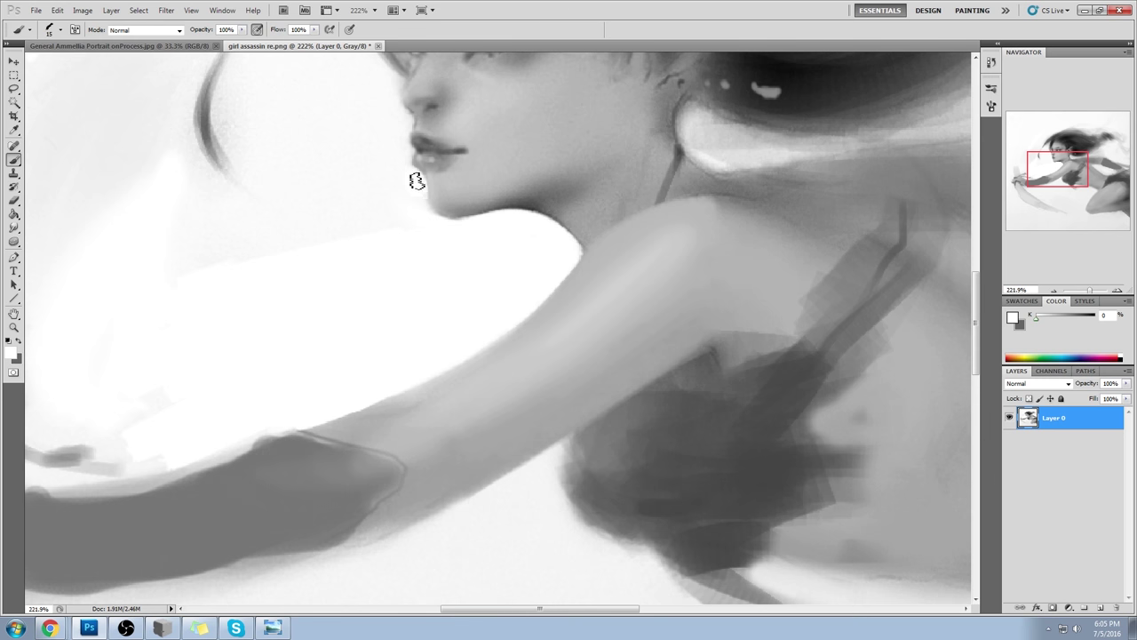
{"action": "left_click_drag", "start_coordinate": [448, 168], "coordinate": [477, 283]}
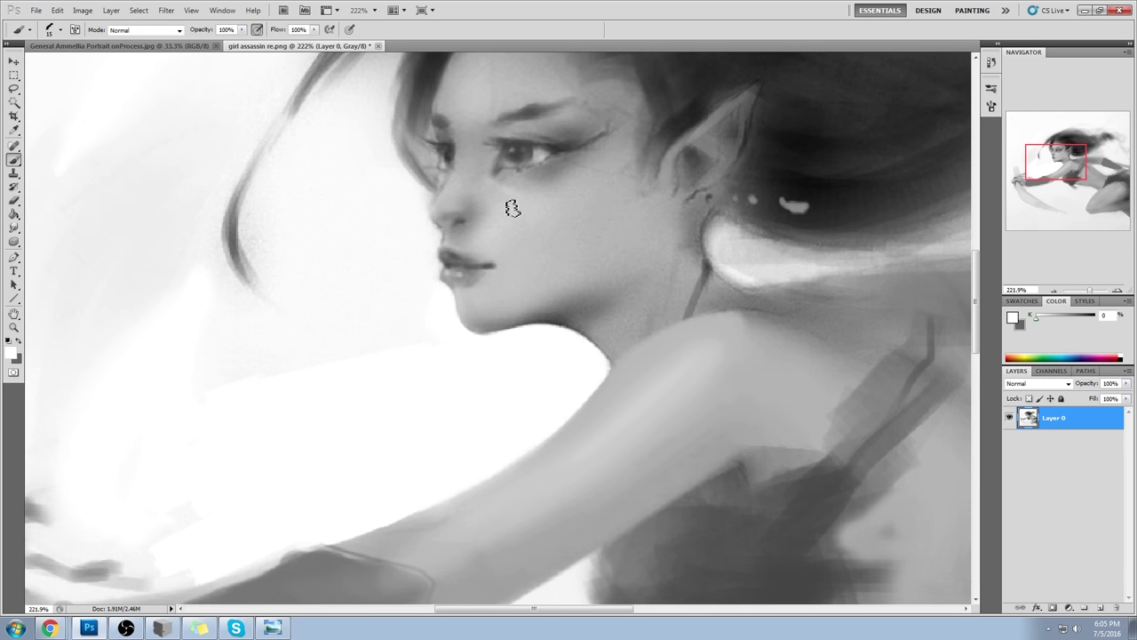
{"action": "key", "text": "ctrl+0"}
{"action": "key", "text": "ctrl+minus"}
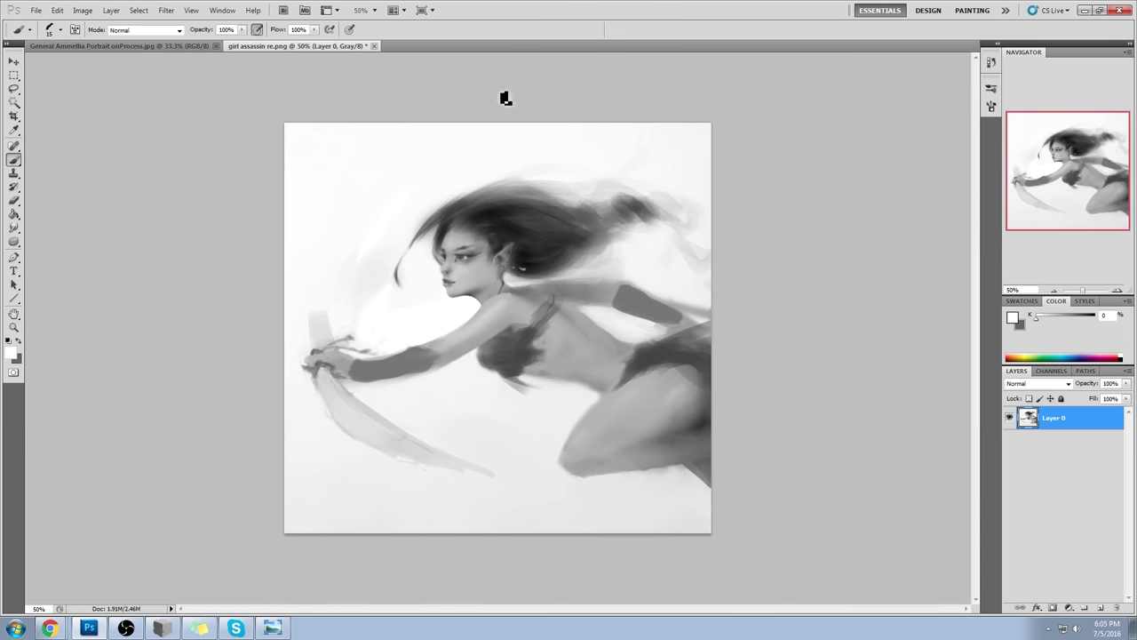
- Sample light skin greys and paint over the cheek just below the near eye
{"action": "key", "text": "ctrl+space"}
{"action": "left_click_drag", "start_coordinate": [414, 227], "coordinate": [496, 283]}
{"action": "left_click", "coordinate": [526, 419], "text": "alt"}
{"action": "mouse_move", "coordinate": [497, 403]}
{"action": "left_mouse_down"}
{"action": "mouse_move", "coordinate": [572, 447]}
{"action": "mouse_move", "coordinate": [503, 409]}
{"action": "mouse_move", "coordinate": [635, 442]}
{"action": "left_mouse_up"}
{"action": "left_click", "coordinate": [562, 477], "text": "alt"}
{"action": "left_click", "coordinate": [472, 442]}
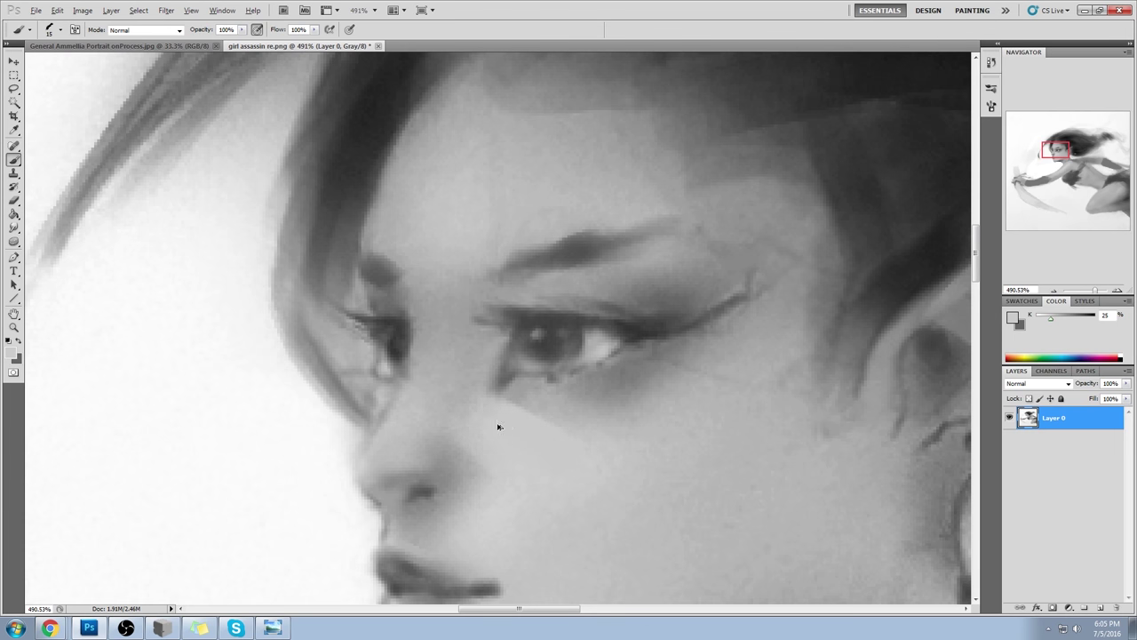
{"action": "left_click", "coordinate": [484, 414], "text": "alt"}
- Paint a light skin-grey highlight between the outer eyebrow and the upper eyelid of the near eye, using sampled tones
{"action": "key", "text": "ctrl+0"}
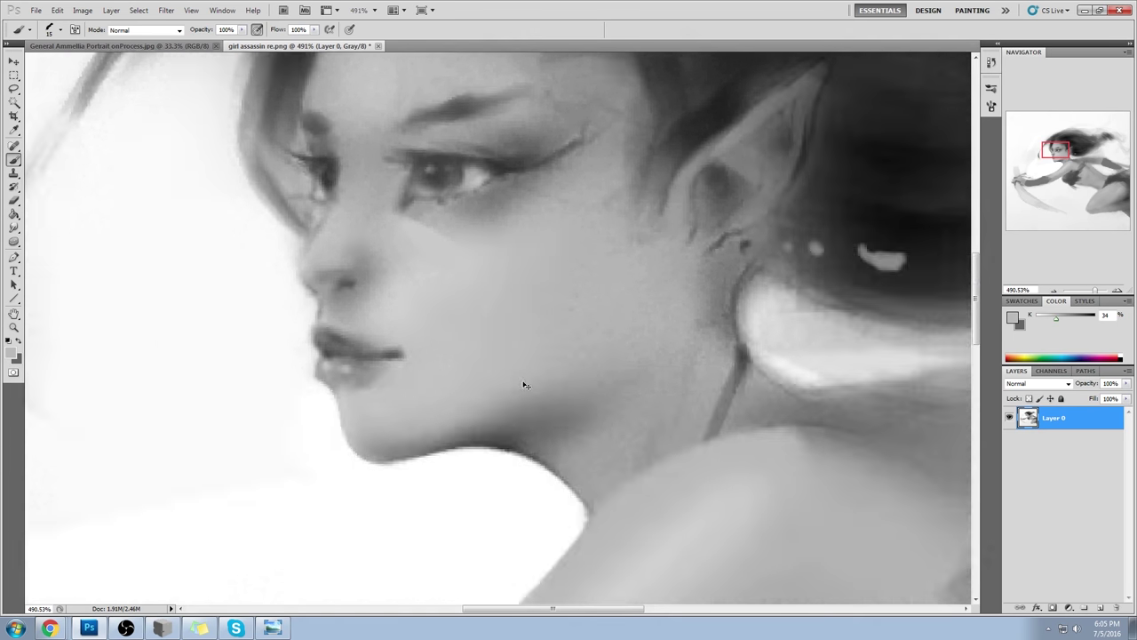
{"action": "key", "text": "ctrl+minus"}
{"action": "key", "text": "ctrl+space"}
{"action": "left_click_drag", "start_coordinate": [432, 235], "coordinate": [508, 277]}
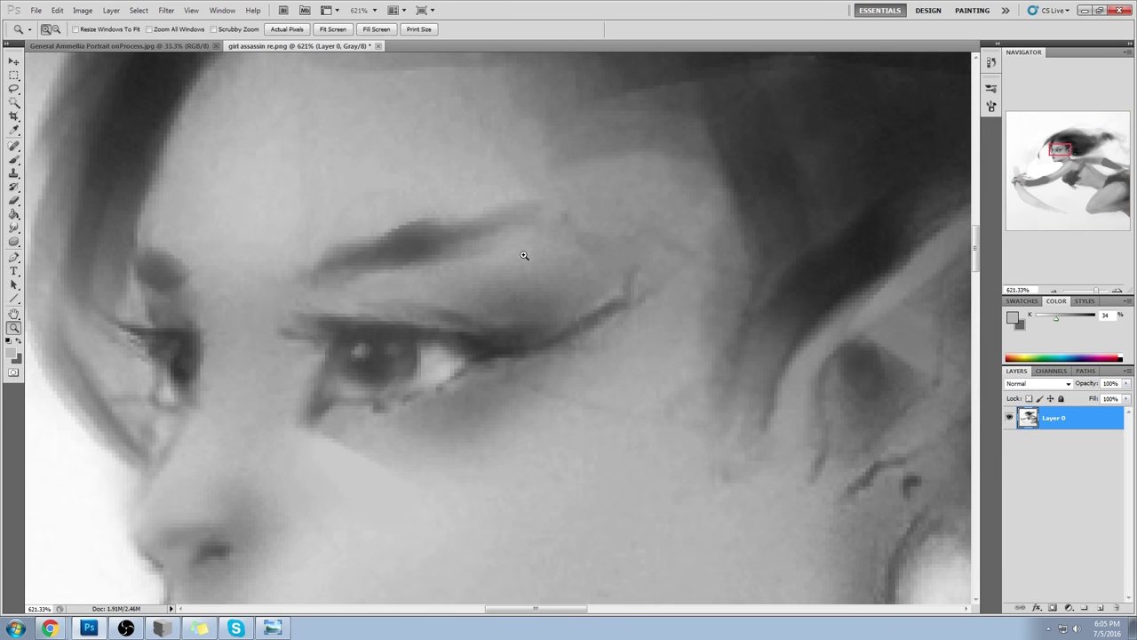
{"action": "key", "text": "b"}
{"action": "left_click", "coordinate": [391, 280], "text": "alt"}
{"action": "mouse_move", "coordinate": [510, 244]}
{"action": "left_mouse_down"}
{"action": "mouse_move", "coordinate": [538, 239]}
{"action": "mouse_move", "coordinate": [485, 249]}
{"action": "mouse_move", "coordinate": [528, 231]}
{"action": "mouse_move", "coordinate": [457, 257]}
{"action": "mouse_move", "coordinate": [515, 236]}
{"action": "mouse_move", "coordinate": [516, 249]}
{"action": "left_mouse_up"}
{"action": "key", "text": "ctrl+z"}
{"action": "left_click", "coordinate": [482, 183], "text": "alt"}
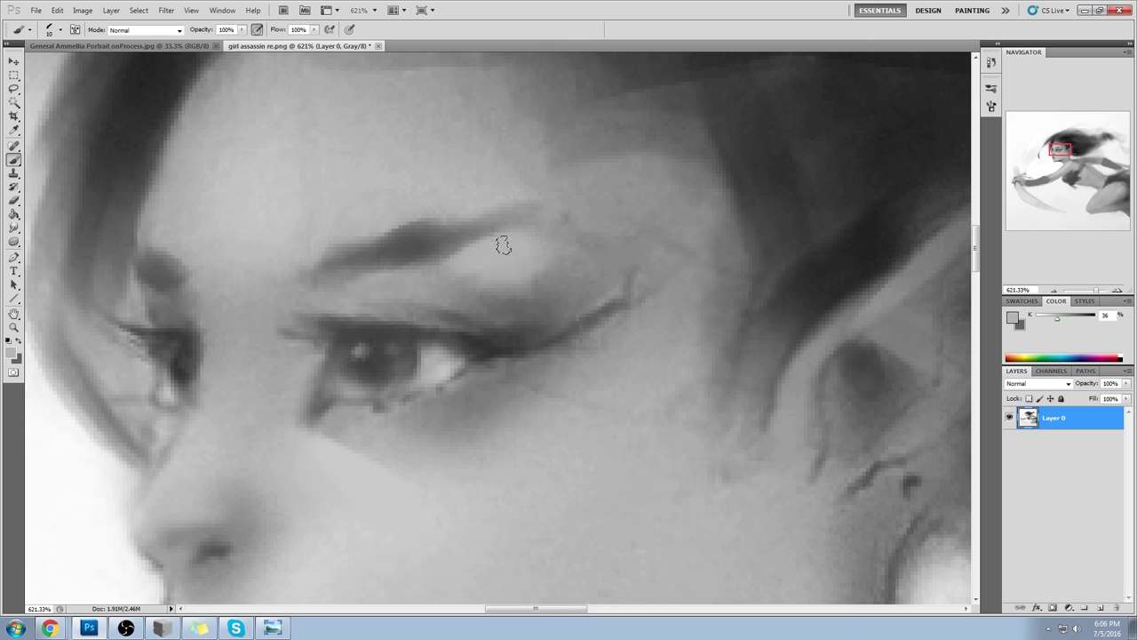
{"action": "mouse_move", "coordinate": [558, 253]}
{"action": "left_mouse_down"}
{"action": "mouse_move", "coordinate": [547, 298]}
{"action": "mouse_move", "coordinate": [490, 304]}
{"action": "left_mouse_up"}
{"action": "left_click", "coordinate": [544, 239], "text": "alt"}
{"action": "left_click", "coordinate": [485, 182], "text": "alt"}
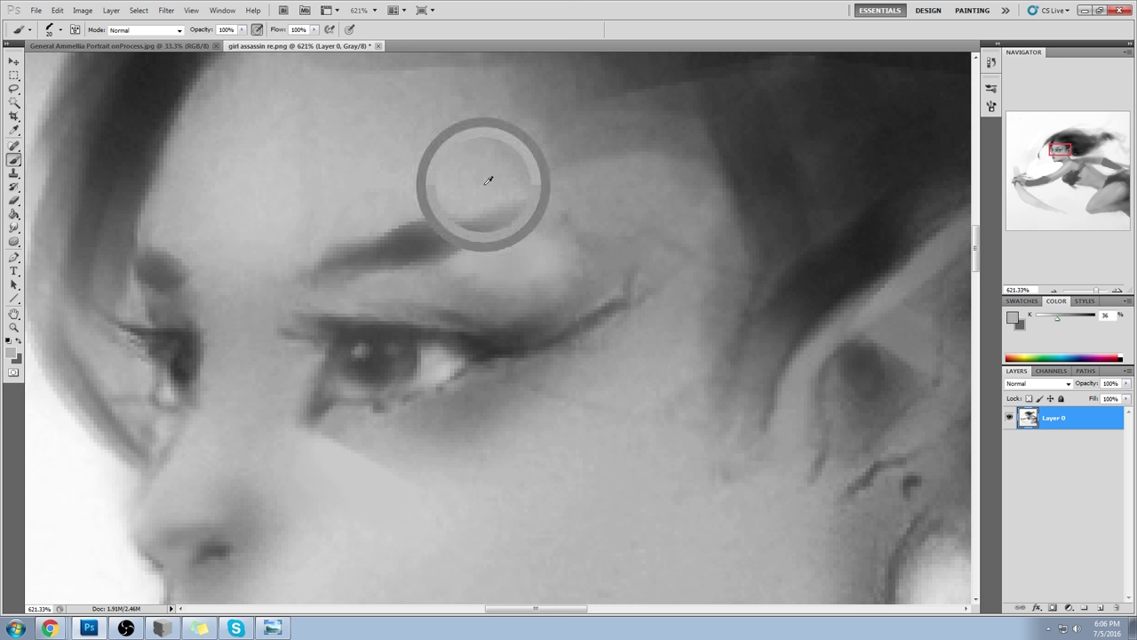
{"action": "left_click", "coordinate": [509, 244], "text": "alt"}
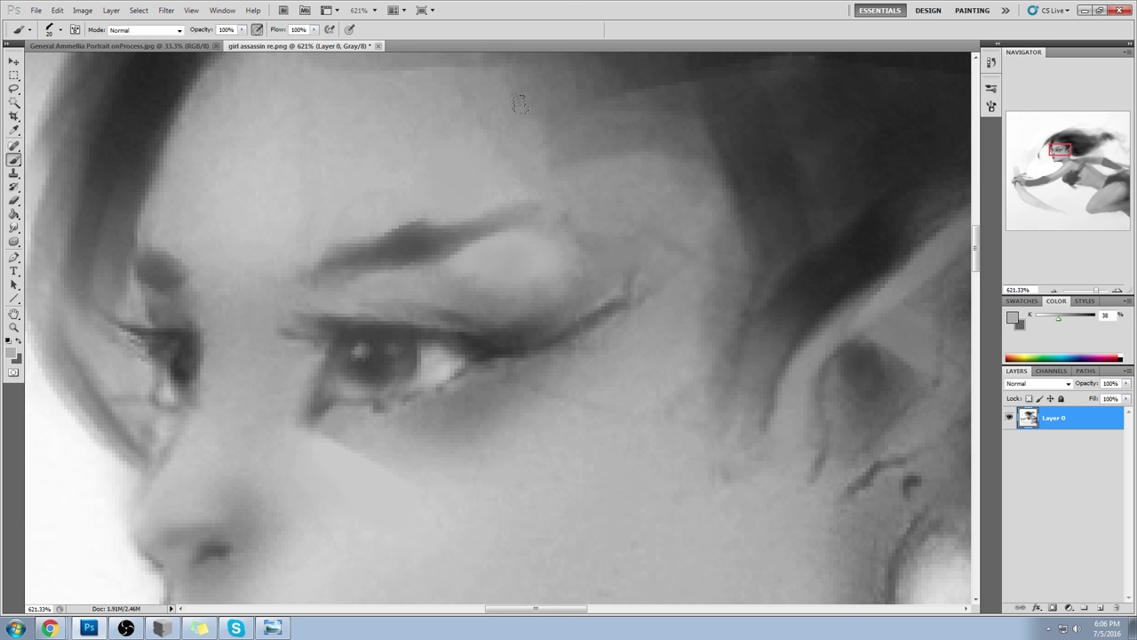
- Smooth the forehead tone above the near eyebrow and extend the brow's inner end toward the nose in dark grey
{"action": "left_click", "coordinate": [480, 182], "text": "alt"}
{"action": "left_click", "coordinate": [320, 228], "text": "alt"}
{"action": "left_click_drag", "start_coordinate": [327, 251], "coordinate": [269, 286]}
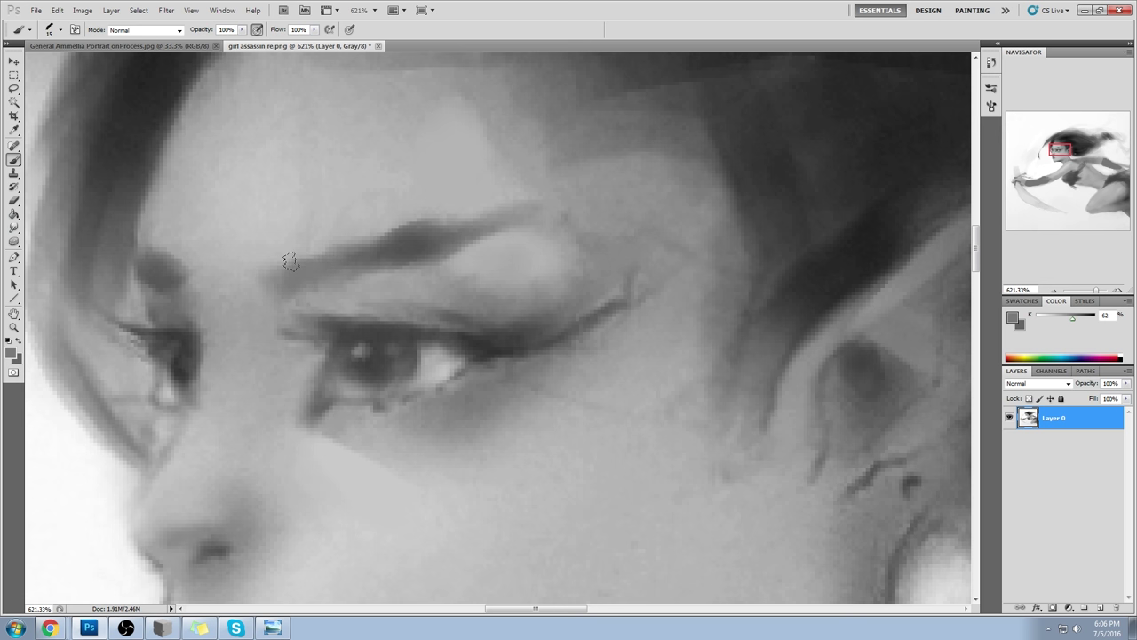
{"action": "key", "text": "ctrl+0"}
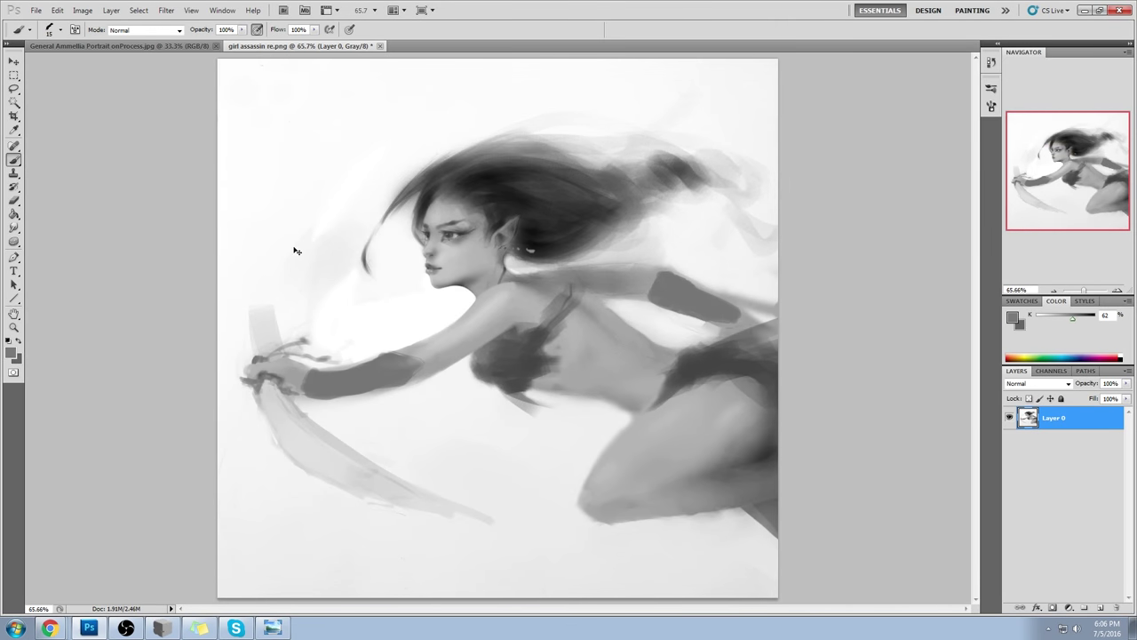
{"action": "key", "text": "ctrl+minus"}
{"action": "key", "text": "ctrl+minus"}
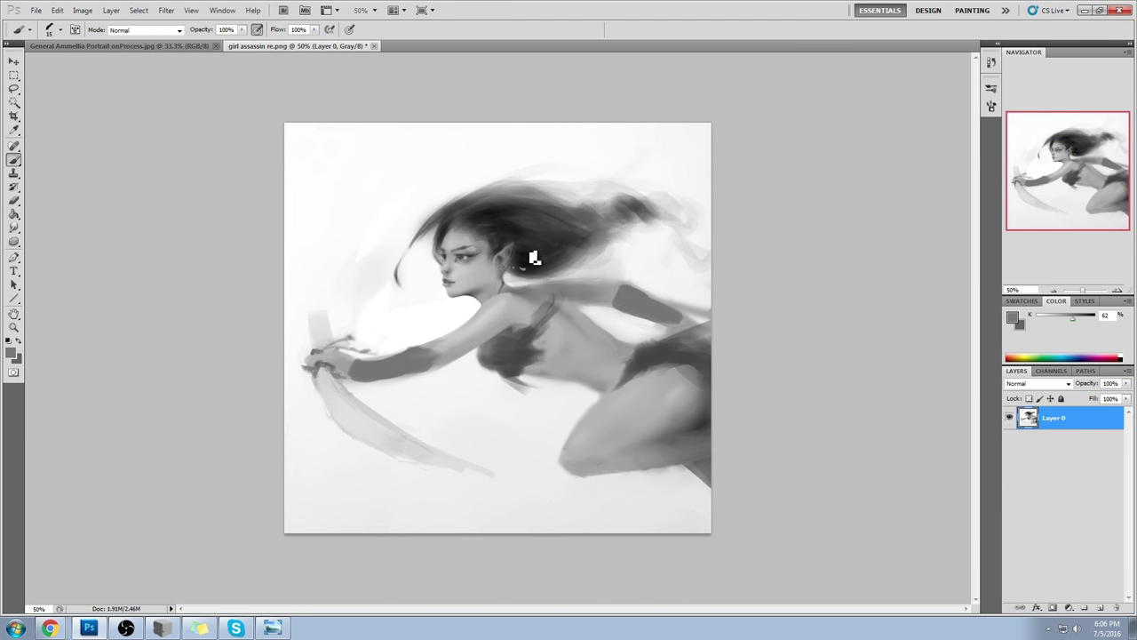
- Trim the lower edge of the extended forearm by painting over it with the sampled 5% background grey
{"action": "left_click", "coordinate": [455, 366], "text": "alt"}
{"action": "left_click", "coordinate": [381, 392], "text": "alt"}
{"action": "mouse_move", "coordinate": [426, 385]}
{"action": "left_mouse_down"}
{"action": "mouse_move", "coordinate": [353, 385]}
{"action": "mouse_move", "coordinate": [434, 382]}
{"action": "mouse_move", "coordinate": [385, 389]}
{"action": "left_mouse_up"}
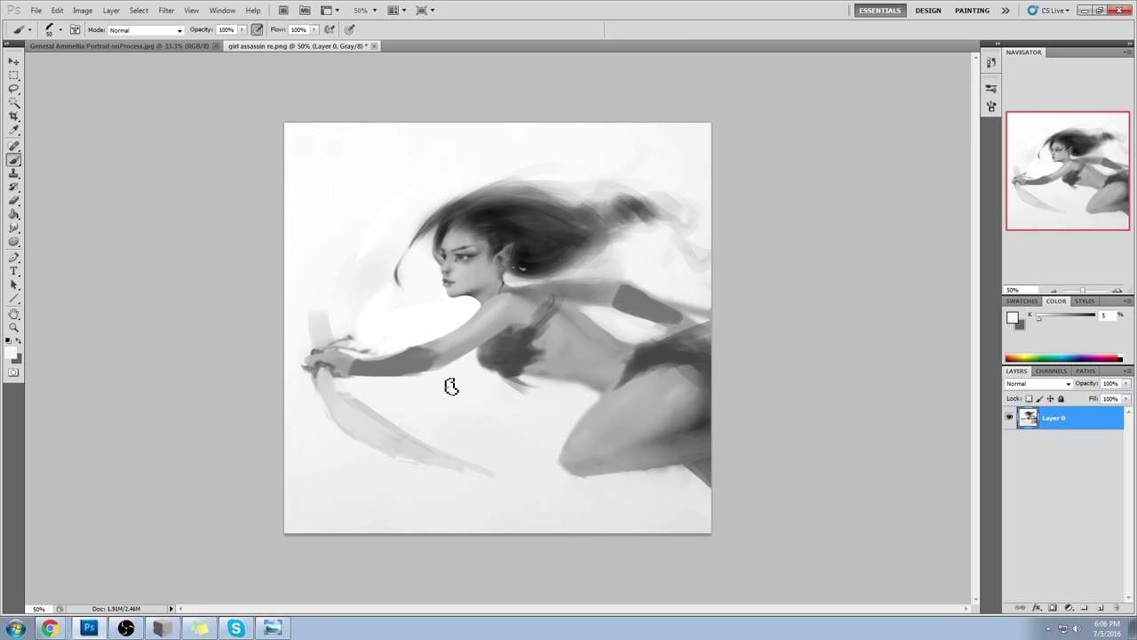
- Paint highlight strokes down the torso and along the thigh with a sampled 24% light grey
{"action": "left_click", "coordinate": [571, 327], "text": "alt"}
{"action": "left_click", "coordinate": [573, 321], "text": "alt"}
{"action": "left_click", "coordinate": [577, 320], "text": "alt"}
{"action": "left_click", "coordinate": [586, 321], "text": "alt"}
{"action": "left_click", "coordinate": [495, 306], "text": "alt"}
{"action": "left_click", "coordinate": [497, 305], "text": "alt"}
{"action": "left_click_drag", "start_coordinate": [559, 330], "coordinate": [604, 367]}
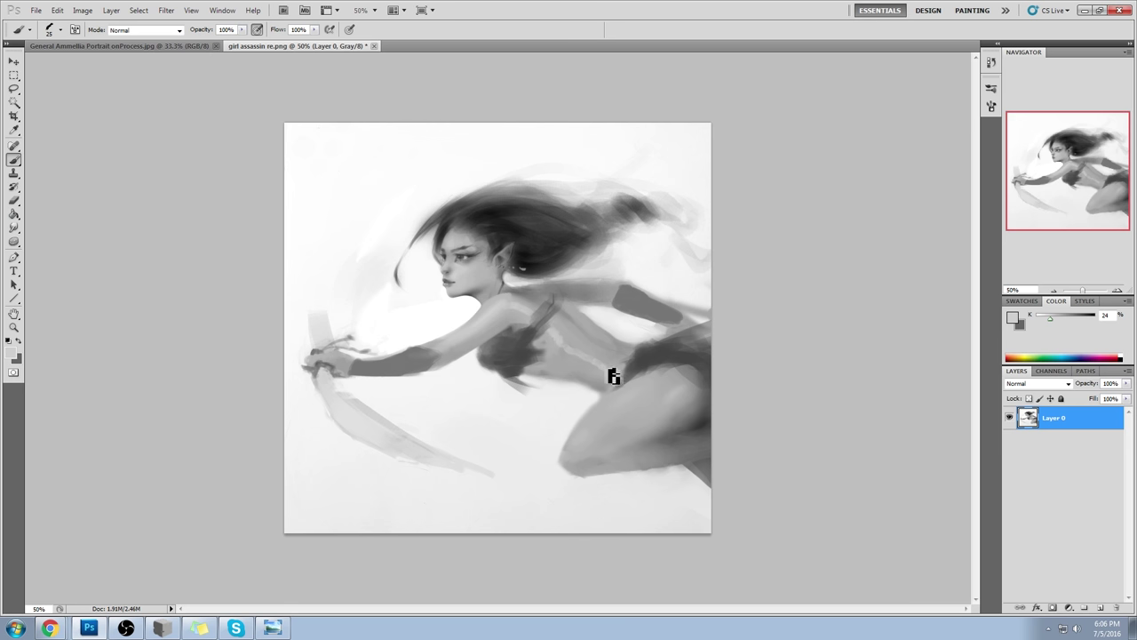
{"action": "left_click_drag", "start_coordinate": [589, 454], "coordinate": [665, 391]}
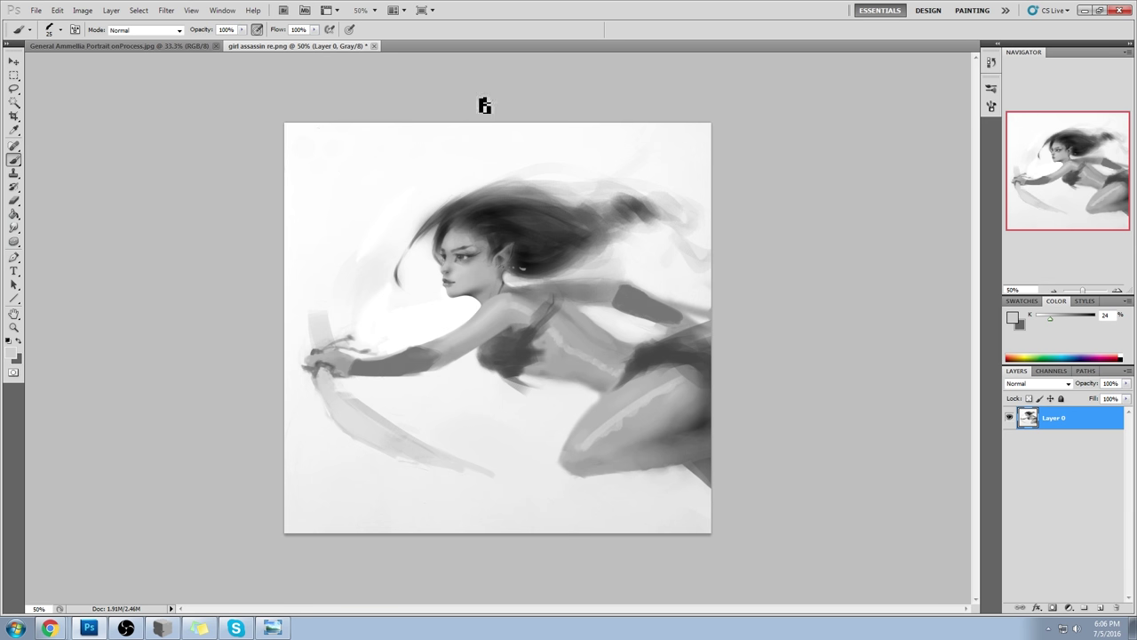
- Paint out the loose hair strand in front of the face with the sampled background tone
{"action": "left_click", "coordinate": [384, 255], "text": "alt"}
{"action": "mouse_move", "coordinate": [399, 273]}
{"action": "left_mouse_down"}
{"action": "mouse_move", "coordinate": [458, 196]}
{"action": "mouse_move", "coordinate": [574, 164]}
{"action": "left_mouse_up"}
{"action": "left_click", "coordinate": [456, 221], "text": "alt"}
{"action": "key", "text": "ctrl+z"}
- Paint curved hair strands sweeping up and back above the head in 68% grey, undoing the extra strand before the face
{"action": "left_click", "coordinate": [479, 193], "text": "alt"}
{"action": "mouse_move", "coordinate": [467, 206]}
{"action": "left_mouse_down"}
{"action": "mouse_move", "coordinate": [552, 159]}
{"action": "mouse_move", "coordinate": [536, 162]}
{"action": "left_mouse_up"}
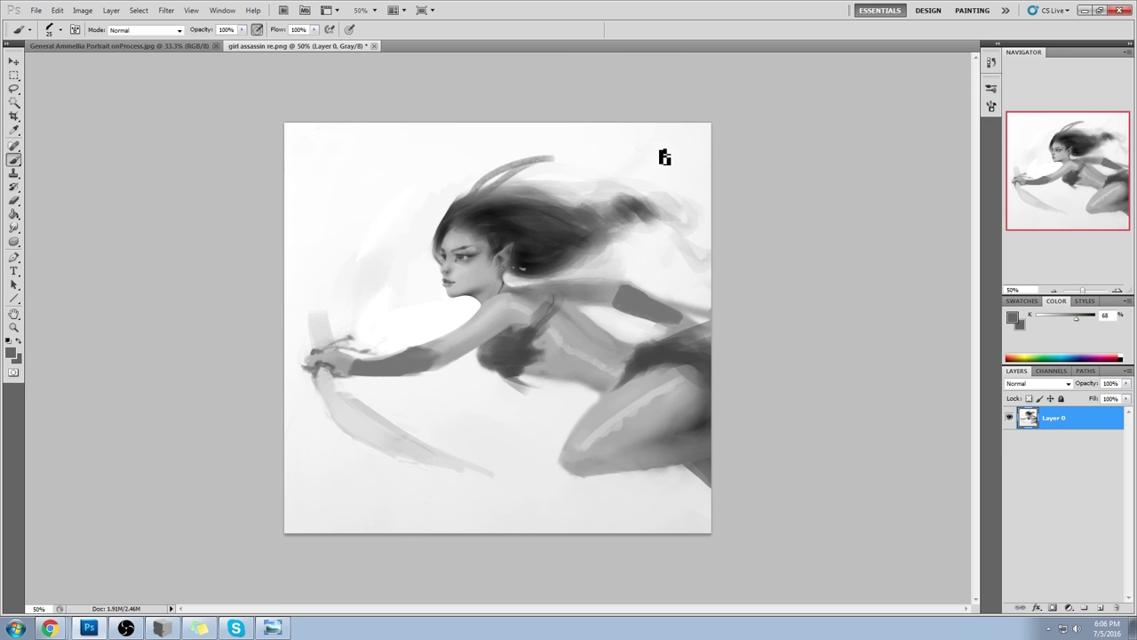
{"action": "left_click_drag", "start_coordinate": [462, 203], "coordinate": [406, 281]}
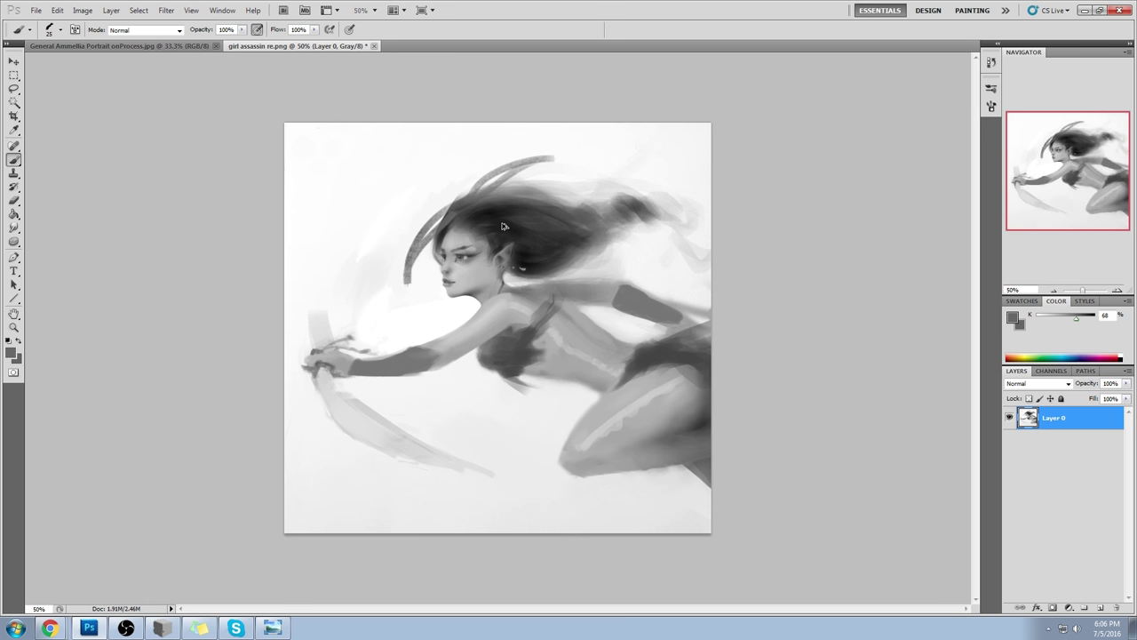
{"action": "key", "text": "ctrl+z"}
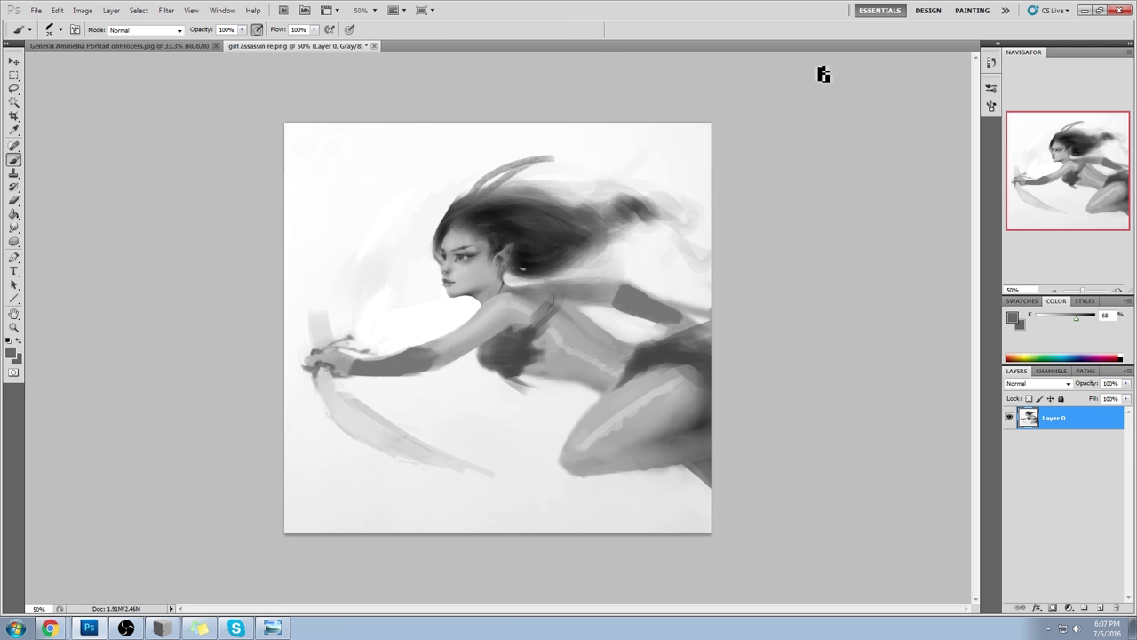
- Repaint the tip and nostril of the girl's nose with sampled skin and shadow greys
{"action": "key", "text": "z"}
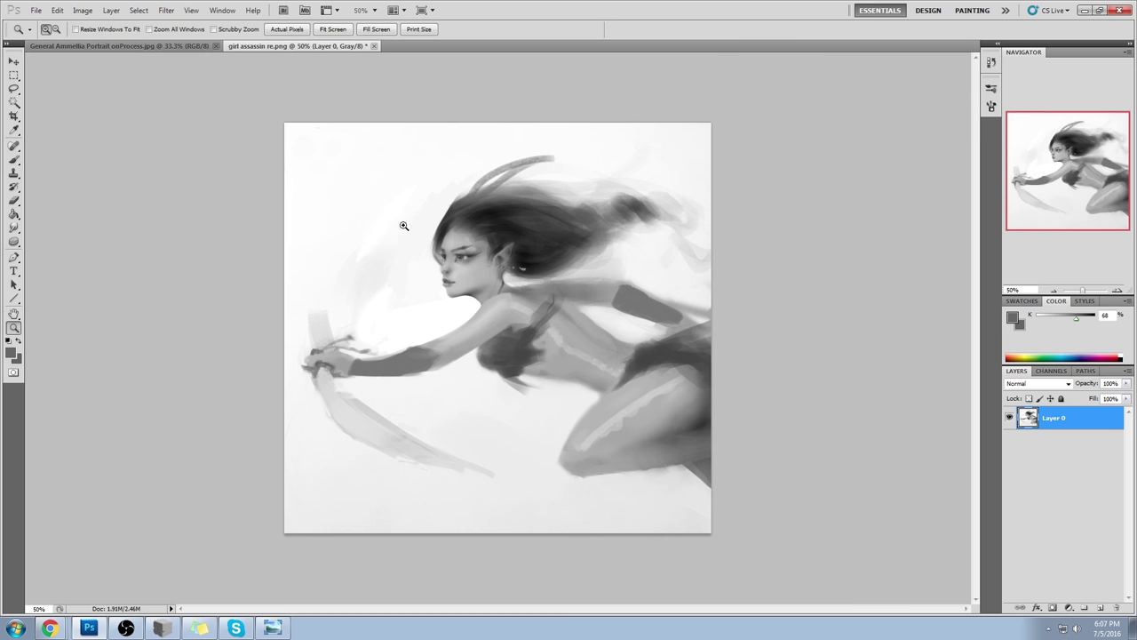
{"action": "left_click_drag", "start_coordinate": [399, 220], "coordinate": [530, 328]}
{"action": "key", "text": "b"}
{"action": "left_click", "coordinate": [466, 315], "text": "alt"}
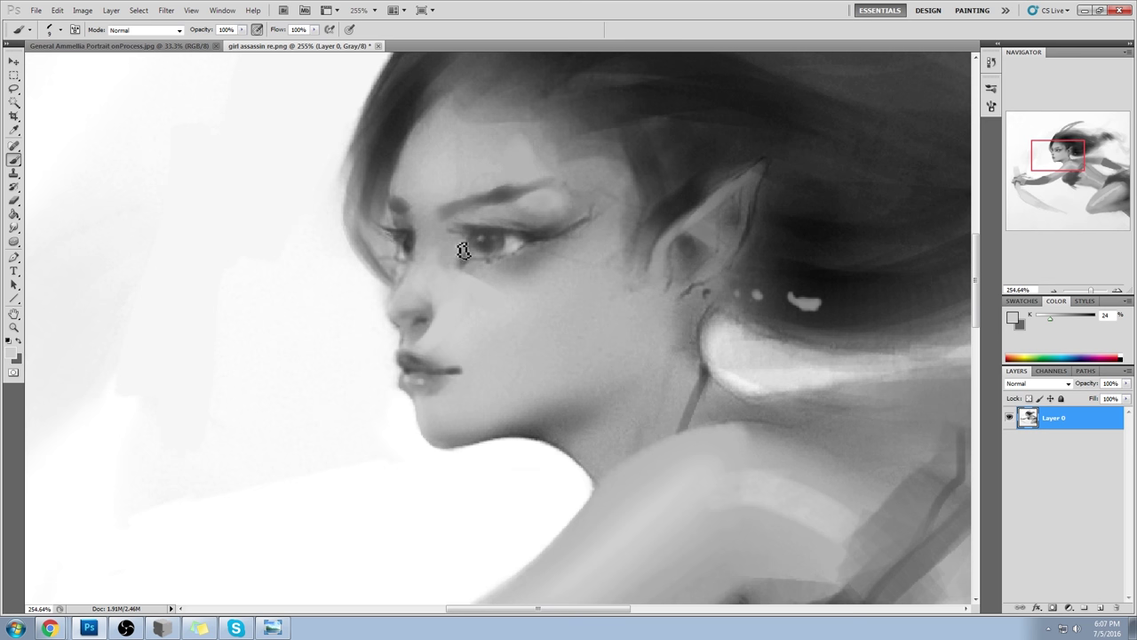
{"action": "left_click", "coordinate": [449, 301], "text": "alt"}
{"action": "left_click", "coordinate": [415, 332], "text": "alt"}
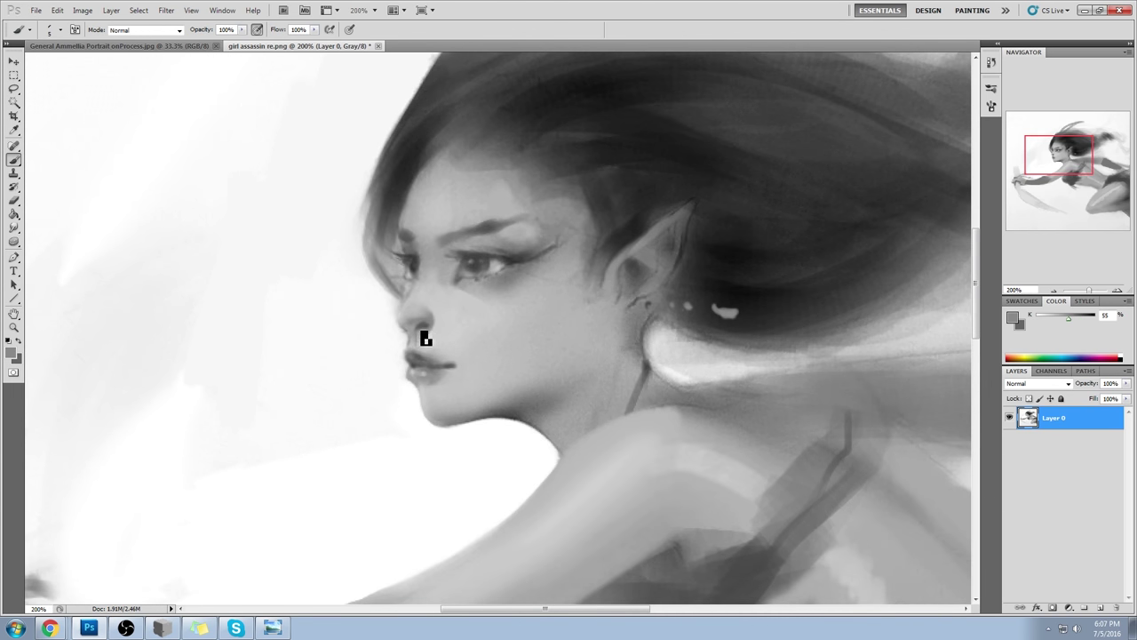
{"action": "left_click", "coordinate": [423, 324], "text": "alt"}
{"action": "left_click", "coordinate": [426, 340], "text": "alt"}
- Blend the nose bridge and the area between the eyes with repeatedly sampled skin greys
{"action": "left_click", "coordinate": [423, 261], "text": "alt"}
{"action": "left_click", "coordinate": [423, 263], "text": "alt"}
{"action": "left_click", "coordinate": [423, 290], "text": "alt"}
{"action": "left_click", "coordinate": [416, 259], "text": "alt"}
{"action": "left_click", "coordinate": [410, 231], "text": "alt"}
{"action": "left_click", "coordinate": [426, 258], "text": "alt"}
{"action": "left_click", "coordinate": [436, 274], "text": "alt"}
{"action": "left_click", "coordinate": [430, 252], "text": "alt"}
{"action": "left_click", "coordinate": [444, 272], "text": "alt"}
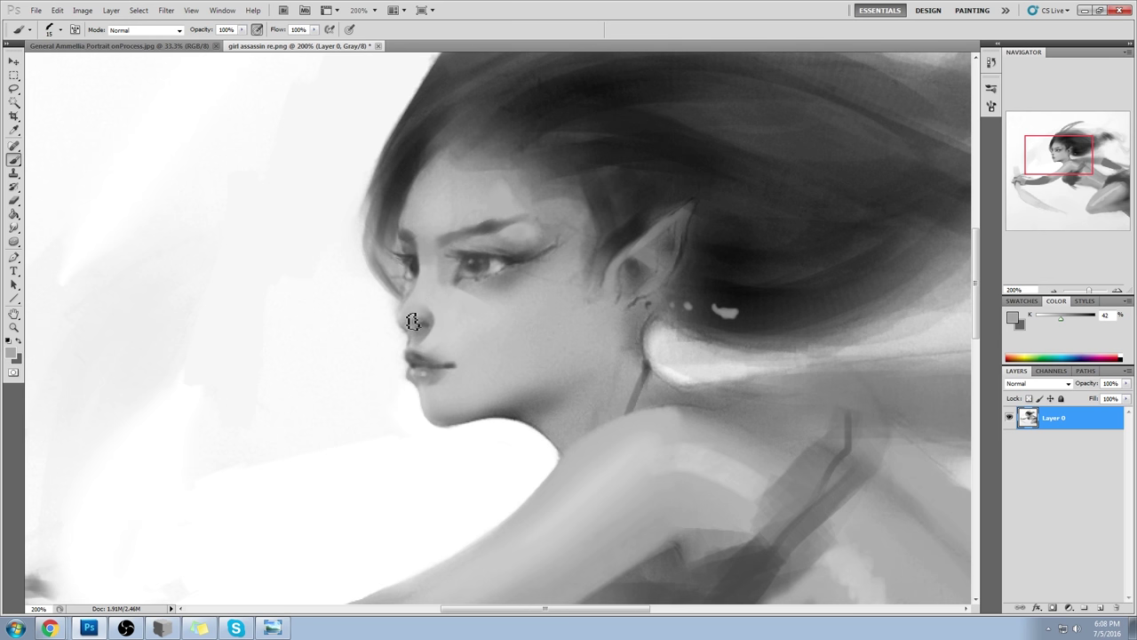
- Trim the nose profile with the sampled 3% background tone and sharpen the facial features at 50% strength, undoing the excess sharpening
{"action": "left_click", "coordinate": [380, 315], "text": "alt"}
{"action": "left_click", "coordinate": [13, 227]}
{"action": "left_click", "coordinate": [48, 240]}
{"action": "left_click_drag", "start_coordinate": [414, 229], "coordinate": [408, 210]}
{"action": "key", "text": "ctrl+alt+z"}
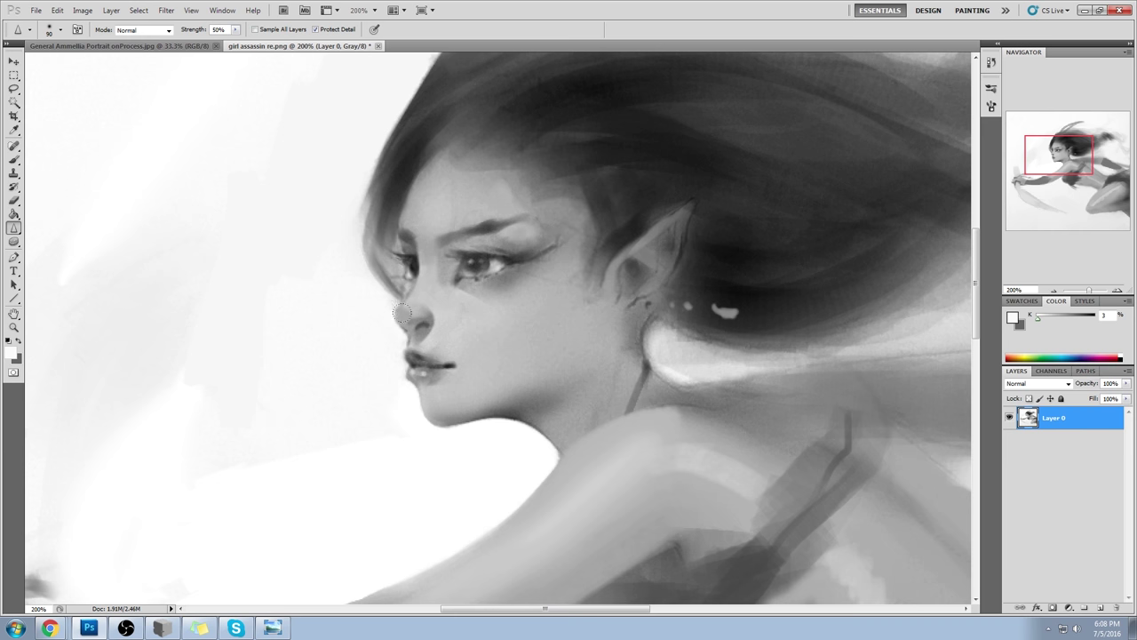
- Soften the inner end of the near eyebrow with a sampled 47% grey
{"action": "key", "text": "b"}
{"action": "left_click", "coordinate": [546, 262], "text": "alt"}
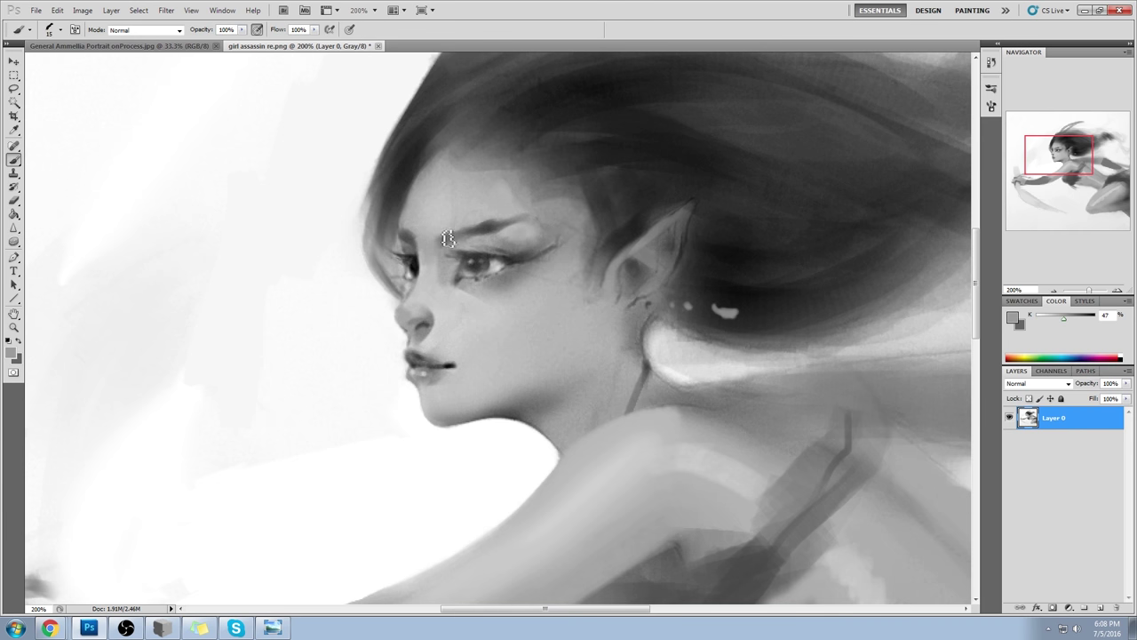
{"action": "scroll", "coordinate": [505, 254], "scroll_direction": "down", "scroll_amount": 2}
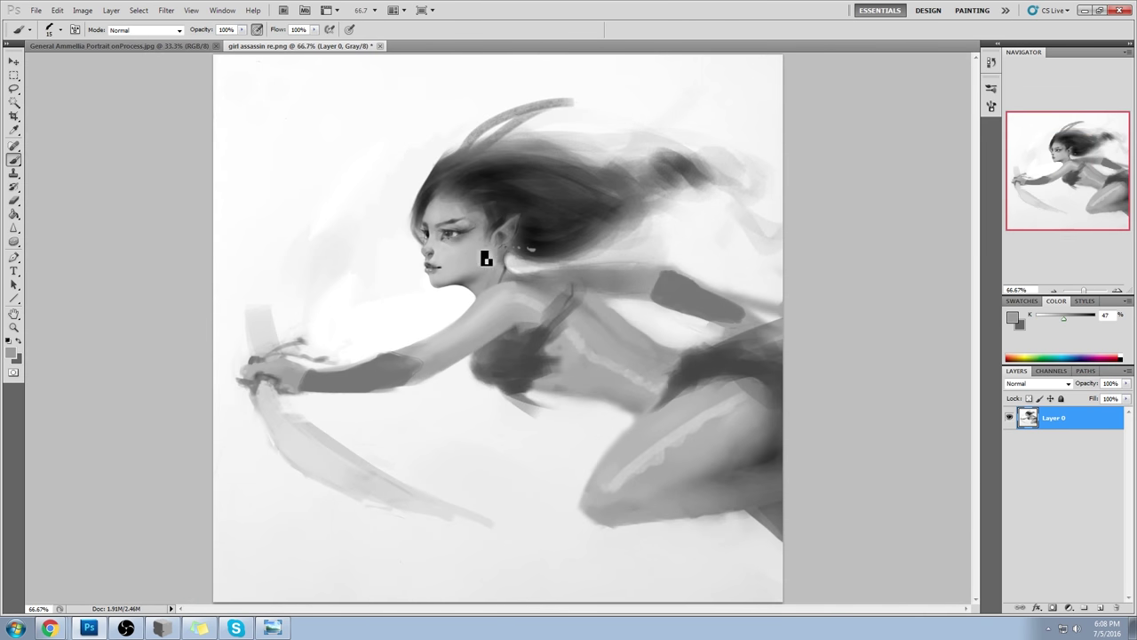
- Lasso the near eye with its eyebrow and copy the selection to a new layer
{"action": "key", "text": "z"}
{"action": "left_click", "coordinate": [460, 226]}
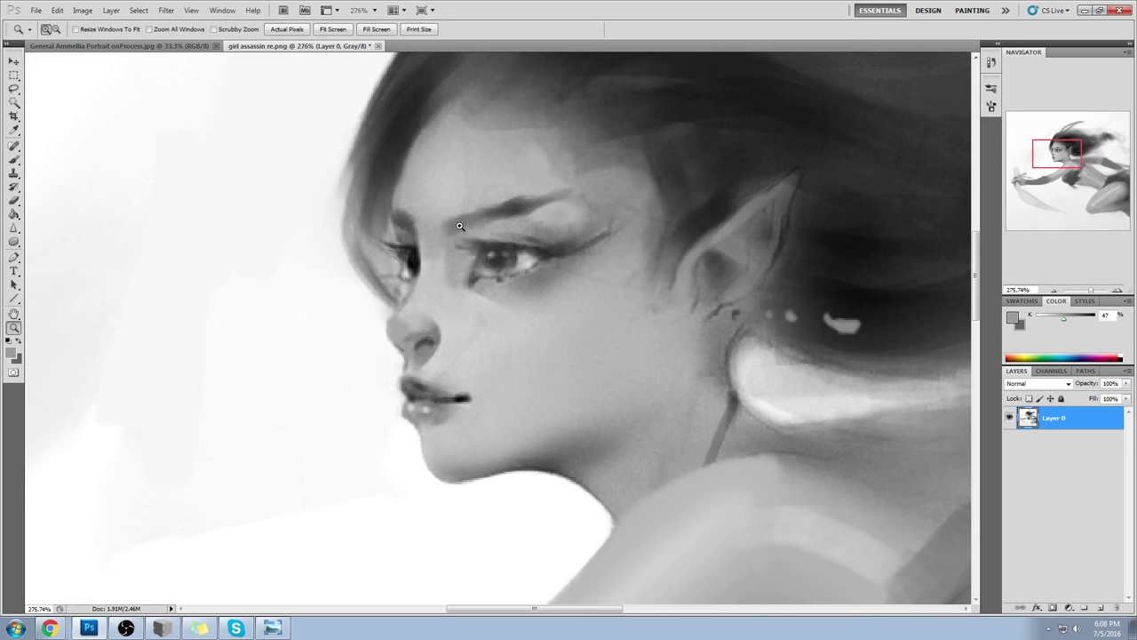
{"action": "key", "text": "l"}
{"action": "mouse_move", "coordinate": [542, 169]}
{"action": "left_mouse_down"}
{"action": "mouse_move", "coordinate": [434, 209]}
{"action": "mouse_move", "coordinate": [613, 301]}
{"action": "mouse_move", "coordinate": [551, 168]}
{"action": "left_mouse_up"}
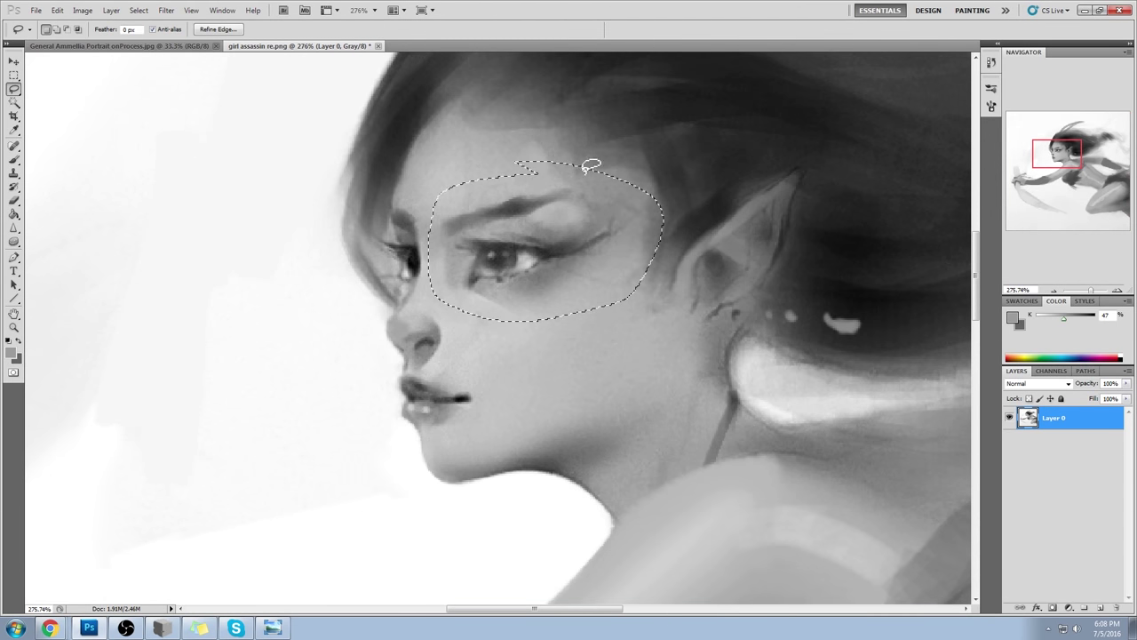
{"action": "key", "text": "ctrl+j"}
- Transform the copied eye to 83.18% width and 99.85% height, rotate it -2.65°, and shift it toward the nose
{"action": "key", "text": "v"}
{"action": "left_click_drag", "start_coordinate": [664, 160], "coordinate": [647, 173]}
{"action": "left_click_drag", "start_coordinate": [552, 236], "coordinate": [544, 237]}
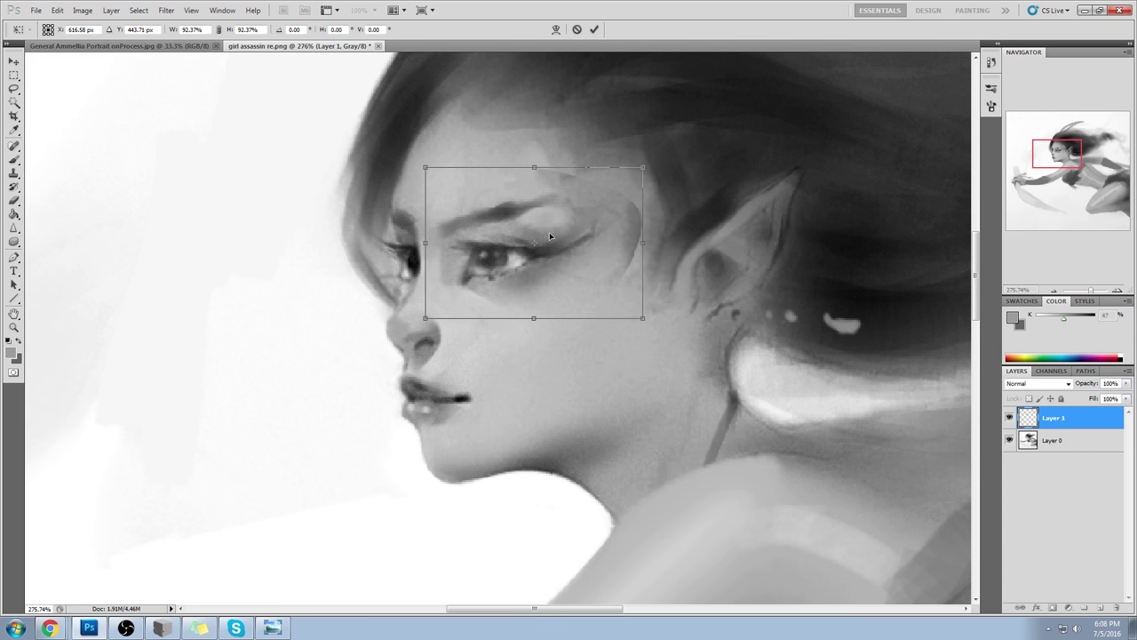
{"action": "left_click_drag", "start_coordinate": [637, 318], "coordinate": [619, 325]}
{"action": "left_click_drag", "start_coordinate": [642, 169], "coordinate": [621, 159]}
{"action": "left_click_drag", "start_coordinate": [493, 262], "coordinate": [498, 259]}
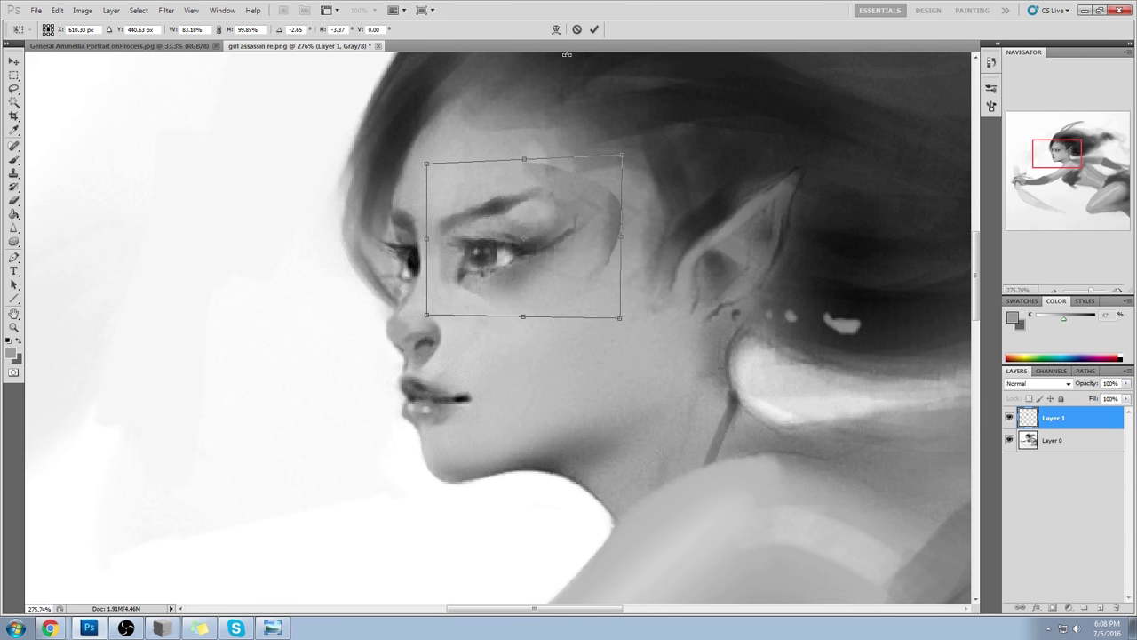
{"action": "left_click", "coordinate": [594, 30]}
{"action": "right_click", "coordinate": [559, 253]}
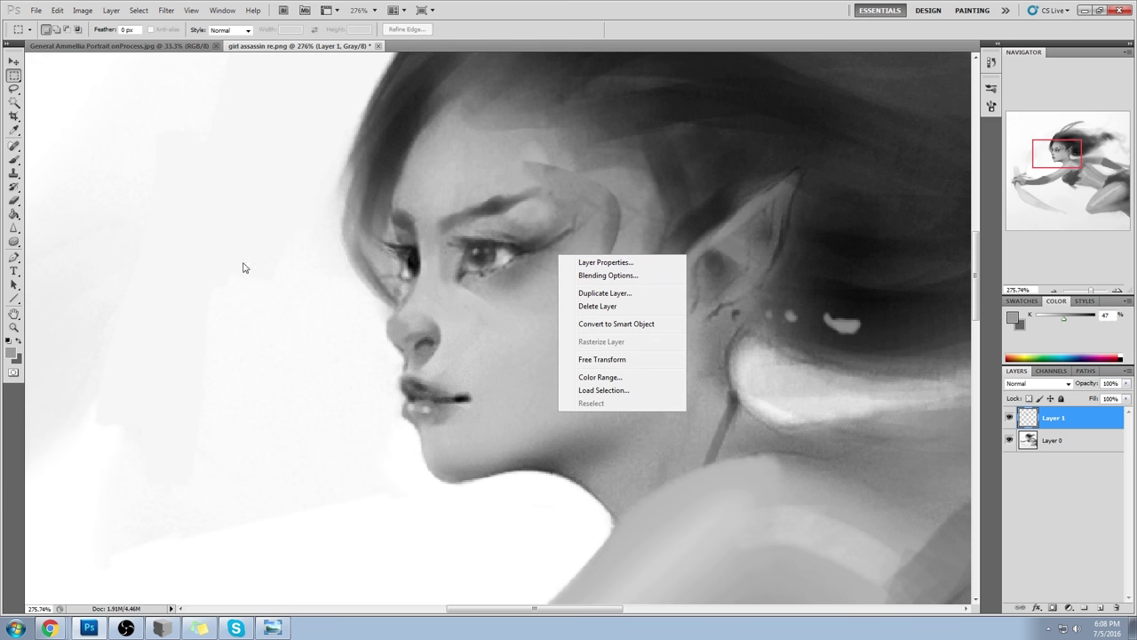
- Sharpen the iris and lashes of the copied eye with the Sharpen tool at 50% strength
{"action": "left_click", "coordinate": [9, 243]}
{"action": "left_click", "coordinate": [12, 229]}
{"action": "left_click", "coordinate": [13, 242]}
{"action": "left_click", "coordinate": [42, 242]}
{"action": "left_click", "coordinate": [15, 229]}
{"action": "left_click_drag", "start_coordinate": [475, 257], "coordinate": [502, 251]}
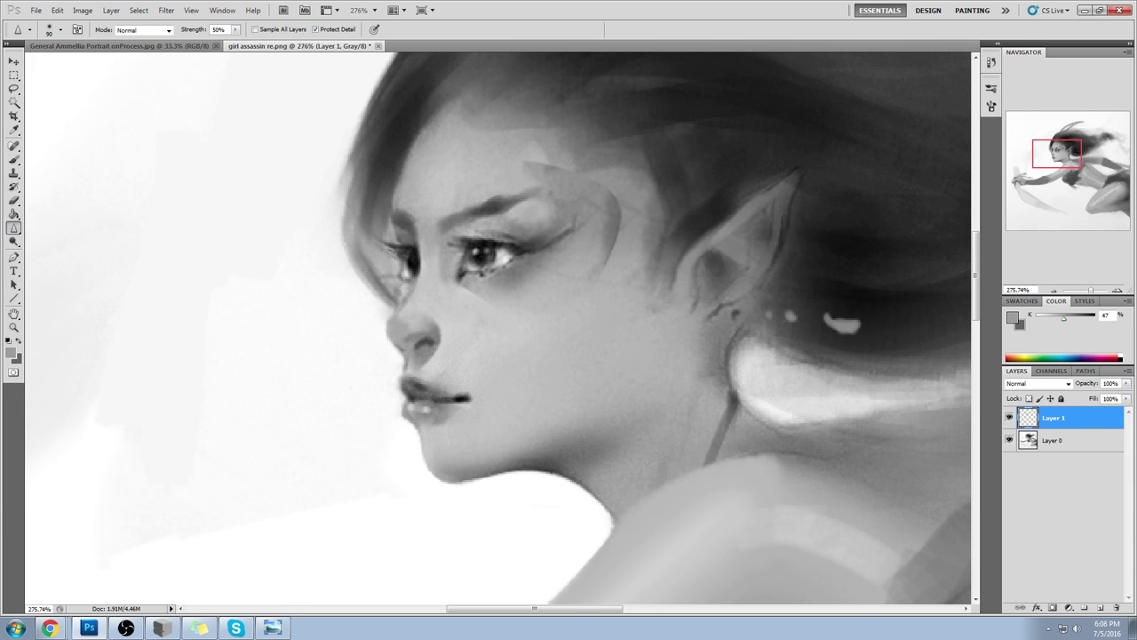
- Erase the hard edge of the copied eye patch from the brow down along the temple
{"action": "key", "text": "b"}
{"action": "mouse_move", "coordinate": [528, 168]}
{"action": "left_mouse_down"}
{"action": "mouse_move", "coordinate": [613, 201]}
{"action": "mouse_move", "coordinate": [583, 297]}
{"action": "left_mouse_up"}
{"action": "key", "text": "b"}
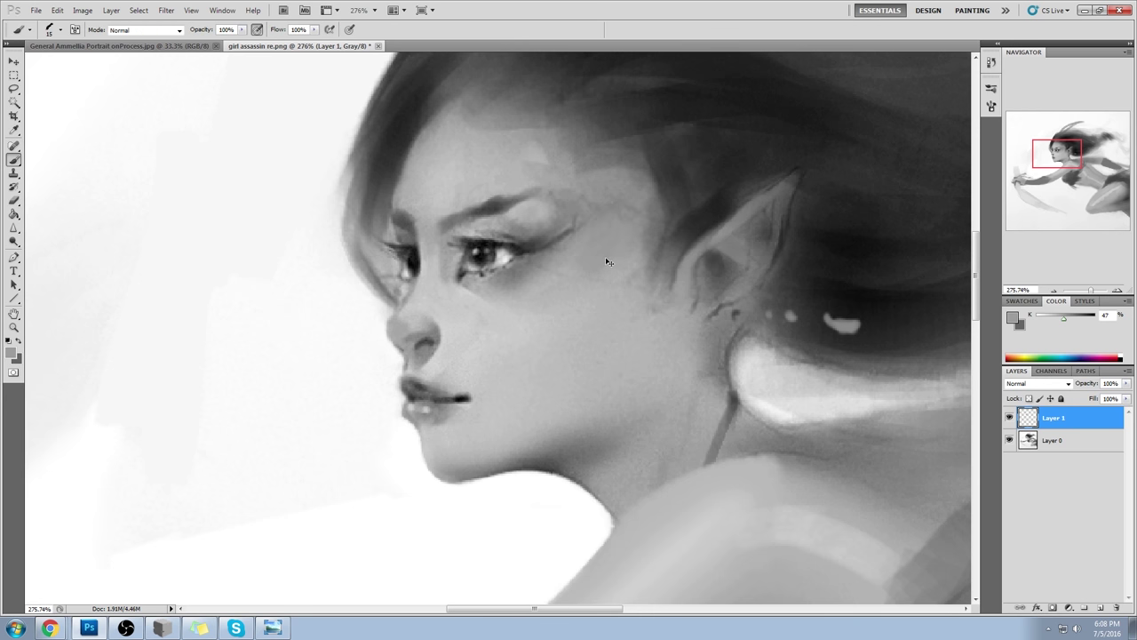
- Compare the face with and without the adjusted eye layer, both in the whole figure and close up
{"action": "key", "text": "ctrl+minus"}
{"action": "key", "text": "ctrl+minus"}
{"action": "key", "text": "ctrl+minus"}
{"action": "key", "text": "ctrl+minus"}
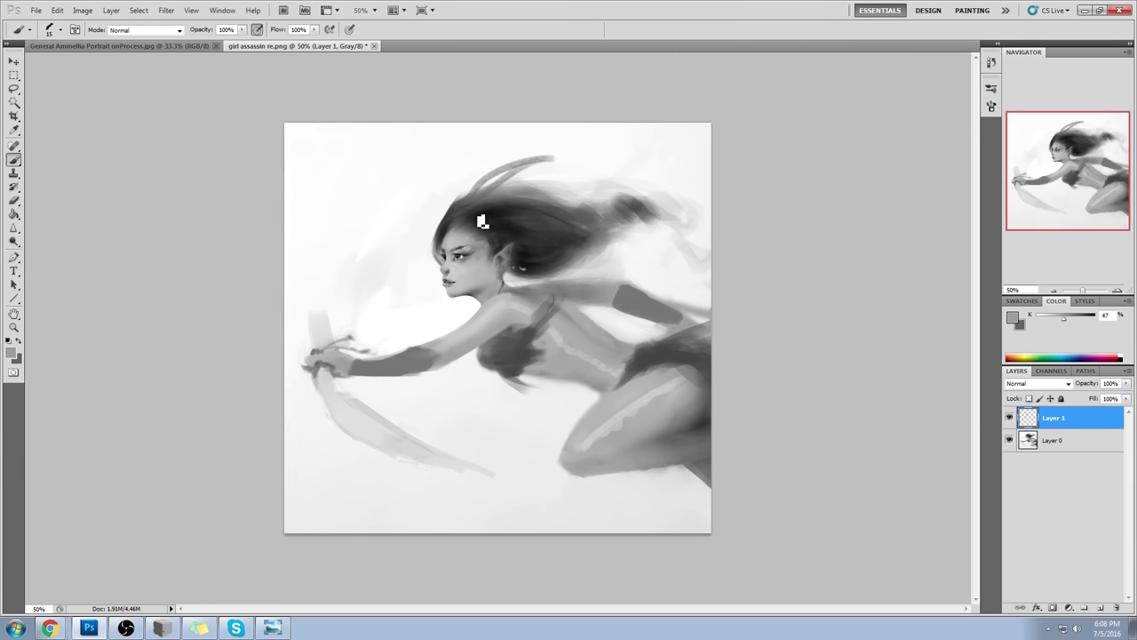
{"action": "key", "text": "v"}
{"action": "key", "text": "ctrl+h"}
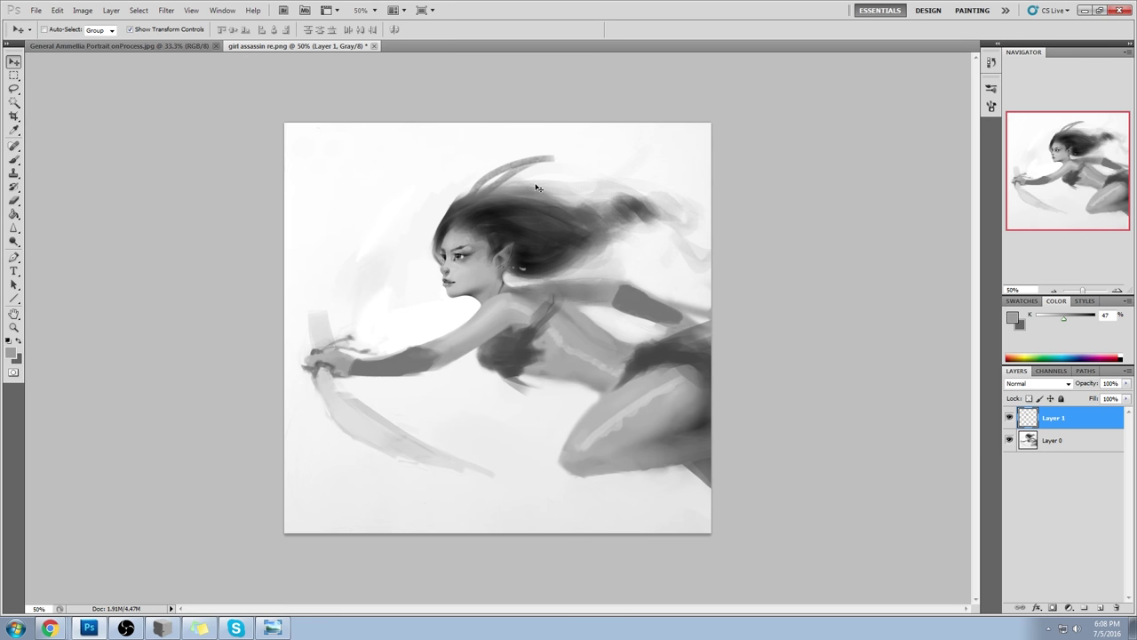
{"action": "key", "text": "z"}
{"action": "left_click", "coordinate": [549, 376]}
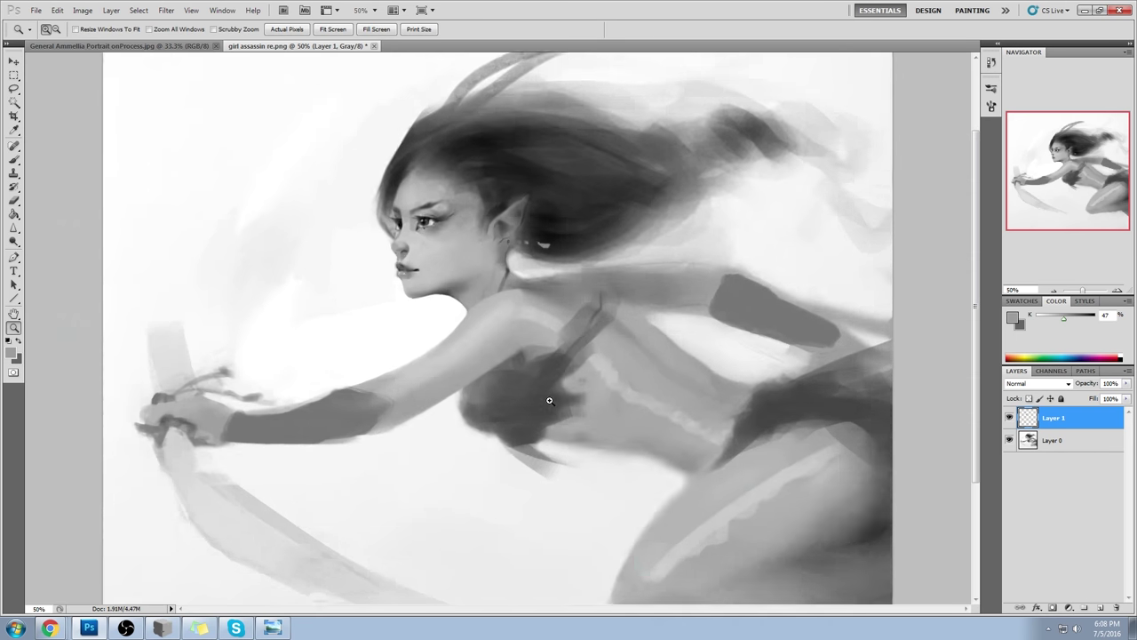
{"action": "key", "text": "v"}
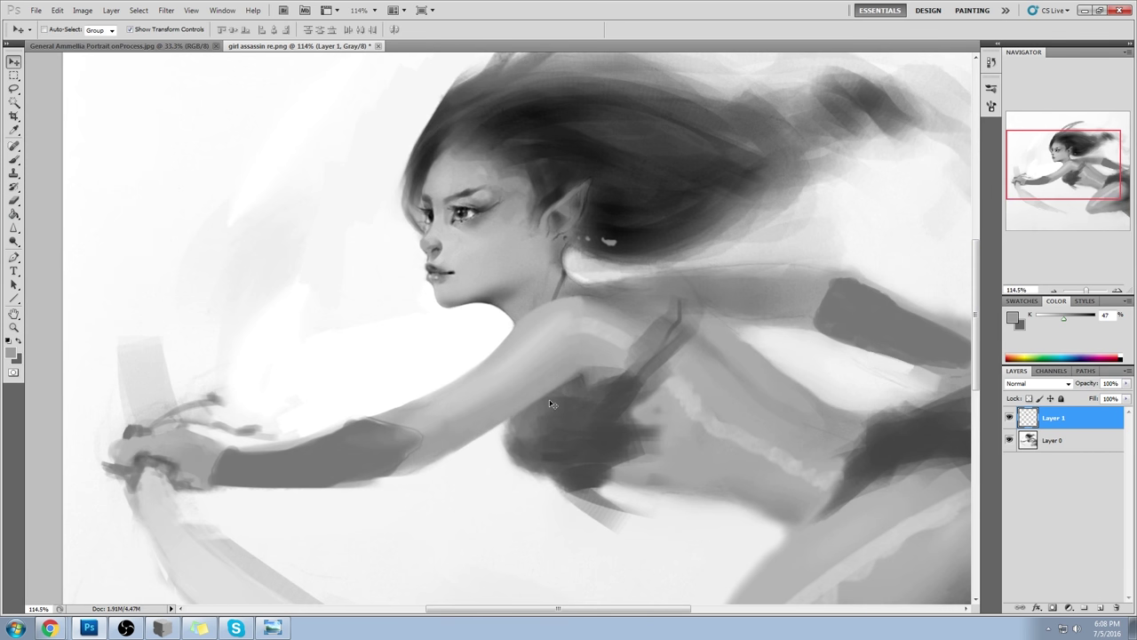
{"action": "left_click", "coordinate": [1009, 418]}
{"action": "left_click", "coordinate": [1009, 417]}
{"action": "left_click", "coordinate": [1010, 417]}
{"action": "left_click", "coordinate": [1010, 418]}
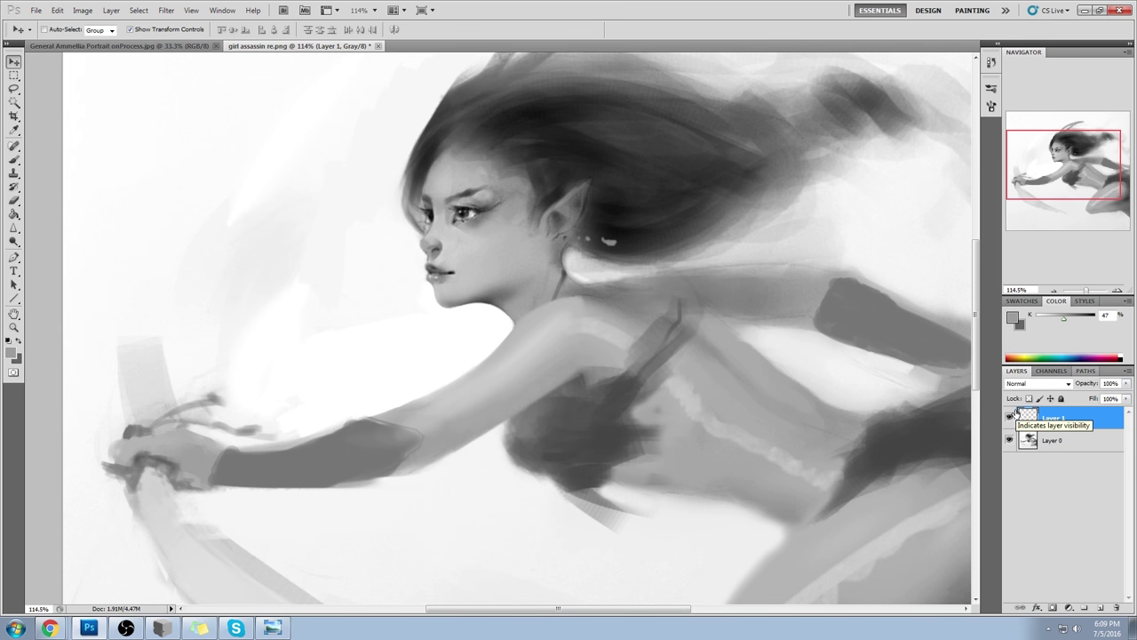
- Erase the eye layer's edge near the nose bridge with a soft 65 px eraser and compare it with the original
{"action": "key", "text": "b"}
{"action": "right_click", "coordinate": [470, 213]}
{"action": "left_click", "coordinate": [583, 523]}
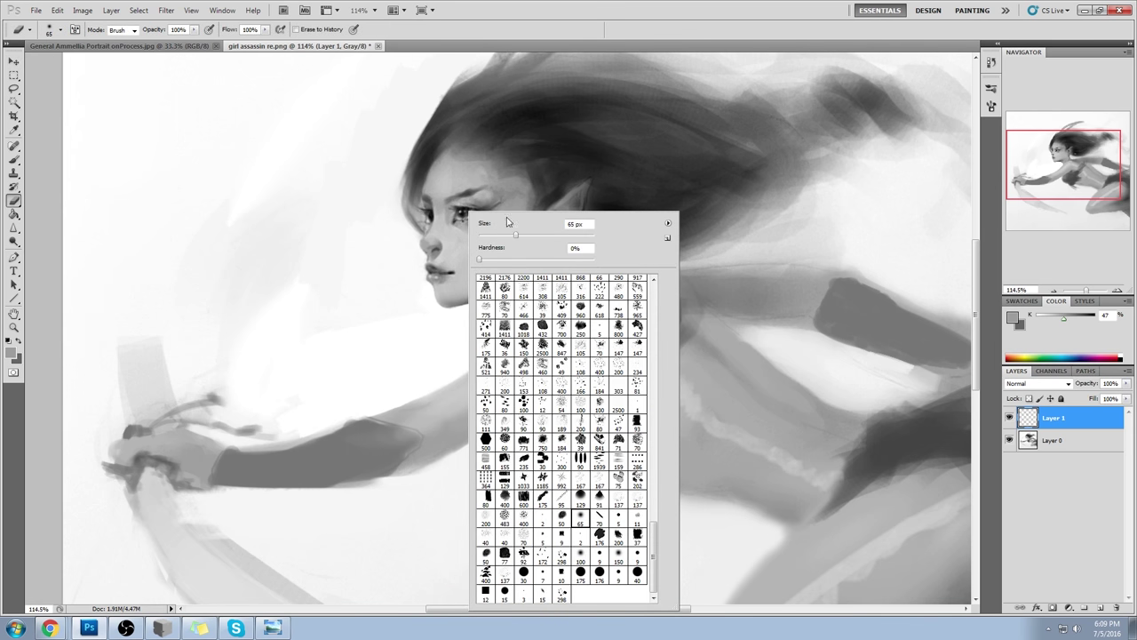
{"action": "left_click", "coordinate": [442, 201]}
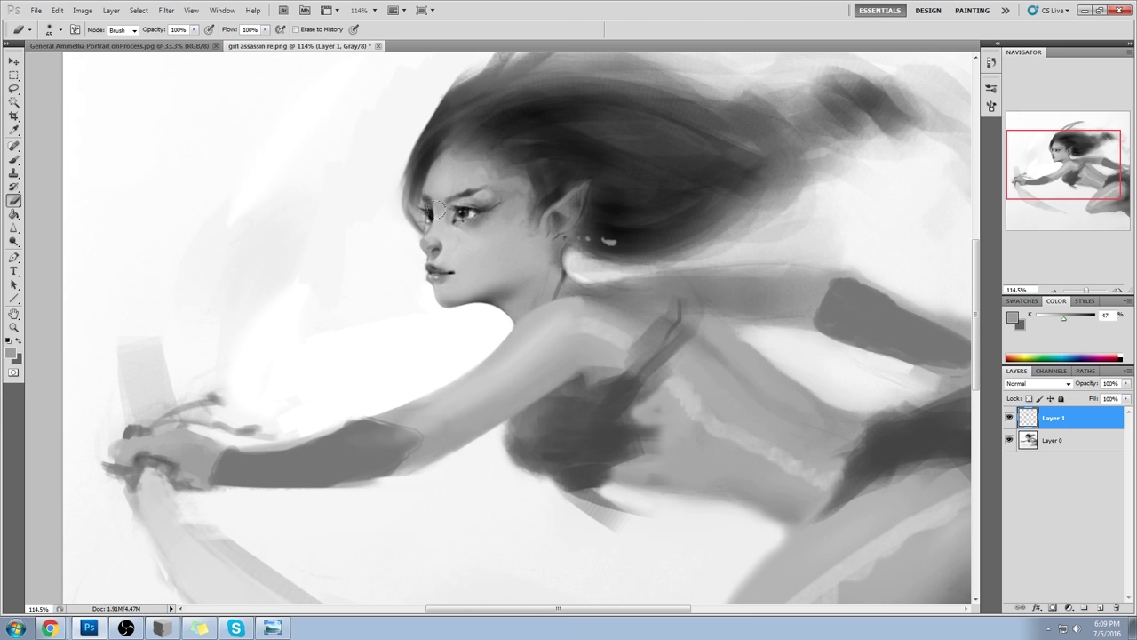
{"action": "left_click", "coordinate": [1009, 419]}
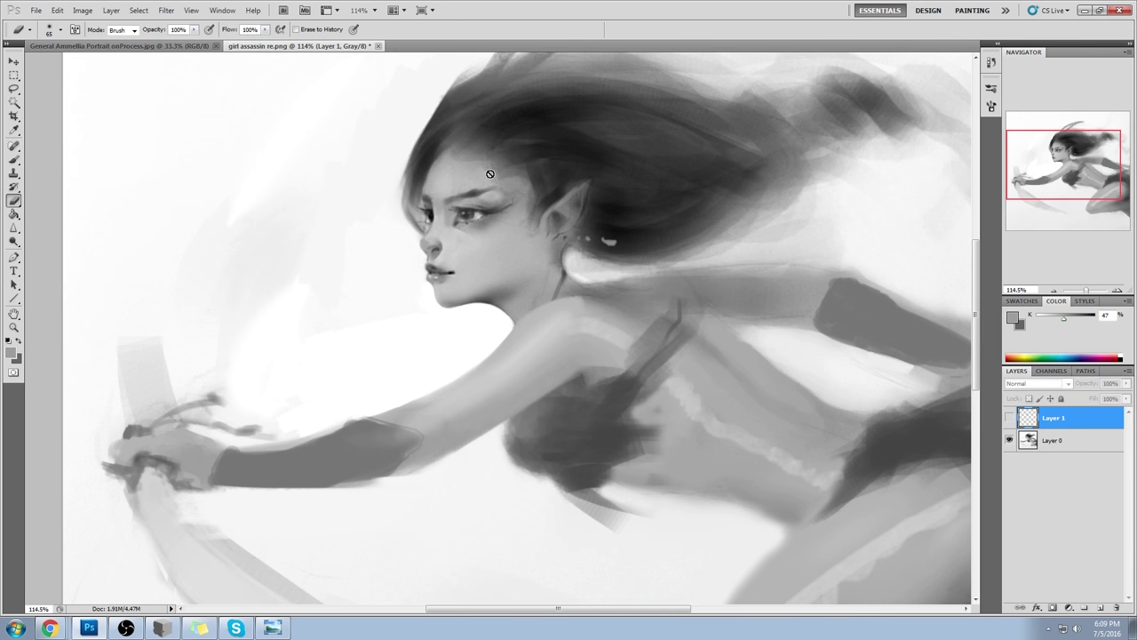
{"action": "left_click", "coordinate": [1009, 420]}
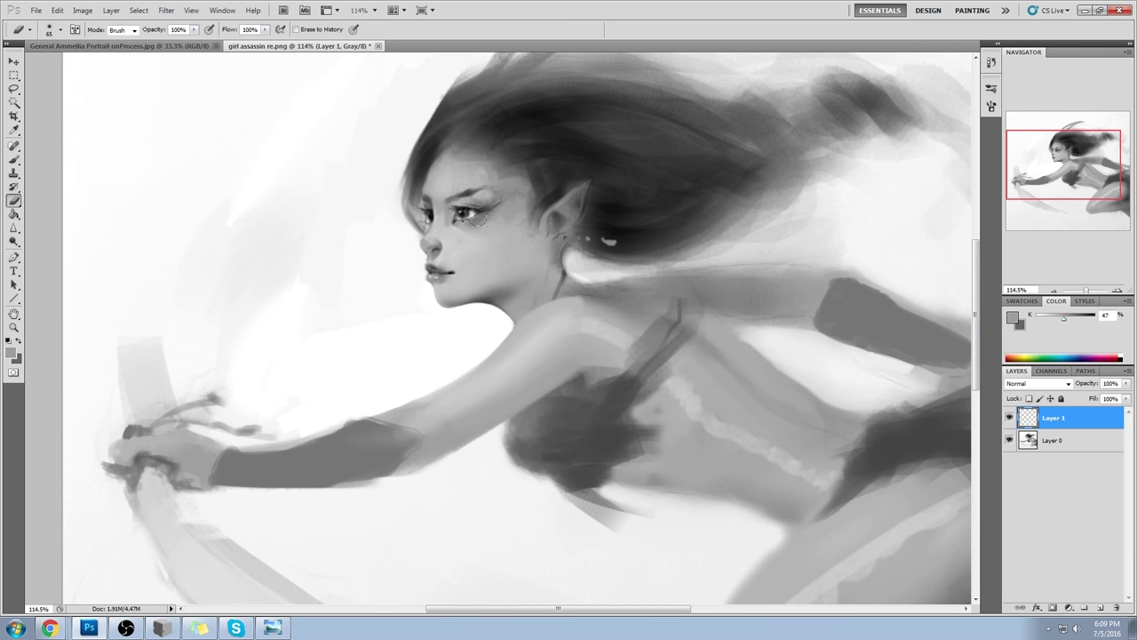
- Touch up the area around the near eye with sampled 28% and 88% greys, switching to the soft 65 px brush
{"action": "key", "text": "b"}
{"action": "left_click", "coordinate": [471, 223], "text": "alt"}
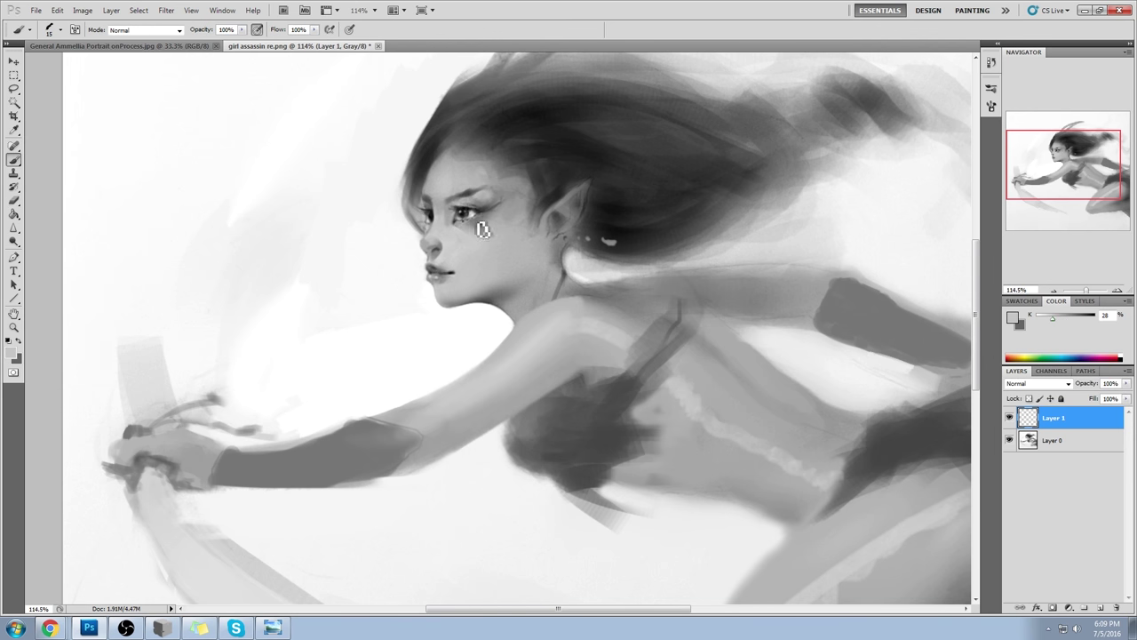
{"action": "right_click", "coordinate": [489, 227]}
{"action": "left_click", "coordinate": [627, 525]}
{"action": "key", "text": "Return"}
{"action": "left_click", "coordinate": [449, 206], "text": "alt"}
- Check the retouched eye against the original by hiding and showing Layer 1, and view the whole figure
{"action": "left_click", "coordinate": [1010, 419]}
{"action": "double_click", "coordinate": [1018, 420]}
{"action": "key", "text": "Escape"}
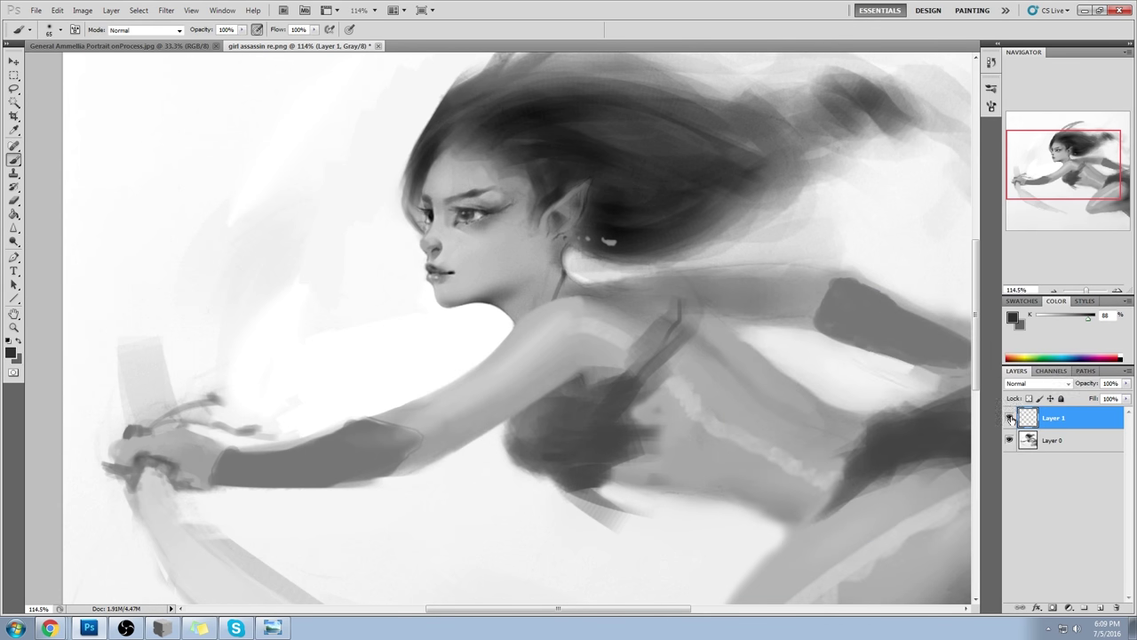
{"action": "left_click", "coordinate": [1011, 418]}
{"action": "key", "text": "ctrl+minus"}
{"action": "key", "text": "ctrl+minus"}
{"action": "key", "text": "ctrl+minus"}
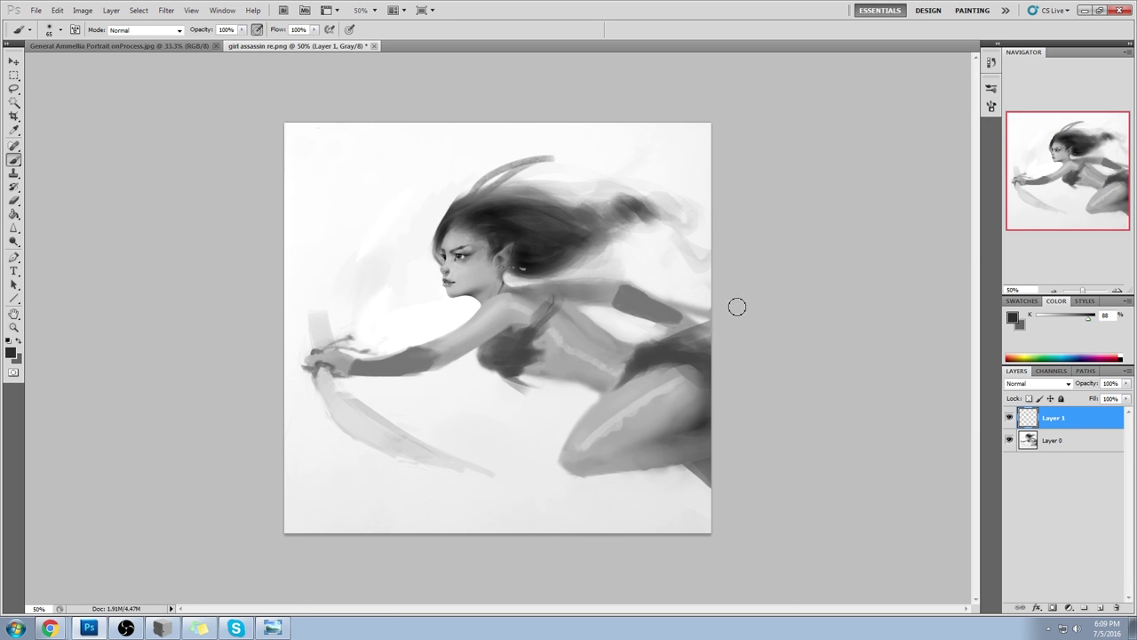
- Flatten the girl assassin painting into a single background layer and close its document
{"action": "right_click", "coordinate": [1080, 421]}
{"action": "left_click", "coordinate": [1080, 428]}
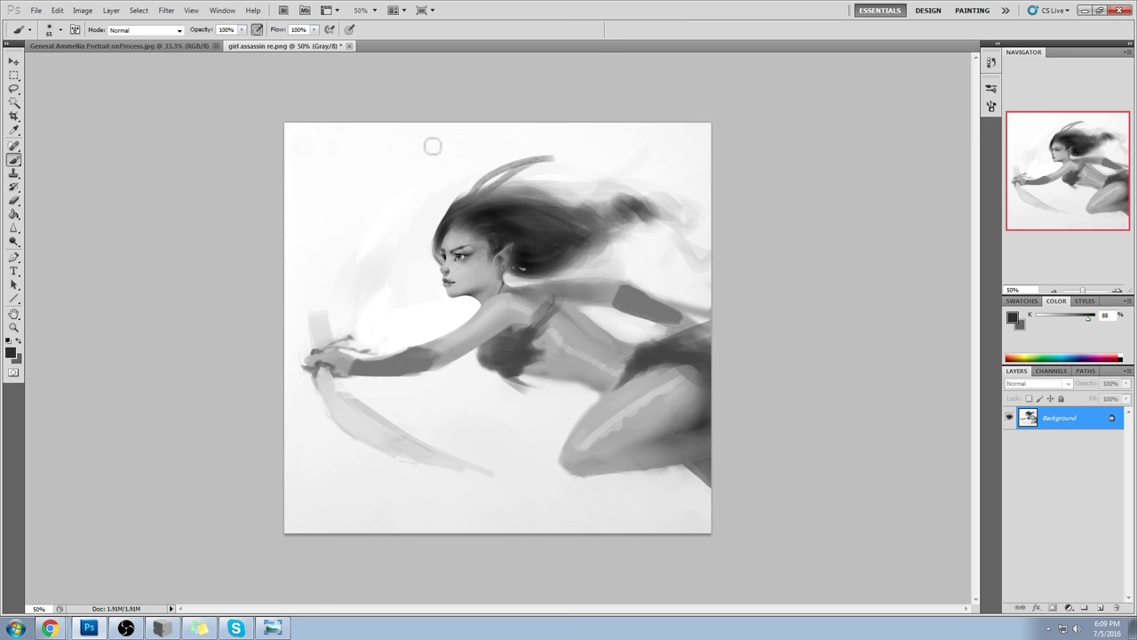
{"action": "left_click", "coordinate": [349, 46]}
{"action": "left_click", "coordinate": [553, 239]}
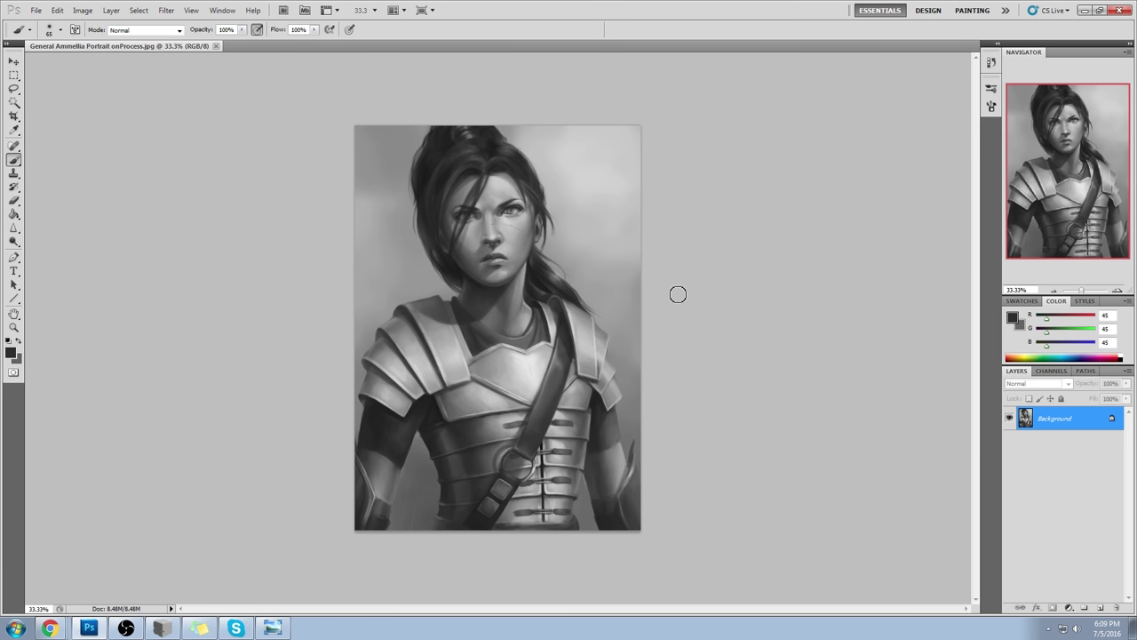
- Convert the armoured portrait's background to Layer 0, then lasso the head and copy it to a new layer
{"action": "double_click", "coordinate": [1082, 419]}
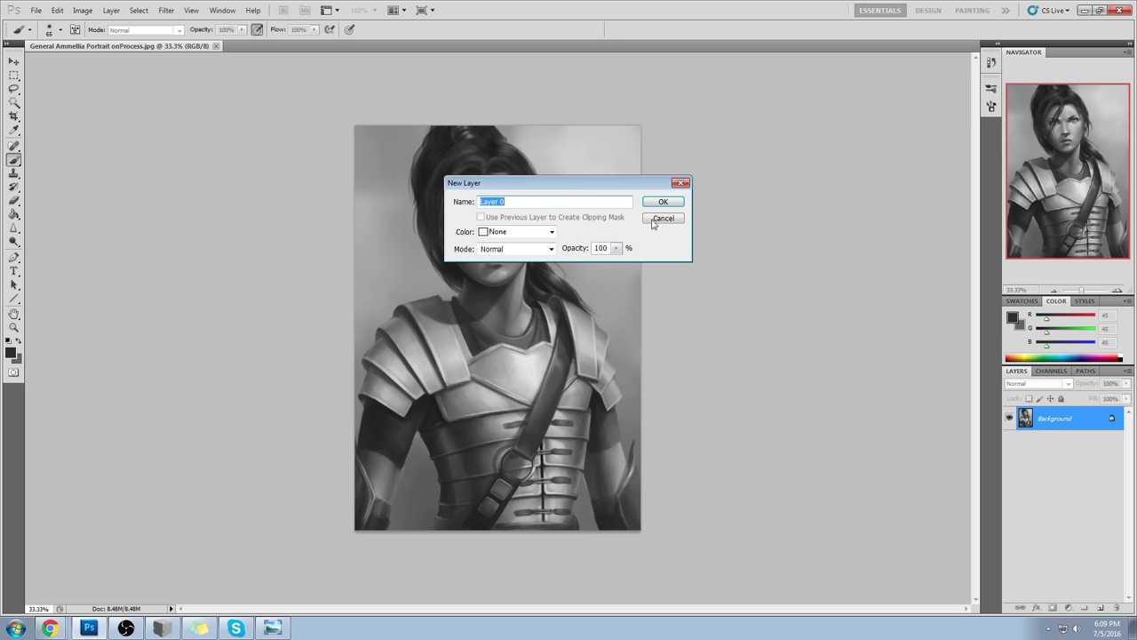
{"action": "left_click", "coordinate": [663, 202]}
{"action": "key", "text": "l"}
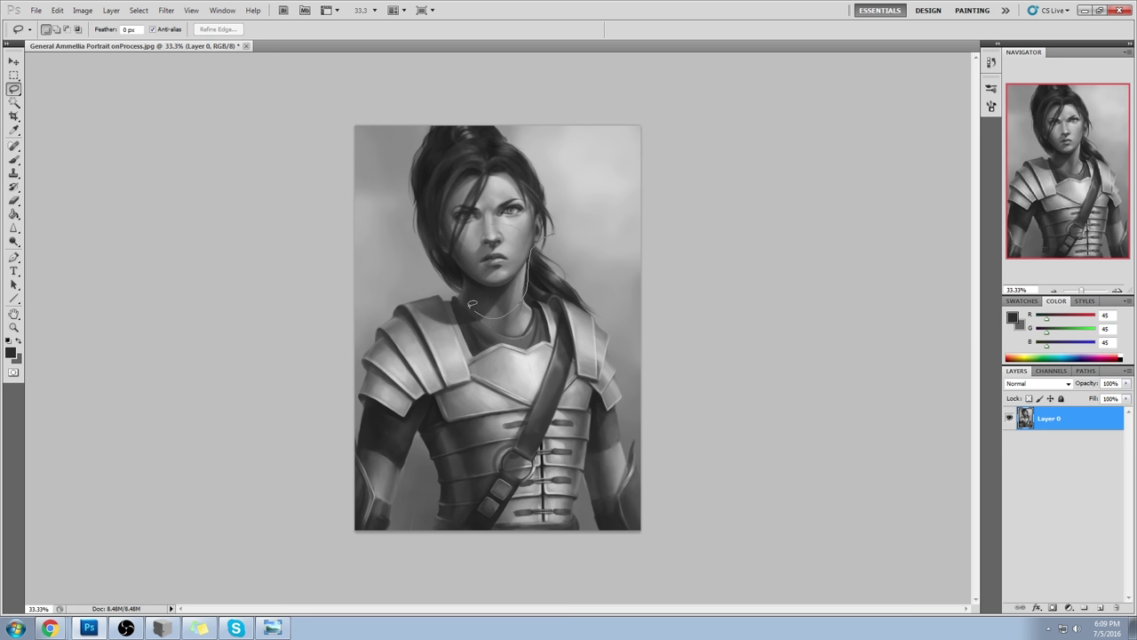
{"action": "mouse_move", "coordinate": [437, 267]}
{"action": "left_mouse_down"}
{"action": "mouse_move", "coordinate": [508, 100]}
{"action": "mouse_move", "coordinate": [532, 251]}
{"action": "left_mouse_up"}
{"action": "key", "text": "v"}
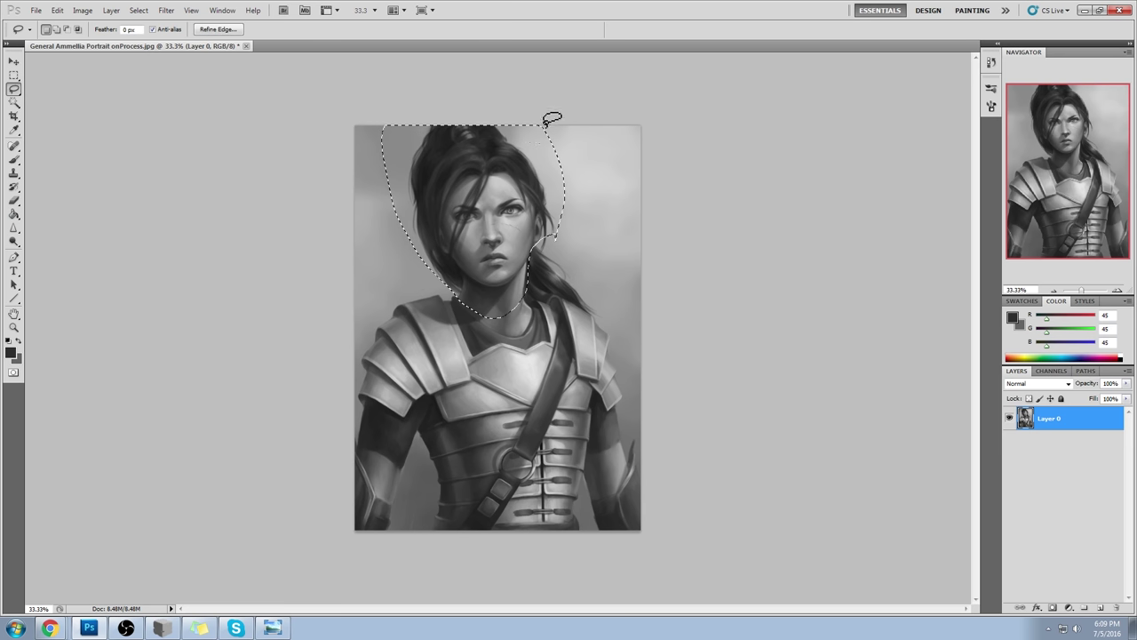
{"action": "key", "text": "ctrl+t"}
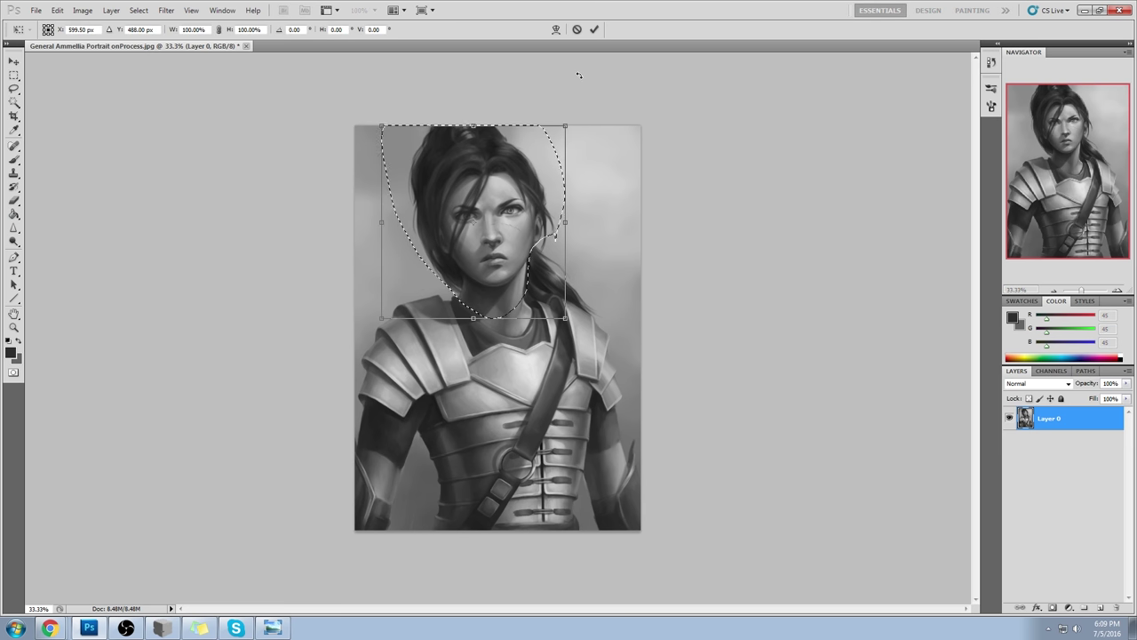
{"action": "left_click", "coordinate": [593, 30]}
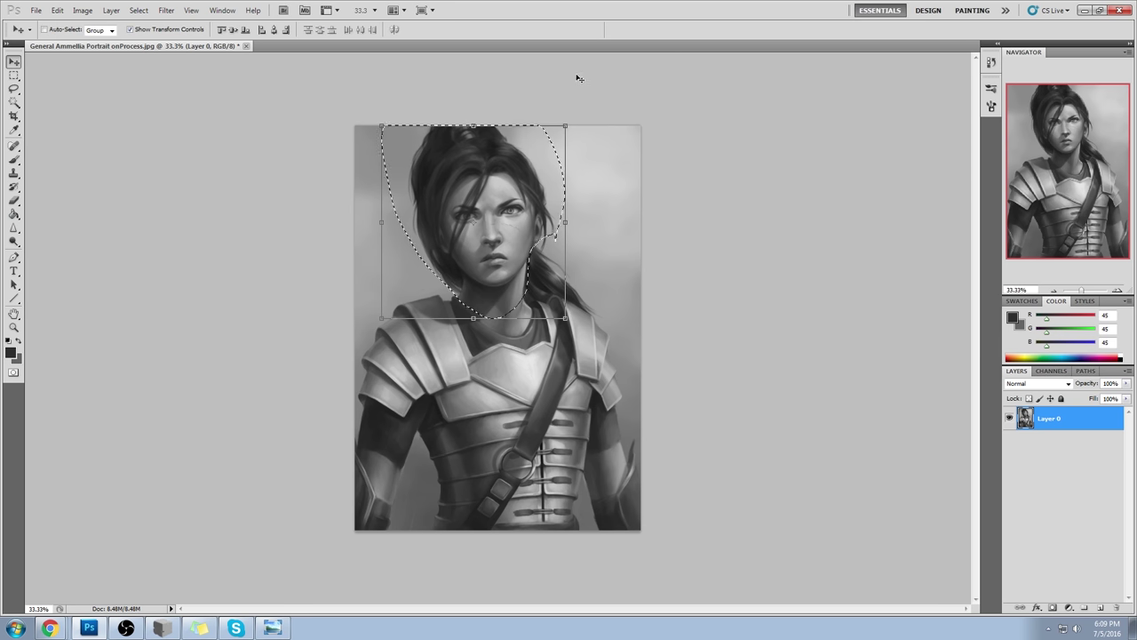
{"action": "key", "text": "ctrl+j"}
- Scale the copied head to about 89.45%, rotate it 2.27° and reposition it over the neck
{"action": "left_click_drag", "start_coordinate": [566, 126], "coordinate": [555, 137]}
{"action": "left_click_drag", "start_coordinate": [490, 190], "coordinate": [502, 193]}
{"action": "left_click_drag", "start_coordinate": [482, 130], "coordinate": [485, 130]}
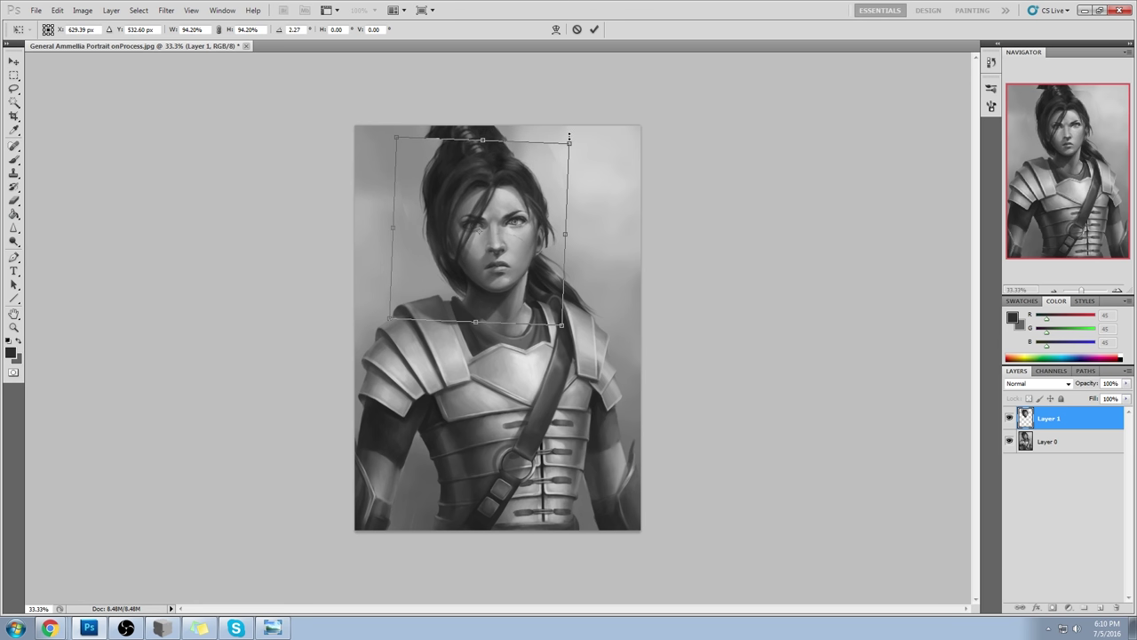
{"action": "left_click_drag", "start_coordinate": [572, 140], "coordinate": [564, 149]}
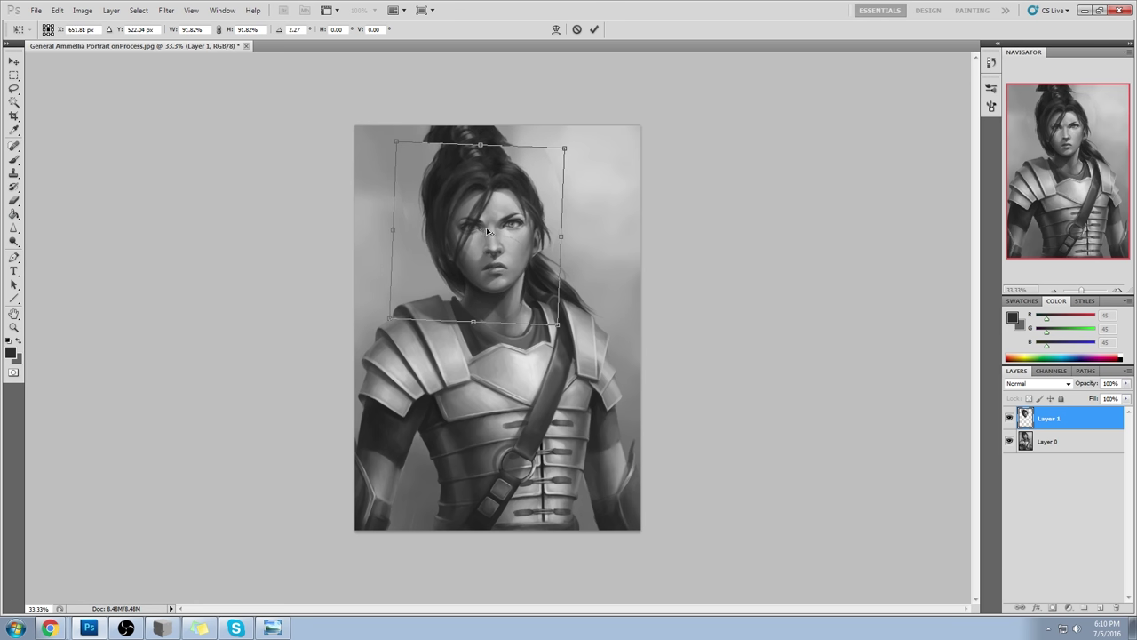
{"action": "mouse_move", "coordinate": [504, 250]}
{"action": "left_mouse_down"}
{"action": "mouse_move", "coordinate": [511, 236]}
{"action": "mouse_move", "coordinate": [506, 244]}
{"action": "left_mouse_up"}
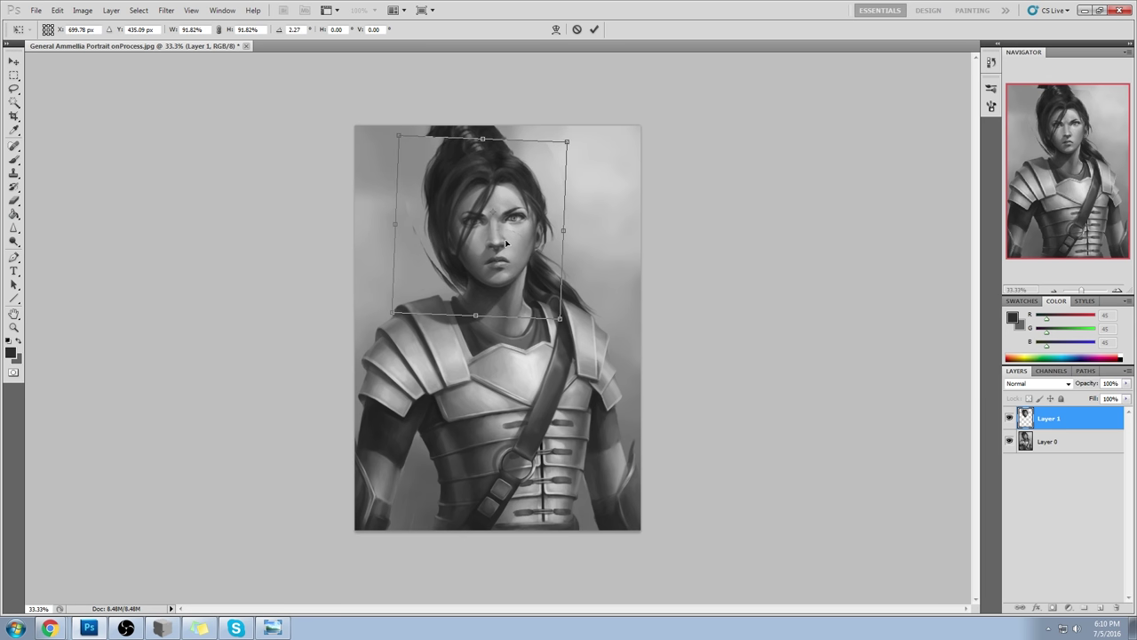
{"action": "left_click_drag", "start_coordinate": [573, 140], "coordinate": [567, 149]}
{"action": "key", "text": "Up"}
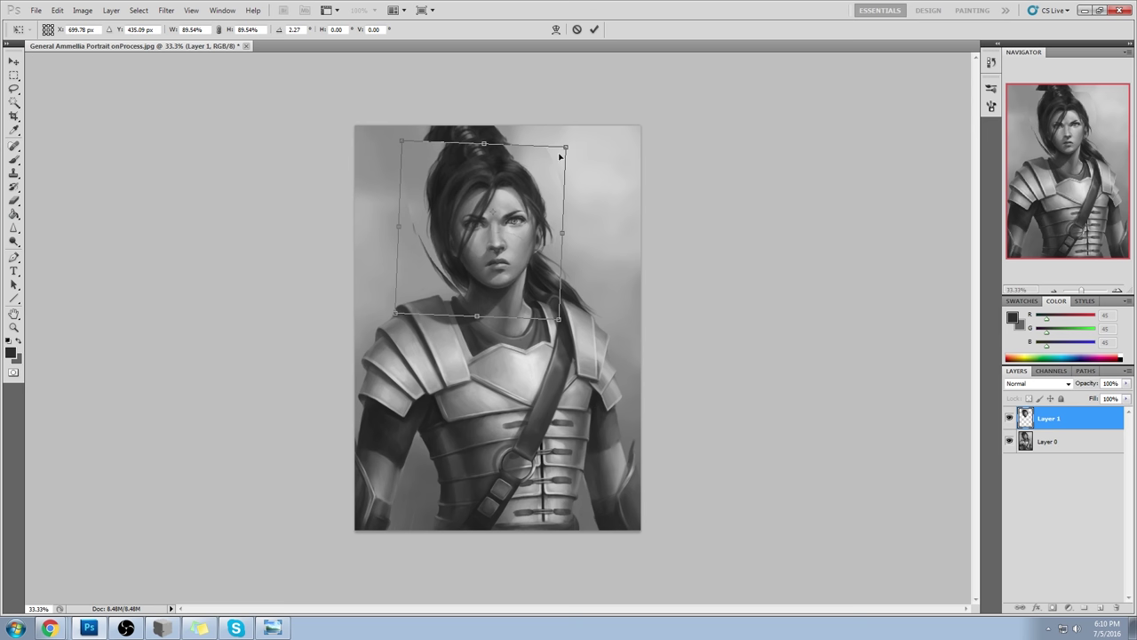
{"action": "left_click_drag", "start_coordinate": [571, 143], "coordinate": [564, 149]}
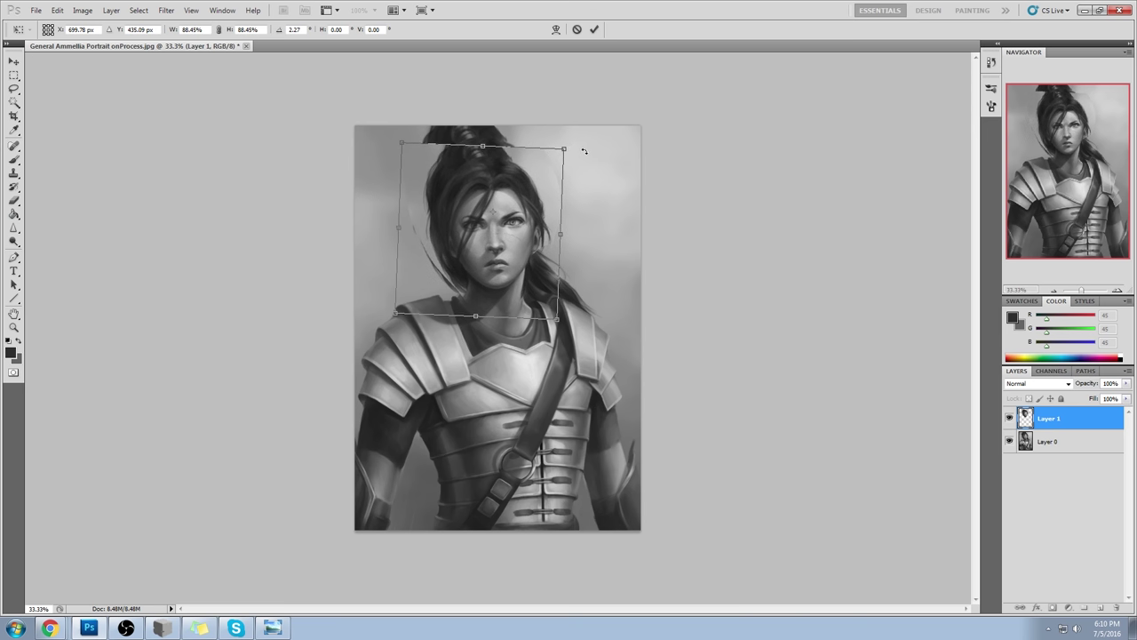
{"action": "left_click_drag", "start_coordinate": [566, 147], "coordinate": [565, 145]}
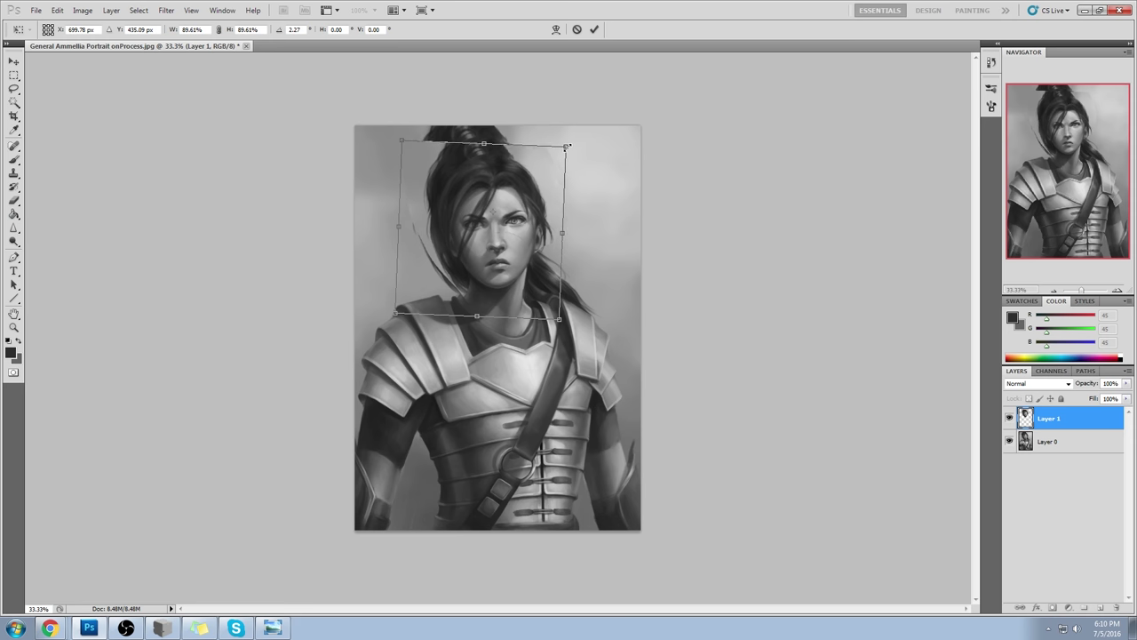
{"action": "left_click_drag", "start_coordinate": [509, 224], "coordinate": [510, 225]}
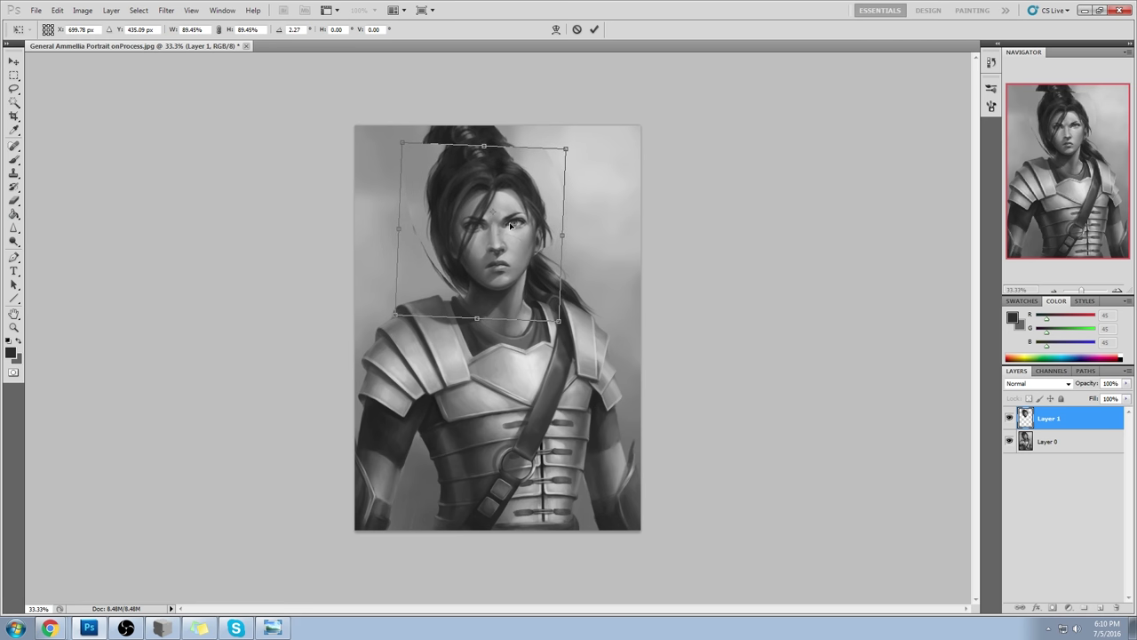
{"action": "left_click", "coordinate": [594, 29]}
- Duplicate the resized head onto another layer and fine-tune the copy's fit with a slight free transform
{"action": "key", "text": "z"}
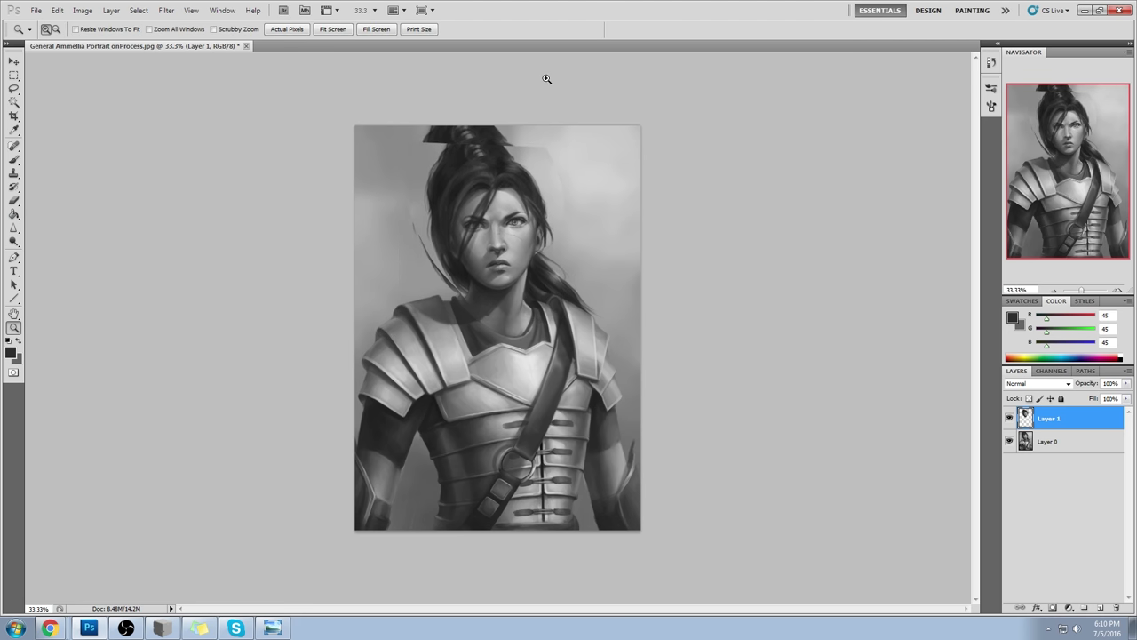
{"action": "left_click_drag", "start_coordinate": [469, 181], "coordinate": [588, 341]}
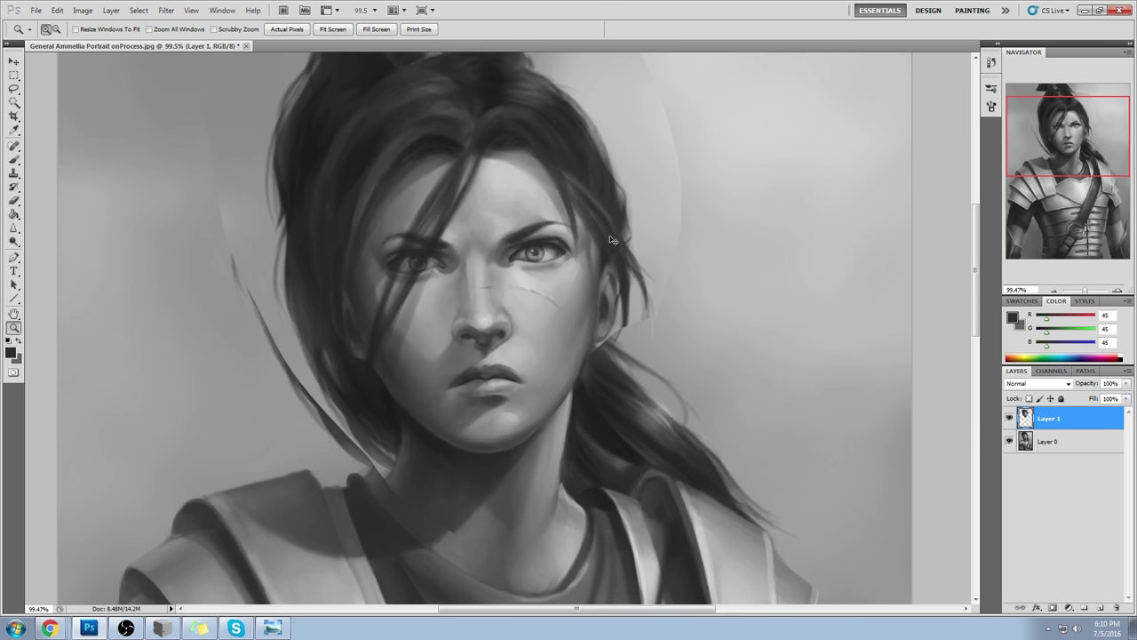
{"action": "key", "text": "ctrl+v"}
{"action": "key", "text": "v"}
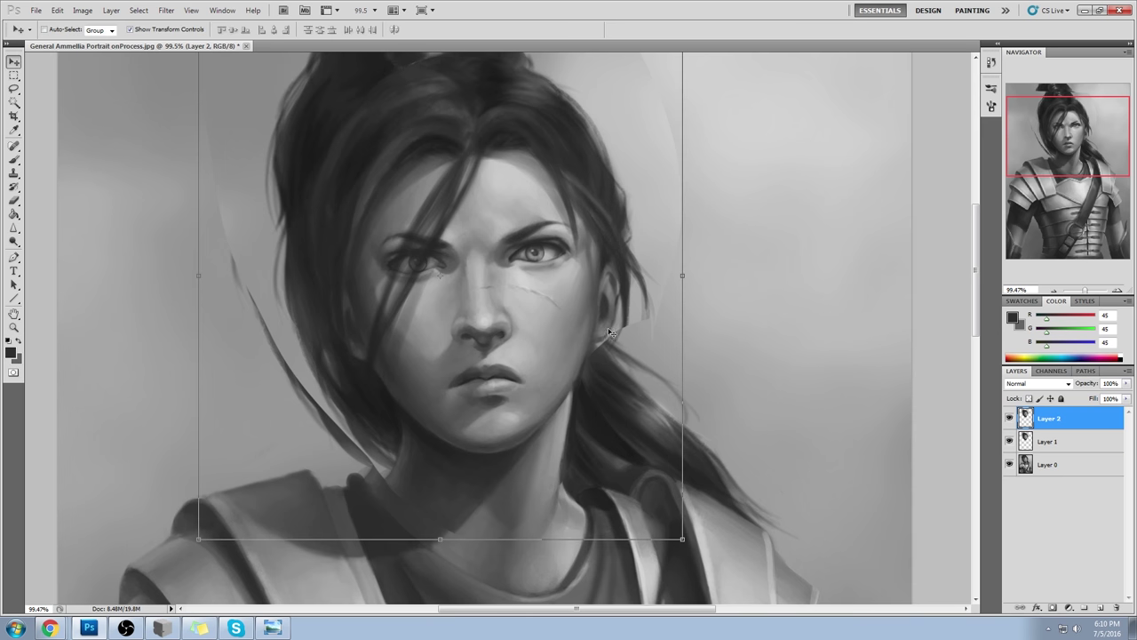
{"action": "left_click_drag", "start_coordinate": [683, 542], "coordinate": [677, 550]}
{"action": "left_click", "coordinate": [595, 30]}
{"action": "key", "text": "b"}
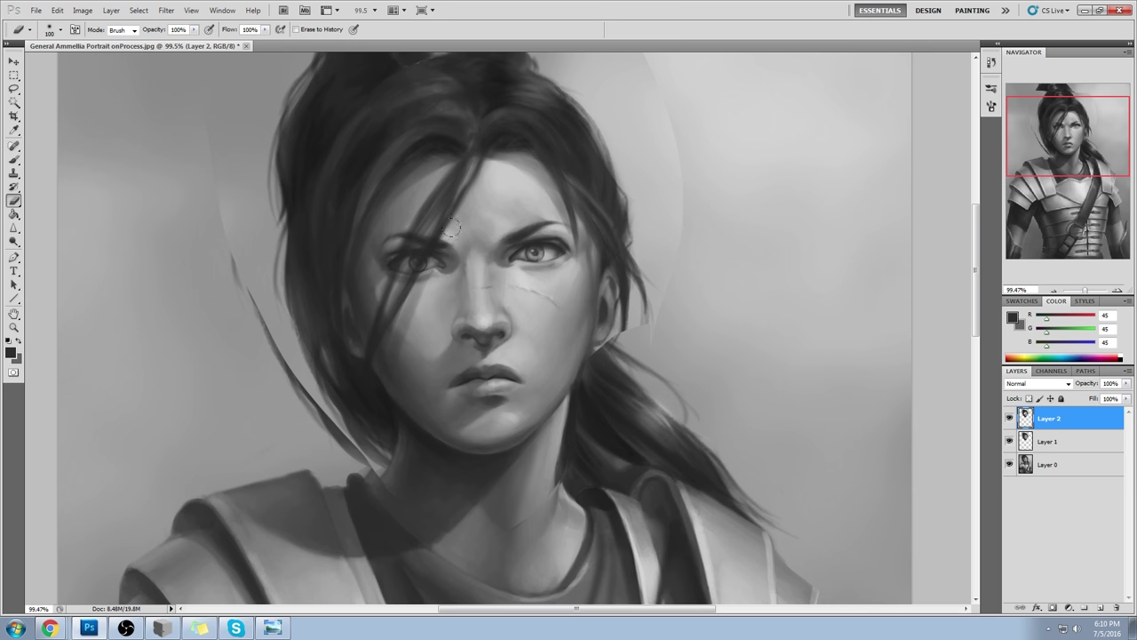
- Compare the head adjustment on the full figure by repeatedly hiding and showing Layer 2
{"action": "key", "text": "ctrl+minus"}
{"action": "key", "text": "ctrl+minus"}
{"action": "key", "text": "ctrl+minus"}
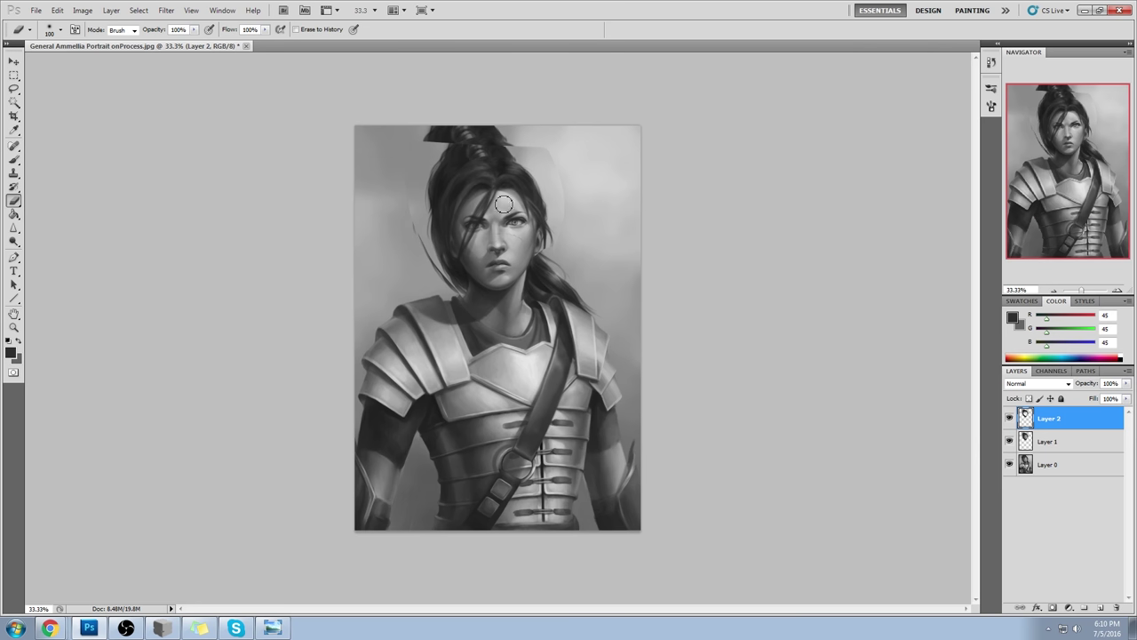
{"action": "left_click", "coordinate": [1009, 418]}
{"action": "left_click", "coordinate": [1010, 418]}
{"action": "left_click", "coordinate": [1009, 417]}
{"action": "left_click", "coordinate": [1010, 418]}
{"action": "left_click", "coordinate": [1010, 418]}
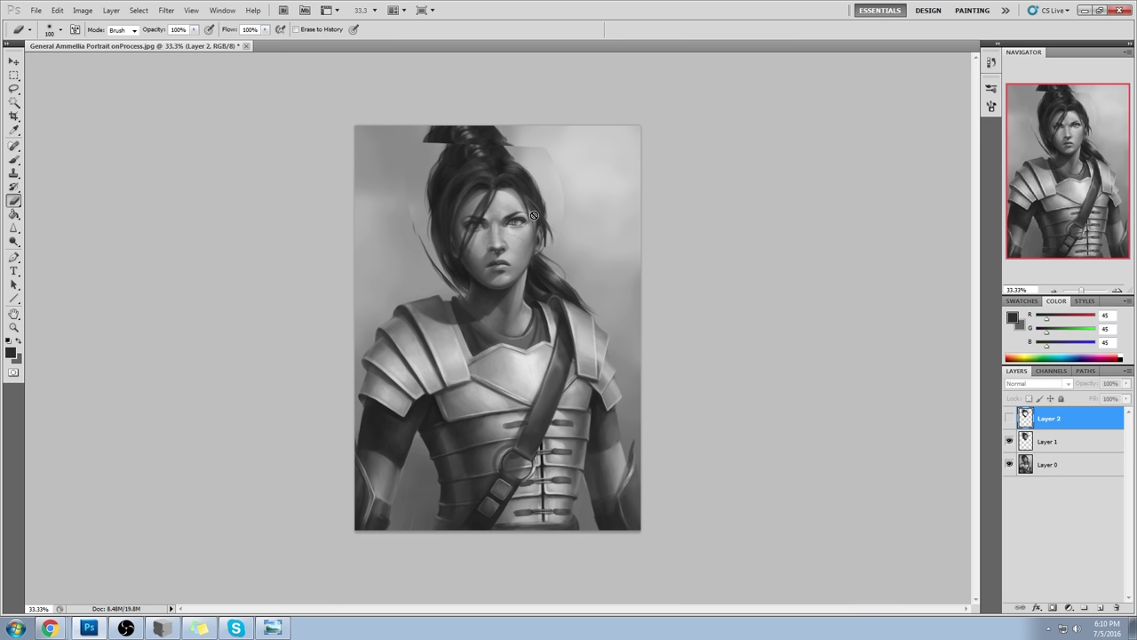
{"action": "left_click", "coordinate": [1009, 423]}
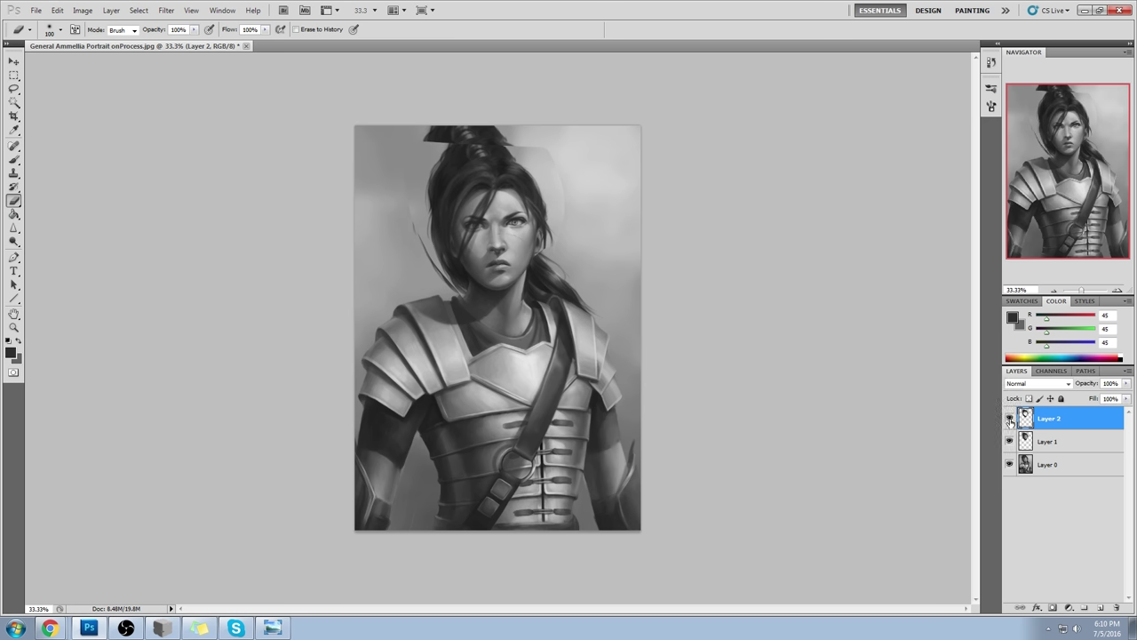
{"action": "left_click", "coordinate": [1009, 423]}
{"action": "left_click", "coordinate": [1010, 423]}
{"action": "left_click", "coordinate": [1009, 421]}
{"action": "left_click", "coordinate": [1009, 421]}
{"action": "left_click", "coordinate": [1009, 420]}
{"action": "left_click", "coordinate": [1010, 418]}
{"action": "left_click", "coordinate": [1011, 421]}
{"action": "left_click", "coordinate": [1011, 420]}
{"action": "left_click", "coordinate": [1011, 421]}
{"action": "left_click", "coordinate": [1010, 419]}
{"action": "left_click", "coordinate": [1011, 419]}
{"action": "key", "text": "z"}
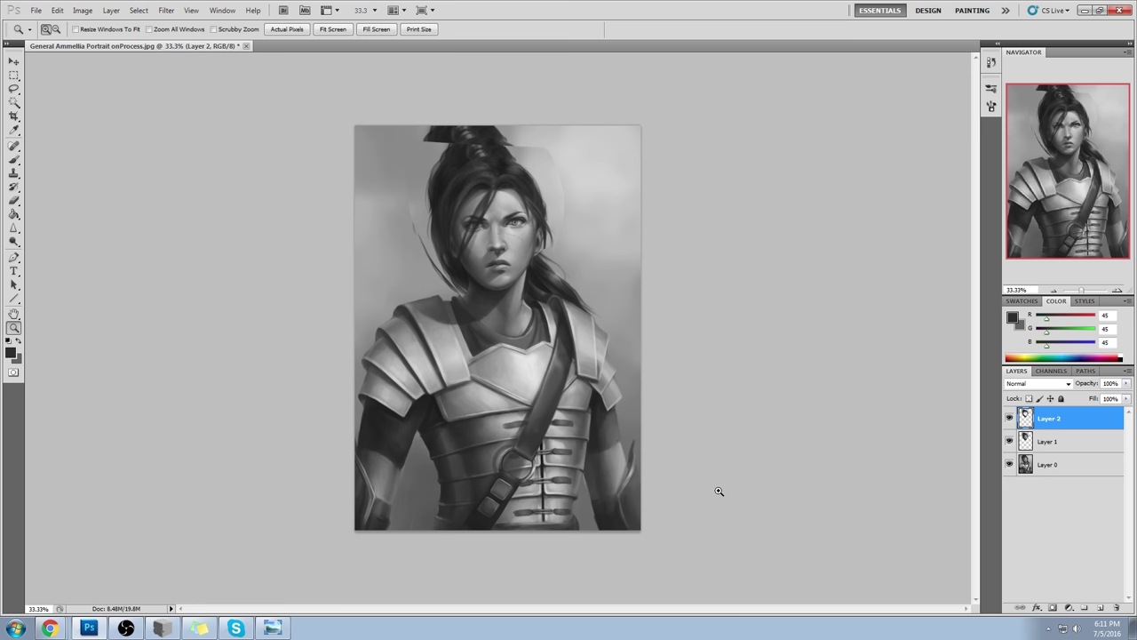
- Paint out the leftover hair strand beside the jaw with a soft 200 px brush and the sampled 148 background grey
{"action": "key", "text": "b"}
{"action": "right_click", "coordinate": [447, 243]}
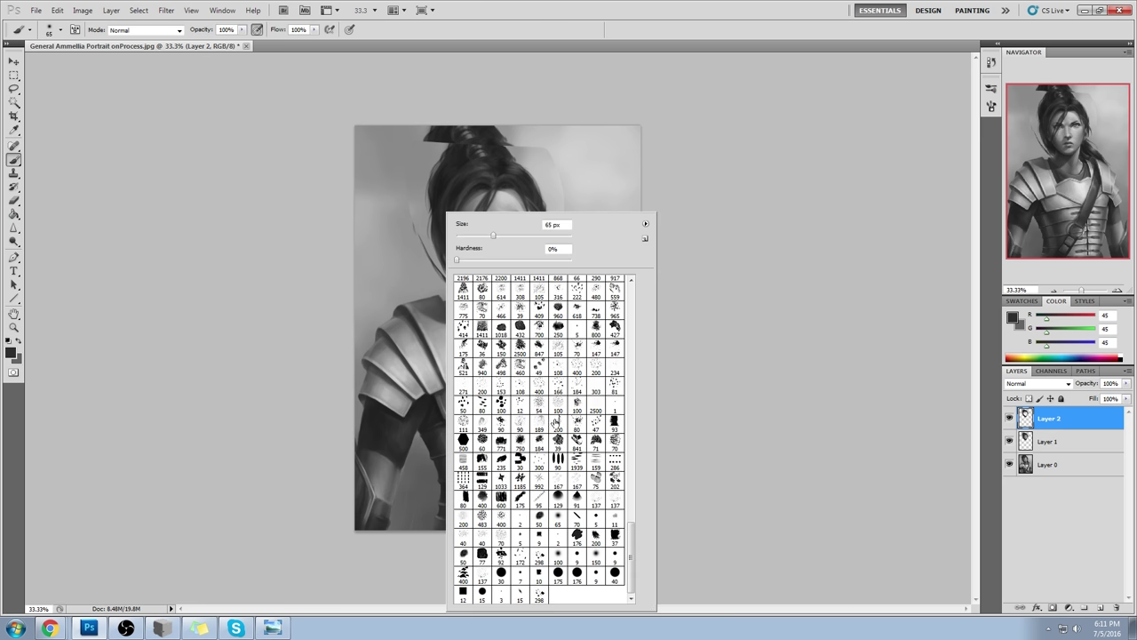
{"action": "left_click", "coordinate": [558, 519]}
{"action": "left_click", "coordinate": [804, 450]}
{"action": "left_click", "coordinate": [404, 248], "text": "alt"}
{"action": "key", "text": "]"}
{"action": "key", "text": "bracketright"}
{"action": "key", "text": "bracketright"}
{"action": "key", "text": "bracketright"}
{"action": "key", "text": "bracketright"}
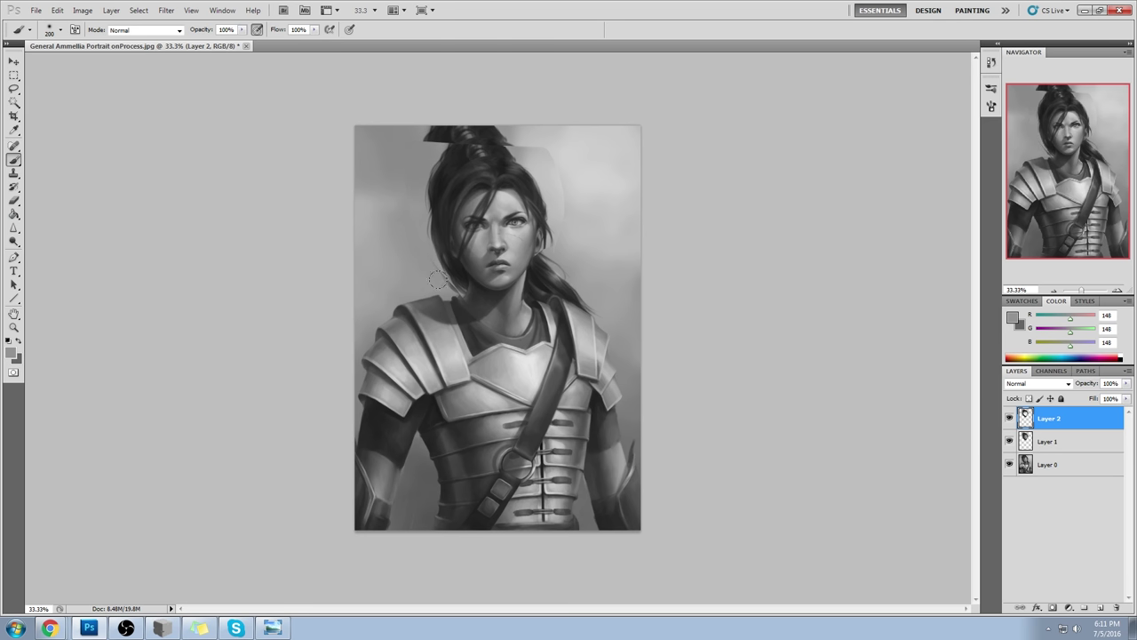
- Blend the visible cut-out edges on both sides of the head into the background with sampled greys and a soft 250 px brush
{"action": "key", "text": "bracketleft"}
{"action": "key", "text": "bracketleft"}
{"action": "key", "text": "bracketleft"}
{"action": "key", "text": "bracketleft"}
{"action": "key", "text": "bracketleft"}
{"action": "key", "text": "bracketleft"}
{"action": "key", "text": "bracketleft"}
{"action": "key", "text": "bracketright"}
{"action": "key", "text": "bracketright"}
{"action": "key", "text": "bracketright"}
{"action": "key", "text": "bracketright"}
{"action": "key", "text": "bracketright"}
{"action": "key", "text": "bracketright"}
{"action": "key", "text": "bracketright"}
{"action": "key", "text": "bracketright"}
{"action": "left_click", "coordinate": [570, 168], "text": "alt"}
{"action": "left_click_drag", "start_coordinate": [569, 168], "coordinate": [548, 156]}
{"action": "left_click", "coordinate": [515, 121], "text": "alt"}
{"action": "left_click", "coordinate": [414, 145], "text": "alt"}
{"action": "left_click_drag", "start_coordinate": [410, 142], "coordinate": [430, 130]}
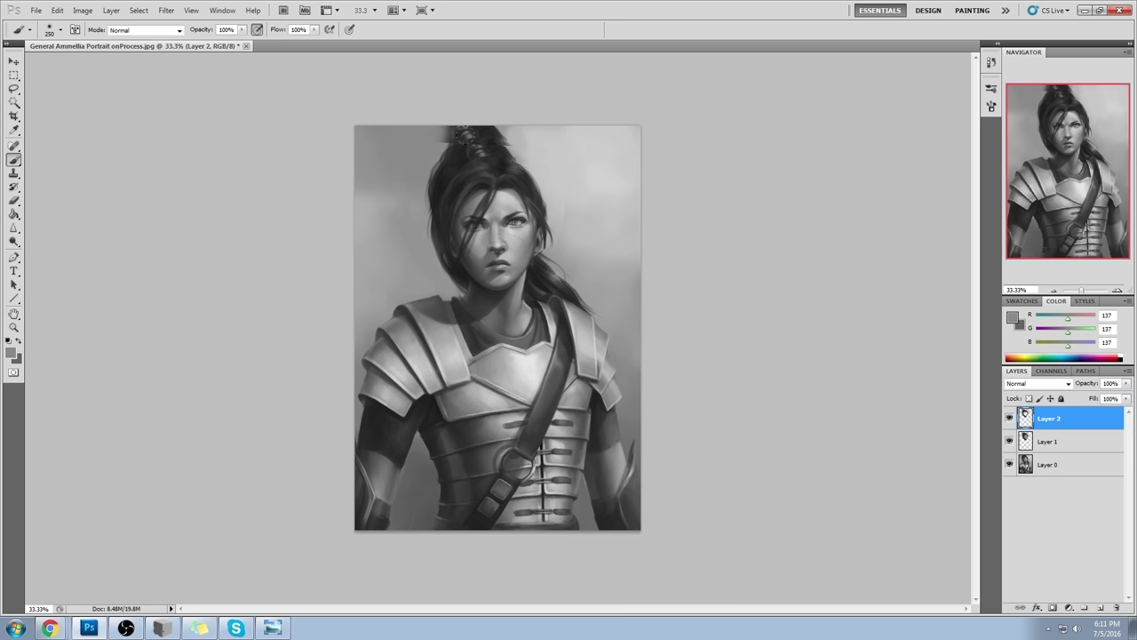
- Switch to the 137 px preset brush, reduce it, and paint away the old ponytail remnants above the head
{"action": "right_click", "coordinate": [538, 201]}
{"action": "double_click", "coordinate": [614, 491]}
{"action": "key", "text": "bracketleft"}
{"action": "key", "text": "bracketleft"}
{"action": "key", "text": "bracketleft"}
{"action": "key", "text": "bracketleft"}
{"action": "key", "text": "bracketleft"}
{"action": "key", "text": "bracketleft"}
{"action": "mouse_move", "coordinate": [451, 132]}
{"action": "left_mouse_down"}
{"action": "mouse_move", "coordinate": [527, 139]}
{"action": "mouse_move", "coordinate": [501, 125]}
{"action": "mouse_move", "coordinate": [534, 157]}
{"action": "mouse_move", "coordinate": [517, 89]}
{"action": "mouse_move", "coordinate": [528, 134]}
{"action": "mouse_move", "coordinate": [498, 92]}
{"action": "left_mouse_up"}
- Sample light background greys up to 199 beside the hair and touch up the backdrop with a 175 px brush
{"action": "left_click", "coordinate": [535, 145], "text": "alt"}
{"action": "key", "text": "bracketright"}
{"action": "key", "text": "bracketright"}
{"action": "key", "text": "bracketright"}
{"action": "key", "text": "bracketright"}
{"action": "key", "text": "bracketright"}
{"action": "key", "text": "bracketright"}
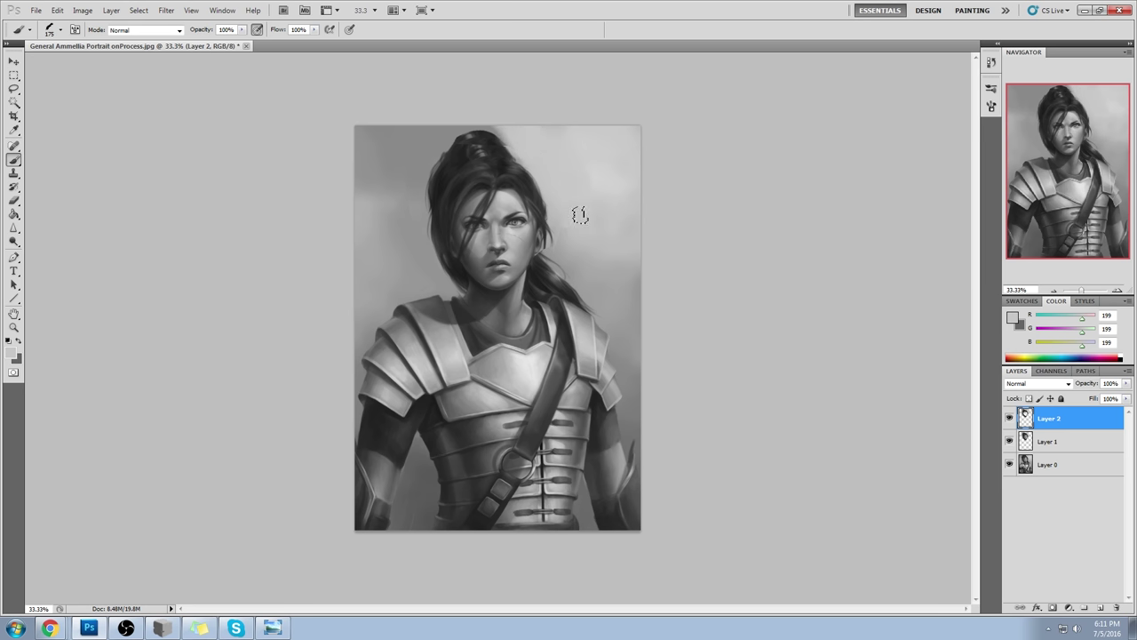
{"action": "left_click", "coordinate": [577, 255], "text": "alt"}
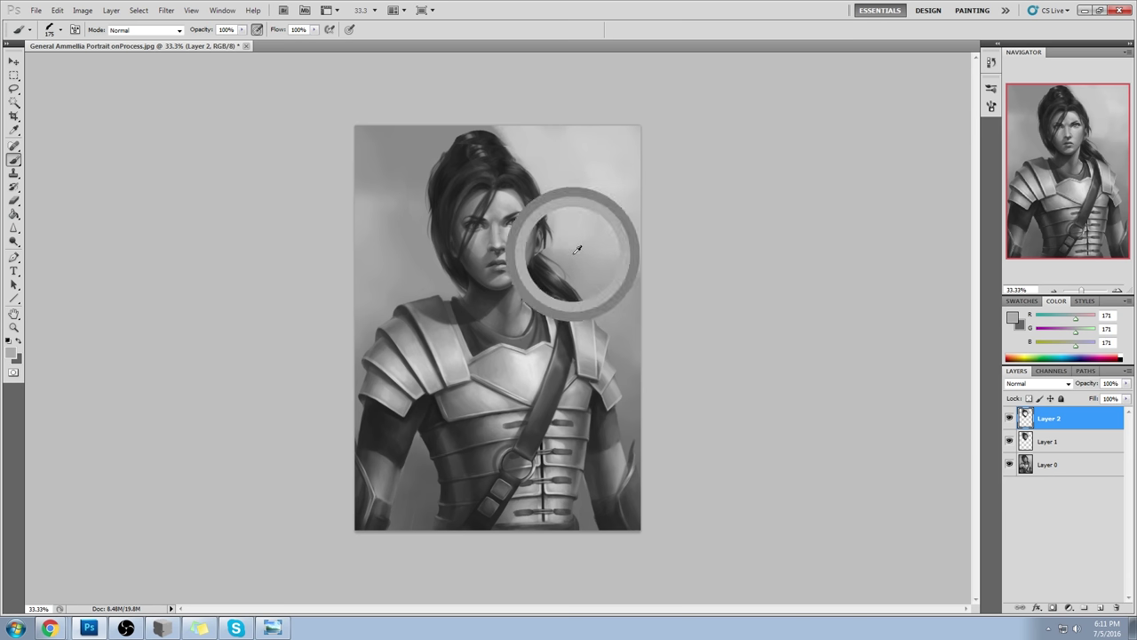
{"action": "left_click", "coordinate": [578, 189], "text": "alt"}
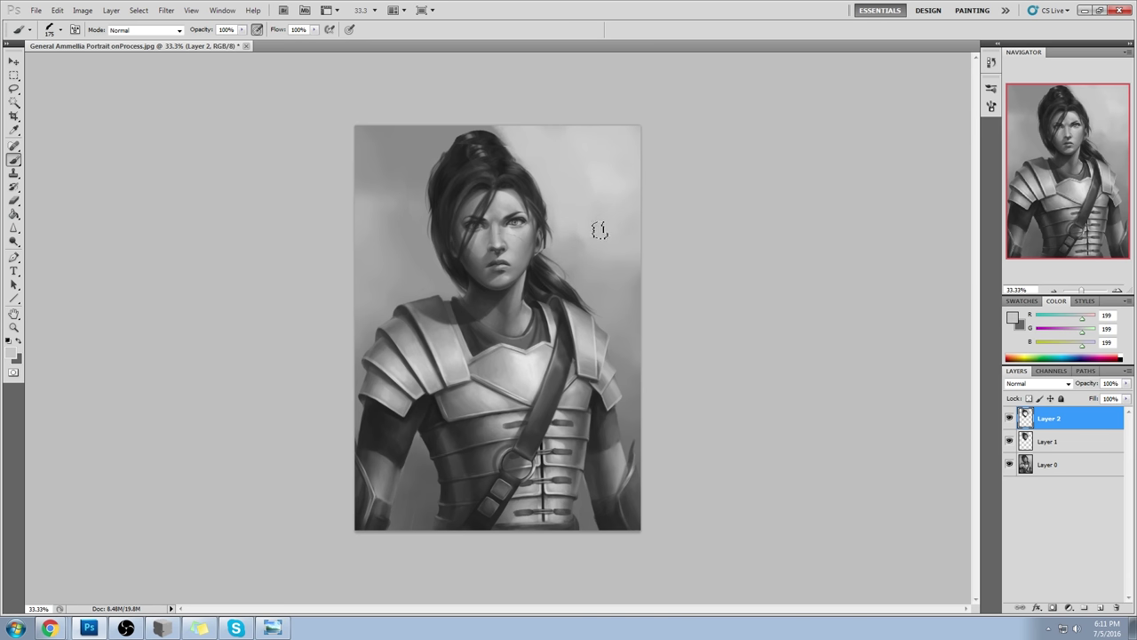
- Sample the dark hair grey 38 and reduce the brush to 50 px for refining the topknot's edge
{"action": "left_click", "coordinate": [522, 141], "text": "alt"}
{"action": "left_click", "coordinate": [498, 140], "text": "alt"}
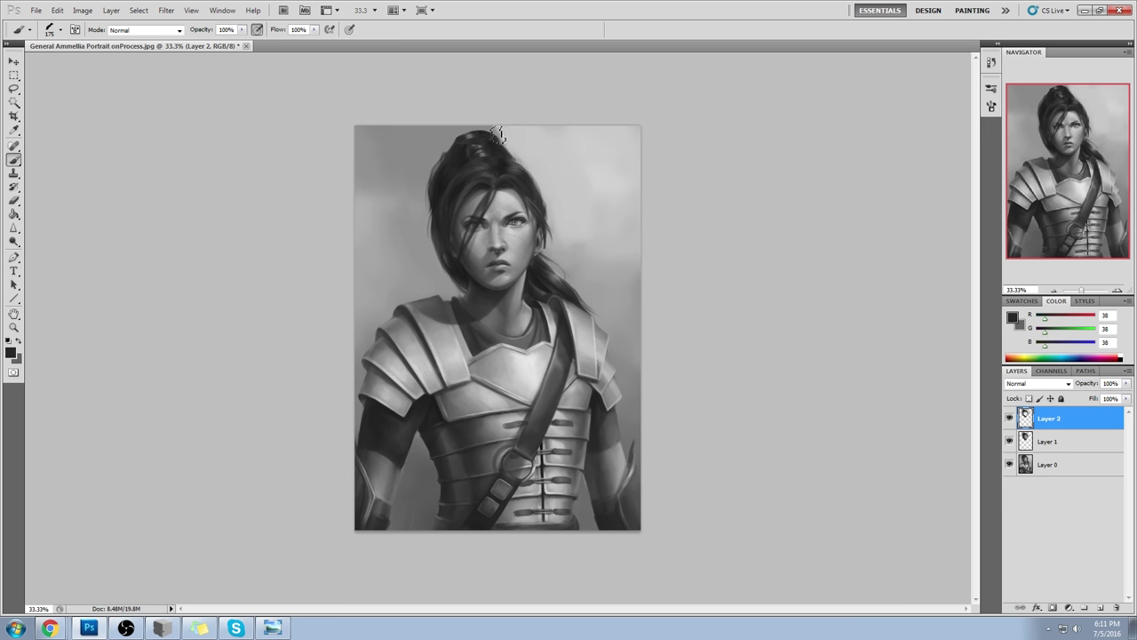
{"action": "key", "text": "["}
{"action": "key", "text": "["}
{"action": "key", "text": "["}
{"action": "key", "text": "["}
{"action": "key", "text": "["}
{"action": "key", "text": "["}
{"action": "key", "text": "["}
- Flatten the corrected portrait into a single background layer and select the whole canvas
{"action": "right_click", "coordinate": [1043, 423]}
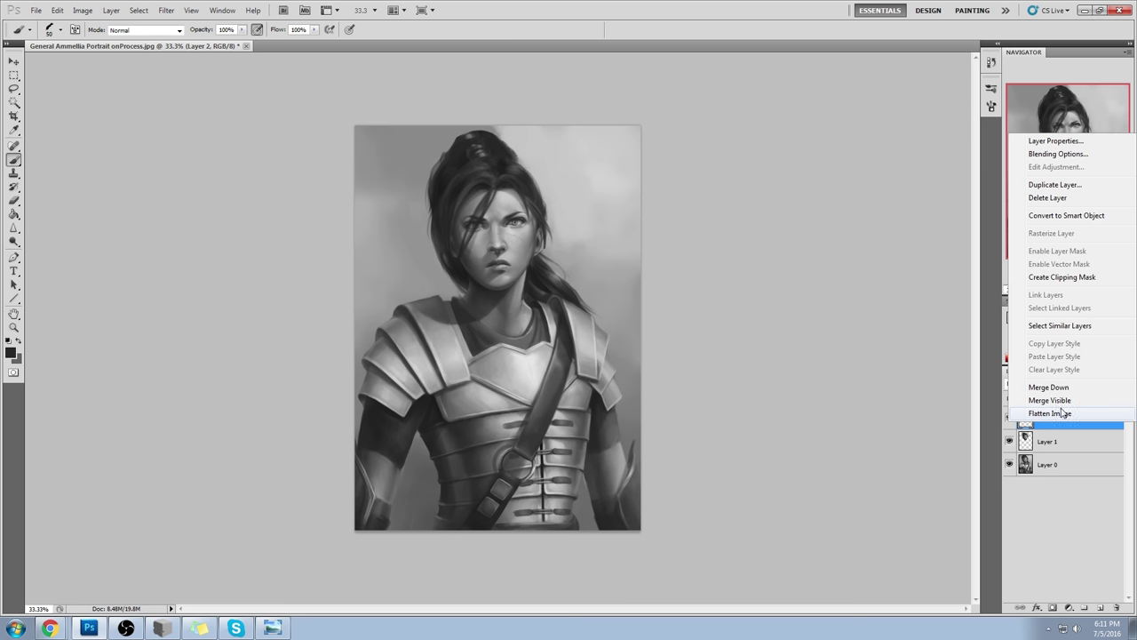
{"action": "left_click", "coordinate": [1064, 411]}
{"action": "key", "text": "ctrl+a"}
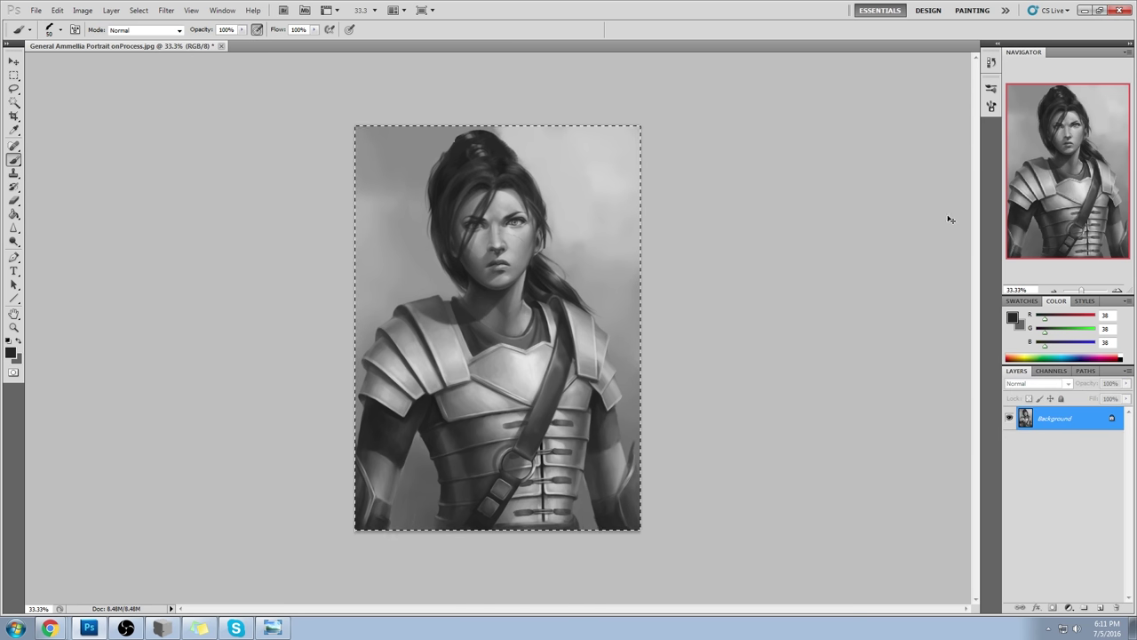
- Revert the document to its original state through the history and paste the corrected portrait as a new layer
{"action": "left_click", "coordinate": [990, 63]}
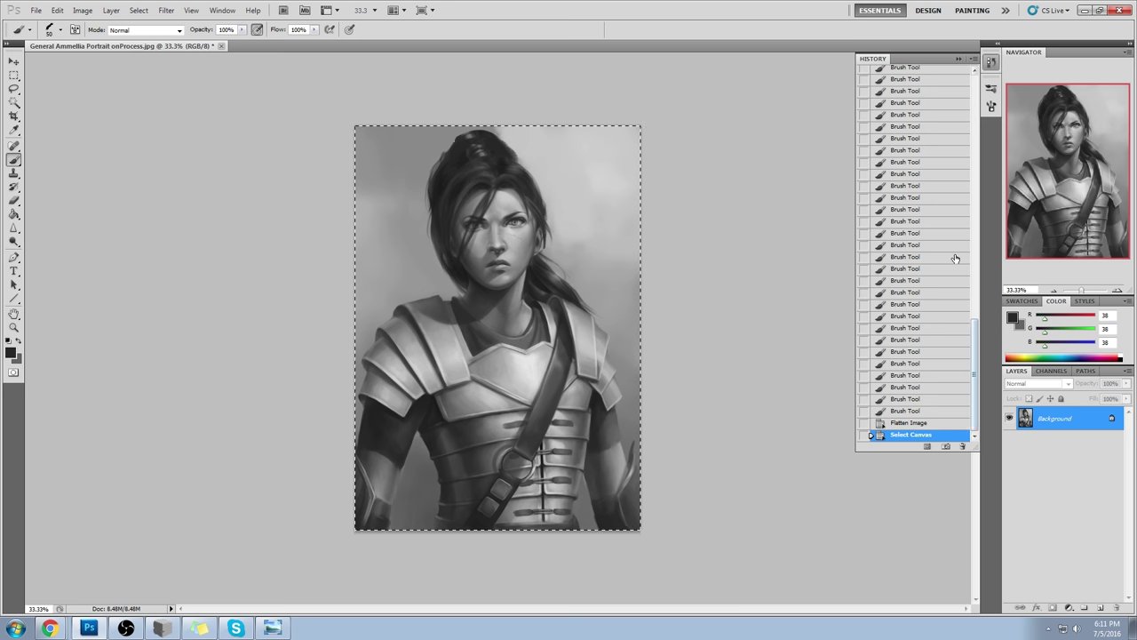
{"action": "key", "text": "ctrl+plus"}
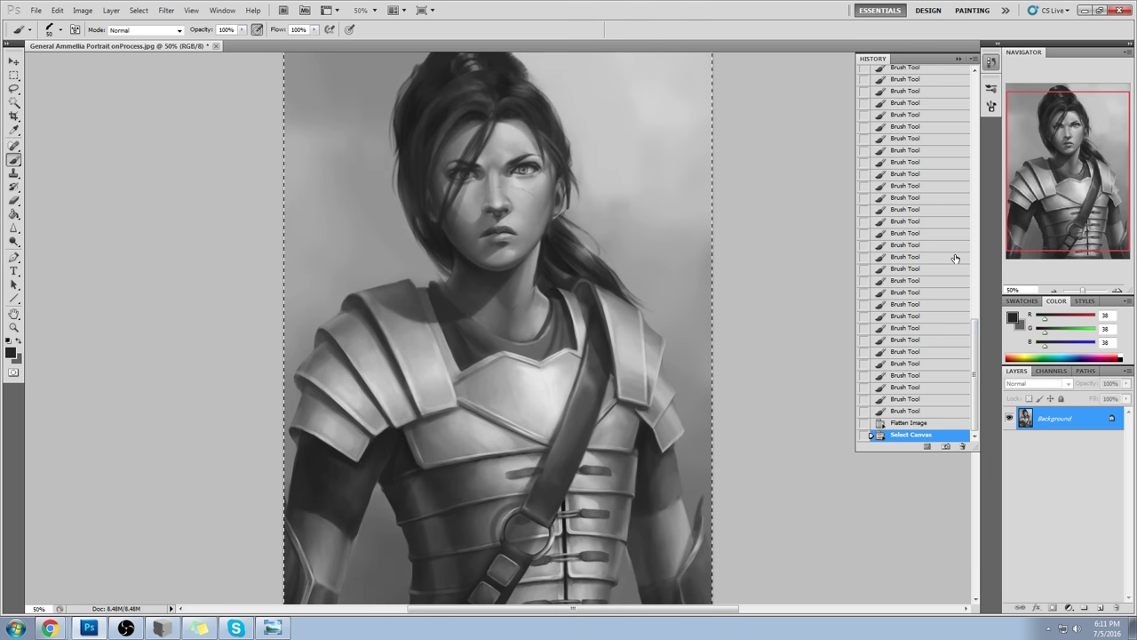
{"action": "left_click_drag", "start_coordinate": [975, 409], "coordinate": [992, 148]}
{"action": "left_click", "coordinate": [948, 74]}
{"action": "key", "text": "ctrl+shift+v"}
{"action": "left_click", "coordinate": [958, 59]}
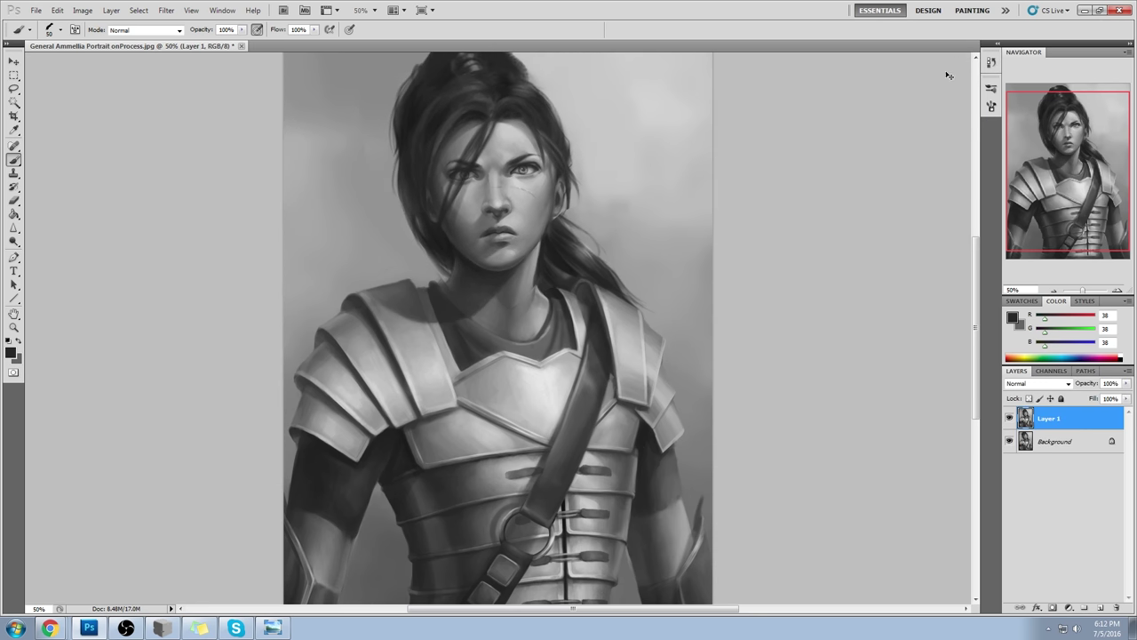
- Compare the original and corrected head proportions by repeatedly hiding and showing Layer 1 over the full portrait
{"action": "key", "text": "ctrl+minus"}
{"action": "left_click", "coordinate": [1008, 418]}
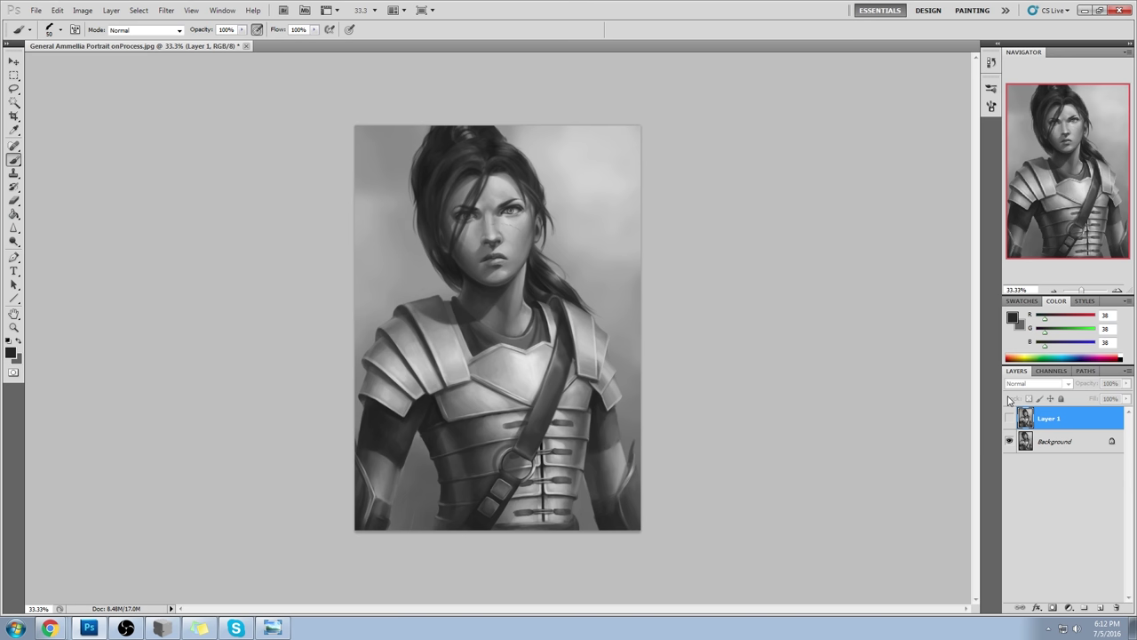
{"action": "left_click", "coordinate": [1009, 419]}
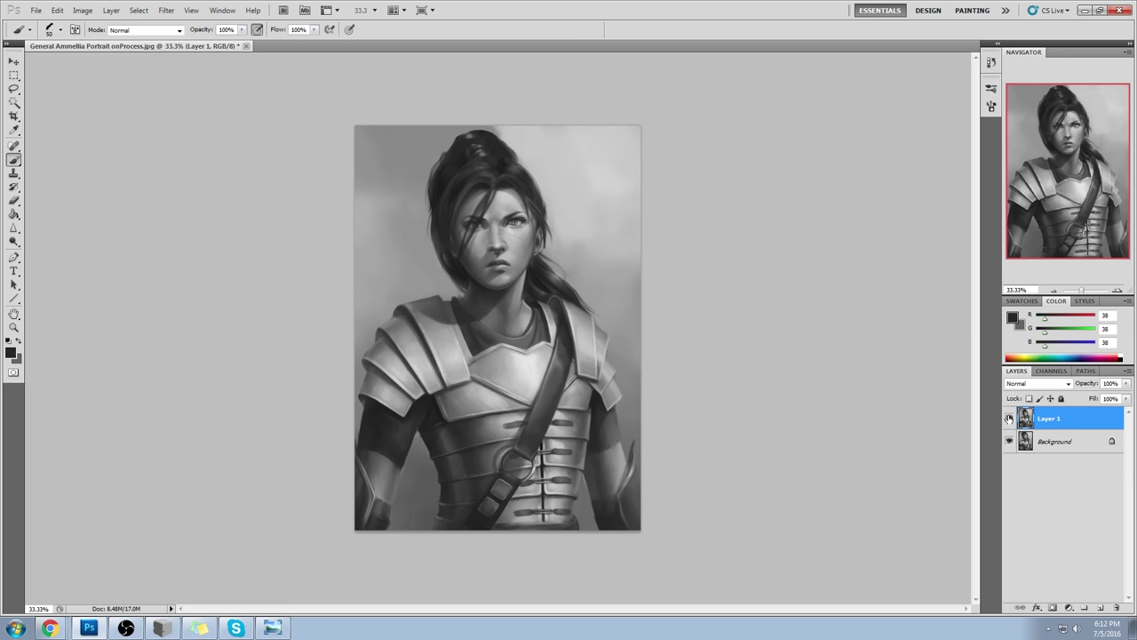
{"action": "left_click", "coordinate": [1009, 419]}
{"action": "left_click", "coordinate": [1010, 419]}
{"action": "left_click", "coordinate": [1010, 418]}
{"action": "left_click", "coordinate": [1010, 418]}
{"action": "left_click", "coordinate": [1009, 418]}
{"action": "left_click", "coordinate": [1010, 418]}
{"action": "left_click", "coordinate": [1009, 419]}
{"action": "left_click", "coordinate": [1009, 419]}
{"action": "left_click", "coordinate": [1008, 418]}
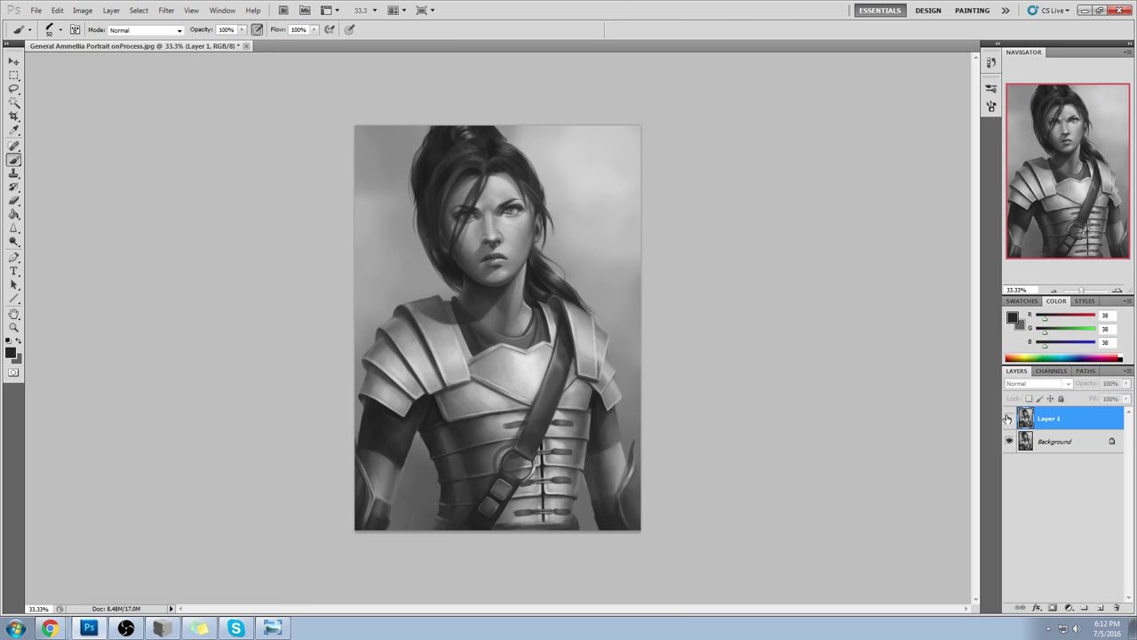
{"action": "left_click", "coordinate": [1010, 419]}
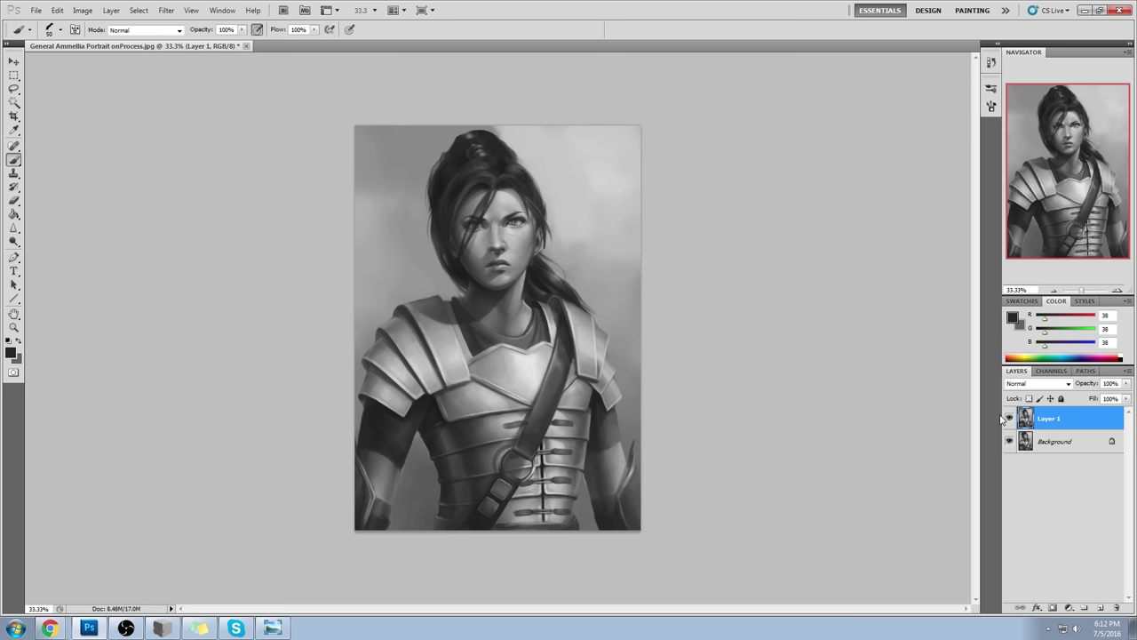
{"action": "left_click", "coordinate": [1009, 418]}
{"action": "left_click", "coordinate": [1010, 418]}
{"action": "left_click", "coordinate": [1009, 418]}
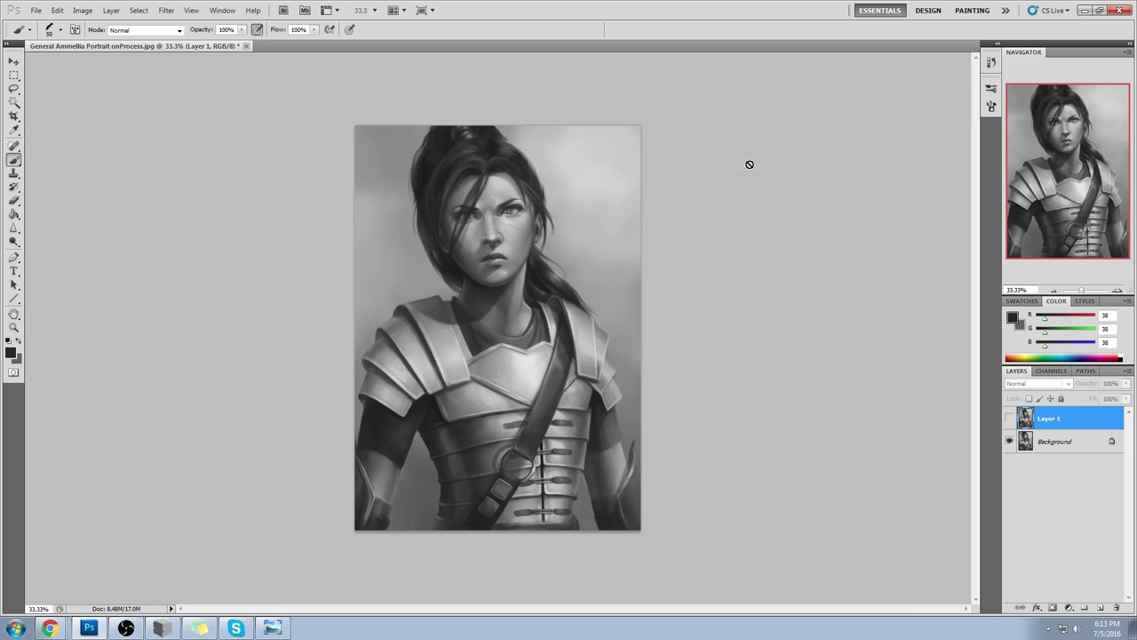
{"action": "left_click", "coordinate": [1009, 419]}
{"action": "left_click", "coordinate": [1008, 418]}
{"action": "left_click", "coordinate": [1009, 419]}
{"action": "left_click", "coordinate": [1009, 418]}
{"action": "left_click", "coordinate": [1010, 419]}
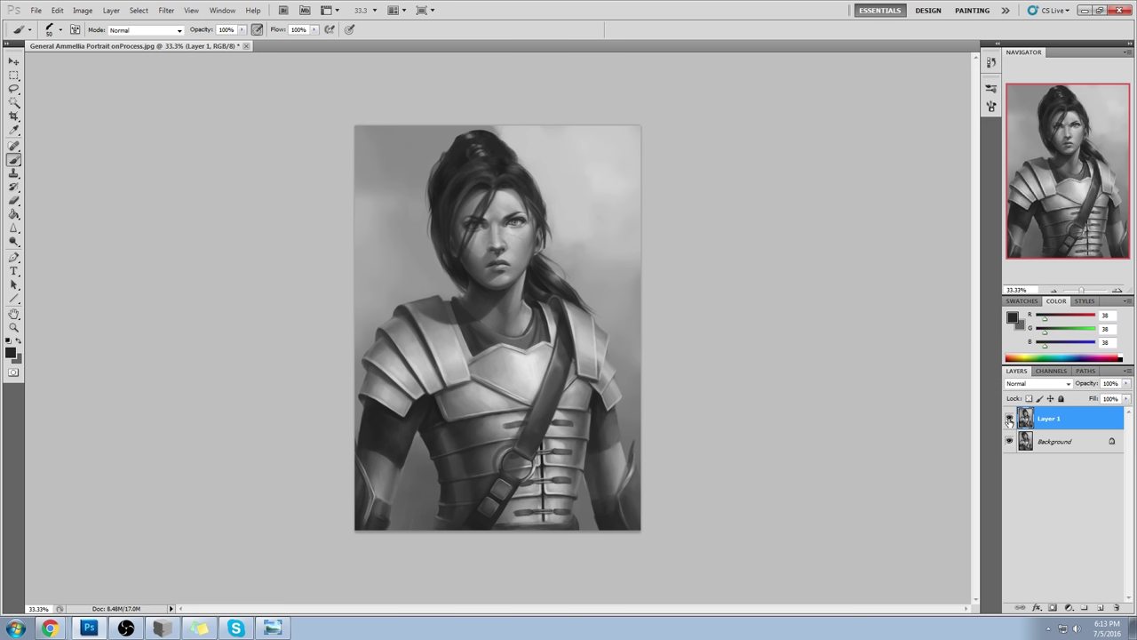
{"action": "left_click", "coordinate": [1009, 419]}
{"action": "left_click", "coordinate": [1009, 420]}
- Brighten the large shoulder plates with an enlarged Dodge tool brush set to Highlights at 15% exposure
{"action": "left_click", "coordinate": [14, 241]}
{"action": "left_click", "coordinate": [76, 241]}
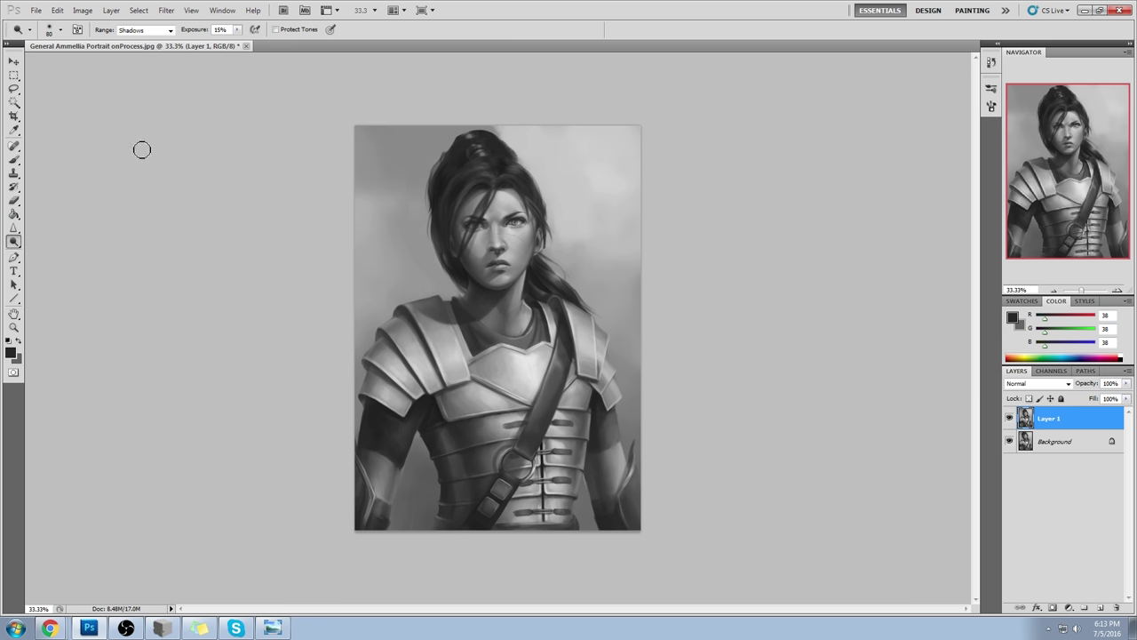
{"action": "left_click", "coordinate": [142, 31]}
{"action": "left_click", "coordinate": [133, 57]}
{"action": "key", "text": "]"}
{"action": "key", "text": "]"}
{"action": "key", "text": "]"}
{"action": "key", "text": "]"}
{"action": "key", "text": "]"}
{"action": "key", "text": "]"}
{"action": "key", "text": "]"}
{"action": "key", "text": "]"}
{"action": "key", "text": "["}
{"action": "key", "text": "["}
{"action": "mouse_move", "coordinate": [449, 354]}
{"action": "left_mouse_down"}
{"action": "mouse_move", "coordinate": [427, 324]}
{"action": "mouse_move", "coordinate": [358, 369]}
{"action": "mouse_move", "coordinate": [402, 332]}
{"action": "mouse_move", "coordinate": [441, 336]}
{"action": "mouse_move", "coordinate": [379, 382]}
{"action": "mouse_move", "coordinate": [425, 344]}
{"action": "left_mouse_up"}
- Brighten the highlights on the large shoulder plate and the laced abdomen plates with an enlarged Dodge brush set to Highlights
{"action": "key", "text": "bracketright"}
{"action": "key", "text": "bracketright"}
{"action": "key", "text": "bracketright"}
{"action": "key", "text": "bracketright"}
{"action": "mouse_move", "coordinate": [470, 316]}
{"action": "left_mouse_down"}
{"action": "mouse_move", "coordinate": [517, 368]}
{"action": "mouse_move", "coordinate": [482, 329]}
{"action": "left_mouse_up"}
{"action": "mouse_move", "coordinate": [553, 430]}
{"action": "left_mouse_down"}
{"action": "mouse_move", "coordinate": [554, 473]}
{"action": "mouse_move", "coordinate": [558, 452]}
{"action": "left_mouse_up"}
{"action": "key", "text": "bracketleft"}
{"action": "key", "text": "bracketleft"}
{"action": "key", "text": "bracketleft"}
{"action": "key", "text": "bracketleft"}
{"action": "key", "text": "bracketleft"}
{"action": "key", "text": "bracketleft"}
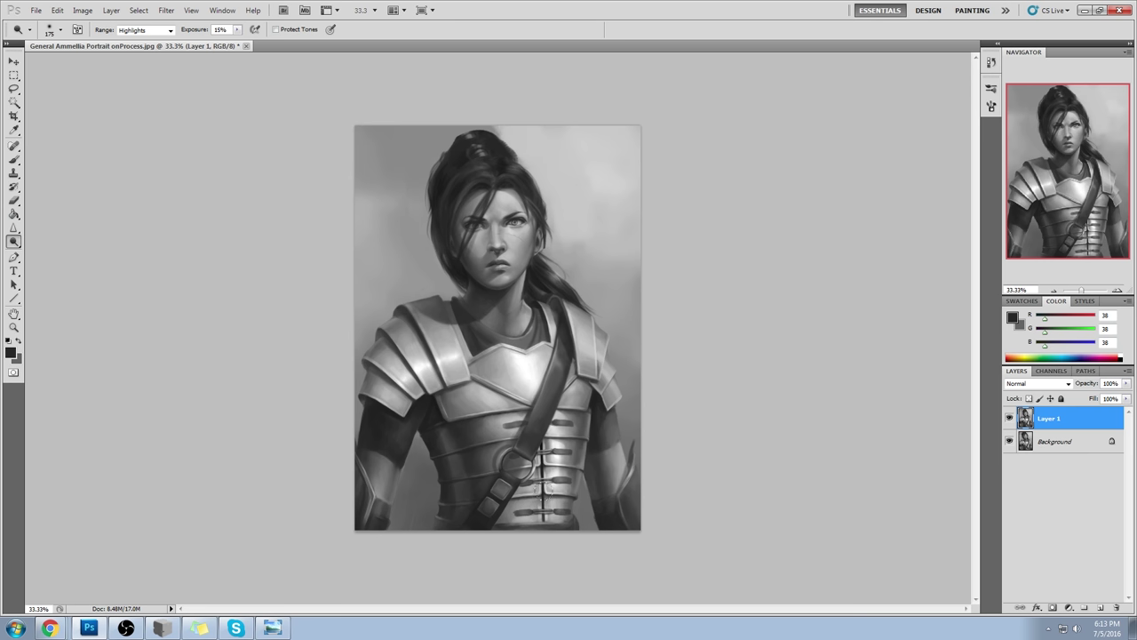
- Dodge the highlights on both shoulders' plates and the lower chest plate, adjusting the brush size up to 300 px
{"action": "key", "text": "bracketright"}
{"action": "key", "text": "bracketright"}
{"action": "key", "text": "bracketright"}
{"action": "left_click_drag", "start_coordinate": [576, 332], "coordinate": [584, 336]}
{"action": "key", "text": "bracketleft"}
{"action": "key", "text": "bracketleft"}
{"action": "key", "text": "bracketleft"}
{"action": "key", "text": "bracketleft"}
{"action": "key", "text": "bracketright"}
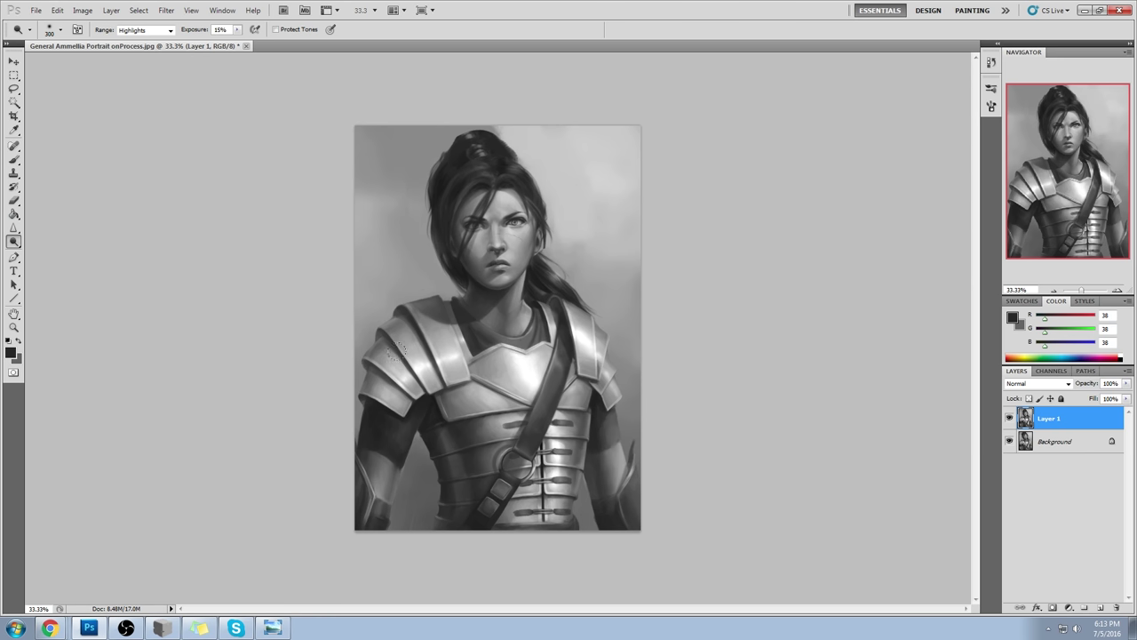
{"action": "left_click_drag", "start_coordinate": [398, 347], "coordinate": [434, 354]}
{"action": "left_click", "coordinate": [491, 401]}
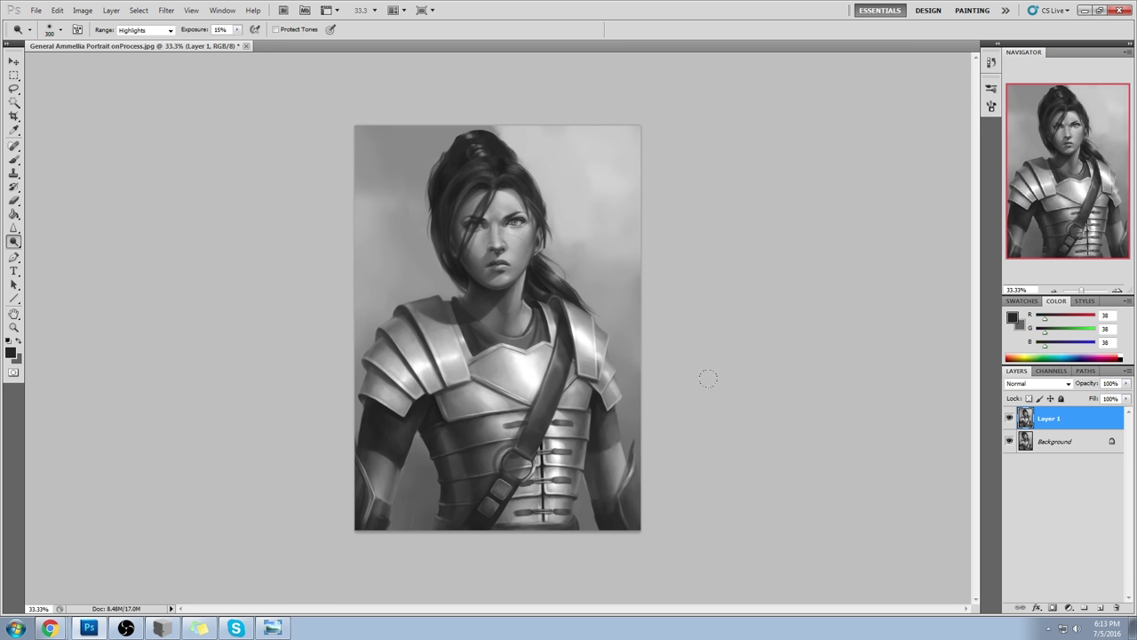
- Examine the shading of the face up close and together with the armour, sampling the grey beneath the nose
{"action": "key", "text": "z"}
{"action": "left_click_drag", "start_coordinate": [407, 142], "coordinate": [595, 318]}
{"action": "key", "text": "b"}
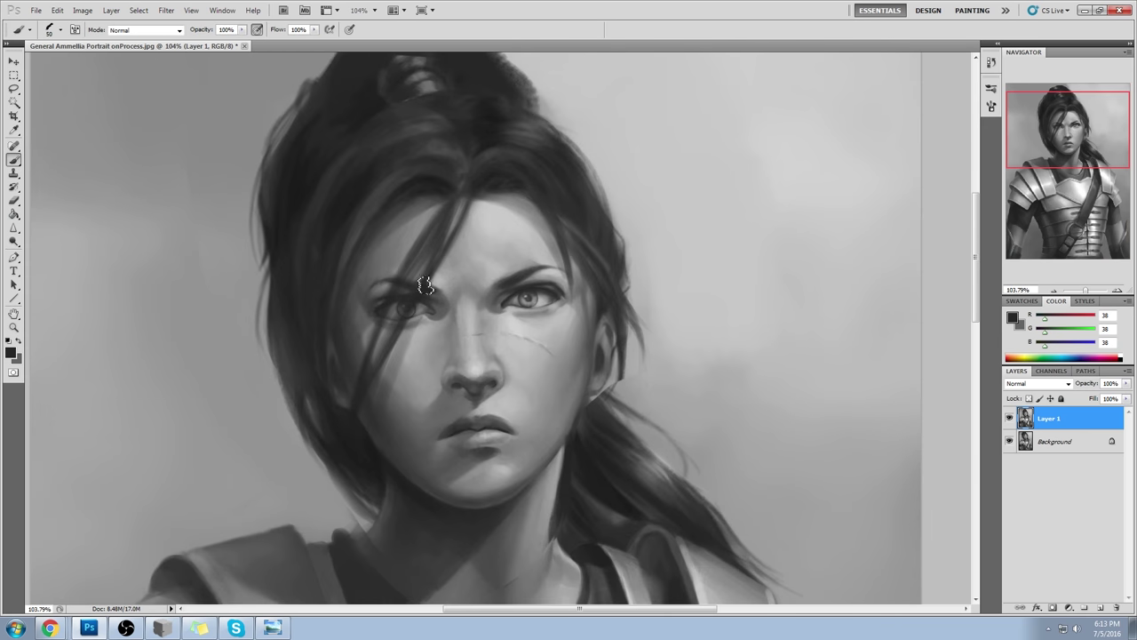
{"action": "left_click", "coordinate": [458, 394], "text": "alt"}
{"action": "left_click_drag", "start_coordinate": [626, 353], "coordinate": [760, 251]}
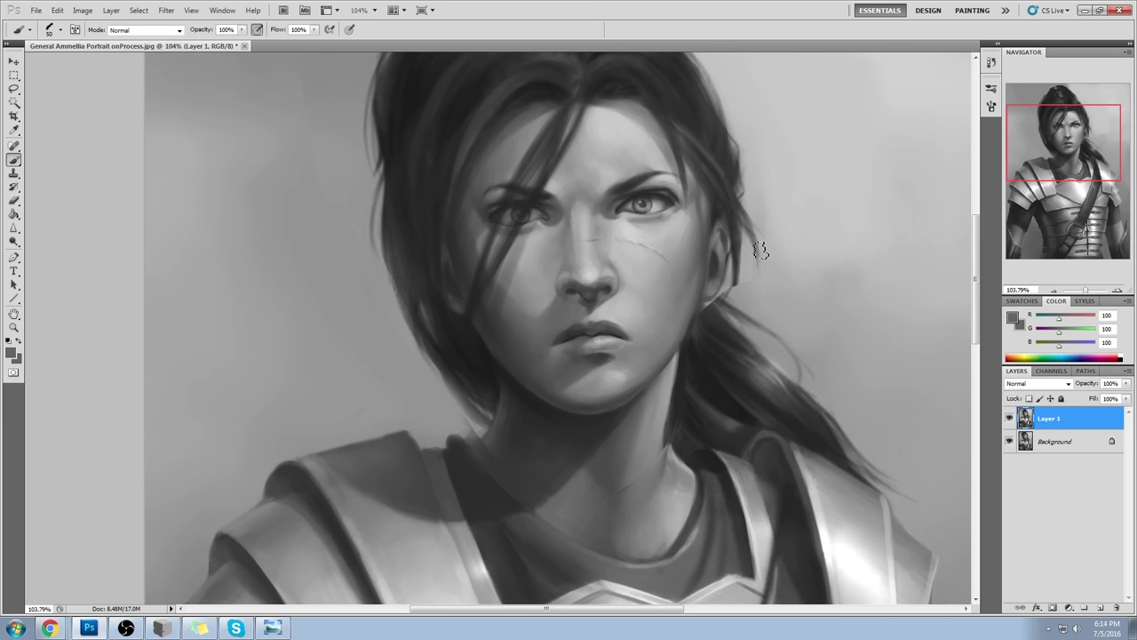
{"action": "left_click_drag", "start_coordinate": [787, 262], "coordinate": [749, 274]}
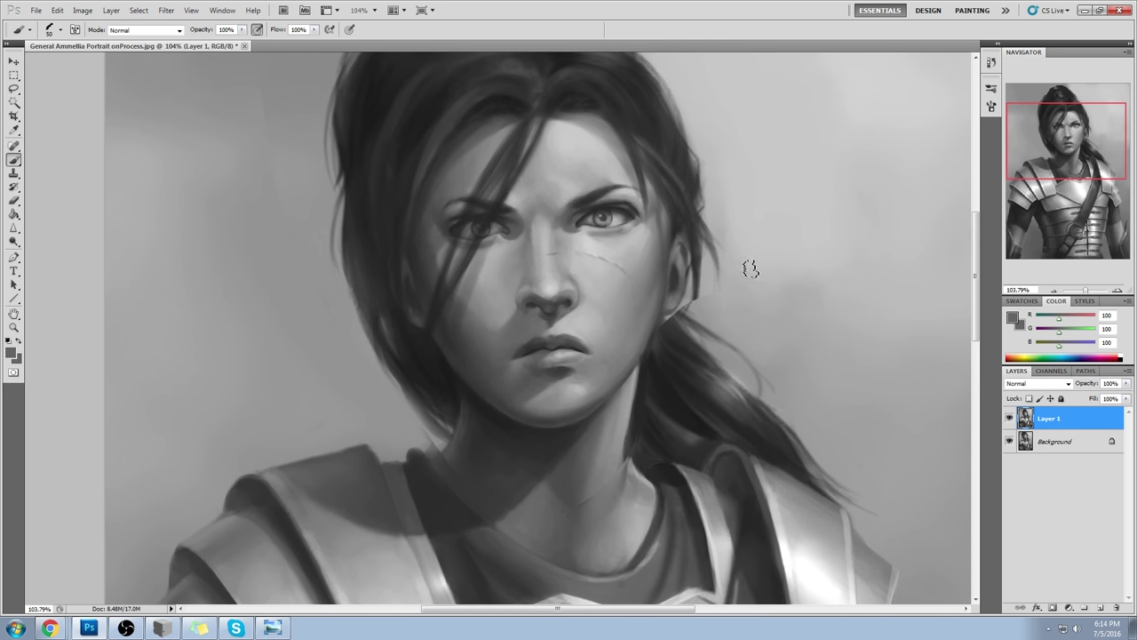
{"action": "key", "text": "ctrl+minus"}
{"action": "key", "text": "ctrl+minus"}
{"action": "key", "text": "ctrl+minus"}
{"action": "key", "text": "ctrl+minus"}
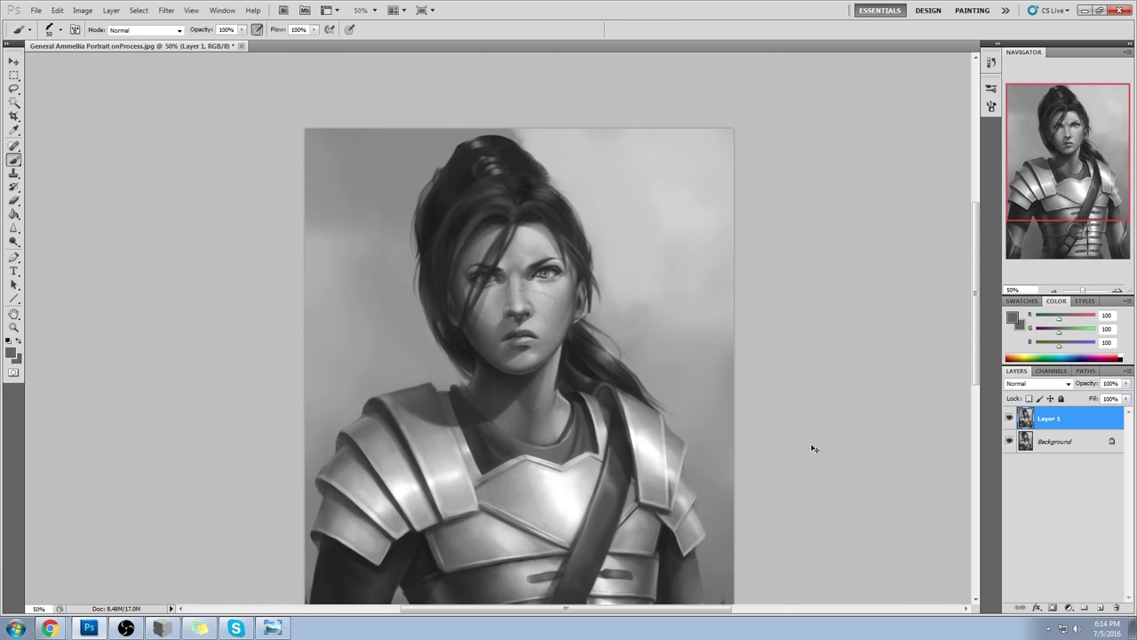
{"action": "scroll", "coordinate": [812, 448], "scroll_direction": "up", "scroll_amount": 1}
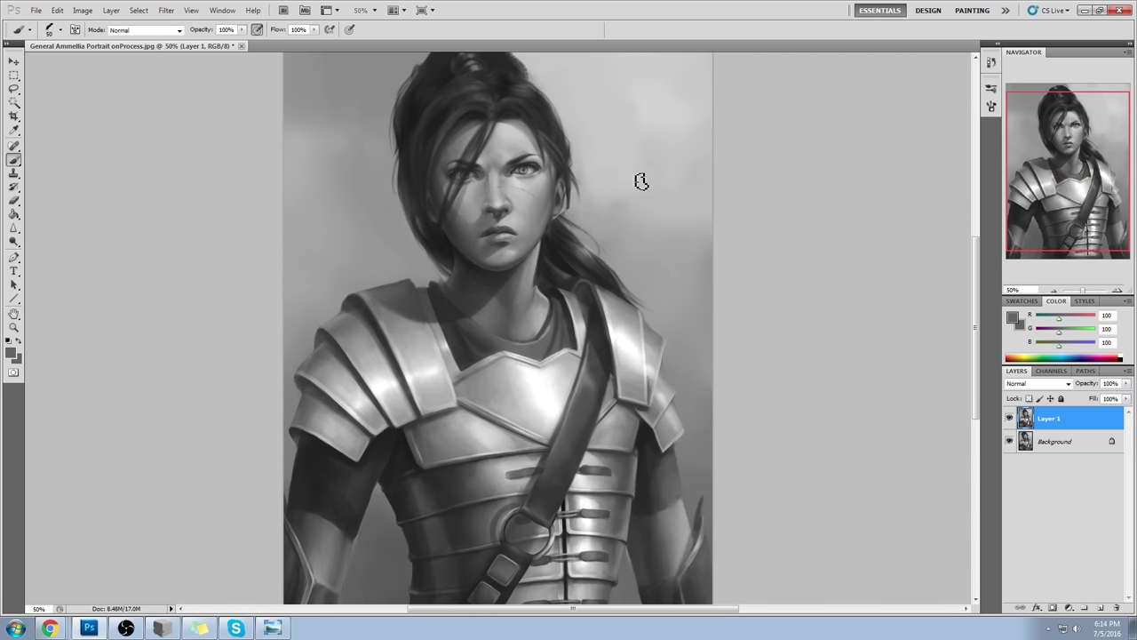
- Switch to PortraitStudio, place its window below the painted face, and adjust the main light's direction and intensity on the bust
{"action": "left_click", "coordinate": [162, 628]}
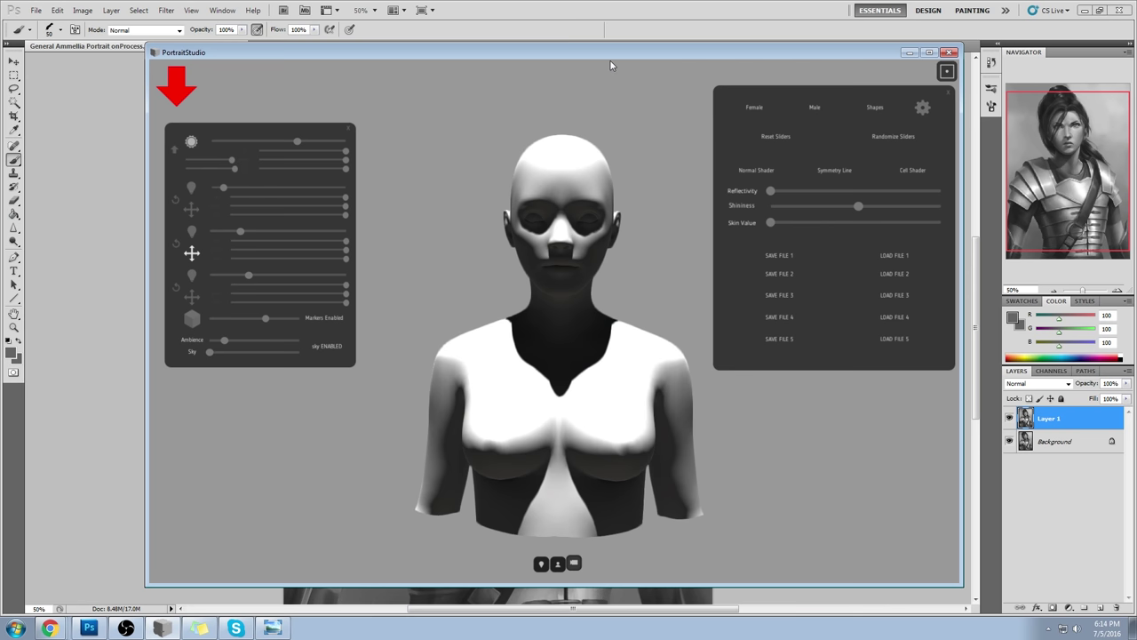
{"action": "mouse_move", "coordinate": [611, 65]}
{"action": "left_mouse_down"}
{"action": "mouse_move", "coordinate": [644, 330]}
{"action": "mouse_move", "coordinate": [636, 242]}
{"action": "mouse_move", "coordinate": [584, 43]}
{"action": "left_mouse_up"}
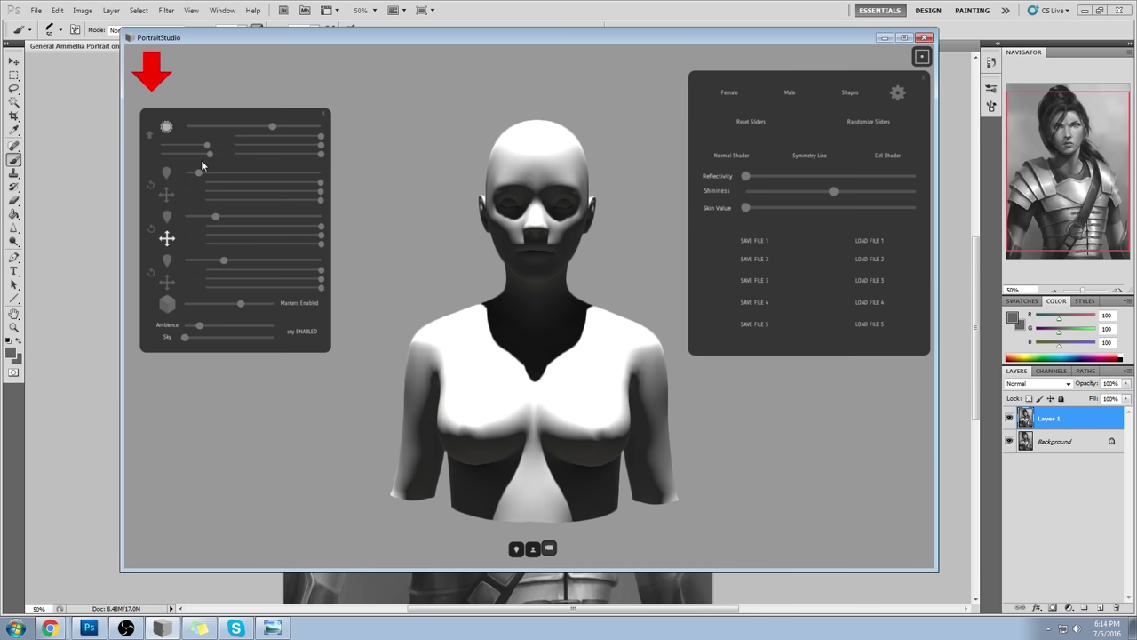
{"action": "left_click_drag", "start_coordinate": [207, 146], "coordinate": [203, 145]}
{"action": "mouse_move", "coordinate": [271, 127]}
{"action": "left_mouse_down"}
{"action": "mouse_move", "coordinate": [213, 124]}
{"action": "mouse_move", "coordinate": [209, 153]}
{"action": "mouse_move", "coordinate": [197, 144]}
{"action": "mouse_move", "coordinate": [204, 156]}
{"action": "left_mouse_up"}
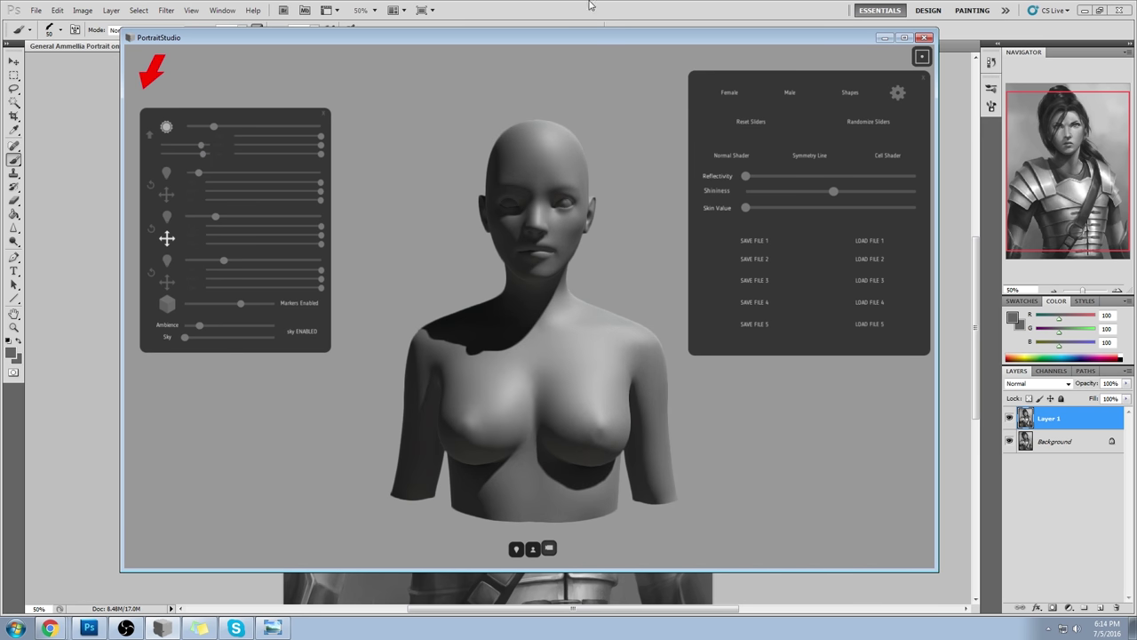
{"action": "left_click_drag", "start_coordinate": [571, 37], "coordinate": [576, 275]}
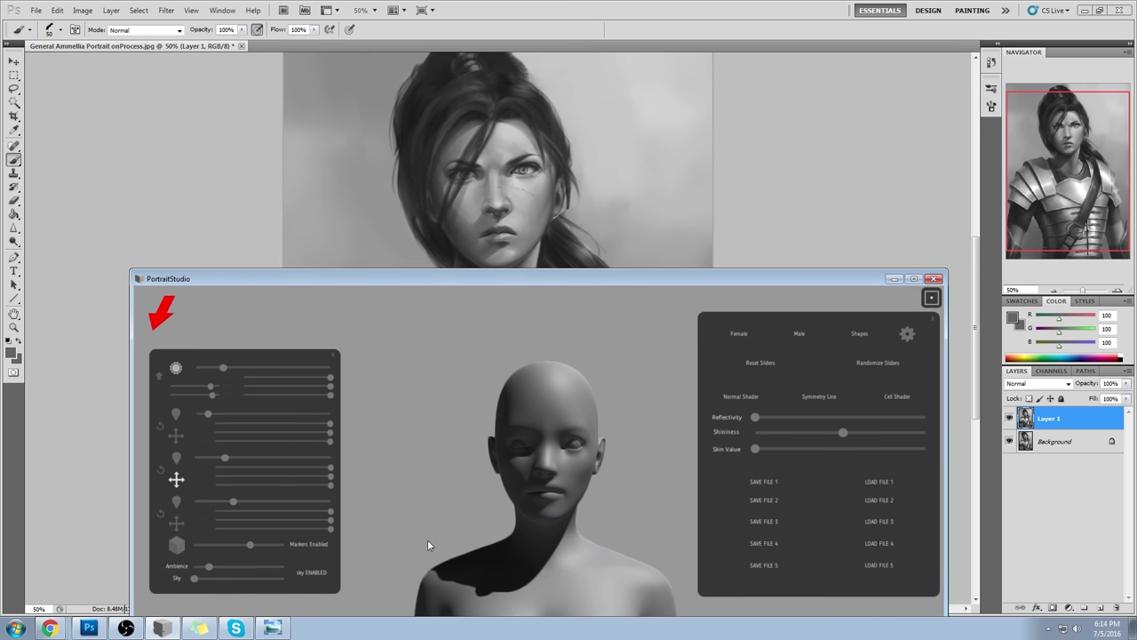
{"action": "left_click_drag", "start_coordinate": [222, 368], "coordinate": [232, 367]}
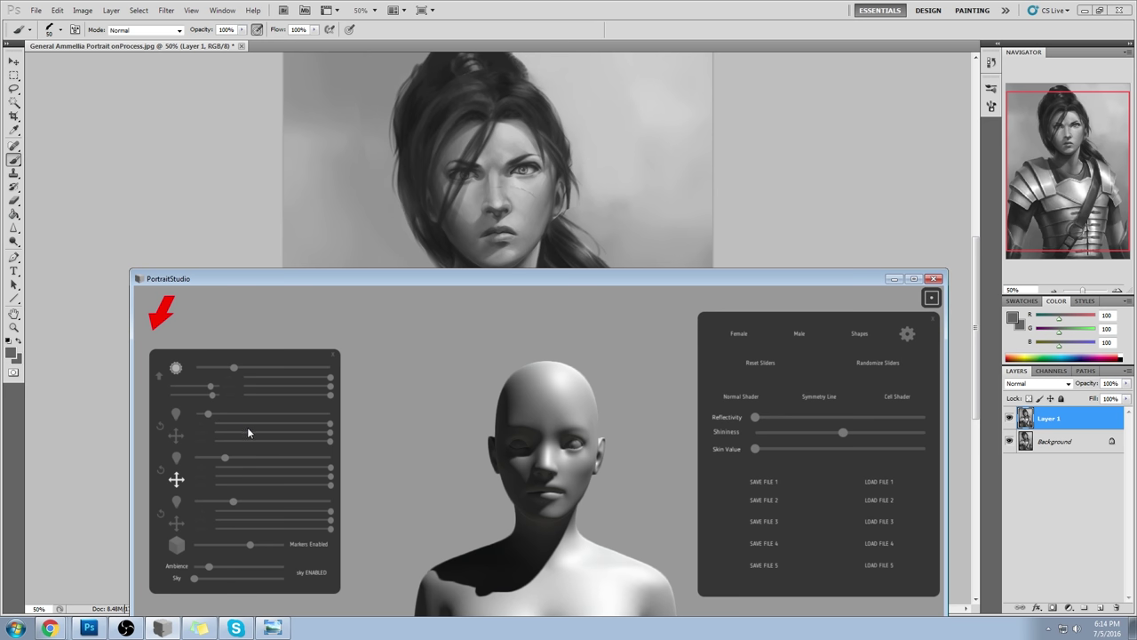
- Enable the second point light at low intensity and toggle it repeatedly to compare the fill on the shadowed cheek
{"action": "left_click", "coordinate": [176, 458]}
{"action": "left_click", "coordinate": [216, 459]}
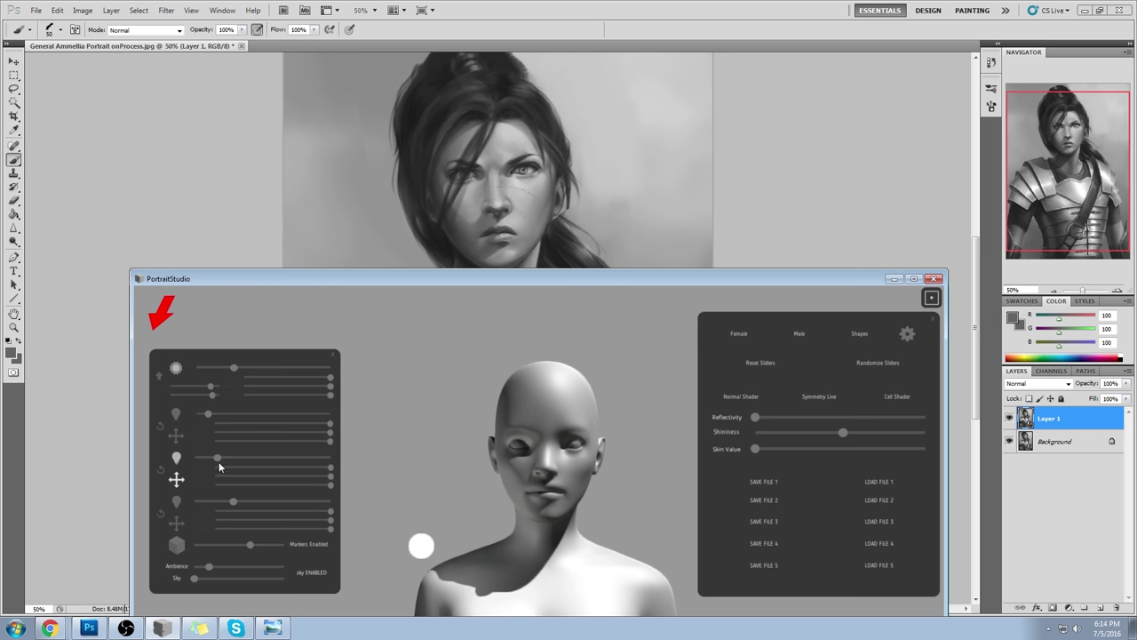
{"action": "left_click_drag", "start_coordinate": [219, 461], "coordinate": [207, 462]}
{"action": "left_click", "coordinate": [177, 458]}
{"action": "left_click", "coordinate": [177, 457]}
{"action": "left_click", "coordinate": [177, 457]}
{"action": "left_click", "coordinate": [177, 457]}
{"action": "left_click", "coordinate": [177, 458]}
{"action": "left_click", "coordinate": [177, 457]}
- Fine-tune the main light's intensity and direction and check the shadows by turning the bust slightly
{"action": "left_click_drag", "start_coordinate": [233, 367], "coordinate": [238, 367]}
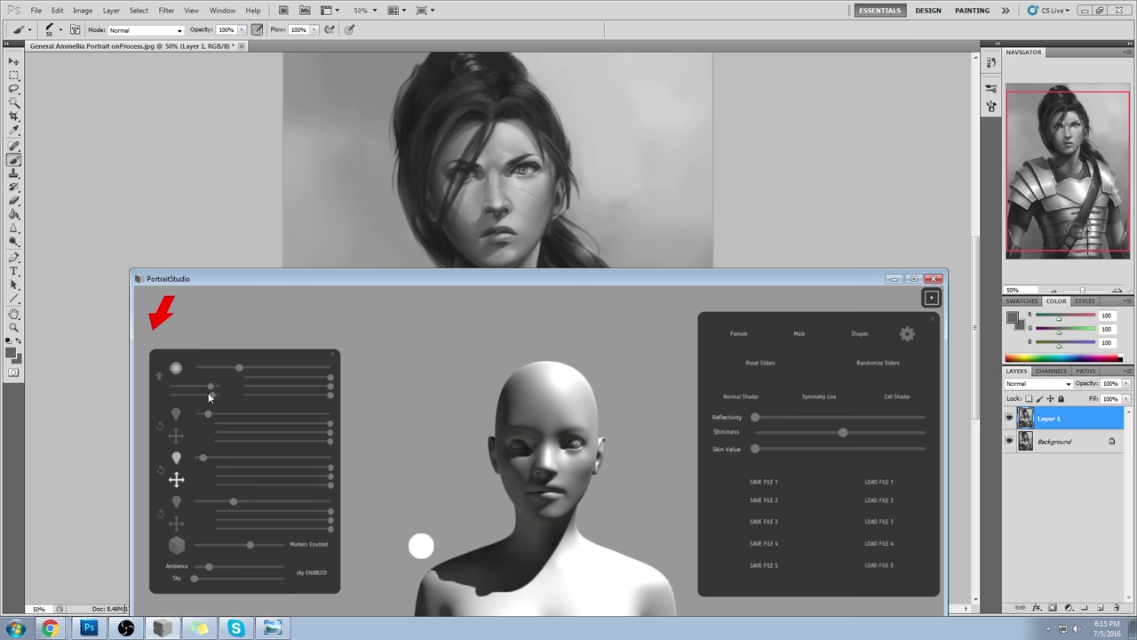
{"action": "left_click_drag", "start_coordinate": [240, 366], "coordinate": [238, 367]}
{"action": "left_click_drag", "start_coordinate": [212, 394], "coordinate": [211, 385]}
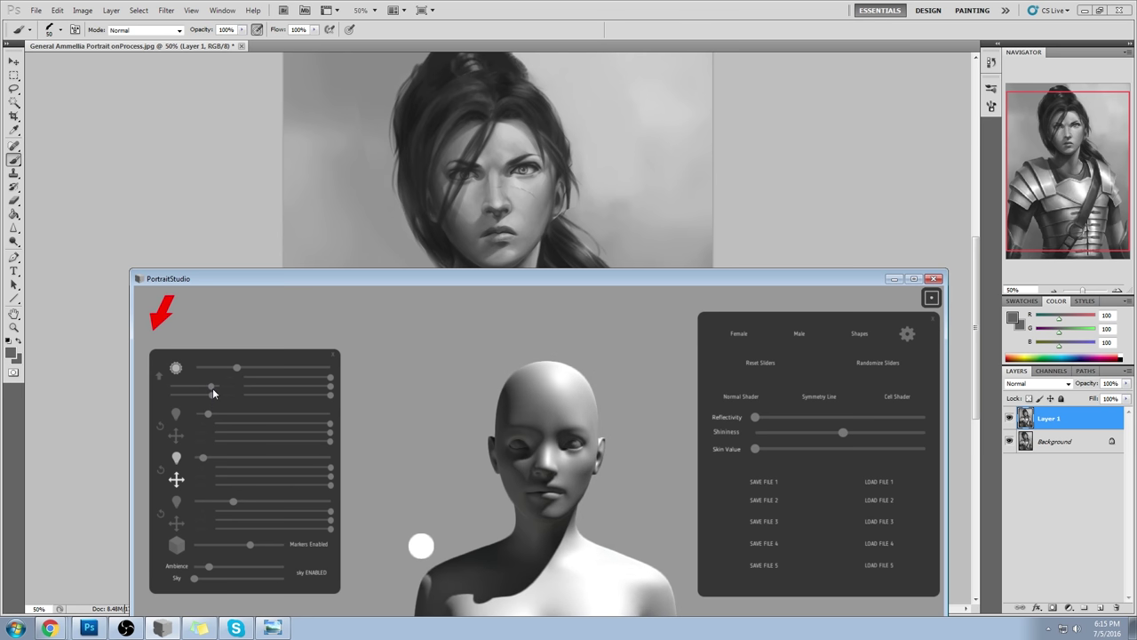
{"action": "left_click_drag", "start_coordinate": [632, 528], "coordinate": [592, 530]}
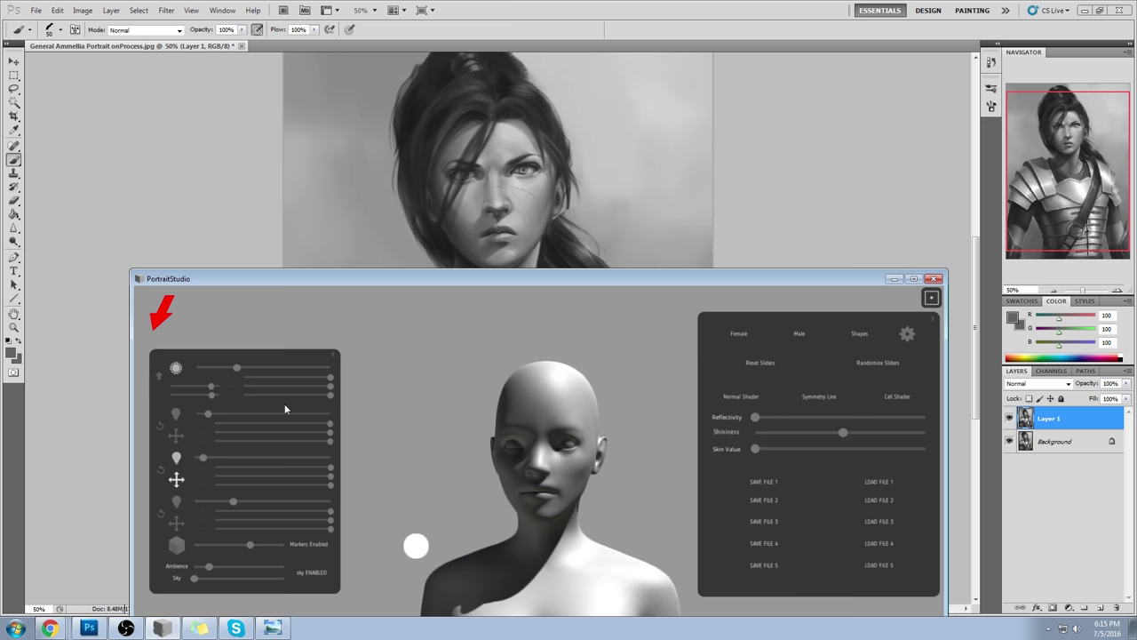
{"action": "left_click_drag", "start_coordinate": [561, 515], "coordinate": [586, 516]}
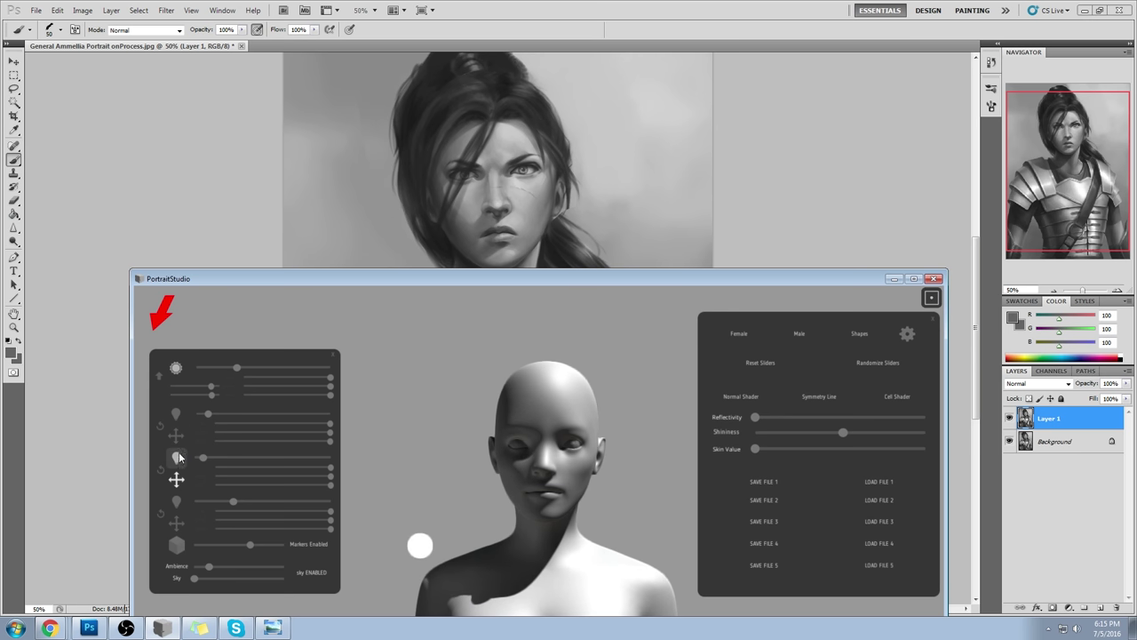
- Replace the main light with the first point light, move it above the bust's lit side, and tune its intensity
{"action": "left_click", "coordinate": [178, 414]}
{"action": "left_click", "coordinate": [177, 368]}
{"action": "left_click_drag", "start_coordinate": [210, 414], "coordinate": [257, 414]}
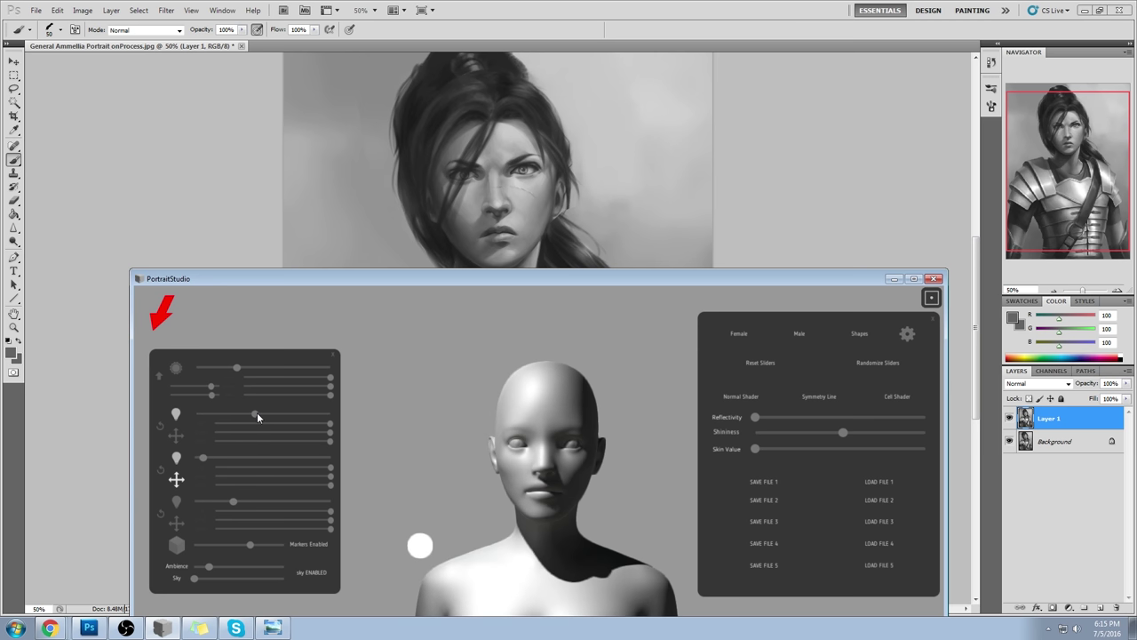
{"action": "left_click", "coordinate": [177, 435]}
{"action": "left_click_drag", "start_coordinate": [179, 440], "coordinate": [179, 438]}
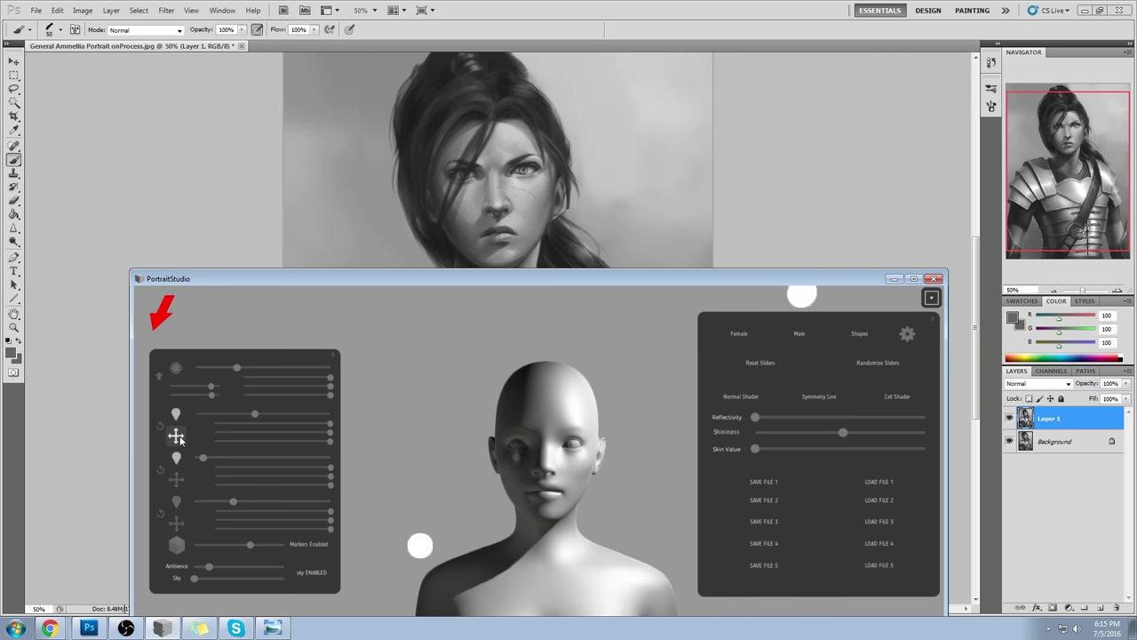
{"action": "left_click_drag", "start_coordinate": [556, 523], "coordinate": [577, 511]}
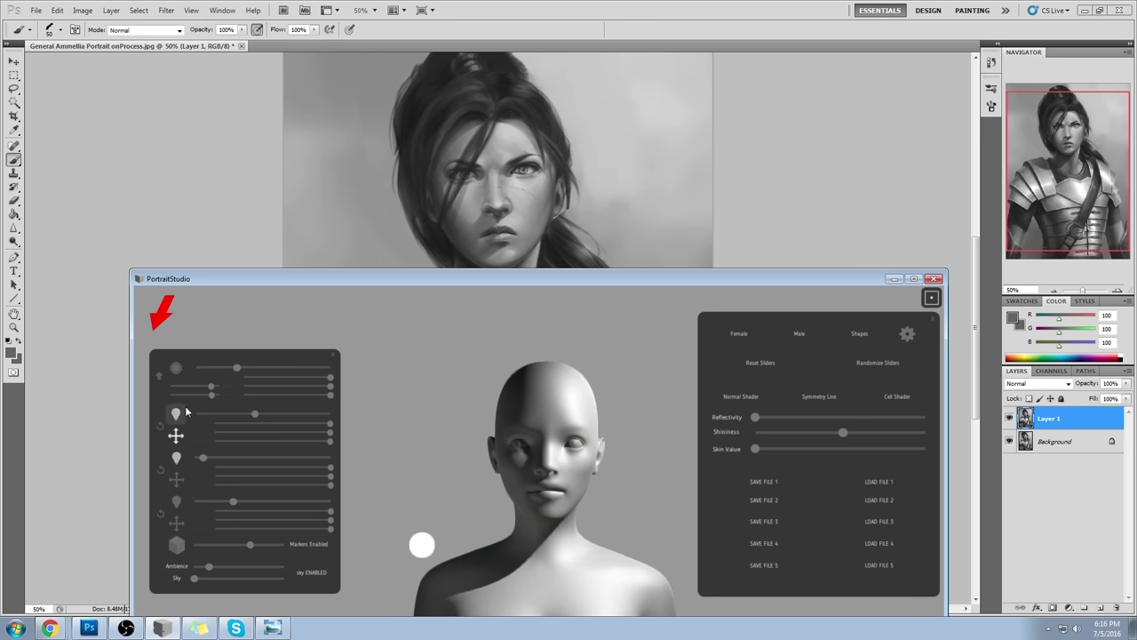
{"action": "left_click_drag", "start_coordinate": [255, 413], "coordinate": [260, 414]}
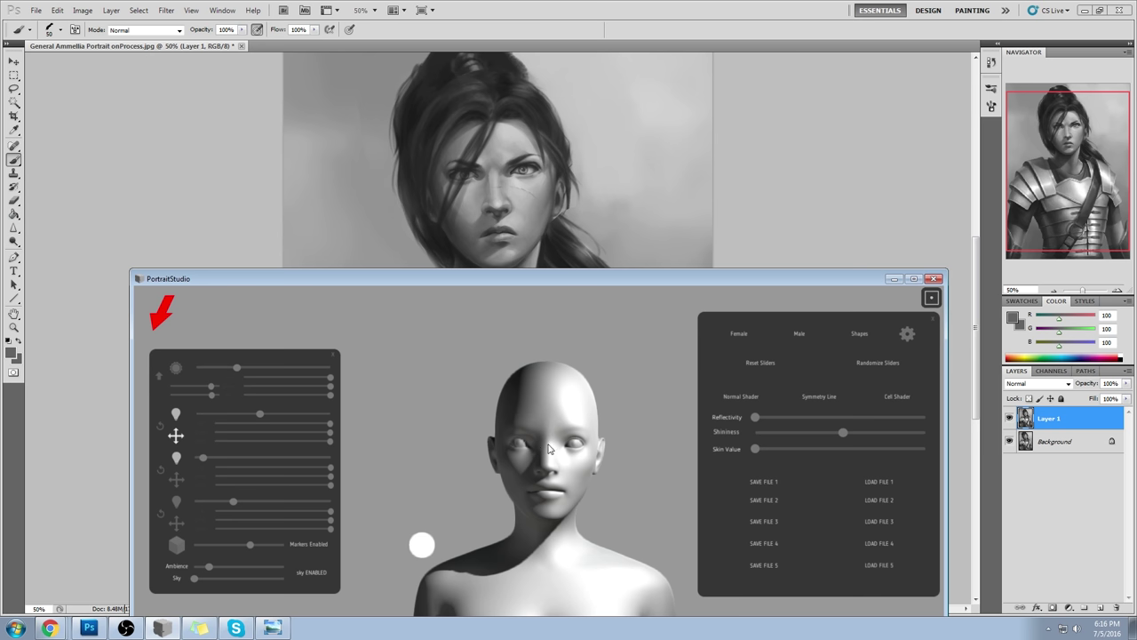
{"action": "left_click_drag", "start_coordinate": [260, 413], "coordinate": [244, 415]}
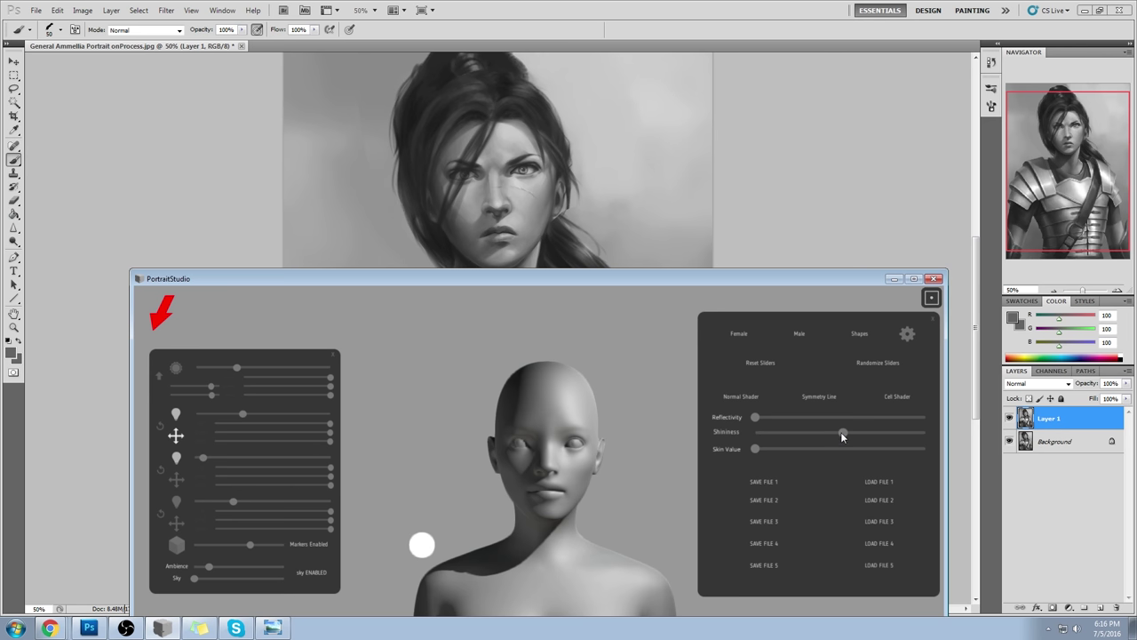
- Raise the bust's shininess and reflectivity, hide the settings panels, and reposition the reference window slightly higher
{"action": "left_click_drag", "start_coordinate": [843, 435], "coordinate": [875, 432]}
{"action": "left_click_drag", "start_coordinate": [756, 417], "coordinate": [779, 417]}
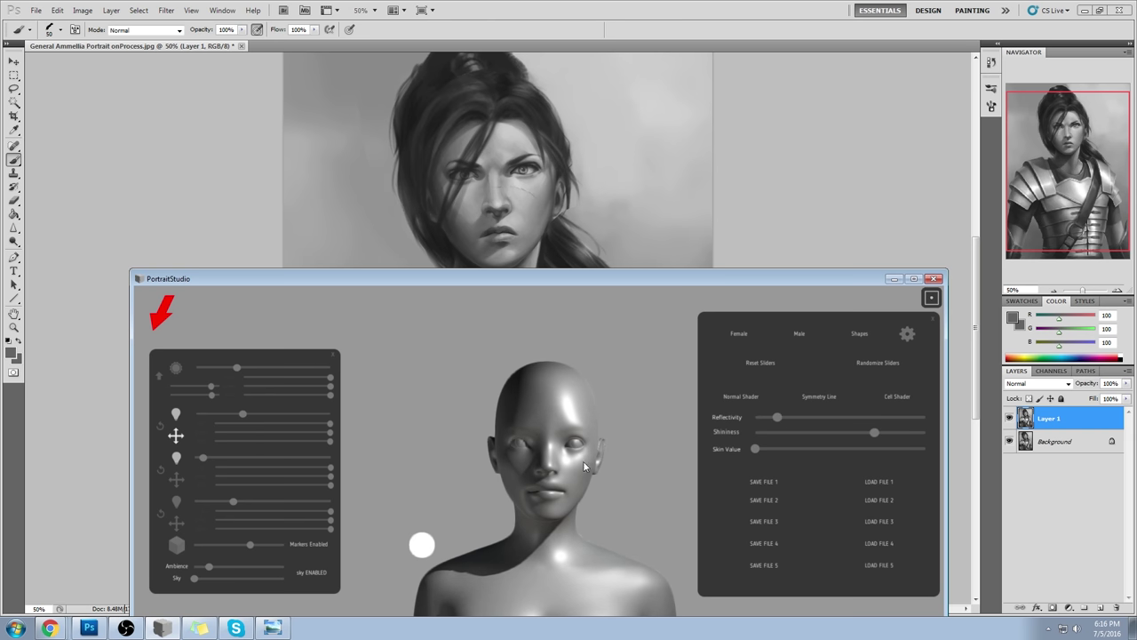
{"action": "left_click", "coordinate": [932, 319]}
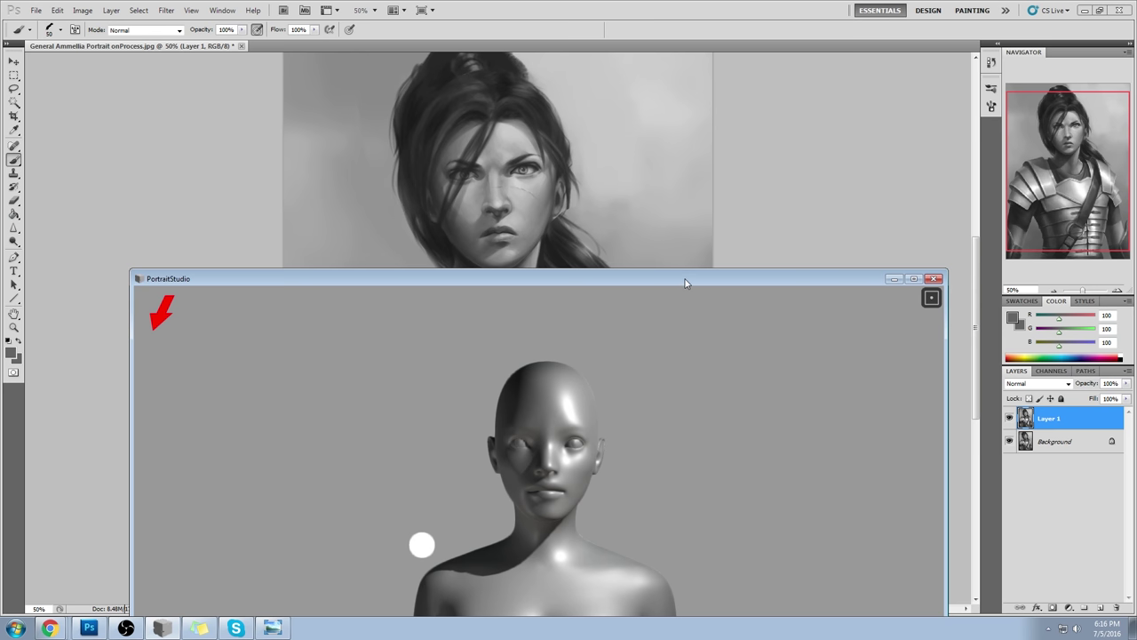
{"action": "left_click_drag", "start_coordinate": [685, 283], "coordinate": [689, 268]}
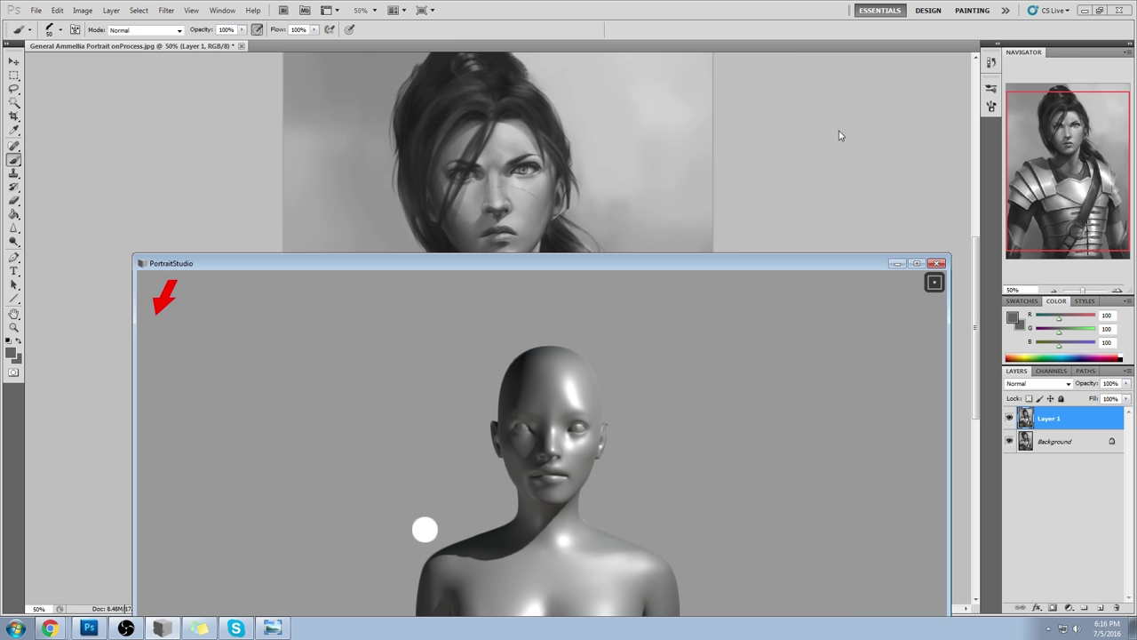
- Switch back to Photoshop in a maximized window and add a new layer above Layer 1
{"action": "left_click", "coordinate": [773, 6]}
{"action": "double_click", "coordinate": [725, 9]}
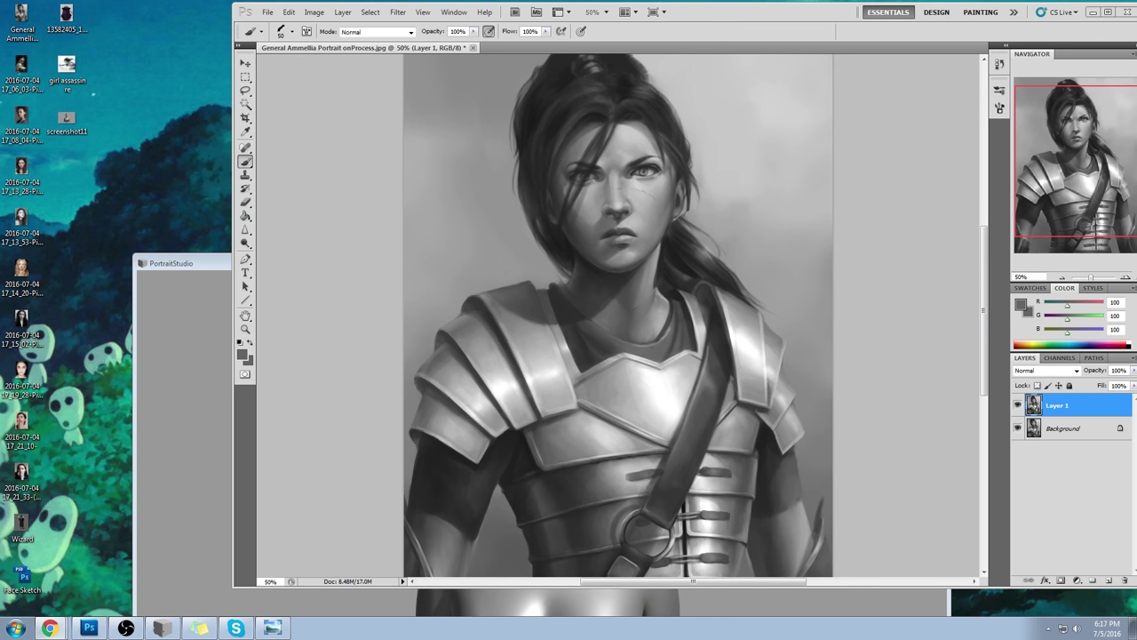
{"action": "double_click", "coordinate": [762, 15]}
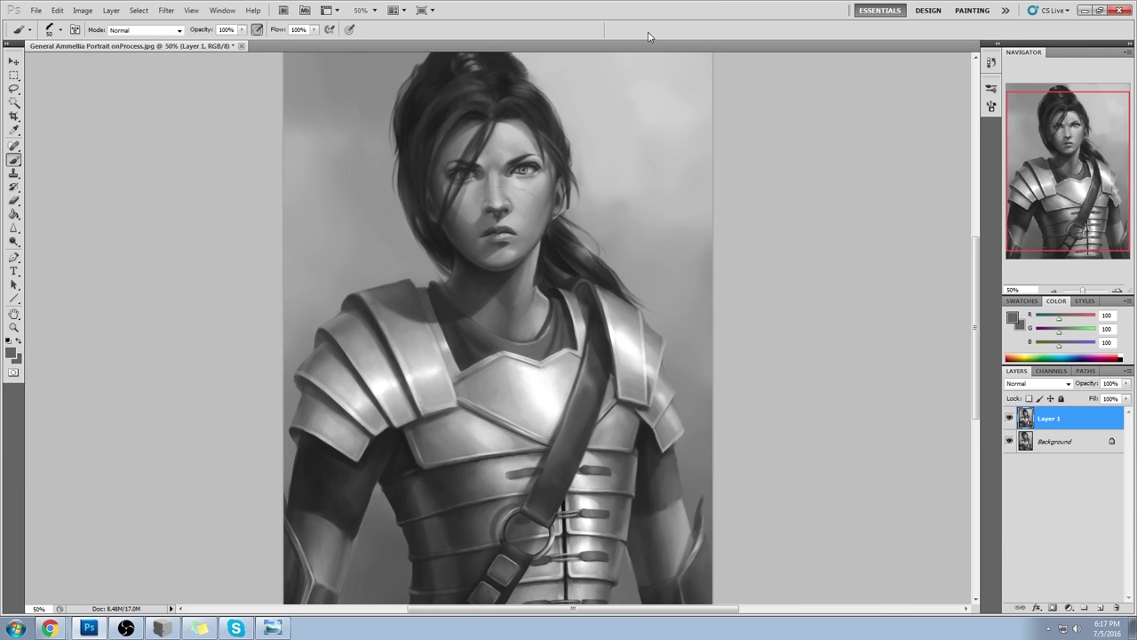
{"action": "left_click", "coordinate": [1099, 608]}
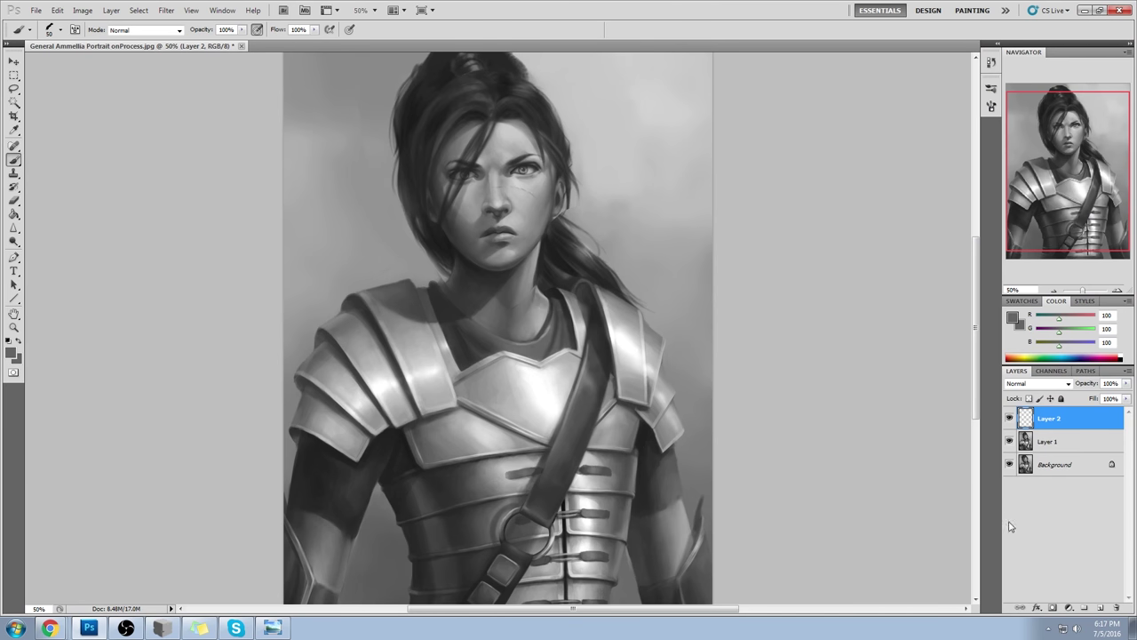
- Choose a different brush tip, set its opacity to 39%, and set Layer 2's blend mode to Darken
{"action": "right_click", "coordinate": [568, 216]}
{"action": "double_click", "coordinate": [627, 516]}
{"action": "mouse_move", "coordinate": [654, 249]}
{"action": "left_mouse_down"}
{"action": "mouse_move", "coordinate": [637, 329]}
{"action": "mouse_move", "coordinate": [600, 382]}
{"action": "left_mouse_up"}
{"action": "key", "text": "ctrl+z"}
{"action": "left_click", "coordinate": [241, 30]}
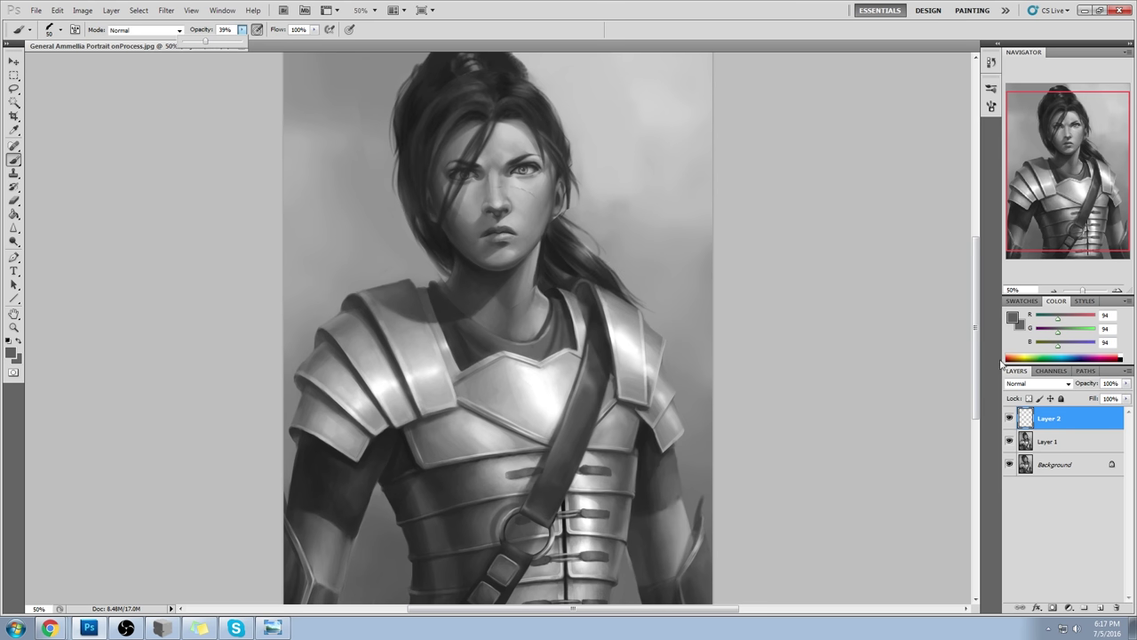
{"action": "left_click", "coordinate": [1037, 383]}
{"action": "left_click", "coordinate": [1035, 109]}
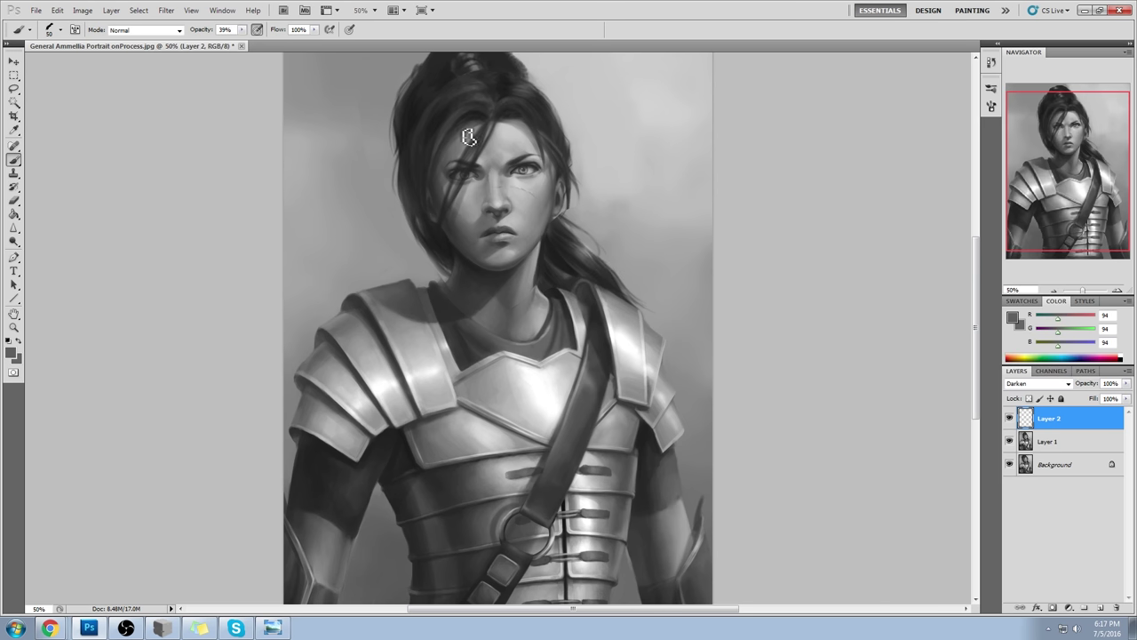
- Paint a dark grey shadow along the shaded side of the nose on Layer 2 with a smaller brush
{"action": "key", "text": "["}
{"action": "key", "text": "["}
{"action": "key", "text": "["}
{"action": "mouse_move", "coordinate": [492, 192]}
{"action": "left_mouse_down"}
{"action": "mouse_move", "coordinate": [485, 176]}
{"action": "mouse_move", "coordinate": [491, 218]}
{"action": "left_mouse_up"}
- Trim the new nose shadow using a different, smaller eraser tip and check the extent of the painted area
{"action": "key", "text": "e"}
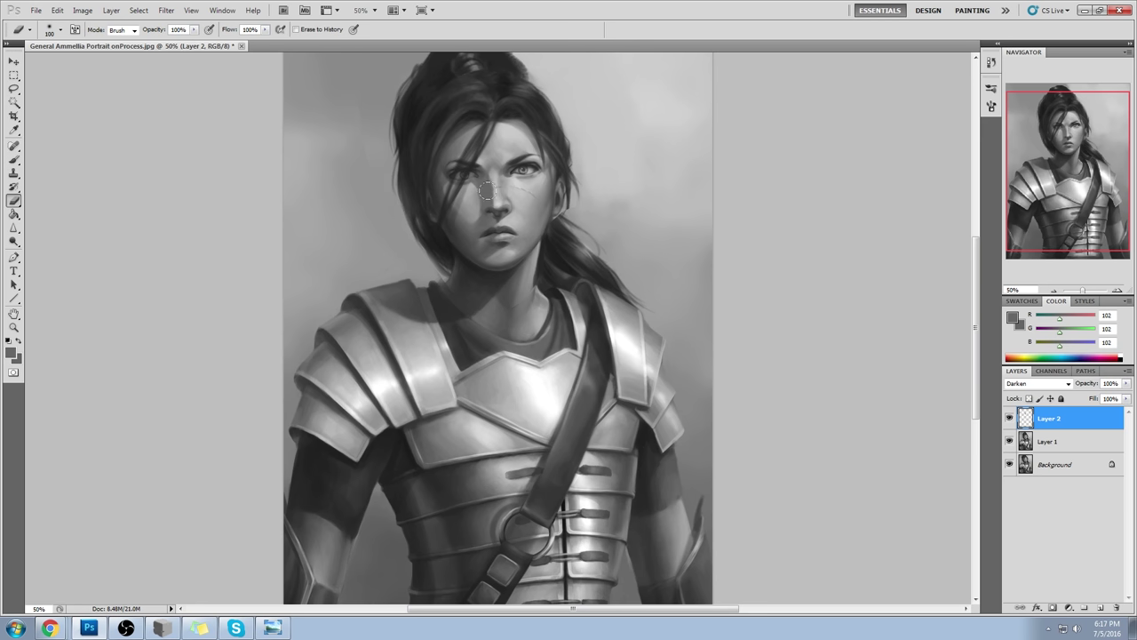
{"action": "right_click", "coordinate": [503, 151]}
{"action": "double_click", "coordinate": [545, 438]}
{"action": "key", "text": "bracketleft"}
{"action": "key", "text": "bracketleft"}
{"action": "key", "text": "bracketleft"}
{"action": "key", "text": "bracketleft"}
{"action": "mouse_move", "coordinate": [1136, 11]}
{"action": "left_mouse_down"}
{"action": "mouse_move", "coordinate": [617, 49]}
{"action": "mouse_move", "coordinate": [1136, 51]}
{"action": "left_mouse_up"}
{"action": "key", "text": "v"}
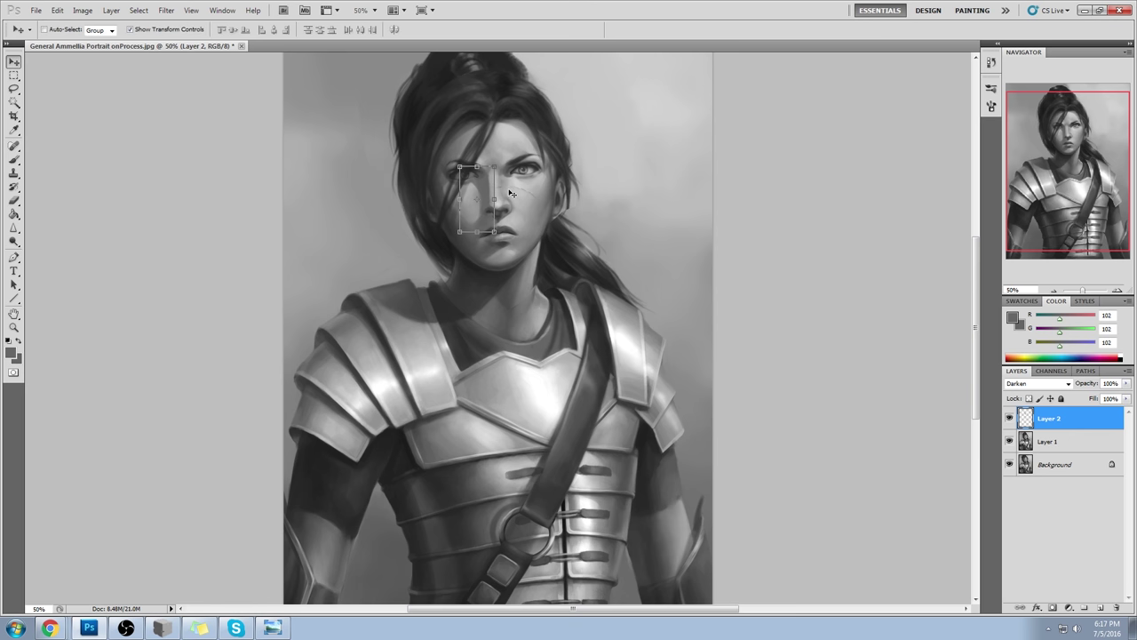
- Sample the grey beside the nose bridge and clean up the shading between nose and lit cheek with a 25 px eraser
{"action": "key", "text": "b"}
{"action": "left_click", "coordinate": [487, 181], "text": "alt"}
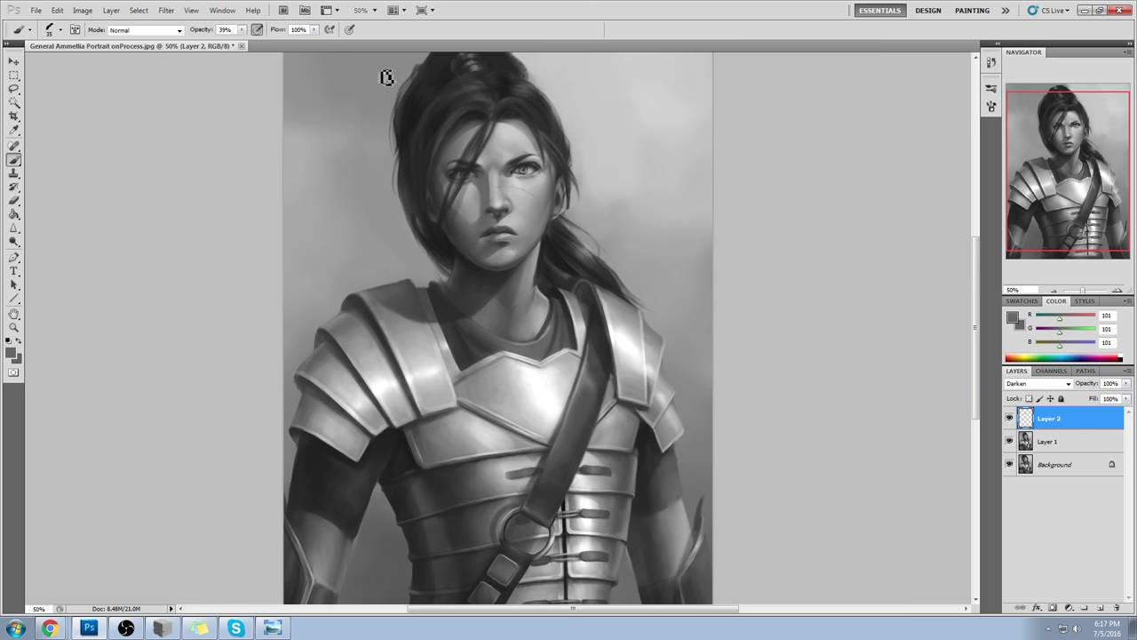
{"action": "key", "text": "["}
{"action": "key", "text": "bracketright"}
{"action": "key", "text": "bracketright"}
{"action": "key", "text": "bracketright"}
{"action": "key", "text": "e"}
{"action": "mouse_move", "coordinate": [527, 181]}
{"action": "left_mouse_down"}
{"action": "mouse_move", "coordinate": [545, 177]}
{"action": "mouse_move", "coordinate": [514, 188]}
{"action": "left_mouse_up"}
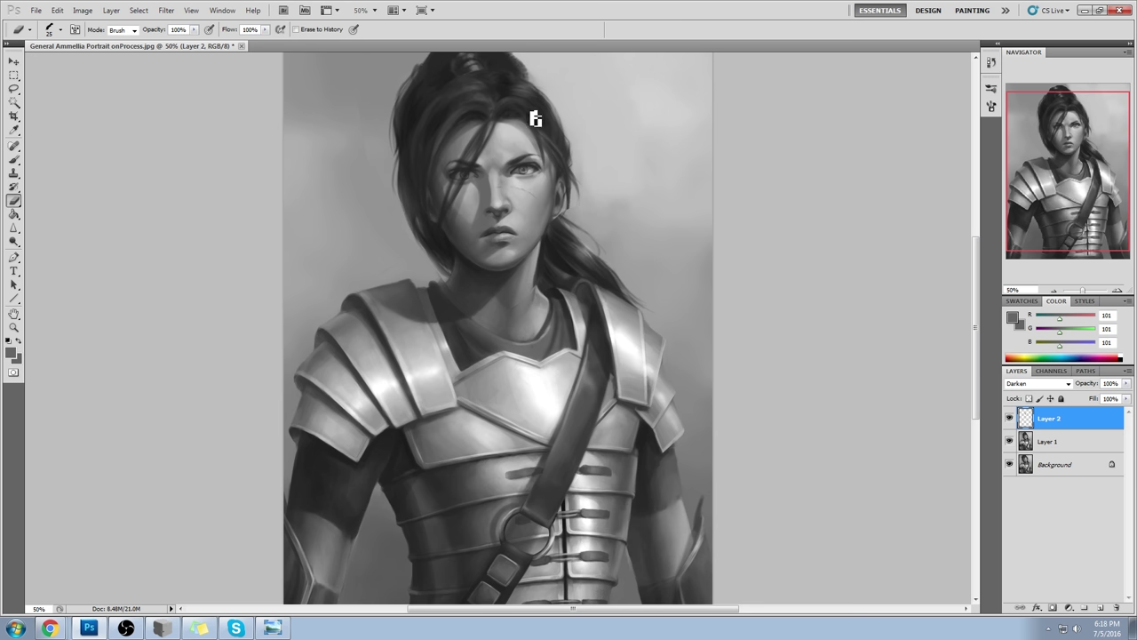
- Sample greys around the shaded eye, nose and hair strand and touch up the facial shading on Layer 2
{"action": "key", "text": "b"}
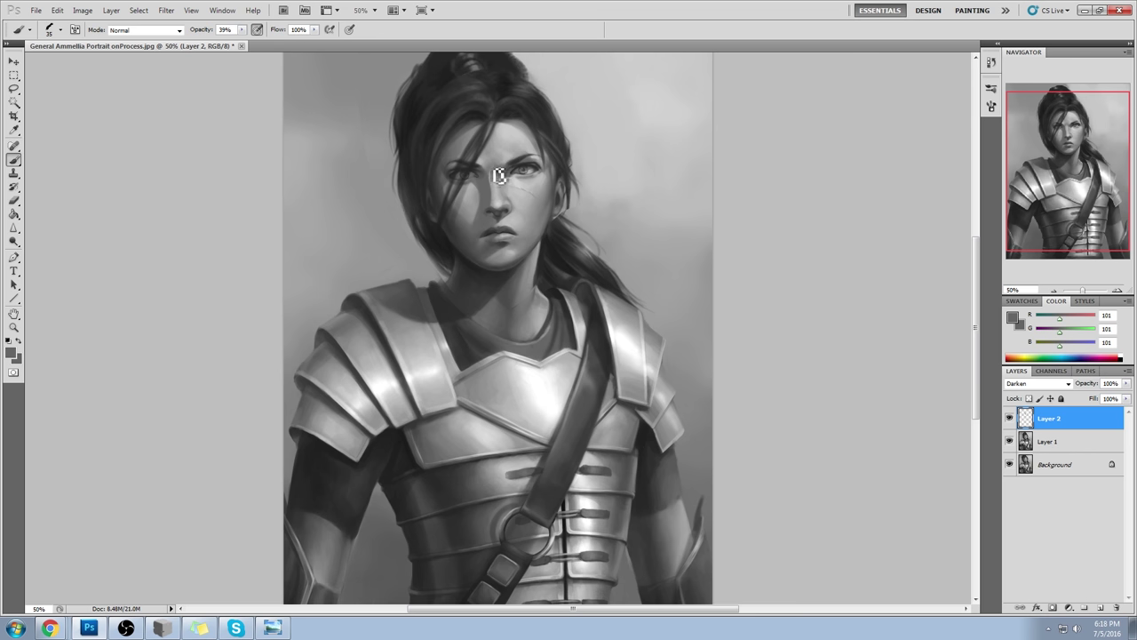
{"action": "key", "text": "e"}
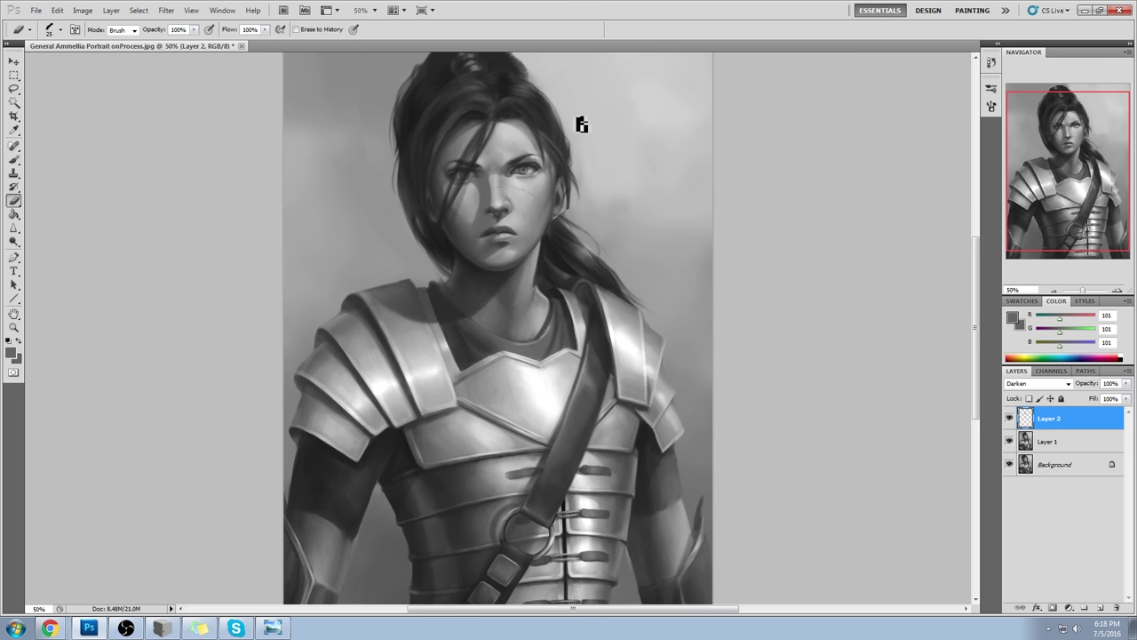
{"action": "key", "text": "b"}
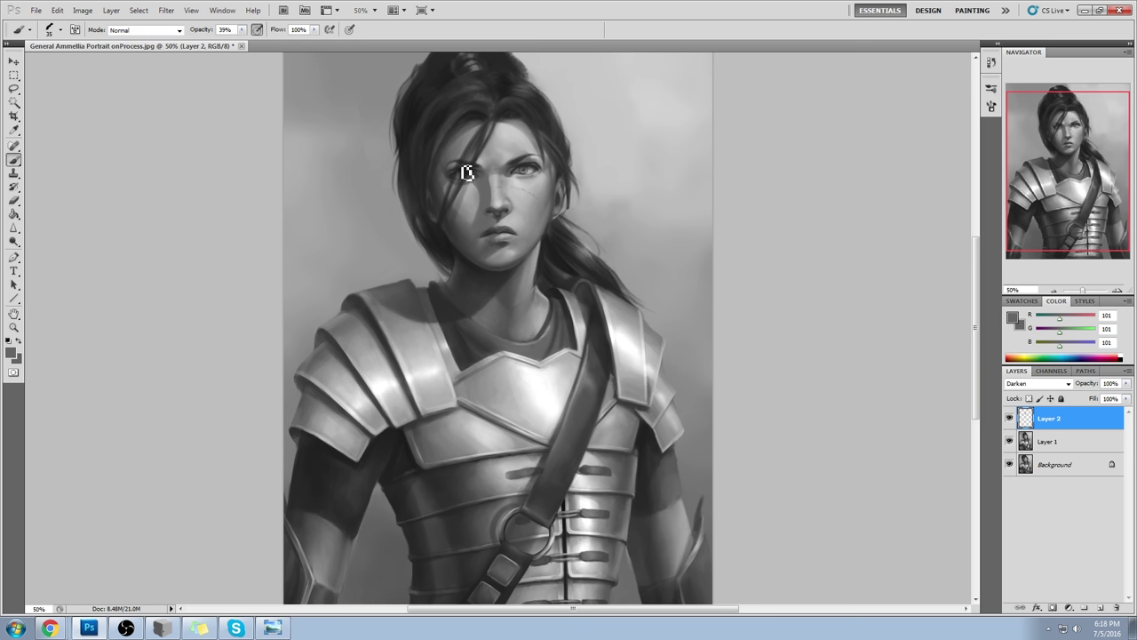
{"action": "left_click", "coordinate": [446, 171], "text": "alt"}
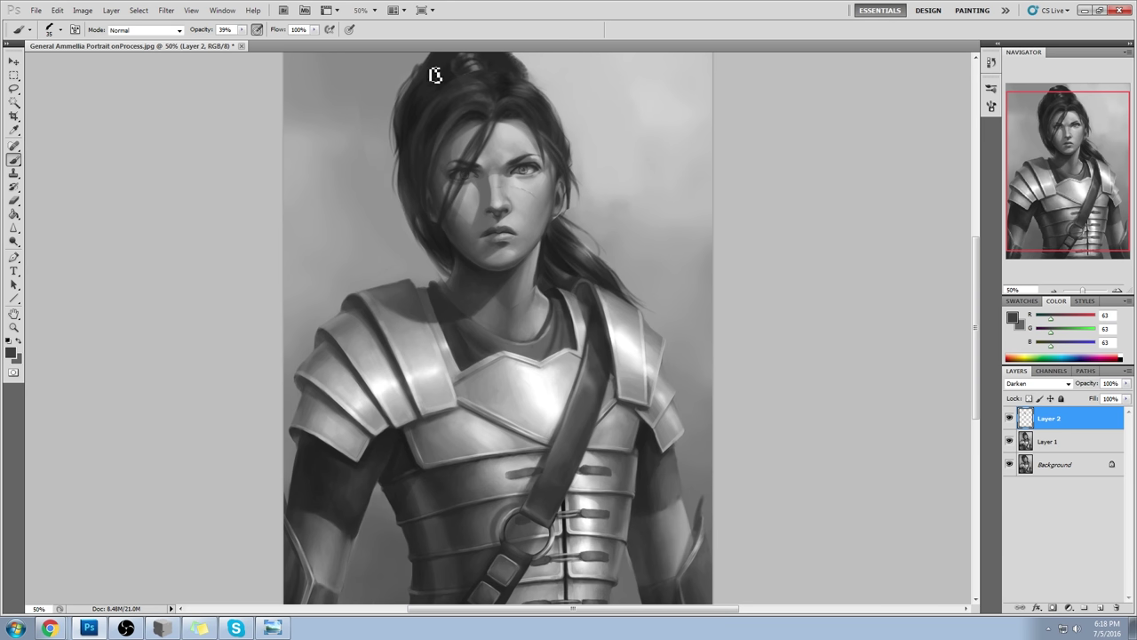
{"action": "left_click", "coordinate": [447, 182], "text": "alt"}
{"action": "left_click", "coordinate": [444, 171], "text": "alt"}
{"action": "left_click", "coordinate": [484, 183], "text": "alt"}
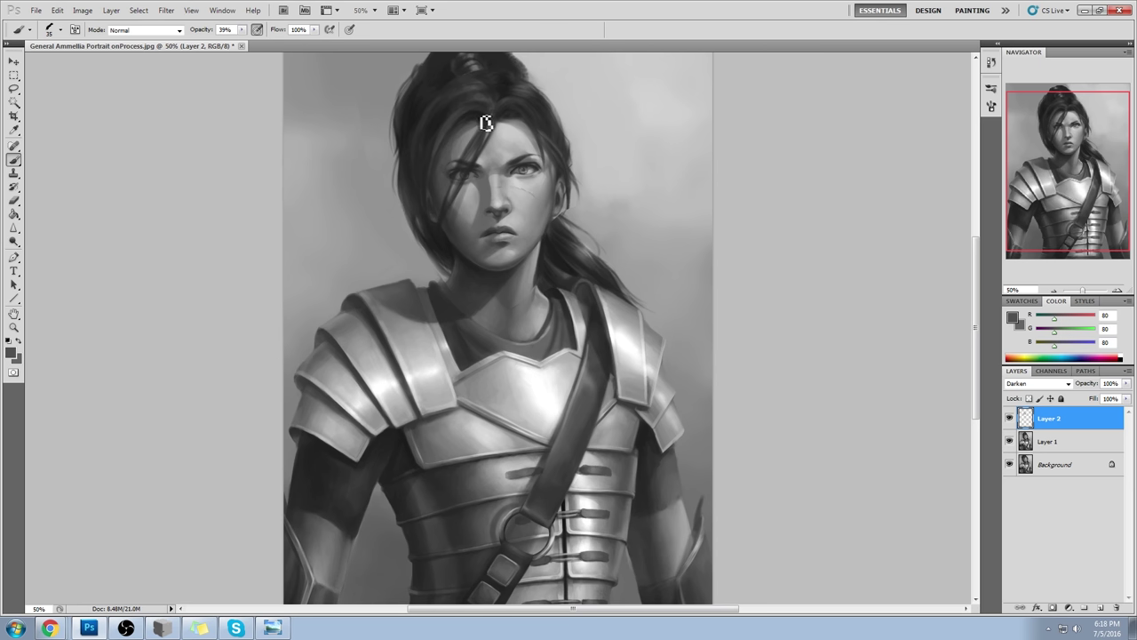
{"action": "left_click", "coordinate": [482, 136], "text": "alt"}
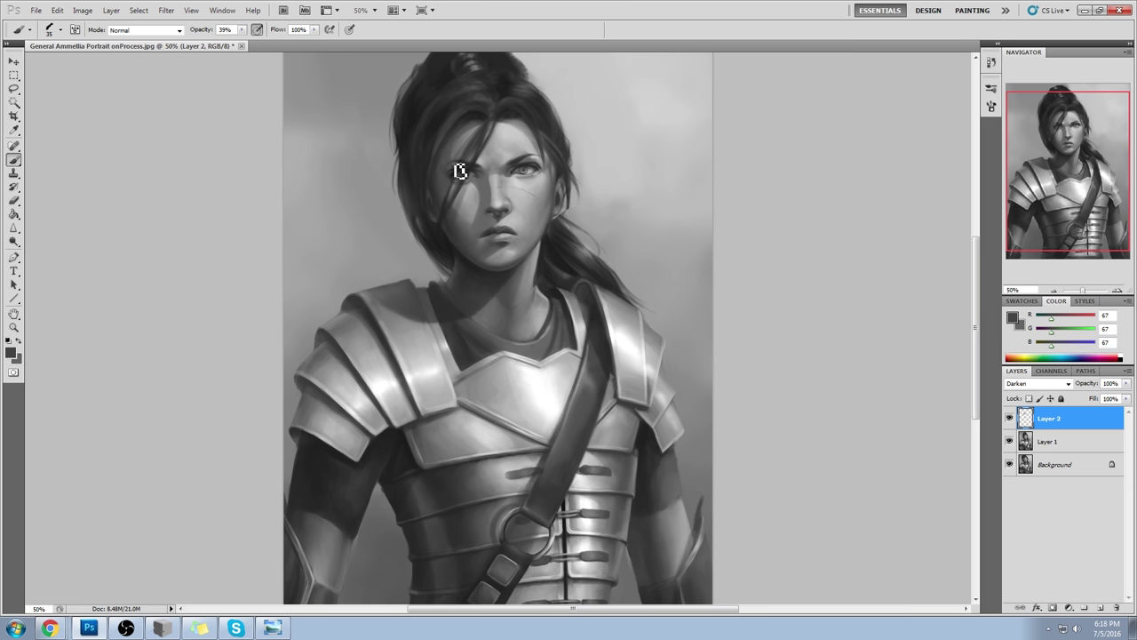
- Sample mid grey (RGB 152) from the forehead and paint over the lit side of the forehead and temple
{"action": "left_click", "coordinate": [523, 126], "text": "alt"}
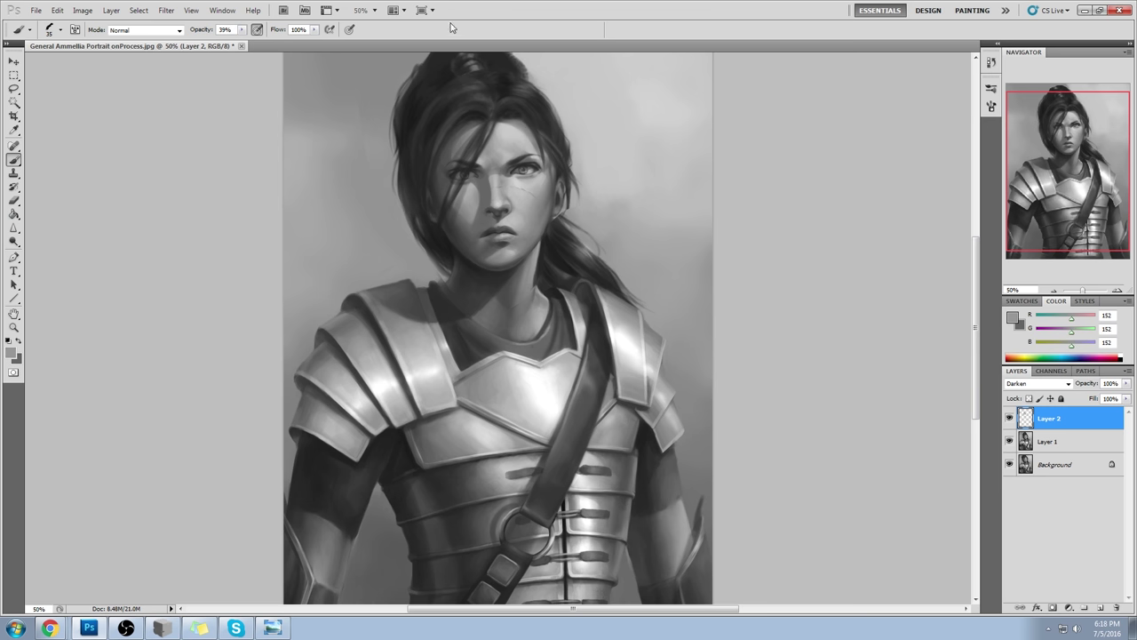
{"action": "key", "text": "["}
{"action": "left_click_drag", "start_coordinate": [528, 135], "coordinate": [550, 168]}
{"action": "key", "text": "bracketright"}
{"action": "key", "text": "bracketright"}
{"action": "key", "text": "bracketright"}
{"action": "mouse_move", "coordinate": [525, 132]}
{"action": "left_mouse_down"}
{"action": "mouse_move", "coordinate": [553, 172]}
{"action": "mouse_move", "coordinate": [571, 165]}
{"action": "left_mouse_up"}
{"action": "key", "text": "bracketright"}
- Switch to Chrome to study the lit bust reference, return to Photoshop and choose a soft 65 px brush tip
{"action": "left_click_drag", "start_coordinate": [1136, 39], "coordinate": [812, 45]}
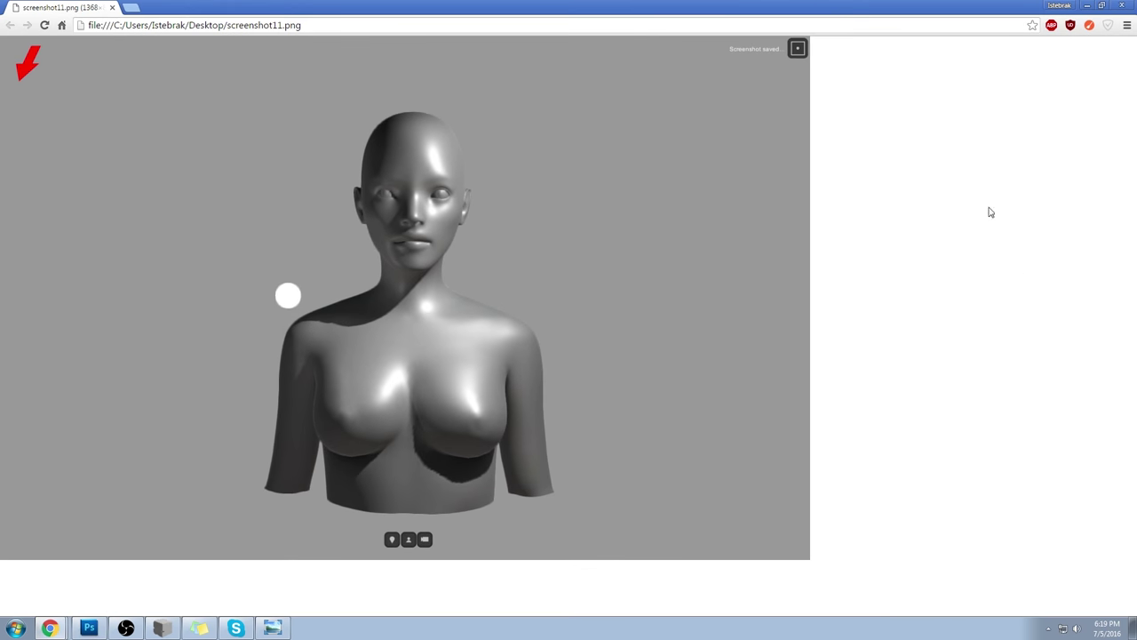
{"action": "left_click_drag", "start_coordinate": [840, 6], "coordinate": [981, 48]}
{"action": "left_click_drag", "start_coordinate": [825, 50], "coordinate": [1067, 36]}
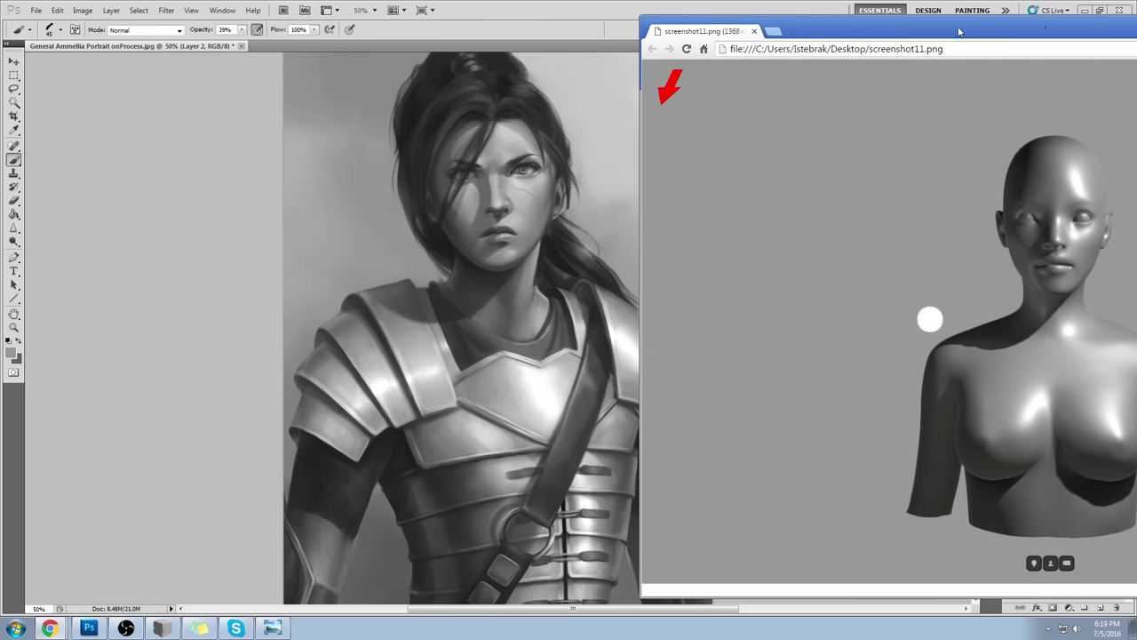
{"action": "key", "text": "alt+Tab"}
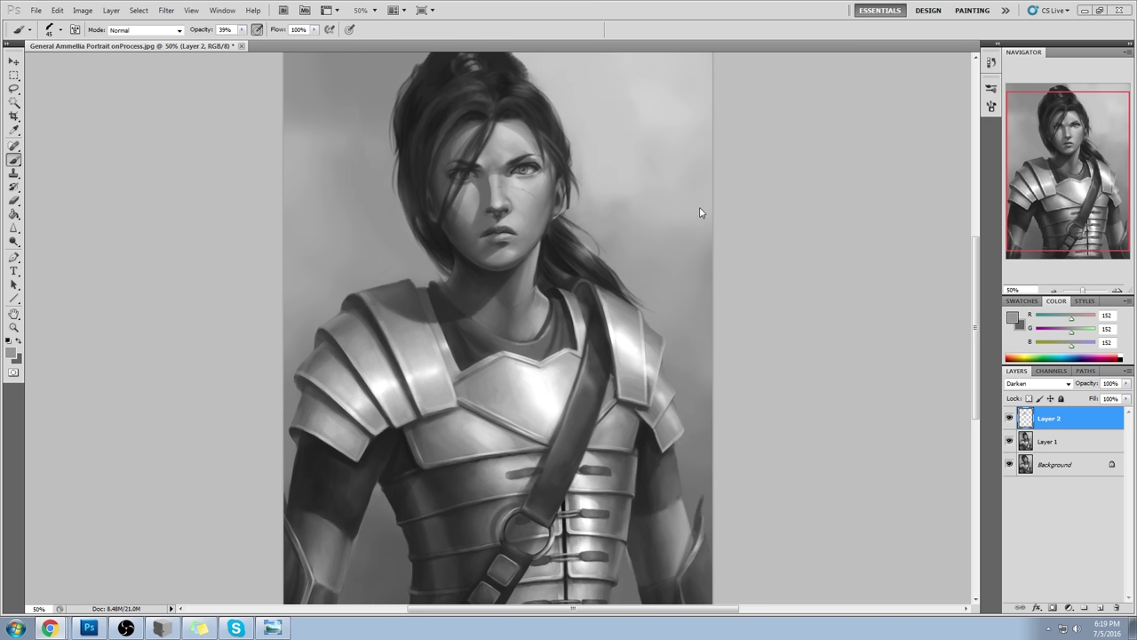
{"action": "right_click", "coordinate": [485, 176]}
{"action": "left_click", "coordinate": [593, 479]}
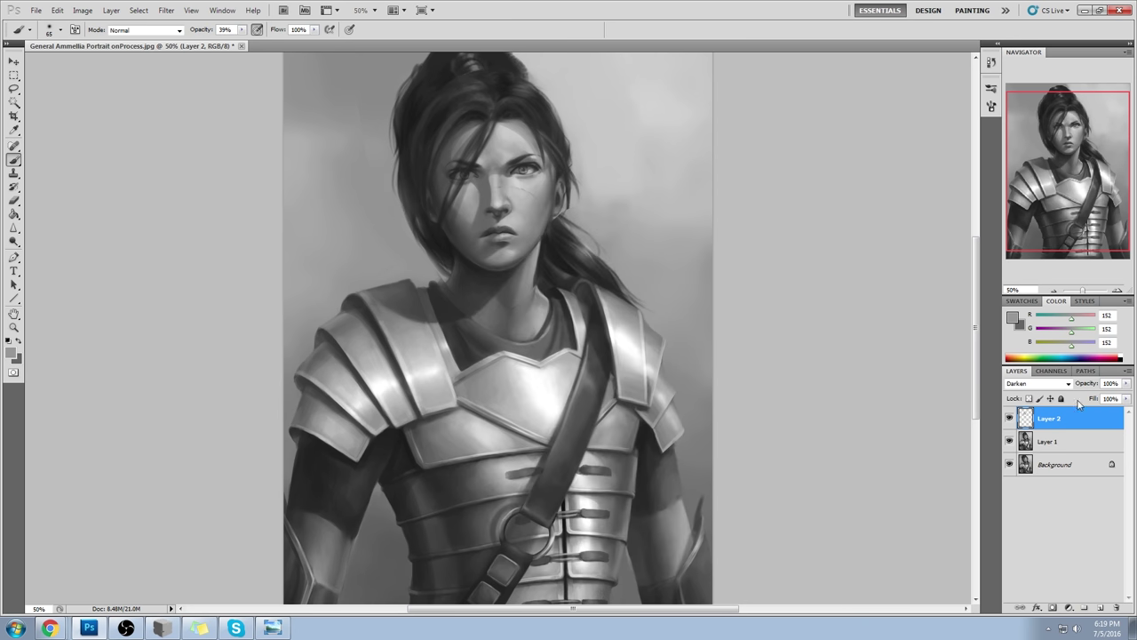
- Compare the portrait with Layer 2 hidden and shown, and merge Layer 2 down into Layer 1
{"action": "left_click", "coordinate": [1009, 419]}
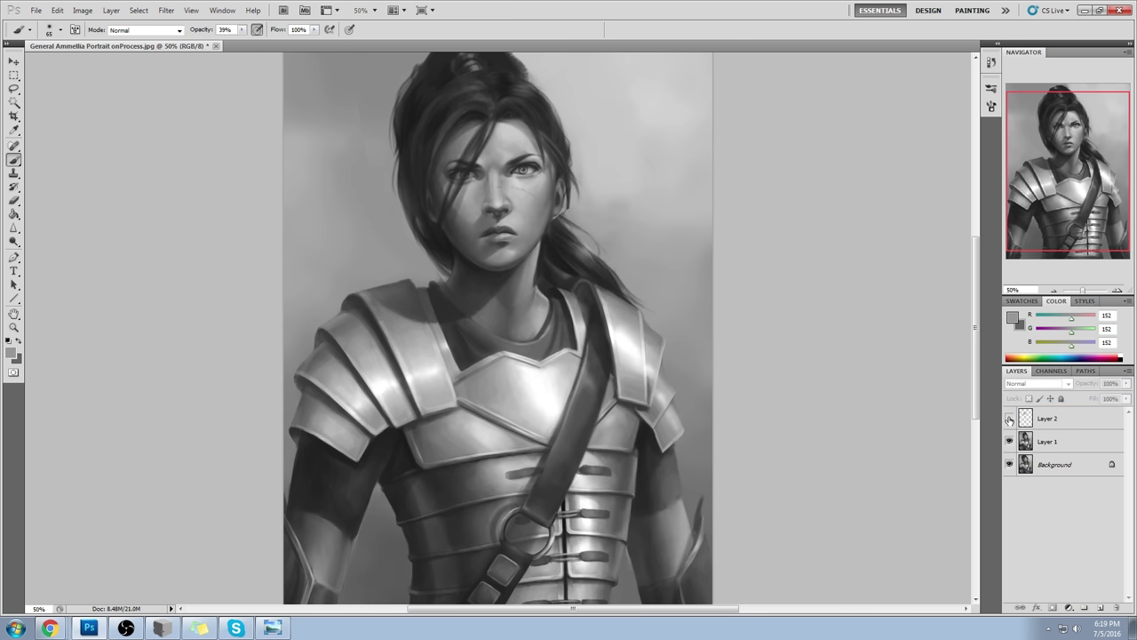
{"action": "left_click", "coordinate": [1009, 419]}
{"action": "left_click", "coordinate": [1009, 419]}
{"action": "left_click", "coordinate": [1009, 419]}
{"action": "left_click", "coordinate": [1009, 418]}
{"action": "left_click", "coordinate": [1008, 418]}
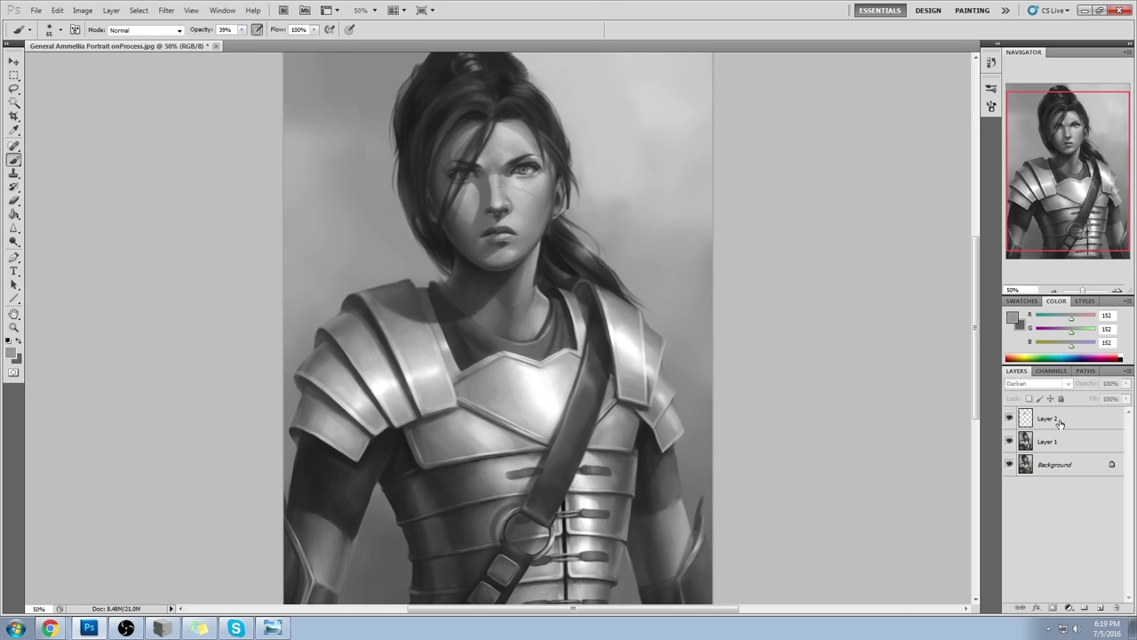
{"action": "right_click", "coordinate": [1071, 417]}
{"action": "left_click", "coordinate": [1067, 392]}
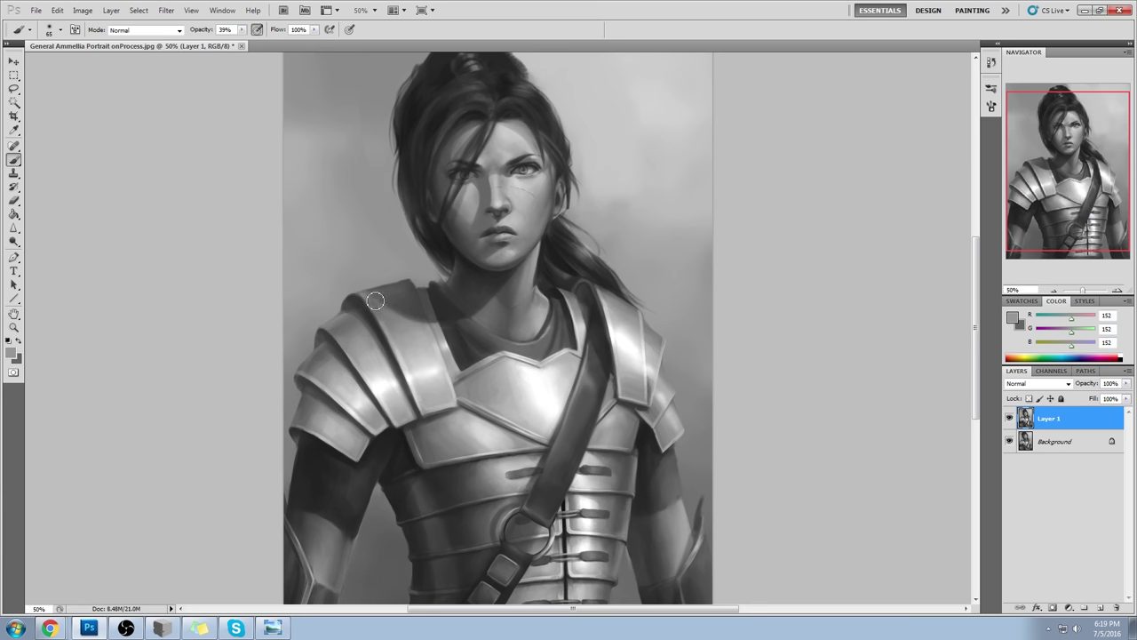
- Undo the last change, add a new layer above Layer 1 and enlarge the soft brush to 175 px
{"action": "key", "text": "ctrl+z"}
{"action": "right_click", "coordinate": [601, 242]}
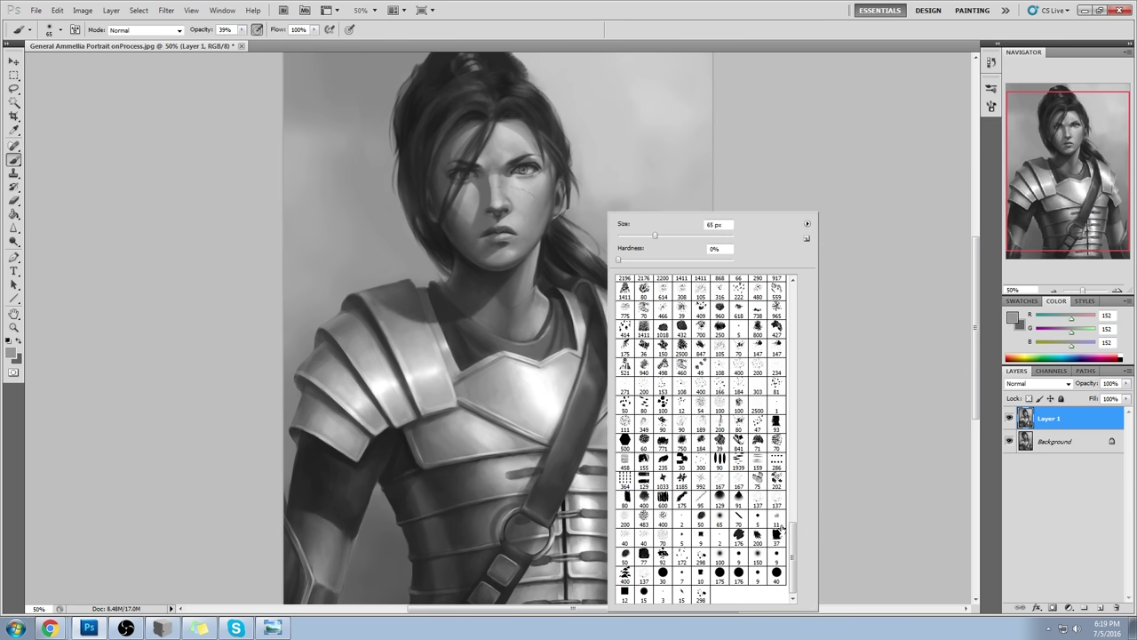
{"action": "left_click", "coordinate": [882, 465]}
{"action": "key", "text": "bracketright"}
{"action": "key", "text": "bracketright"}
{"action": "key", "text": "bracketright"}
{"action": "key", "text": "bracketright"}
{"action": "left_click", "coordinate": [1100, 607]}
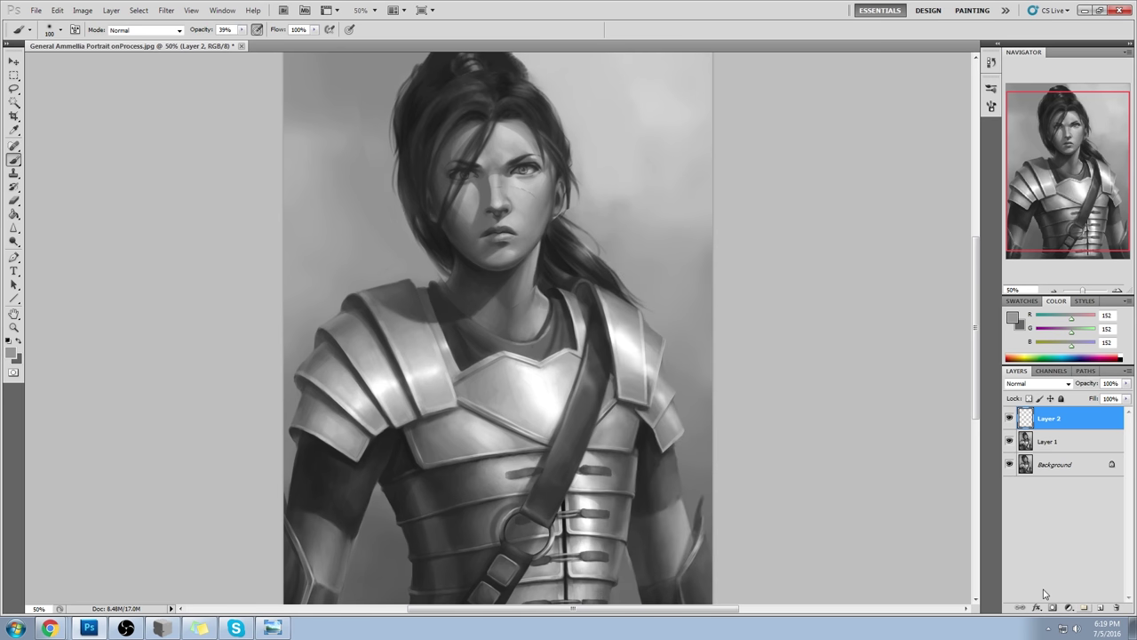
{"action": "key", "text": "bracketright"}
{"action": "key", "text": "bracketright"}
{"action": "key", "text": "bracketright"}
- View and close the portrait photo reference, set the new layer to Color Dodge and choose light grey RGB 227
{"action": "left_click", "coordinate": [272, 628]}
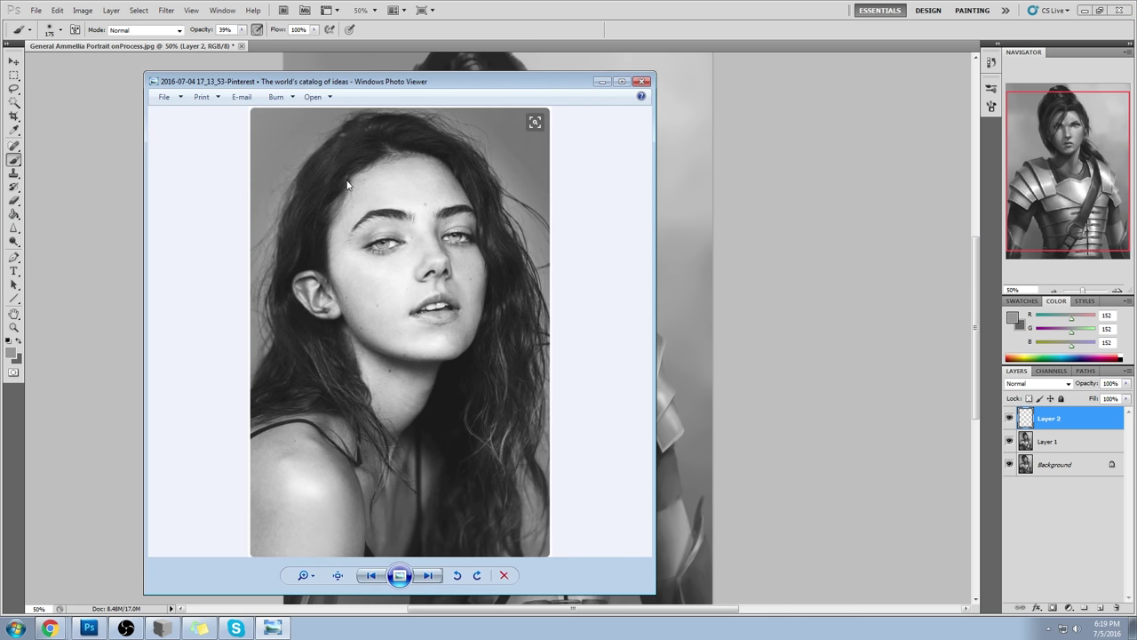
{"action": "left_click", "coordinate": [642, 81]}
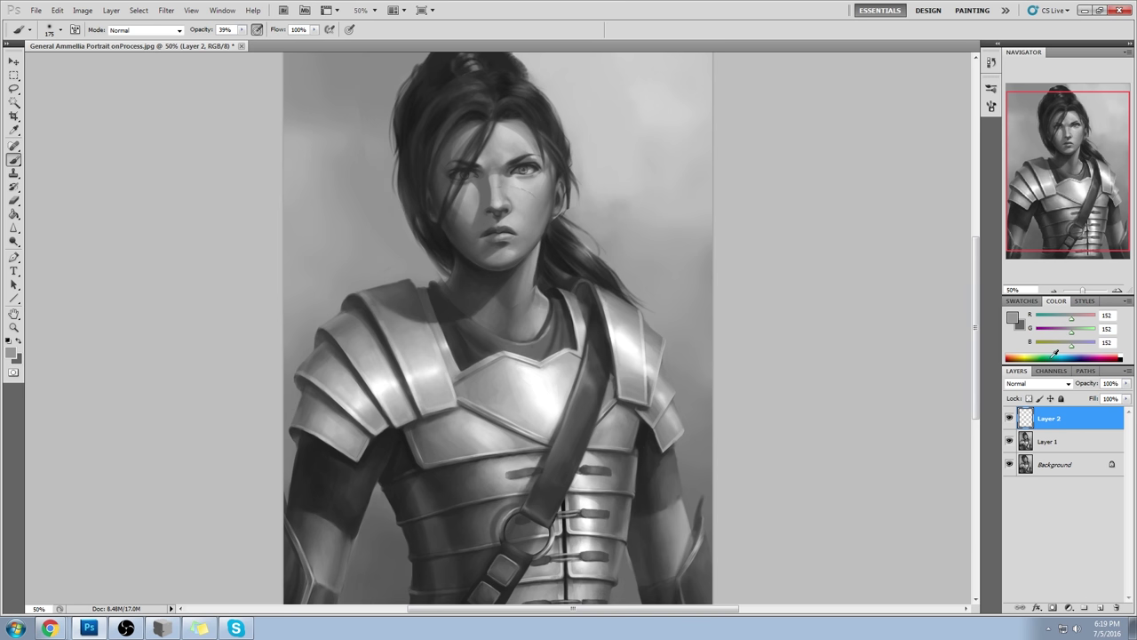
{"action": "left_click", "coordinate": [1038, 385]}
{"action": "left_click", "coordinate": [1030, 187]}
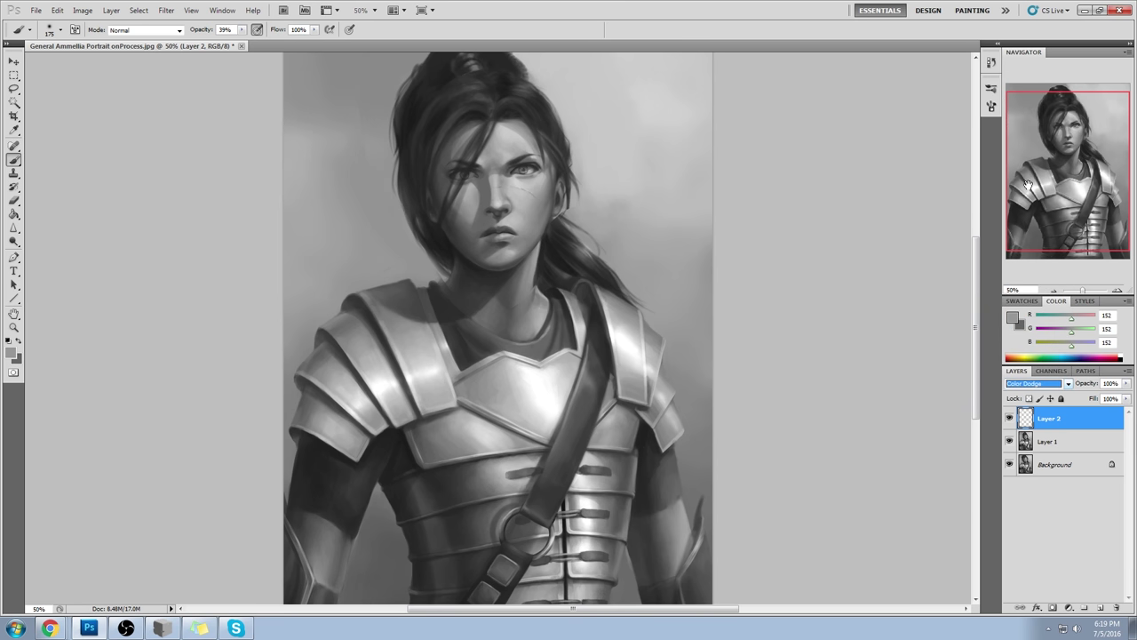
{"action": "left_click", "coordinate": [1013, 318]}
{"action": "left_click_drag", "start_coordinate": [767, 377], "coordinate": [680, 378]}
{"action": "left_click", "coordinate": [989, 357]}
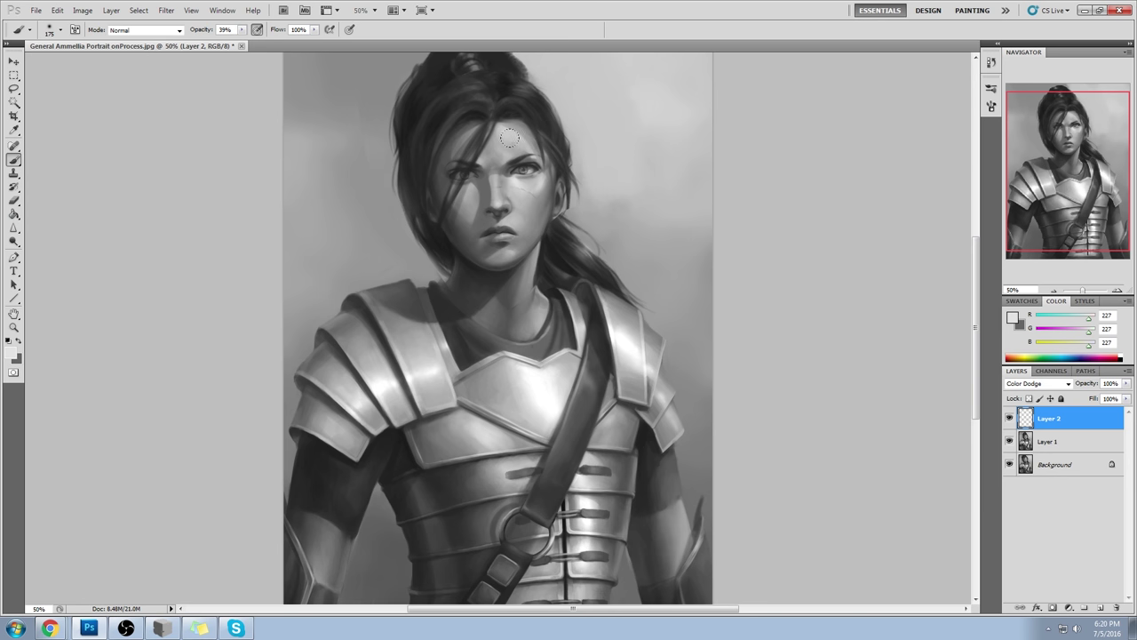
- Paint Color Dodge highlights on the forehead and lit cheek, varying the brush size up to 250 px
{"action": "left_click_drag", "start_coordinate": [503, 144], "coordinate": [510, 140]}
{"action": "left_click_drag", "start_coordinate": [503, 133], "coordinate": [504, 144]}
{"action": "key", "text": "bracketleft"}
{"action": "key", "text": "bracketleft"}
{"action": "key", "text": "bracketleft"}
{"action": "key", "text": "bracketleft"}
{"action": "key", "text": "bracketleft"}
{"action": "key", "text": "bracketleft"}
{"action": "key", "text": "bracketleft"}
{"action": "key", "text": "bracketleft"}
{"action": "key", "text": "bracketleft"}
{"action": "key", "text": "bracketright"}
{"action": "key", "text": "bracketright"}
{"action": "key", "text": "bracketright"}
{"action": "key", "text": "bracketright"}
{"action": "key", "text": "bracketright"}
{"action": "key", "text": "bracketright"}
{"action": "key", "text": "bracketright"}
{"action": "key", "text": "bracketright"}
{"action": "key", "text": "bracketright"}
{"action": "key", "text": "bracketright"}
{"action": "key", "text": "bracketright"}
{"action": "key", "text": "bracketleft"}
{"action": "key", "text": "bracketleft"}
{"action": "key", "text": "bracketleft"}
{"action": "key", "text": "bracketleft"}
{"action": "key", "text": "bracketright"}
{"action": "key", "text": "bracketright"}
{"action": "key", "text": "bracketright"}
{"action": "key", "text": "bracketright"}
{"action": "left_click_drag", "start_coordinate": [547, 189], "coordinate": [530, 183]}
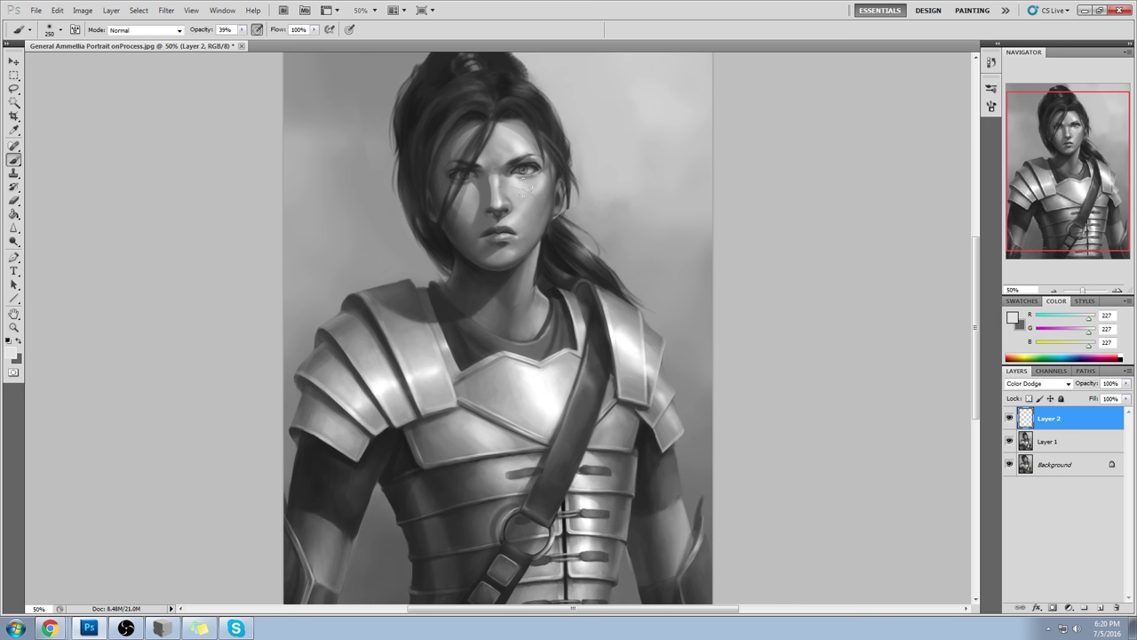
- Sample dark grey (RGB 62), add another new layer and paint a shadow stroke beside the chin with a smaller brush
{"action": "left_click", "coordinate": [504, 238], "text": "alt"}
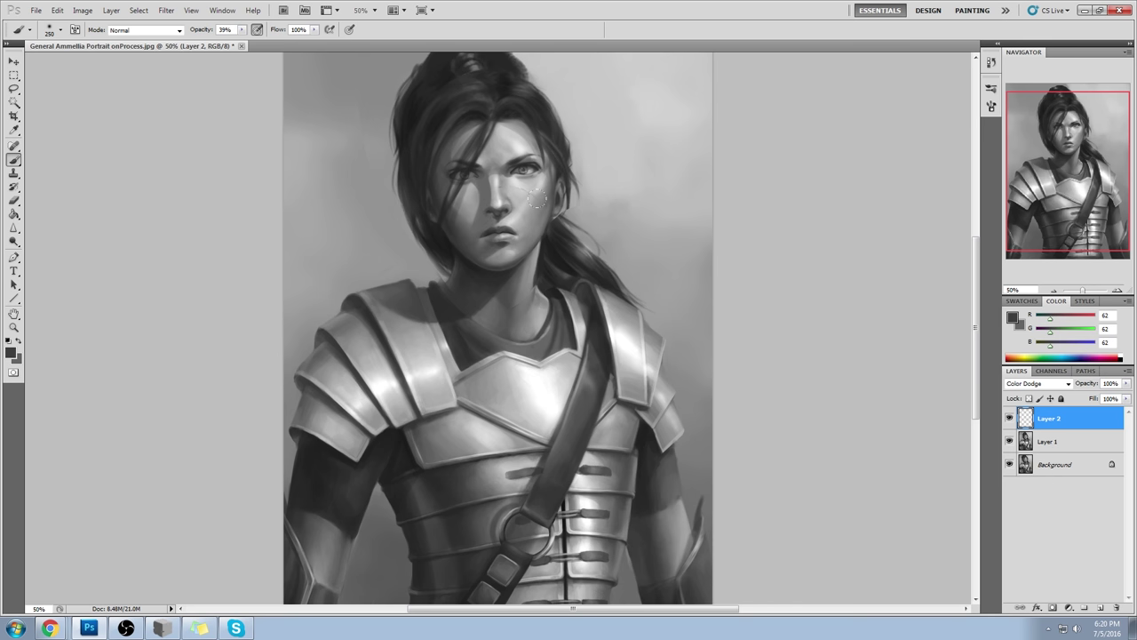
{"action": "left_click", "coordinate": [1100, 608]}
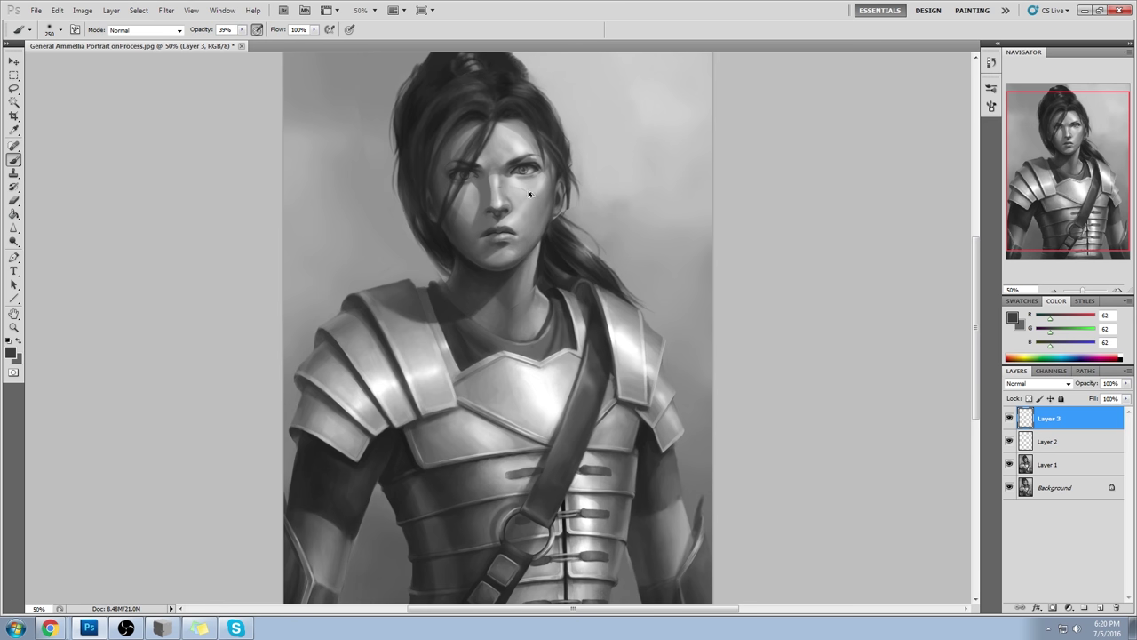
{"action": "key", "text": "["}
{"action": "left_click_drag", "start_coordinate": [513, 244], "coordinate": [522, 252]}
- Clean up the Color Dodge highlights around the nose and lit cheek on Layer 2 using a different eraser tip
{"action": "key", "text": "e"}
{"action": "key", "text": "alt+bracketleft"}
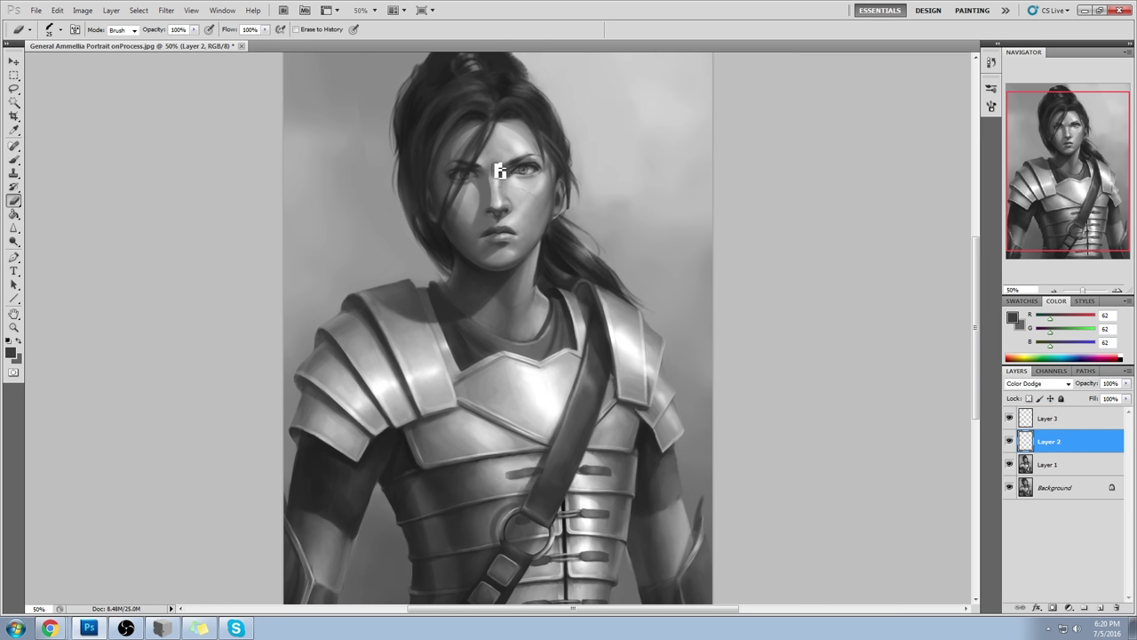
{"action": "right_click", "coordinate": [531, 213]}
{"action": "left_click", "coordinate": [641, 518]}
{"action": "left_click", "coordinate": [851, 388]}
{"action": "key", "text": "bracketright"}
{"action": "key", "text": "bracketright"}
{"action": "key", "text": "bracketright"}
{"action": "key", "text": "bracketright"}
{"action": "key", "text": "bracketright"}
{"action": "key", "text": "bracketright"}
{"action": "key", "text": "ctrl+space"}
{"action": "left_click_drag", "start_coordinate": [442, 137], "coordinate": [626, 261]}
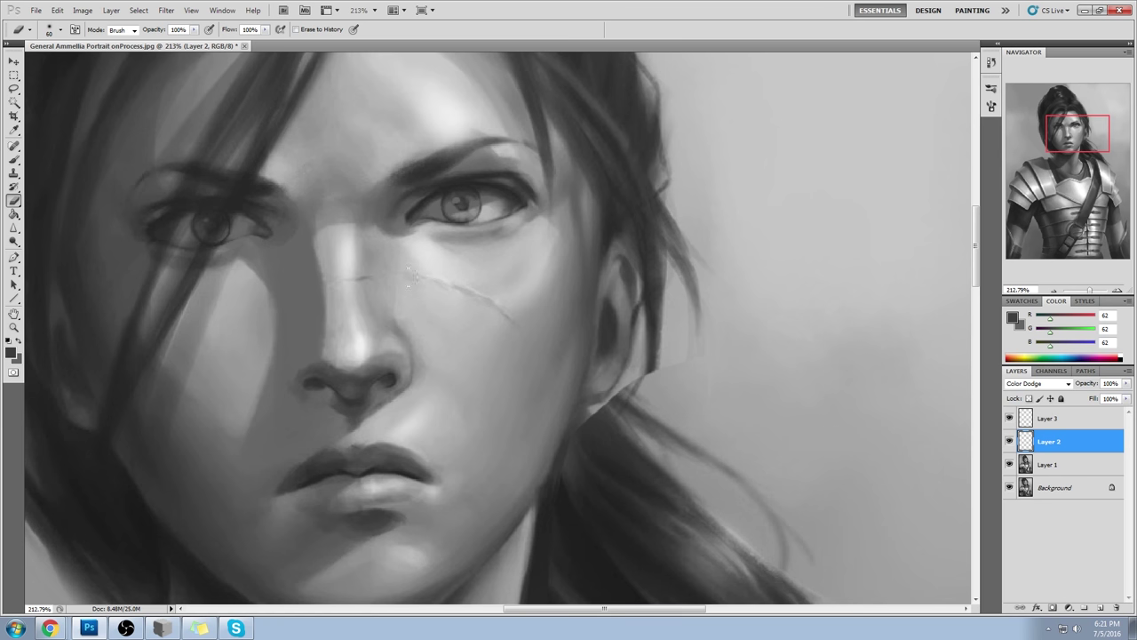
{"action": "key", "text": "["}
- Paint along the lower lid of the lit eye on Layer 2 with a 10 px brush
{"action": "key", "text": "b"}
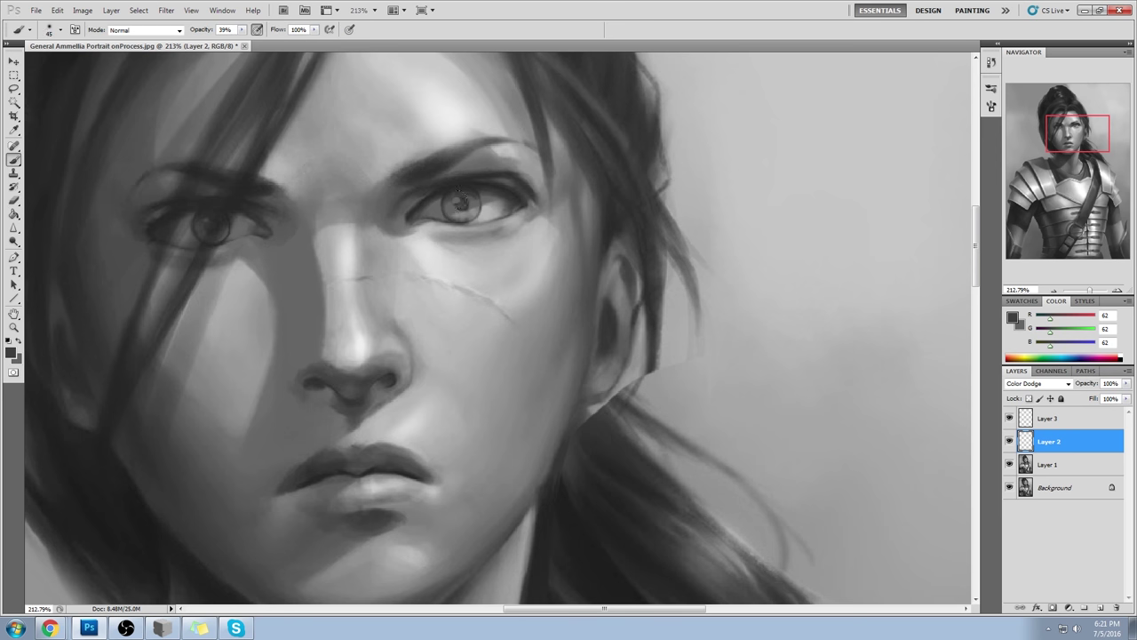
{"action": "key", "text": "["}
{"action": "key", "text": "["}
{"action": "key", "text": "["}
{"action": "left_click_drag", "start_coordinate": [519, 216], "coordinate": [489, 227]}
- Add a new layer in Lighten mode and paint the lit eye's lower lid with greys sampled beside it
{"action": "left_click", "coordinate": [1101, 608]}
{"action": "left_click", "coordinate": [1038, 383]}
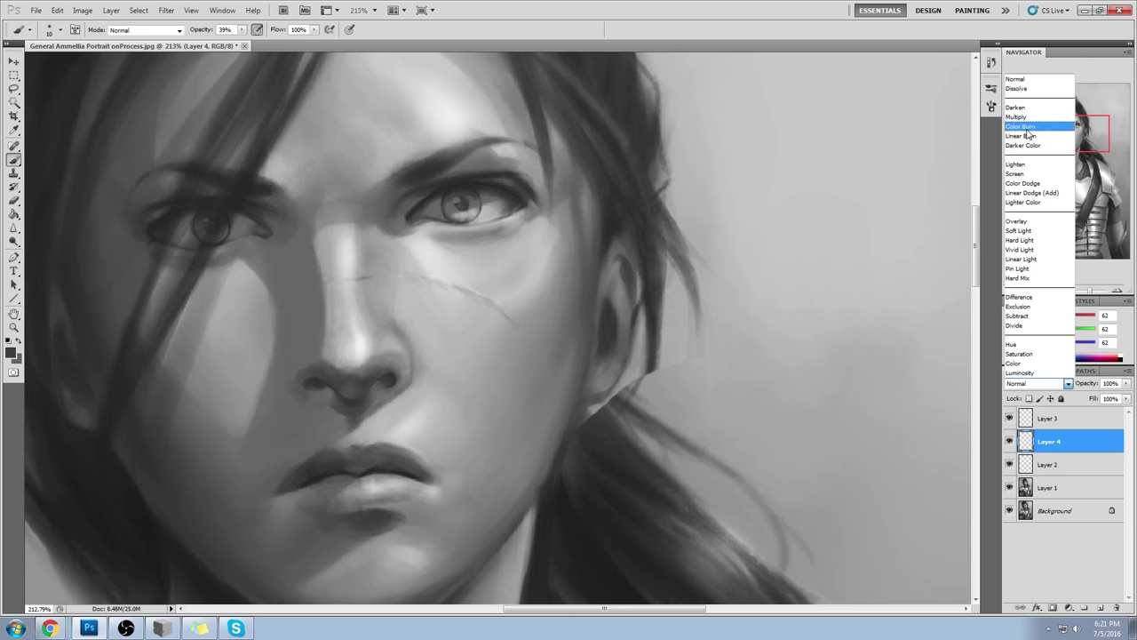
{"action": "left_click", "coordinate": [1016, 164]}
{"action": "left_click", "coordinate": [487, 227], "text": "alt"}
{"action": "left_click_drag", "start_coordinate": [487, 228], "coordinate": [514, 218]}
{"action": "left_click_drag", "start_coordinate": [443, 229], "coordinate": [455, 226]}
{"action": "left_click", "coordinate": [437, 220], "text": "alt"}
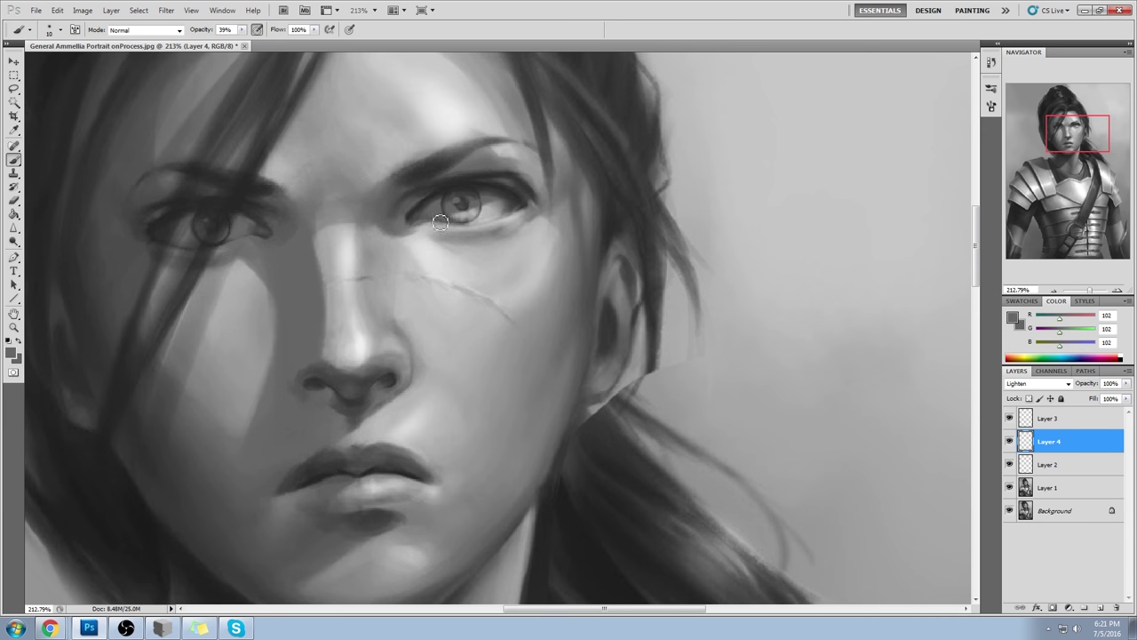
{"action": "left_click", "coordinate": [484, 227], "text": "alt"}
- Check the whole portrait and merge Layers 2, 3 and 4 down into Layer 1
{"action": "key", "text": "ctrl+0"}
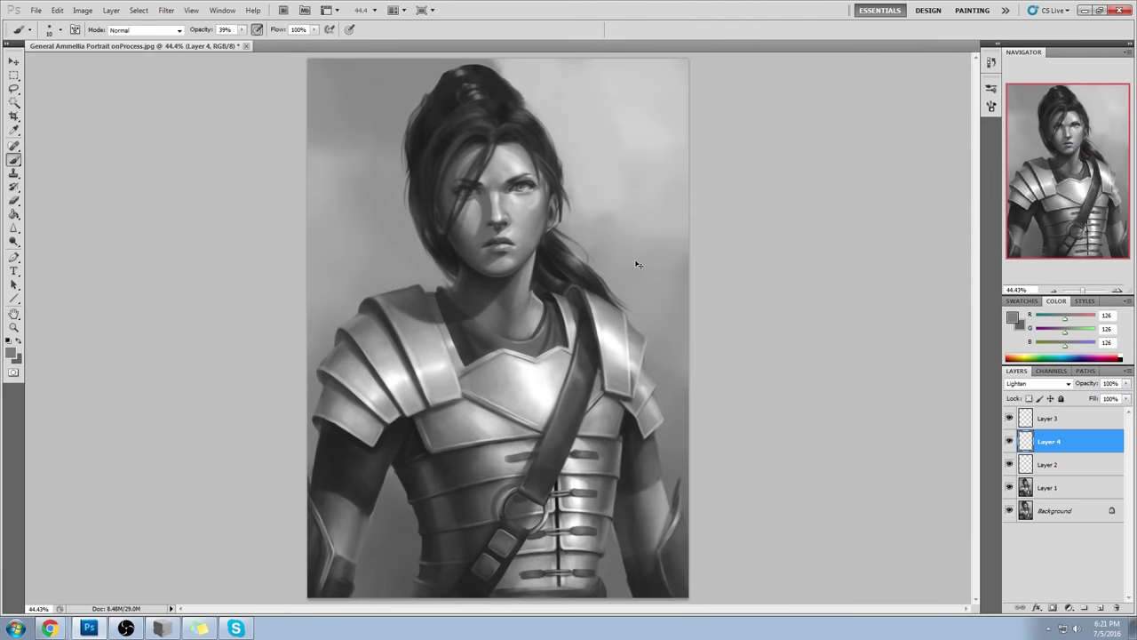
{"action": "key", "text": "ctrl+plus"}
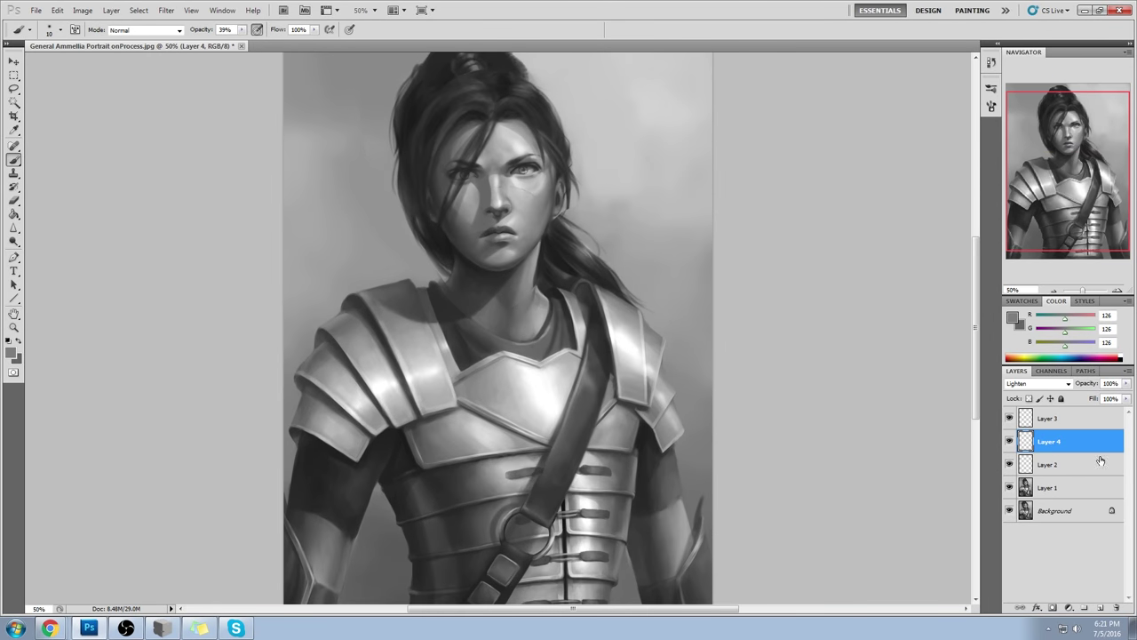
{"action": "right_click", "coordinate": [1046, 474]}
{"action": "left_click", "coordinate": [1054, 435]}
{"action": "right_click", "coordinate": [1057, 447]}
{"action": "left_click", "coordinate": [1081, 412]}
{"action": "right_click", "coordinate": [1064, 425]}
{"action": "left_click", "coordinate": [1081, 395]}
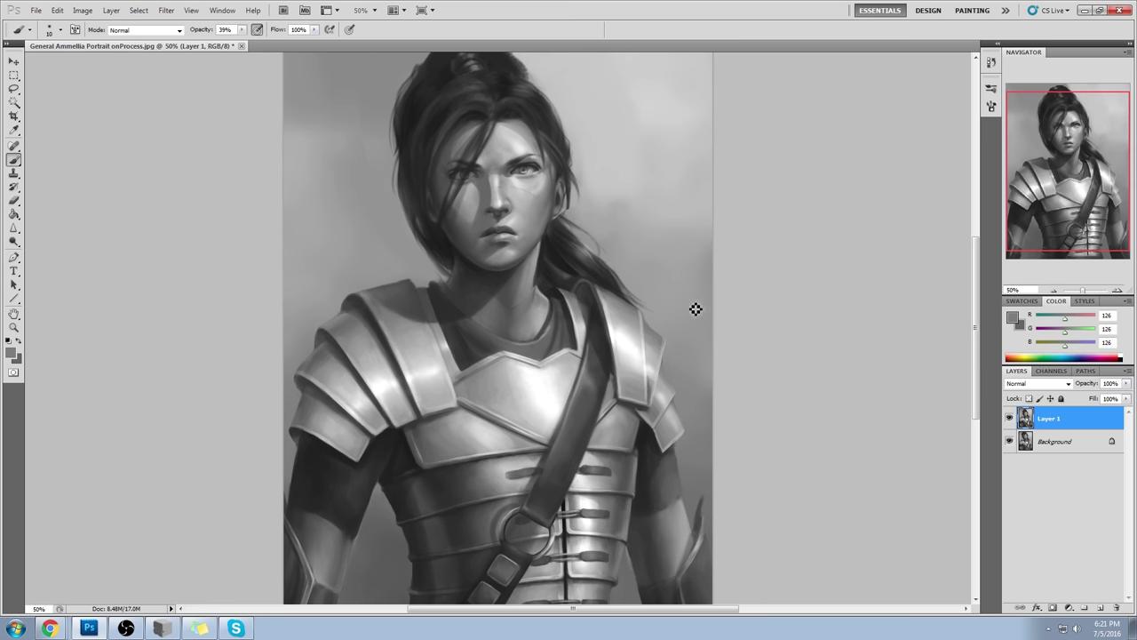
- Outline the whole head and hair on Layer 1 with a freehand Lasso selection
{"action": "key", "text": "ctrl+minus"}
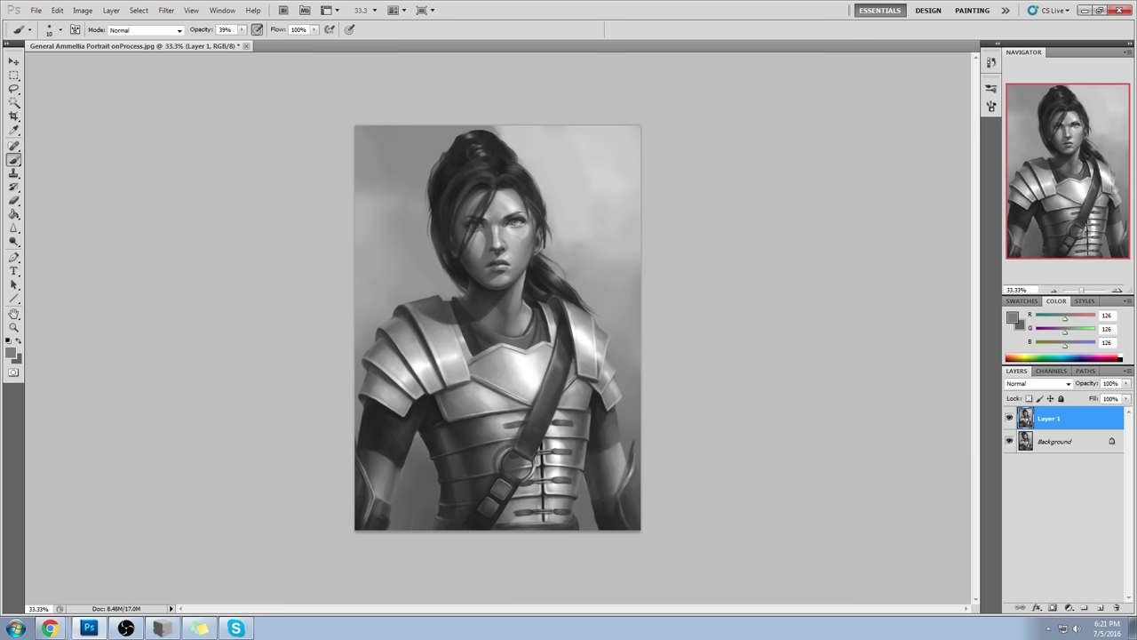
{"action": "key", "text": "l"}
{"action": "mouse_move", "coordinate": [492, 124]}
{"action": "left_mouse_down"}
{"action": "mouse_move", "coordinate": [427, 201]}
{"action": "mouse_move", "coordinate": [458, 277]}
{"action": "mouse_move", "coordinate": [404, 208]}
{"action": "mouse_move", "coordinate": [424, 254]}
{"action": "left_mouse_up"}
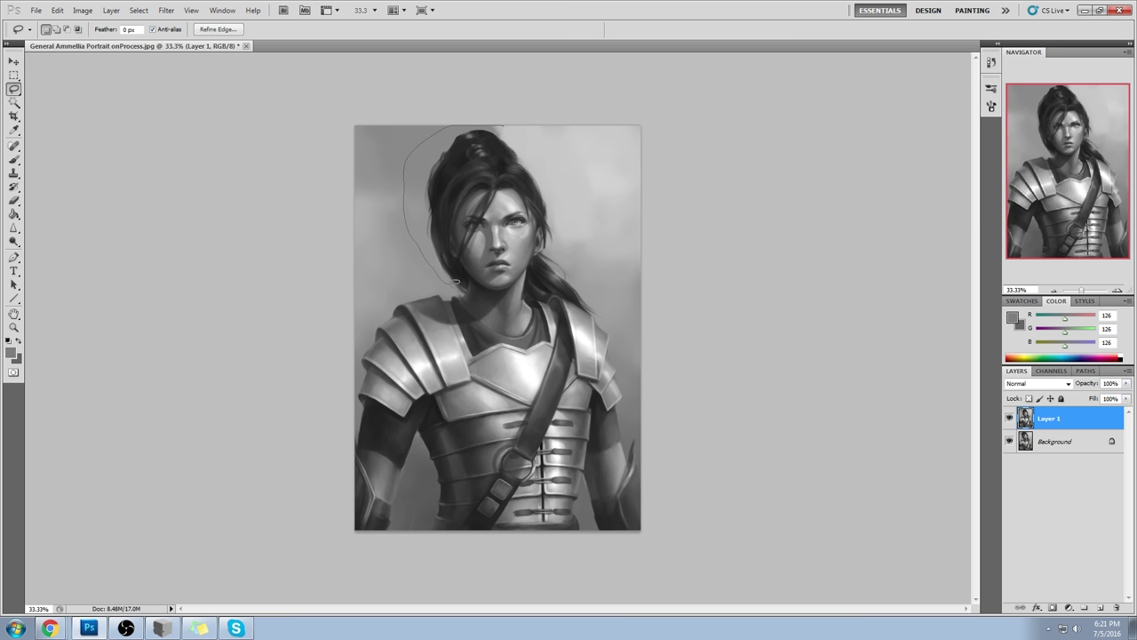
{"action": "mouse_move", "coordinate": [472, 289]}
{"action": "left_mouse_down"}
{"action": "mouse_move", "coordinate": [503, 290]}
{"action": "mouse_move", "coordinate": [506, 308]}
{"action": "mouse_move", "coordinate": [536, 282]}
{"action": "left_mouse_up"}
{"action": "left_click_drag", "start_coordinate": [551, 239], "coordinate": [541, 173]}
{"action": "left_click_drag", "start_coordinate": [493, 113], "coordinate": [495, 110]}
- Refine the head selection by excluding the ponytail and smoothing its edge along the jaw and neck
{"action": "key", "text": "alt"}
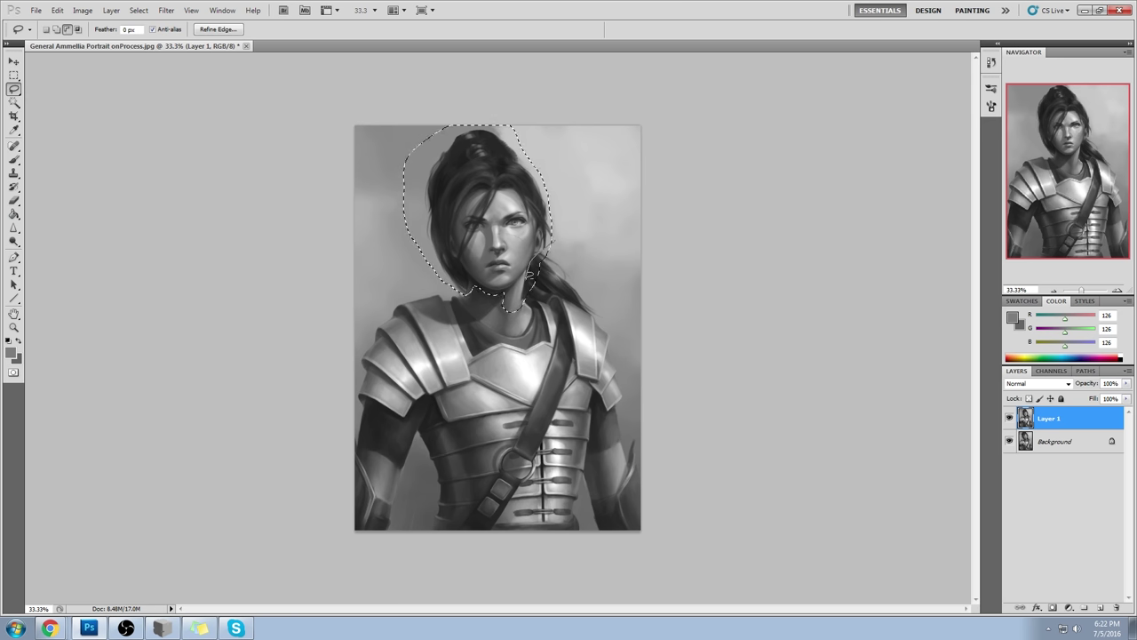
{"action": "left_click_drag", "start_coordinate": [527, 303], "coordinate": [603, 219]}
{"action": "key", "text": "alt"}
{"action": "left_click_drag", "start_coordinate": [478, 300], "coordinate": [475, 298]}
{"action": "key", "text": "ctrl+alt+z"}
{"action": "left_click_drag", "start_coordinate": [505, 308], "coordinate": [508, 282]}
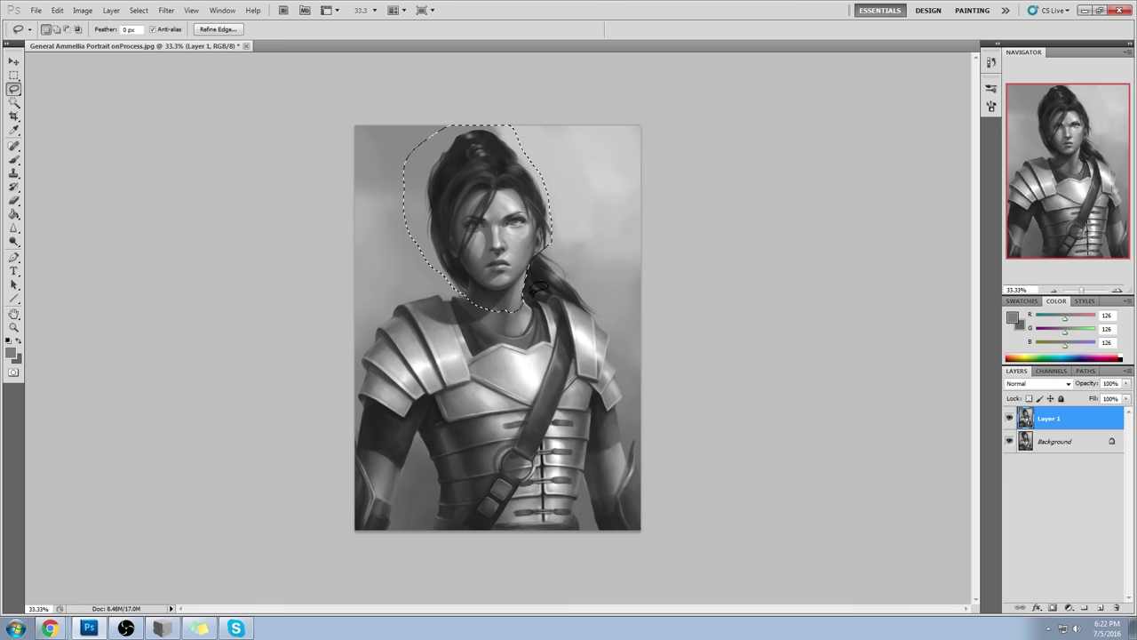
- Adjust the lower edge of the head selection along the neck and copy the selected head to a new layer
{"action": "key", "text": "alt"}
{"action": "key", "text": "shift"}
{"action": "key", "text": "shift"}
{"action": "left_click_drag", "start_coordinate": [498, 309], "coordinate": [514, 302]}
{"action": "key", "text": "ctrl+j"}
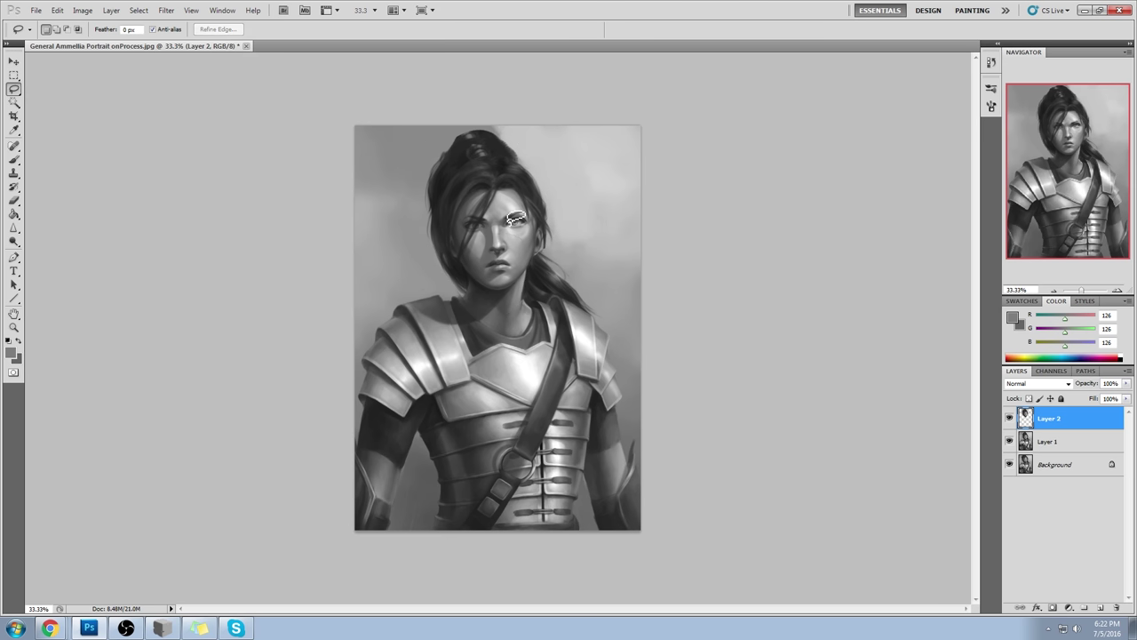
- Scale the copied head proportionally to 94.69% and position it over the neck
{"action": "key", "text": "v"}
{"action": "left_click_drag", "start_coordinate": [556, 123], "coordinate": [549, 130]}
{"action": "left_click_drag", "start_coordinate": [491, 199], "coordinate": [496, 198]}
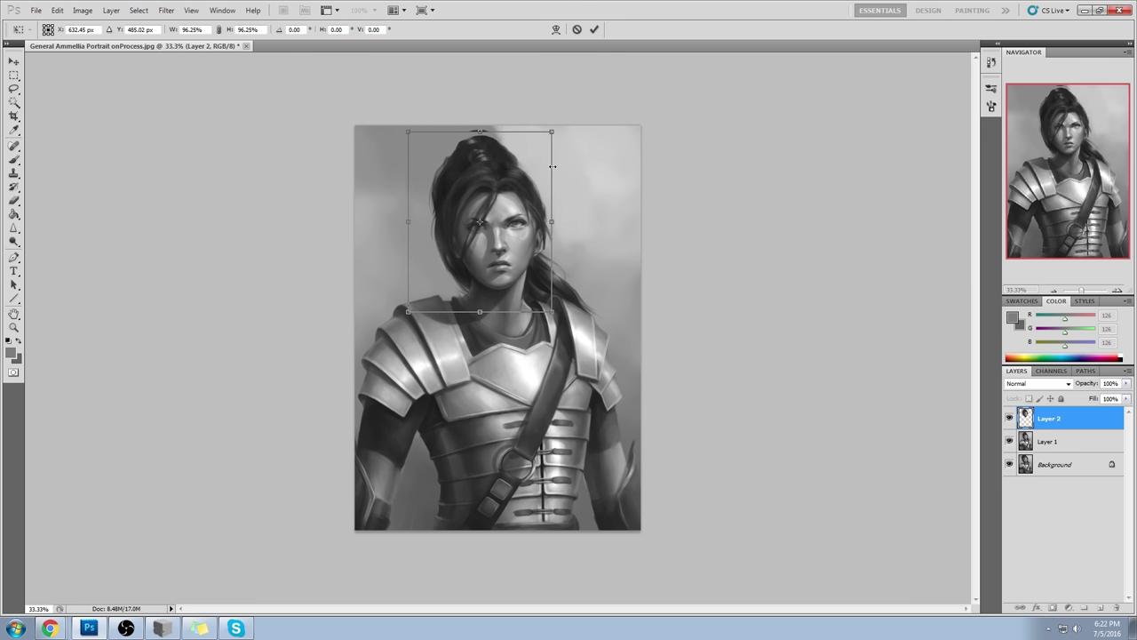
{"action": "left_click_drag", "start_coordinate": [550, 131], "coordinate": [549, 132]}
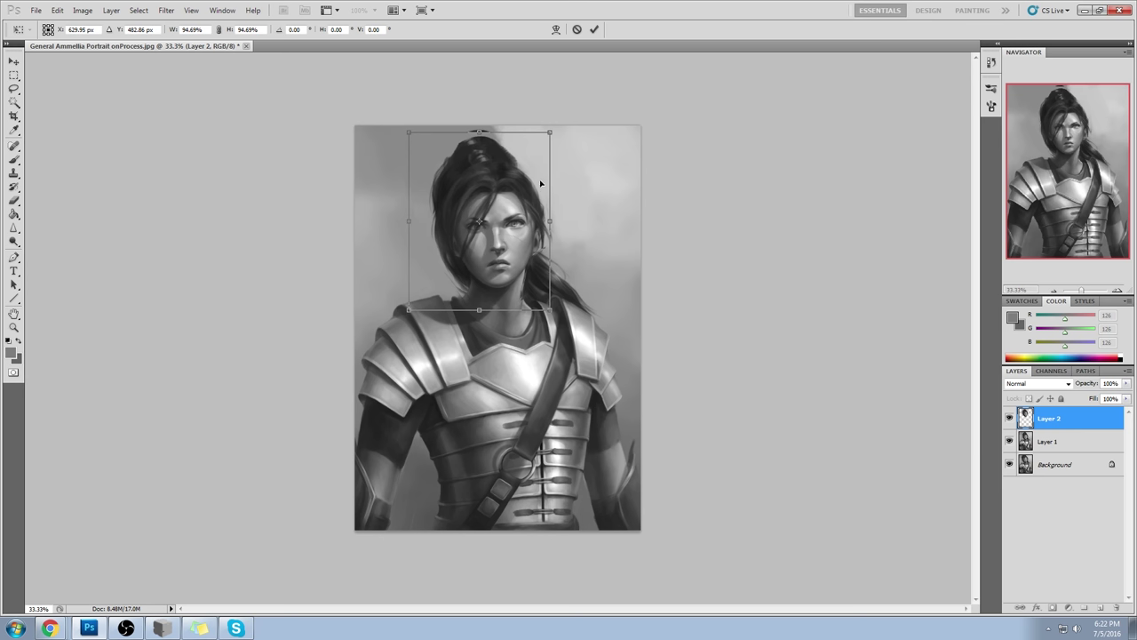
{"action": "key", "text": "Return"}
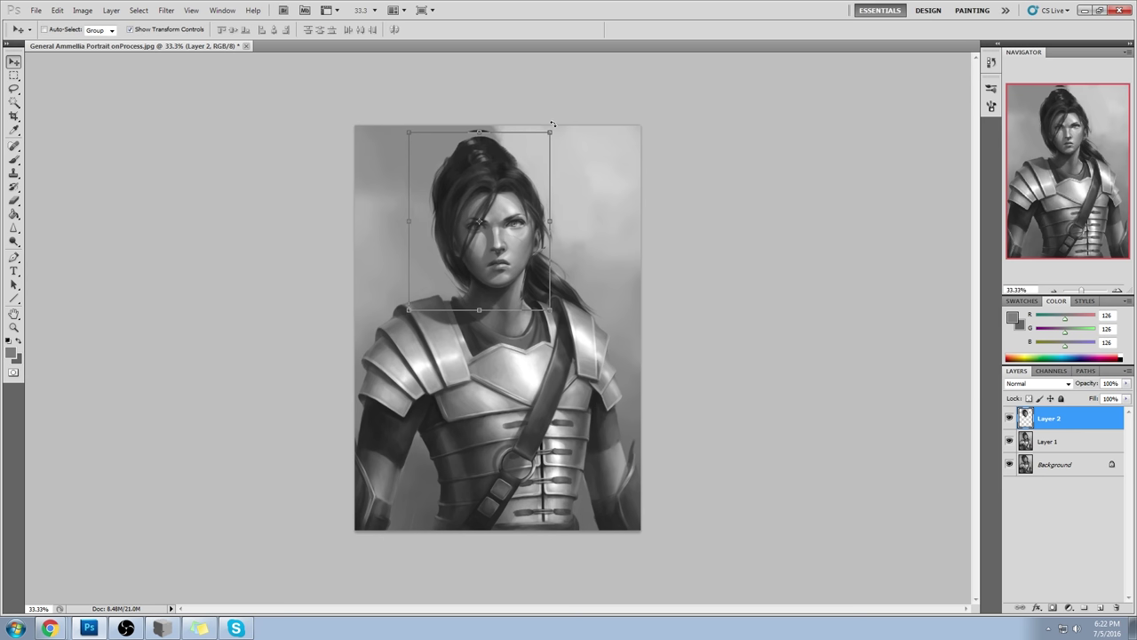
- Sample the background grey beside the hair and enlarge the brush to 125 px
{"action": "key", "text": "b"}
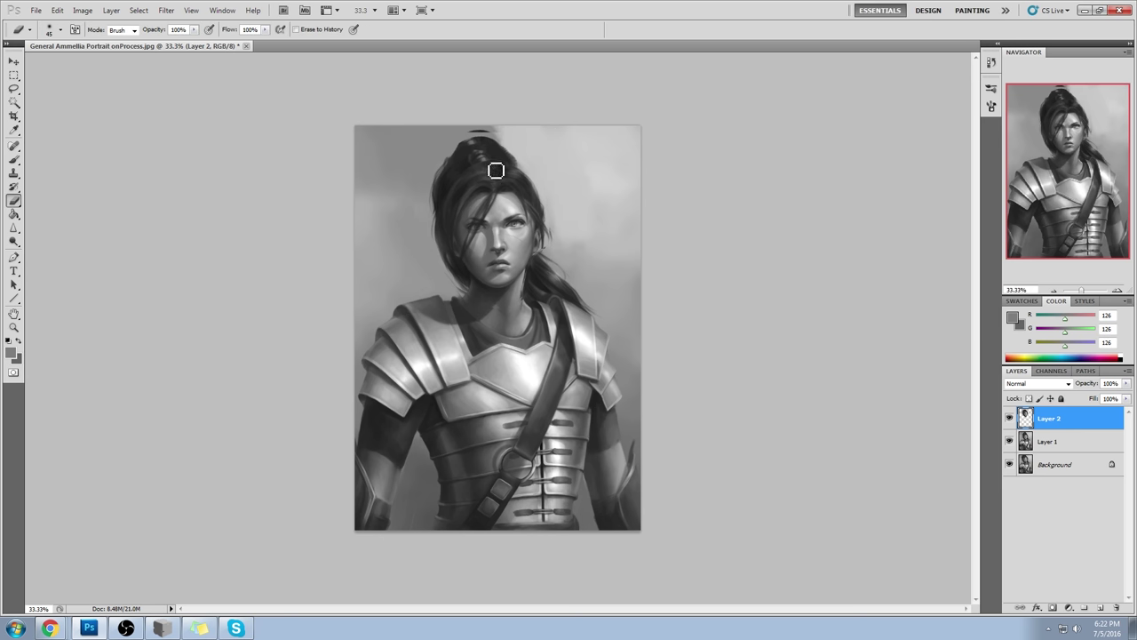
{"action": "key", "text": "b"}
{"action": "left_click", "coordinate": [443, 274], "text": "alt"}
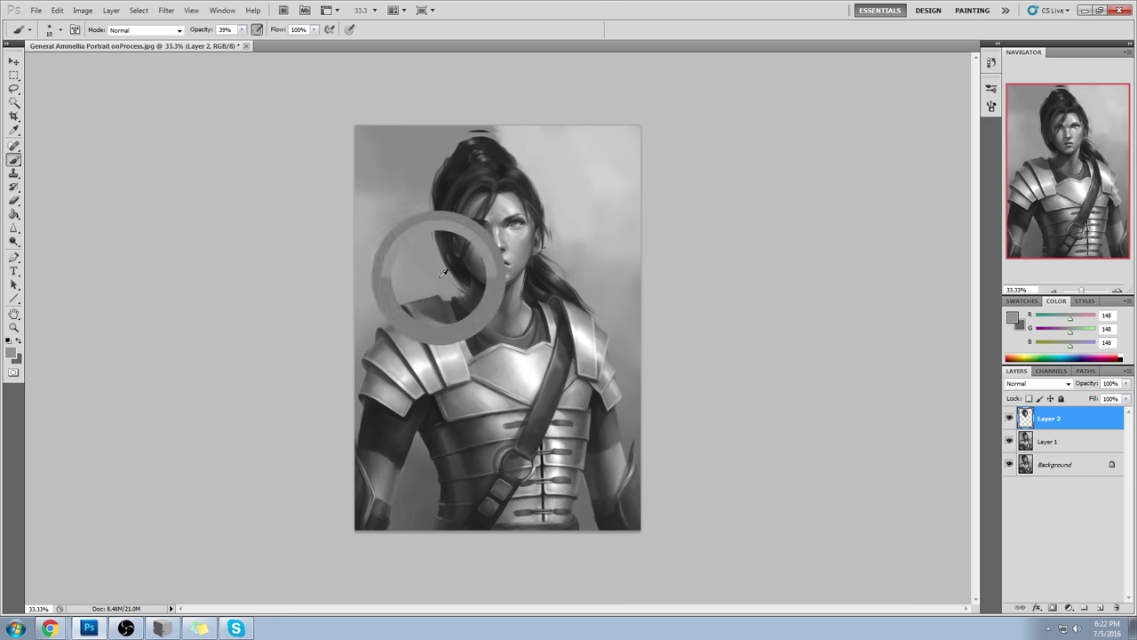
{"action": "key", "text": "bracketright"}
{"action": "key", "text": "bracketright"}
{"action": "key", "text": "bracketright"}
{"action": "key", "text": "bracketright"}
{"action": "key", "text": "bracketright"}
{"action": "key", "text": "bracketright"}
{"action": "key", "text": "bracketright"}
{"action": "key", "text": "bracketright"}
{"action": "key", "text": "bracketright"}
{"action": "key", "text": "bracketright"}
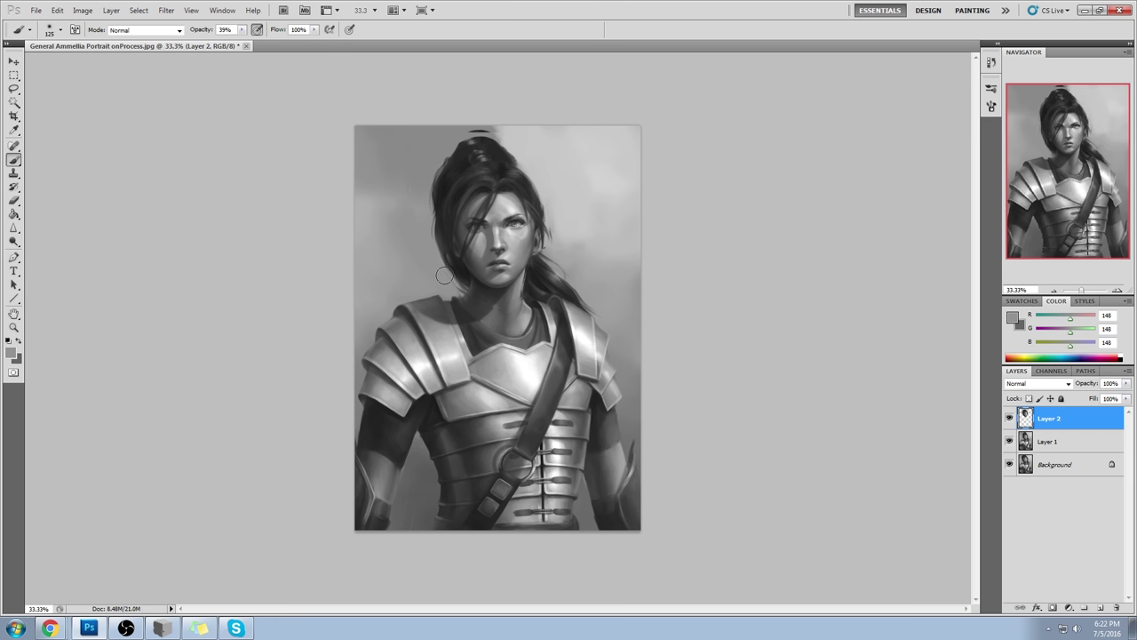
- Compare the resized head with the original by toggling the visibility of Layer 2
{"action": "left_click_drag", "start_coordinate": [263, 48], "coordinate": [267, 47]}
{"action": "left_click", "coordinate": [1009, 419]}
{"action": "left_click", "coordinate": [1008, 418]}
{"action": "left_click", "coordinate": [1009, 419]}
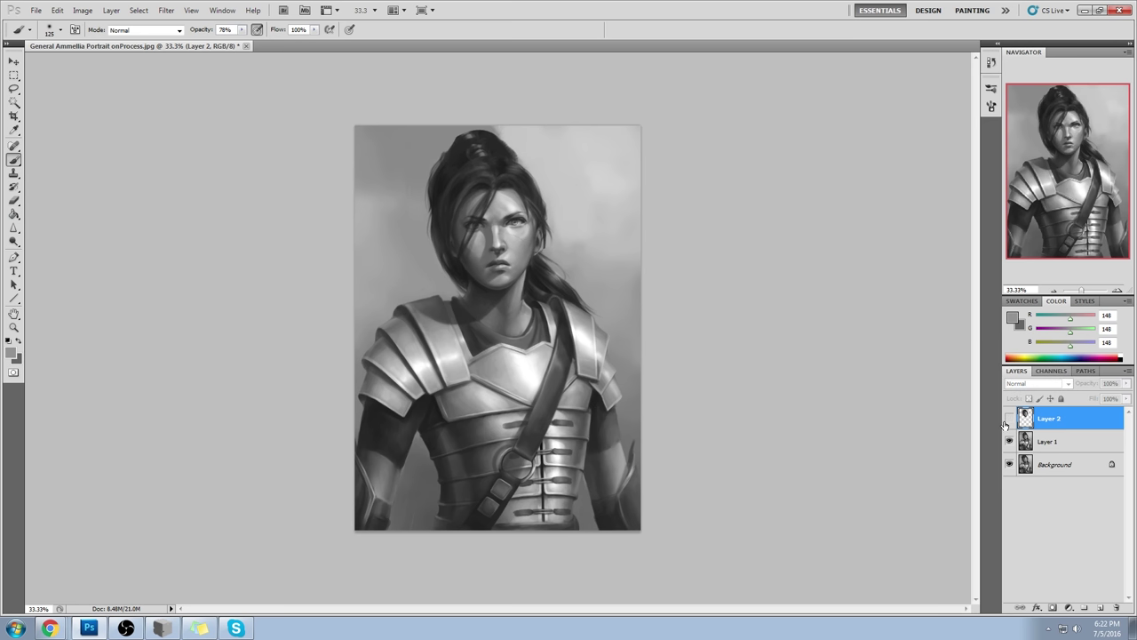
{"action": "left_click", "coordinate": [1008, 418]}
{"action": "left_click", "coordinate": [1009, 418]}
{"action": "left_click", "coordinate": [1009, 419]}
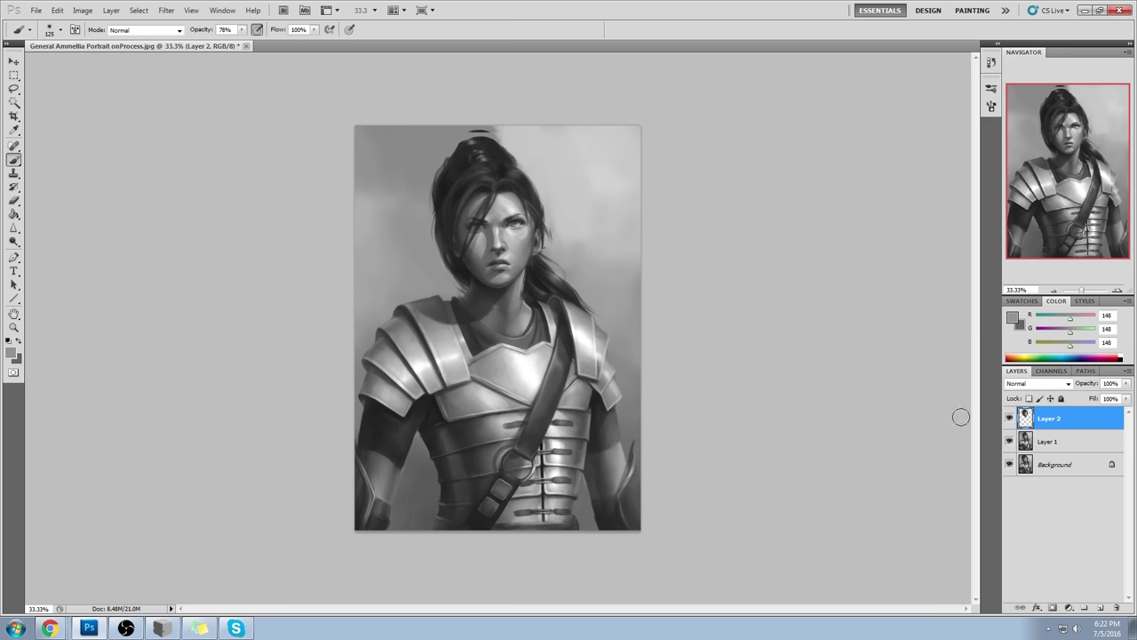
- Paint out the leftover hair strip above the bun with sampled background greys, raising the brush opacity to 100%
{"action": "key", "text": "e"}
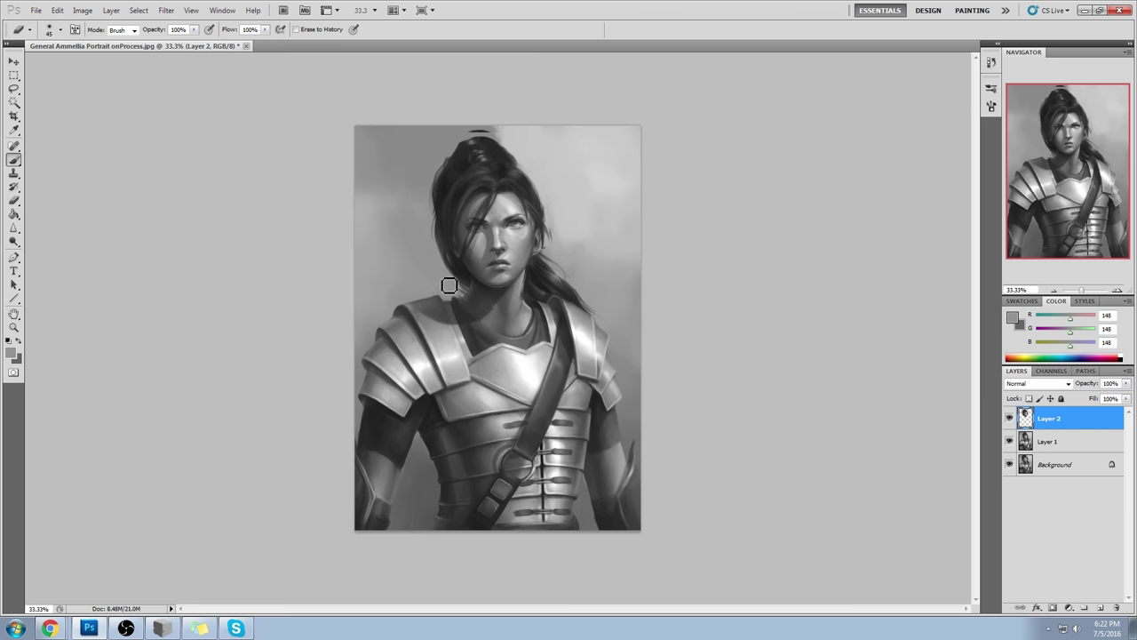
{"action": "key", "text": "b"}
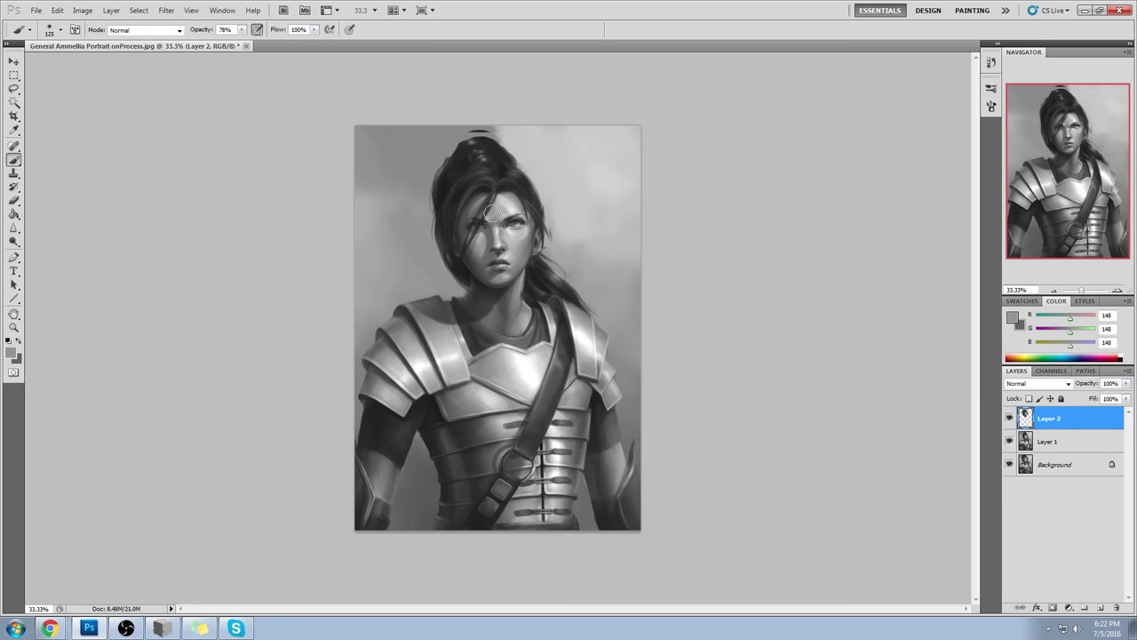
{"action": "key", "text": "e"}
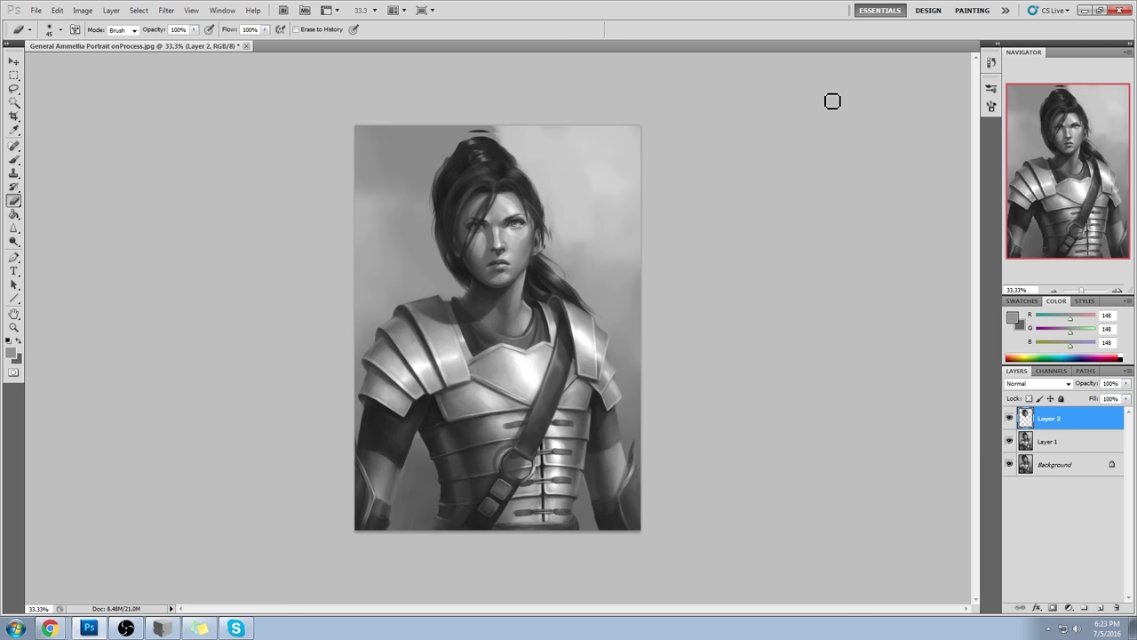
{"action": "key", "text": "b"}
{"action": "left_click", "coordinate": [462, 131], "text": "alt"}
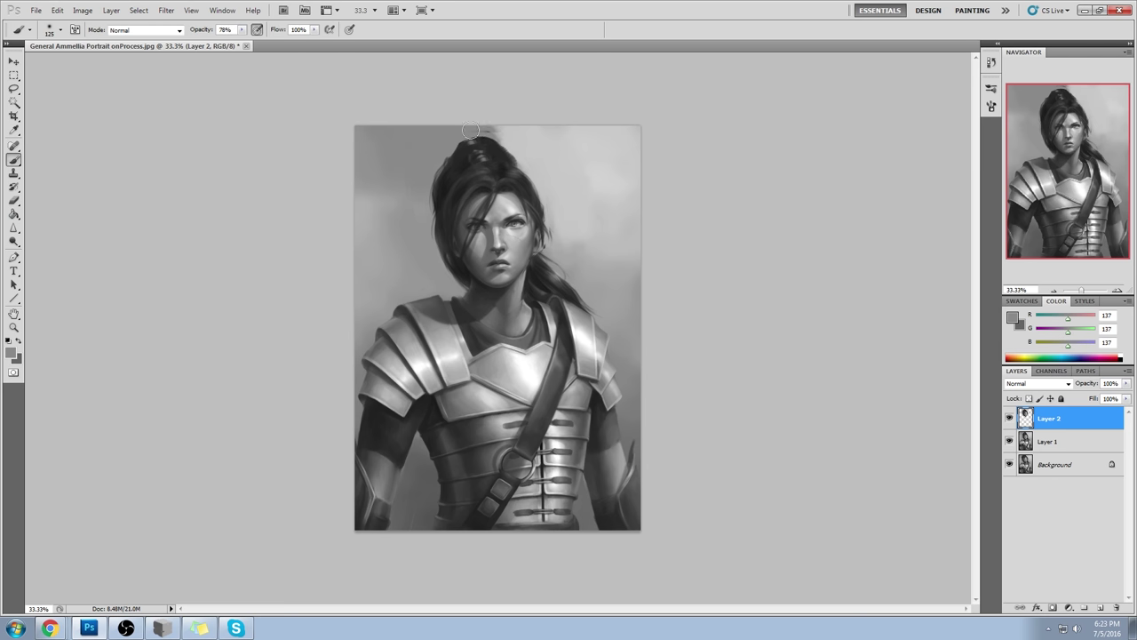
{"action": "left_click", "coordinate": [241, 30]}
{"action": "left_click_drag", "start_coordinate": [242, 34], "coordinate": [261, 40]}
{"action": "left_click", "coordinate": [485, 130], "text": "alt"}
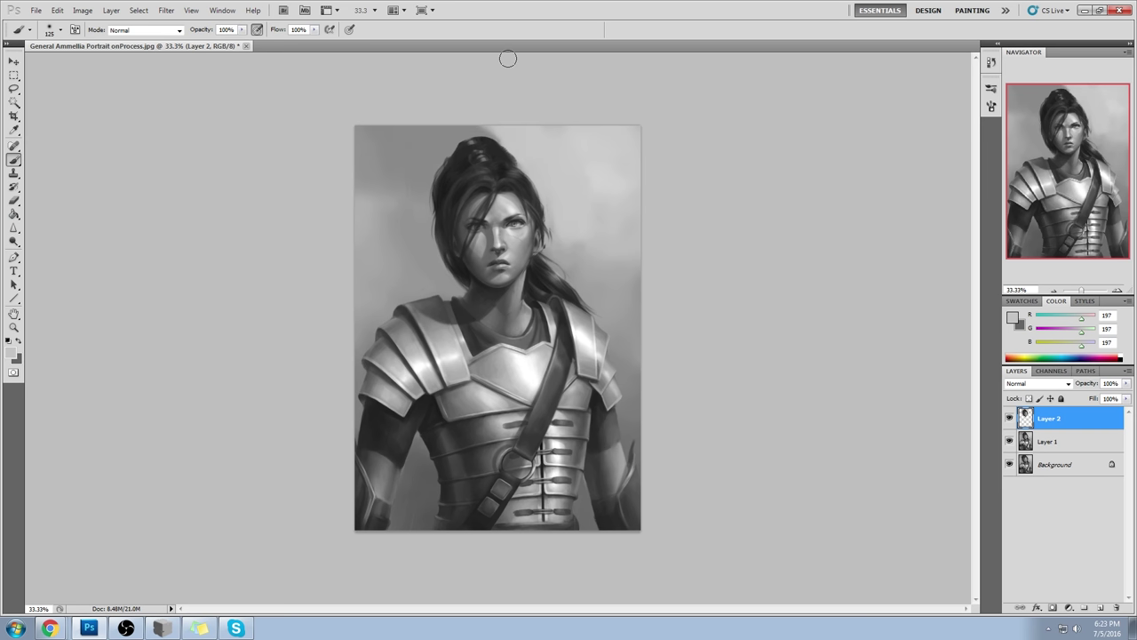
- Enlarge the brush to 250 px and sample background and hair greys to retouch the top of the bun
{"action": "key", "text": "bracketright"}
{"action": "key", "text": "bracketright"}
{"action": "key", "text": "bracketright"}
{"action": "left_click", "coordinate": [477, 124], "text": "alt"}
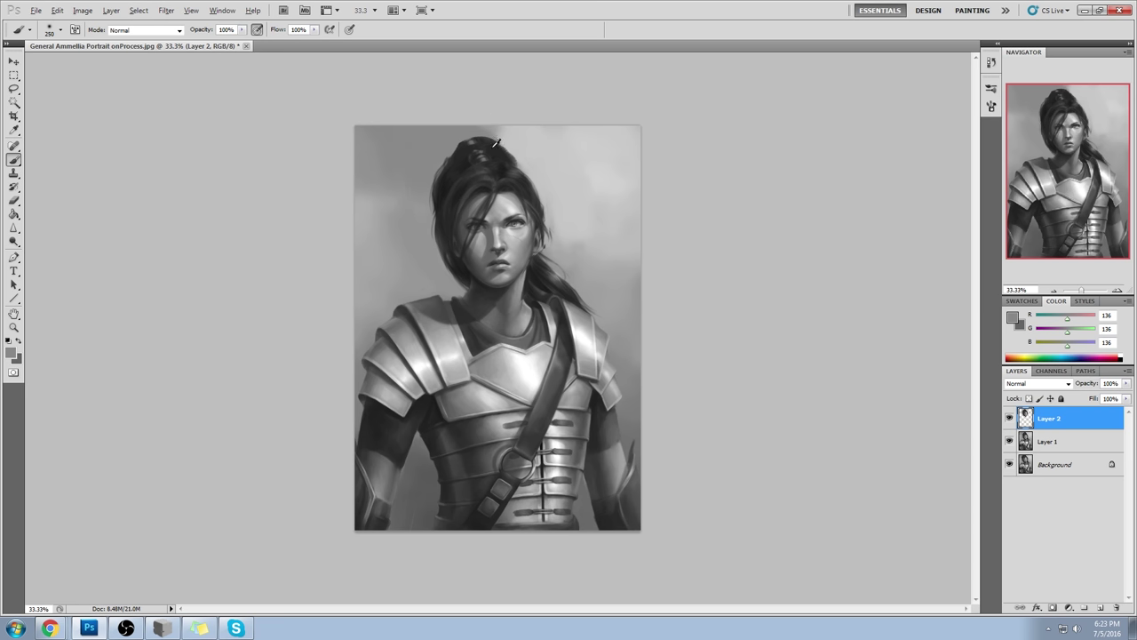
{"action": "left_click", "coordinate": [475, 135], "text": "alt"}
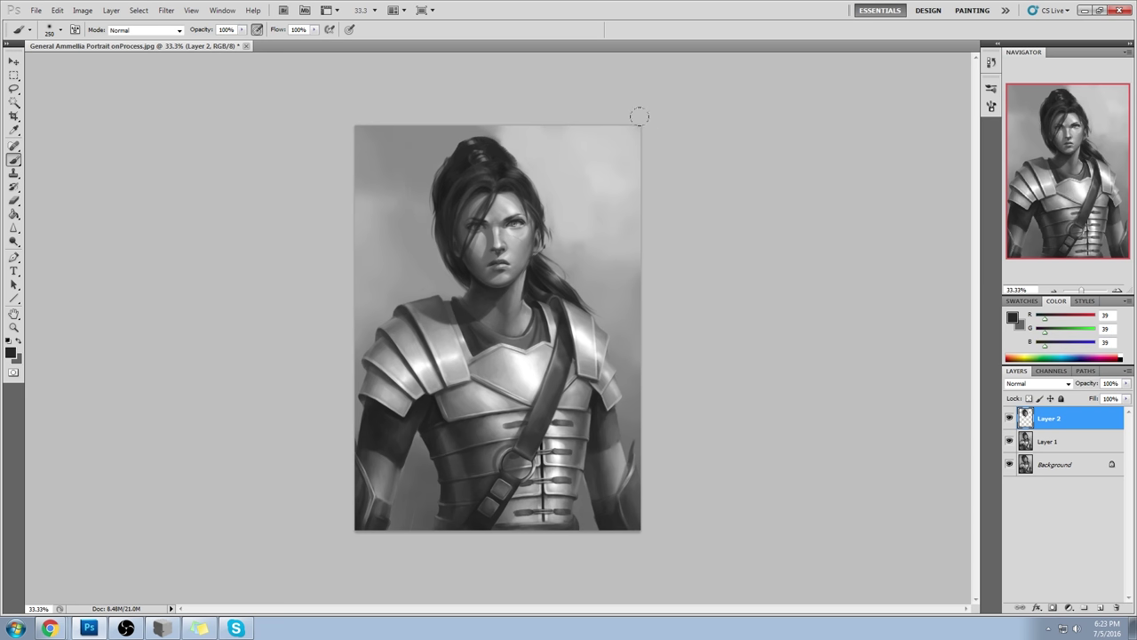
{"action": "left_click", "coordinate": [481, 136], "text": "alt"}
- Check the resized head against the original and merge Layer 2 down into Layer 1
{"action": "left_click", "coordinate": [1011, 419]}
{"action": "left_click", "coordinate": [1011, 418]}
{"action": "right_click", "coordinate": [1084, 420]}
{"action": "left_click", "coordinate": [1106, 380]}
- Compare the reworked portrait with the Background version by toggling the visibility of Layer 1
{"action": "left_click", "coordinate": [1009, 419]}
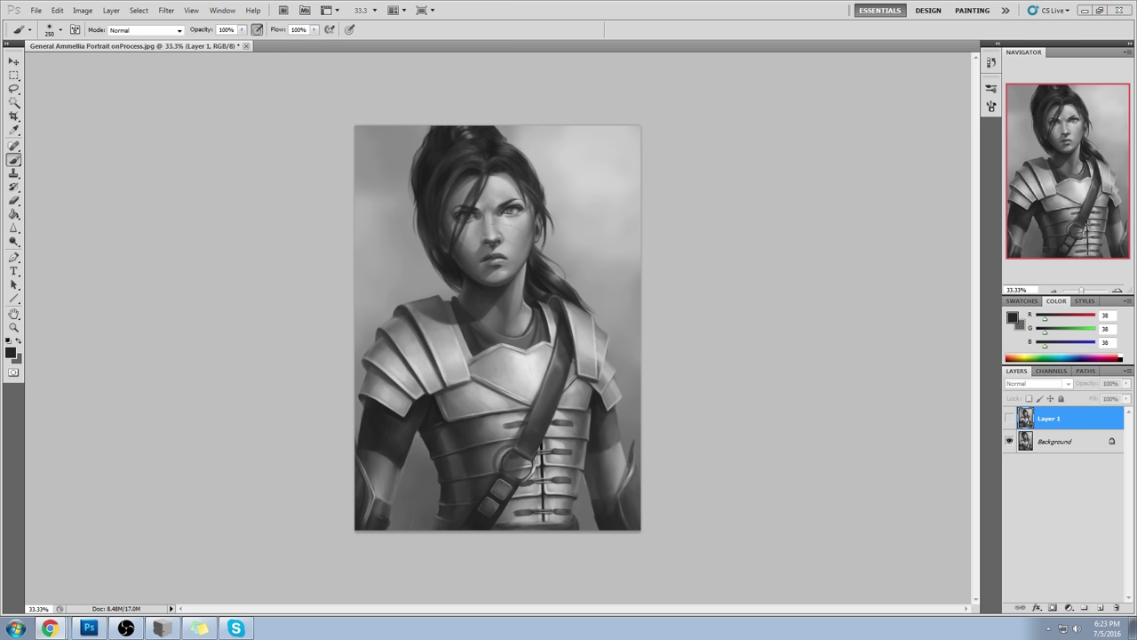
{"action": "left_click", "coordinate": [1010, 419]}
{"action": "left_click", "coordinate": [1011, 421]}
{"action": "left_click", "coordinate": [1010, 422]}
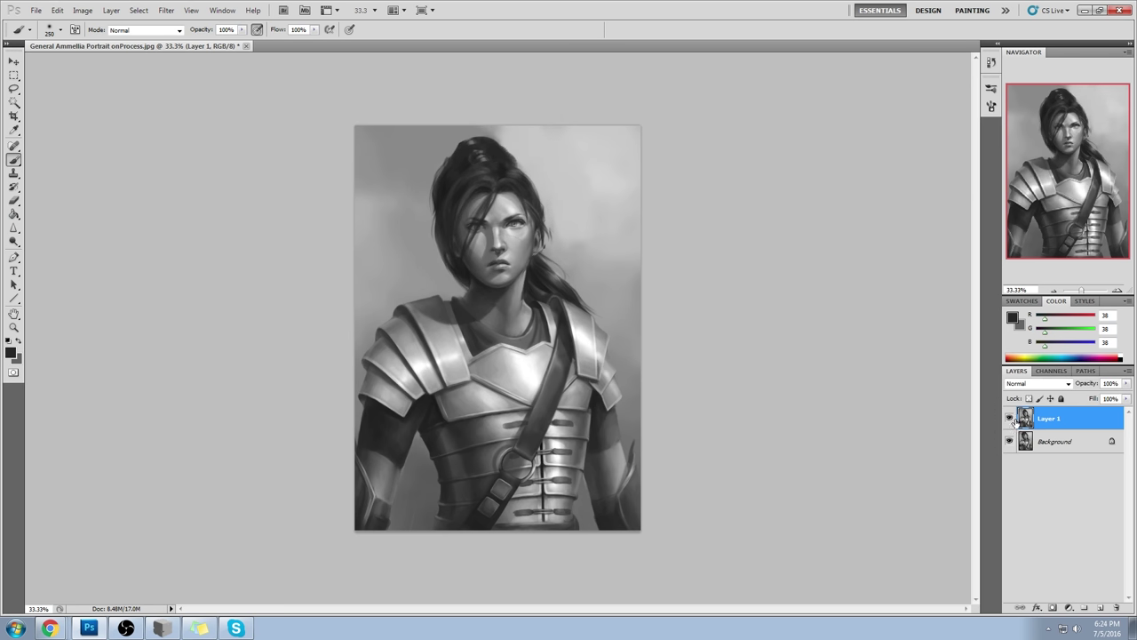
{"action": "left_click", "coordinate": [1009, 420]}
{"action": "left_click", "coordinate": [1010, 421]}
- Switch to Chrome, search Google for "female boxer" and show the image results
{"action": "left_click", "coordinate": [50, 628]}
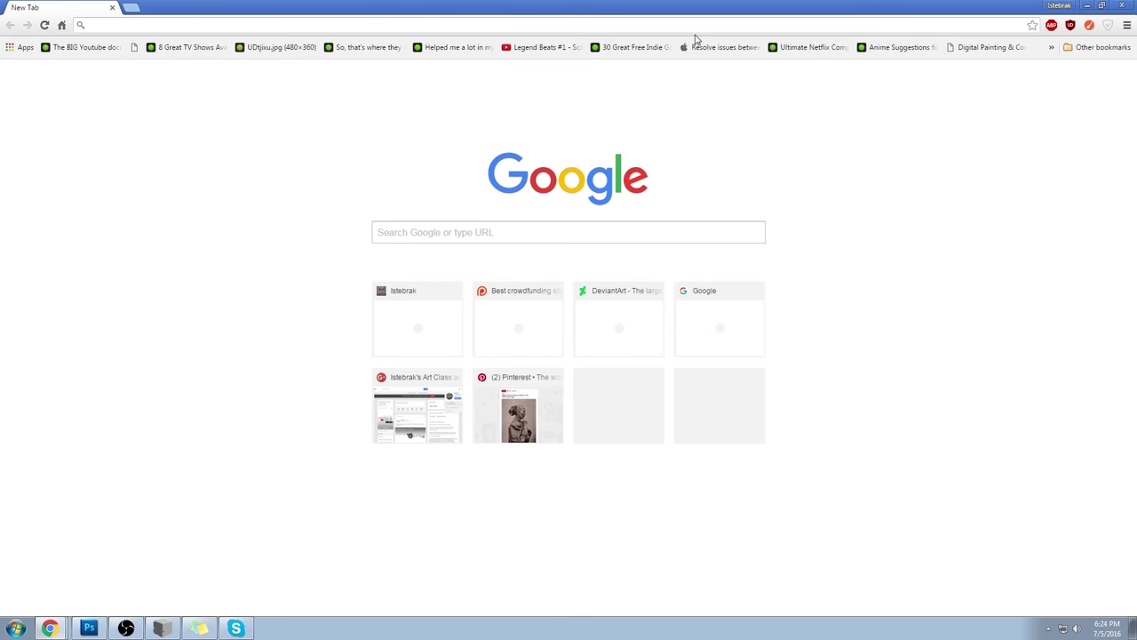
{"action": "type", "text": "female boxer"}
{"action": "key", "text": "Return"}
{"action": "left_click_drag", "start_coordinate": [685, 5], "coordinate": [745, 32]}
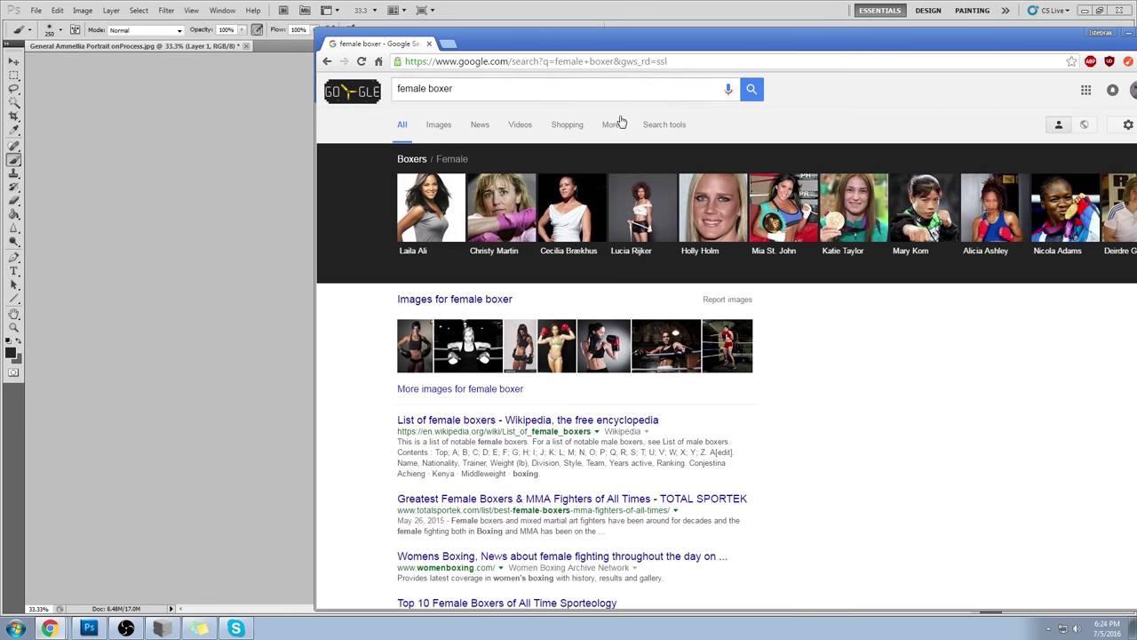
{"action": "left_click", "coordinate": [440, 125]}
- Change the image search to "female ufc" and reposition the browser window over the canvas
{"action": "double_click", "coordinate": [444, 89]}
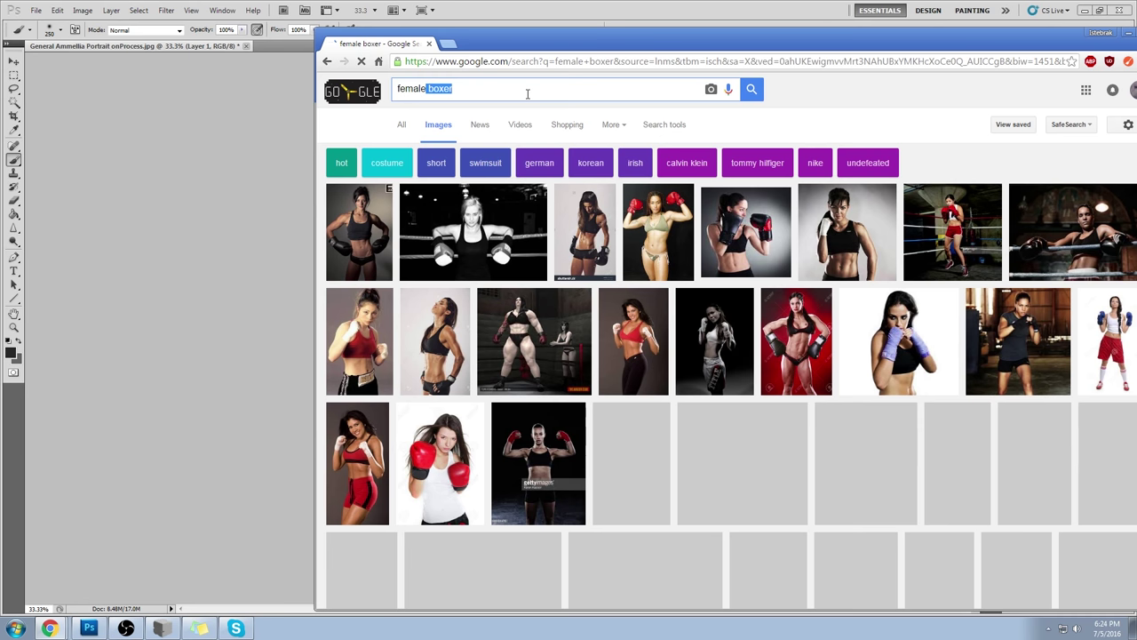
{"action": "type", "text": "ufc"}
{"action": "key", "text": "Return"}
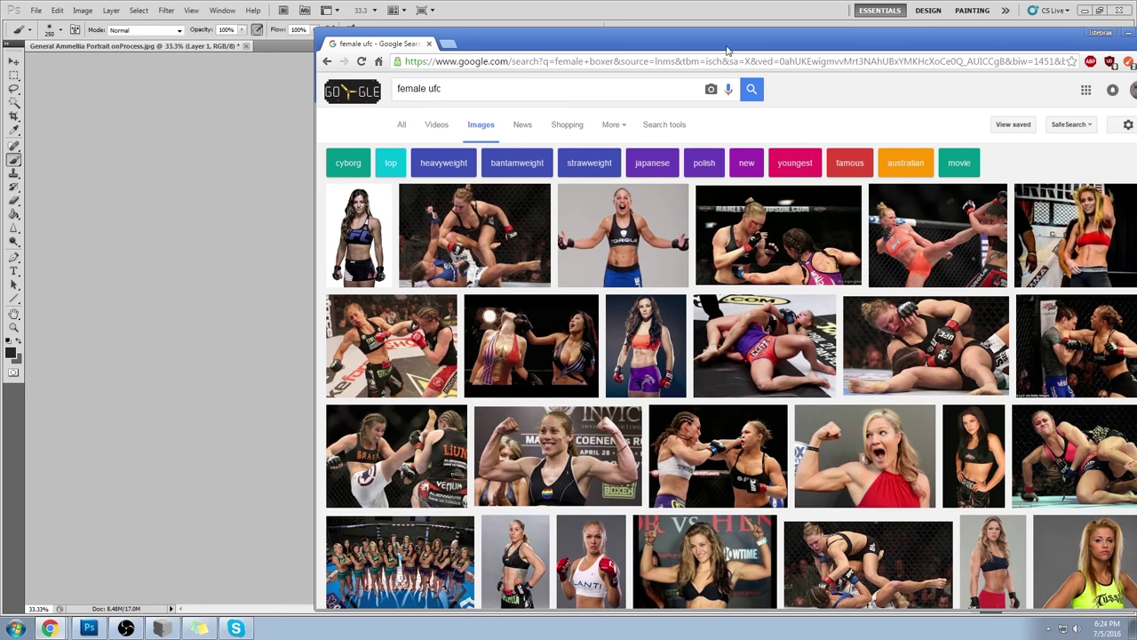
{"action": "left_click_drag", "start_coordinate": [727, 51], "coordinate": [640, 28]}
- Preview the photos of the standing fighter and the fighter with raised arms, and return to the portrait to compare proportions
{"action": "scroll", "coordinate": [800, 271], "scroll_direction": "down", "scroll_amount": 1}
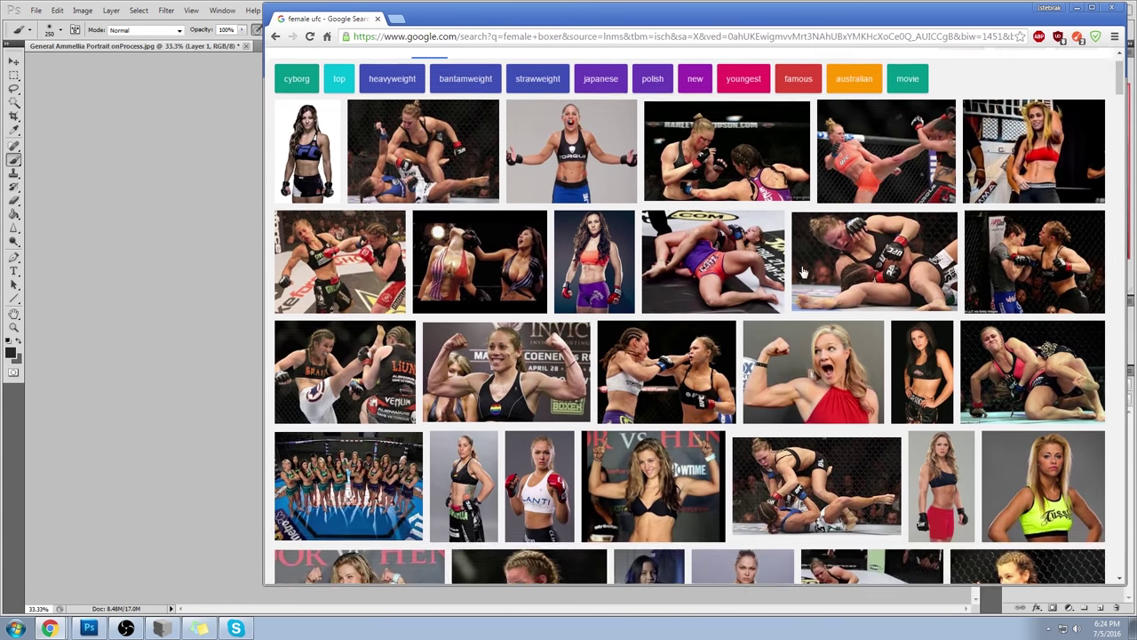
{"action": "scroll", "coordinate": [800, 271], "scroll_direction": "down", "scroll_amount": 2}
{"action": "left_click", "coordinate": [463, 358]}
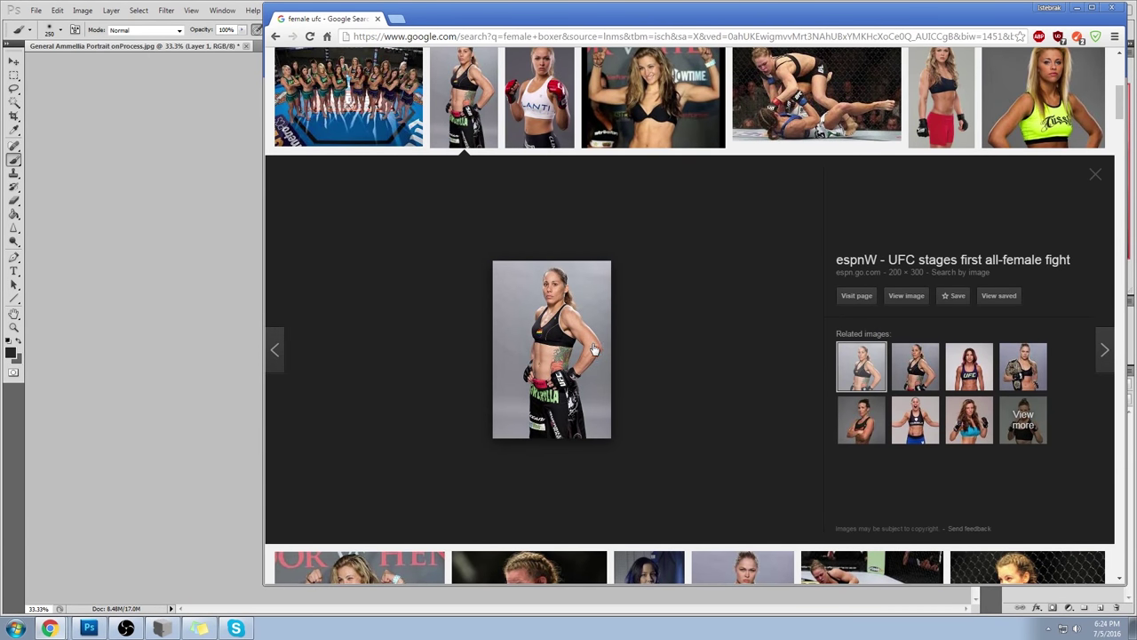
{"action": "scroll", "coordinate": [728, 315], "scroll_direction": "up", "scroll_amount": 3}
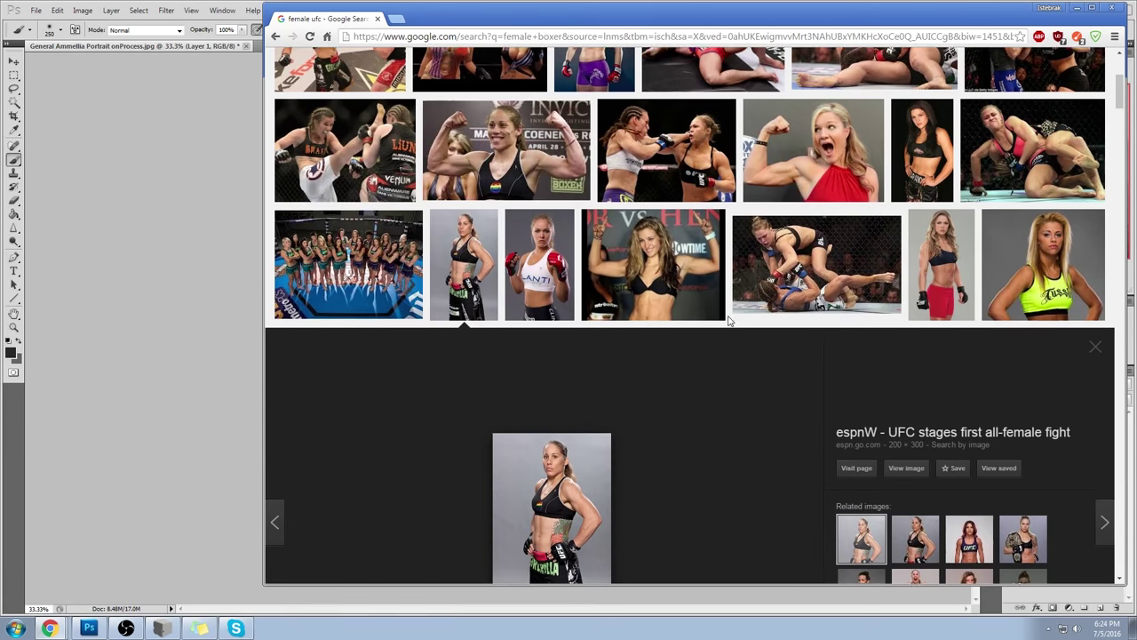
{"action": "left_click", "coordinate": [696, 279]}
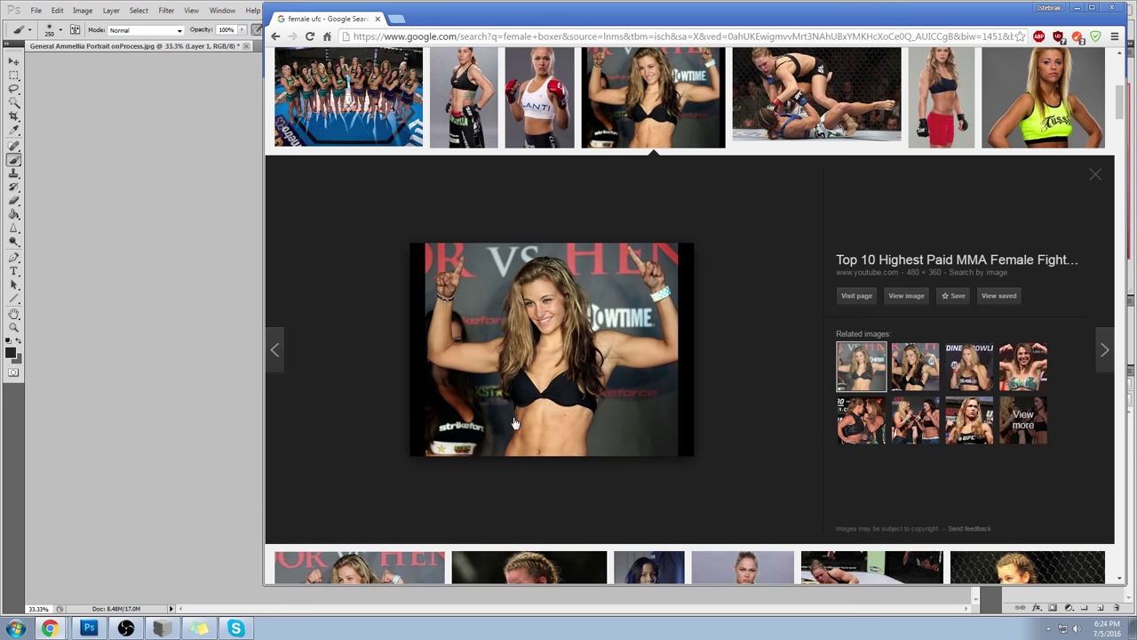
{"action": "left_click", "coordinate": [30, 437]}
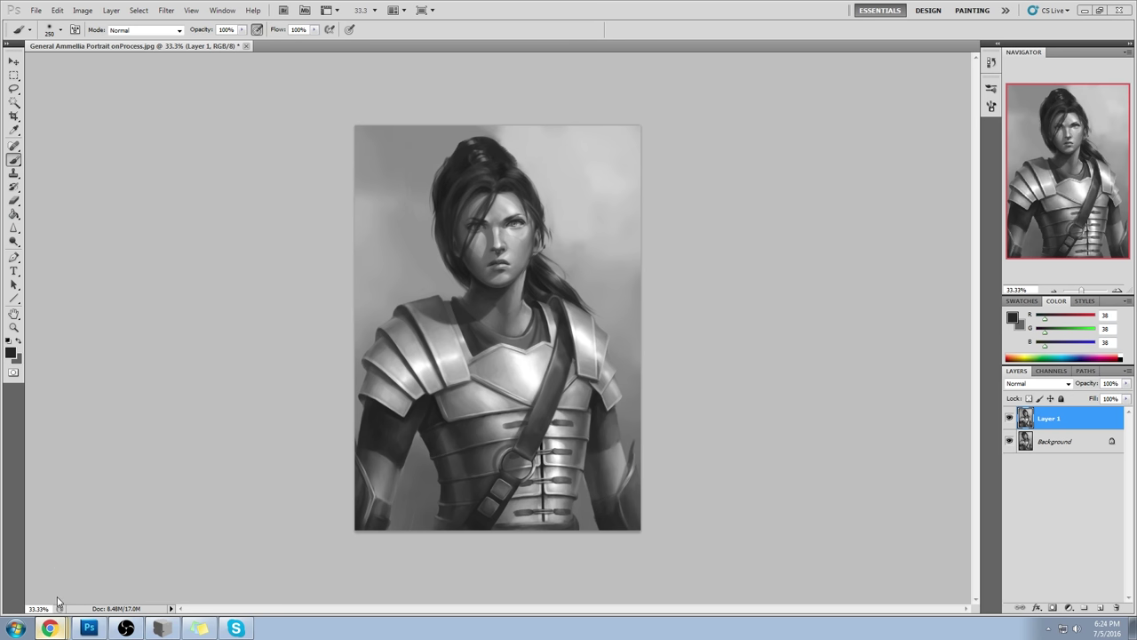
- Return to the browser and examine the related photo of the blonde fighter with raised fists for head-to-shoulder proportions
{"action": "left_click", "coordinate": [49, 628]}
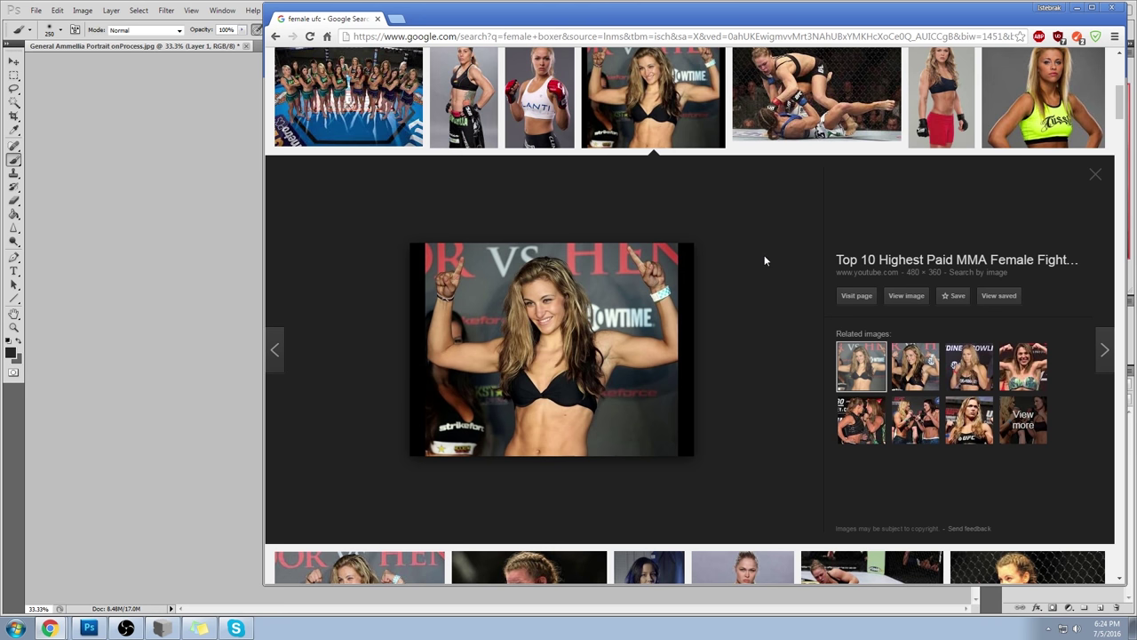
{"action": "left_click", "coordinate": [969, 366]}
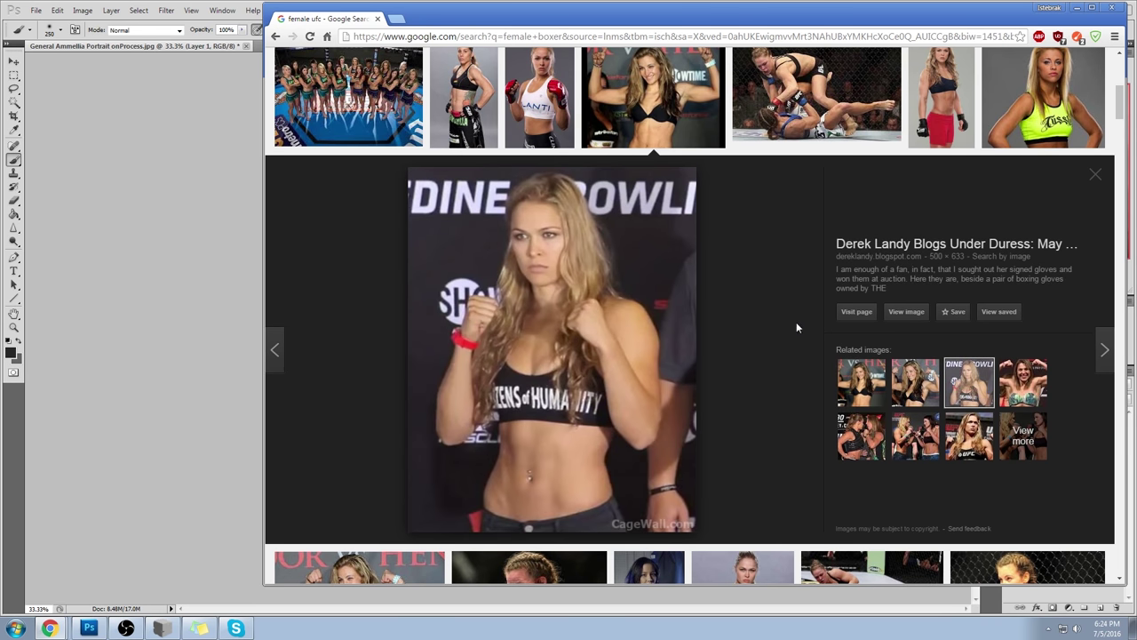
{"action": "scroll", "coordinate": [681, 402], "scroll_direction": "up", "scroll_amount": 1}
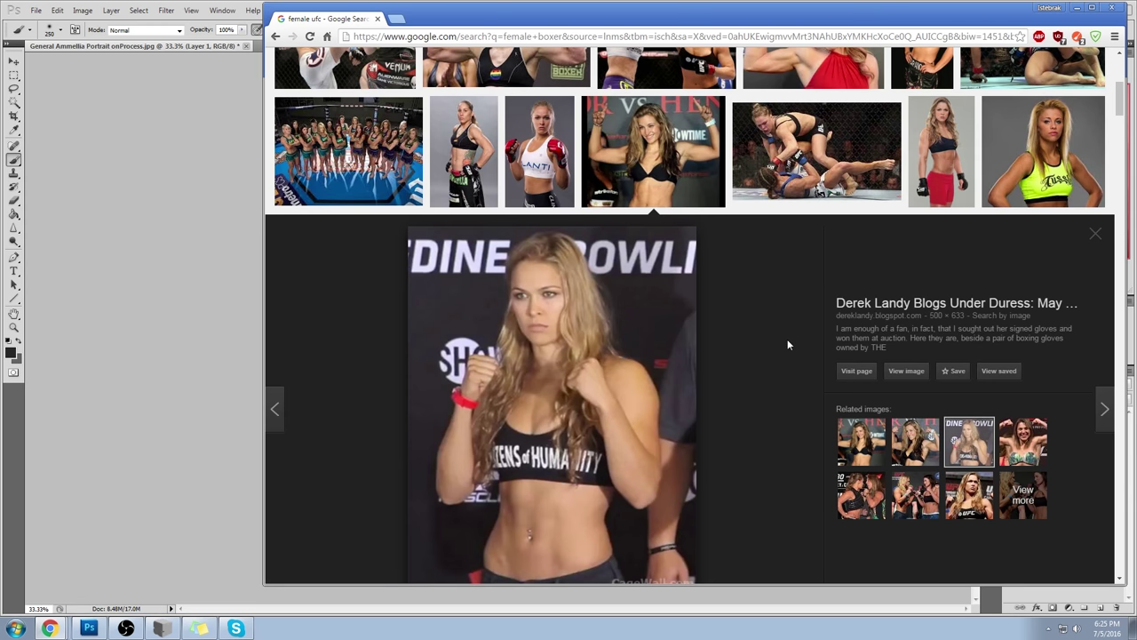
{"action": "scroll", "coordinate": [788, 344], "scroll_direction": "up", "scroll_amount": 5}
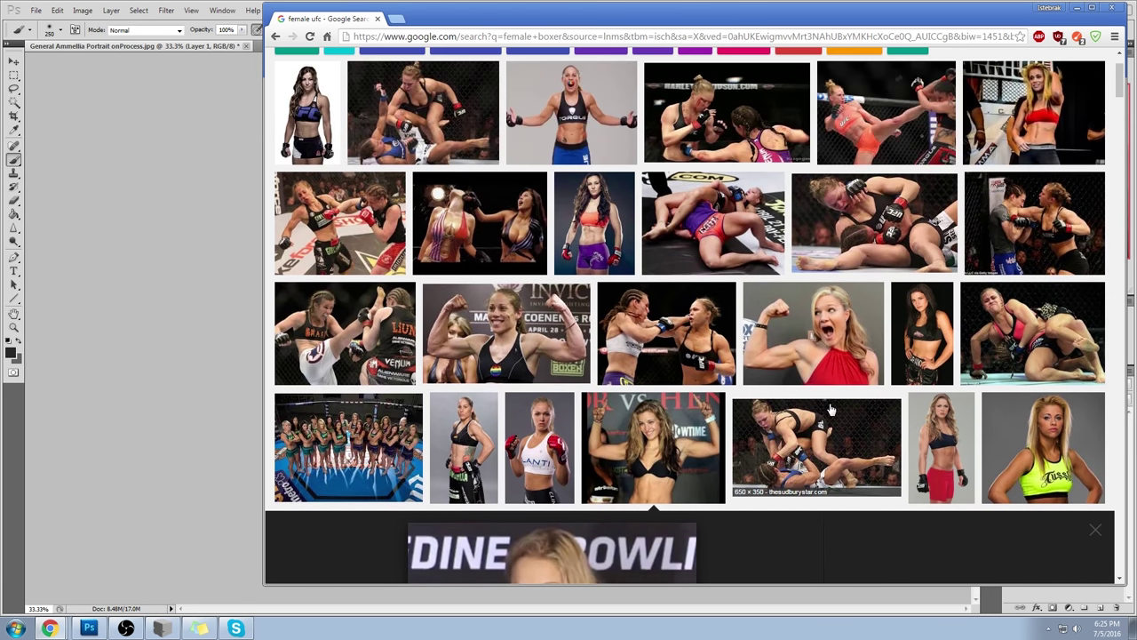
{"action": "scroll", "coordinate": [827, 409], "scroll_direction": "up", "scroll_amount": 1}
- Preview the photo of the fighter flexing both arms and the full-length bantamweight fighter photo to study body proportions
{"action": "left_click", "coordinate": [520, 398]}
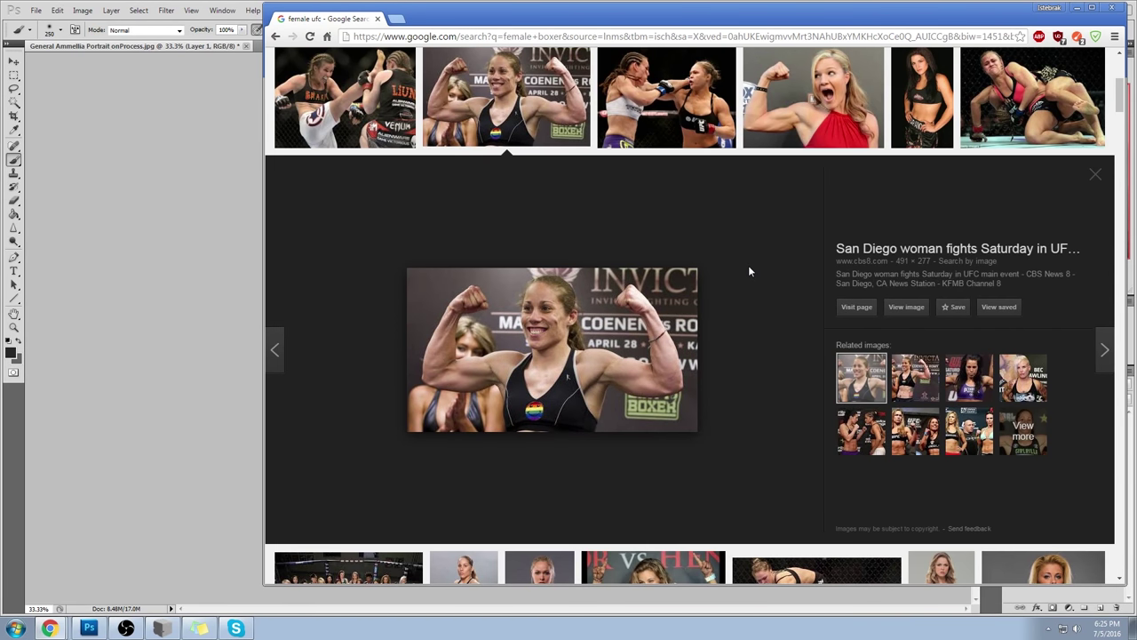
{"action": "scroll", "coordinate": [751, 271], "scroll_direction": "up", "scroll_amount": 4}
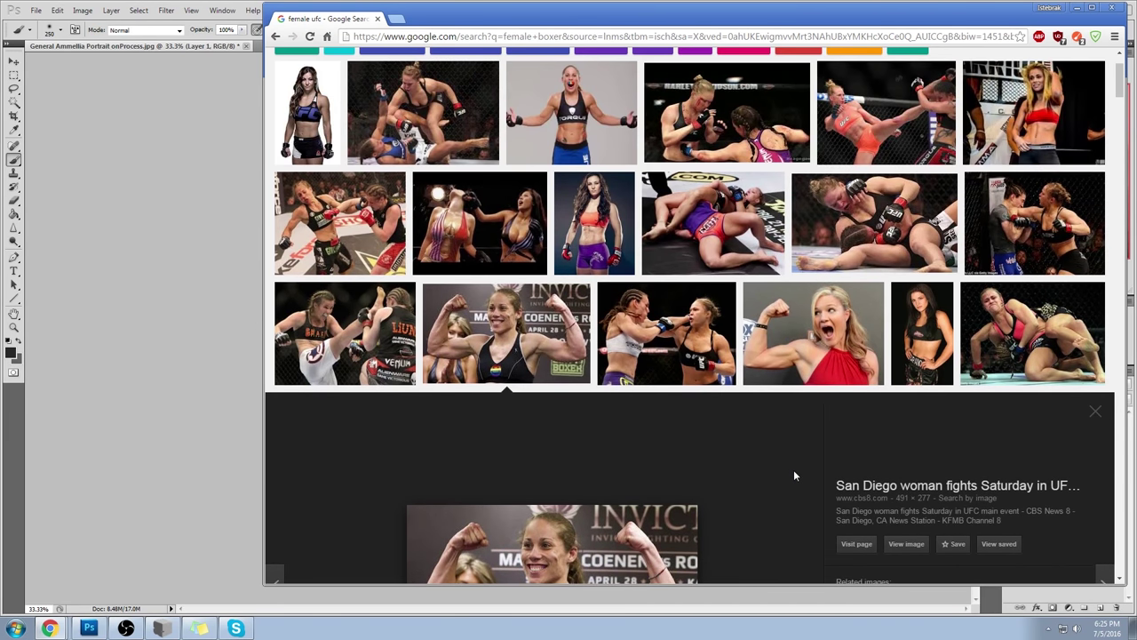
{"action": "scroll", "coordinate": [795, 472], "scroll_direction": "up", "scroll_amount": 2}
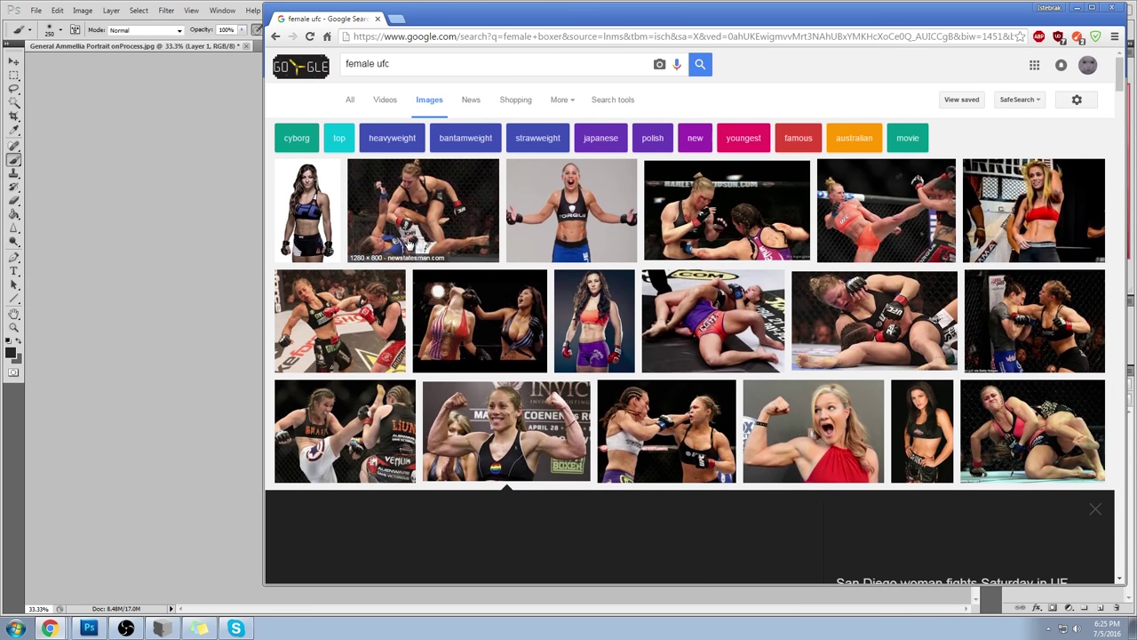
{"action": "left_click", "coordinate": [311, 219]}
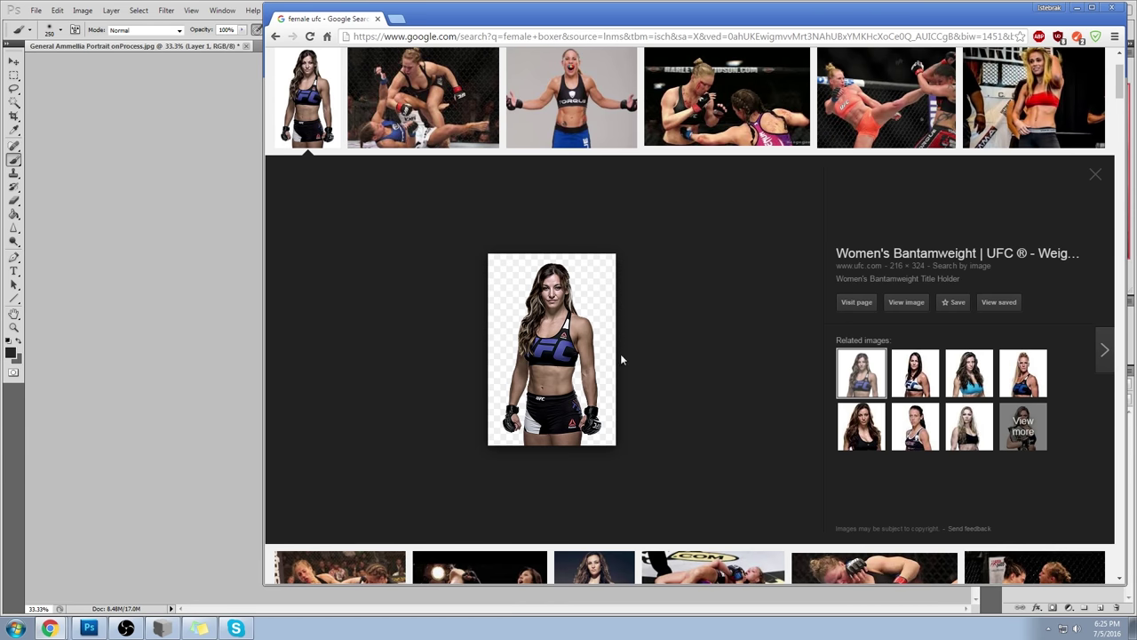
- Browse further fighter photos, preview the fighter in pink with raised fists for body proportions, and close the image search
{"action": "scroll", "coordinate": [705, 340], "scroll_direction": "down", "scroll_amount": 5}
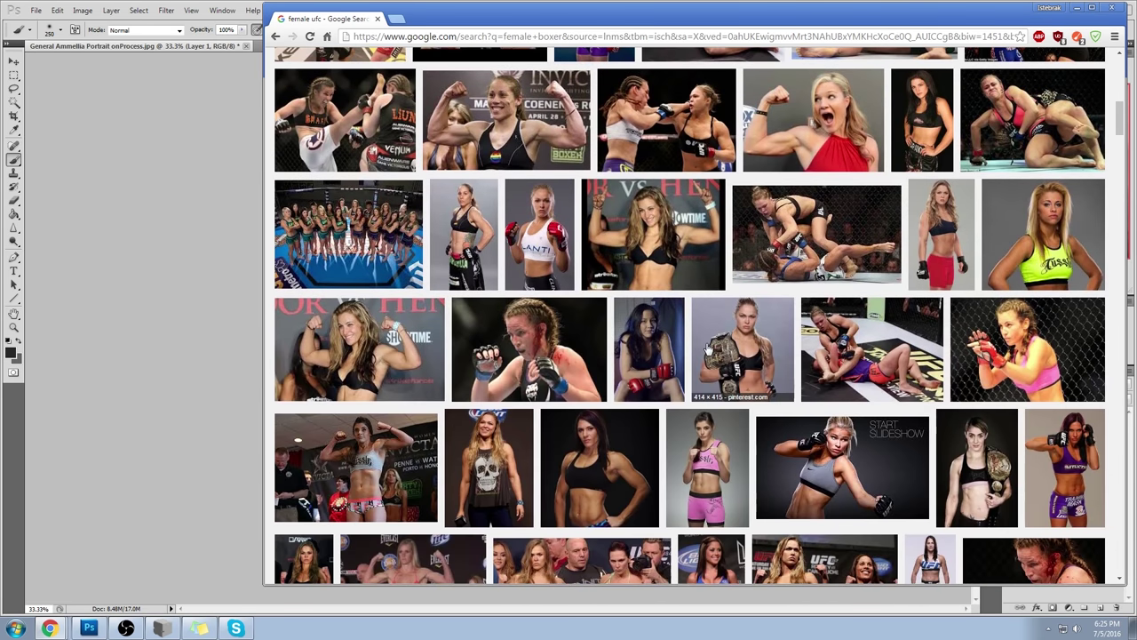
{"action": "scroll", "coordinate": [708, 350], "scroll_direction": "down", "scroll_amount": 2}
{"action": "left_click_drag", "start_coordinate": [709, 342], "coordinate": [717, 282]}
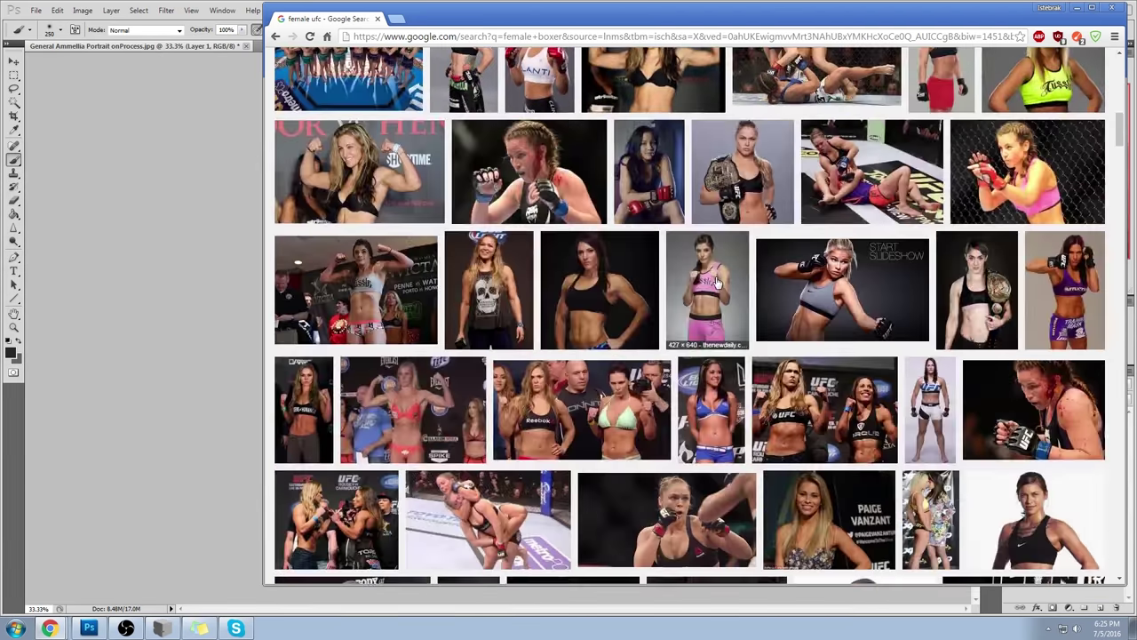
{"action": "left_click_drag", "start_coordinate": [711, 341], "coordinate": [713, 327]}
{"action": "left_click", "coordinate": [712, 327]}
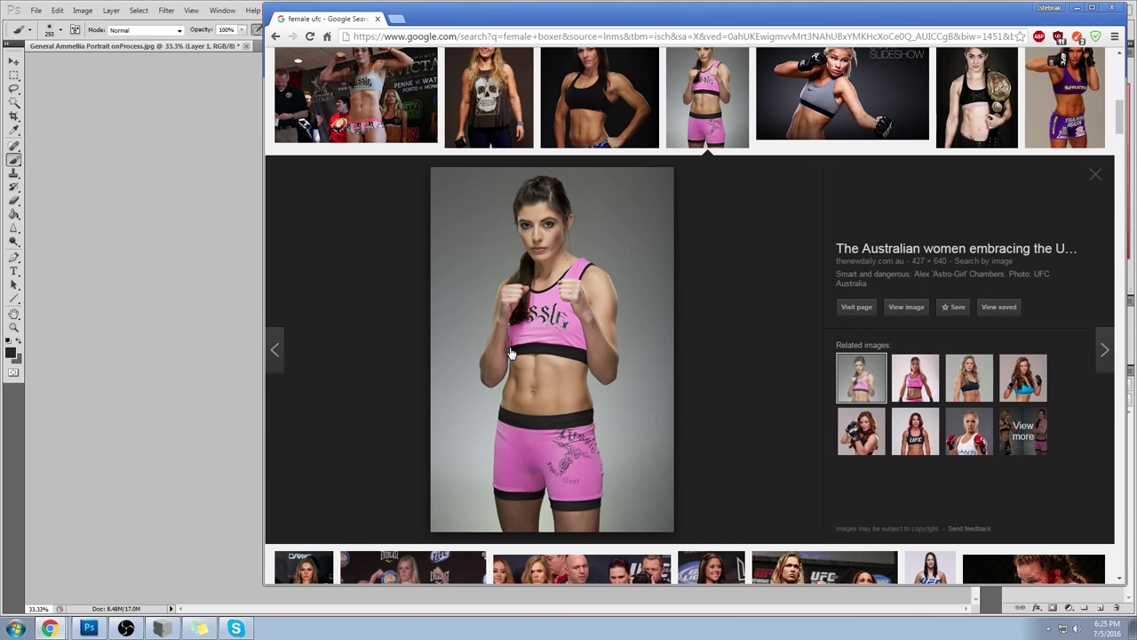
{"action": "scroll", "coordinate": [761, 253], "scroll_direction": "down", "scroll_amount": 3}
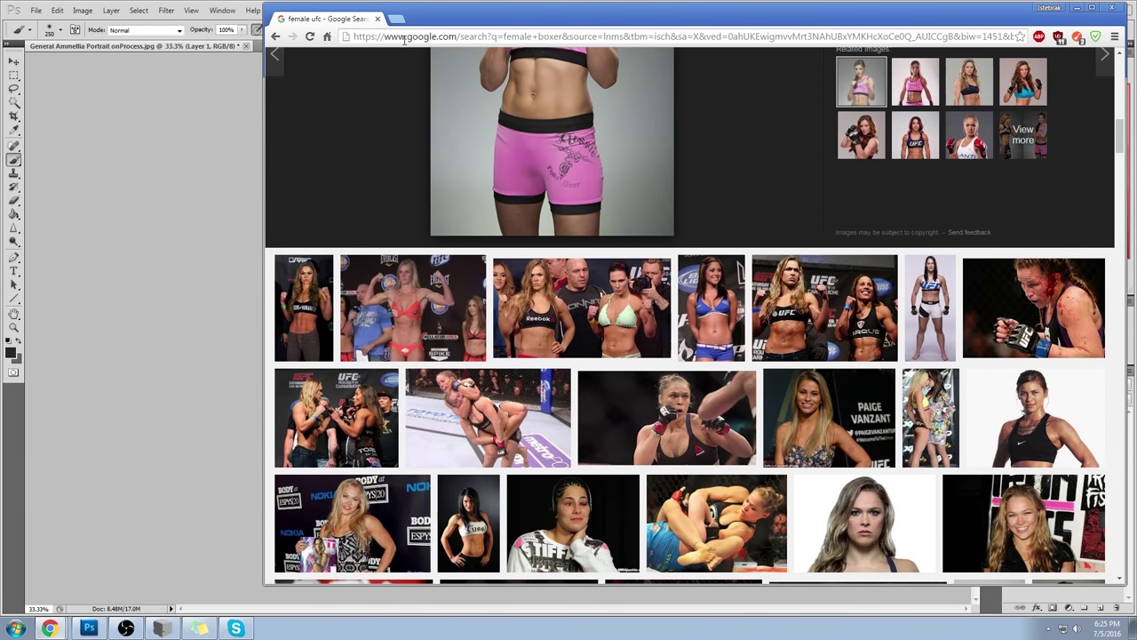
{"action": "left_click", "coordinate": [380, 18]}
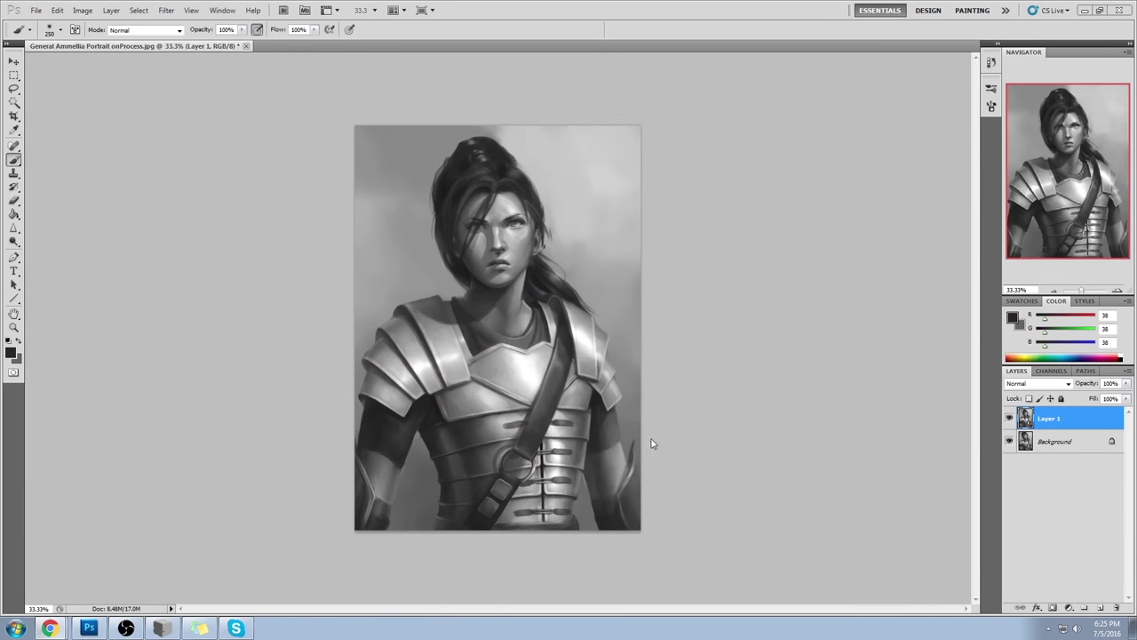
- Compare the portrait with Layer 1 hidden and shown, and merge Layer 1 into the Background
{"action": "left_click", "coordinate": [1010, 418]}
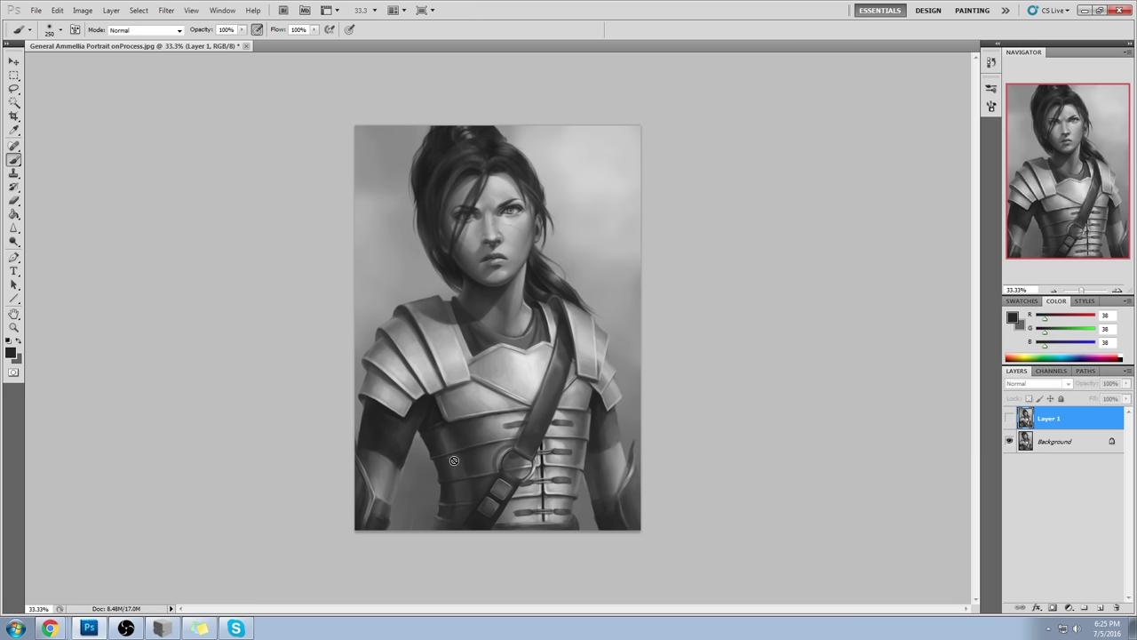
{"action": "left_click", "coordinate": [1008, 419]}
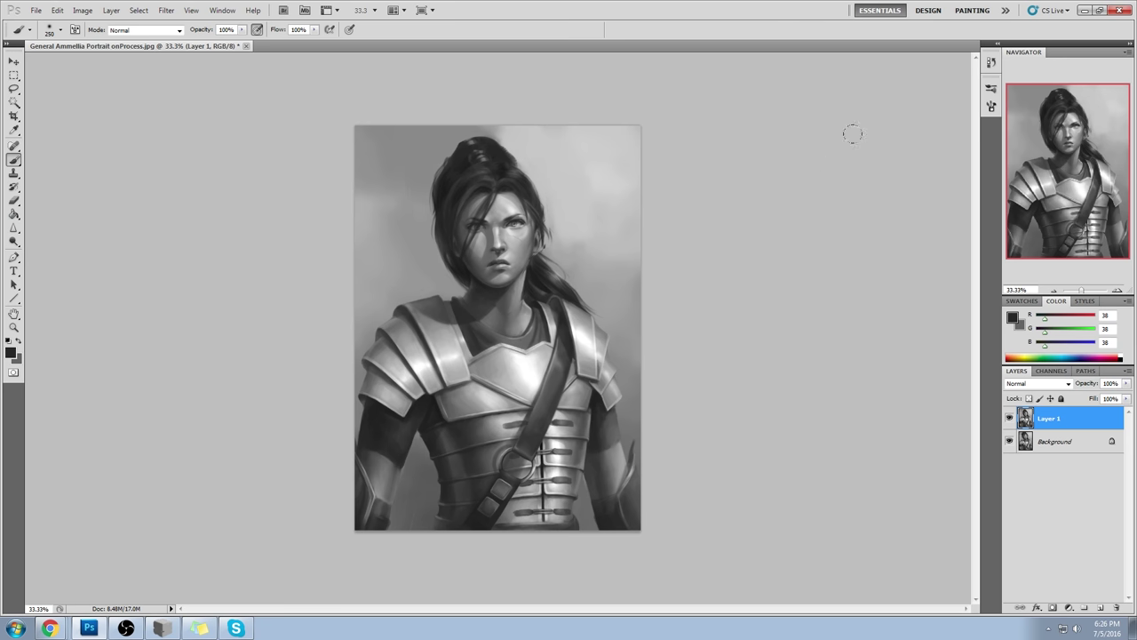
{"action": "right_click", "coordinate": [1061, 418]}
{"action": "left_click", "coordinate": [1071, 422]}
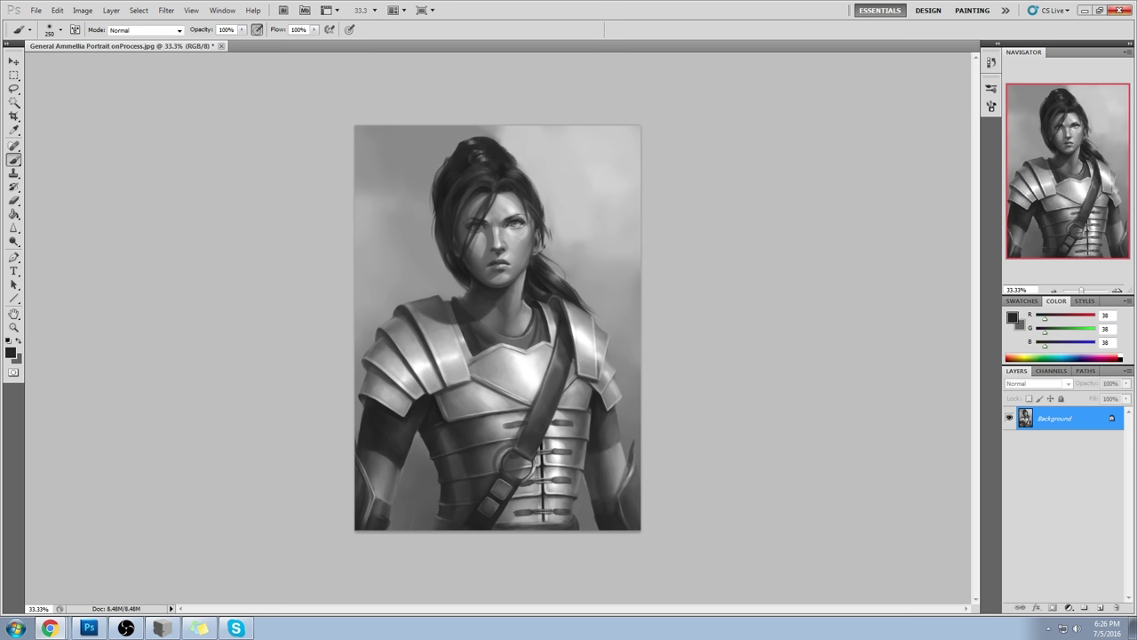
- Bring up the istebrak.com browser window and switch to PortraitStudio, moving its window up so the whole bust shows
{"action": "left_click_drag", "start_coordinate": [1136, 50], "coordinate": [538, 42]}
{"action": "double_click", "coordinate": [549, 10]}
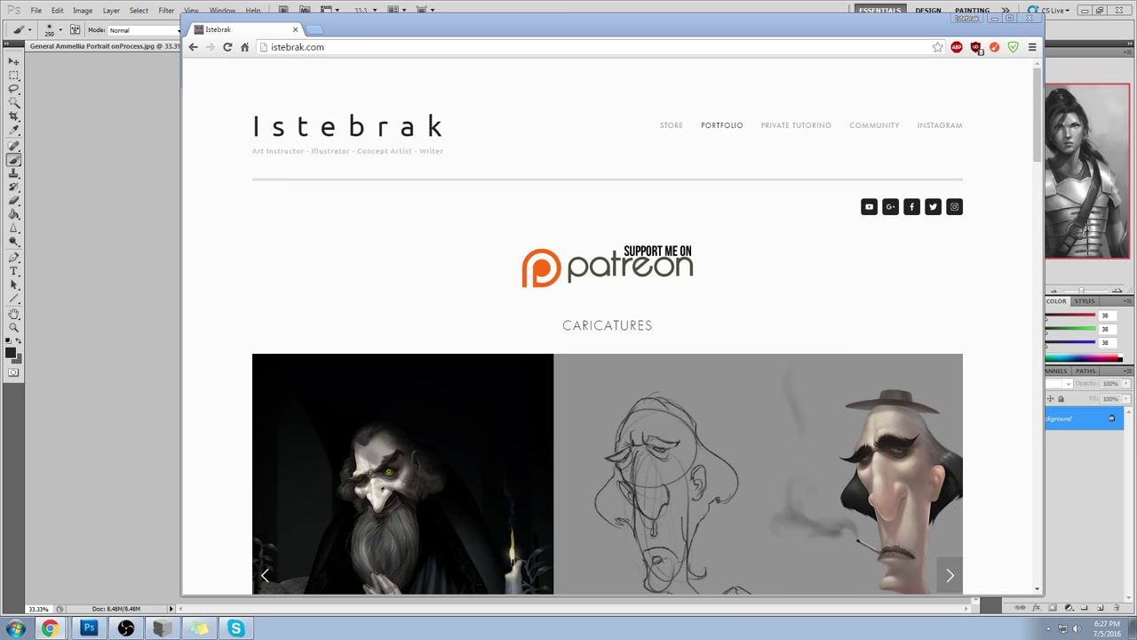
{"action": "left_click", "coordinate": [161, 628]}
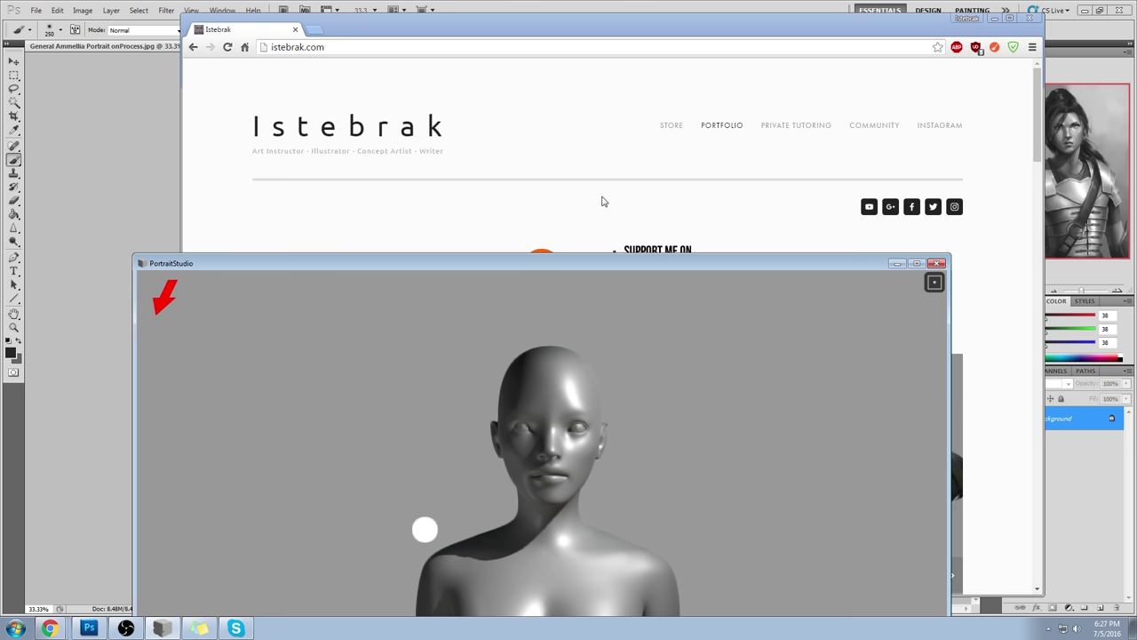
{"action": "left_click_drag", "start_coordinate": [622, 263], "coordinate": [628, 51]}
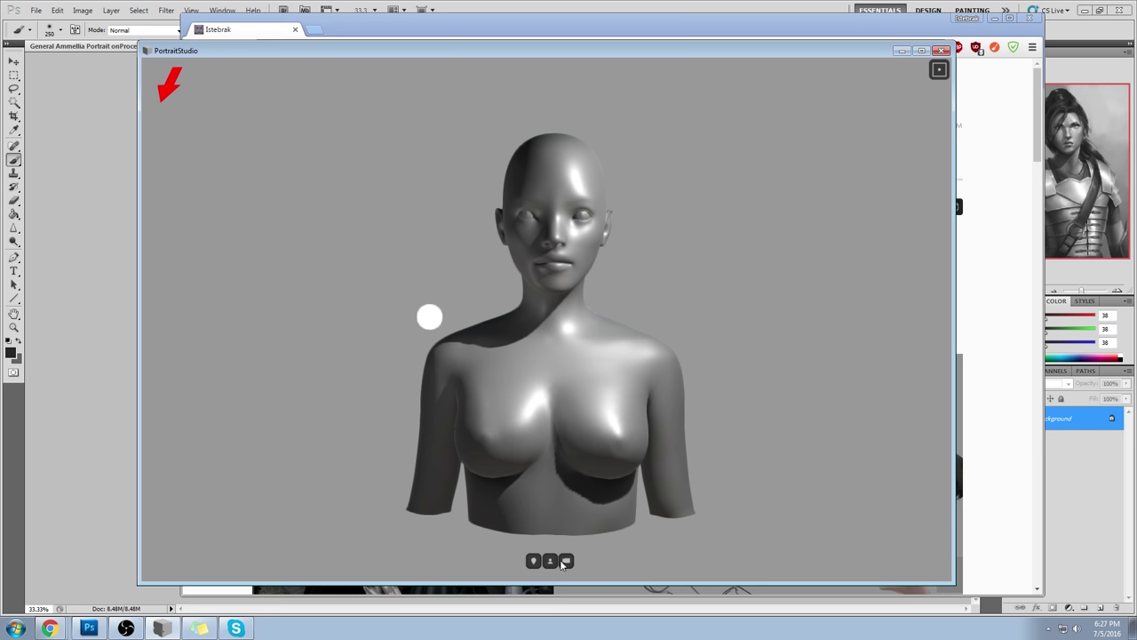
- Load the Polygon 5 and Polygon 12 practice shapes in PortraitStudio and rotate them to study their planes
{"action": "left_click", "coordinate": [550, 563]}
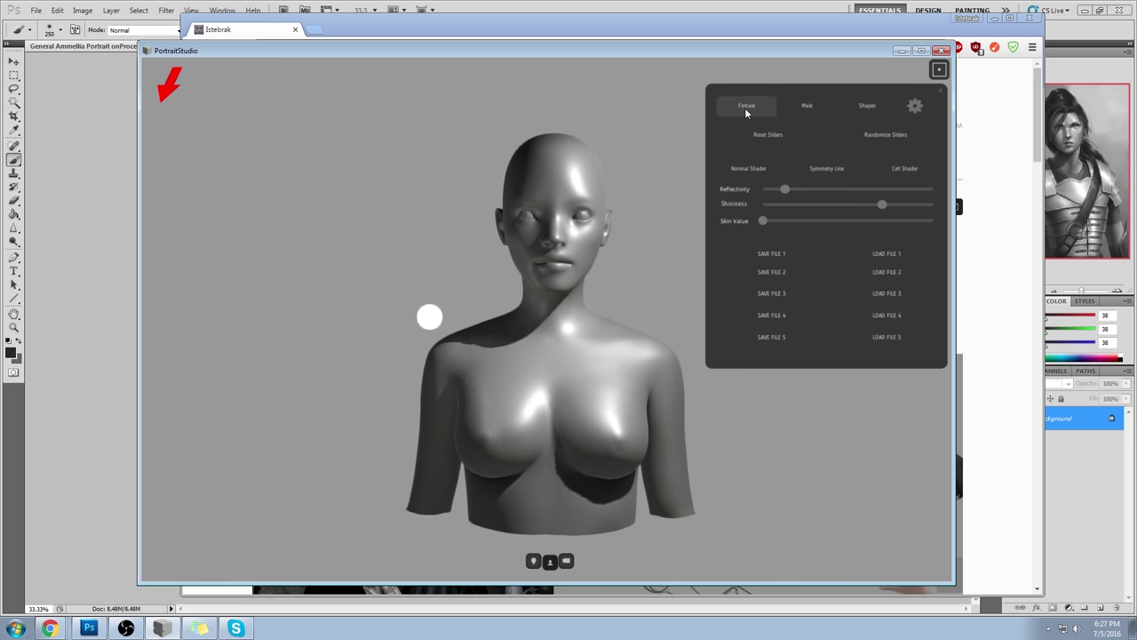
{"action": "left_click", "coordinate": [867, 107]}
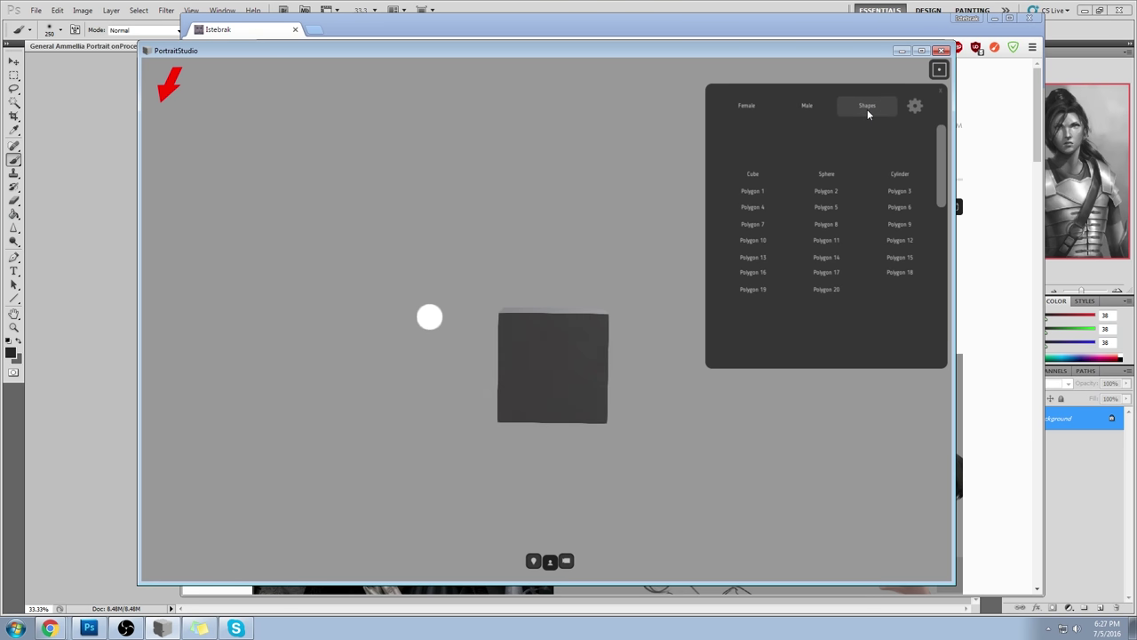
{"action": "left_click", "coordinate": [831, 207]}
{"action": "left_click_drag", "start_coordinate": [507, 320], "coordinate": [494, 222]}
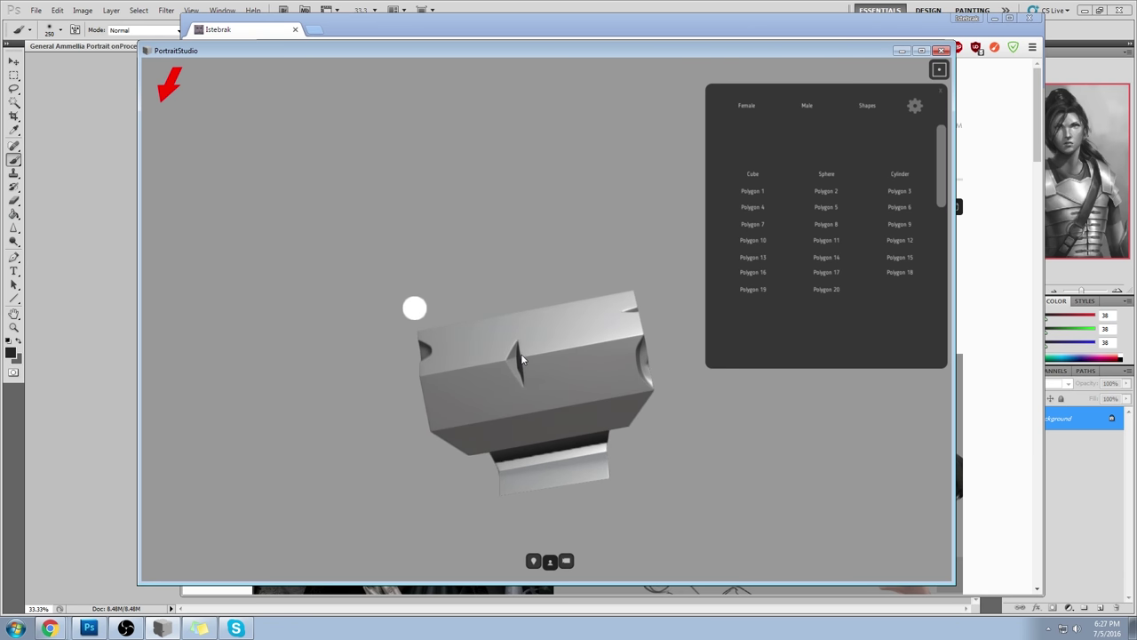
{"action": "mouse_move", "coordinate": [517, 362]}
{"action": "left_mouse_down"}
{"action": "mouse_move", "coordinate": [583, 375]}
{"action": "mouse_move", "coordinate": [967, 372]}
{"action": "mouse_move", "coordinate": [692, 373]}
{"action": "mouse_move", "coordinate": [312, 406]}
{"action": "mouse_move", "coordinate": [896, 414]}
{"action": "mouse_move", "coordinate": [84, 405]}
{"action": "mouse_move", "coordinate": [823, 416]}
{"action": "mouse_move", "coordinate": [308, 421]}
{"action": "left_mouse_up"}
{"action": "left_click", "coordinate": [906, 241]}
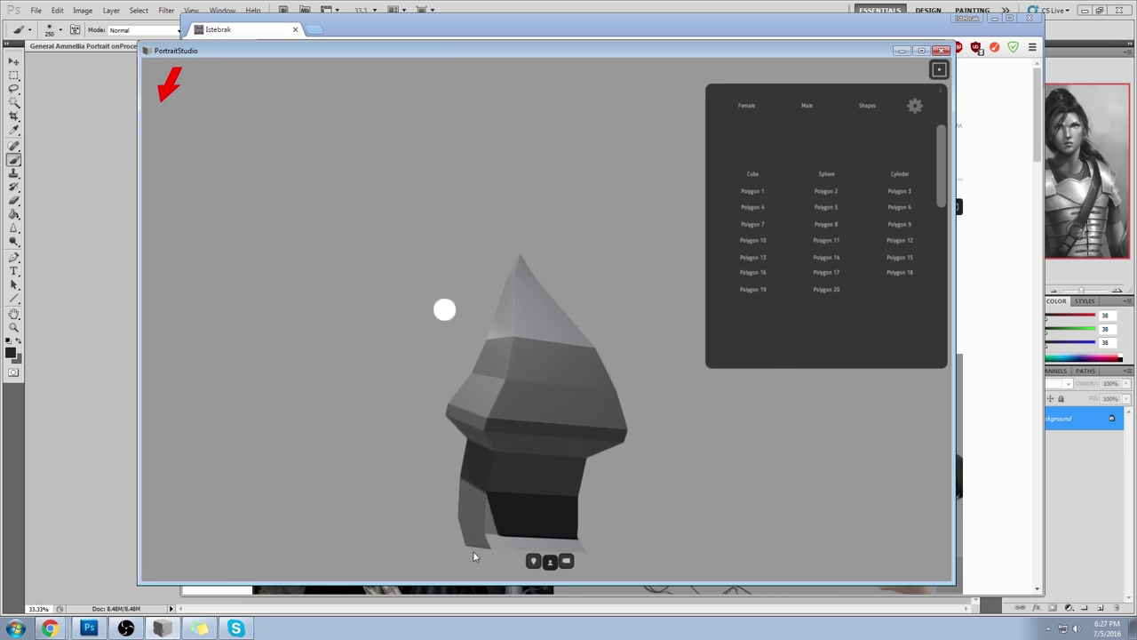
- Turn on the directional light, change its angle, and switch off the first two point lights
{"action": "left_click", "coordinate": [533, 560]}
{"action": "left_click", "coordinate": [183, 139]}
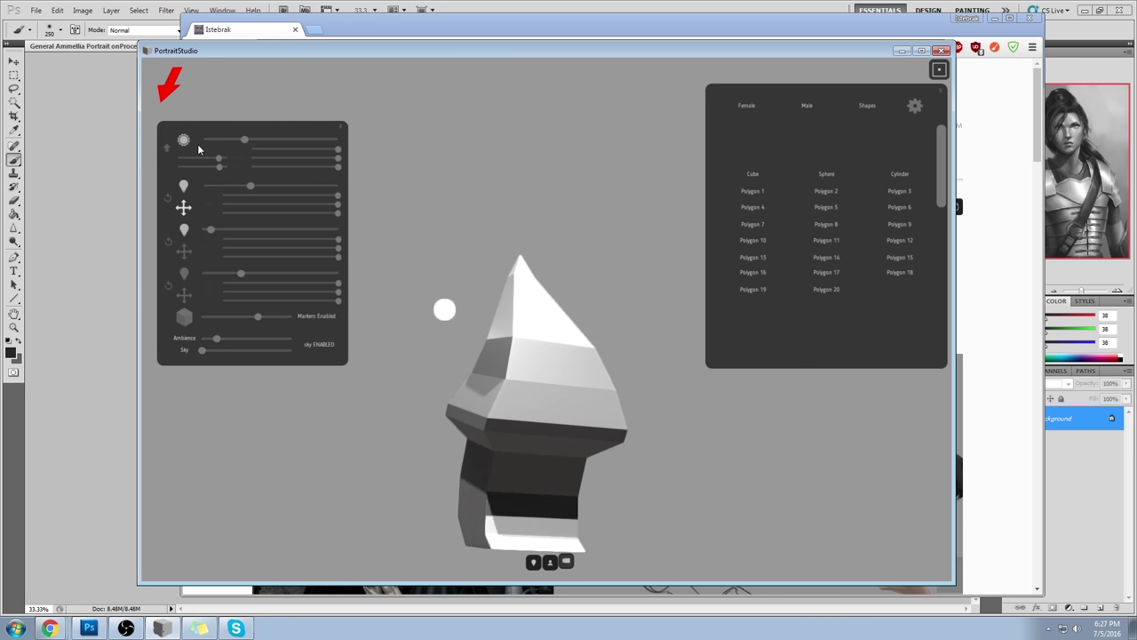
{"action": "left_click_drag", "start_coordinate": [245, 139], "coordinate": [208, 159]}
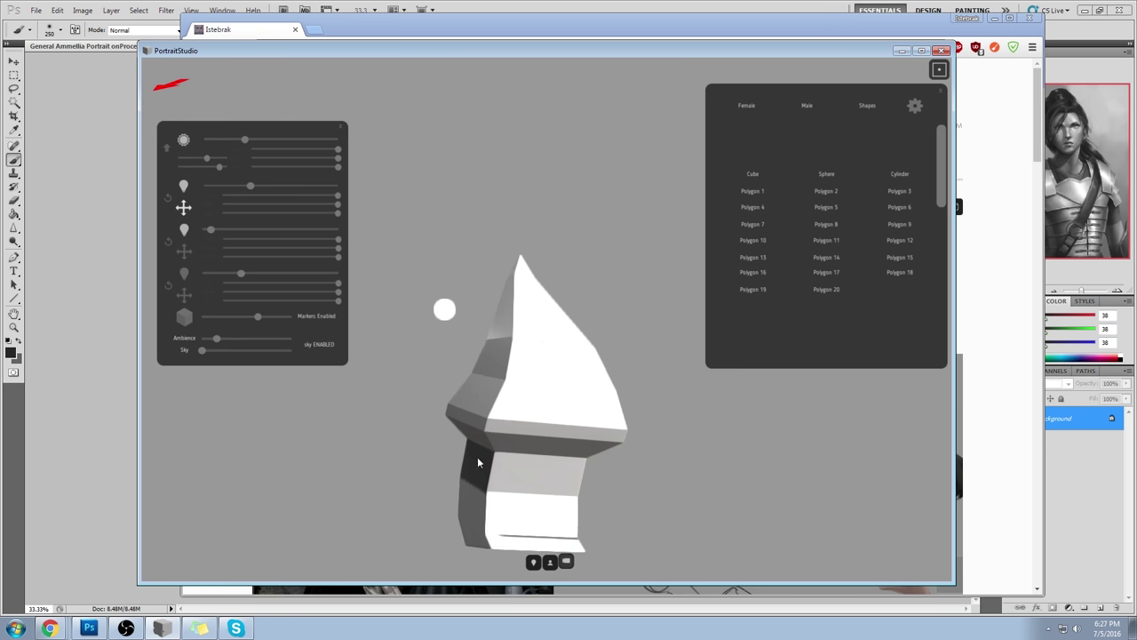
{"action": "left_click_drag", "start_coordinate": [459, 454], "coordinate": [762, 365]}
{"action": "left_click", "coordinate": [183, 185]}
{"action": "left_click", "coordinate": [184, 229]}
{"action": "mouse_move", "coordinate": [627, 431]}
{"action": "left_mouse_down"}
{"action": "mouse_move", "coordinate": [345, 343]}
{"action": "mouse_move", "coordinate": [960, 303]}
{"action": "mouse_move", "coordinate": [1015, 423]}
{"action": "mouse_move", "coordinate": [621, 419]}
{"action": "left_mouse_up"}
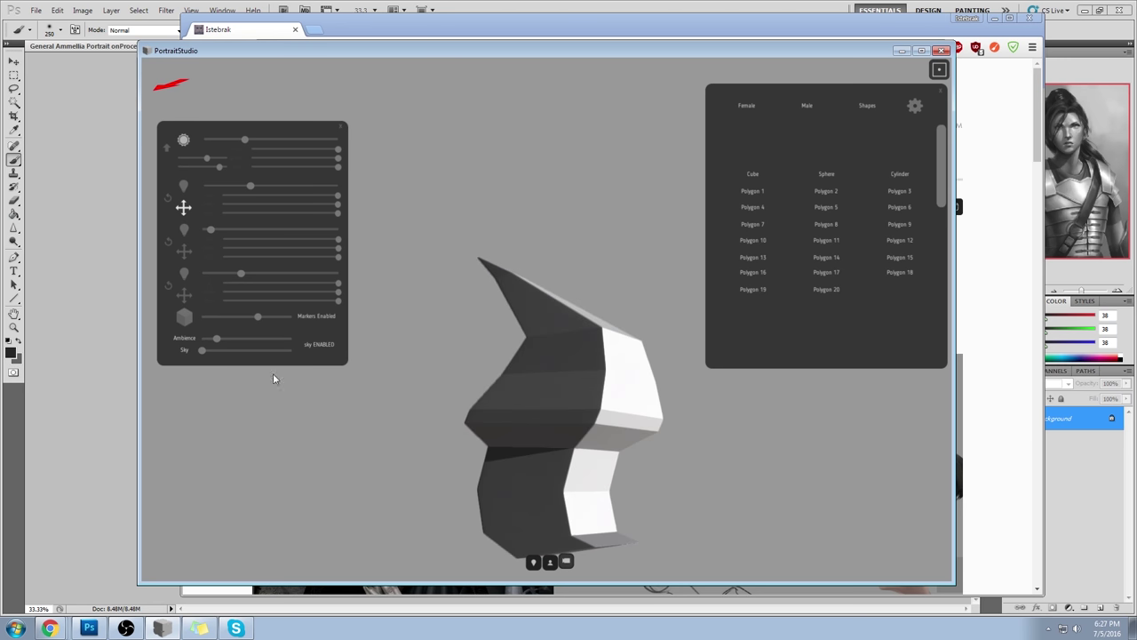
- Raise Ambience to maximum, dim the directional light slightly, and reduce the shape's Reflectivity and Shininess to zero
{"action": "left_click_drag", "start_coordinate": [217, 343], "coordinate": [299, 341]}
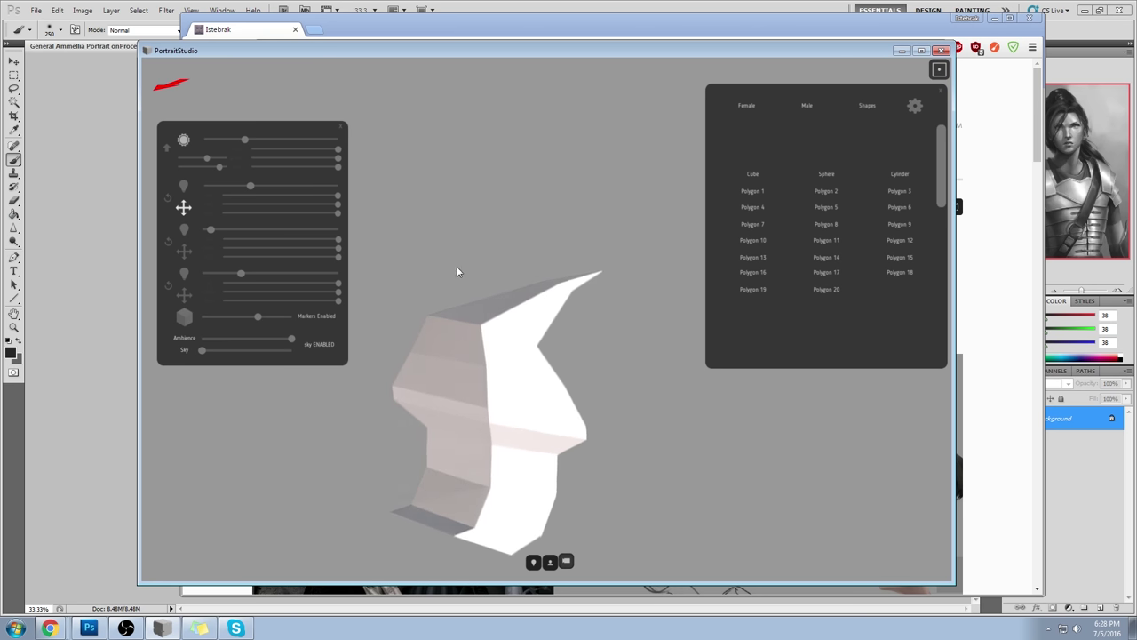
{"action": "left_click_drag", "start_coordinate": [245, 141], "coordinate": [233, 140]}
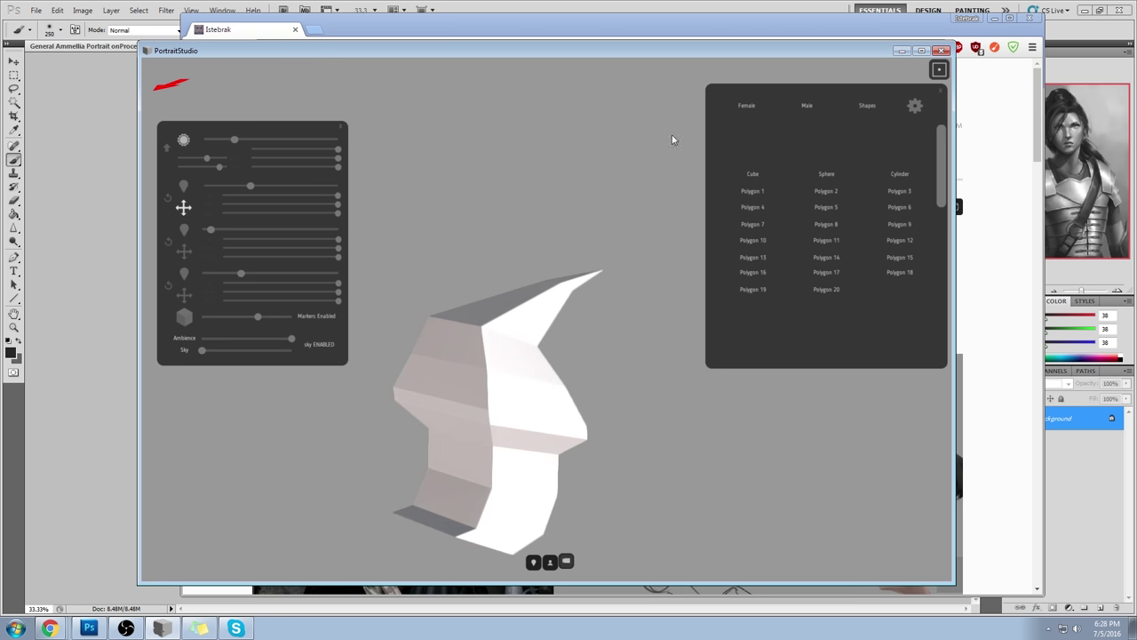
{"action": "left_click", "coordinate": [916, 106]}
{"action": "left_click_drag", "start_coordinate": [882, 205], "coordinate": [762, 190]}
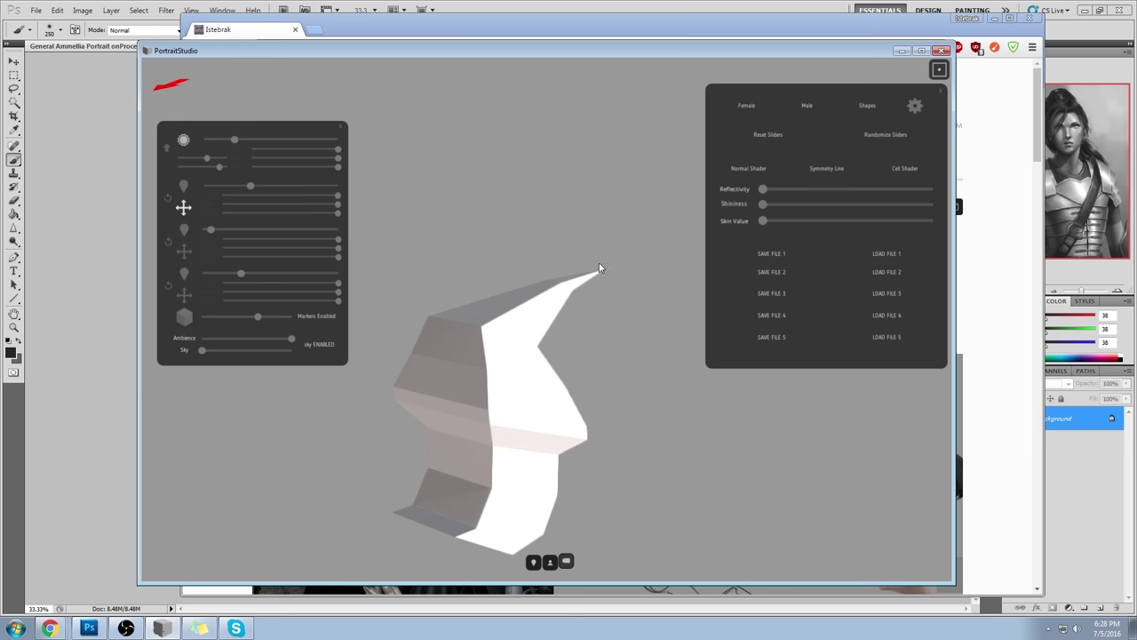
{"action": "left_click_drag", "start_coordinate": [600, 267], "coordinate": [1049, 449]}
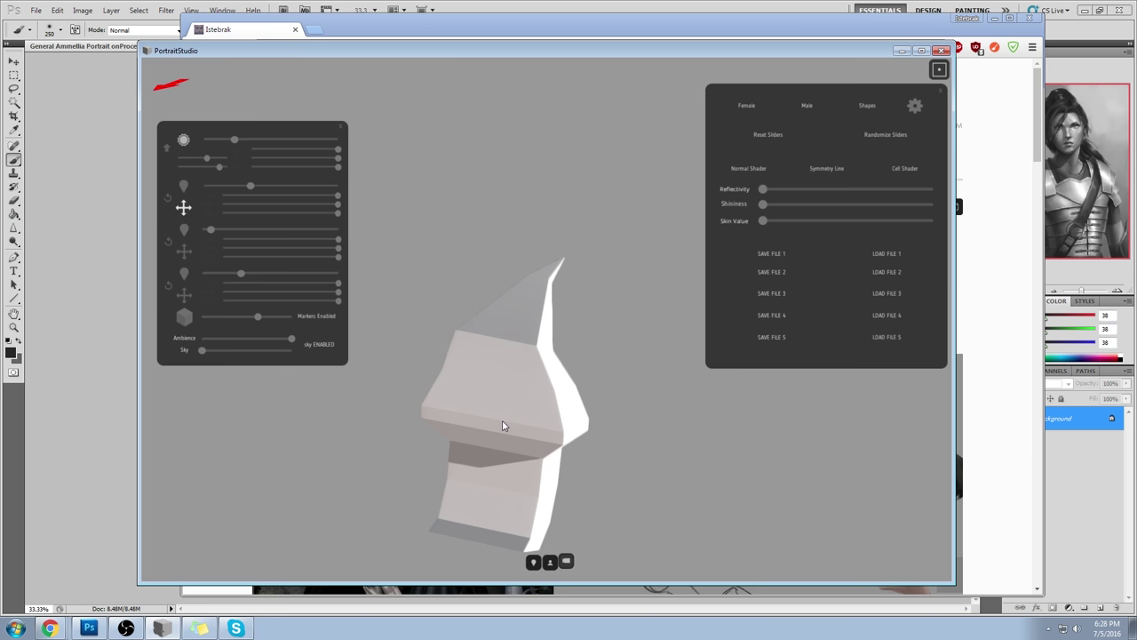
{"action": "mouse_move", "coordinate": [492, 470]}
{"action": "left_mouse_down"}
{"action": "mouse_move", "coordinate": [558, 475]}
{"action": "mouse_move", "coordinate": [510, 477]}
{"action": "left_mouse_up"}
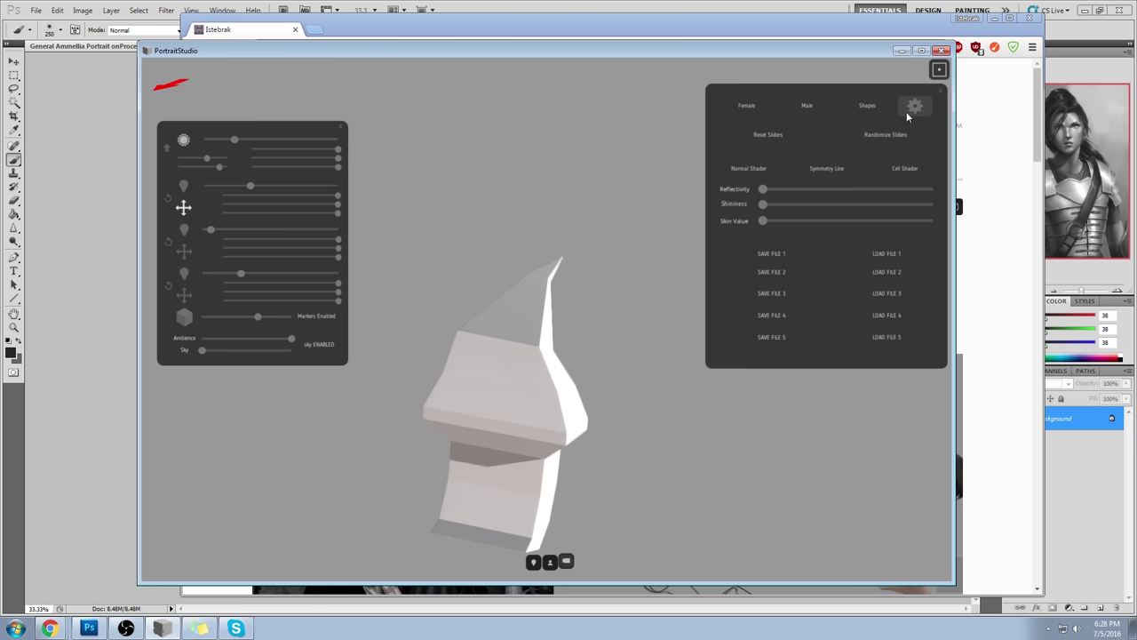
- Load the Polygon 13 shape and rotate it to study how light falls on its planes
{"action": "left_click", "coordinate": [863, 108]}
{"action": "left_click", "coordinate": [764, 259]}
{"action": "left_click_drag", "start_coordinate": [500, 431], "coordinate": [881, 173]}
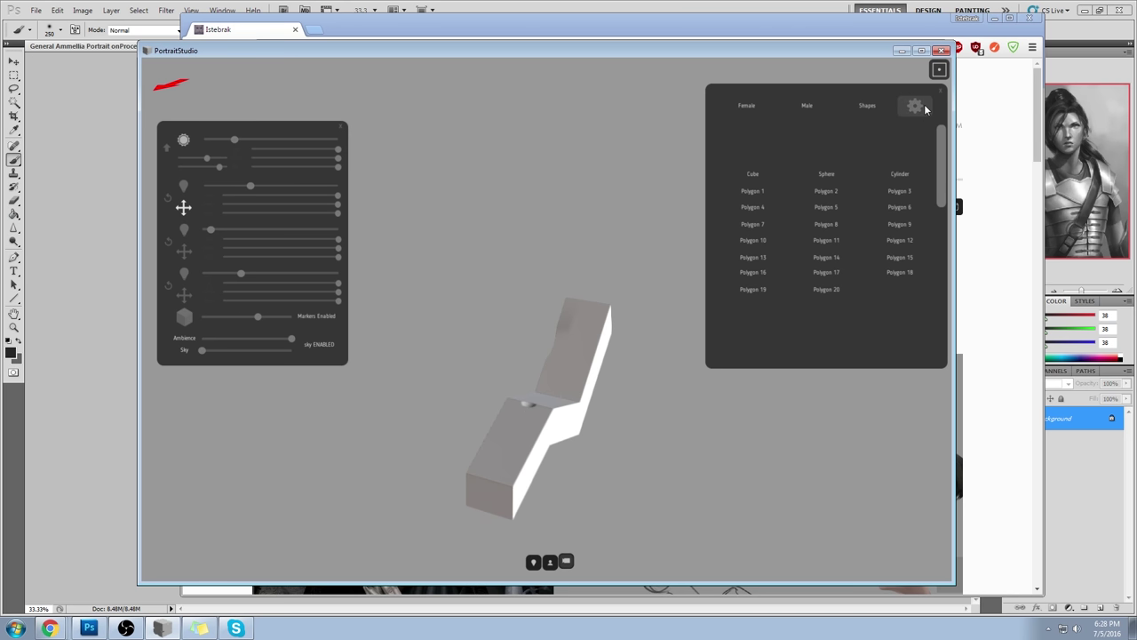
- Show the Store page of the Istebrak website in the browser and return to PortraitStudio
{"action": "left_click", "coordinate": [801, 30]}
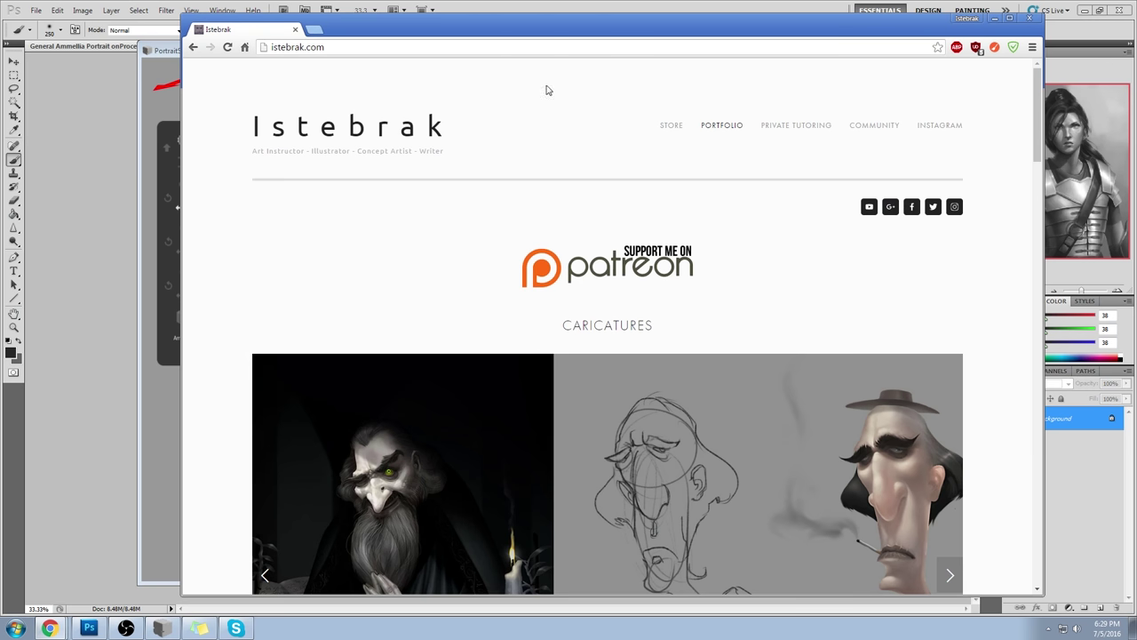
{"action": "left_click", "coordinate": [673, 127]}
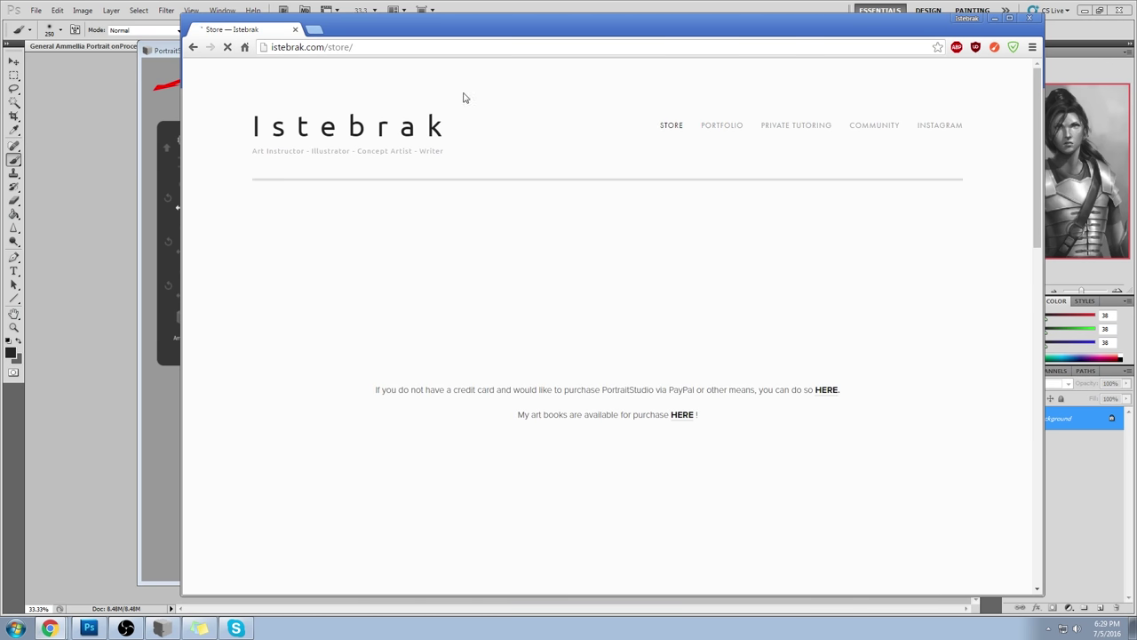
{"action": "left_click", "coordinate": [167, 50]}
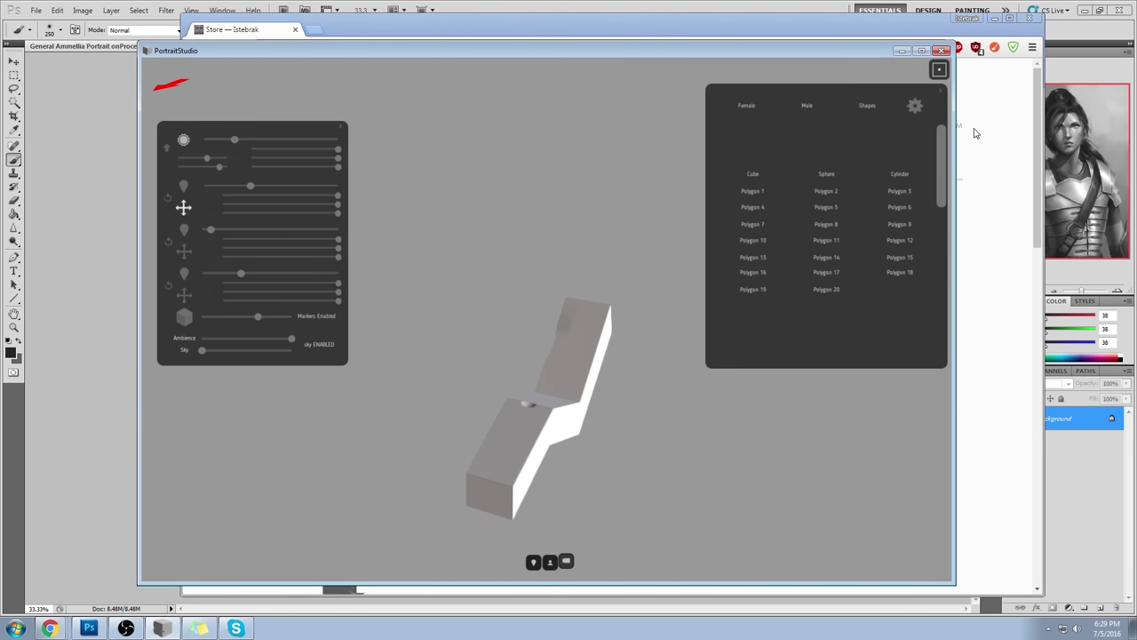
- Load the Female bust and turn it from front to three-quarter view to study the lighting on its forms
{"action": "left_click", "coordinate": [746, 106]}
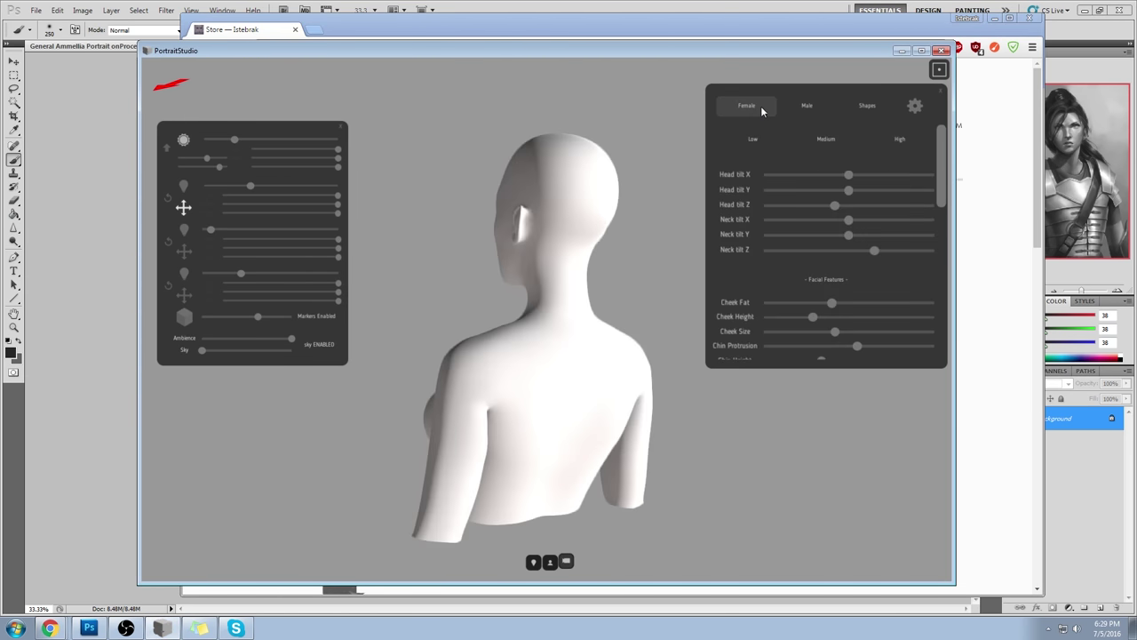
{"action": "left_click", "coordinate": [913, 107]}
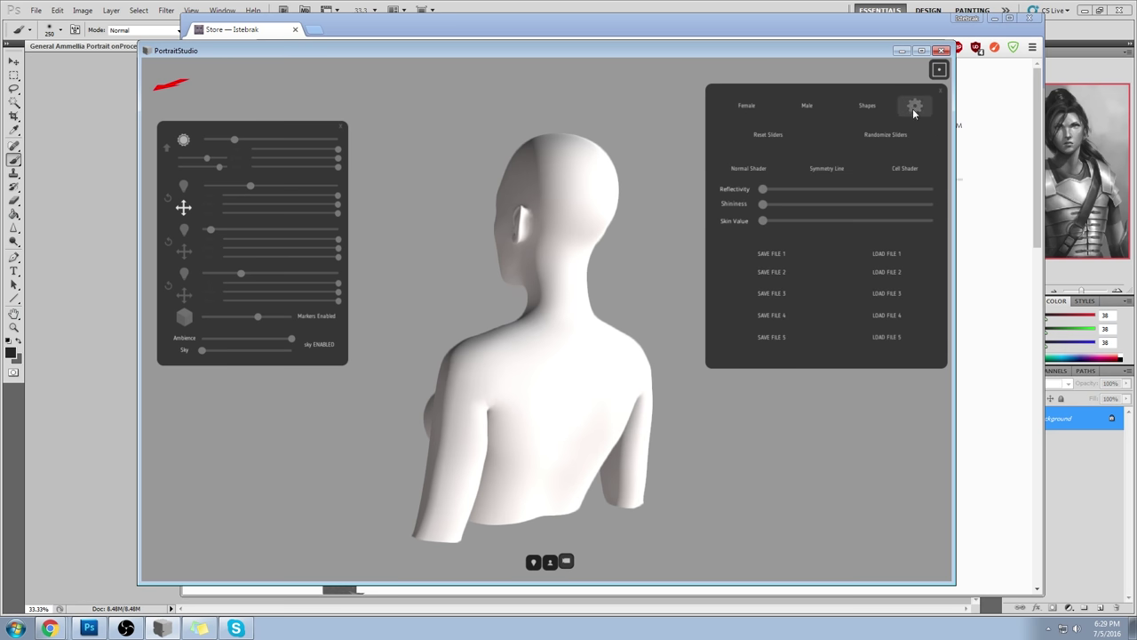
{"action": "left_click", "coordinate": [747, 107]}
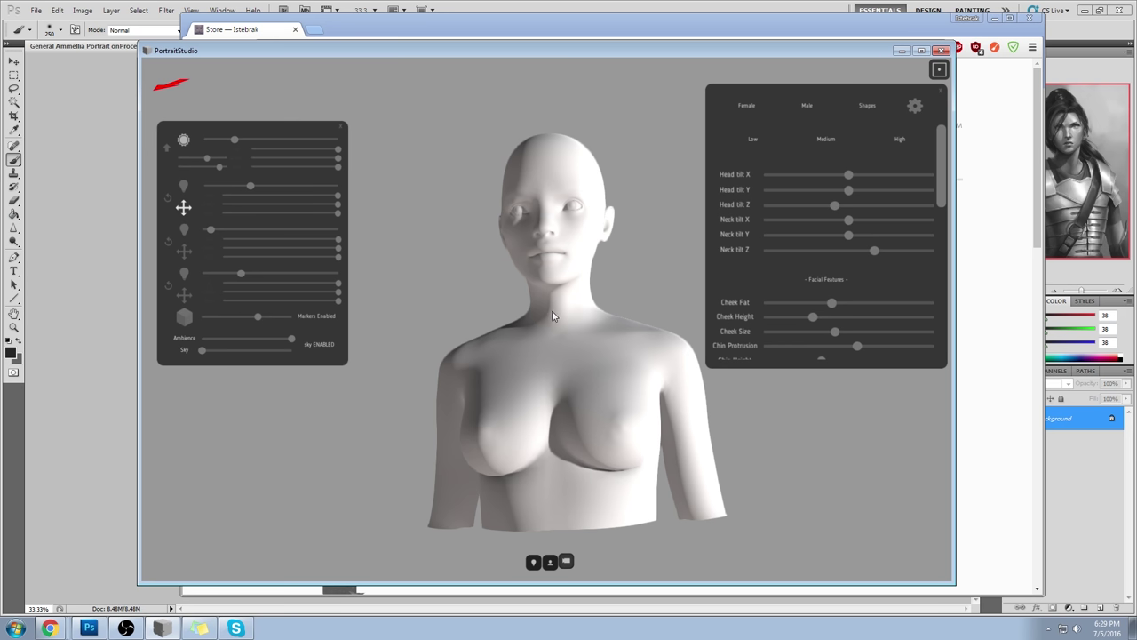
{"action": "left_click_drag", "start_coordinate": [655, 313], "coordinate": [302, 468]}
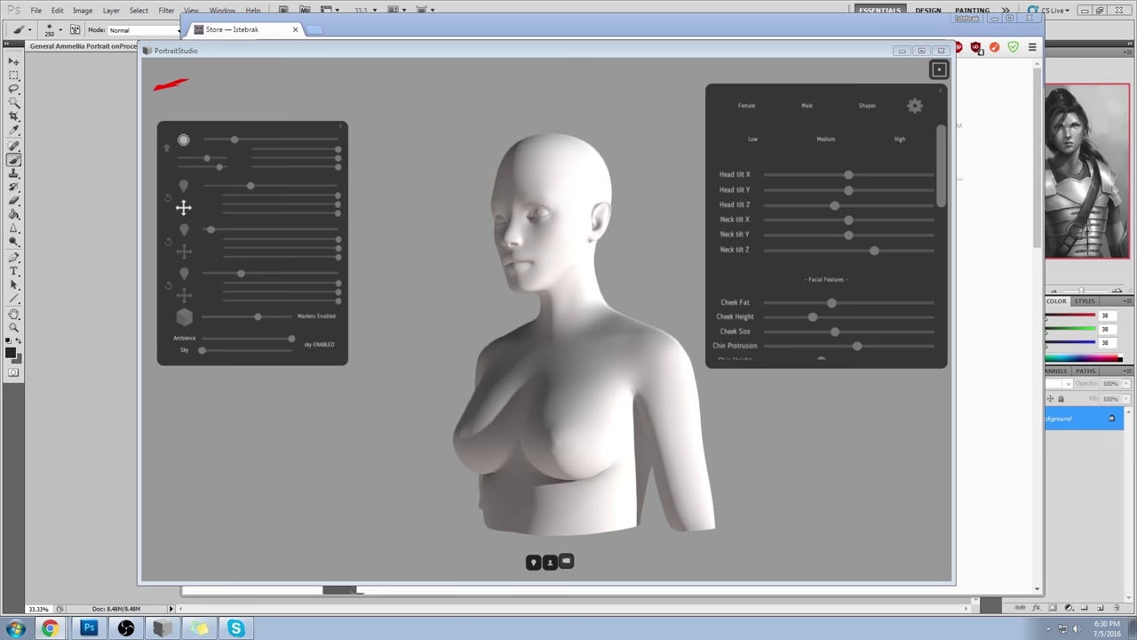
- Return to Photoshop, outline a polygonal selection in the background beside the face, and add a new layer
{"action": "key", "text": "alt+Tab"}
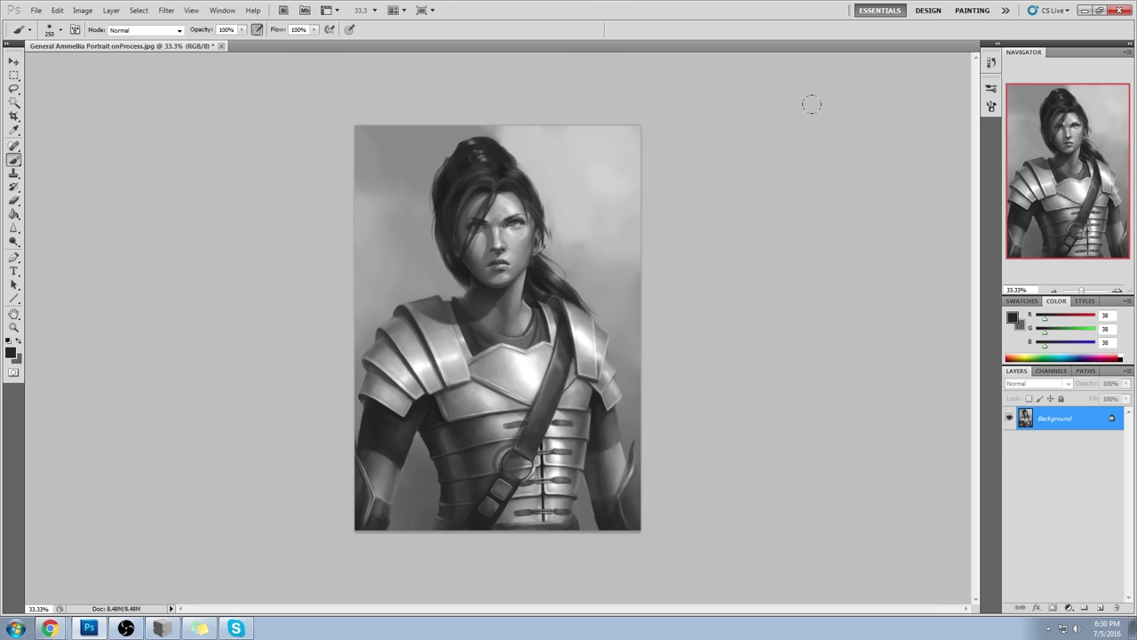
{"action": "left_click_drag", "start_coordinate": [13, 89], "coordinate": [62, 100]}
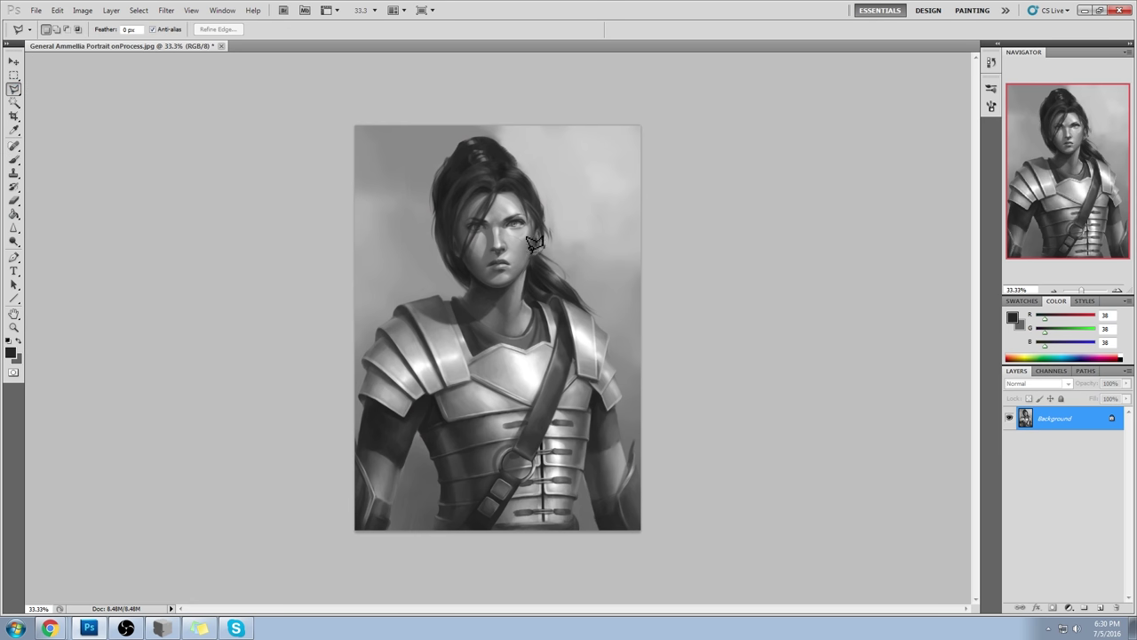
{"action": "left_click", "coordinate": [622, 224]}
{"action": "left_click", "coordinate": [608, 187]}
{"action": "left_click", "coordinate": [576, 186]}
{"action": "left_click", "coordinate": [569, 222]}
{"action": "left_click", "coordinate": [544, 245]}
{"action": "left_click", "coordinate": [556, 265]}
{"action": "left_click", "coordinate": [585, 272]}
{"action": "left_click", "coordinate": [624, 224]}
{"action": "left_click", "coordinate": [1100, 608]}
- Fill the polygonal selection beside the face with flat dark grey using a 175 px textured brush
{"action": "key", "text": "b"}
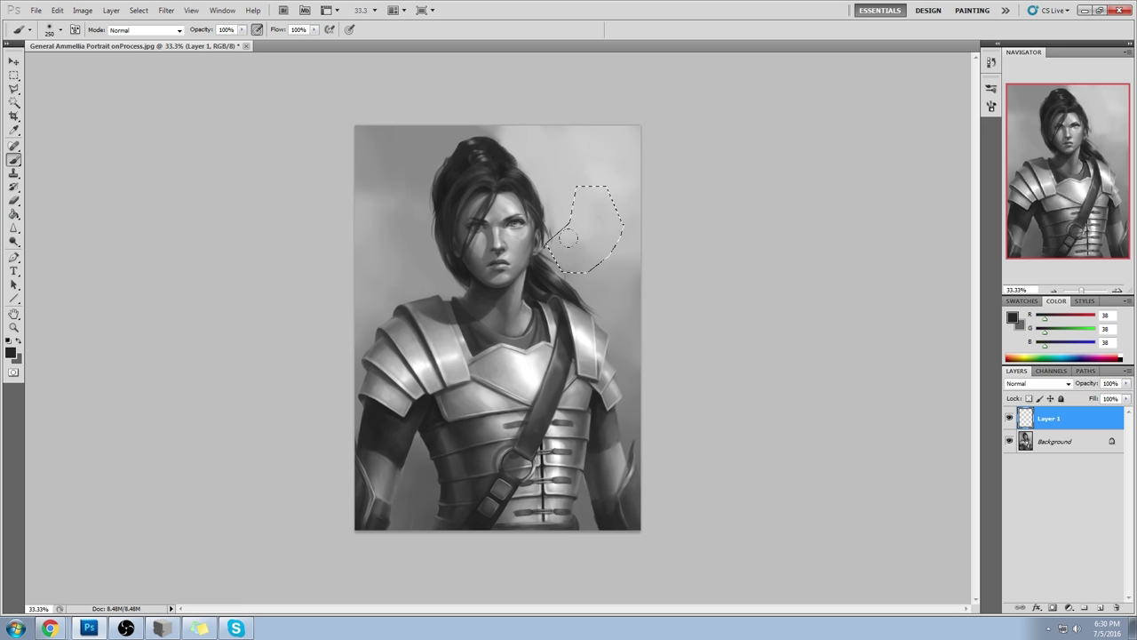
{"action": "right_click", "coordinate": [565, 259]}
{"action": "left_click", "coordinate": [634, 504]}
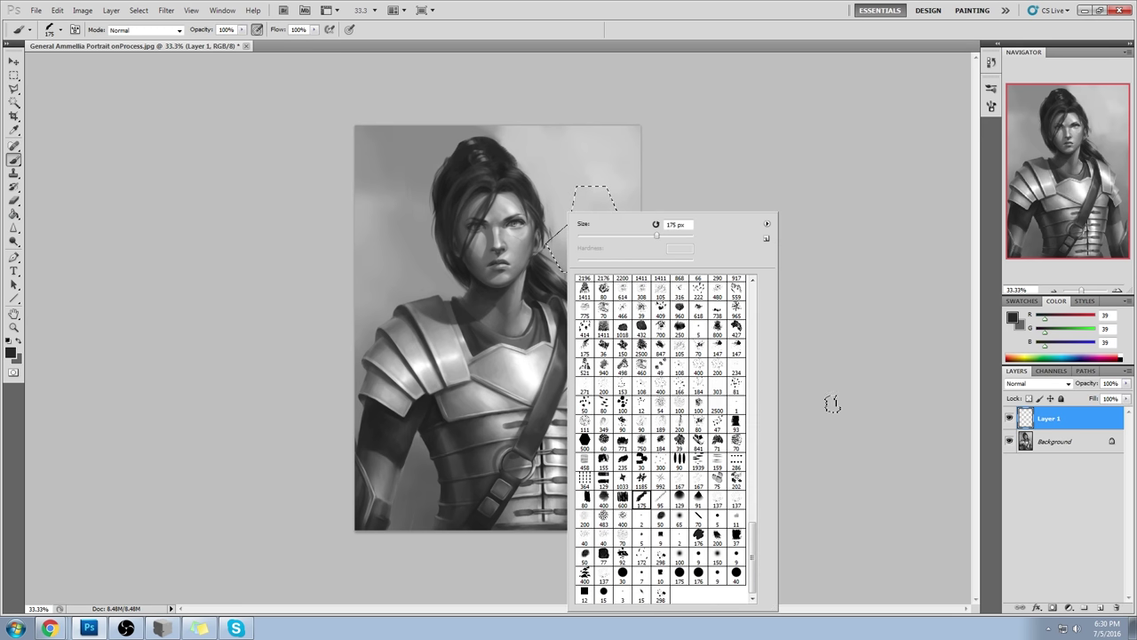
{"action": "left_click", "coordinate": [832, 404]}
{"action": "mouse_move", "coordinate": [634, 165]}
{"action": "left_mouse_down"}
{"action": "mouse_move", "coordinate": [583, 170]}
{"action": "mouse_move", "coordinate": [550, 276]}
{"action": "left_mouse_up"}
{"action": "left_click", "coordinate": [546, 213], "text": "alt"}
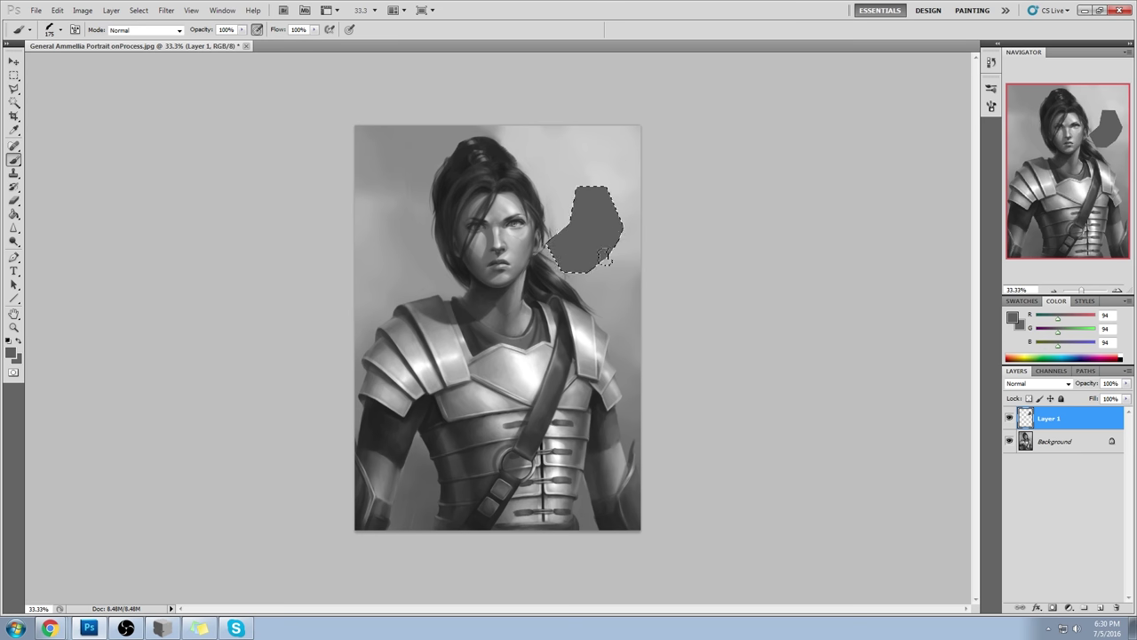
- Paint the form's outer plane in light grey sampled from the background with a smaller brush, and deselect it
{"action": "left_click", "coordinate": [593, 158], "text": "alt"}
{"action": "key", "text": "bracketleft"}
{"action": "key", "text": "bracketleft"}
{"action": "key", "text": "bracketleft"}
{"action": "key", "text": "bracketleft"}
{"action": "key", "text": "bracketleft"}
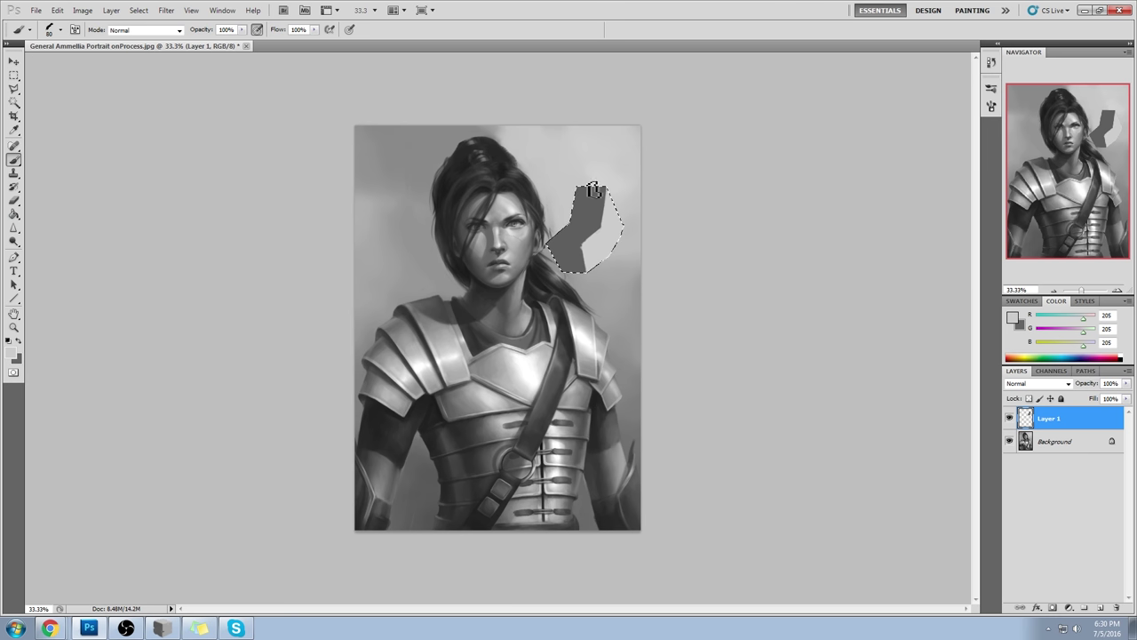
{"action": "key", "text": "l"}
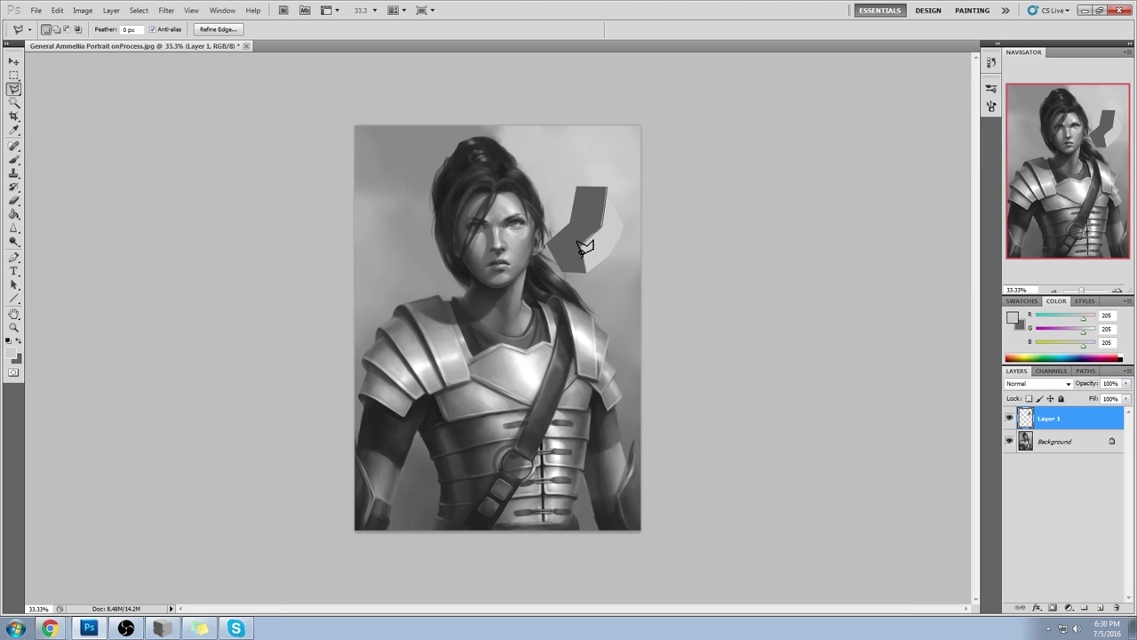
{"action": "key", "text": "ctrl+d"}
- Try touching up the boundary between the form's dark and light planes with its sampled dark grey
{"action": "key", "text": "b"}
{"action": "left_click", "coordinate": [591, 208], "text": "alt"}
{"action": "key", "text": "ctrl+space"}
{"action": "left_click_drag", "start_coordinate": [564, 165], "coordinate": [639, 257]}
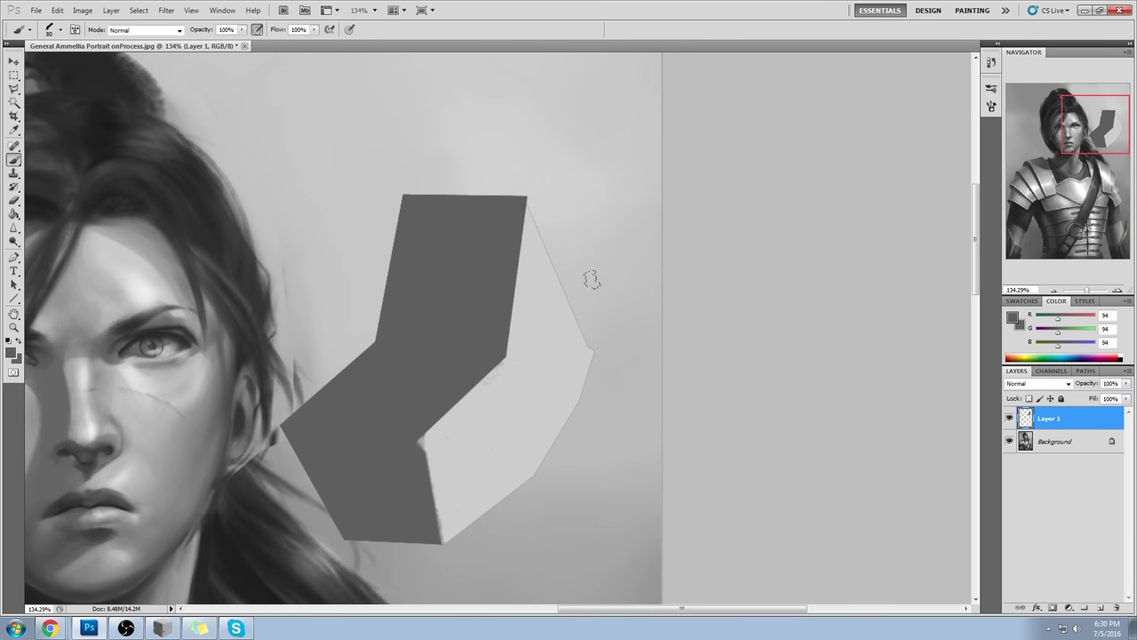
{"action": "key", "text": "ctrl+z"}
{"action": "key", "text": "m"}
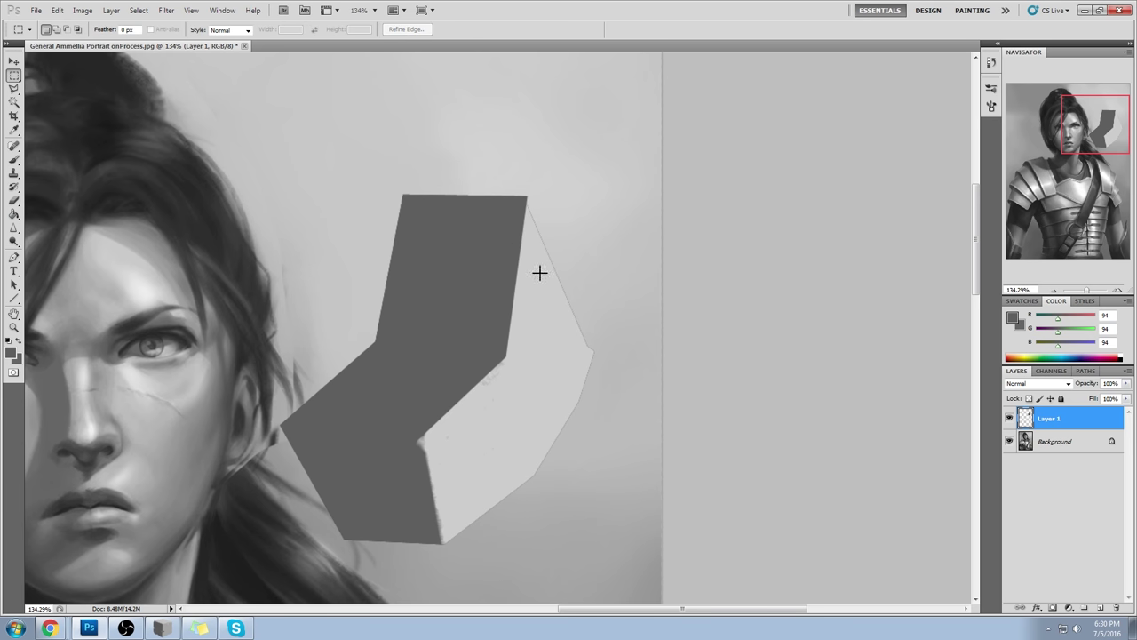
{"action": "key", "text": "ctrl+minus"}
{"action": "key", "text": "ctrl+minus"}
{"action": "key", "text": "ctrl+minus"}
{"action": "key", "text": "ctrl+minus"}
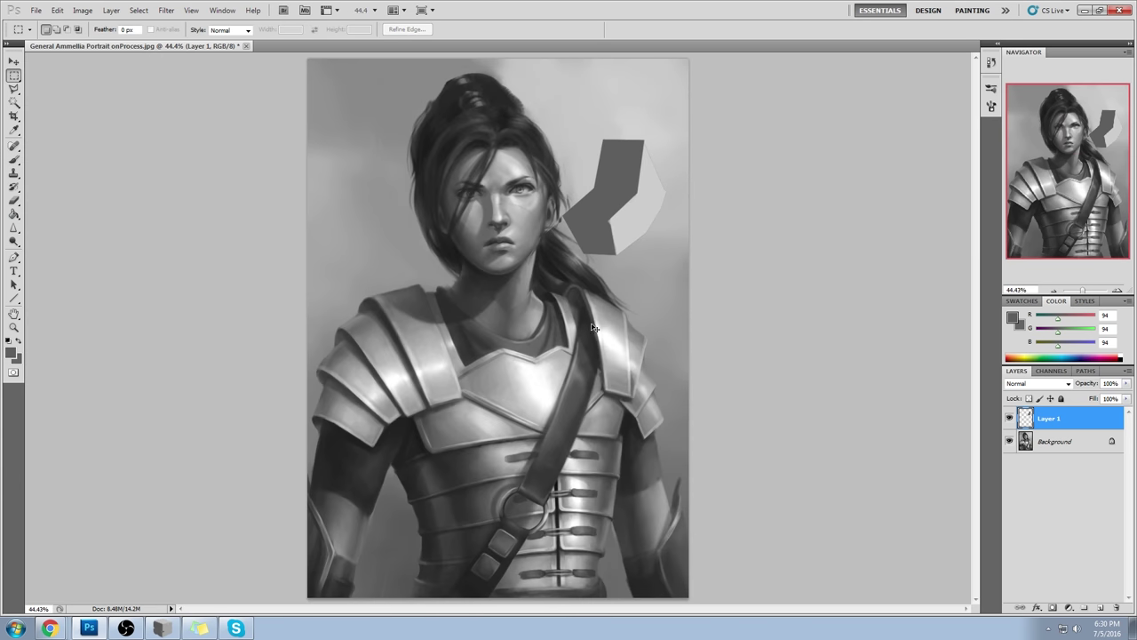
- Step back through the last edits and clear the painted demonstration form from the layer
{"action": "key", "text": "ctrl+alt+z"}
{"action": "key", "text": "ctrl+alt+z"}
{"action": "key", "text": "ctrl+alt+z"}
{"action": "key", "text": "Delete"}
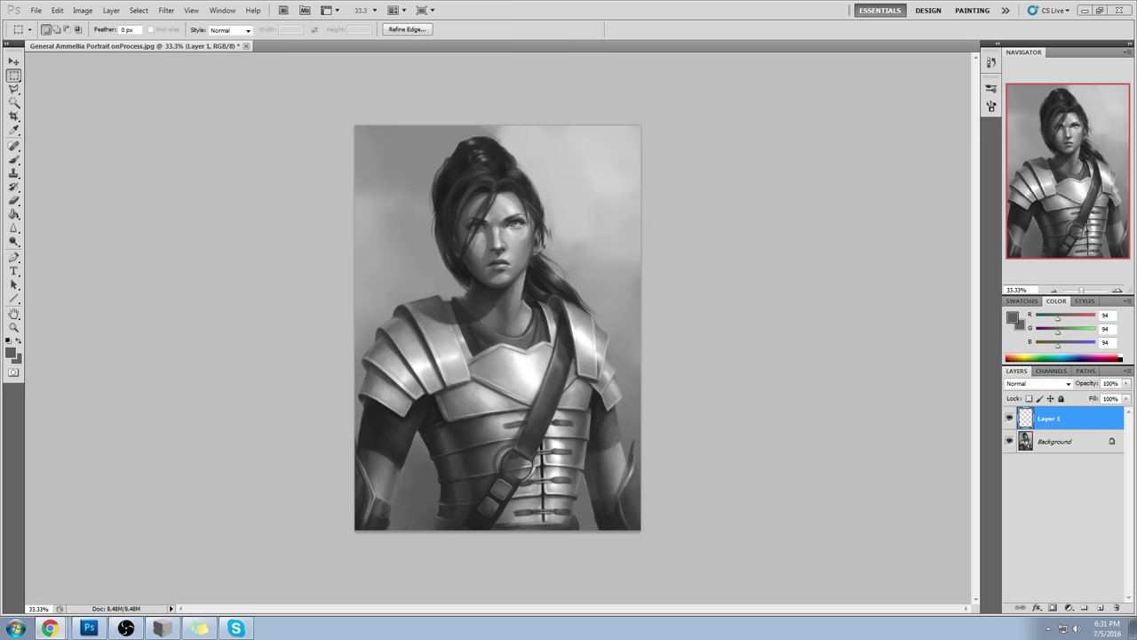
- Switch to a Chrome window, open youtube.com, and search for "holding the sword"
{"action": "left_click_drag", "start_coordinate": [1136, 59], "coordinate": [333, 0]}
{"action": "left_click_drag", "start_coordinate": [768, 3], "coordinate": [669, 17]}
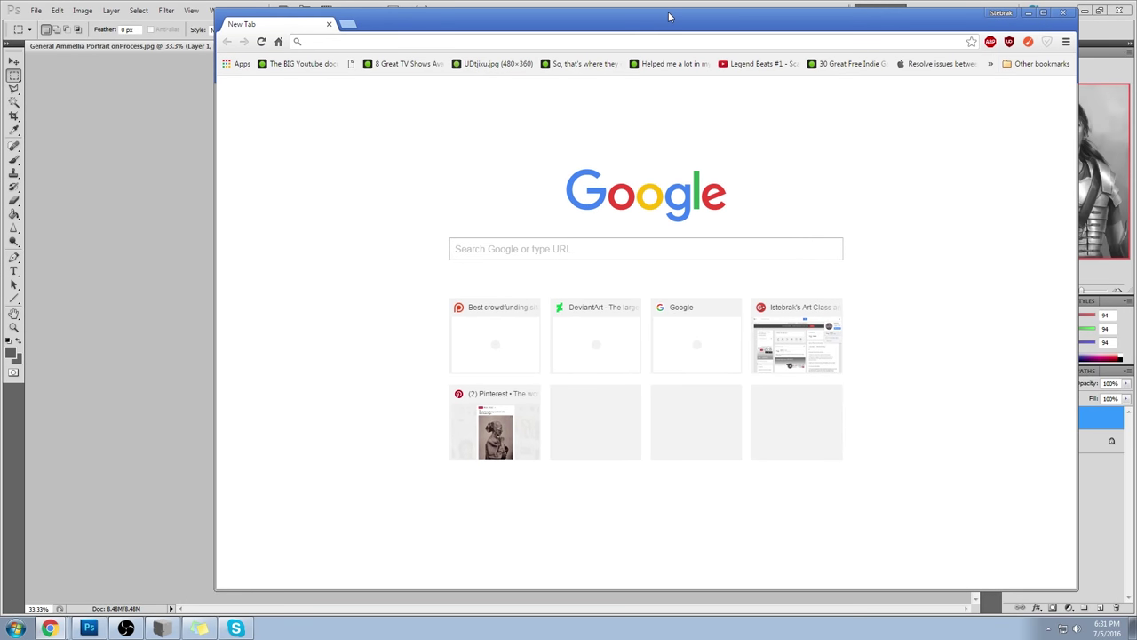
{"action": "type", "text": "youtube.com"}
{"action": "key", "text": "Return"}
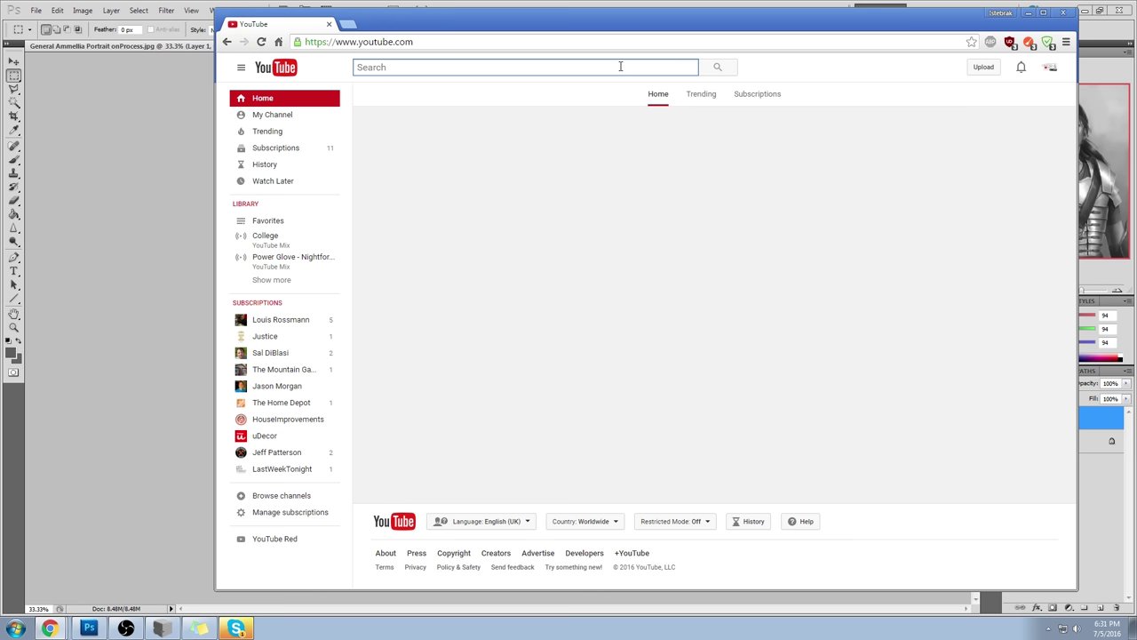
{"action": "type", "text": "holding the sword"}
{"action": "key", "text": "Return"}
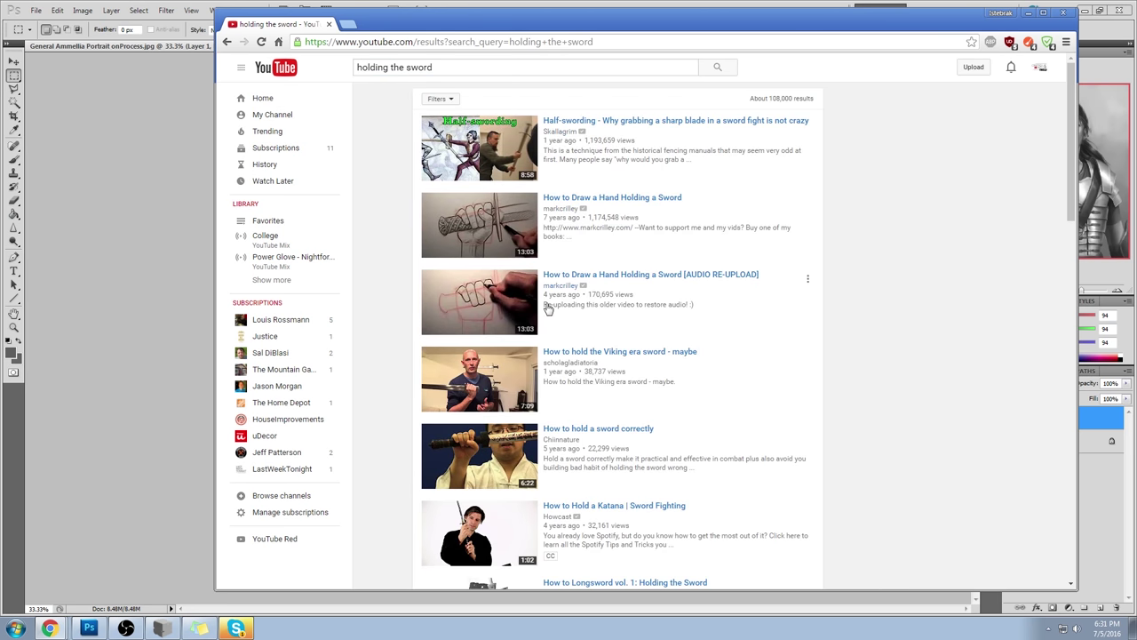
- Play "How to hold the Viking era sword - maybe" and pause on the grip close-ups around 6:16 and 6:08
{"action": "left_click", "coordinate": [492, 371]}
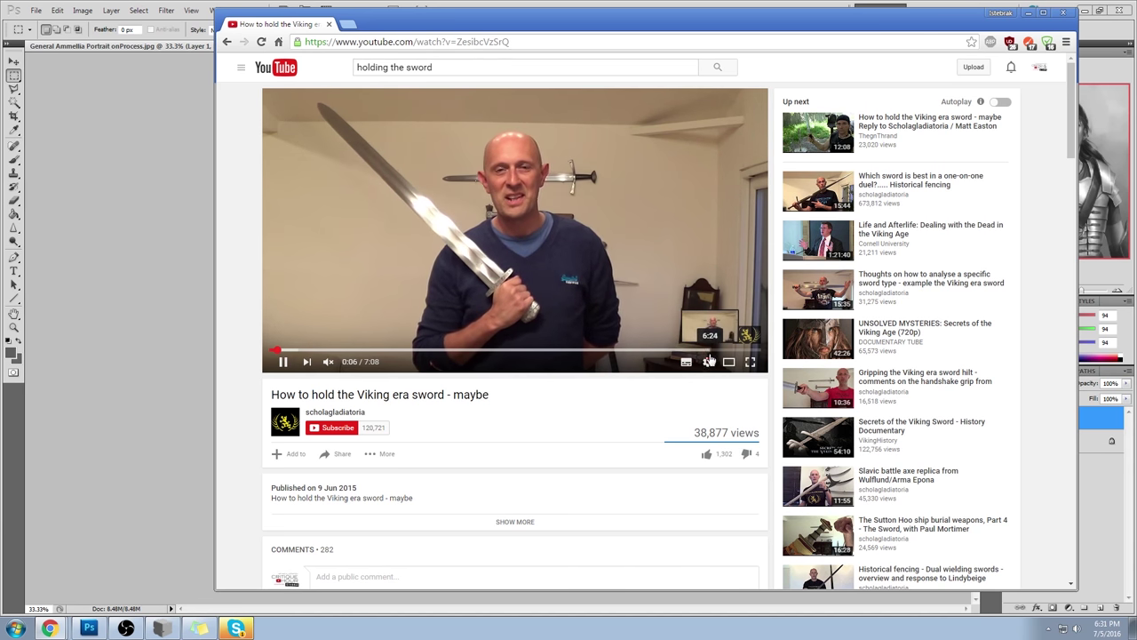
{"action": "left_click", "coordinate": [688, 355]}
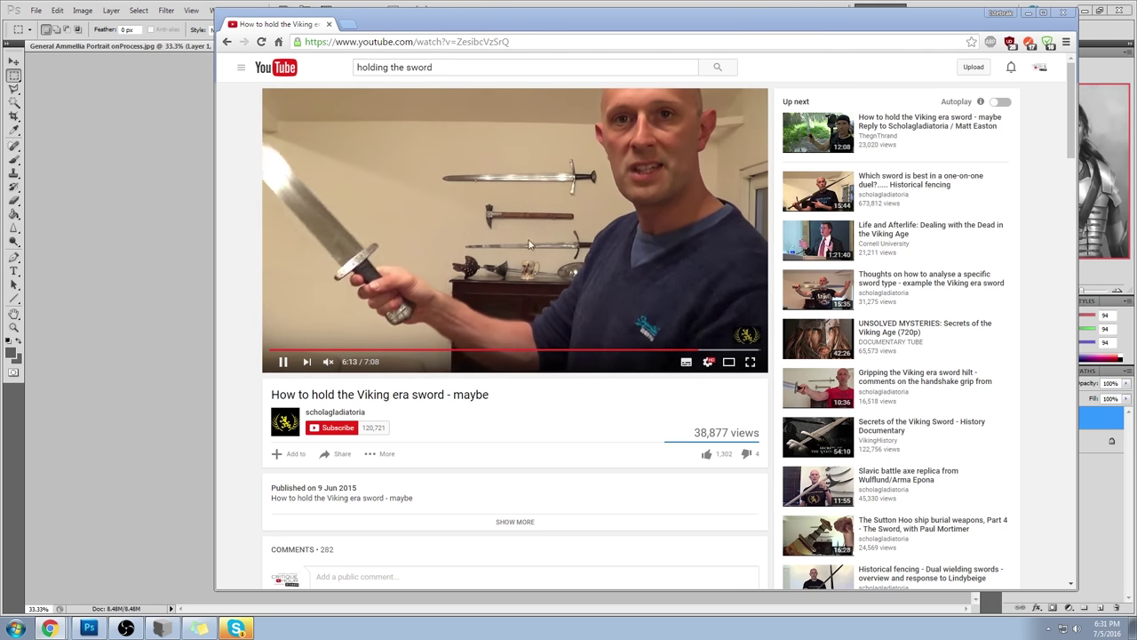
{"action": "left_click", "coordinate": [558, 258]}
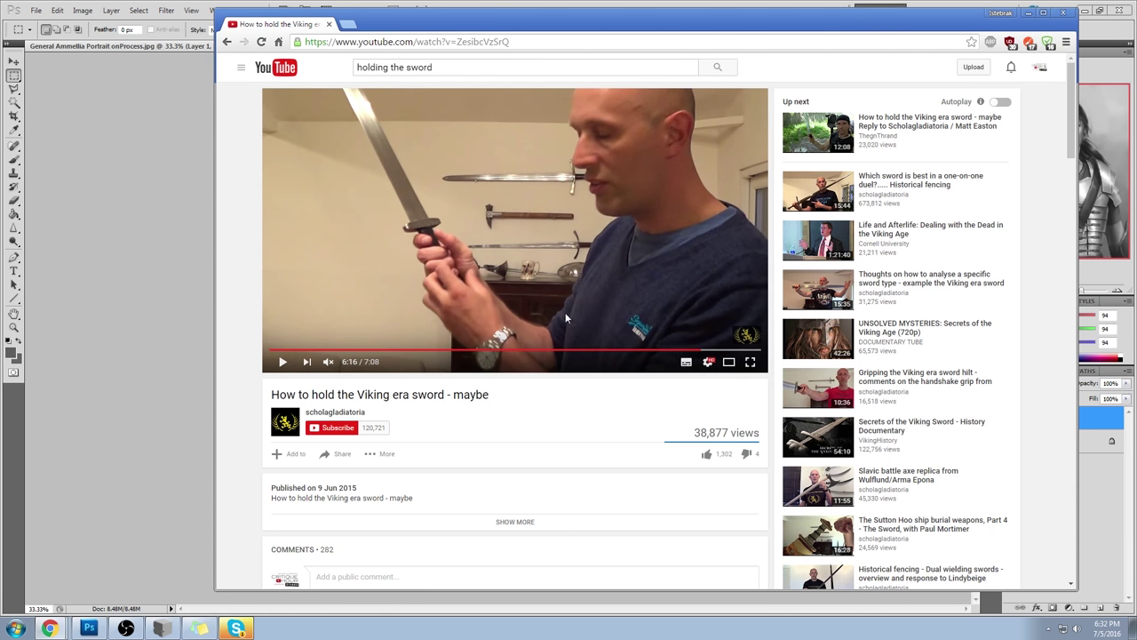
{"action": "left_click", "coordinate": [693, 352]}
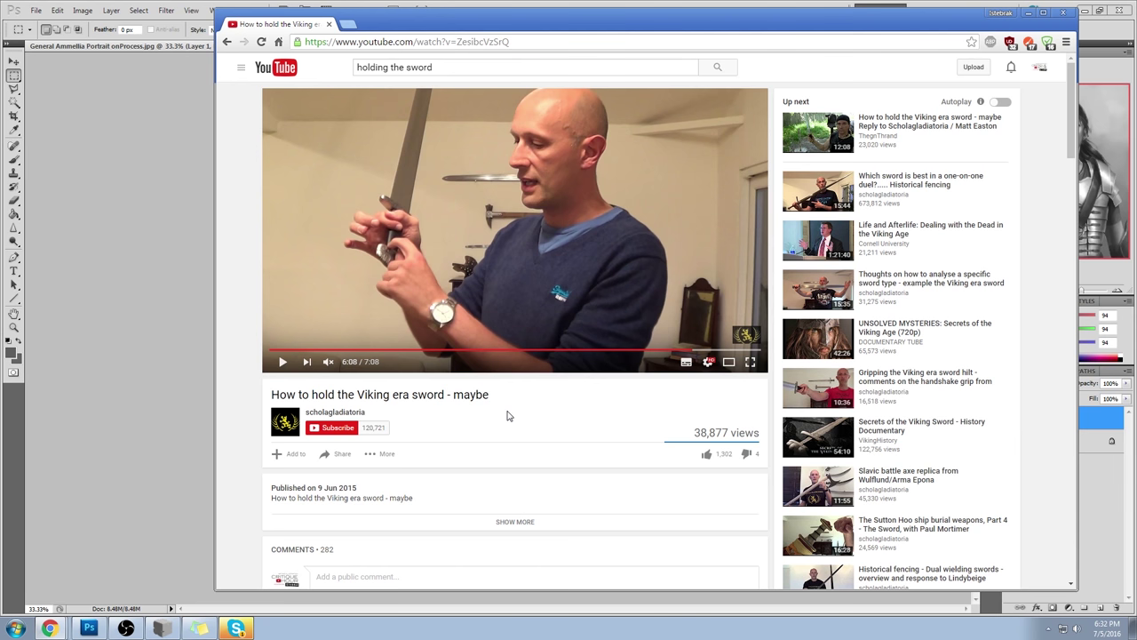
- Open ThegnThrand's reply video on holding the Viking era sword and examine the hand grip around 4:00, 5:22, 9:00 and 2:16
{"action": "left_click", "coordinate": [805, 159]}
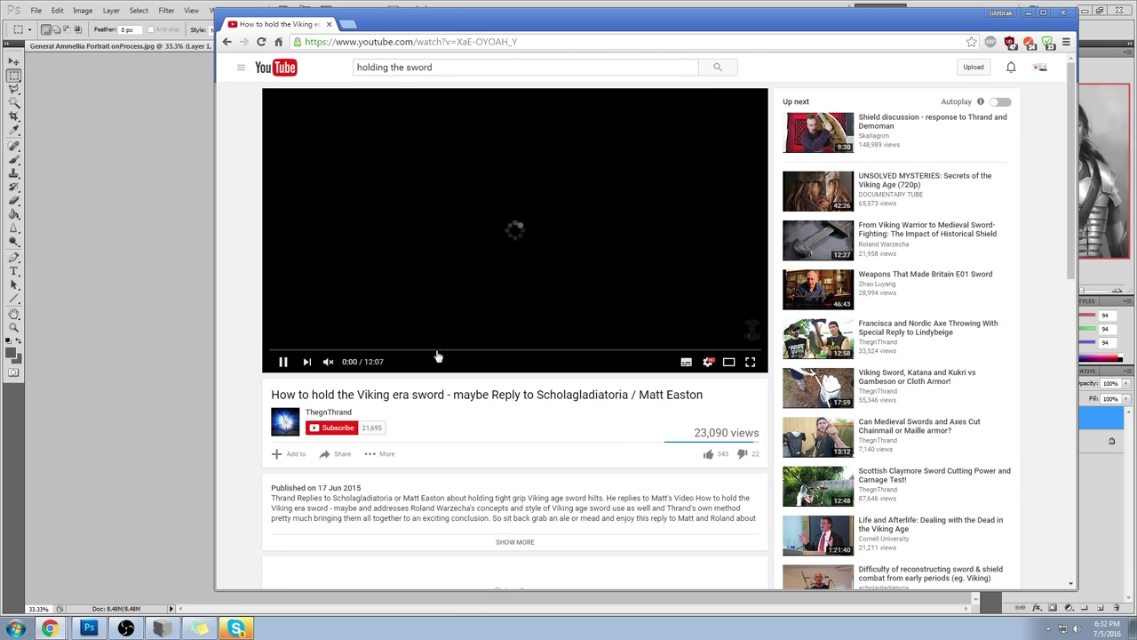
{"action": "left_click", "coordinate": [429, 353]}
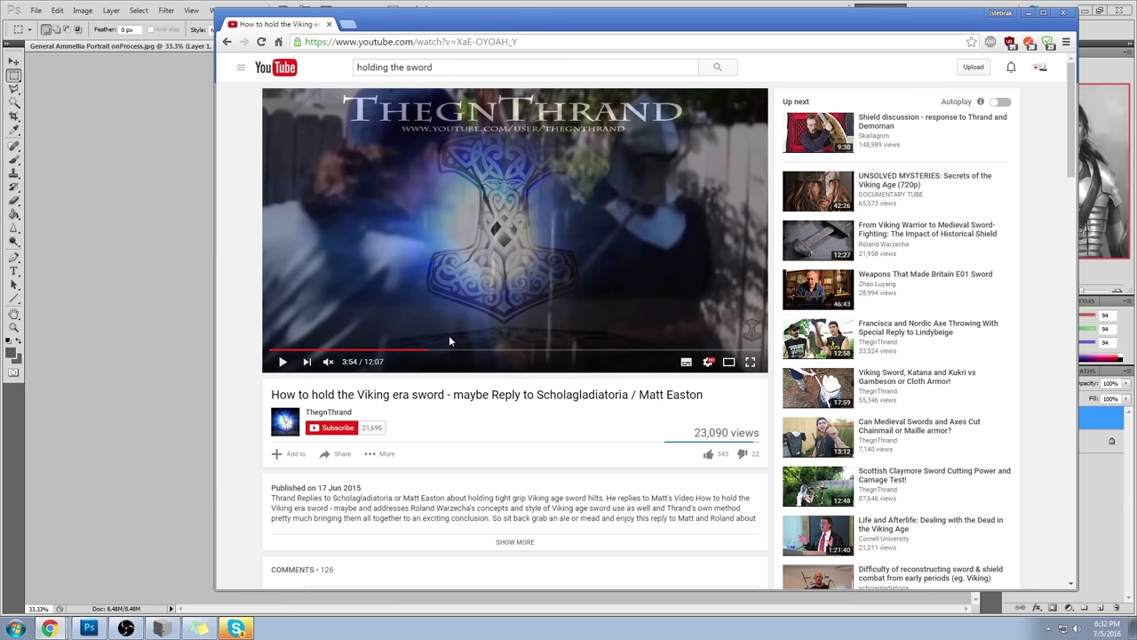
{"action": "left_click", "coordinate": [458, 327]}
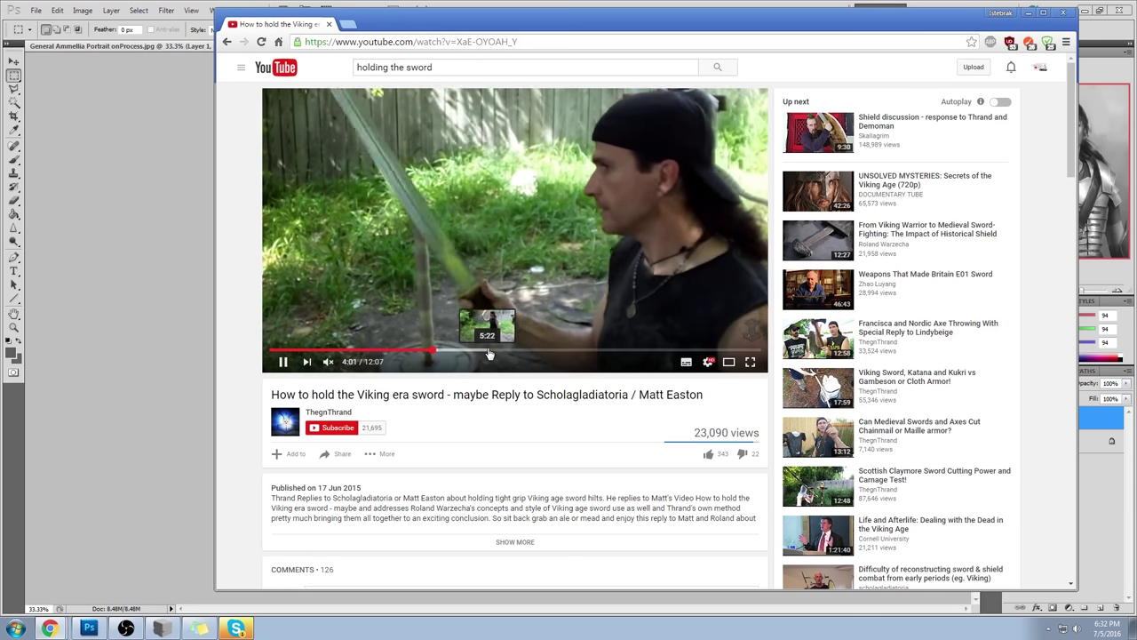
{"action": "left_click", "coordinate": [487, 350]}
{"action": "key", "text": "space"}
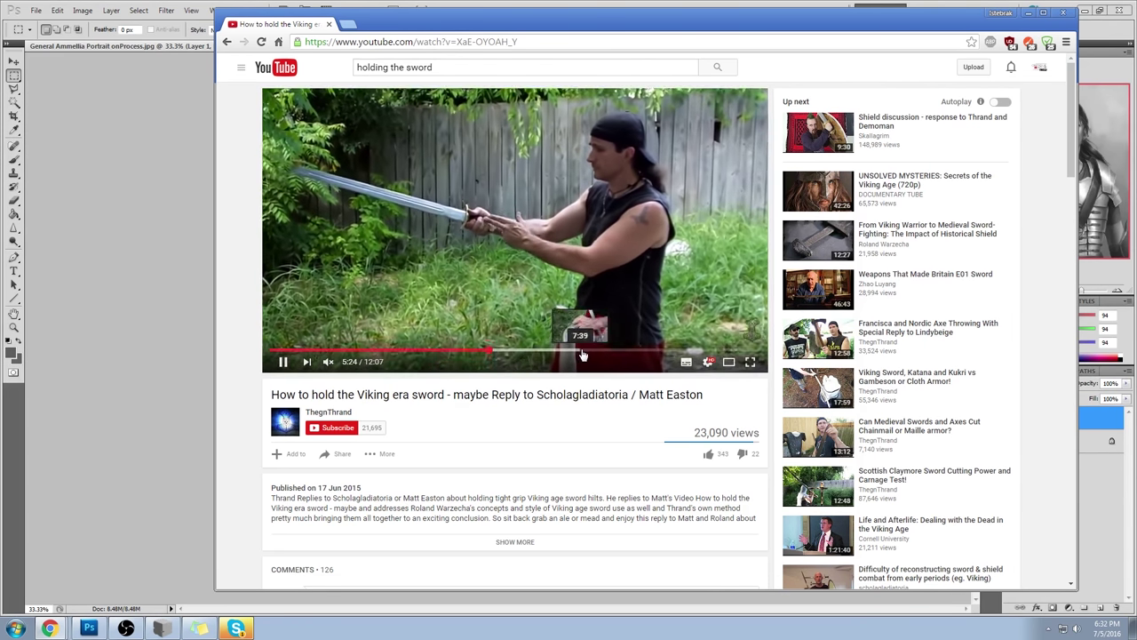
{"action": "left_click", "coordinate": [634, 352]}
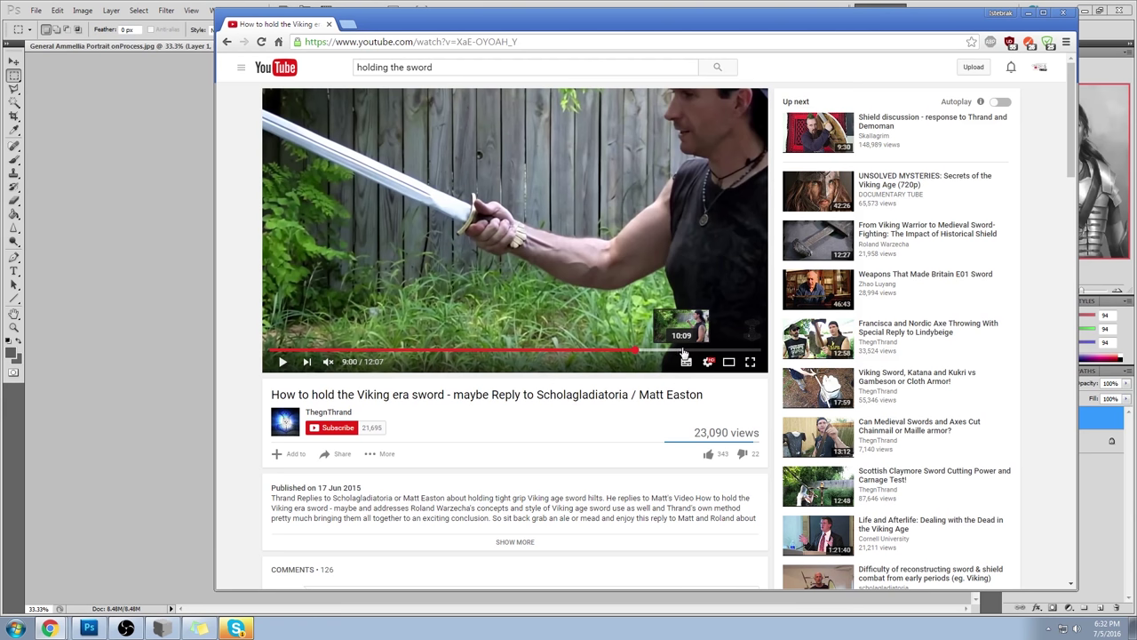
{"action": "left_click", "coordinate": [587, 222]}
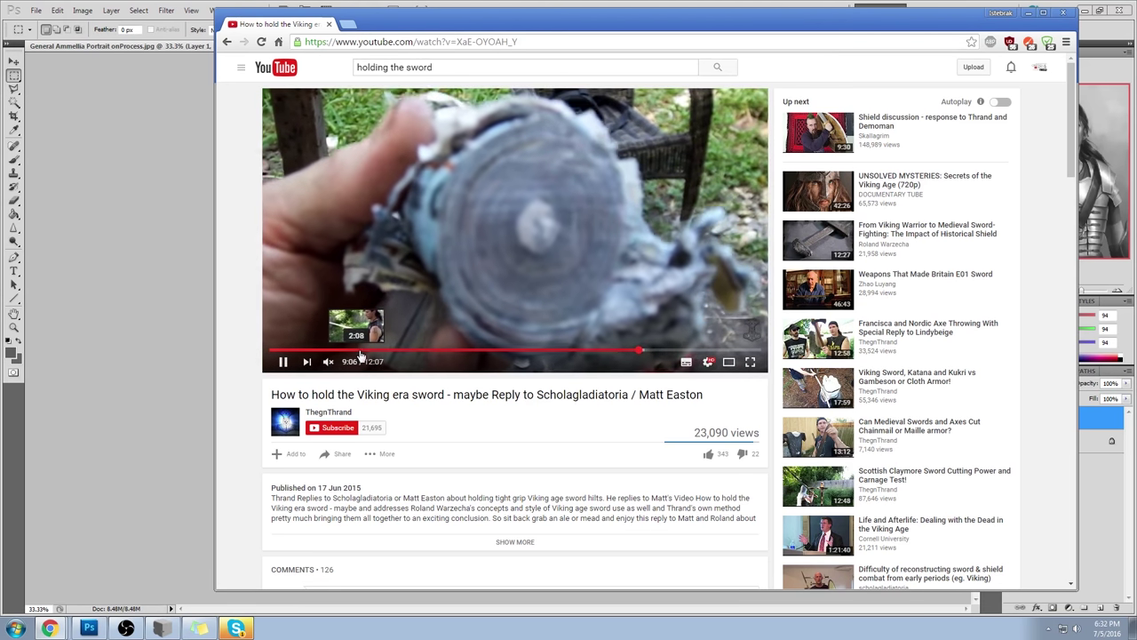
{"action": "left_click", "coordinate": [354, 352]}
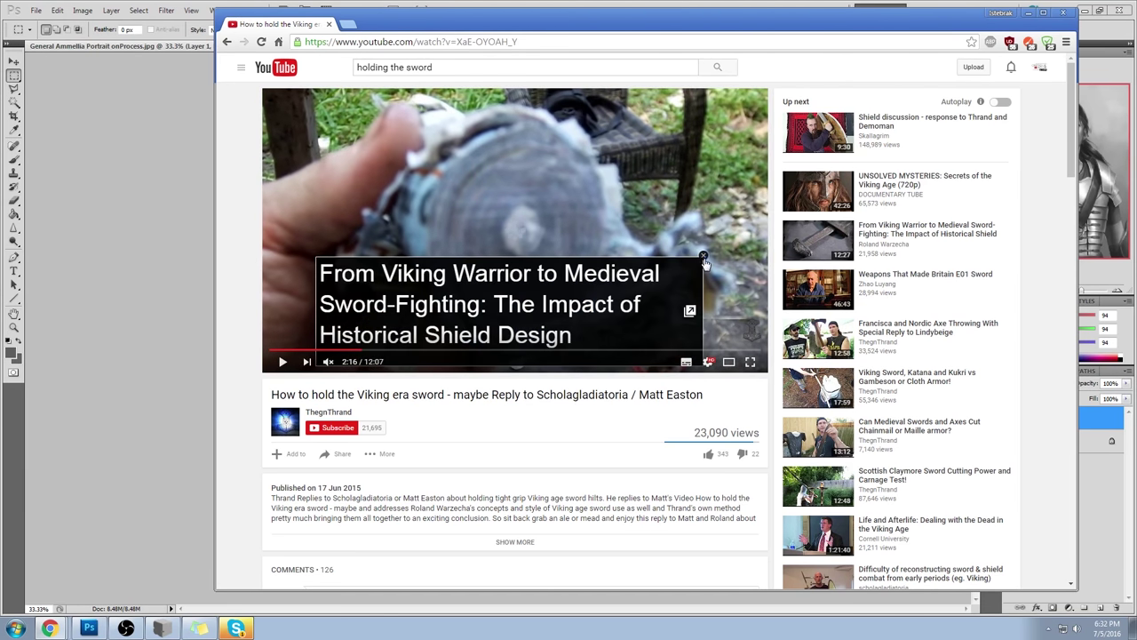
{"action": "left_click", "coordinate": [283, 364]}
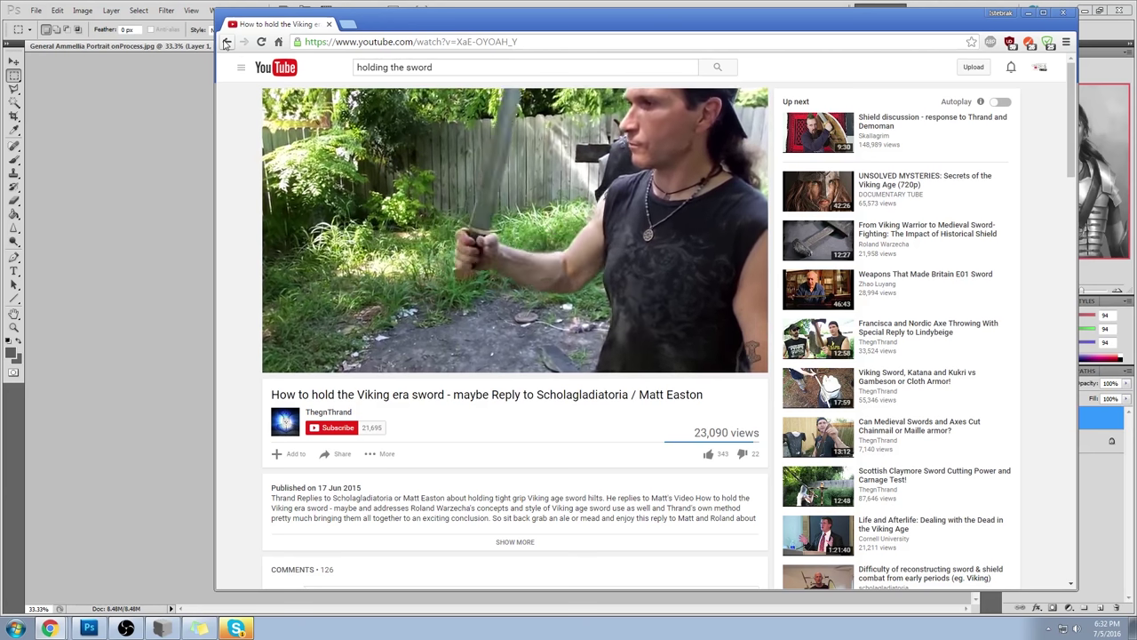
- Leave the reply video, open "Scottish Claymore Sword Cutting Power and Carnage Test!", and skim to the newspaper-roll test around 3:19
{"action": "left_click", "coordinate": [227, 42]}
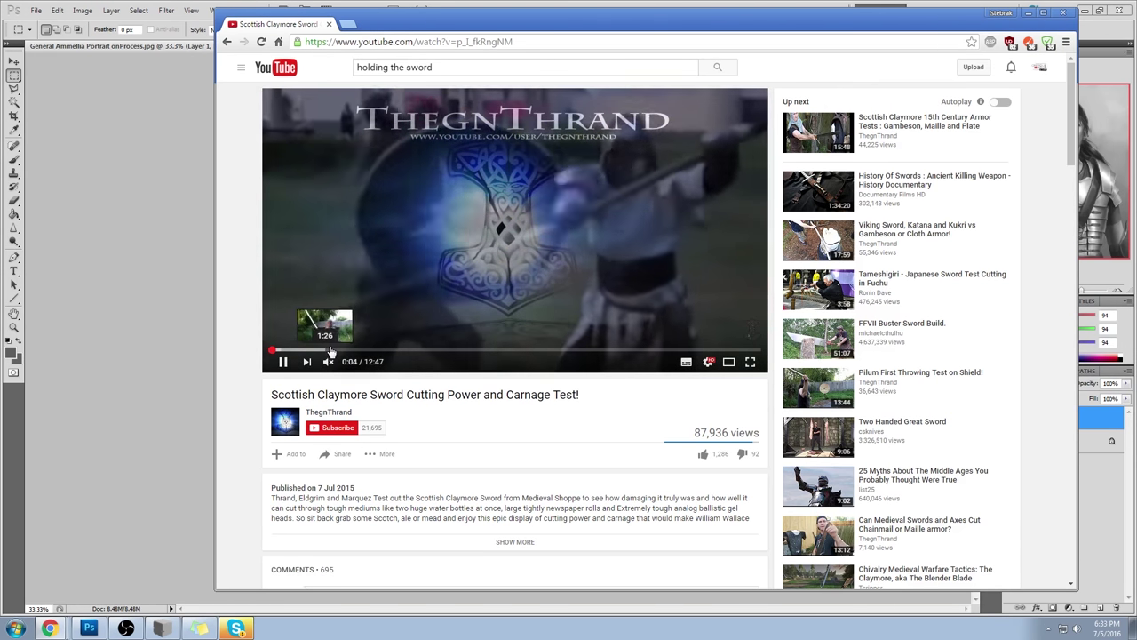
{"action": "left_click", "coordinate": [332, 351]}
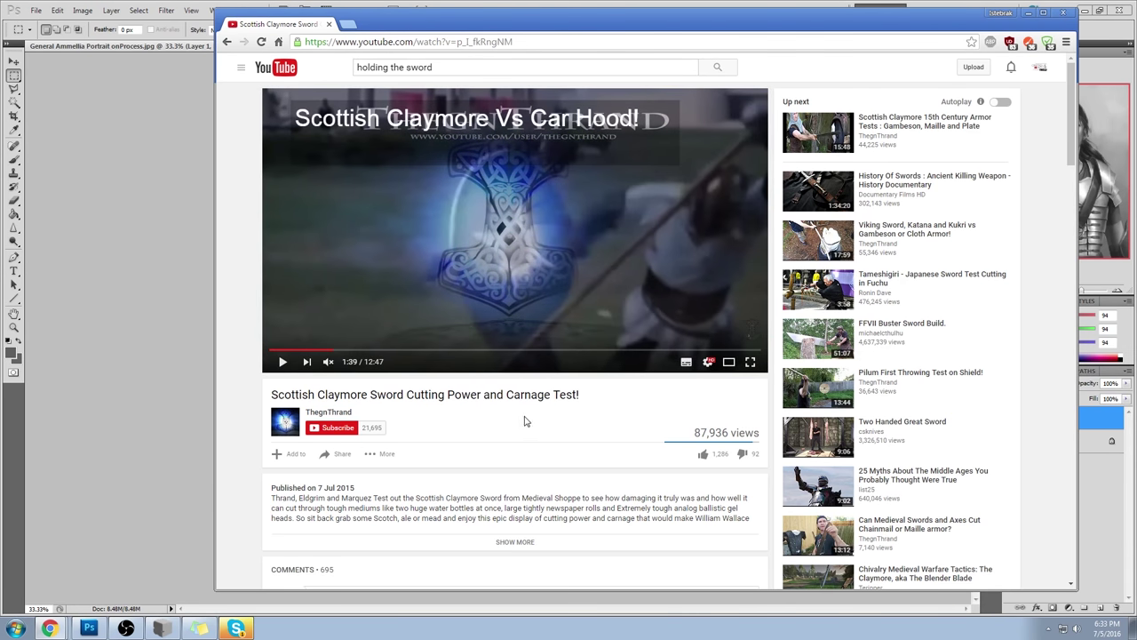
{"action": "left_click", "coordinate": [283, 363]}
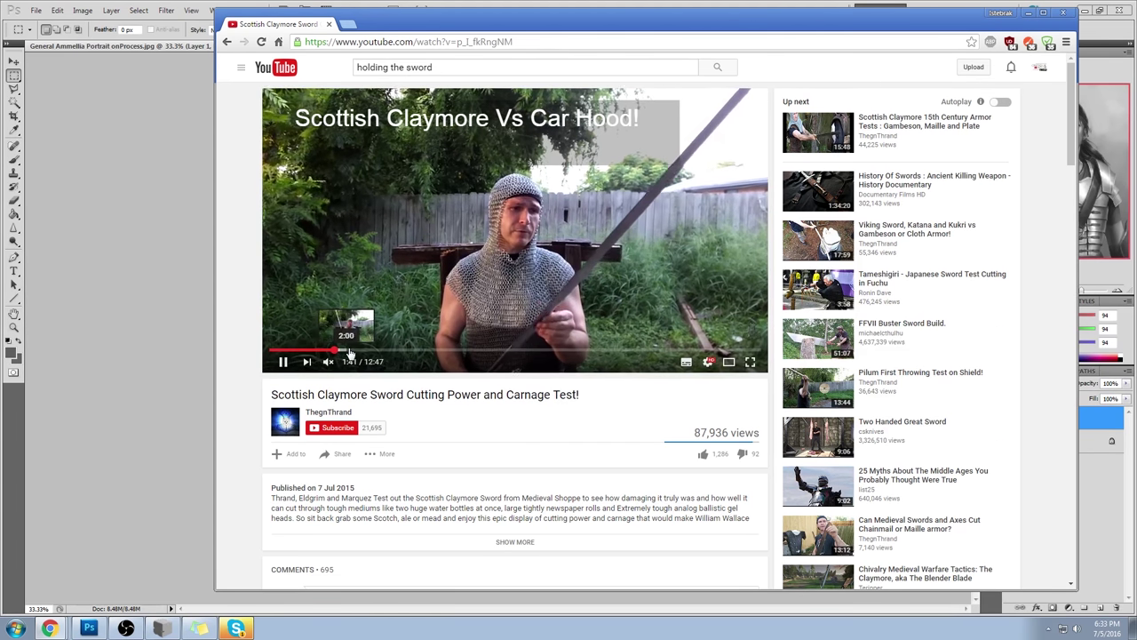
{"action": "left_click", "coordinate": [397, 352]}
{"action": "left_click", "coordinate": [283, 364]}
{"action": "left_click", "coordinate": [282, 364]}
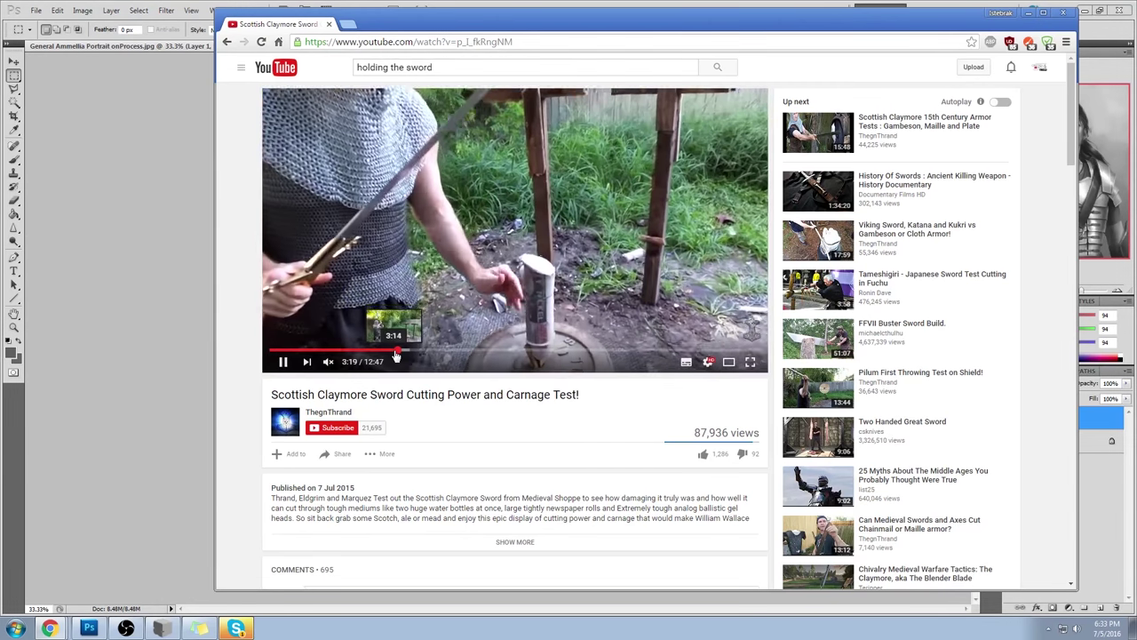
- Replay the claymore swing between 3:14 and 3:16 in short pauses to examine the body's pose through the cut
{"action": "left_click", "coordinate": [393, 352]}
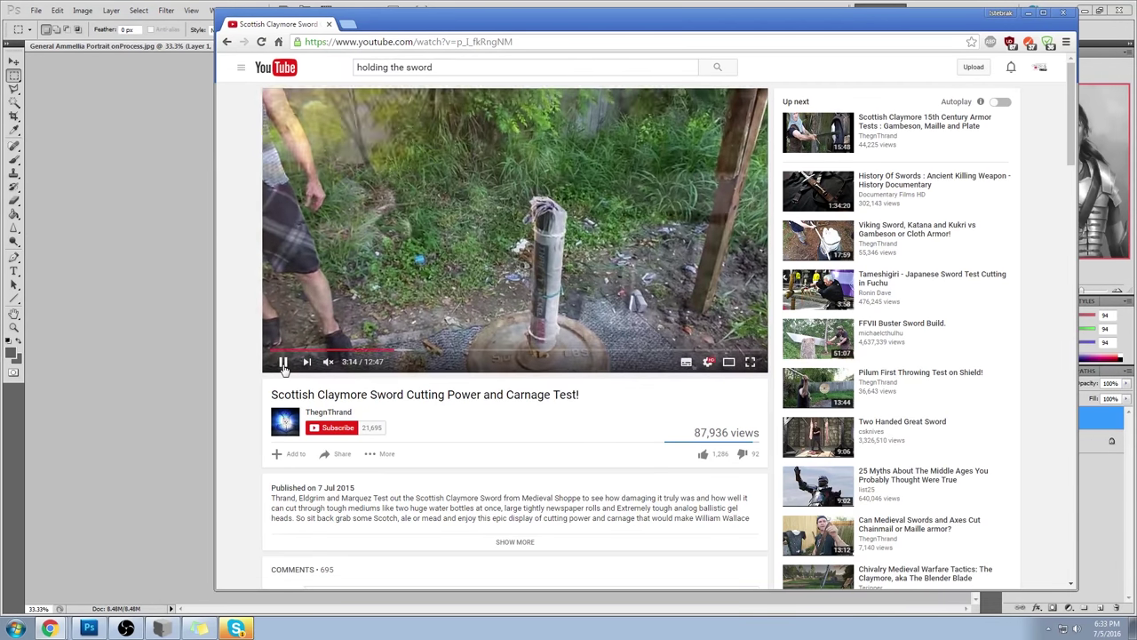
{"action": "left_click", "coordinate": [283, 365]}
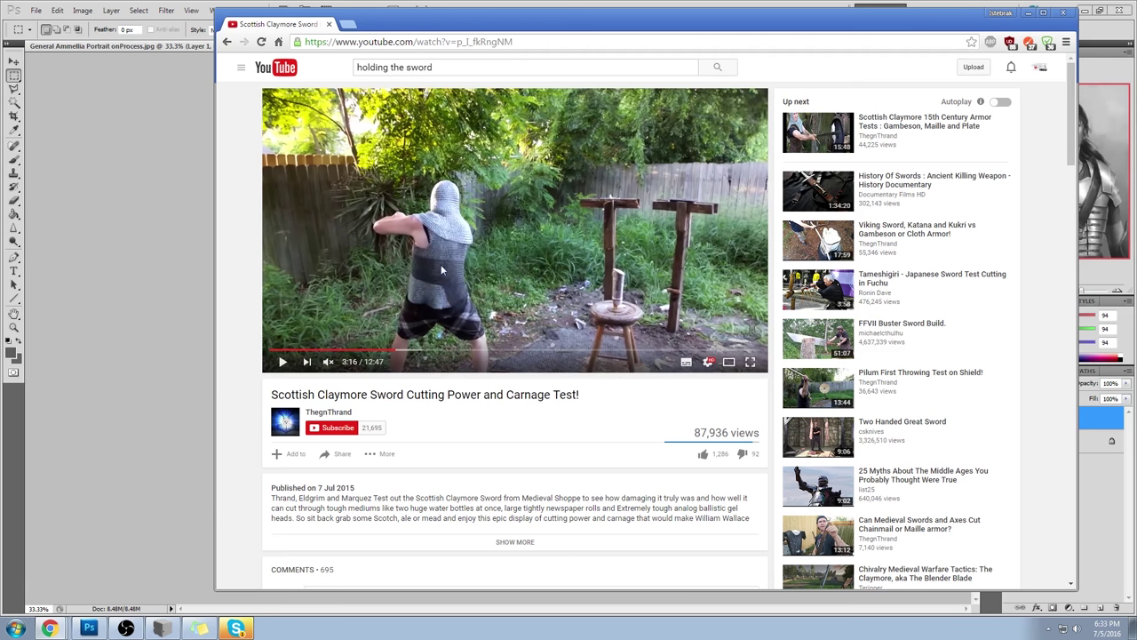
{"action": "left_click", "coordinate": [394, 351]}
{"action": "left_click", "coordinate": [283, 362]}
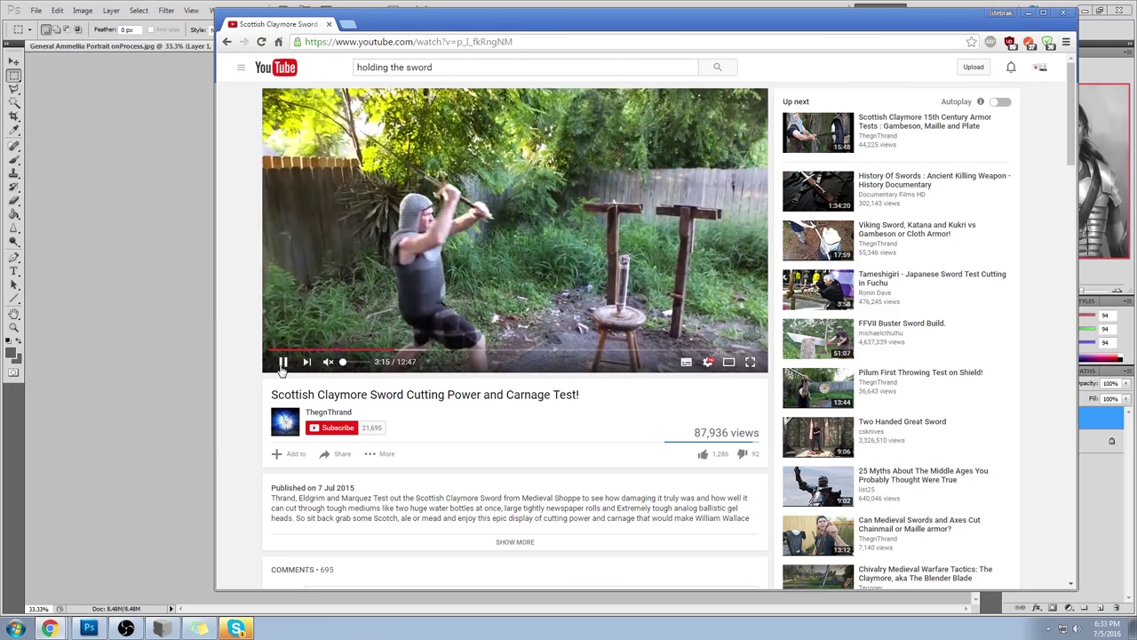
{"action": "left_click", "coordinate": [283, 363]}
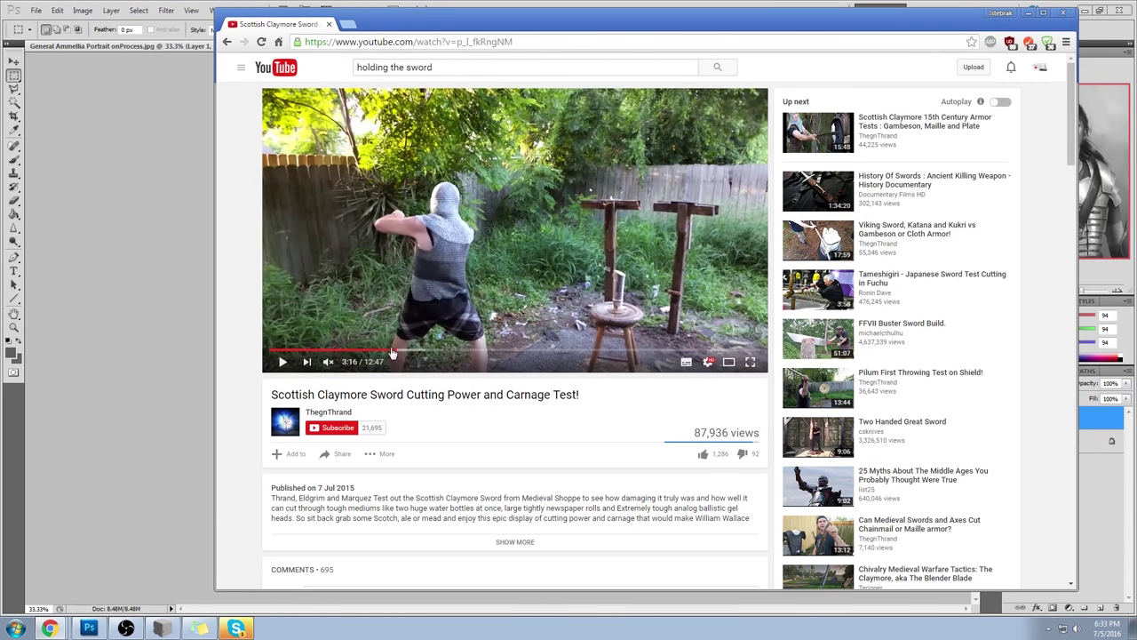
{"action": "left_click", "coordinate": [395, 352]}
{"action": "left_click", "coordinate": [282, 363]}
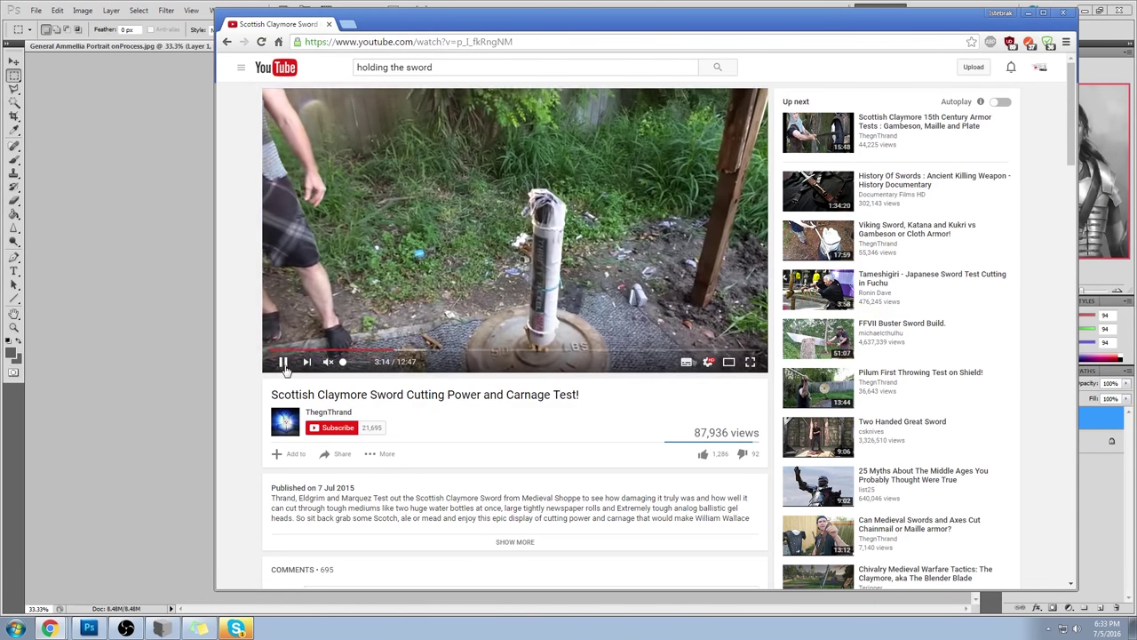
{"action": "left_click", "coordinate": [284, 365]}
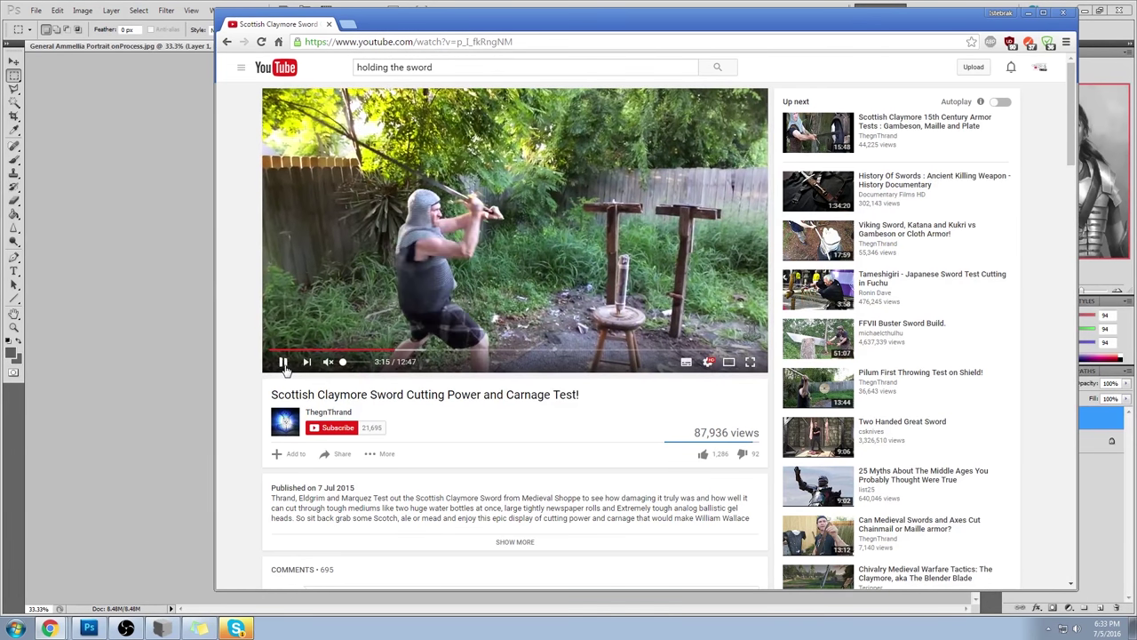
{"action": "left_click", "coordinate": [285, 365]}
{"action": "left_click", "coordinate": [284, 365]}
{"action": "left_click", "coordinate": [284, 365]}
{"action": "left_click", "coordinate": [285, 365]}
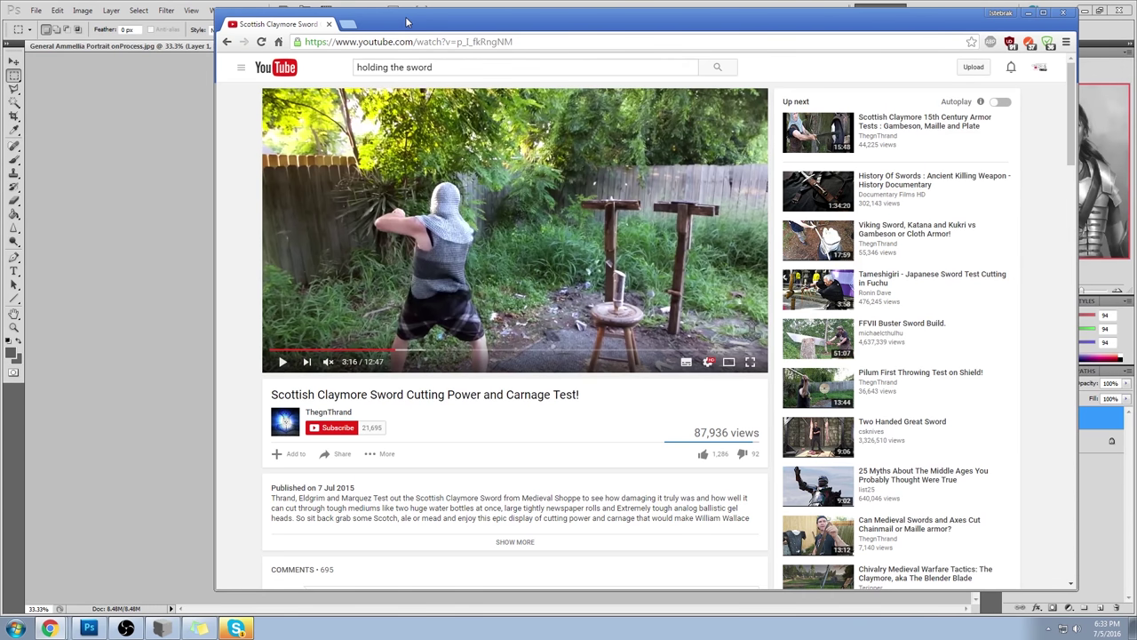
- Close the claymore video window and open istebrak.com in a new browser window
{"action": "left_click_drag", "start_coordinate": [495, 23], "coordinate": [438, 24]}
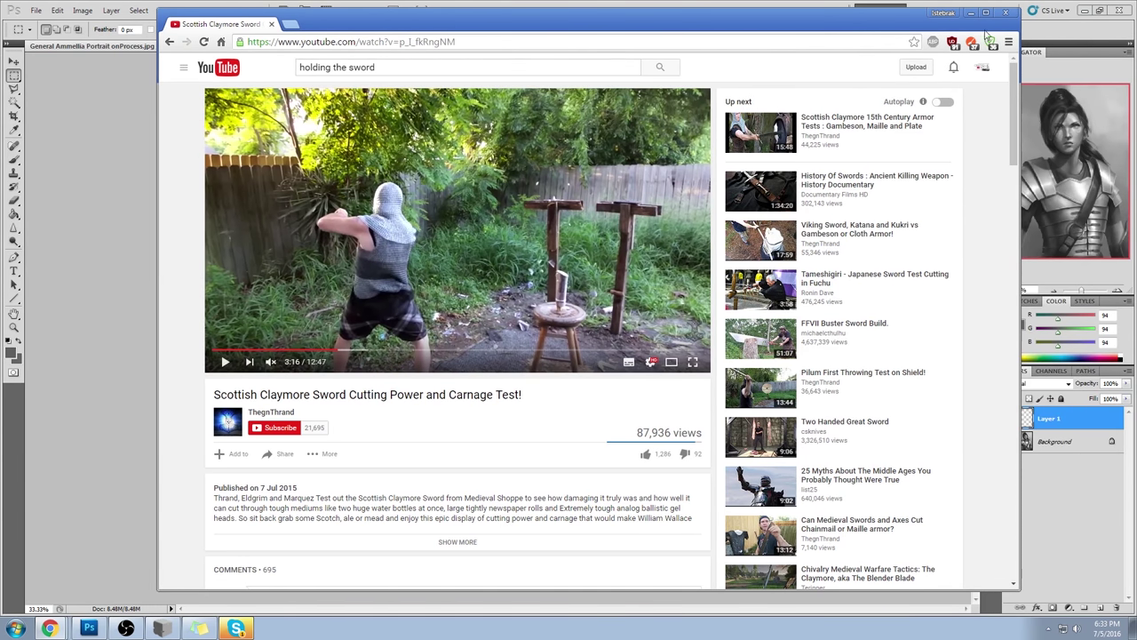
{"action": "left_click", "coordinate": [1007, 15]}
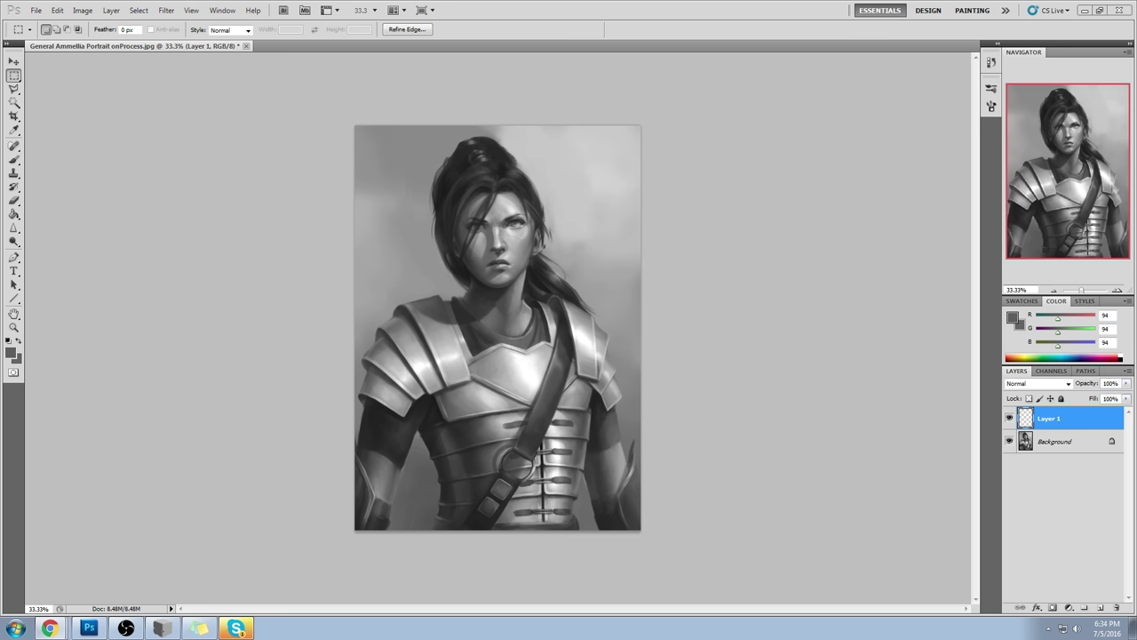
{"action": "left_click_drag", "start_coordinate": [1136, 53], "coordinate": [338, 1]}
{"action": "double_click", "coordinate": [452, 6]}
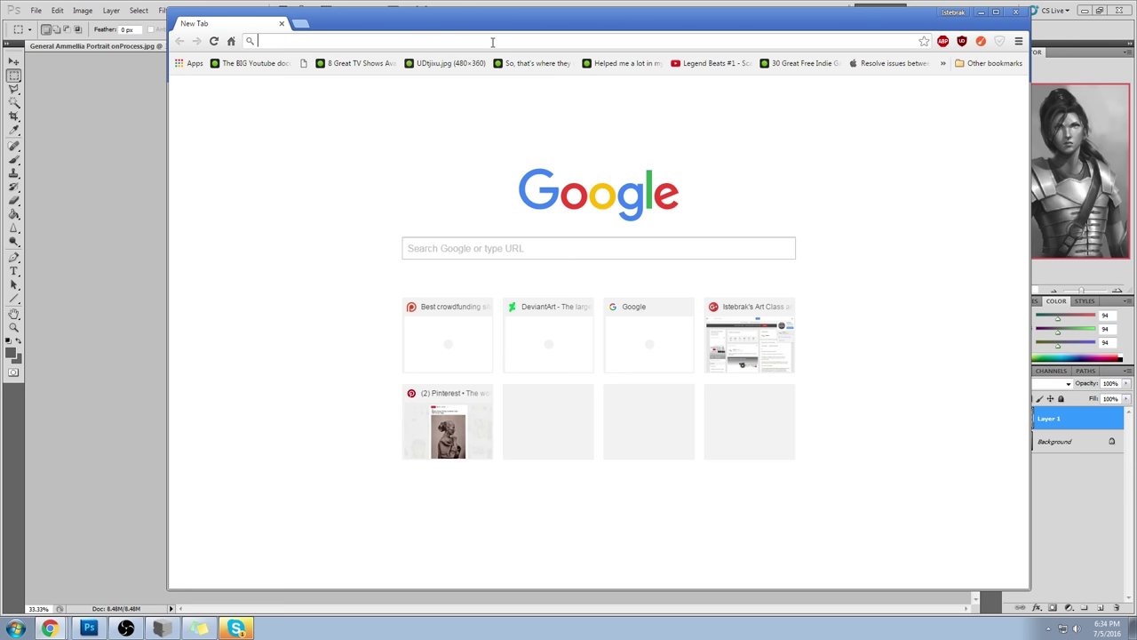
{"action": "type", "text": "wwww..istebr"}
{"action": "key", "text": "Return"}
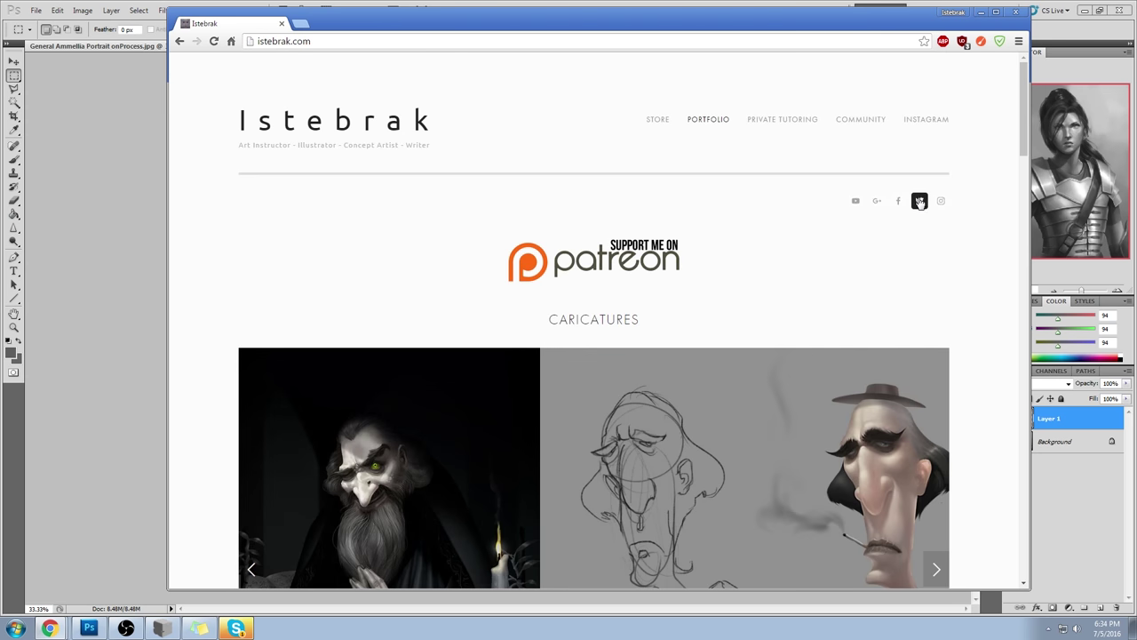
- Open the site's linked Twitter profile in a separate tab and highlight its web address
{"action": "right_click", "coordinate": [920, 203]}
{"action": "left_click", "coordinate": [934, 210]}
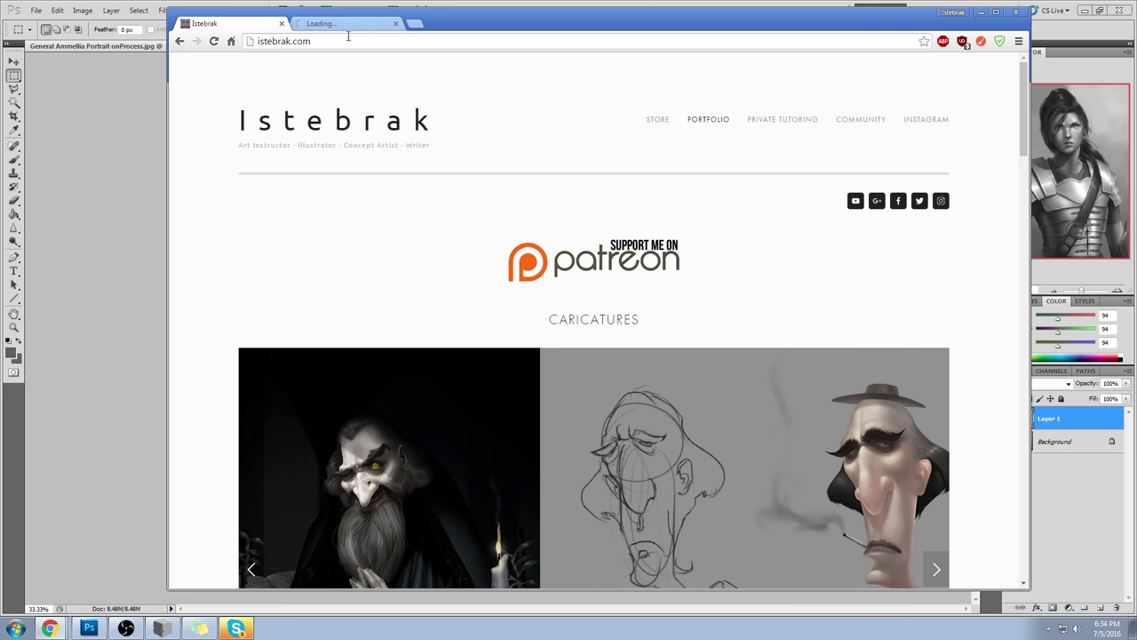
{"action": "left_click", "coordinate": [342, 23]}
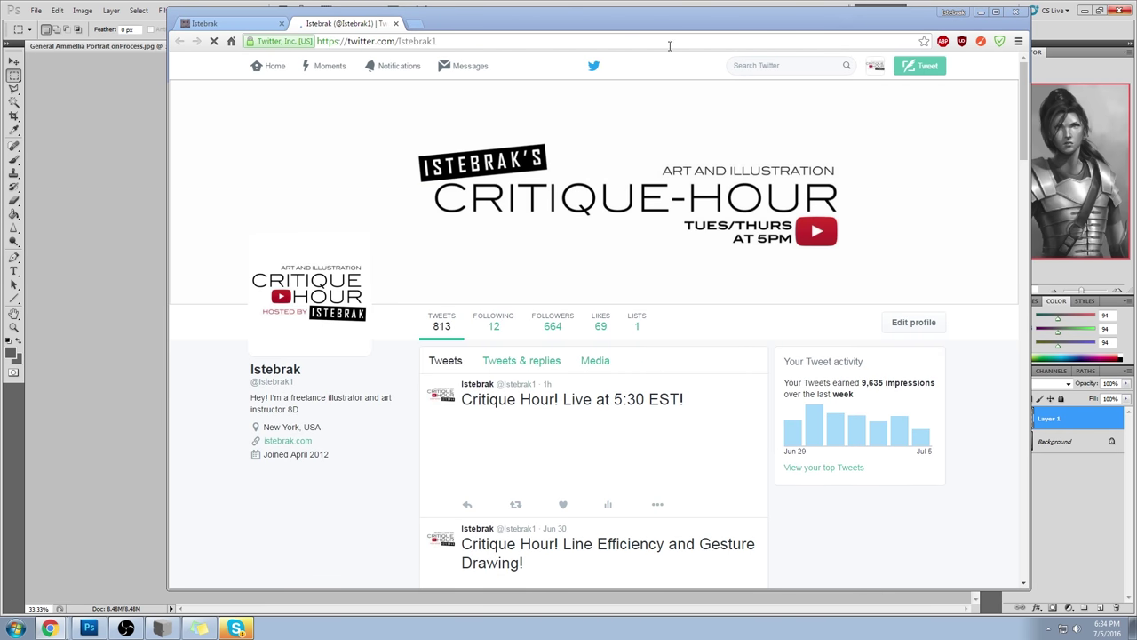
{"action": "left_click", "coordinate": [648, 39]}
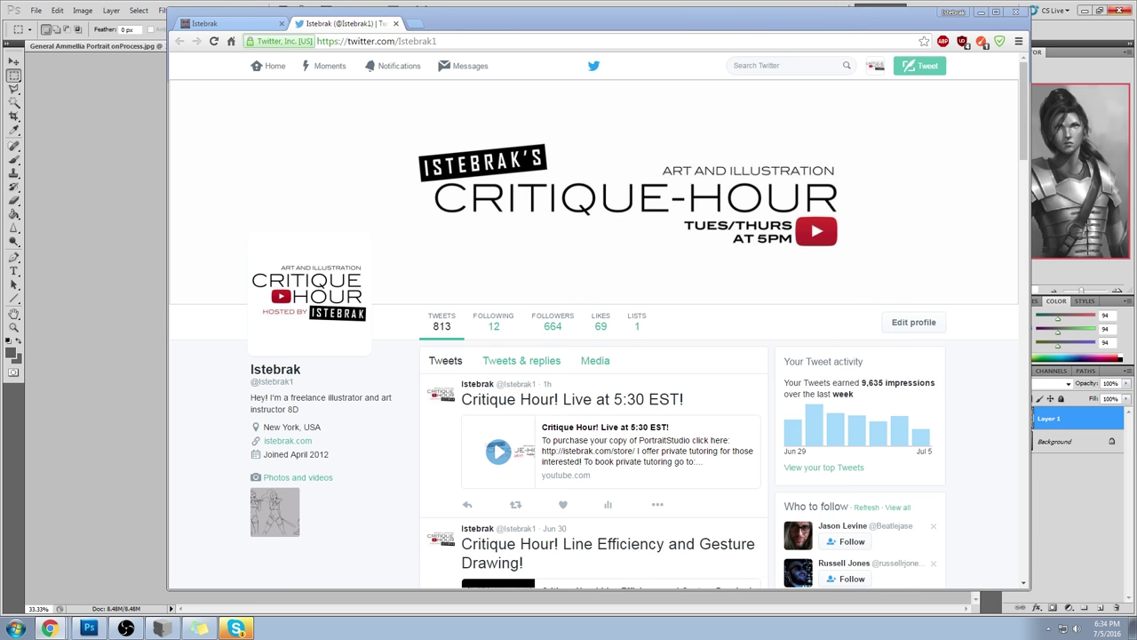
{"action": "left_click", "coordinate": [204, 23]}
{"action": "left_click", "coordinate": [346, 24]}
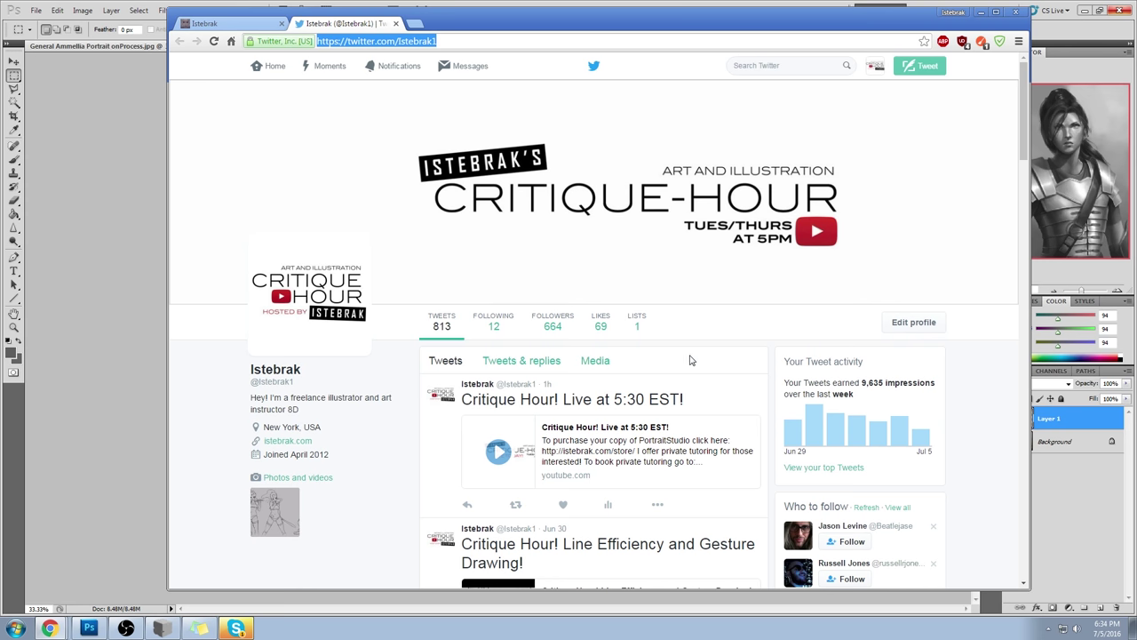
- Return to istebrak.com and open its linked Google+ art class and critique community in a separate tab
{"action": "left_click", "coordinate": [276, 20]}
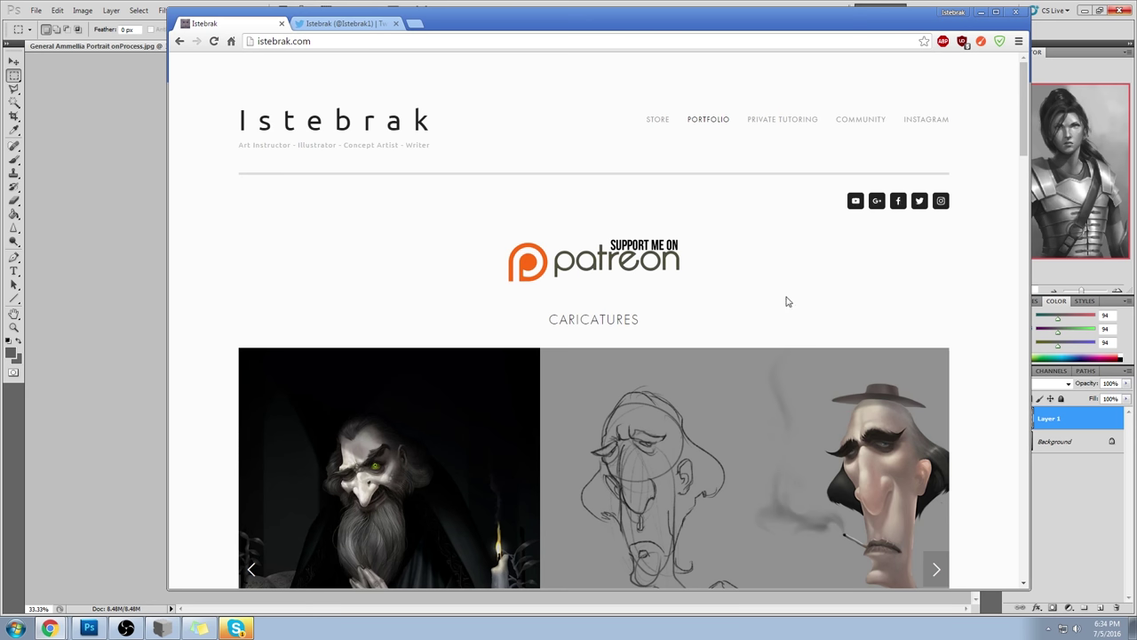
{"action": "middle_click", "coordinate": [878, 205]}
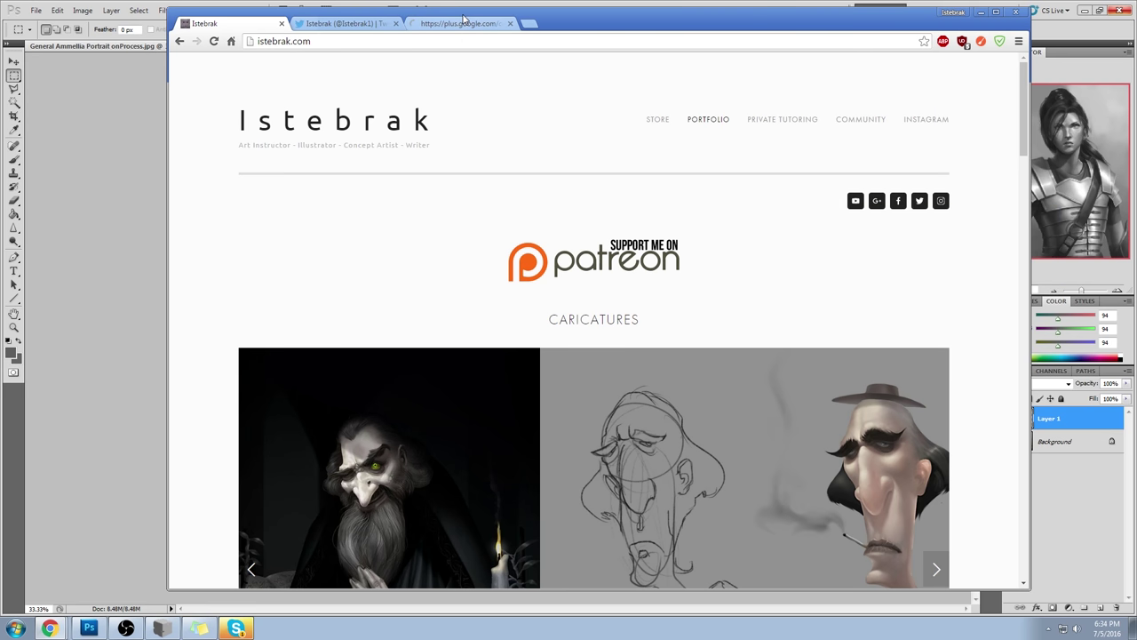
{"action": "left_click", "coordinate": [460, 24]}
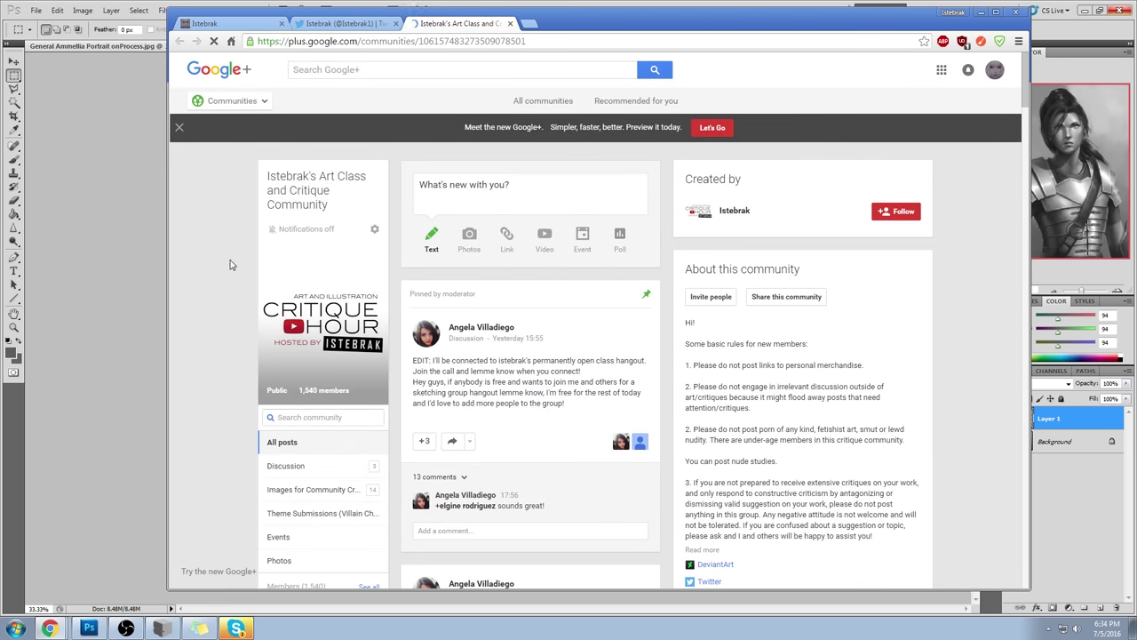
- Skim the community's posts down to the metallic helmet studies and the seated swordsman, and return to the page's beginning
{"action": "scroll", "coordinate": [222, 253], "scroll_direction": "down", "scroll_amount": 1}
{"action": "scroll", "coordinate": [219, 247], "scroll_direction": "down", "scroll_amount": 15}
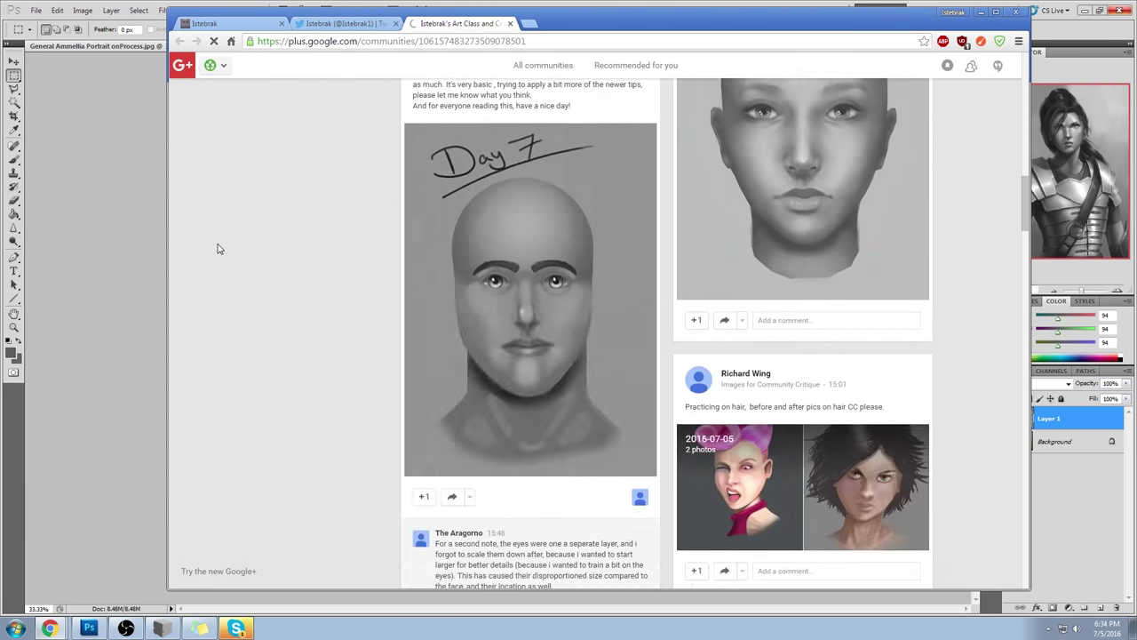
{"action": "scroll", "coordinate": [220, 249], "scroll_direction": "down", "scroll_amount": 15}
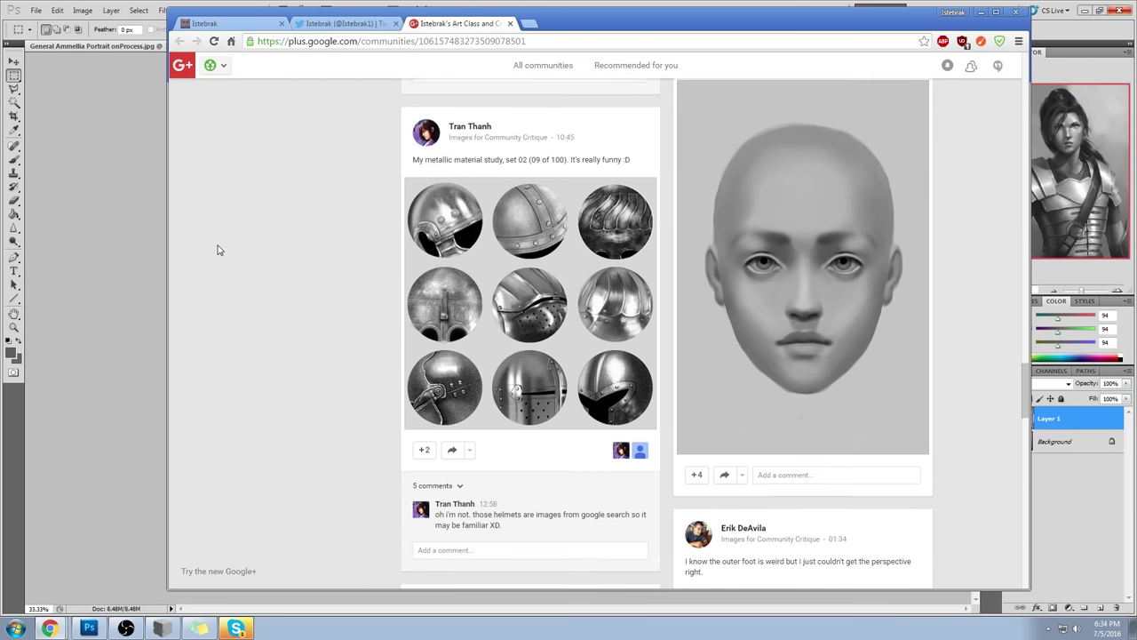
{"action": "scroll", "coordinate": [221, 251], "scroll_direction": "down", "scroll_amount": 2}
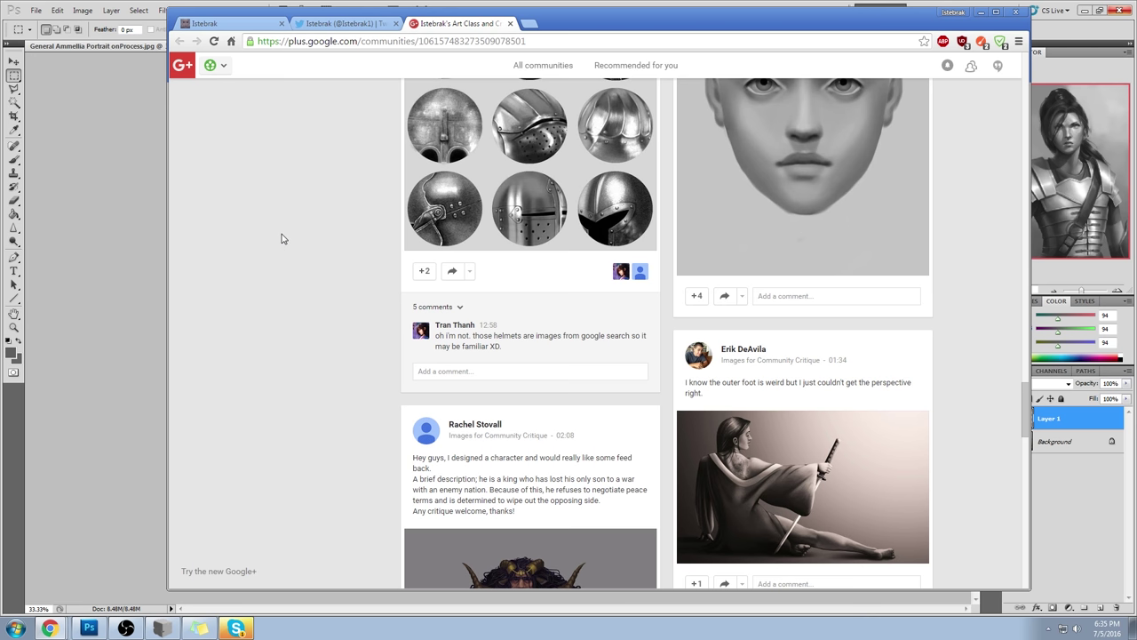
{"action": "scroll", "coordinate": [613, 332], "scroll_direction": "up", "scroll_amount": 5}
{"action": "scroll", "coordinate": [862, 338], "scroll_direction": "up", "scroll_amount": 10}
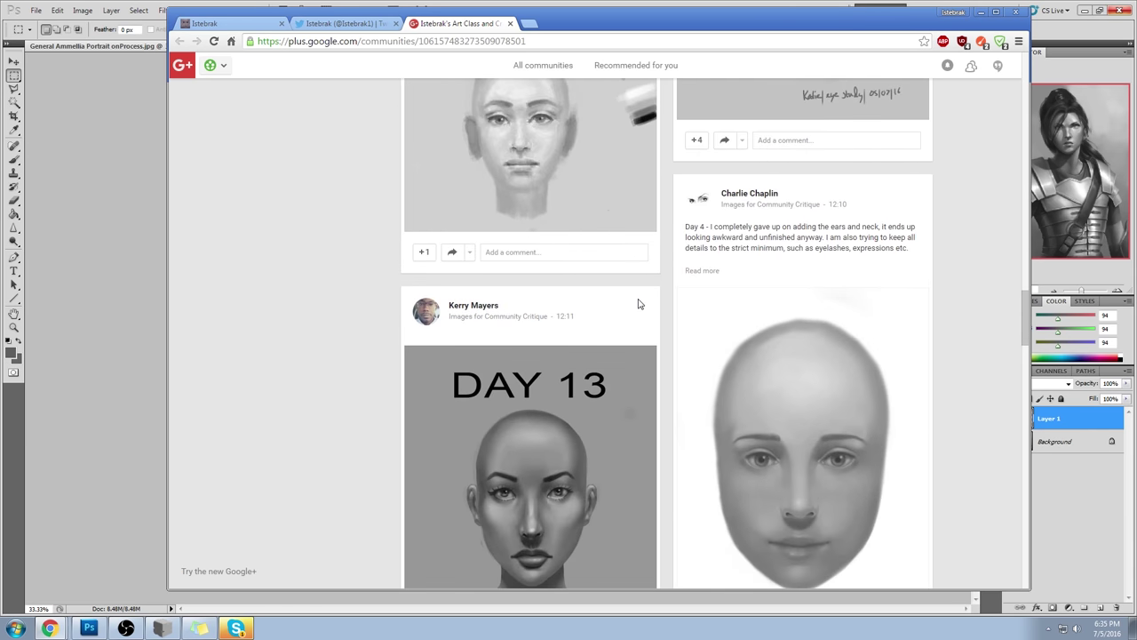
{"action": "scroll", "coordinate": [737, 307], "scroll_direction": "up", "scroll_amount": 10}
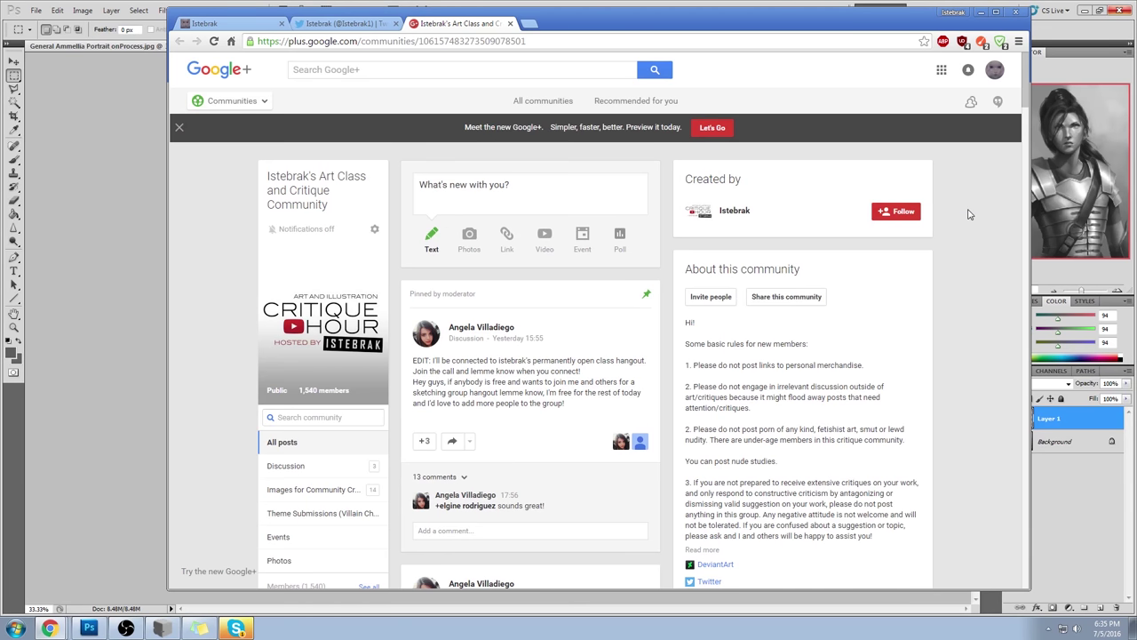
- Look through the community's rules, links and recent face studies as far as the hair practice post, and return to the beginning
{"action": "scroll", "coordinate": [985, 220], "scroll_direction": "down", "scroll_amount": 7}
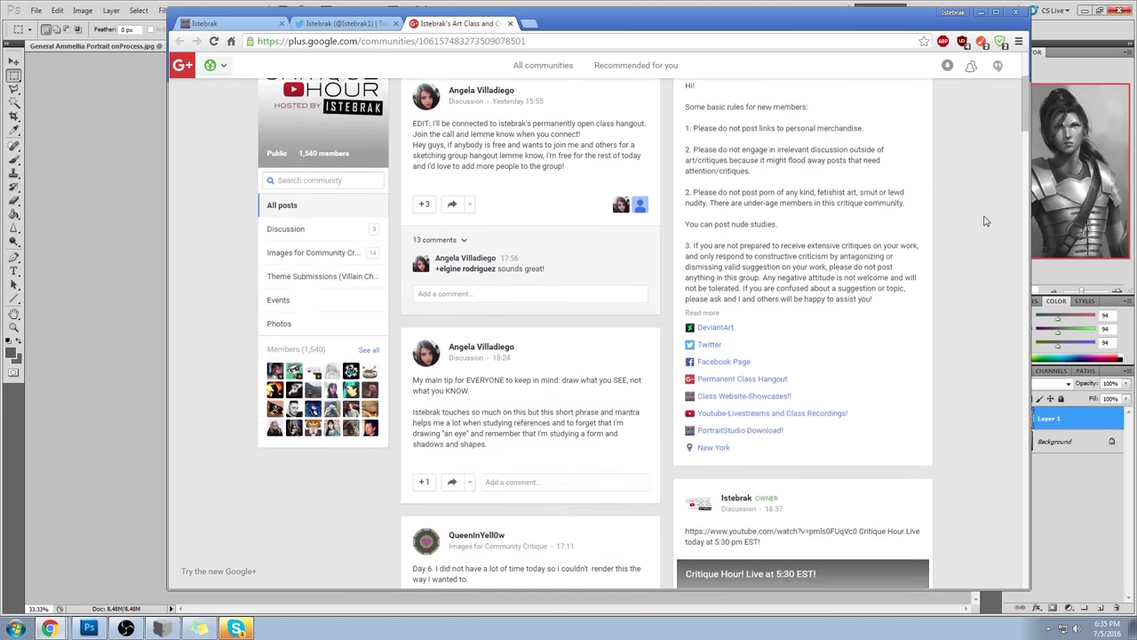
{"action": "scroll", "coordinate": [984, 219], "scroll_direction": "down", "scroll_amount": 8}
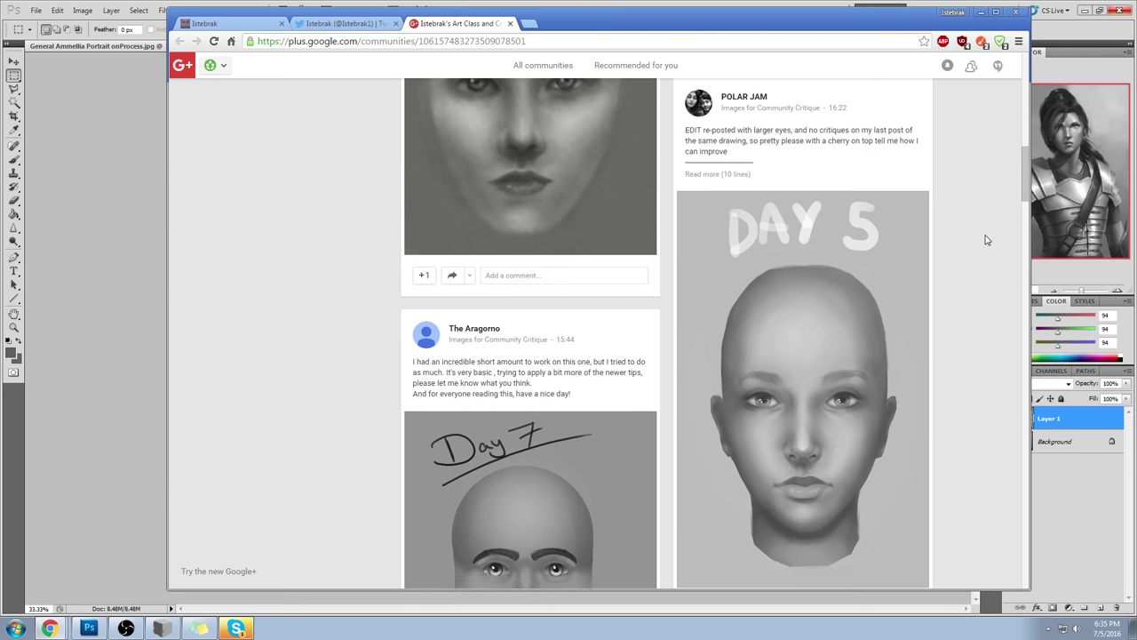
{"action": "scroll", "coordinate": [973, 233], "scroll_direction": "down", "scroll_amount": 6}
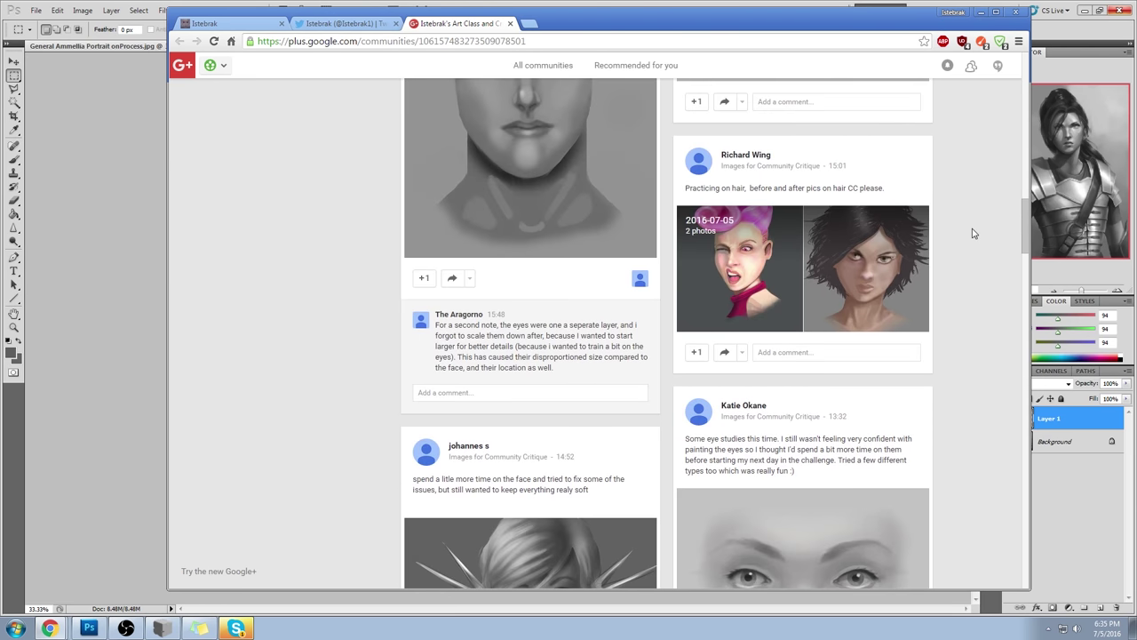
{"action": "scroll", "coordinate": [978, 229], "scroll_direction": "up", "scroll_amount": 5}
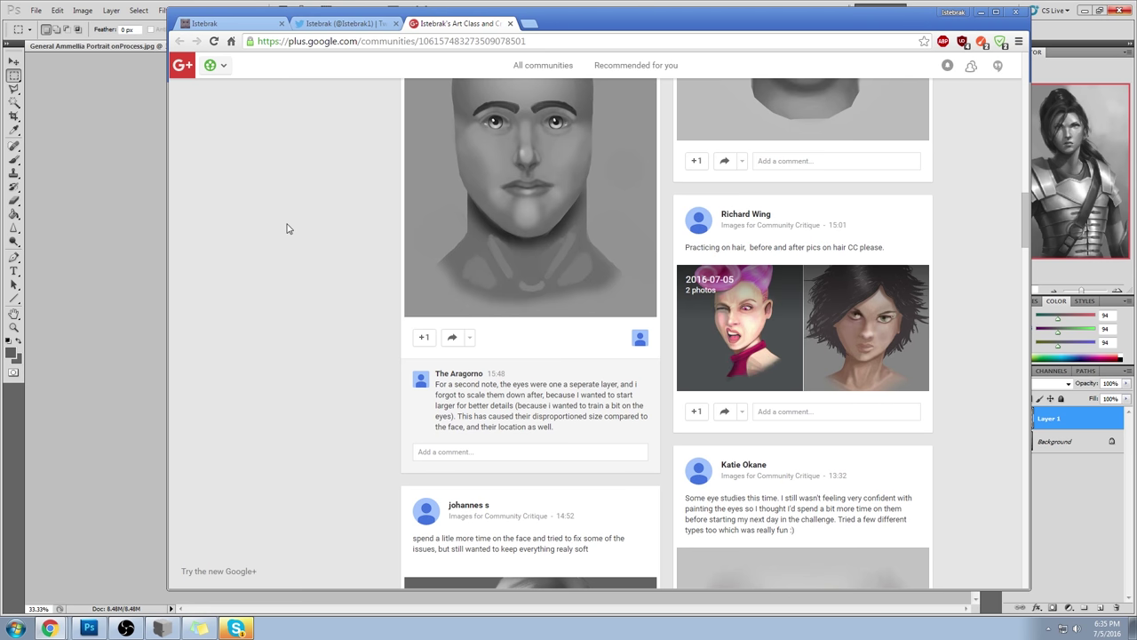
{"action": "scroll", "coordinate": [473, 278], "scroll_direction": "up", "scroll_amount": 10}
{"action": "scroll", "coordinate": [893, 320], "scroll_direction": "up", "scroll_amount": 10}
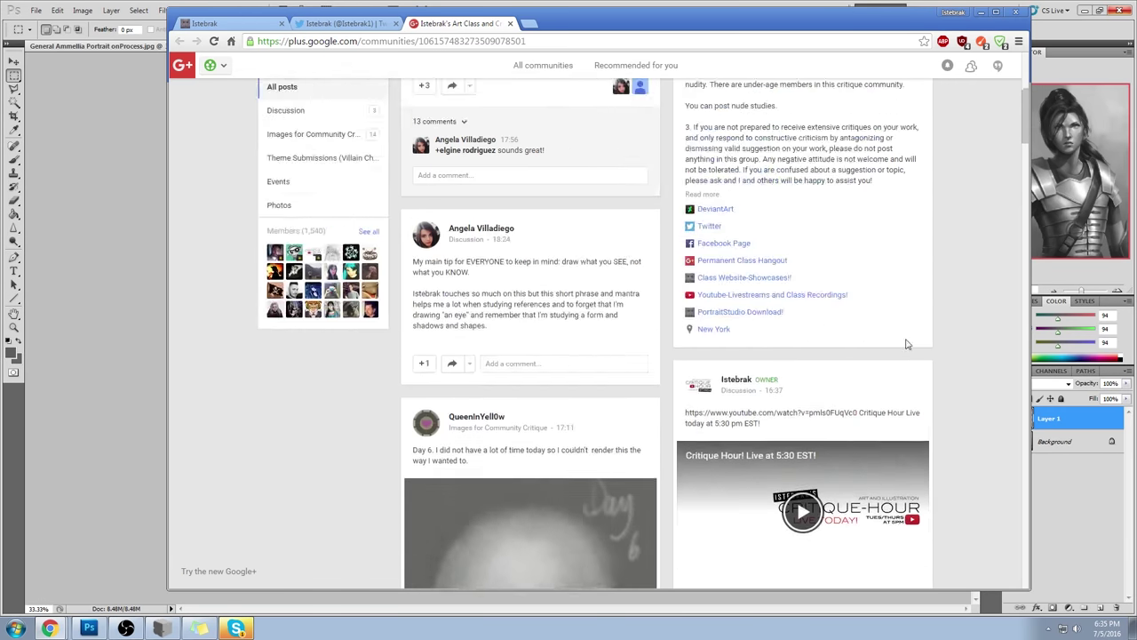
{"action": "scroll", "coordinate": [907, 343], "scroll_direction": "up", "scroll_amount": 4}
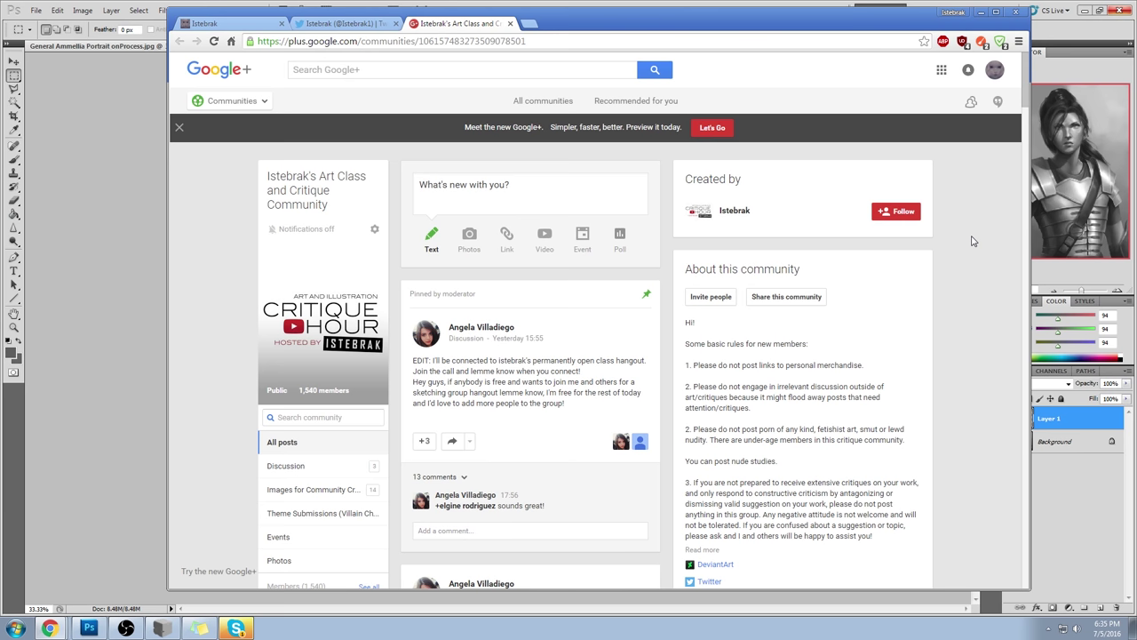
- Examine the community's critique posts from the Day 7 portrait through the eye studies to the horned king character design
{"action": "scroll", "coordinate": [973, 257], "scroll_direction": "down", "scroll_amount": 3}
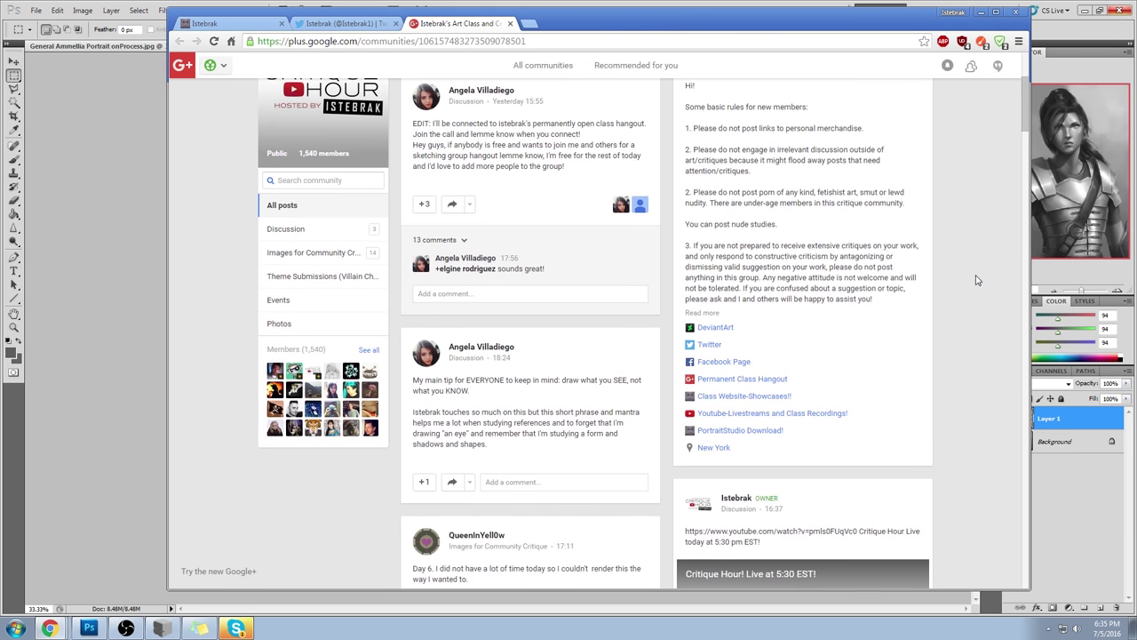
{"action": "scroll", "coordinate": [976, 280], "scroll_direction": "down", "scroll_amount": 9}
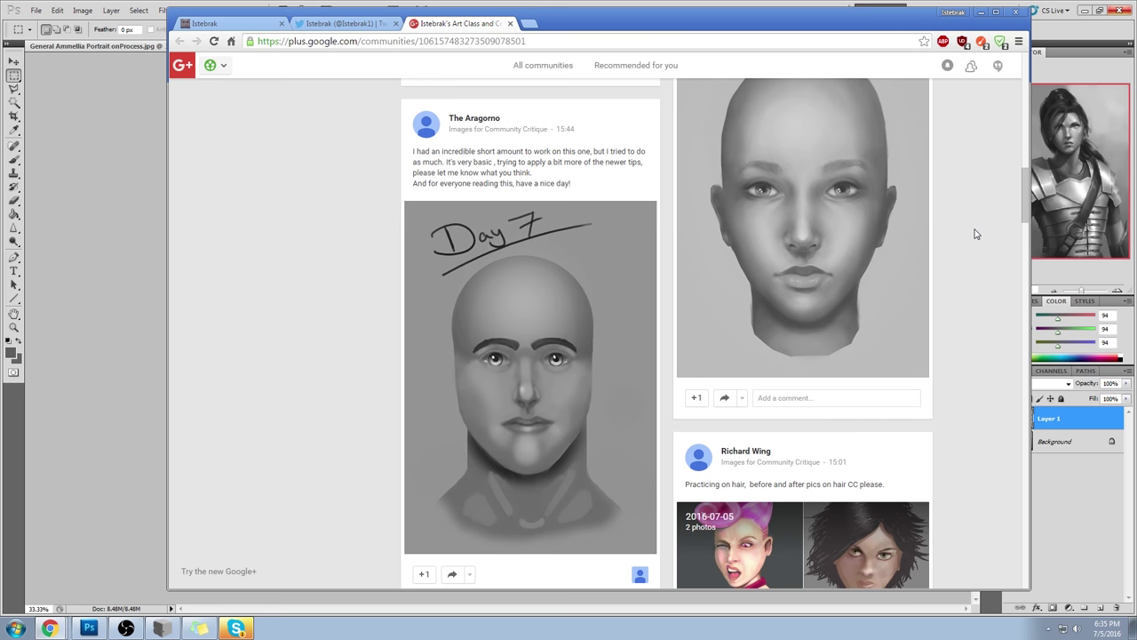
{"action": "scroll", "coordinate": [975, 234], "scroll_direction": "down", "scroll_amount": 6}
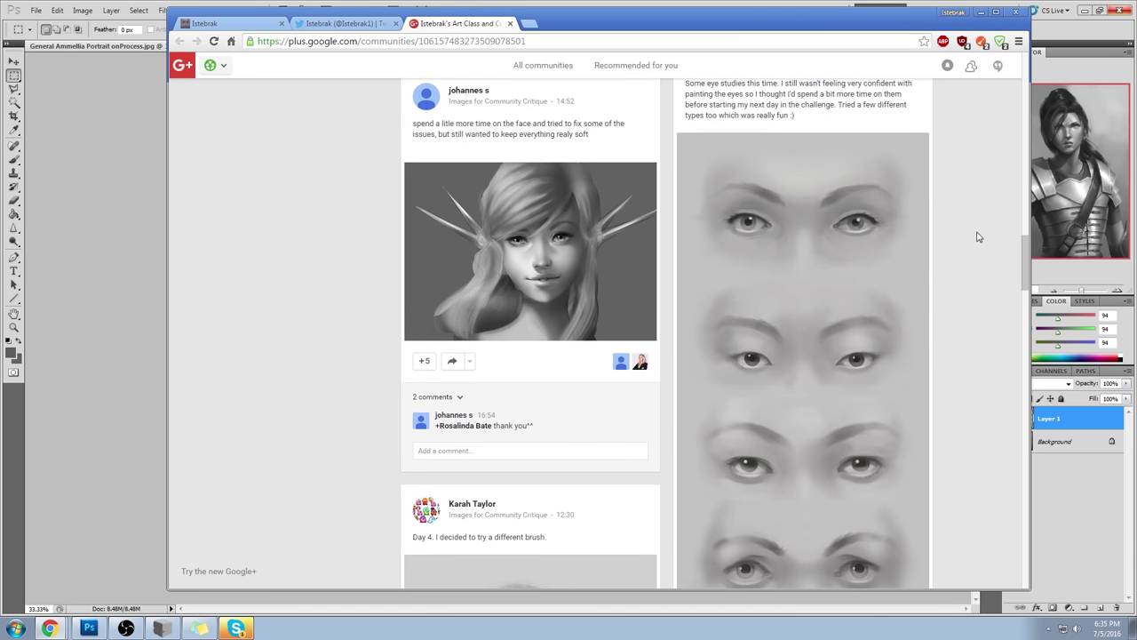
{"action": "scroll", "coordinate": [975, 240], "scroll_direction": "down", "scroll_amount": 3}
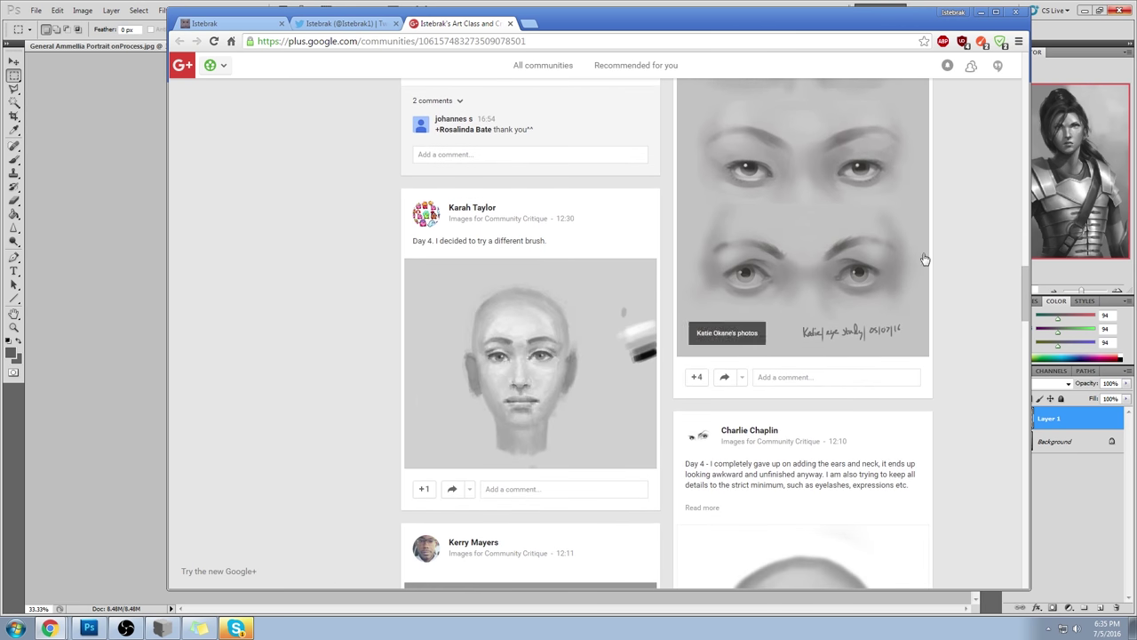
{"action": "scroll", "coordinate": [975, 240], "scroll_direction": "down", "scroll_amount": 2}
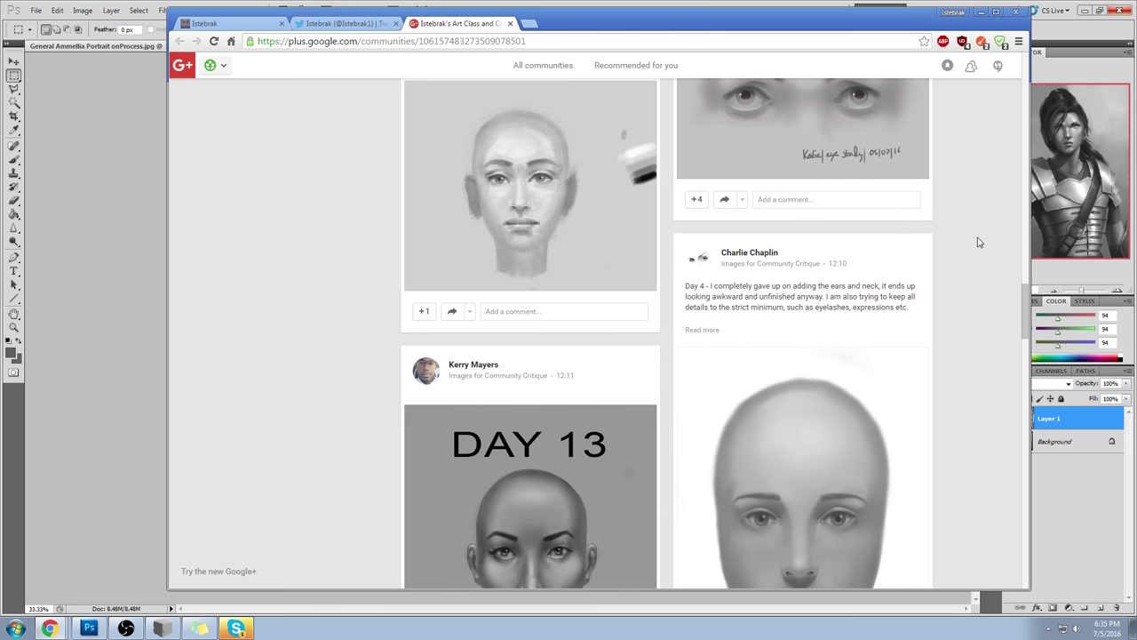
{"action": "scroll", "coordinate": [978, 247], "scroll_direction": "down", "scroll_amount": 6}
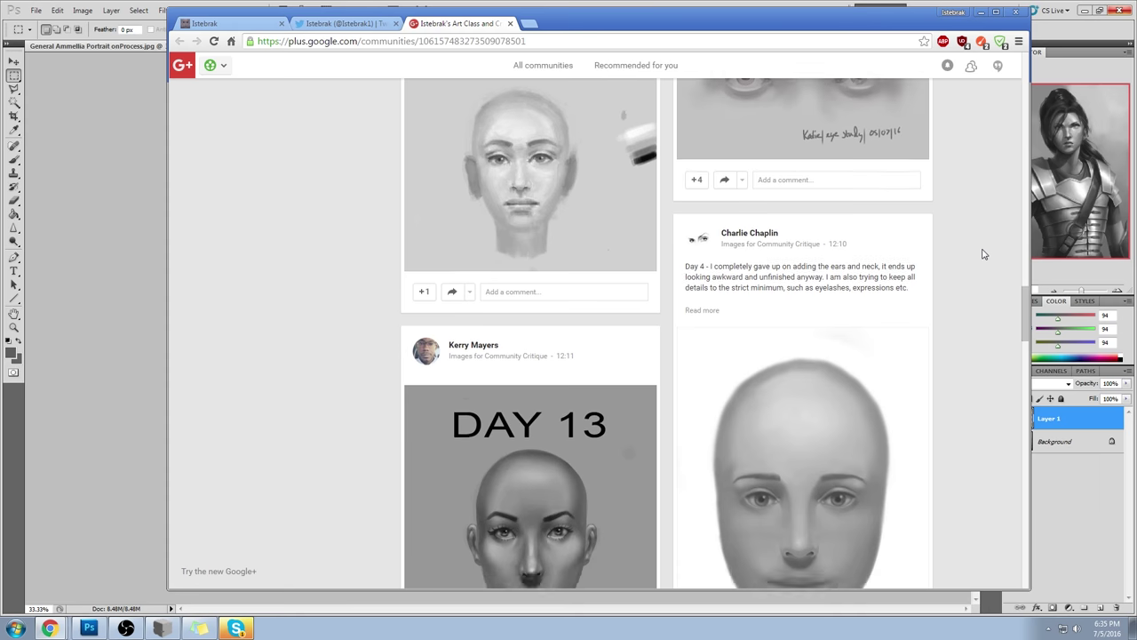
{"action": "scroll", "coordinate": [978, 386], "scroll_direction": "down", "scroll_amount": 8}
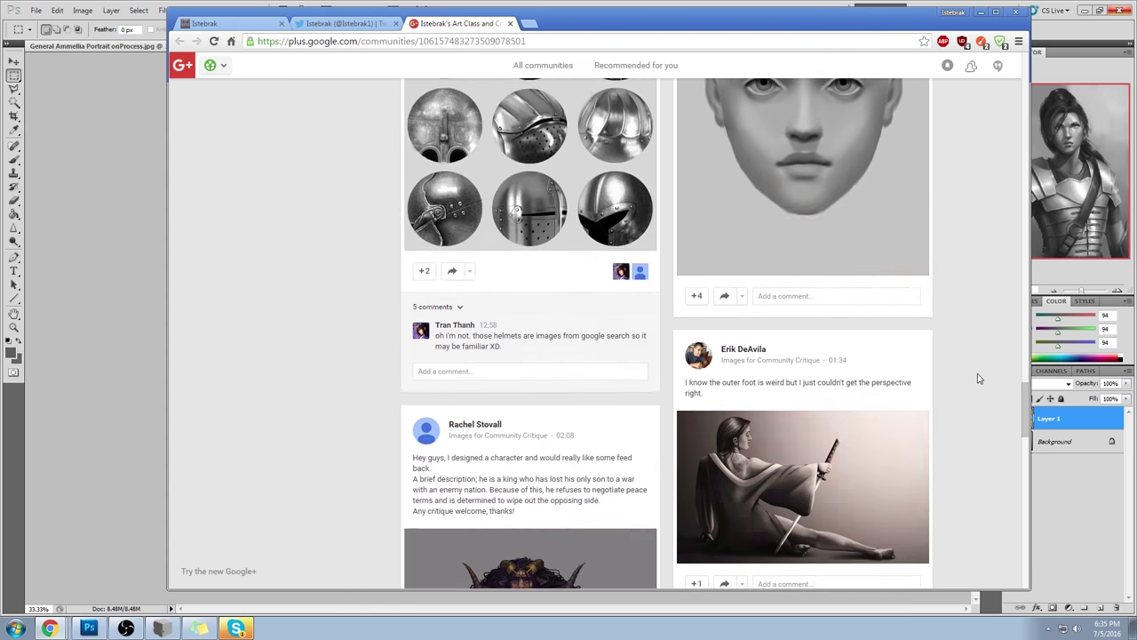
{"action": "scroll", "coordinate": [981, 395], "scroll_direction": "up", "scroll_amount": 1}
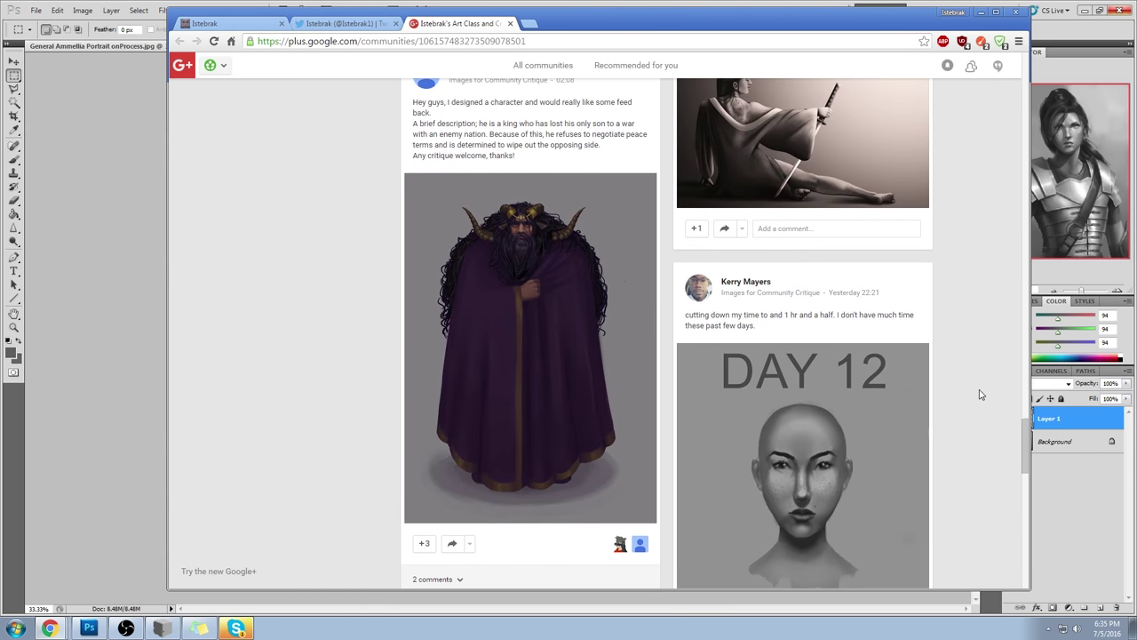
- Expand the long critique comment under the horned king design and read through it
{"action": "scroll", "coordinate": [981, 391], "scroll_direction": "down", "scroll_amount": 2}
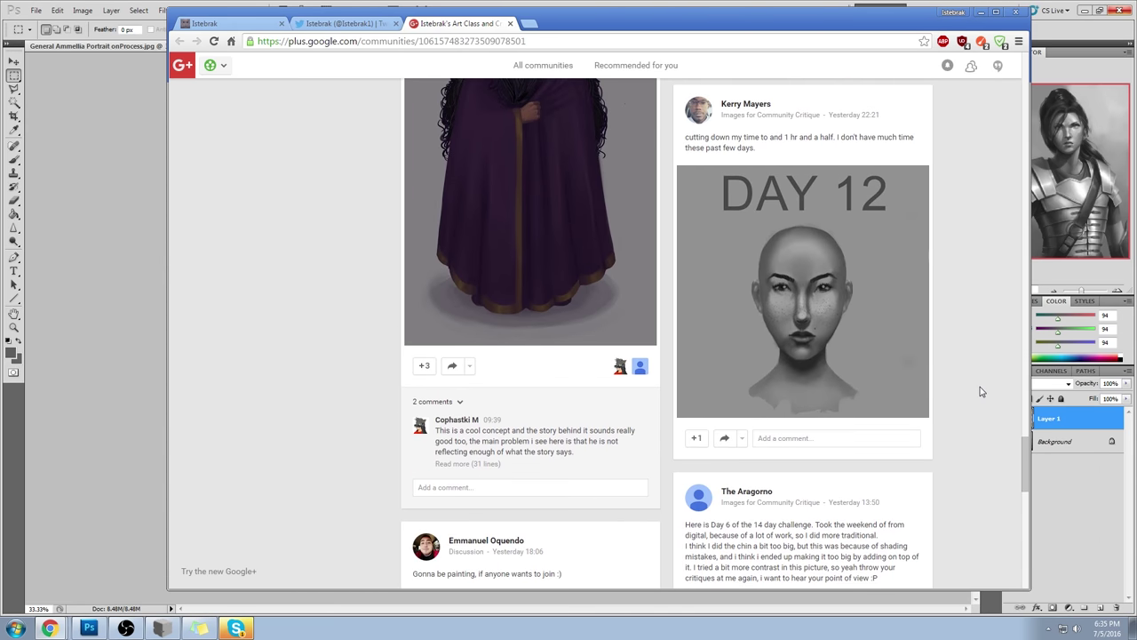
{"action": "left_click", "coordinate": [488, 466]}
{"action": "scroll", "coordinate": [548, 475], "scroll_direction": "down", "scroll_amount": 3}
{"action": "scroll", "coordinate": [579, 500], "scroll_direction": "up", "scroll_amount": 3}
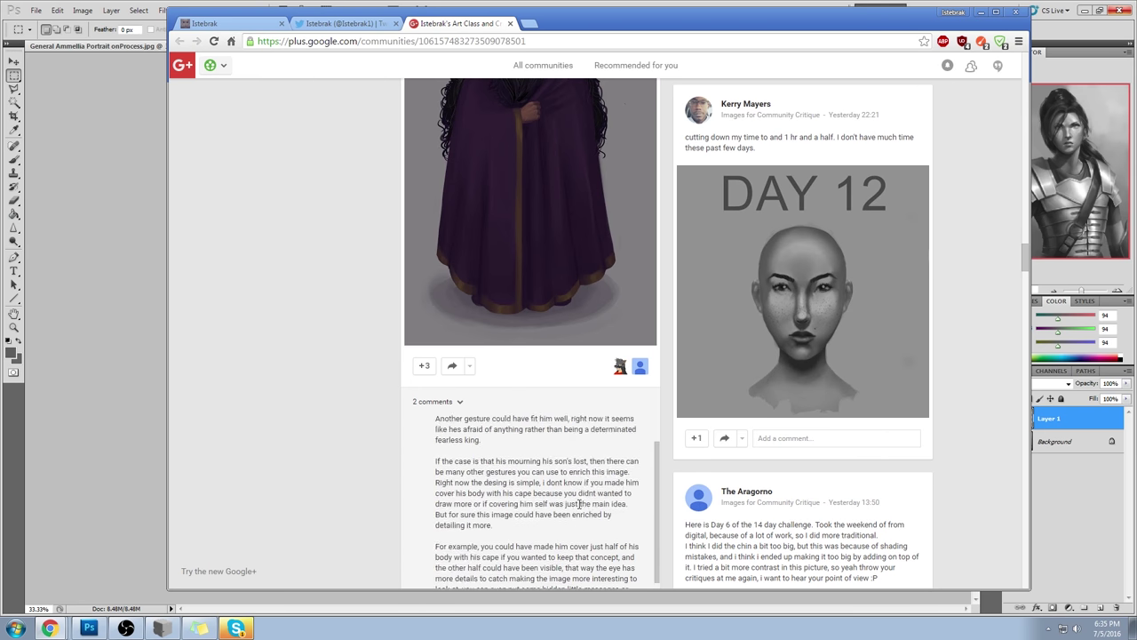
- Open the Facebook page linked from istebrak.com in a separate tab, view its address, and close the page again
{"action": "left_click", "coordinate": [317, 22]}
{"action": "left_click", "coordinate": [238, 23]}
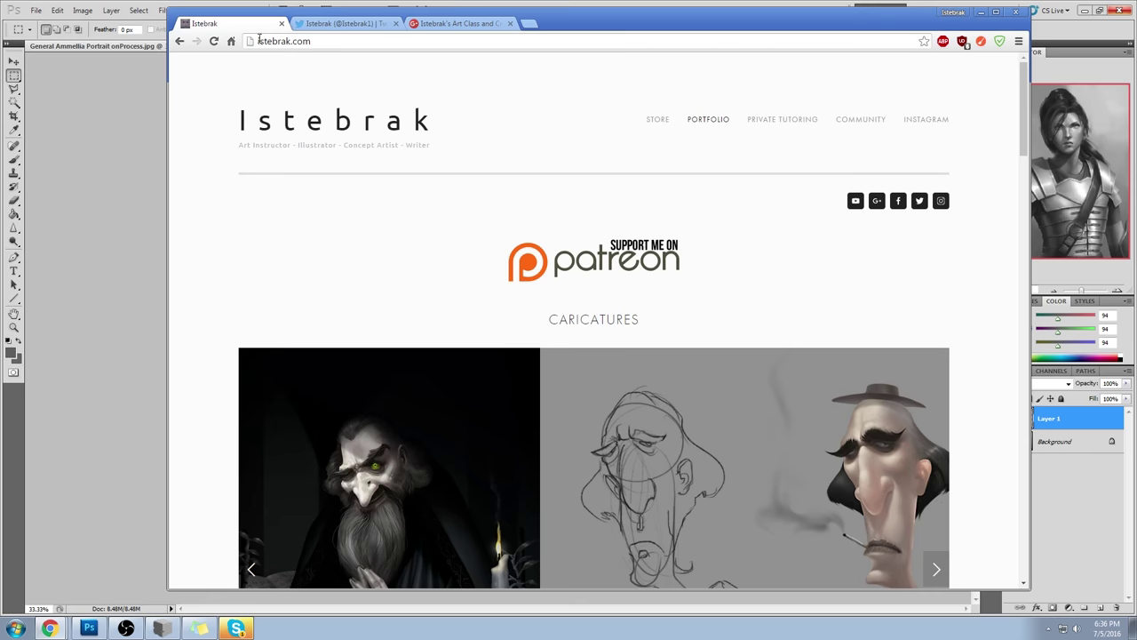
{"action": "right_click", "coordinate": [901, 206]}
{"action": "left_click", "coordinate": [939, 208]}
{"action": "left_click", "coordinate": [559, 24]}
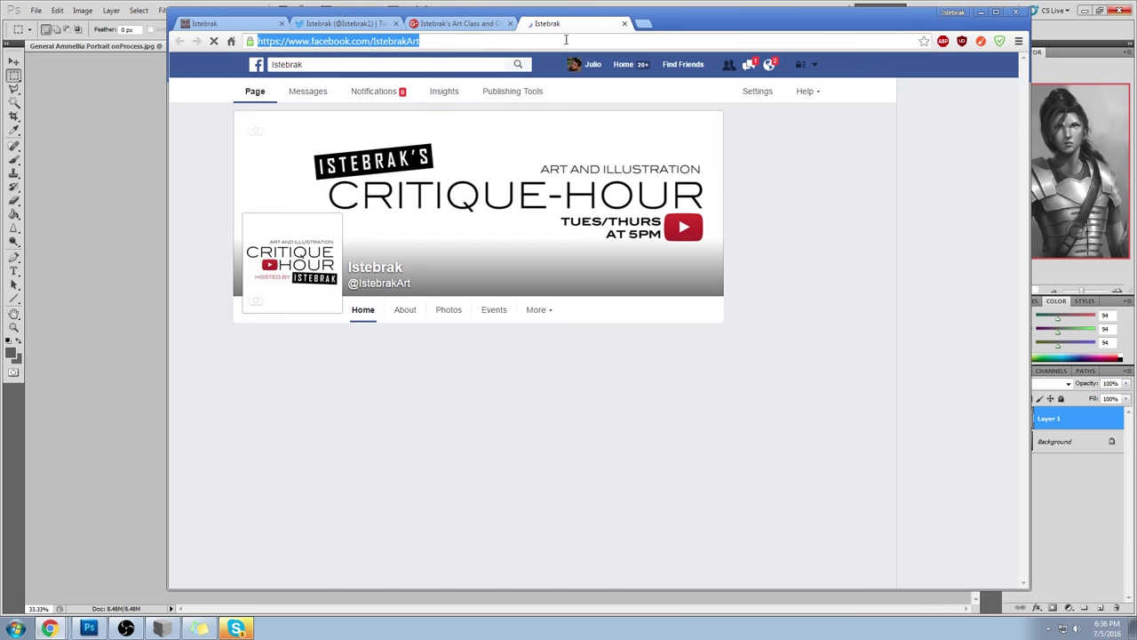
{"action": "left_click", "coordinate": [625, 23]}
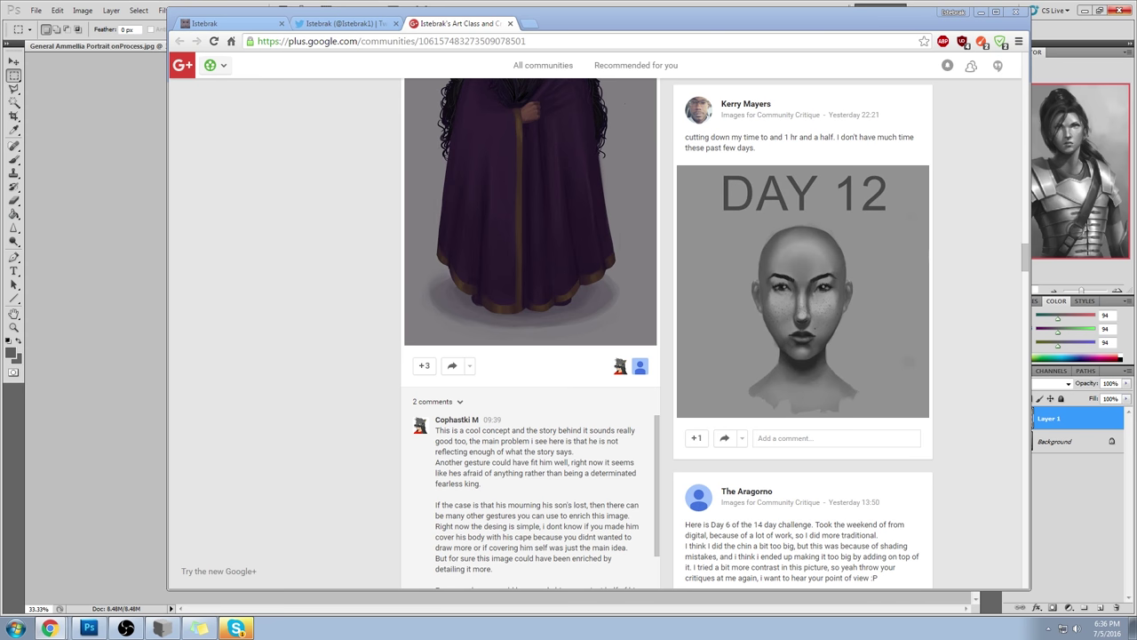
- Open the Community page of istebrak.com, look through it as far as the Google+ hangout section, and return to its beginning
{"action": "left_click", "coordinate": [302, 24]}
{"action": "left_click", "coordinate": [249, 25]}
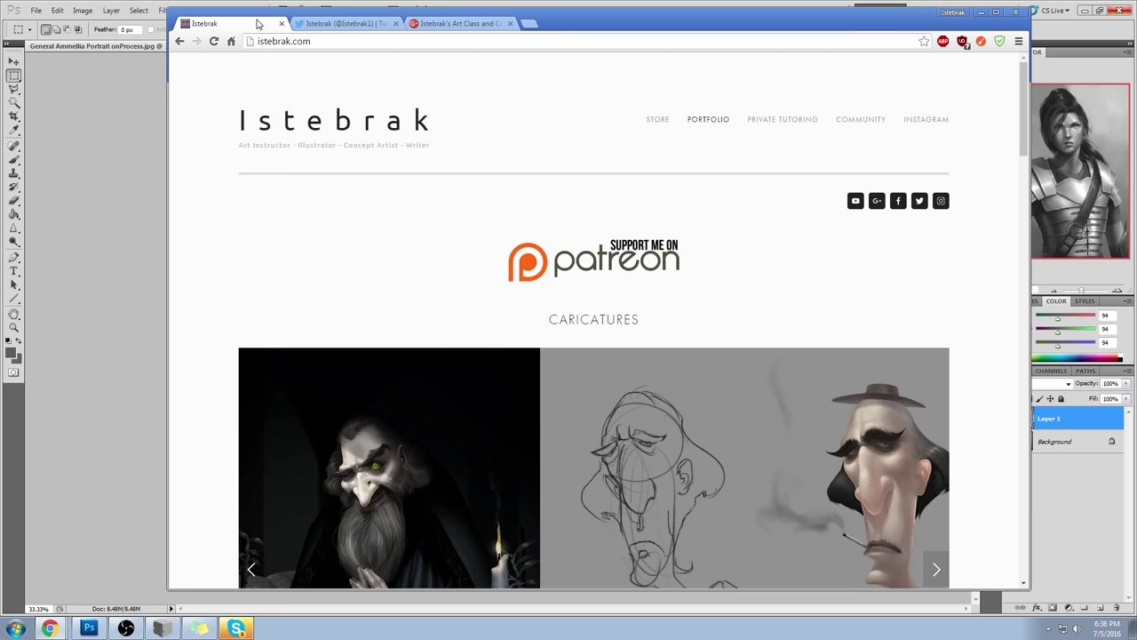
{"action": "left_click", "coordinate": [856, 124]}
{"action": "scroll", "coordinate": [986, 254], "scroll_direction": "down", "scroll_amount": 15}
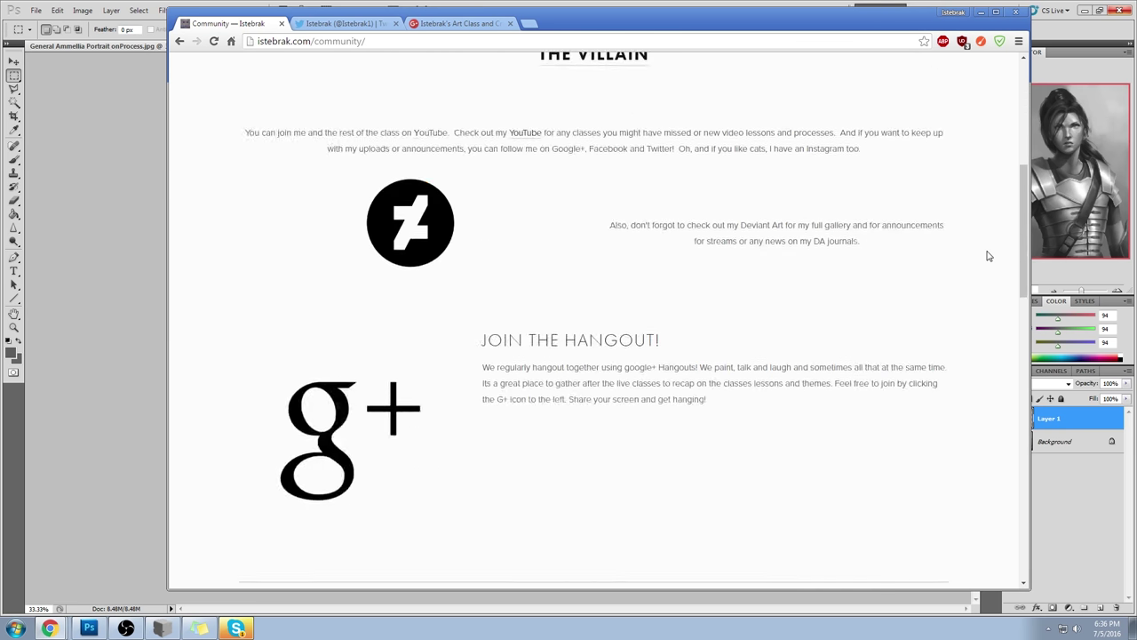
{"action": "scroll", "coordinate": [984, 262], "scroll_direction": "up", "scroll_amount": 20}
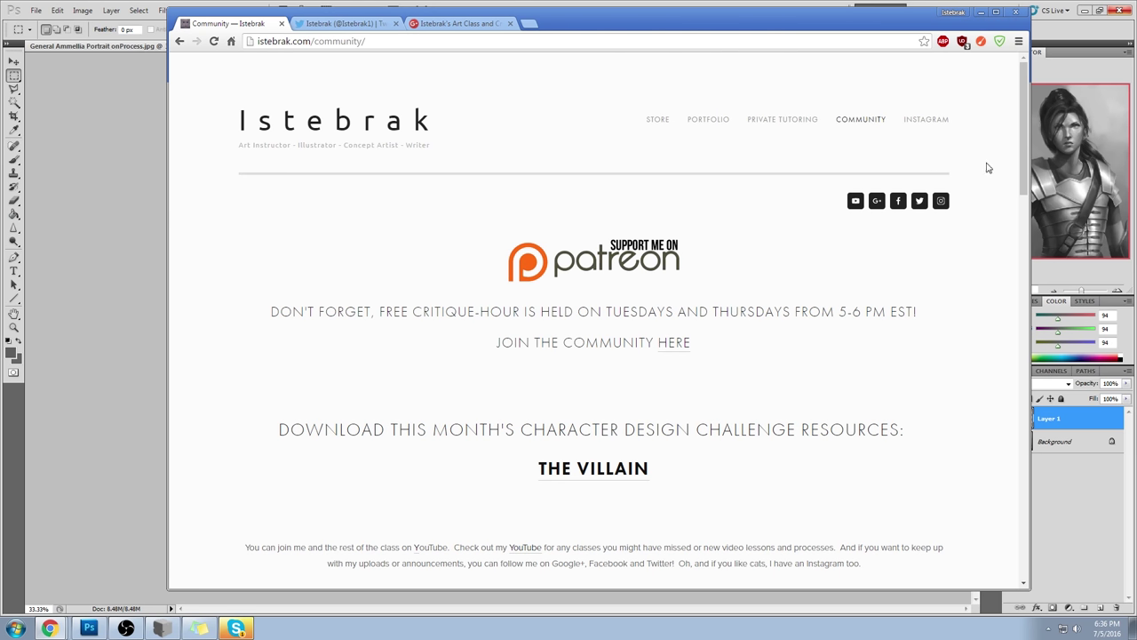
{"action": "left_click_drag", "start_coordinate": [625, 24], "coordinate": [596, 28]}
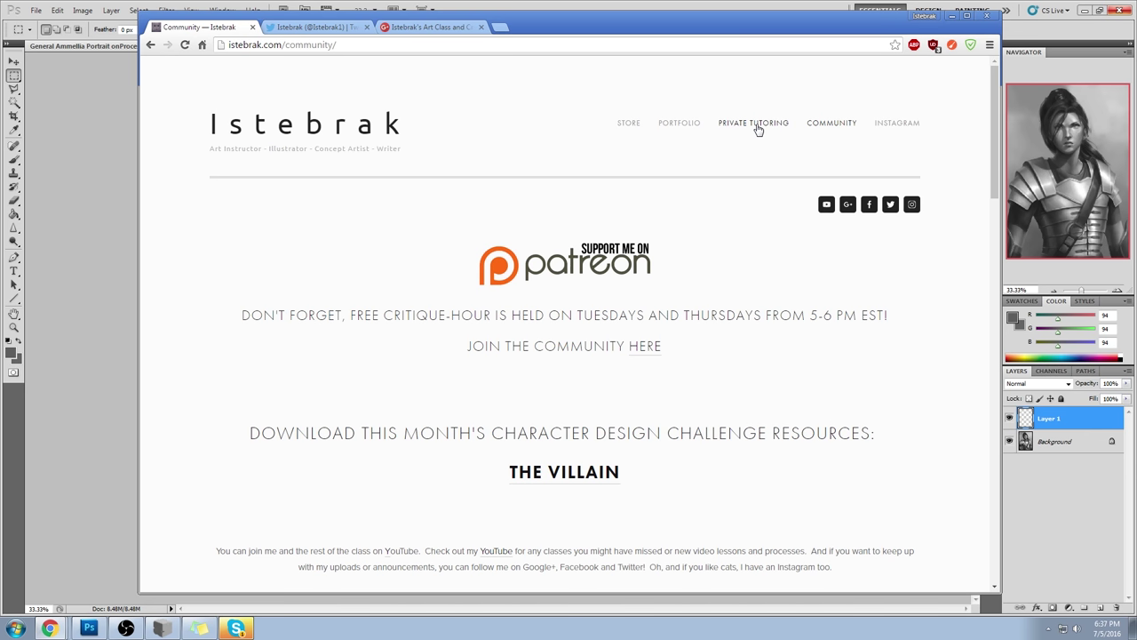
- Close the browser to return to the General Ammellia portrait in Photoshop, and make the Background layer active
{"action": "left_click", "coordinate": [985, 16]}
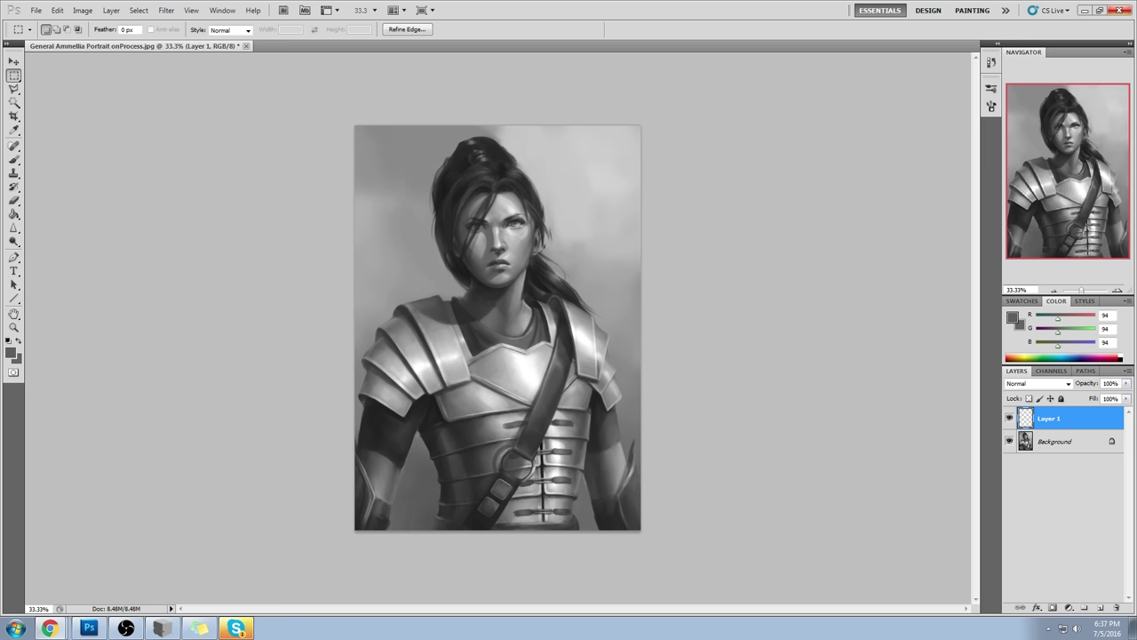
{"action": "left_click", "coordinate": [1056, 442]}
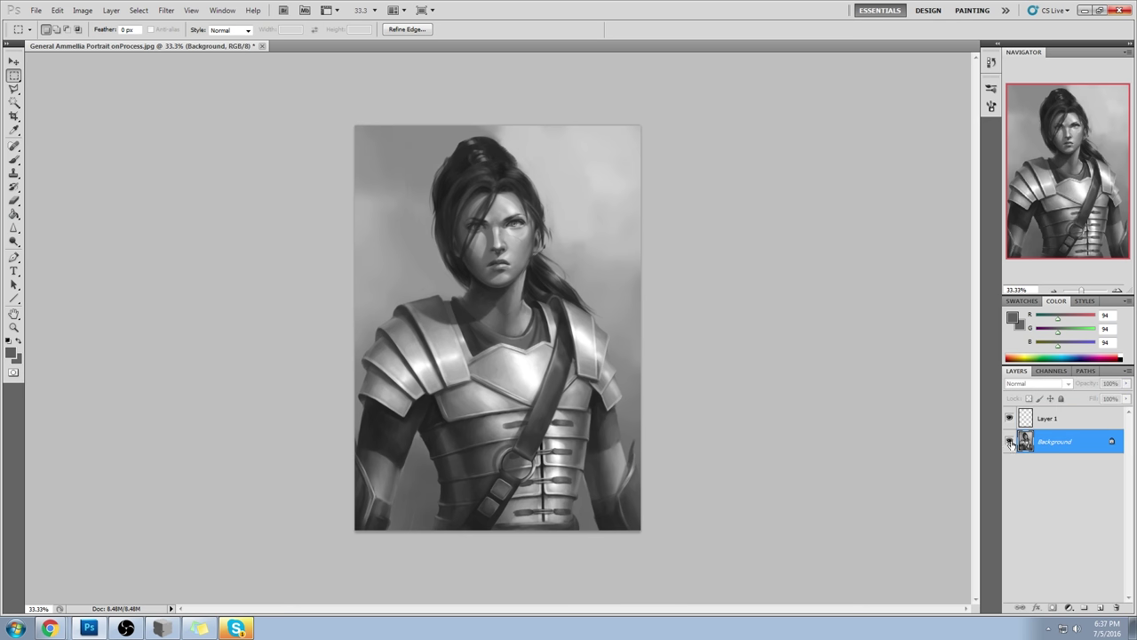
{"action": "key", "text": "l"}
{"action": "left_click_drag", "start_coordinate": [13, 89], "coordinate": [54, 89]}
{"action": "mouse_move", "coordinate": [417, 308]}
{"action": "left_mouse_down"}
{"action": "mouse_move", "coordinate": [451, 312]}
{"action": "mouse_move", "coordinate": [460, 327]}
{"action": "mouse_move", "coordinate": [415, 304]}
{"action": "left_mouse_up"}
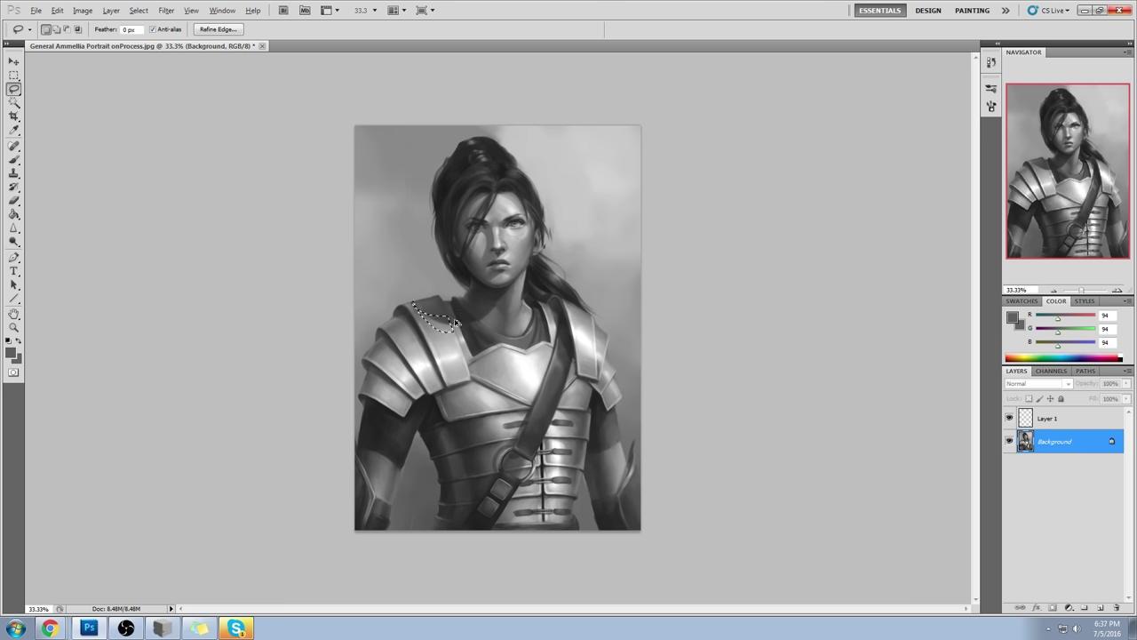
{"action": "key", "text": "ctrl+d"}
- Set up the Brush tool with a light grey sampled from the shoulder armour, a round tip and a size of 250
{"action": "key", "text": "b"}
{"action": "left_click", "coordinate": [444, 327], "text": "alt"}
{"action": "left_click", "coordinate": [451, 337], "text": "alt"}
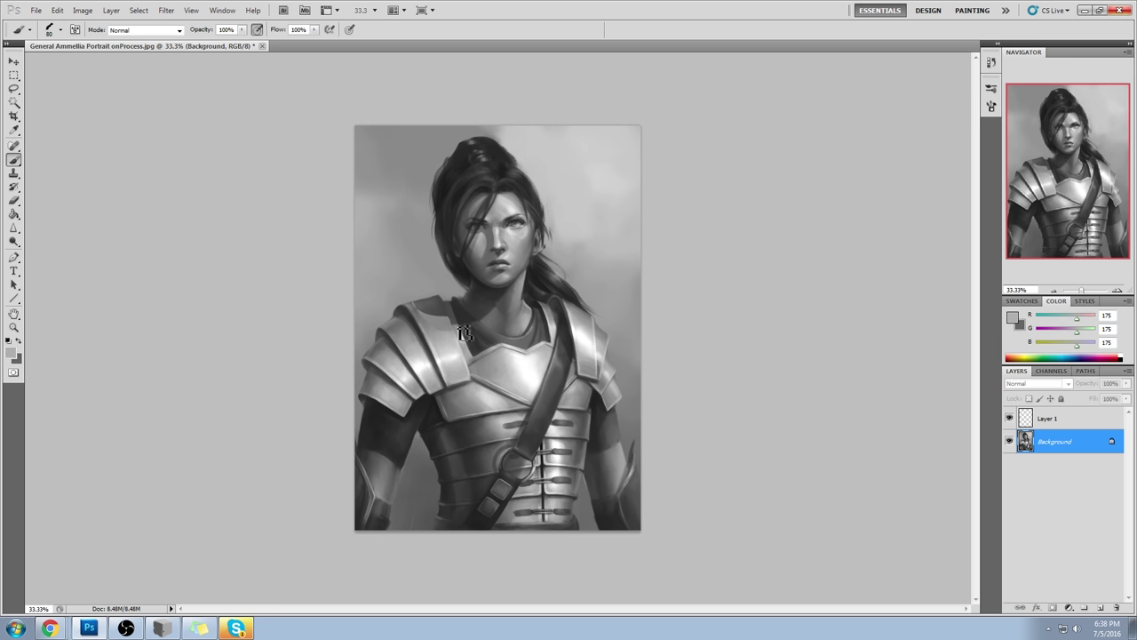
{"action": "left_click", "coordinate": [450, 337], "text": "alt"}
{"action": "right_click", "coordinate": [469, 313]}
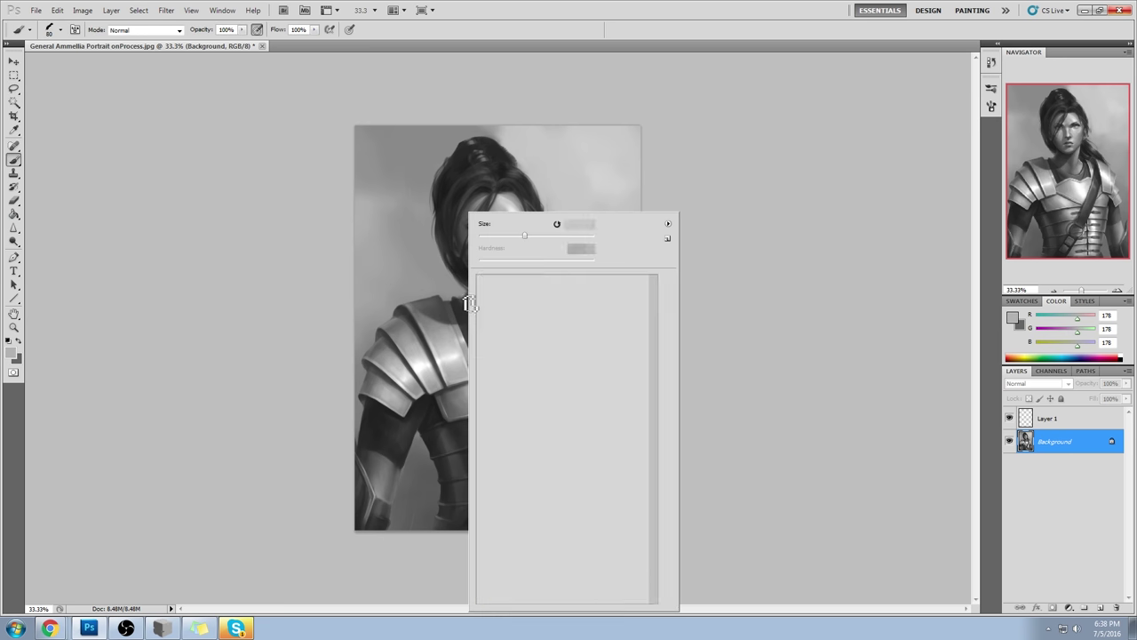
{"action": "left_click", "coordinate": [580, 518]}
{"action": "left_click", "coordinate": [773, 460]}
{"action": "key", "text": "bracketright"}
{"action": "key", "text": "bracketright"}
{"action": "key", "text": "bracketright"}
{"action": "key", "text": "bracketright"}
{"action": "key", "text": "bracketright"}
{"action": "key", "text": "bracketright"}
{"action": "key", "text": "bracketright"}
- Sample greys across the upper shoulder plate, setting the painting colour to the light grey RGB 182, 182, 182
{"action": "left_click", "coordinate": [434, 308], "text": "alt"}
{"action": "left_click", "coordinate": [434, 319], "text": "alt"}
{"action": "left_click", "coordinate": [411, 304], "text": "alt"}
{"action": "left_click", "coordinate": [452, 336], "text": "alt"}
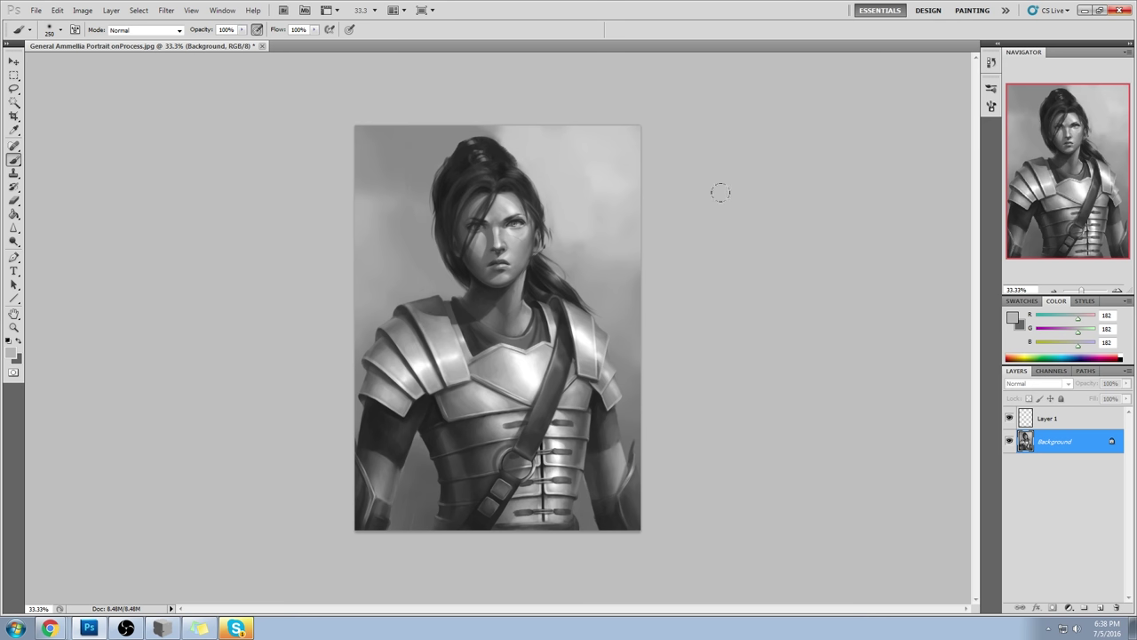
- Switch from the brush to the Rectangular Marquee tool, leaving nothing selected on the portrait
{"action": "key", "text": "m"}
{"action": "right_click", "coordinate": [526, 263]}
{"action": "left_click", "coordinate": [556, 271]}
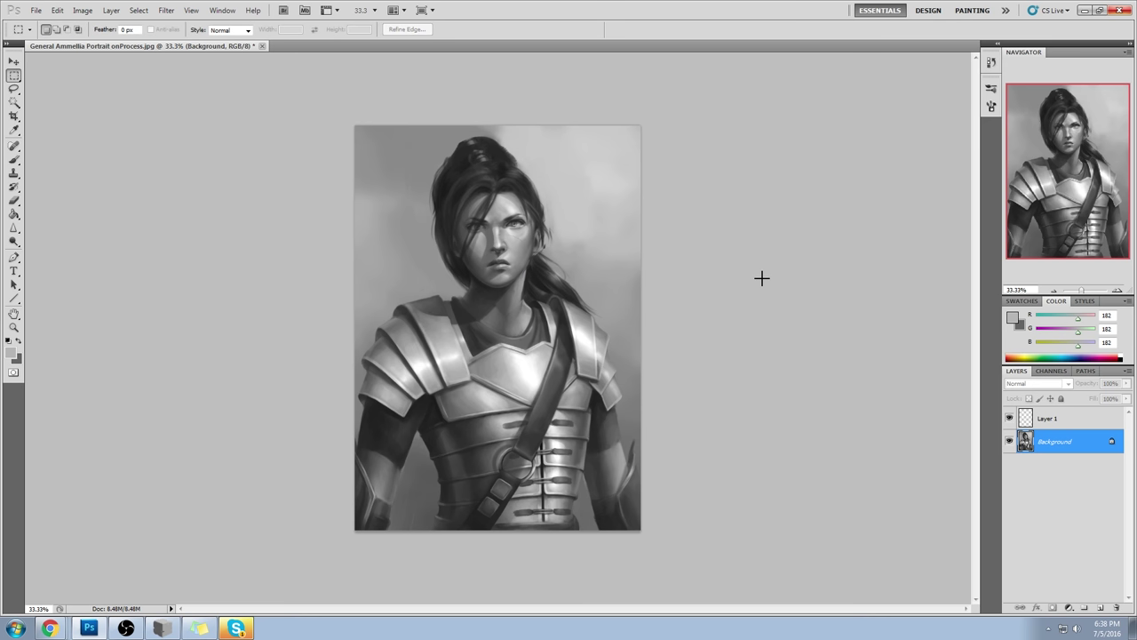